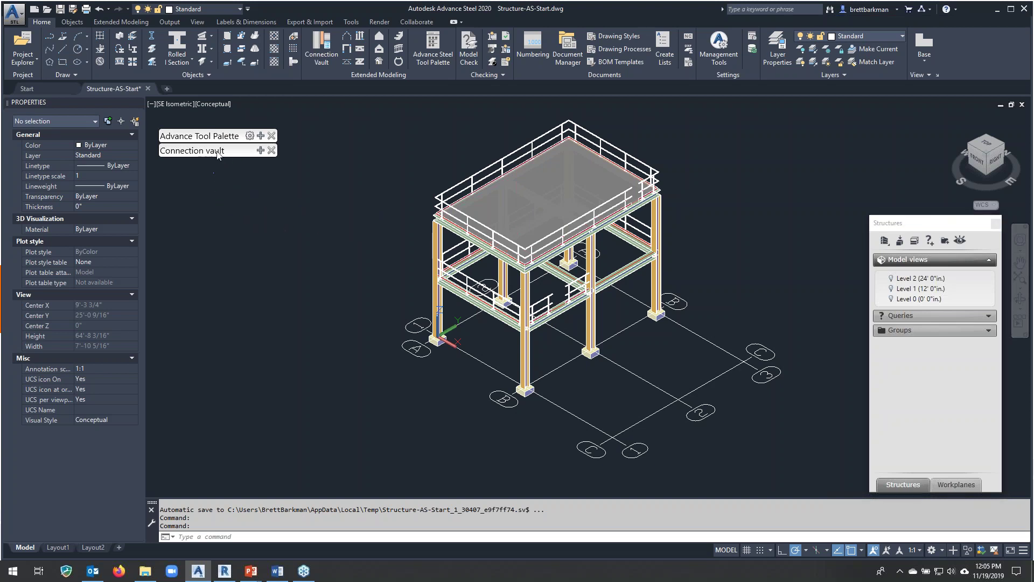
Review the Tools, Custom connections and Features categories of the Advance Tool Palette, finishing with the palette collapsed.
mouse_move(227, 137)
left_mouse_down()
mouse_move(263, 157)
mouse_move(271, 134)
mouse_move(238, 133)
left_mouse_up()
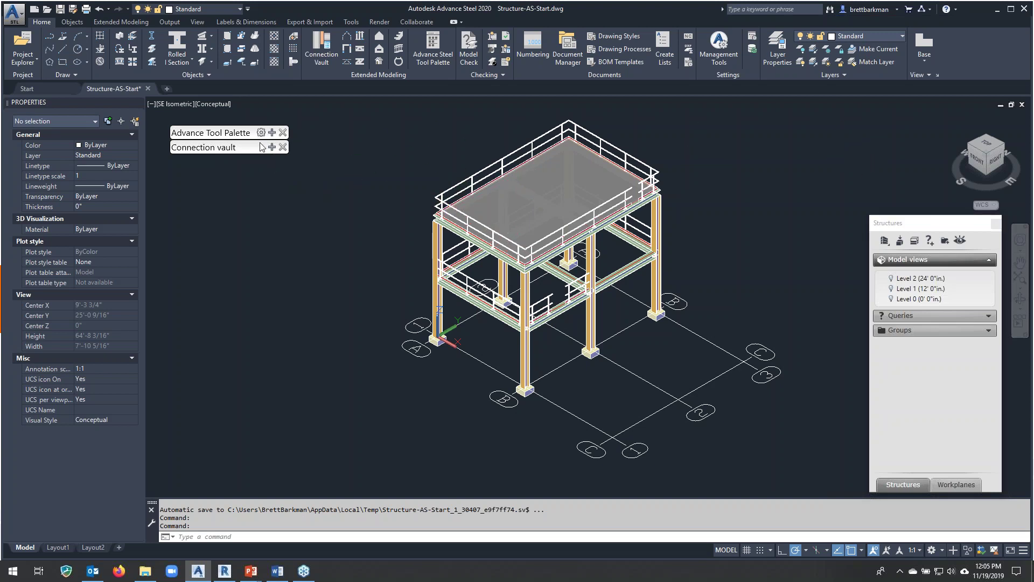
mouse_move(255, 142)
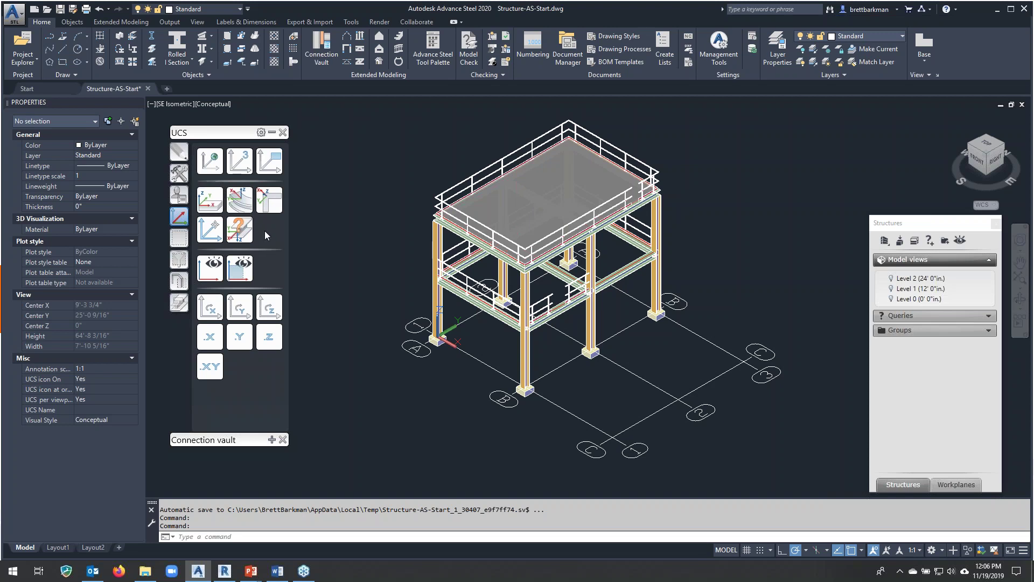
left_click(178, 173)
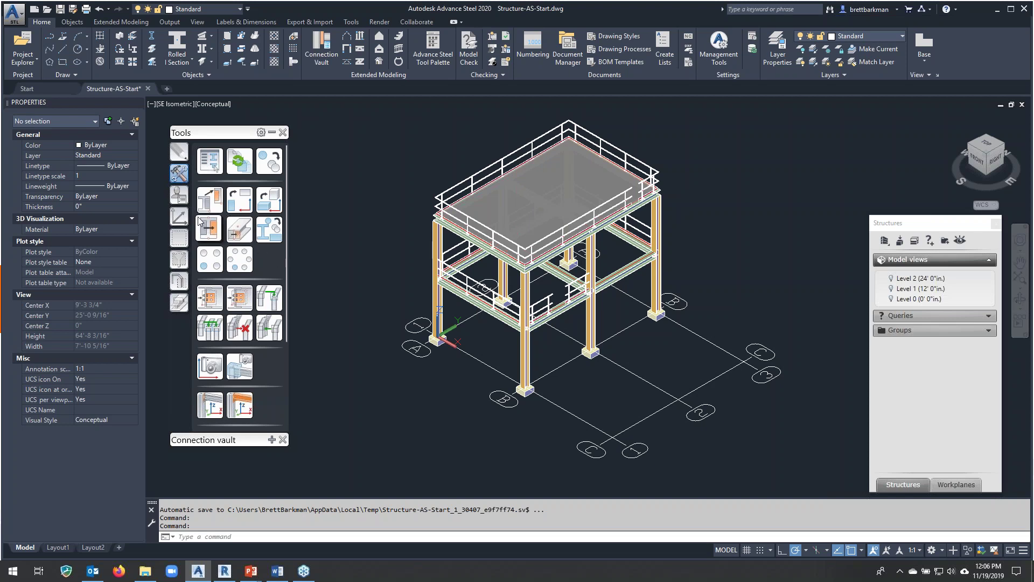
left_click(179, 195)
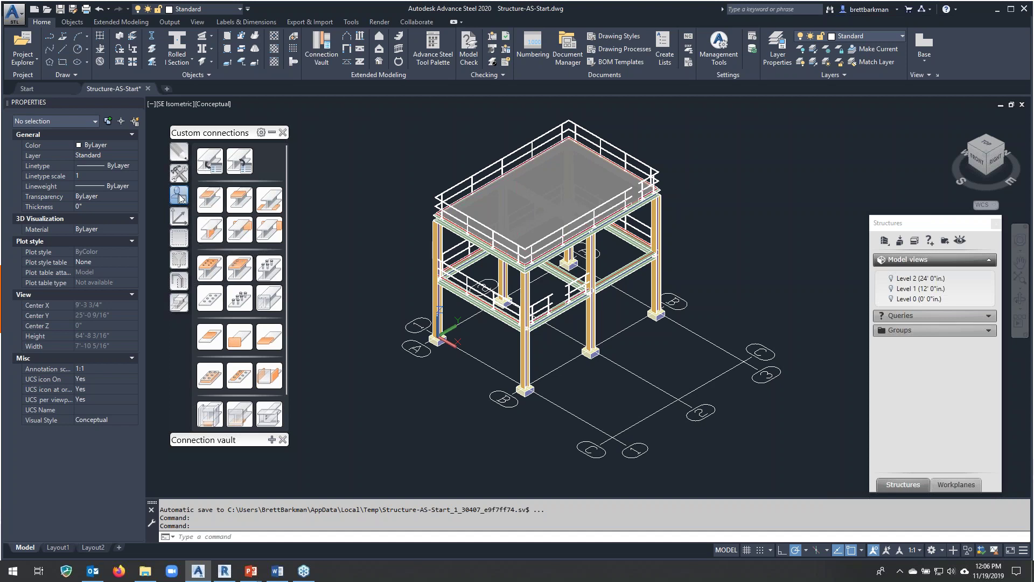
left_click(183, 303)
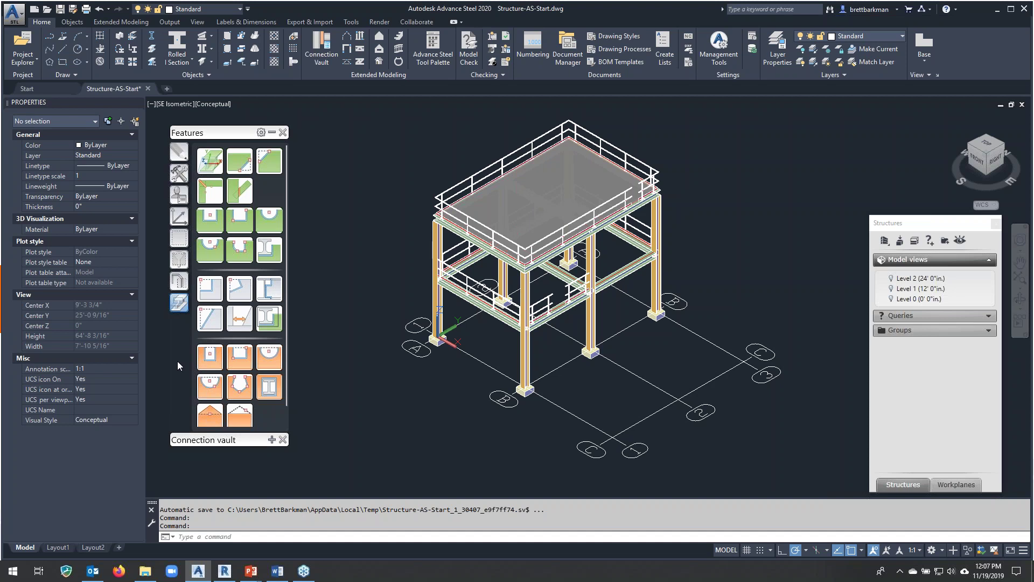
left_click(271, 133)
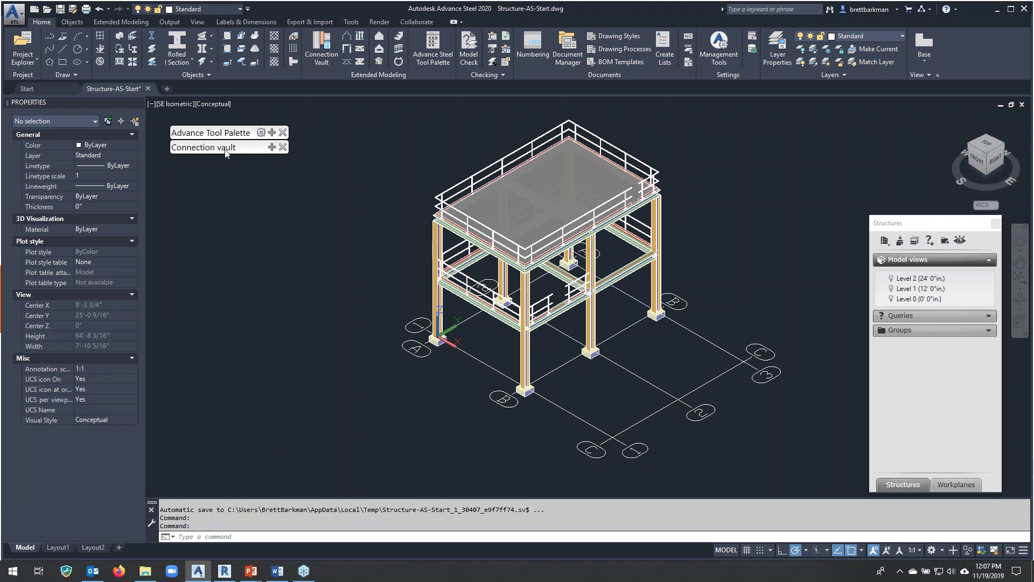
Browse the Connection vault's joint categories, including Plates at beam, Column - Beam and Beam end to end.
left_click(272, 147)
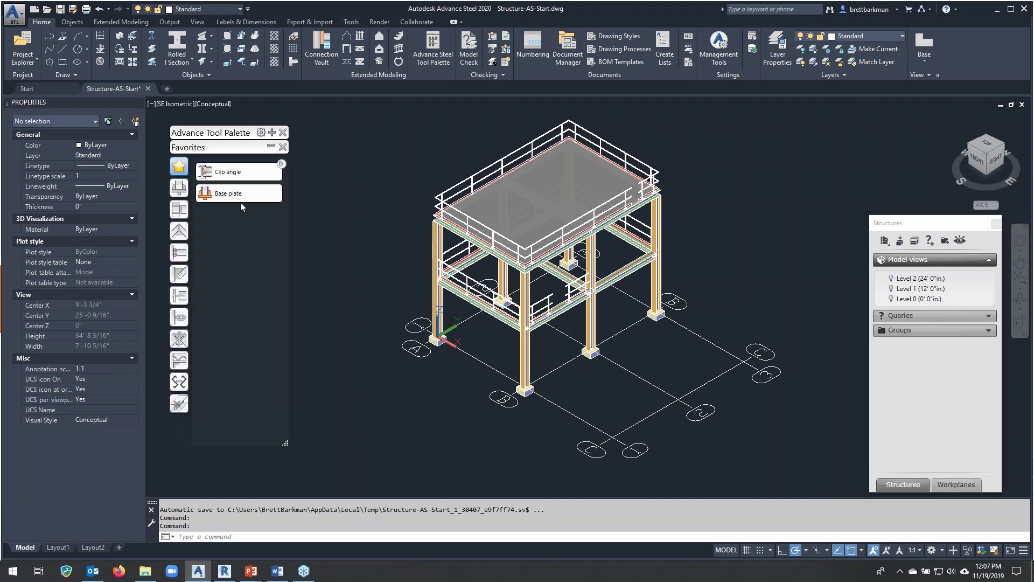
left_click(182, 195)
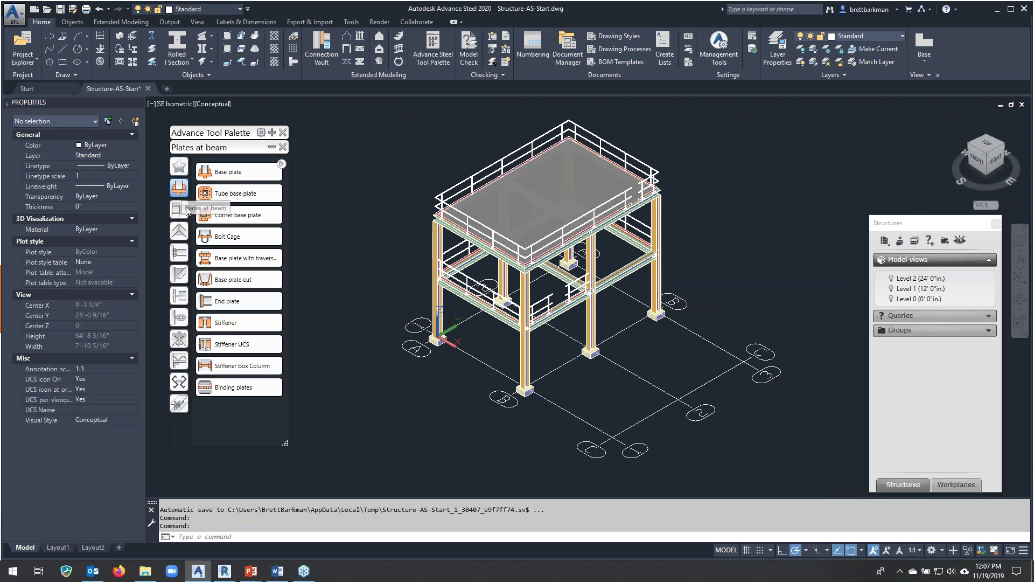
left_click(183, 213)
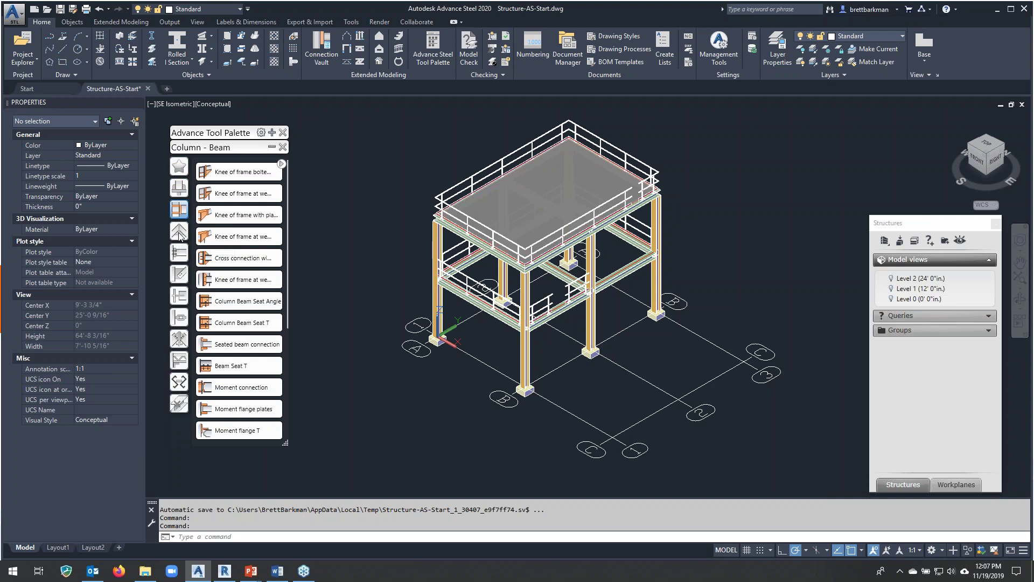
left_click(180, 237)
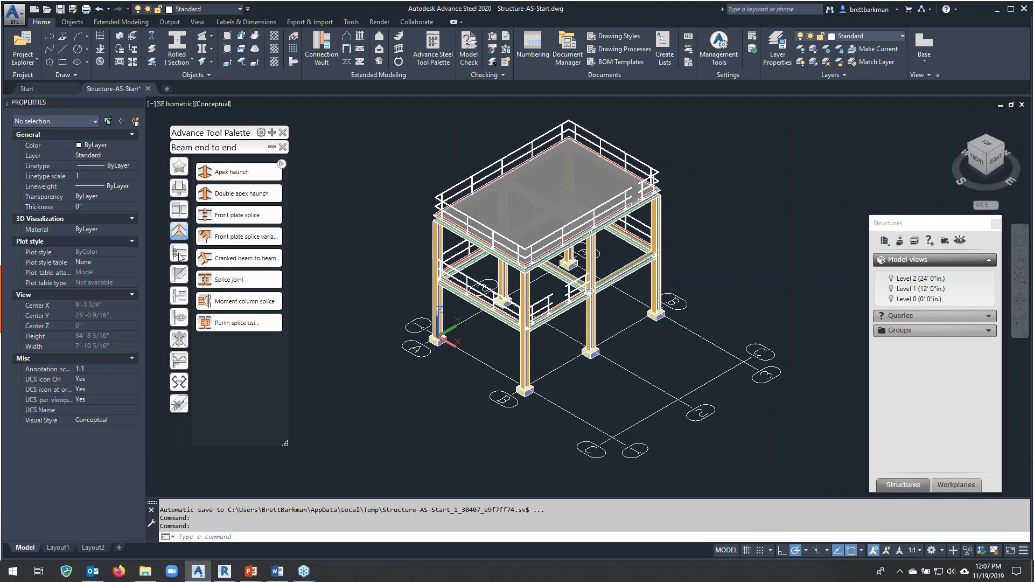
left_click(180, 256)
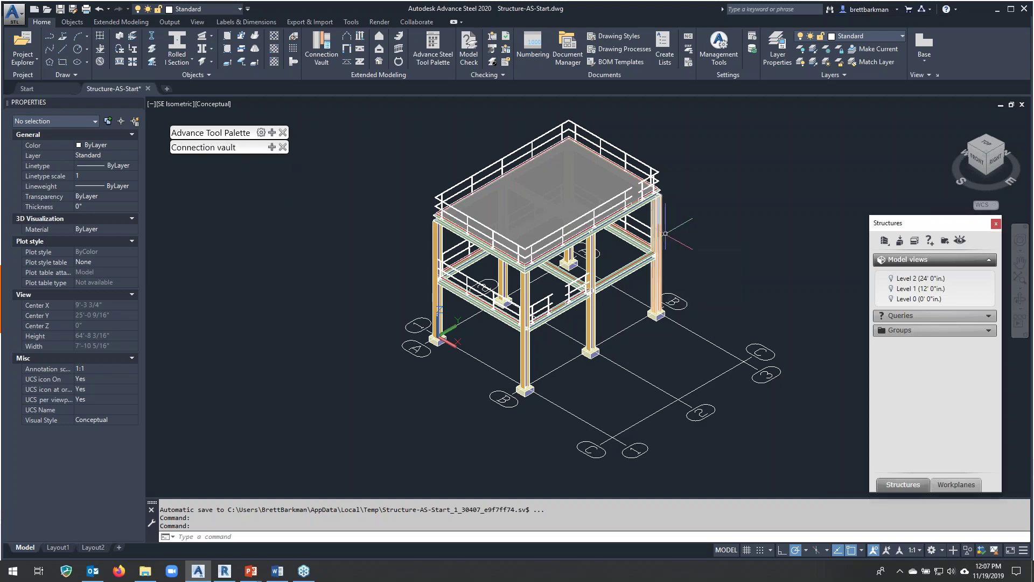
Reposition the floating Structures palette so that it sits clear of the steel model.
left_click_drag(932, 225, 606, 154)
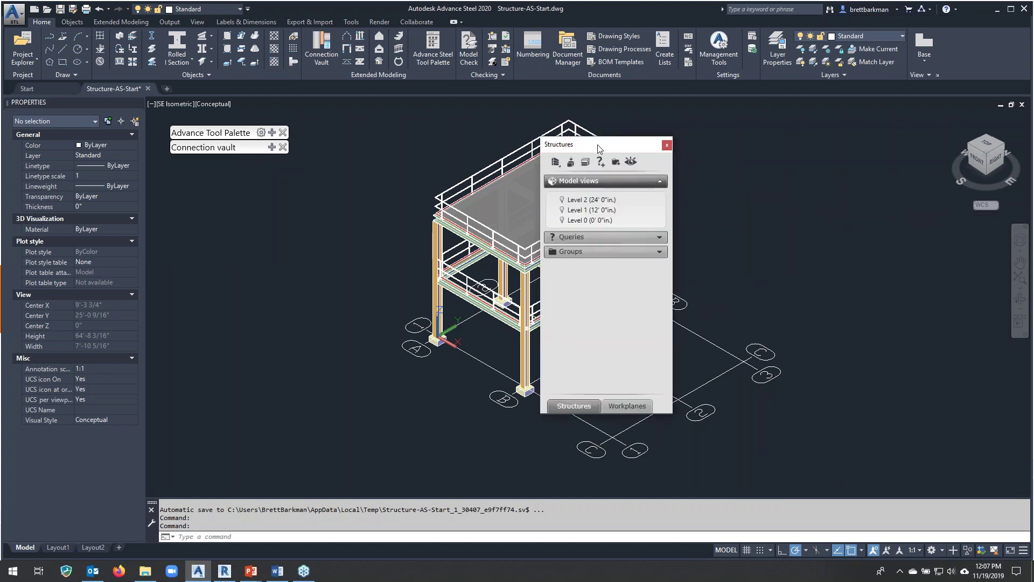
left_click_drag(598, 148, 579, 157)
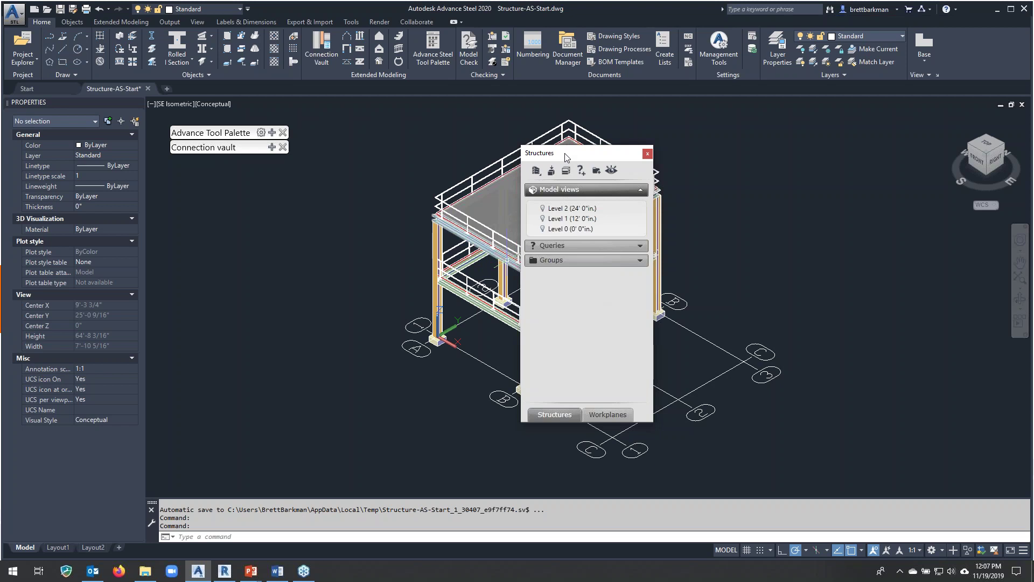
left_click_drag(576, 154, 772, 169)
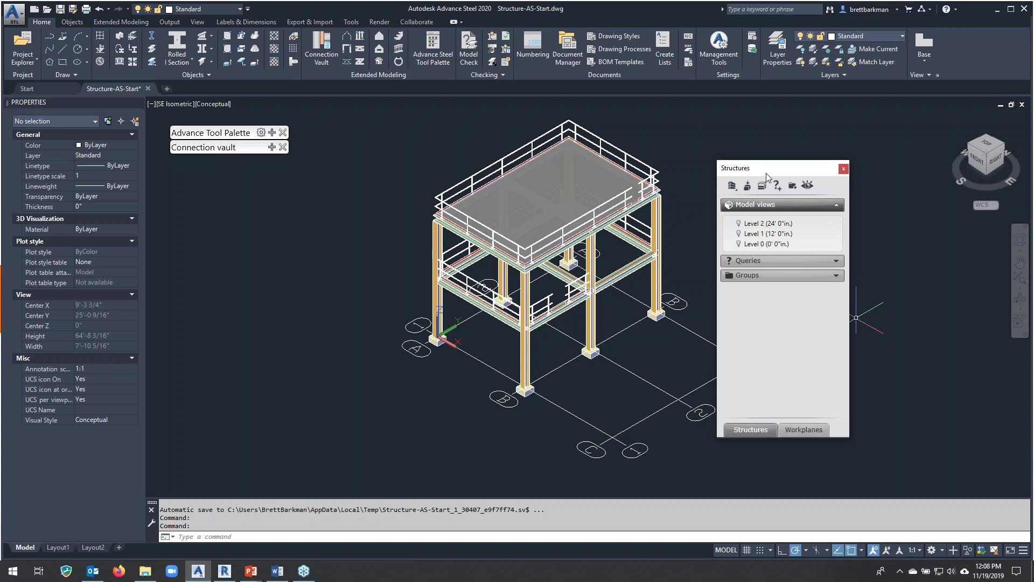
left_click_drag(766, 173, 934, 221)
left_click_drag(933, 218, 933, 219)
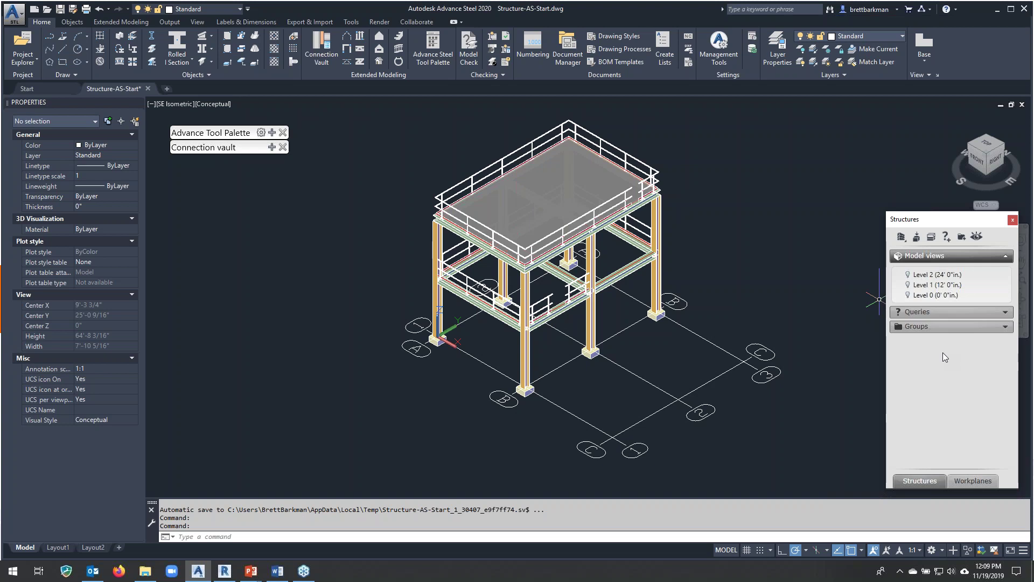
left_click(277, 571)
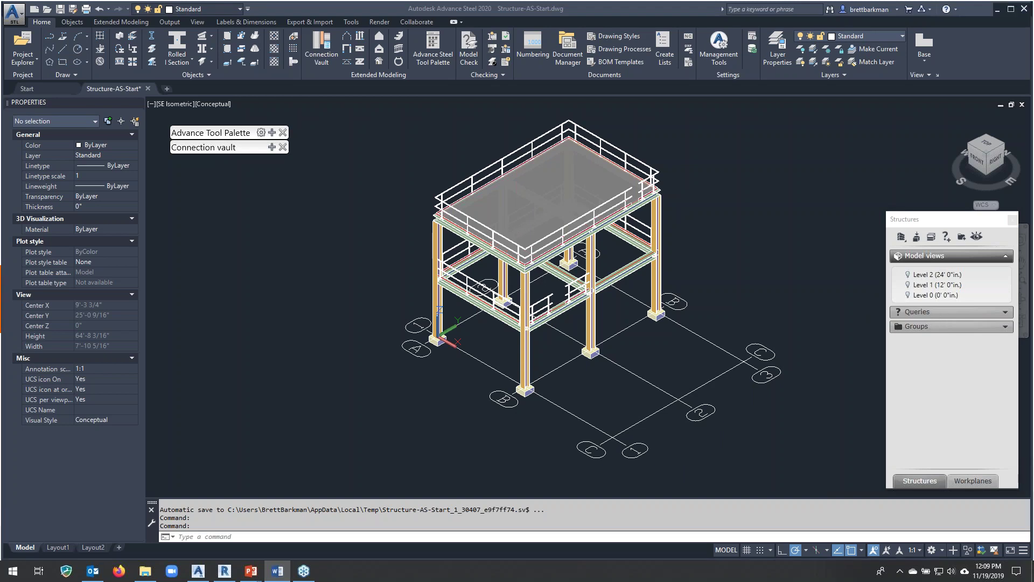
Set the top altitude of Level 2 to 30' in its level properties.
mouse_move(532, 264)
middle_mouse_down("shift")
mouse_move(539, 245)
mouse_move(526, 247)
middle_mouse_up("shift")
scroll(538, 245, "up", 2)
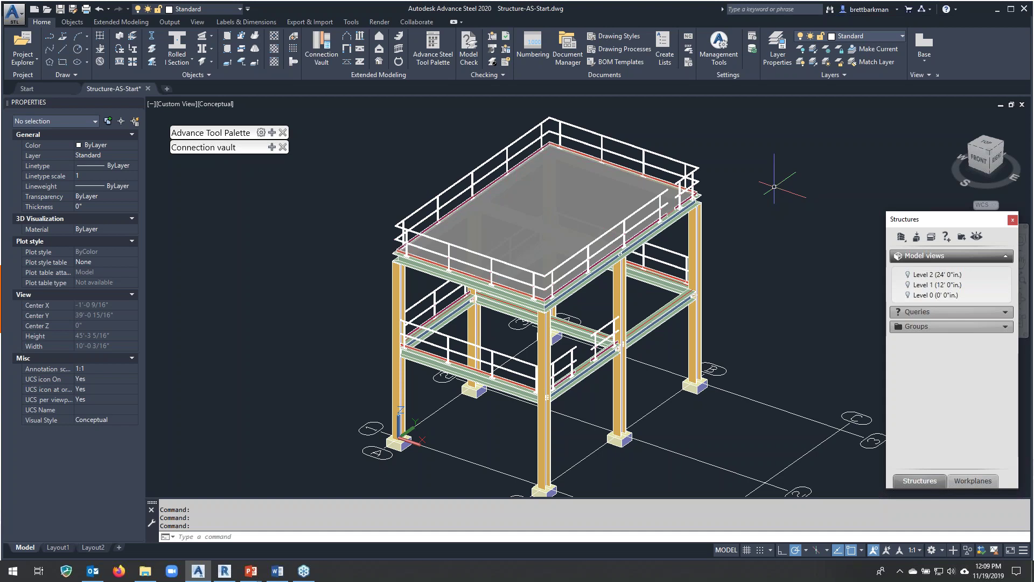
right_click(927, 278)
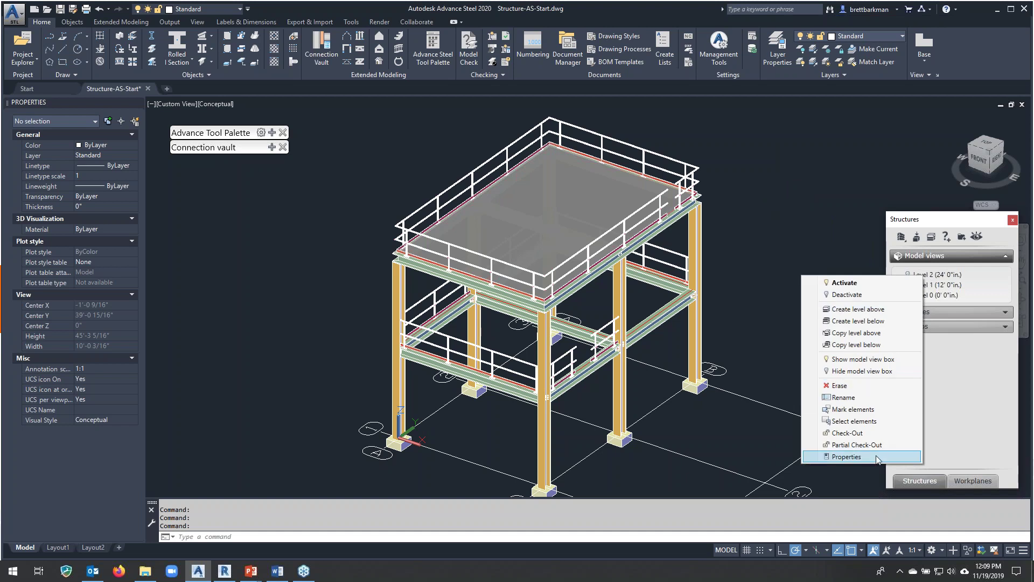
left_click(876, 458)
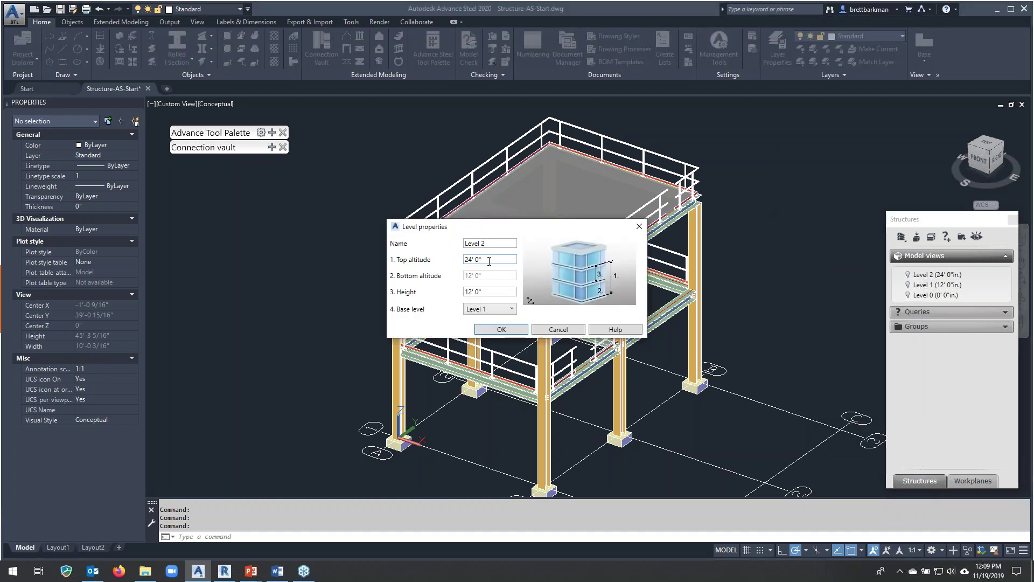
type("30")
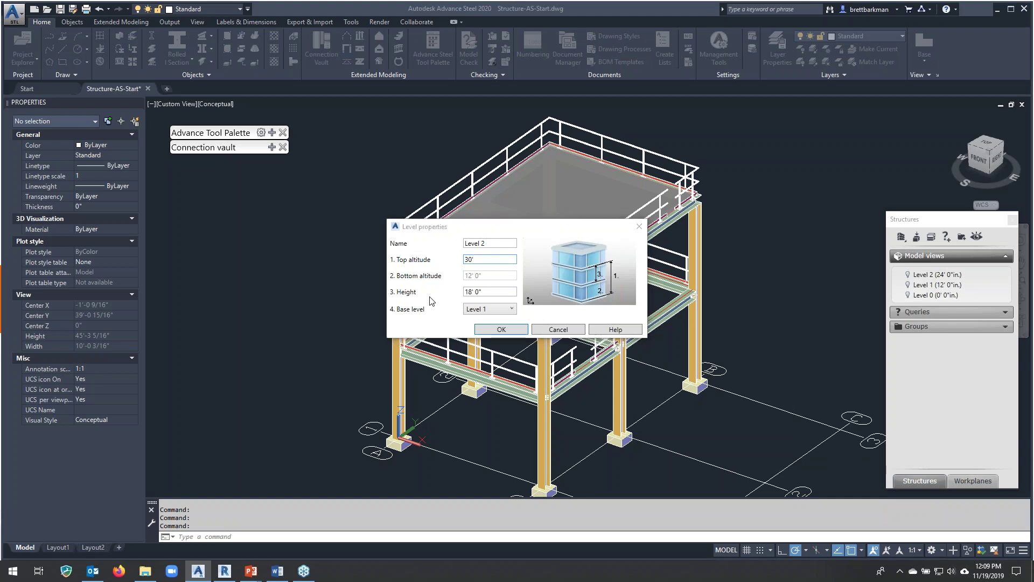
key("Return")
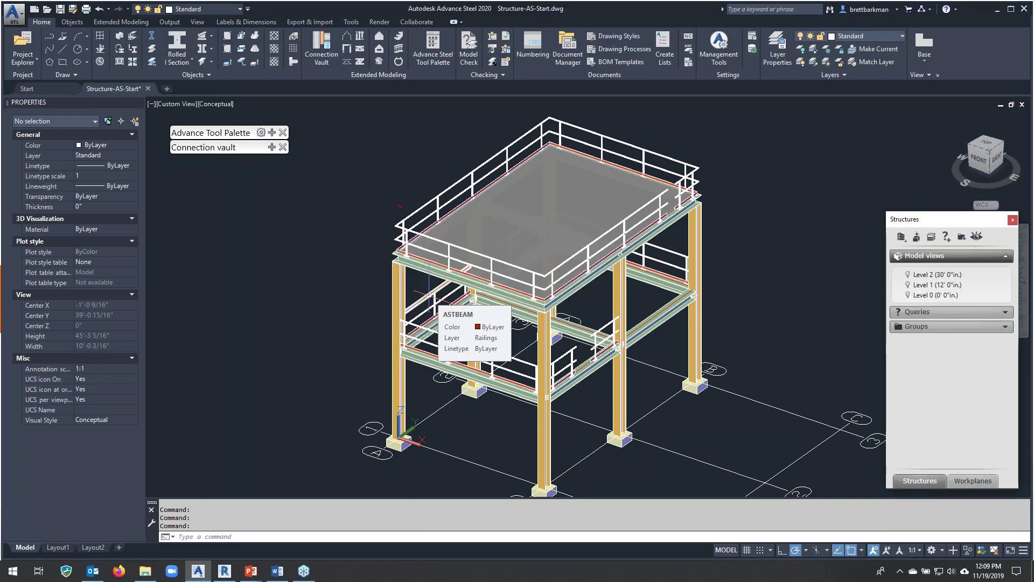
Examine the Level 2 height marker above the corner of the upper platform railing.
left_click(383, 191)
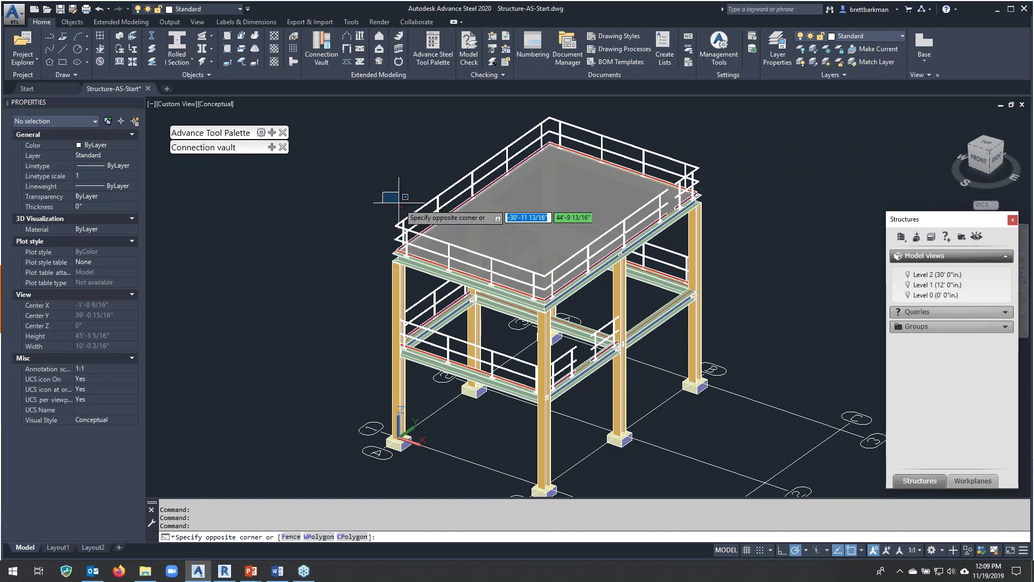
left_click(415, 229)
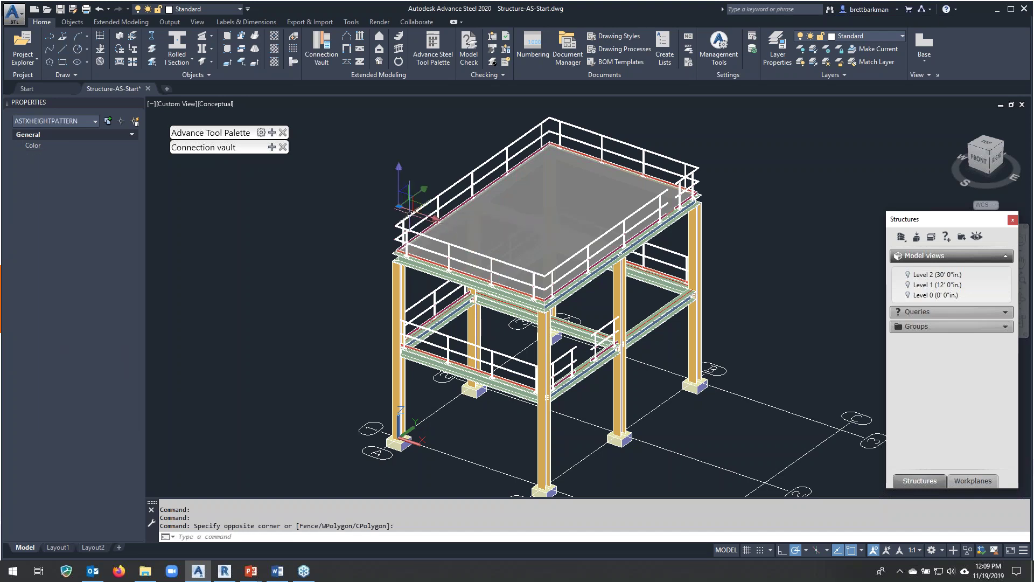
key("Escape")
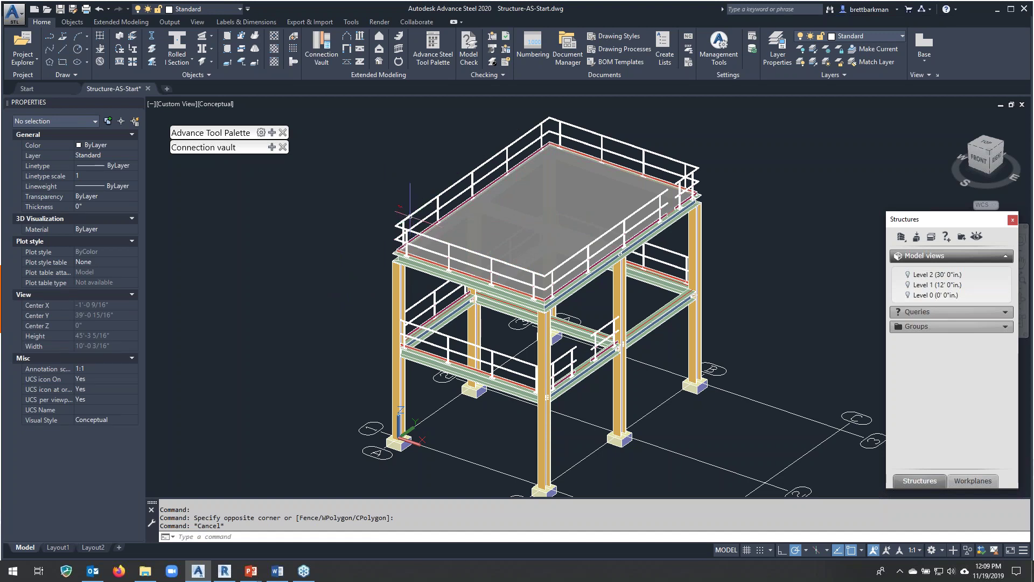
scroll(408, 209, "up", 6)
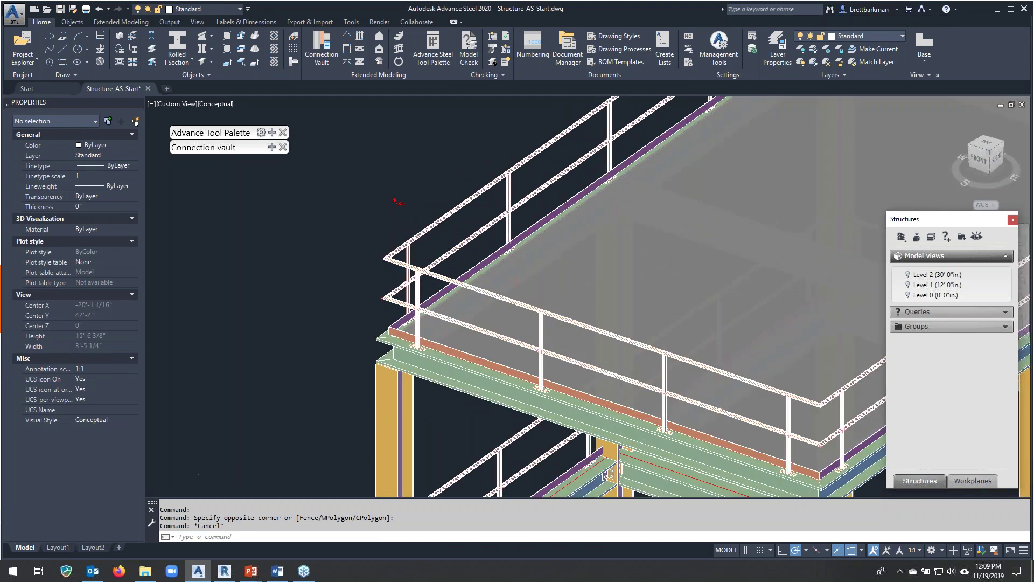
scroll(387, 197, "up", 2)
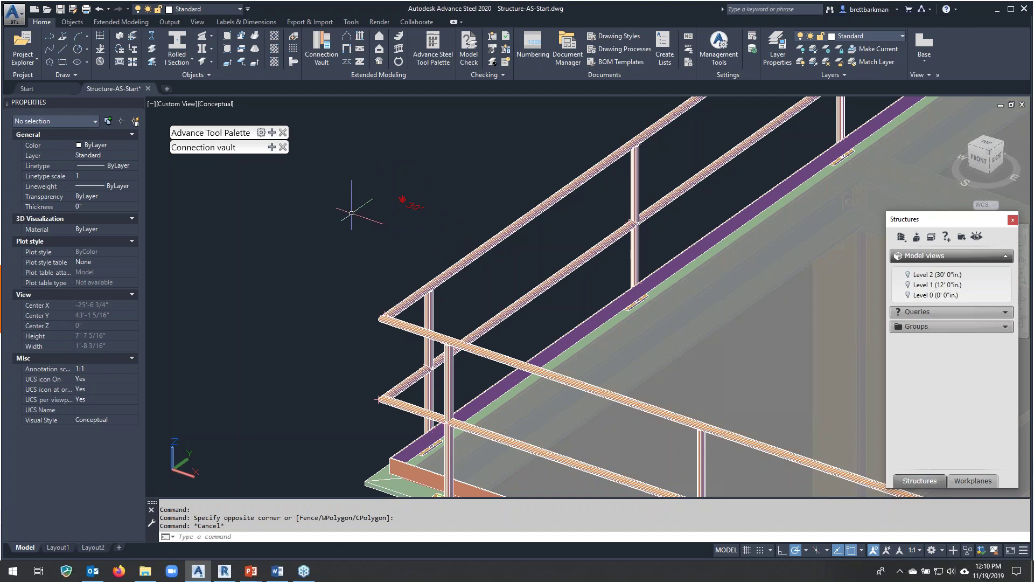
scroll(346, 218, "down", 5)
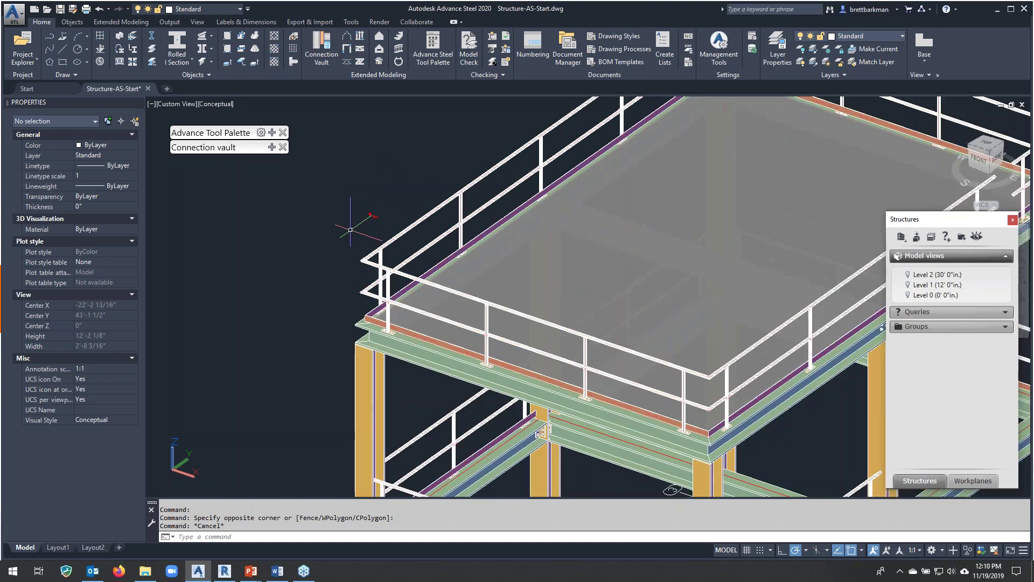
scroll(343, 253, "down", 3)
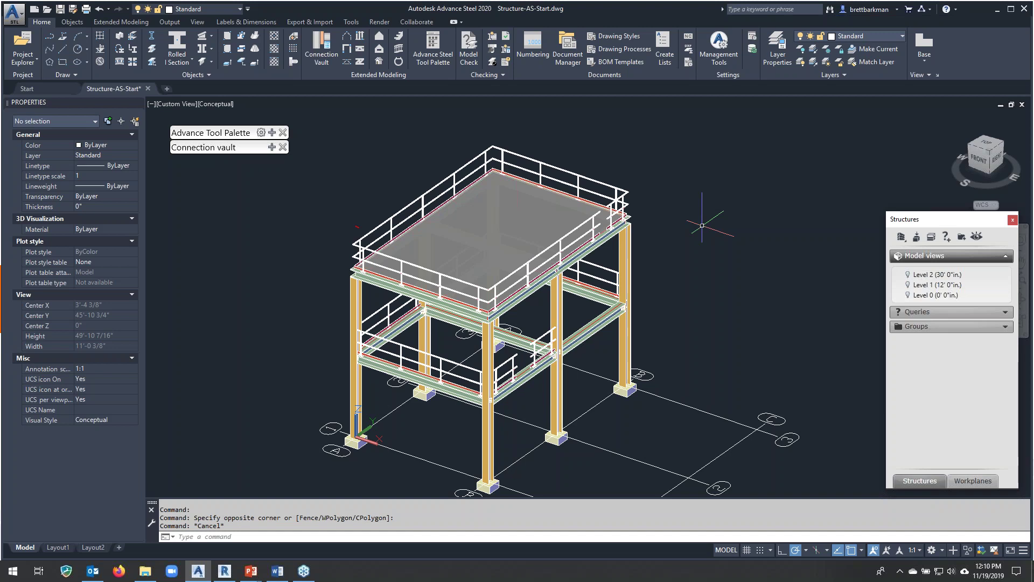
Switch to the front view and examine the Level 2 height marker relative to the upper platform.
left_click(978, 158)
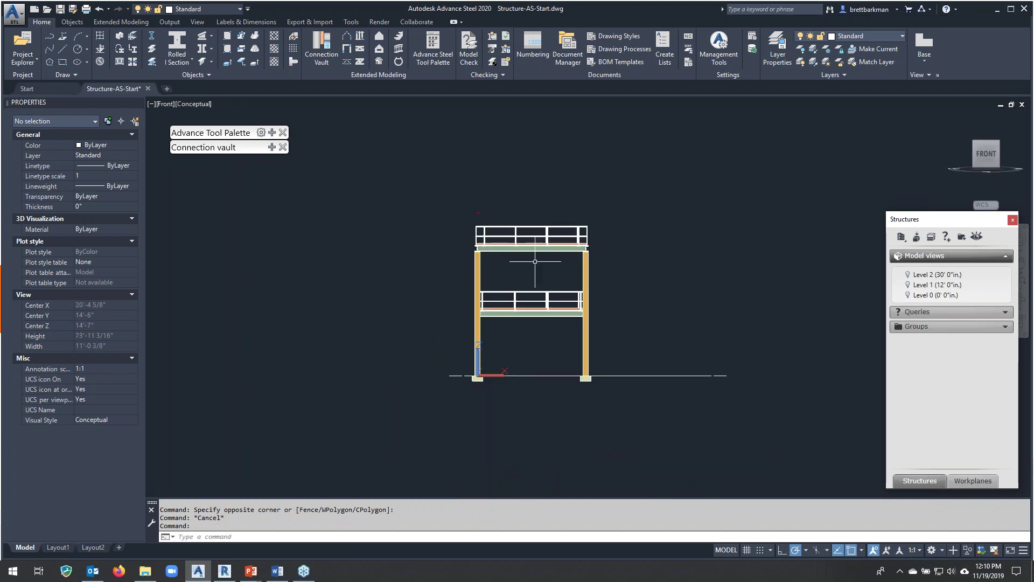
scroll(492, 240, "up", 4)
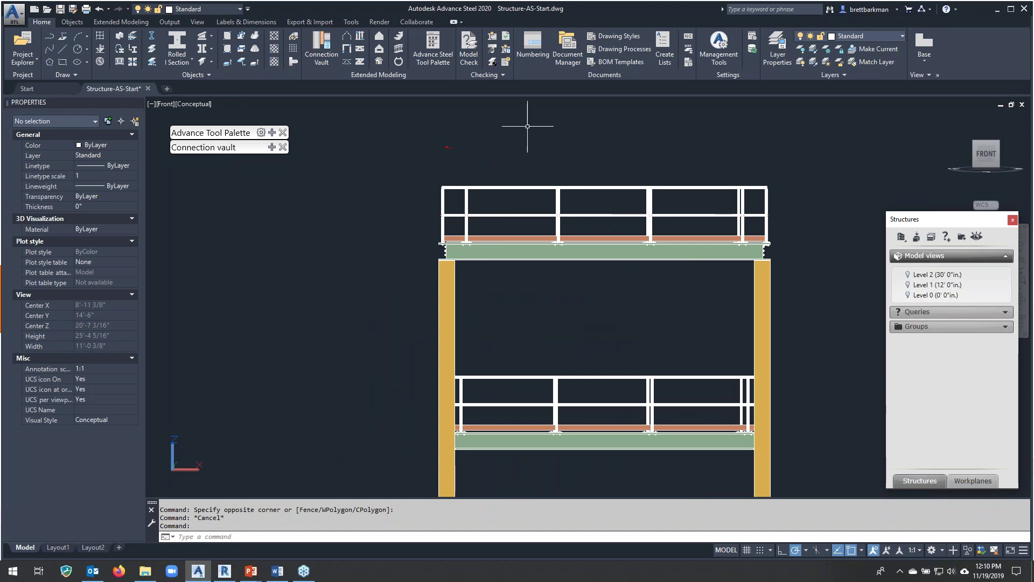
left_click(419, 129)
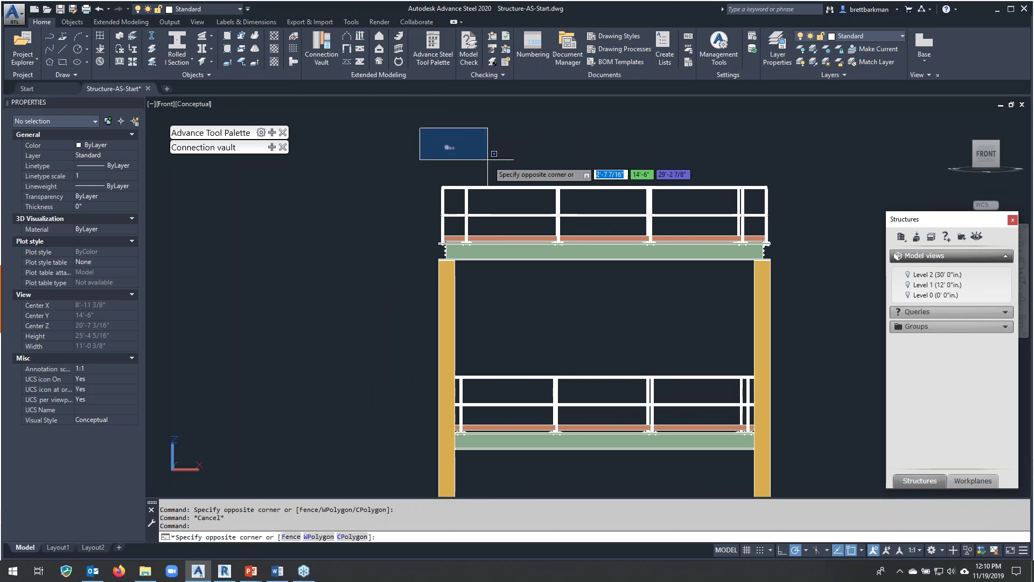
left_click(429, 142)
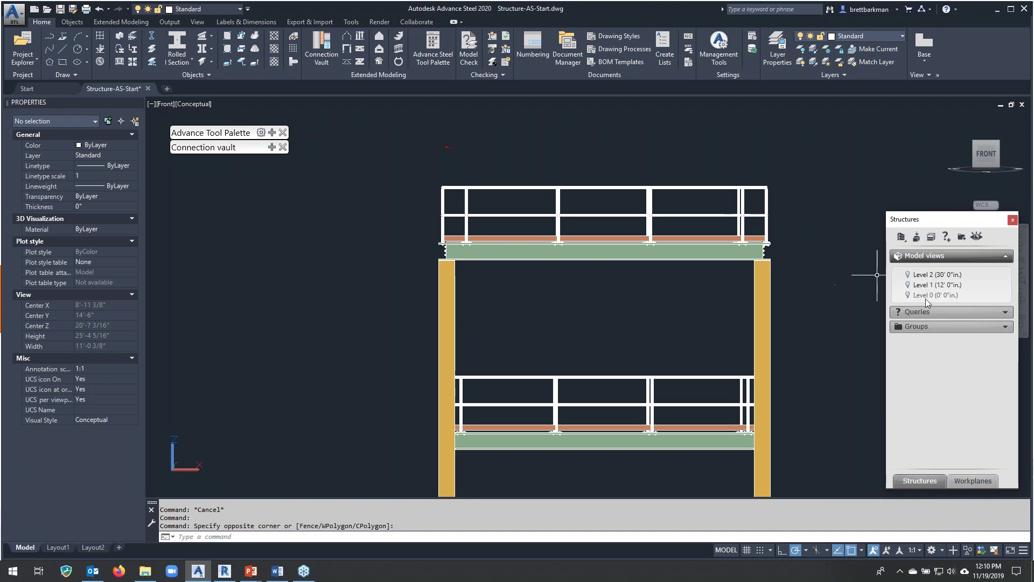
Attach the upper platform's beams, railings and supporting columns to the Level 2 workplane as bound objects.
left_click(974, 480)
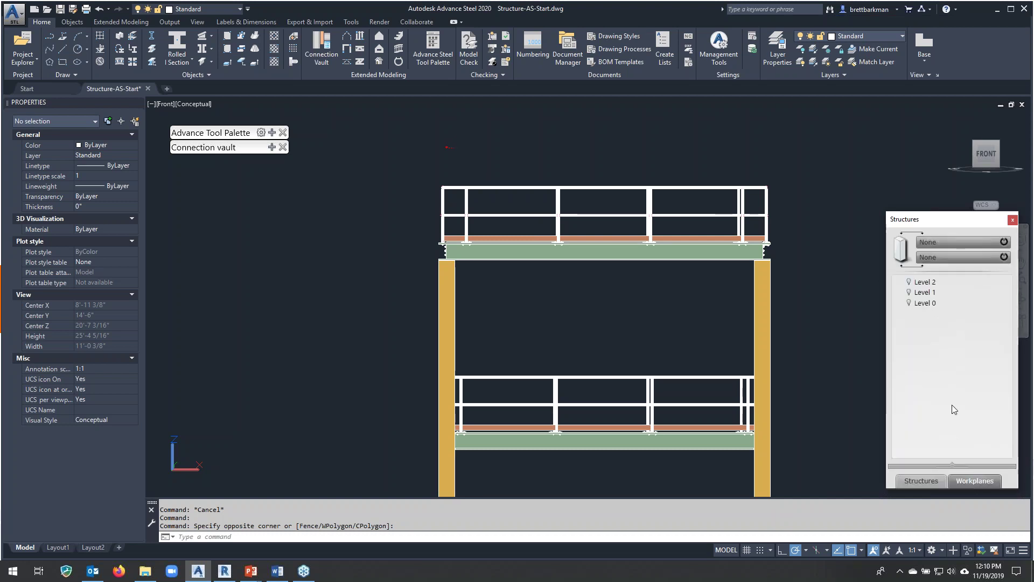
right_click(928, 286)
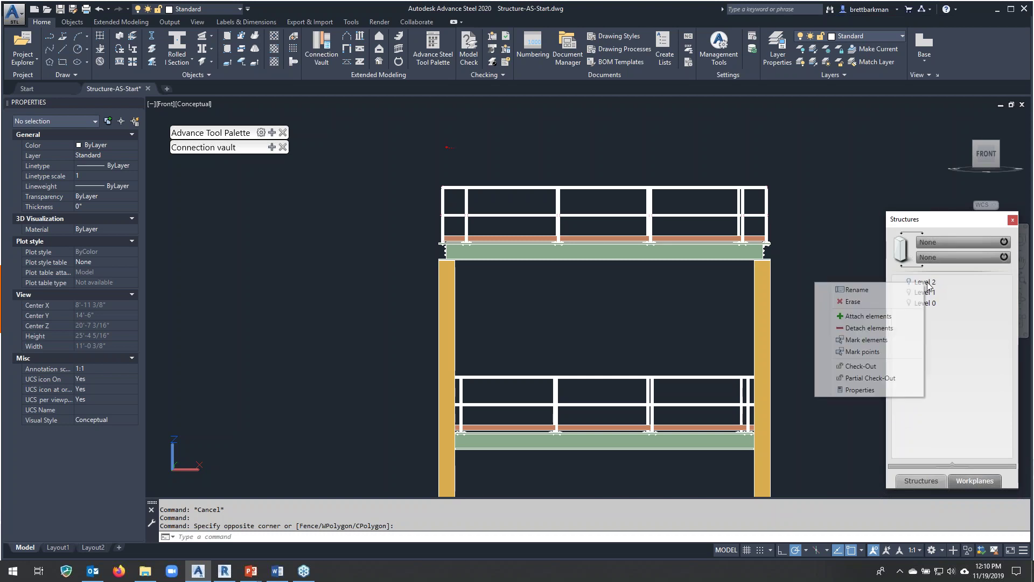
left_click(875, 320)
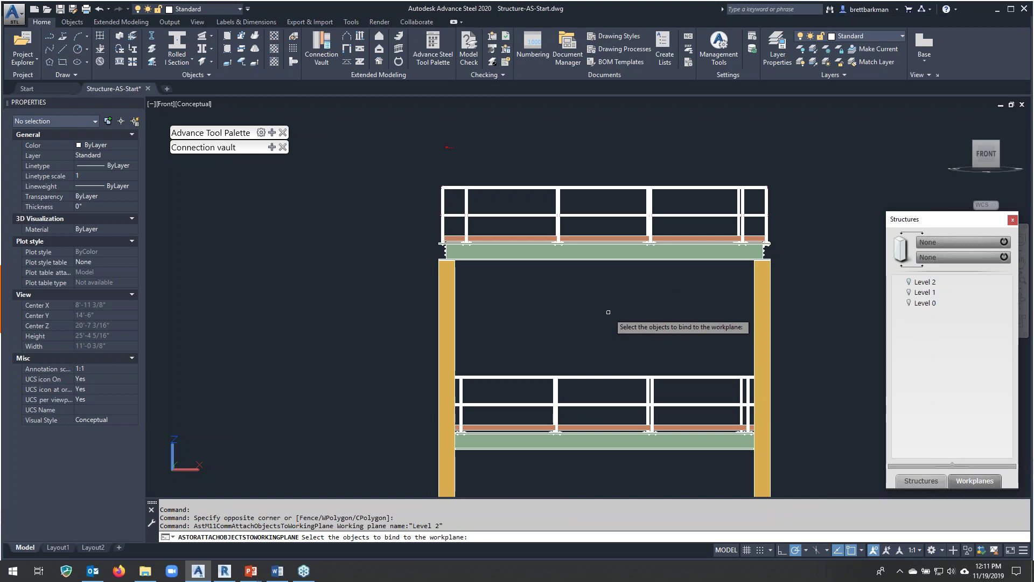
left_click(790, 174)
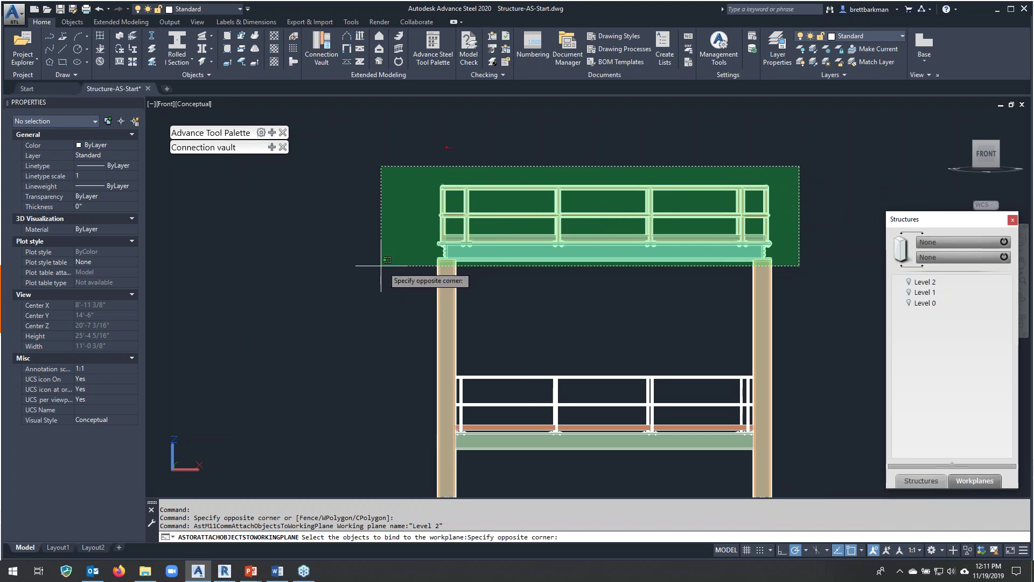
left_click(393, 302)
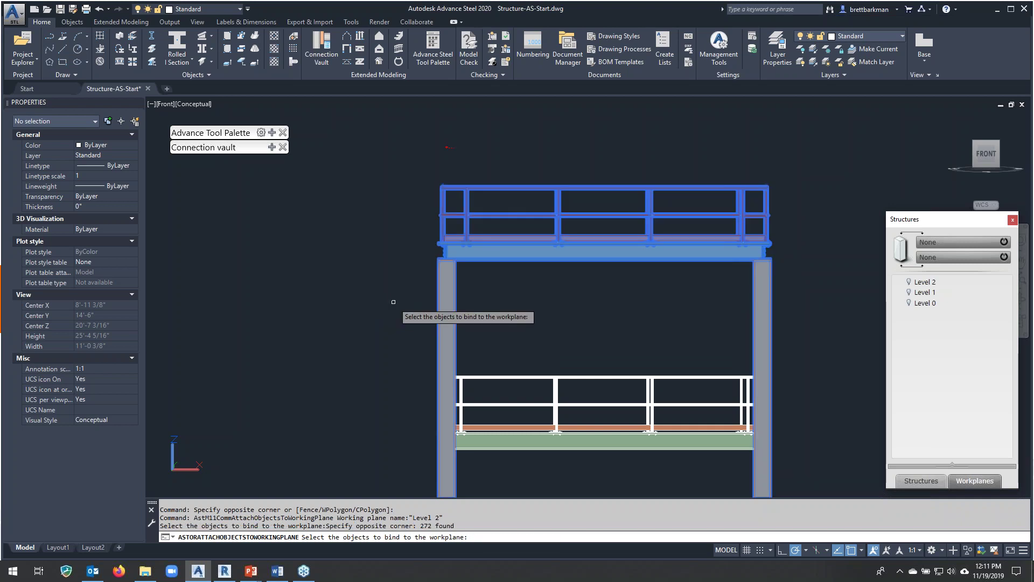
key("Return")
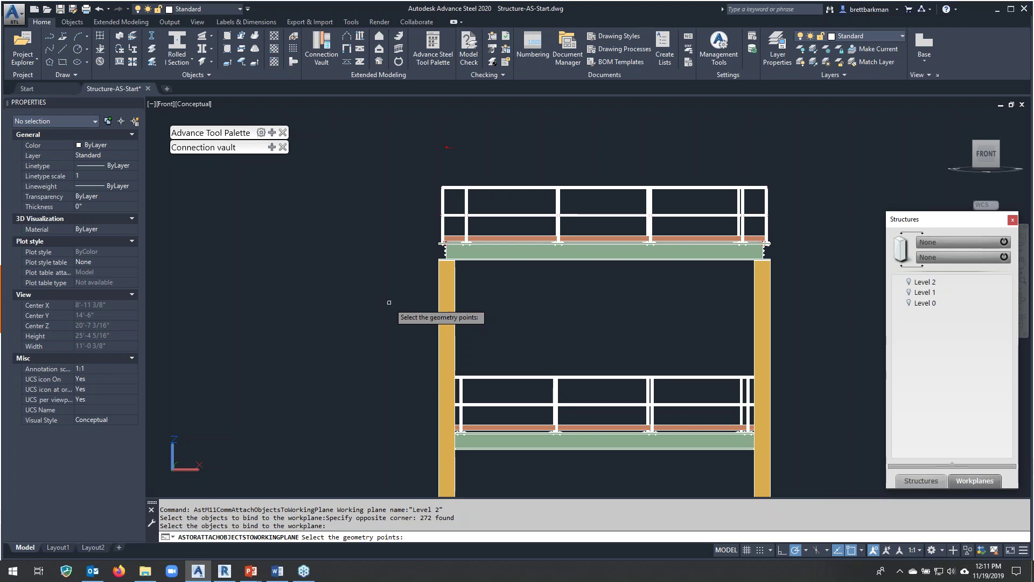
Examine the geometry point markers at the upper platform's corner and at the base of a column.
middle_click_drag(627, 305, 555, 339, "shift")
scroll(557, 339, "up", 3)
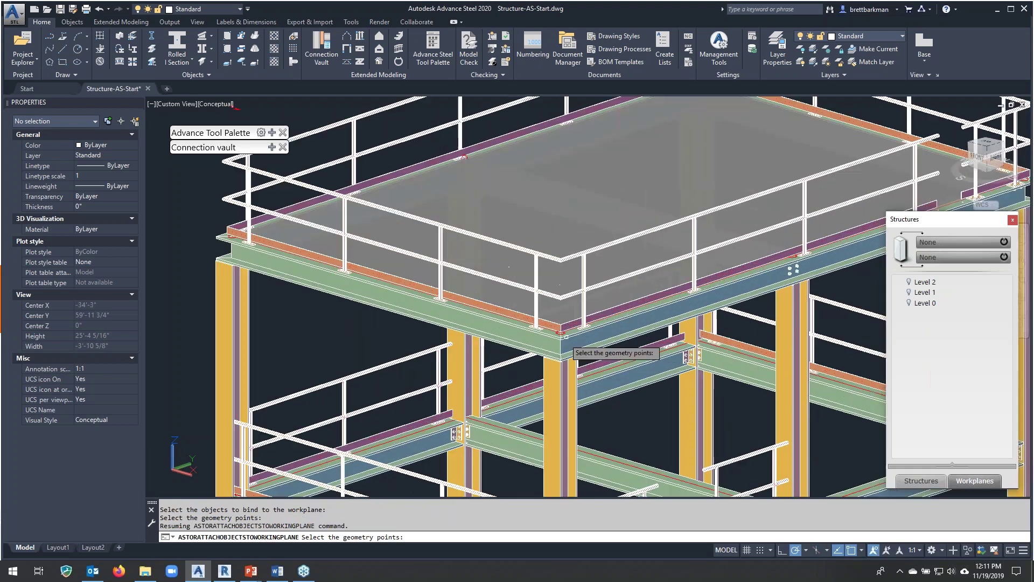
scroll(565, 337, "up", 8)
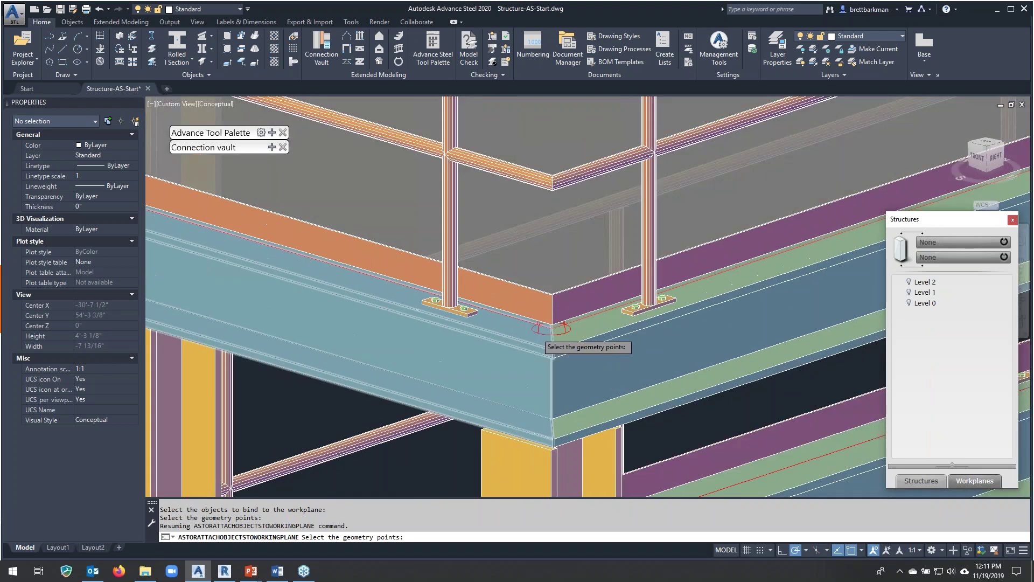
scroll(442, 339, "down", 2)
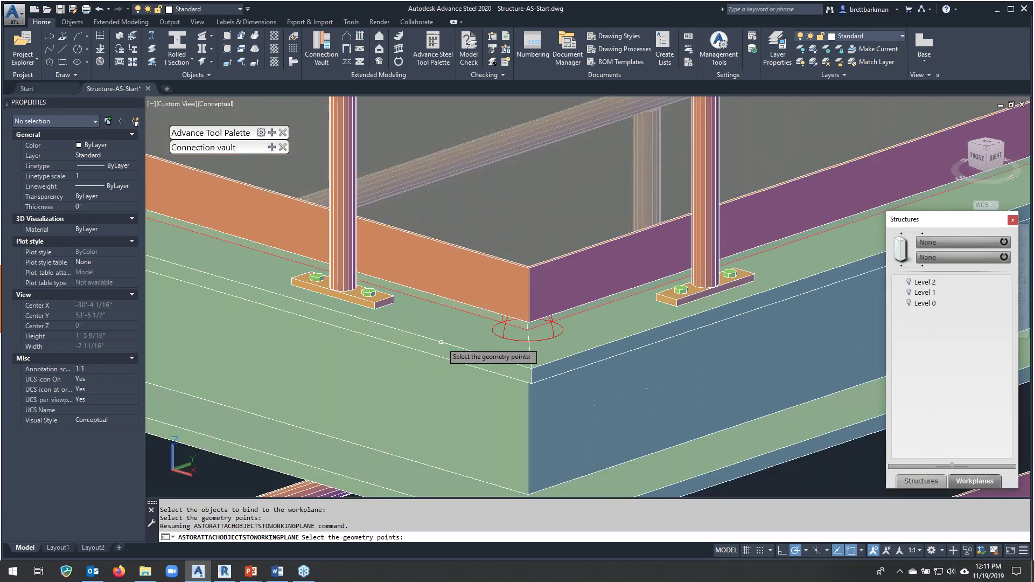
scroll(447, 339, "down", 5)
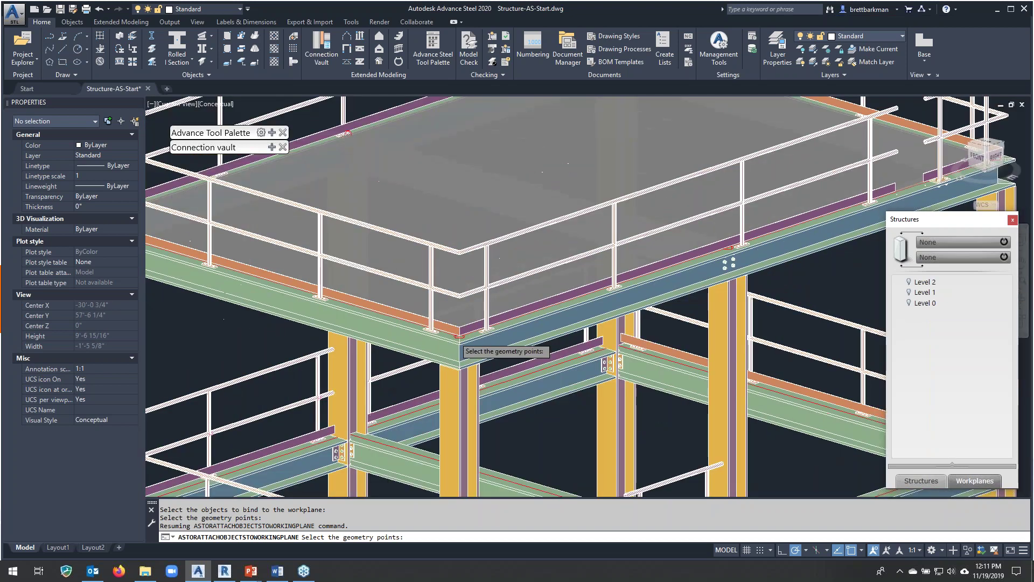
scroll(447, 339, "down", 3)
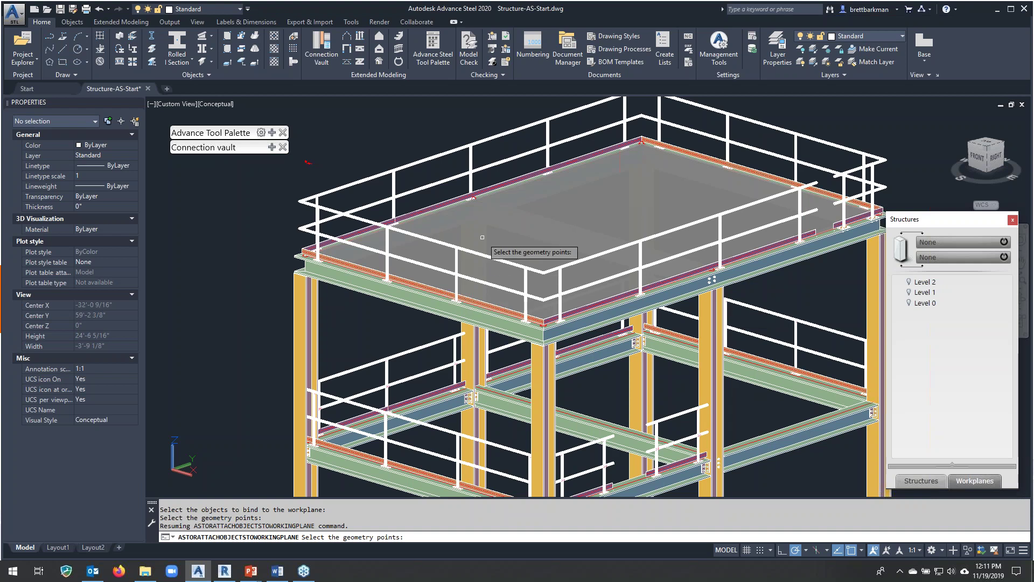
scroll(474, 227, "down", 4)
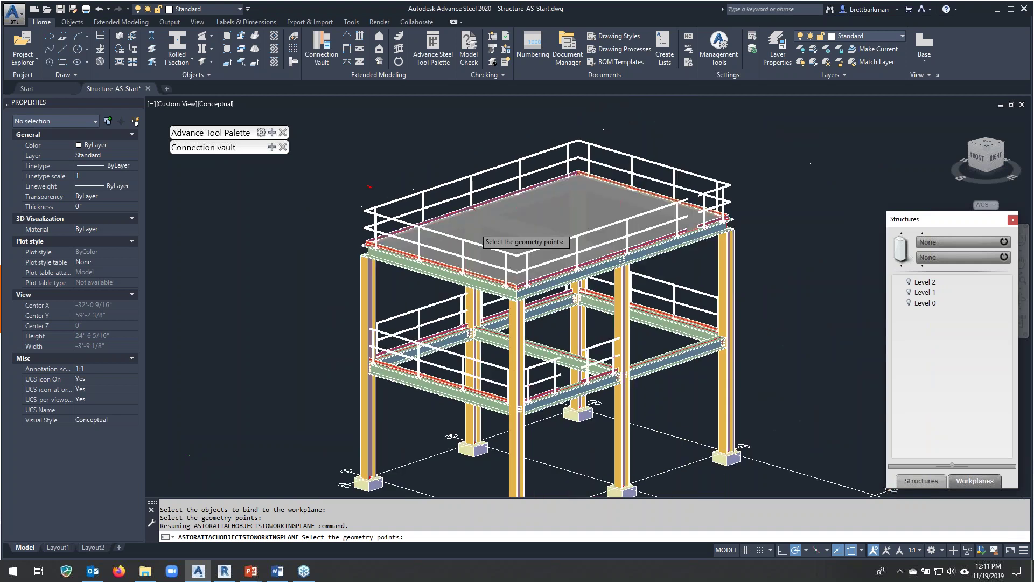
scroll(484, 427, "up", 8)
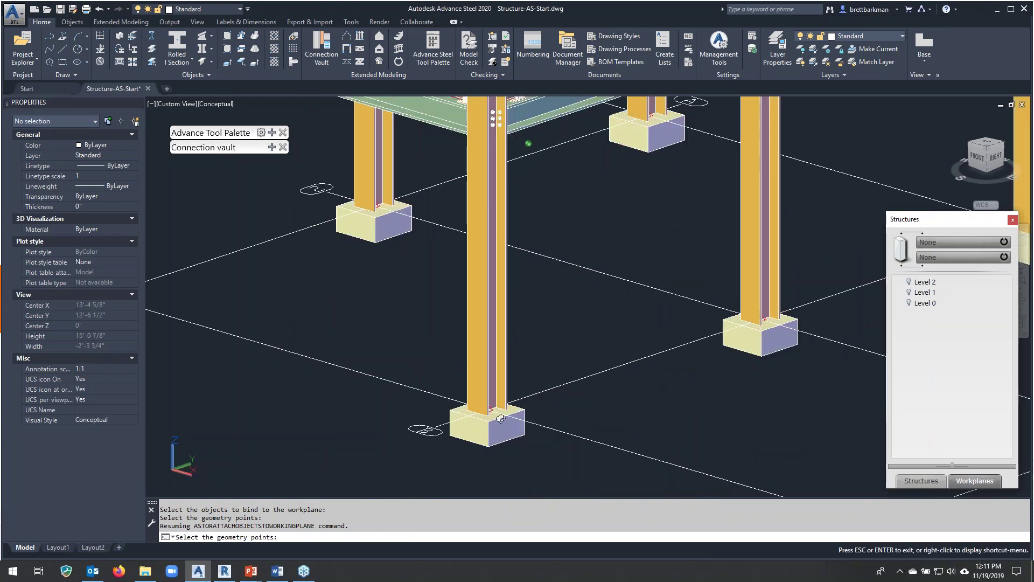
scroll(486, 418, "up", 5)
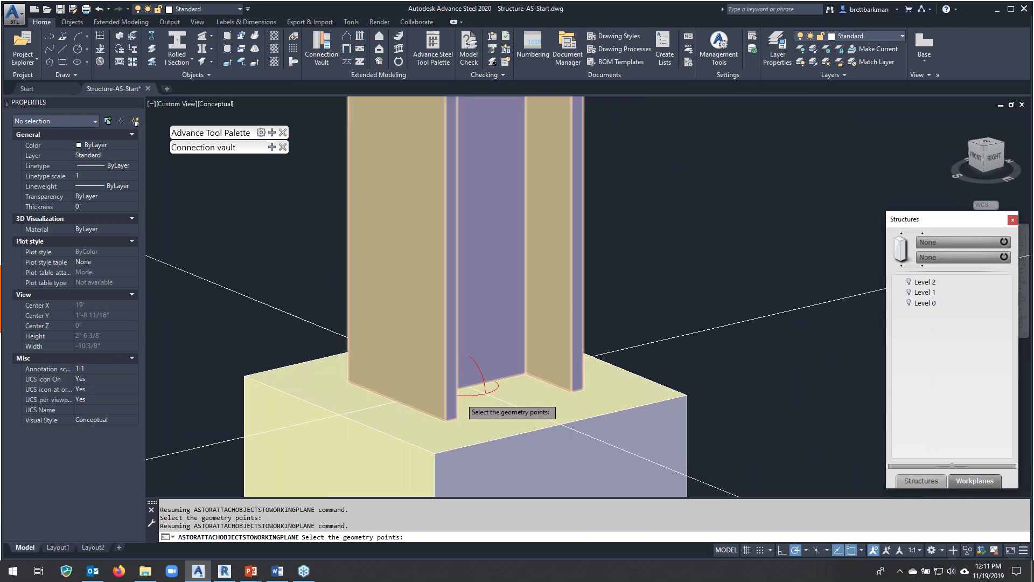
scroll(473, 409, "down", 2)
scroll(467, 394, "down", 6)
Bind the geometry points of the upper platform, its railings and the column tops to the Level 2 workplane, leaving out the column bases.
middle_click_drag(474, 377, 485, 259, "shift")
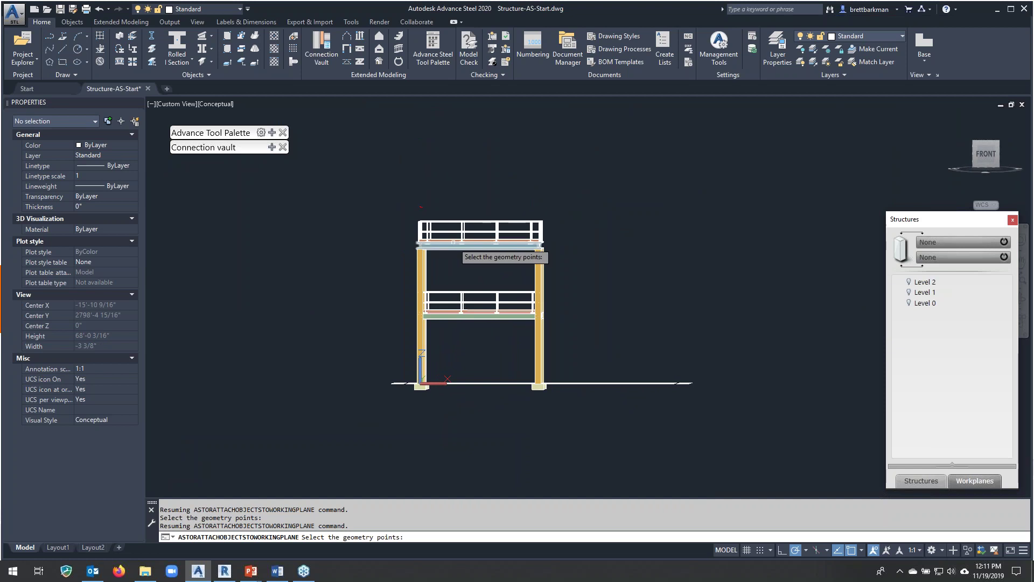
scroll(458, 252, "up", 2)
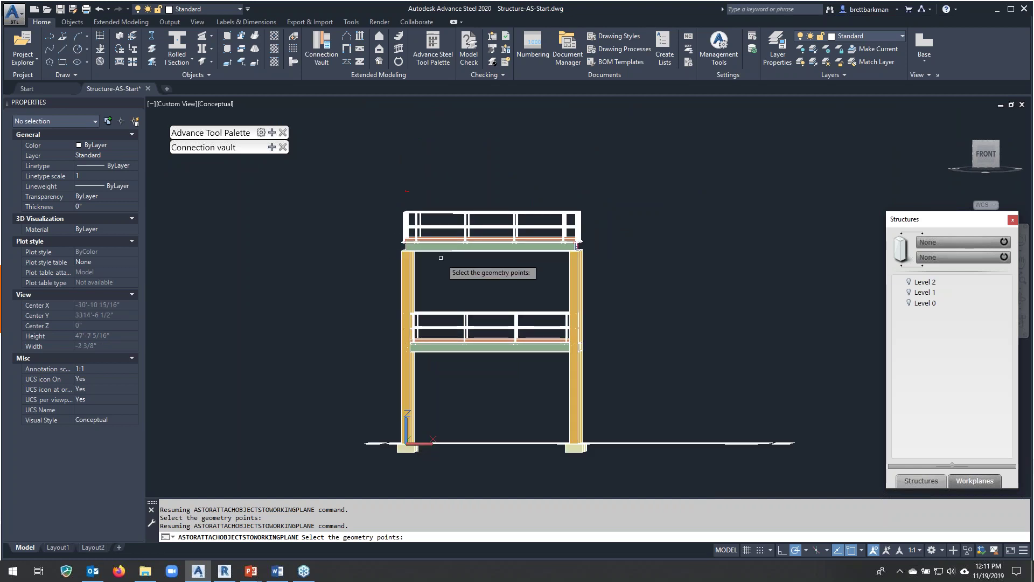
scroll(456, 234, "up", 2)
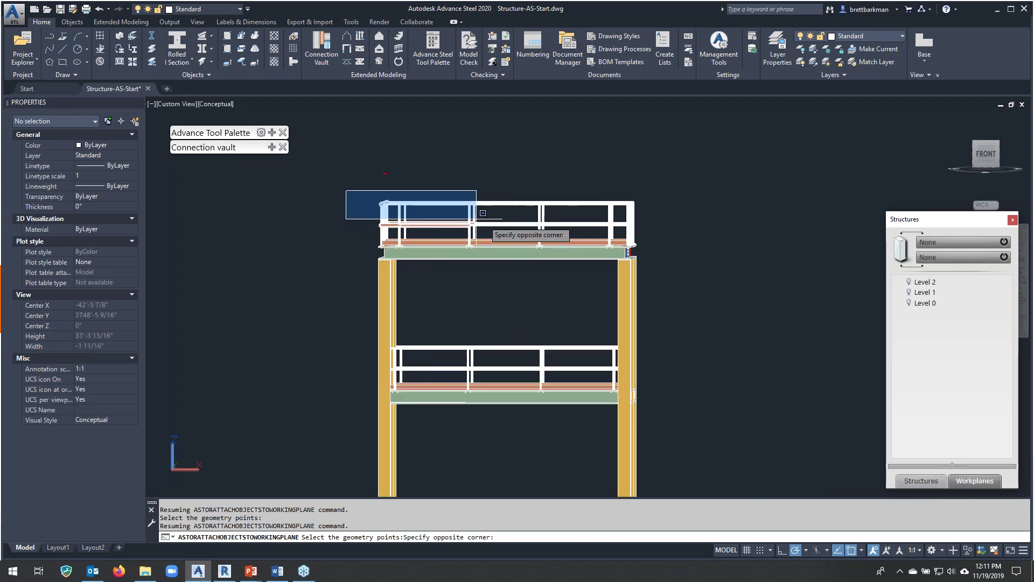
left_click(661, 288)
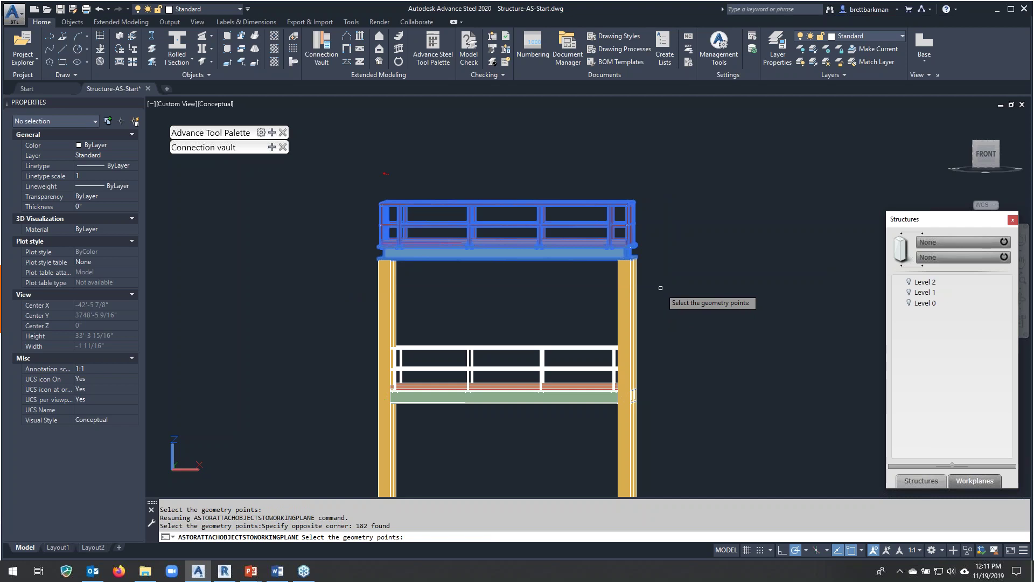
key("Return")
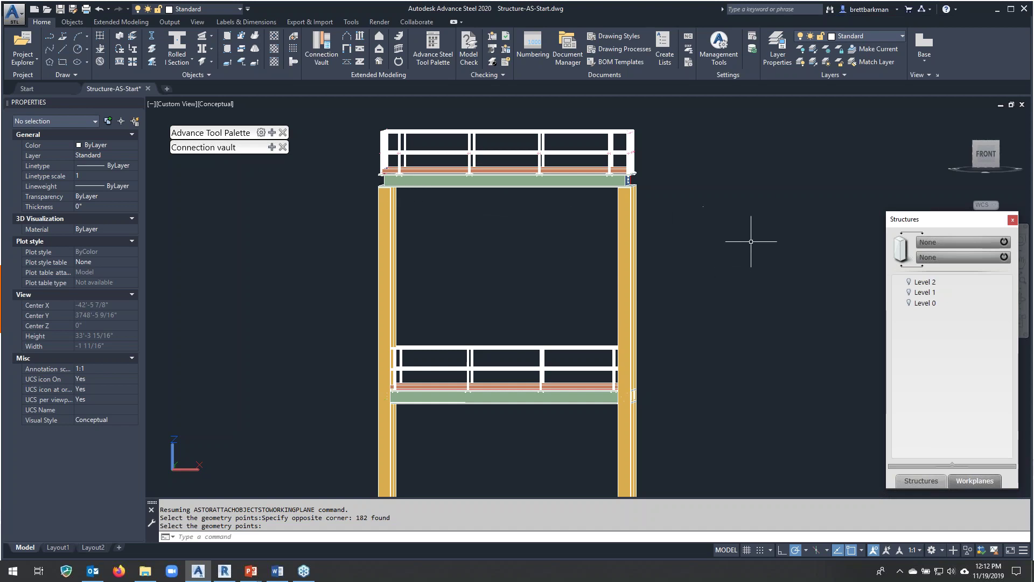
Set the top altitude of Level 2 to 24' in its level properties.
middle_click_drag(730, 226, 619, 323, "shift")
middle_click_drag(661, 227, 711, 288)
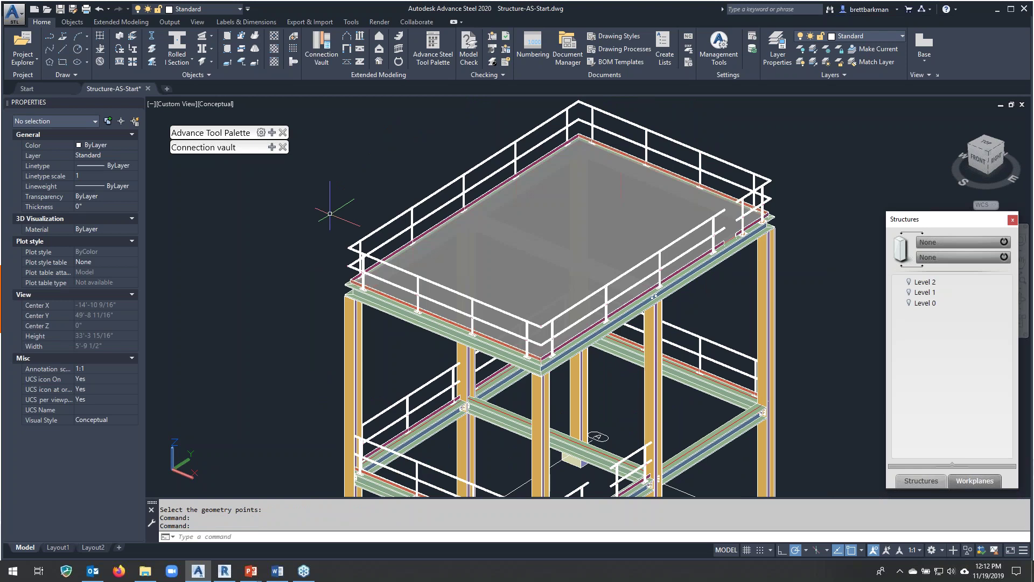
left_click(921, 481)
right_click(927, 276)
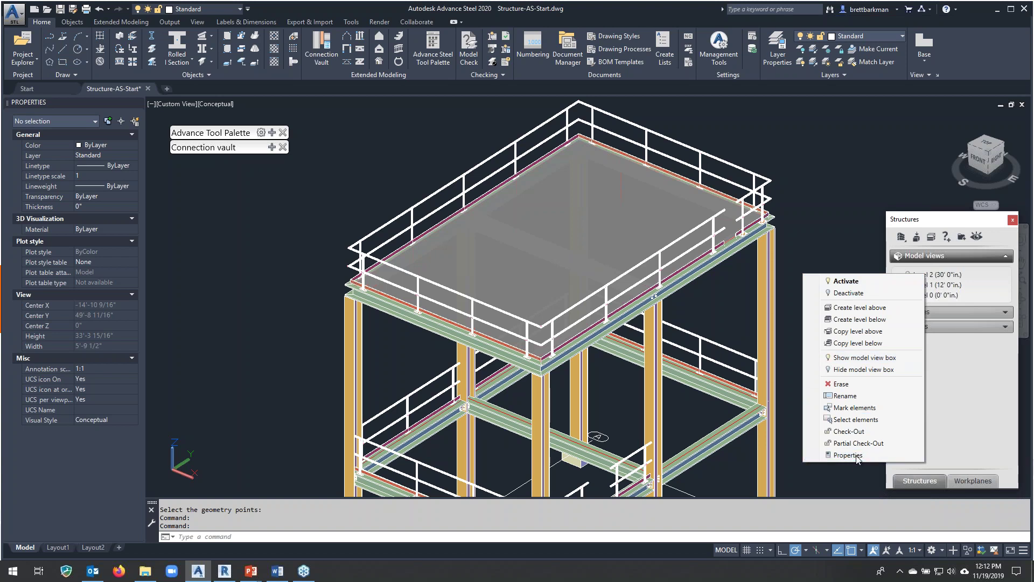
left_click(847, 455)
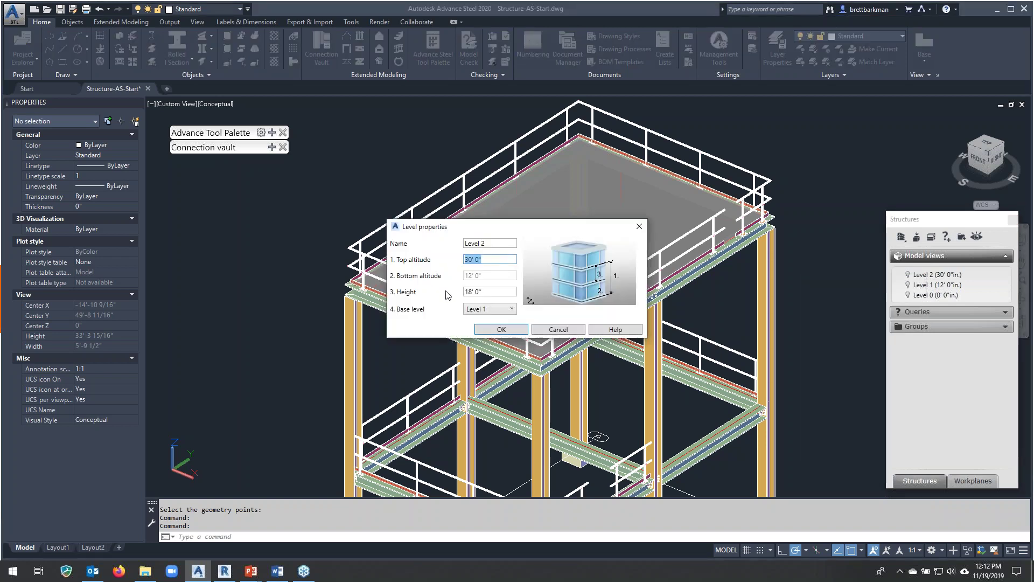
type("24")
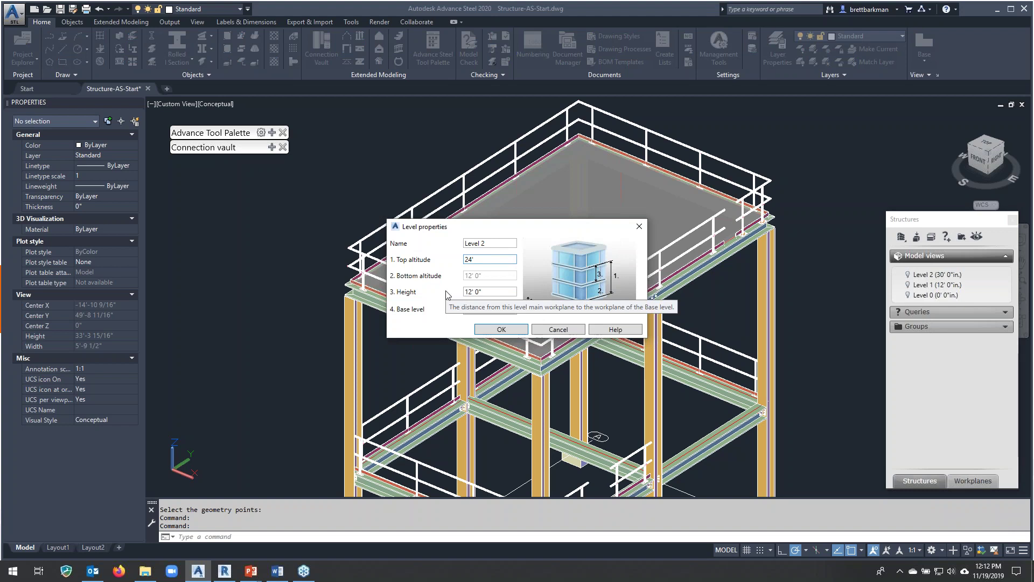
left_click(494, 331)
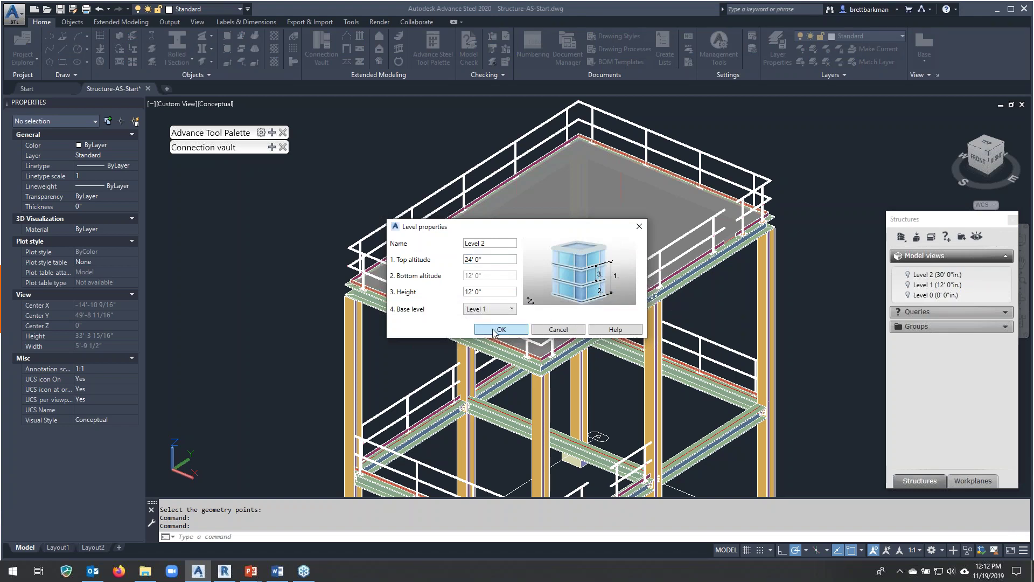
left_click(493, 329)
Inspect the whole platform structure and the empty grid bay between gridlines B and C.
middle_click_drag(551, 355, 834, 243, "shift")
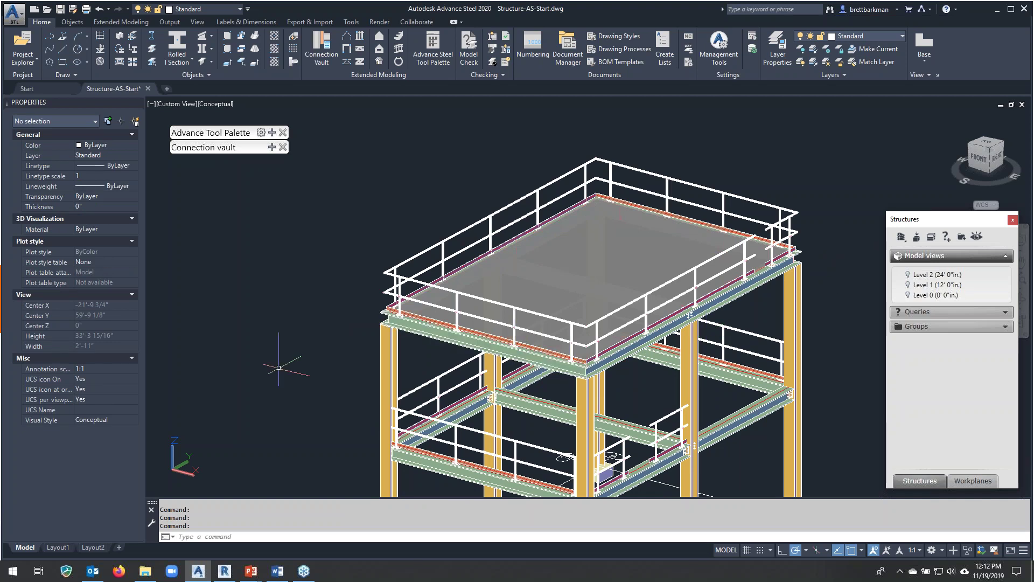
scroll(297, 251, "down", 2)
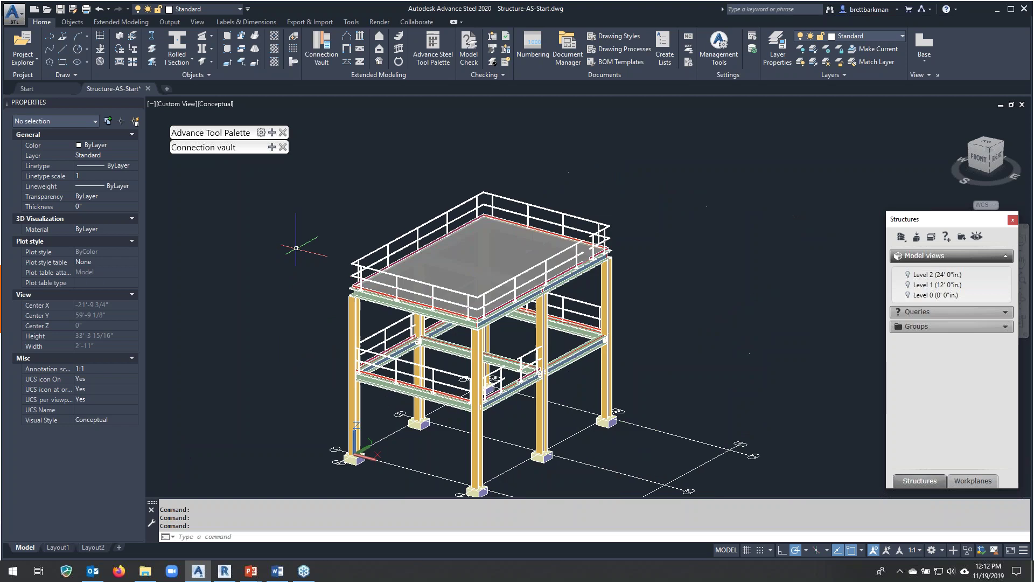
middle_click_drag(568, 294, 580, 292)
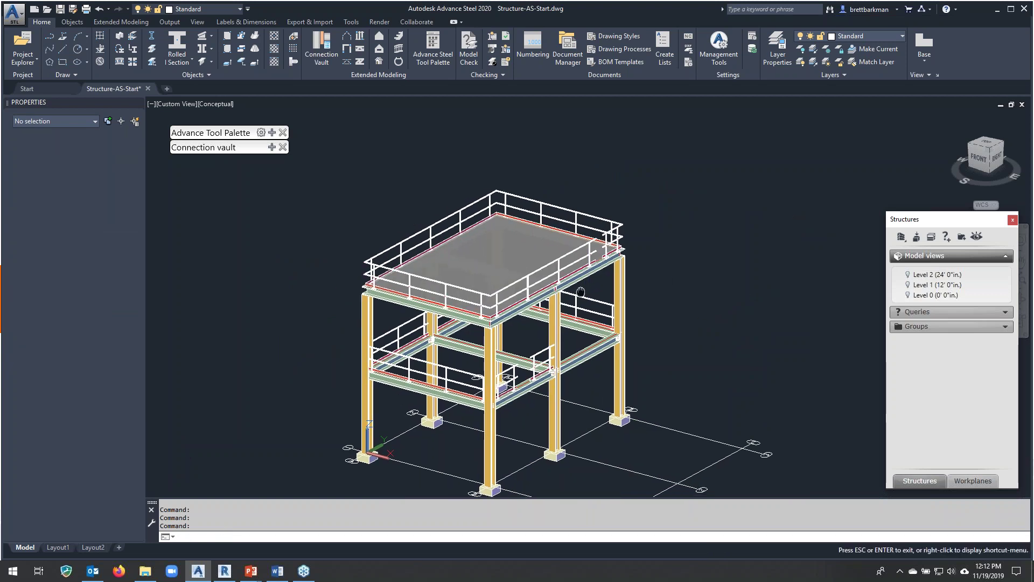
left_click_drag(580, 291, 636, 243)
key("Escape")
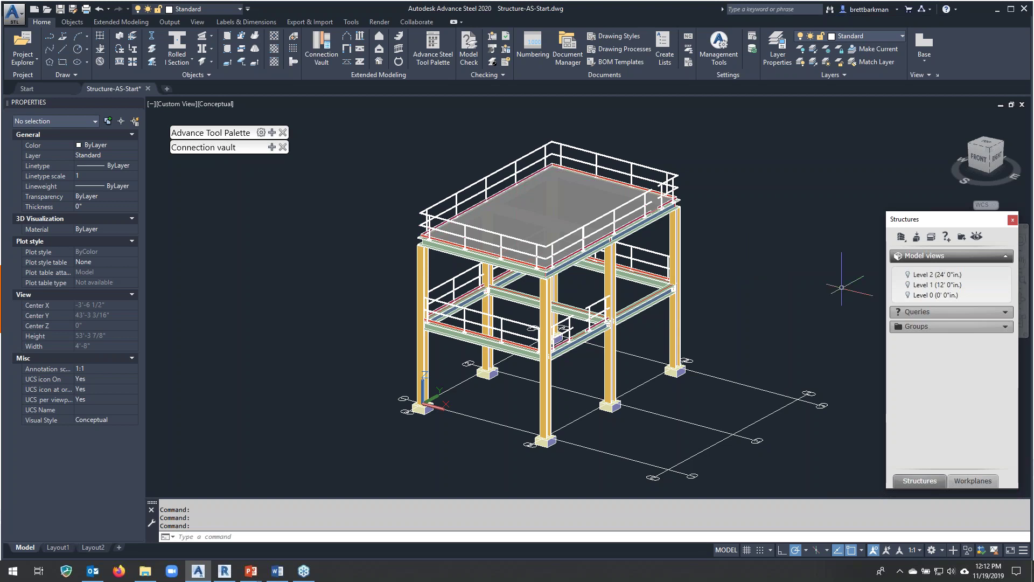
middle_click_drag(693, 380, 749, 286, "shift")
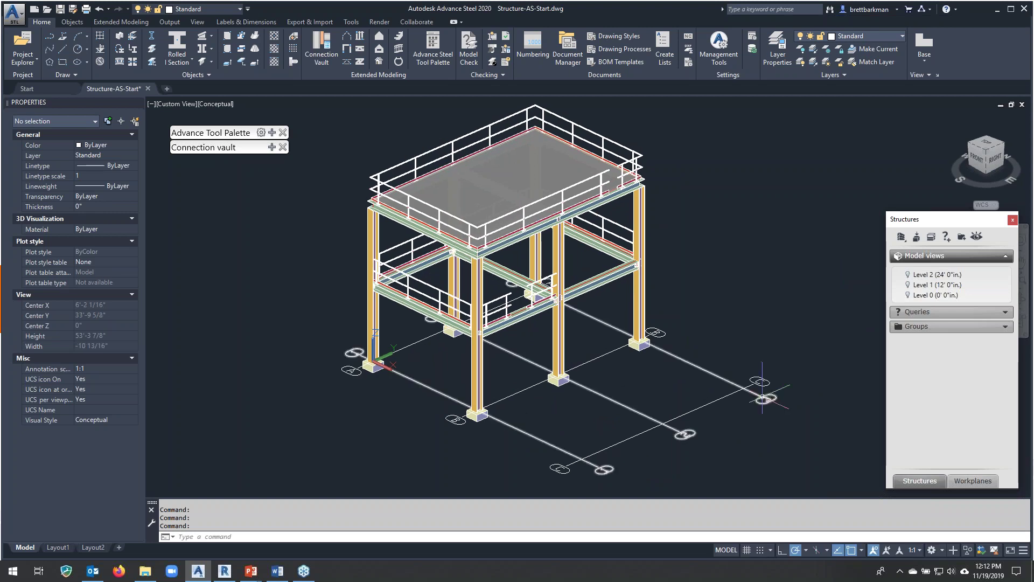
scroll(763, 401, "up", 2)
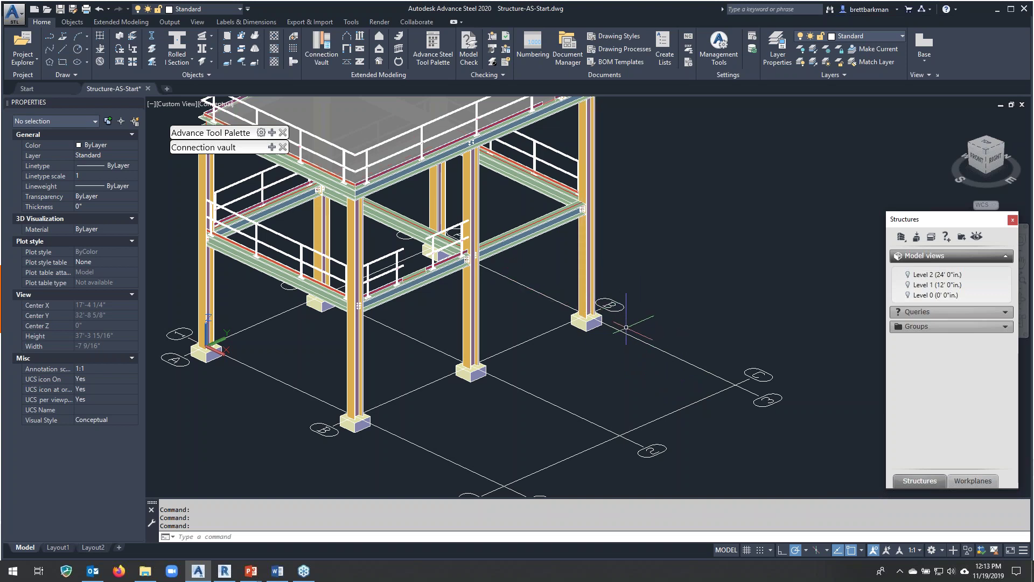
Assign Level 0 as the lower workplane and Level 1 as the upper workplane for new columns.
left_click(974, 476)
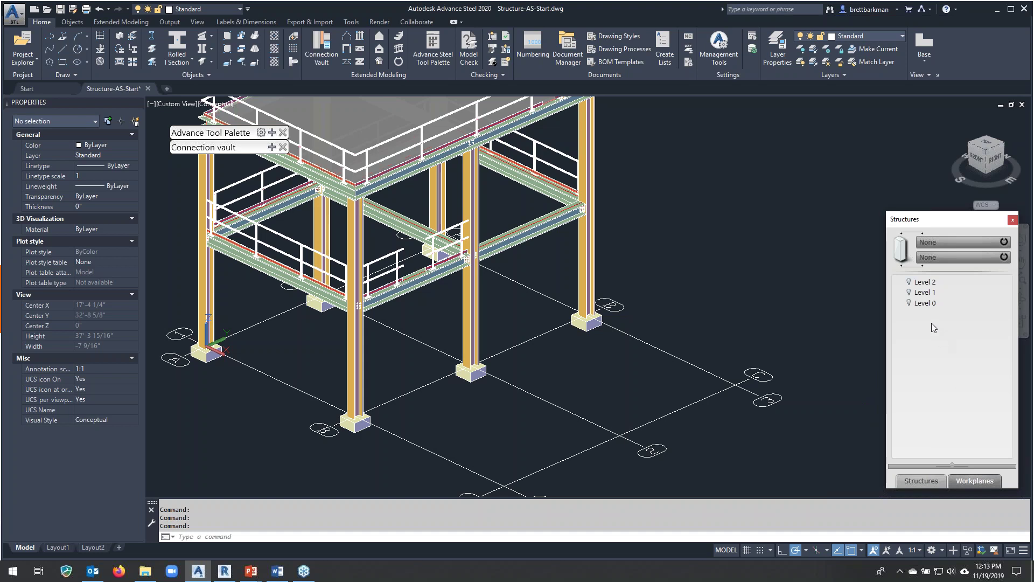
left_click(954, 257)
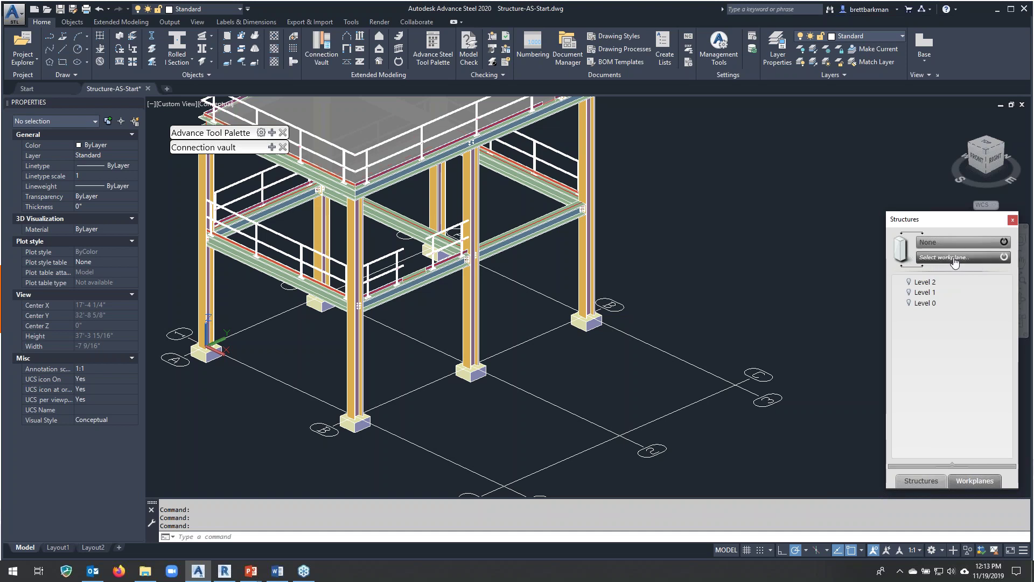
left_click(928, 304)
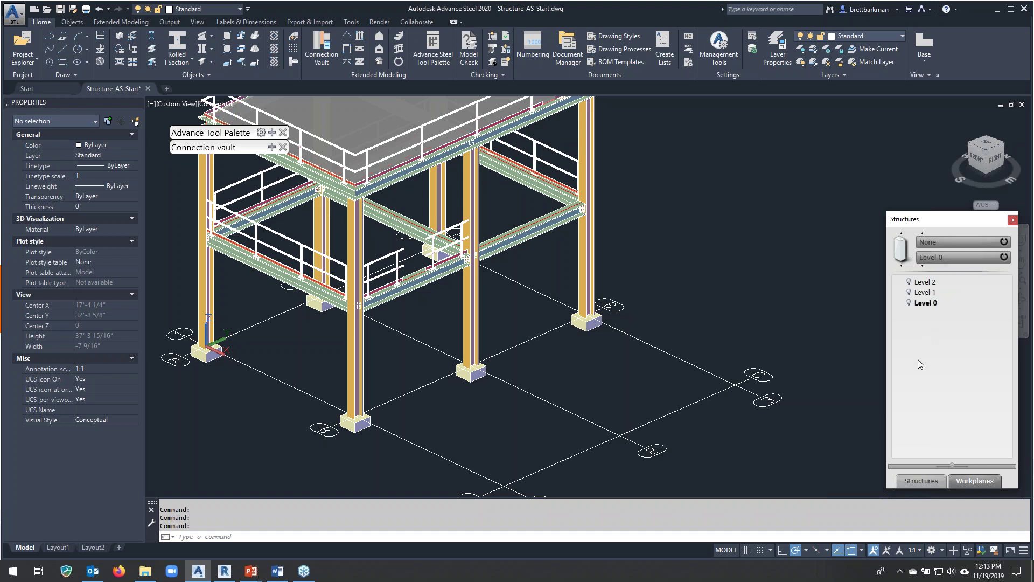
left_click(940, 242)
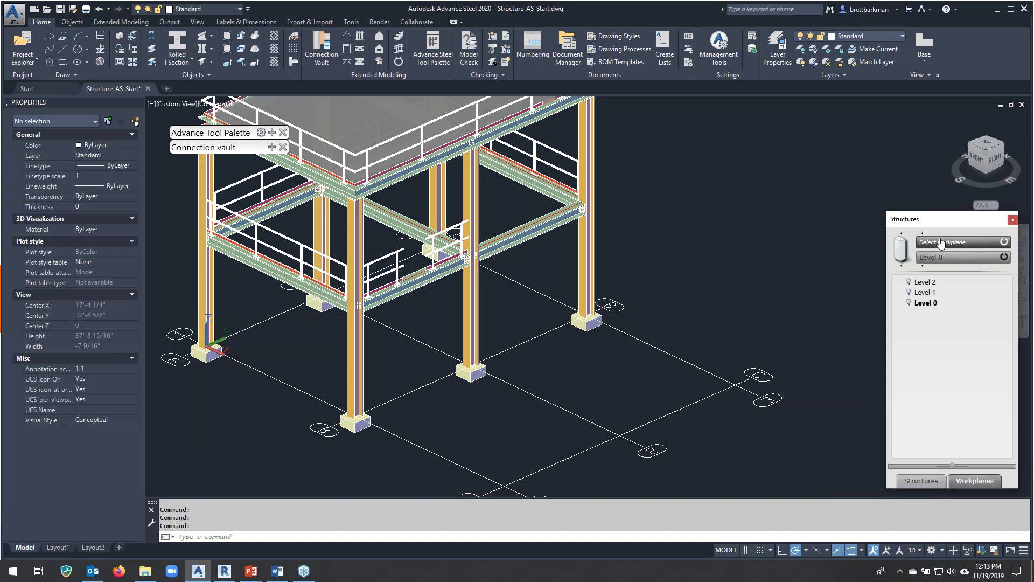
left_click(923, 294)
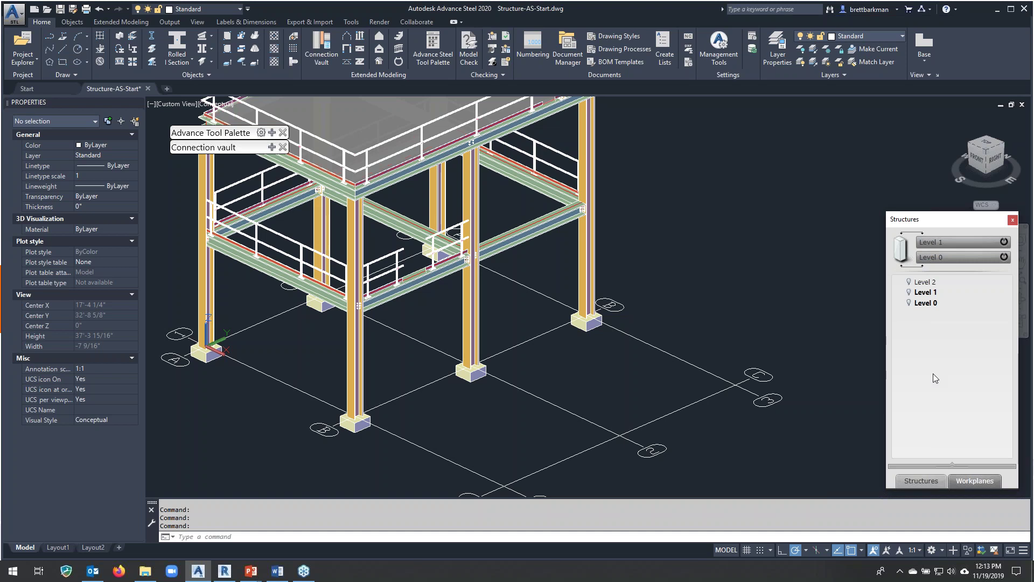
Place two steel columns from Level 0 to Level 1 where gridline C crosses gridlines 2 and 3.
left_click(120, 37)
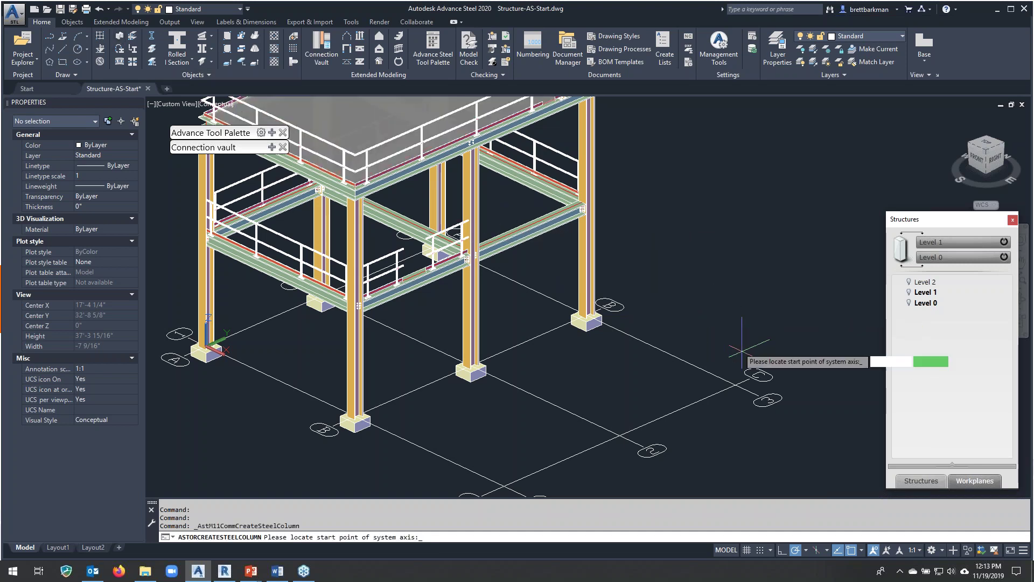
left_click(862, 550)
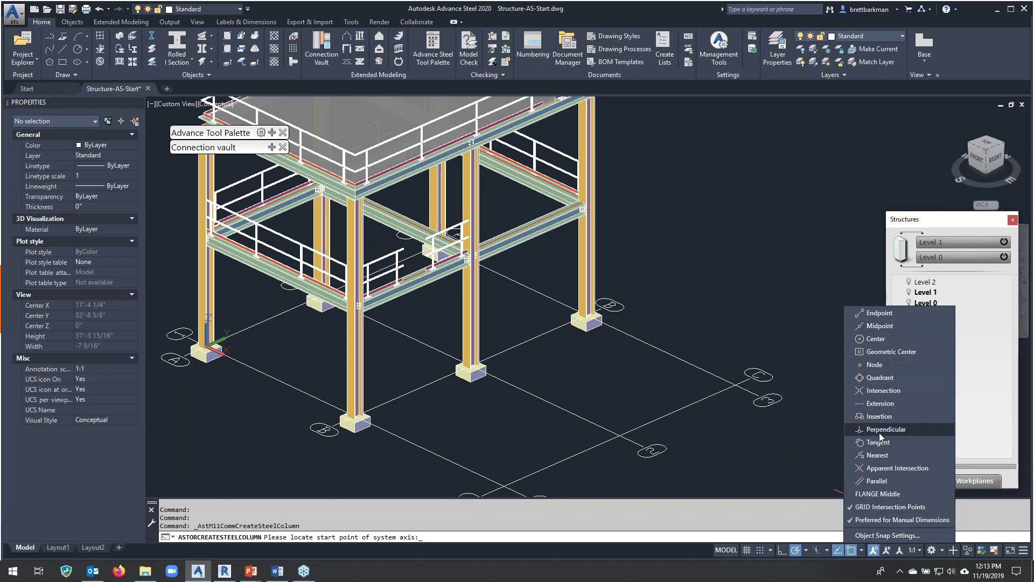
left_click(768, 511)
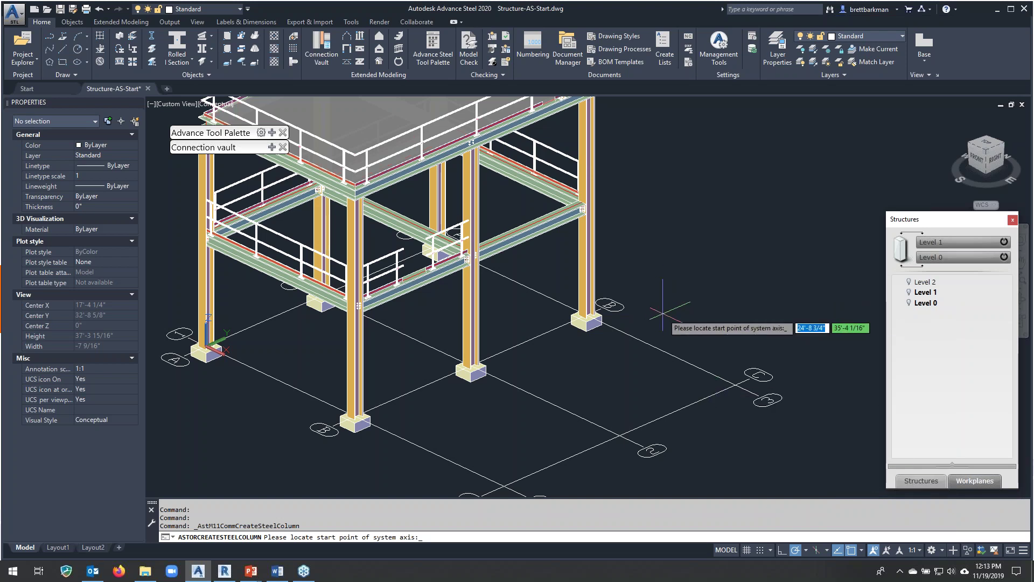
scroll(663, 312, "down", 3)
scroll(695, 381, "up", 3)
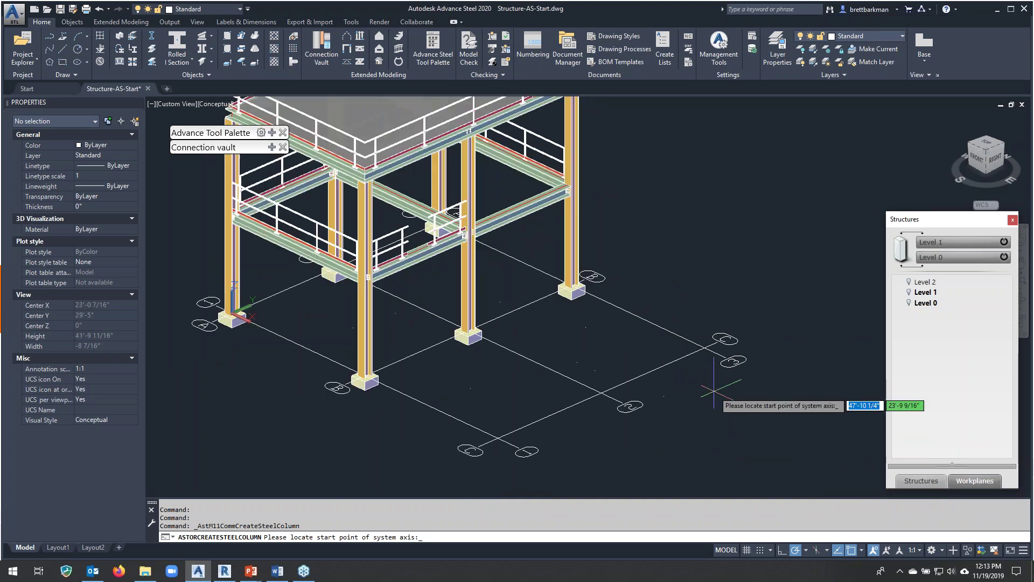
scroll(695, 380, "up", 2)
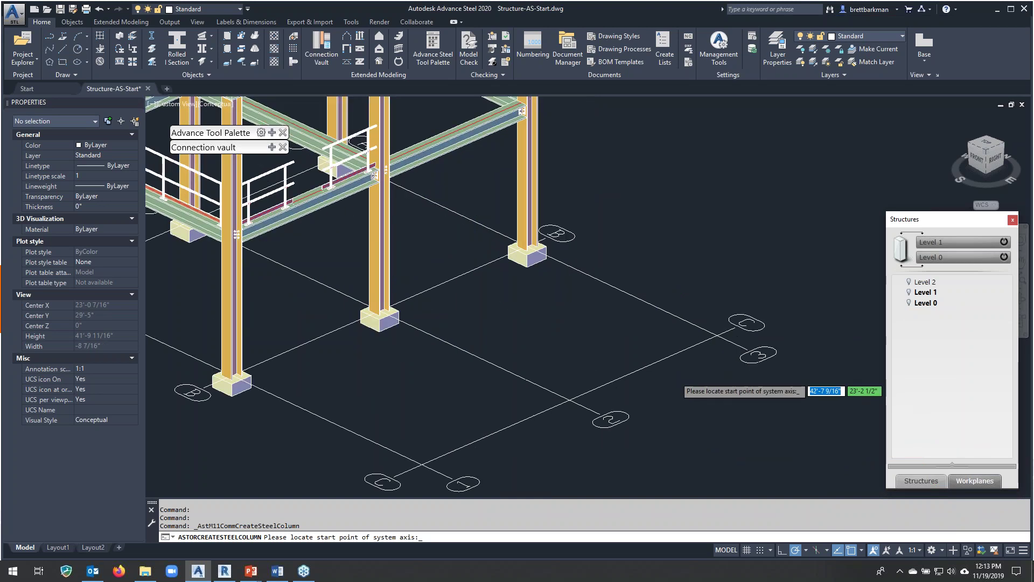
left_click(572, 387)
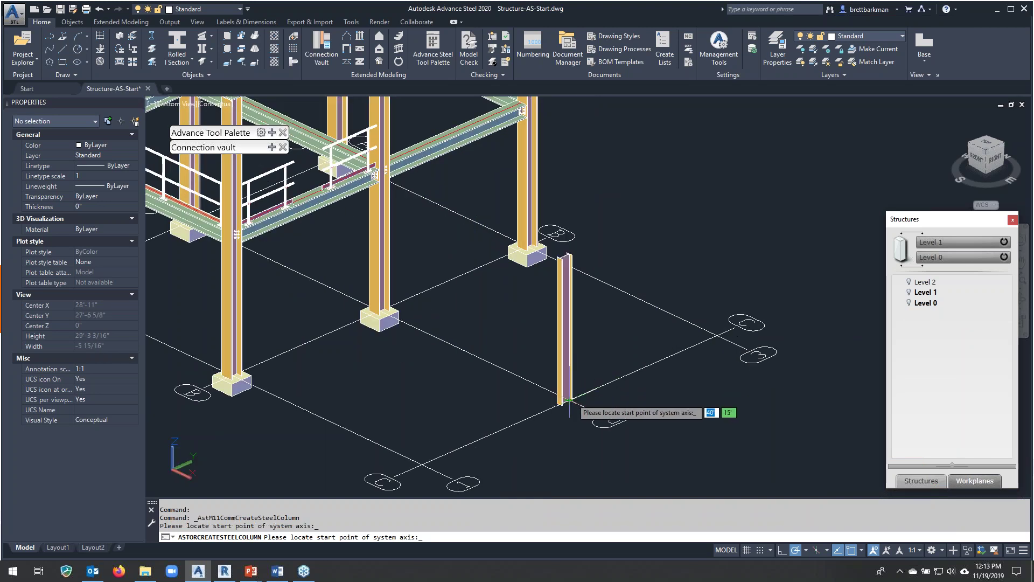
left_click(721, 335)
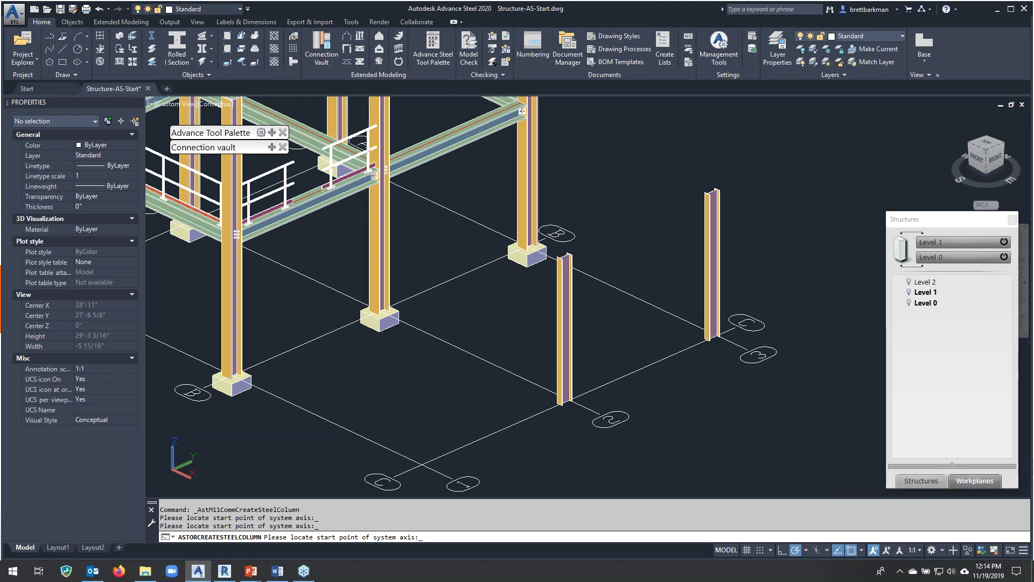
Set the new columns' section to I Sections, AISC 14.1 W, W12x120 and their offset to the section's centre point.
double_click(202, 99)
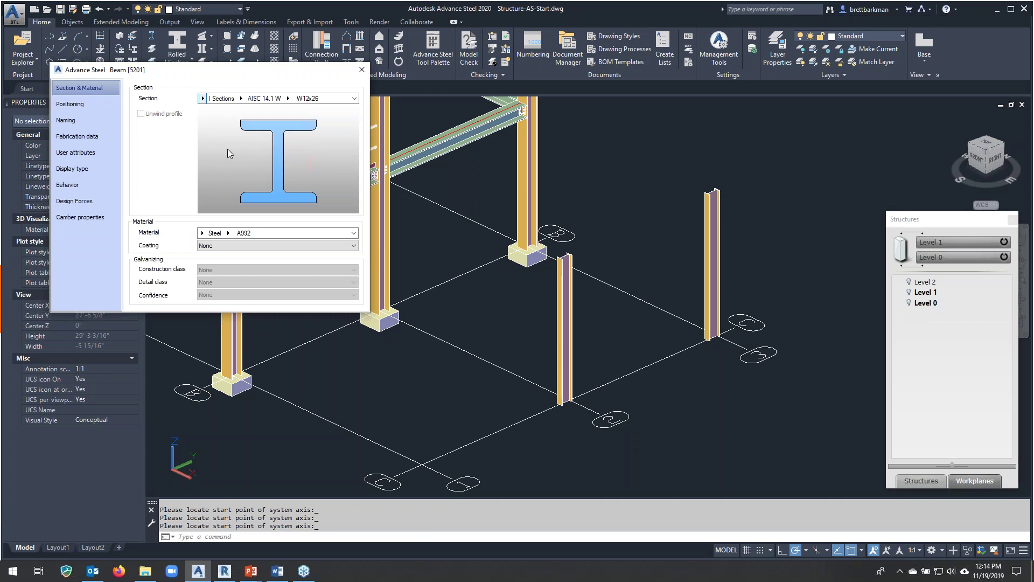
left_click(202, 98)
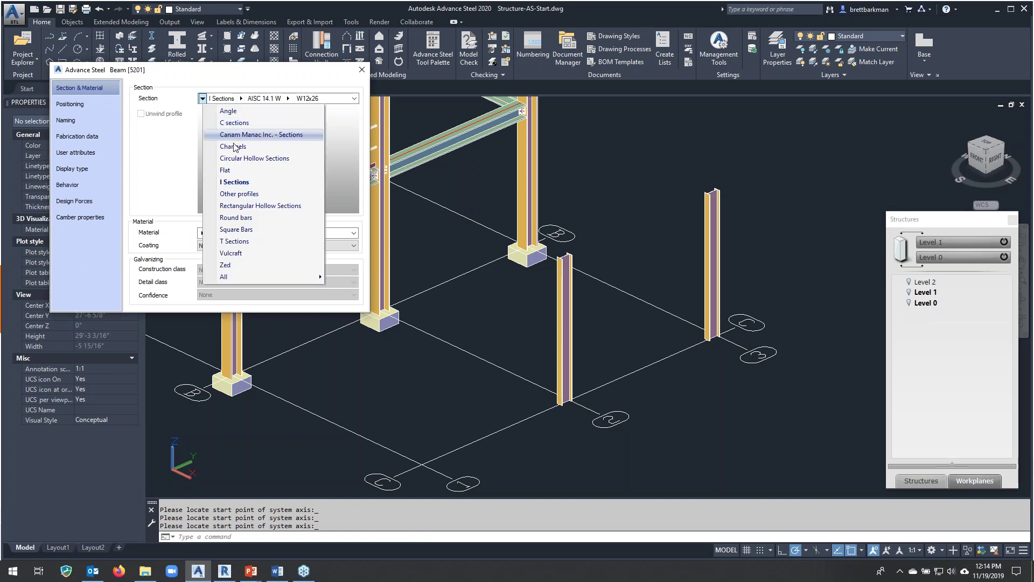
left_click(234, 181)
left_click(241, 99)
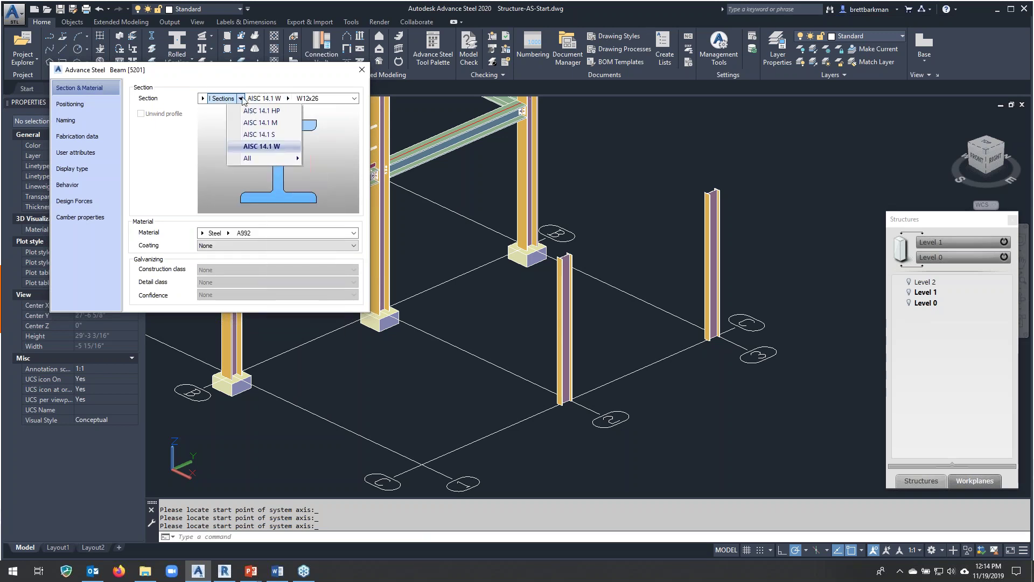
left_click(289, 98)
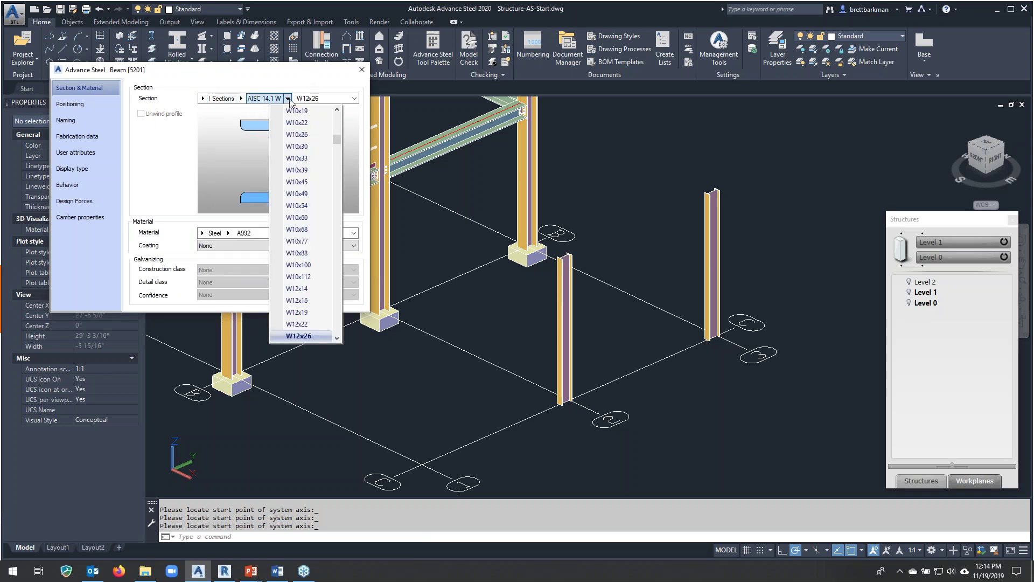
left_click(289, 98)
left_click(289, 99)
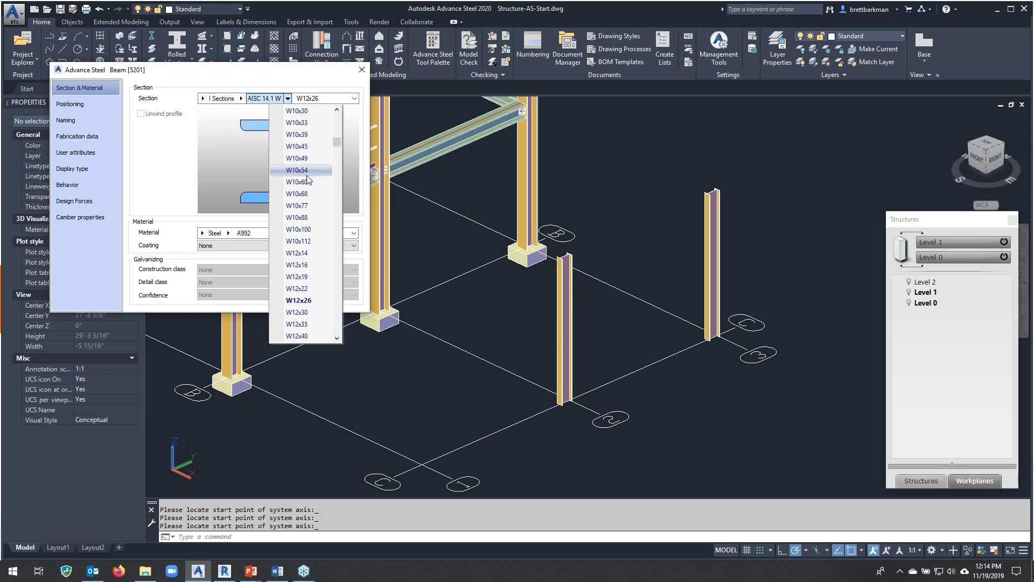
scroll(309, 215, "down", 7)
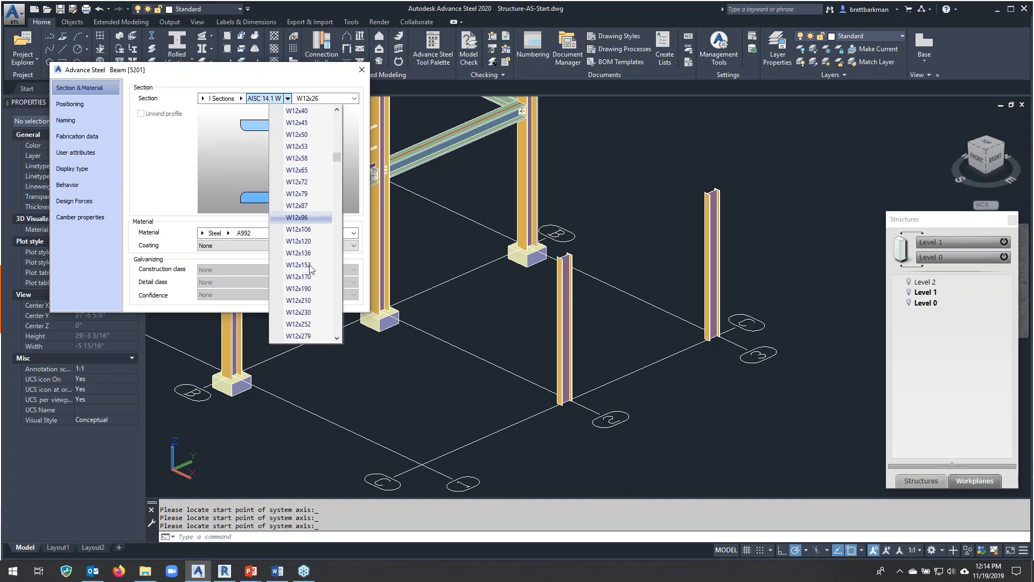
left_click(300, 241)
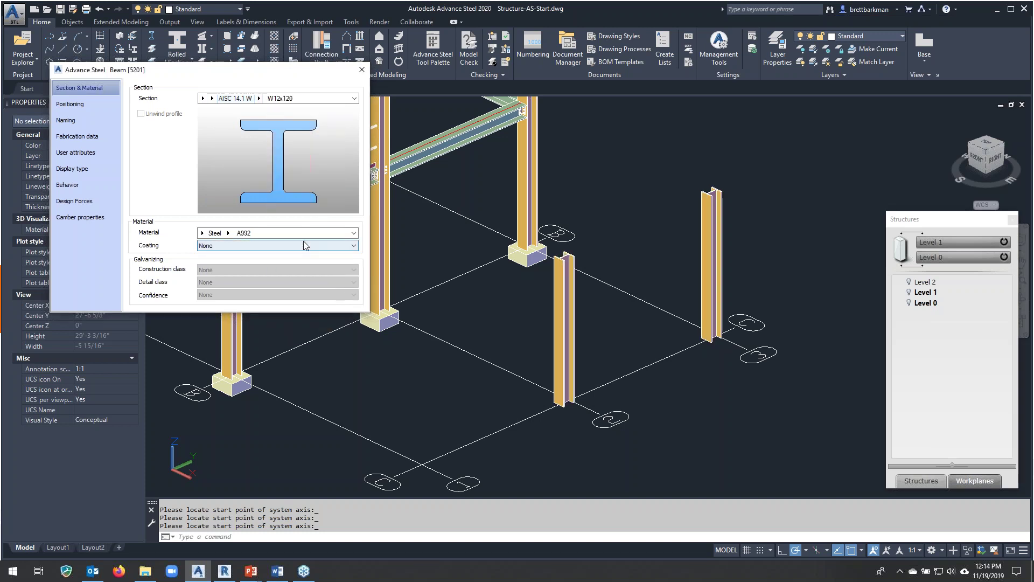
left_click(78, 104)
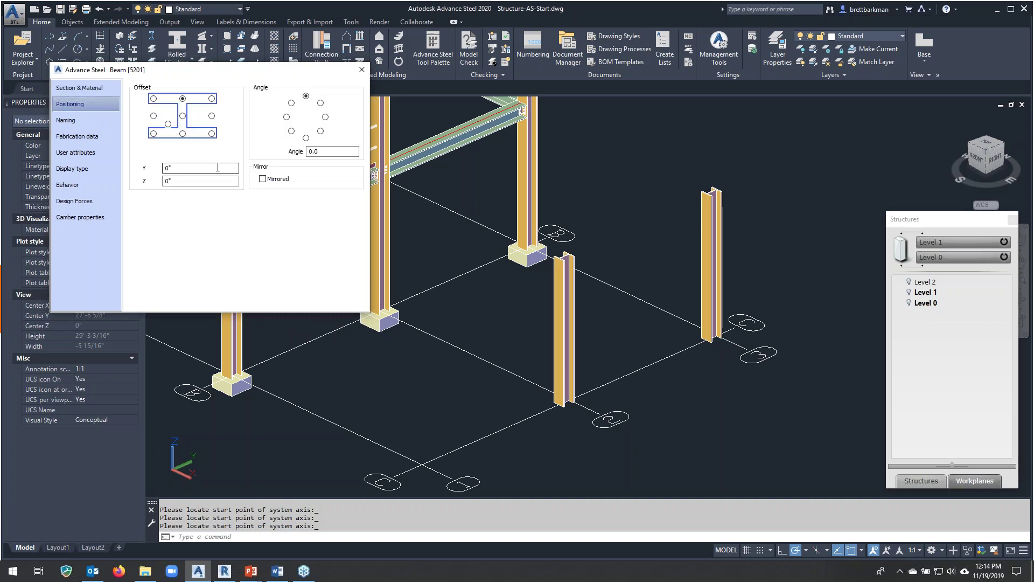
left_click(183, 116)
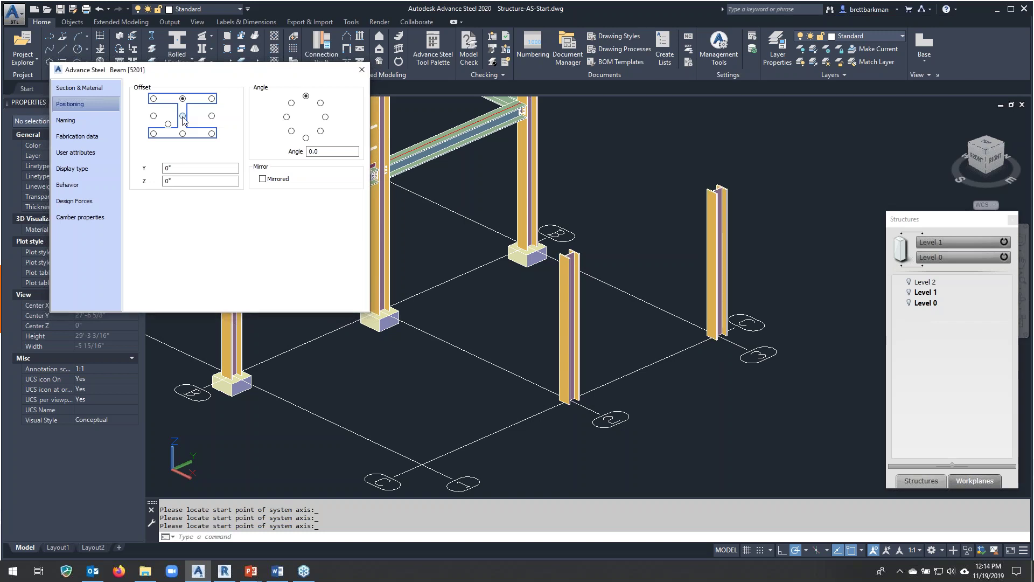
Try rotating the new columns to 90 degrees, return their angle to 0, and finish the beam properties.
left_click(325, 117)
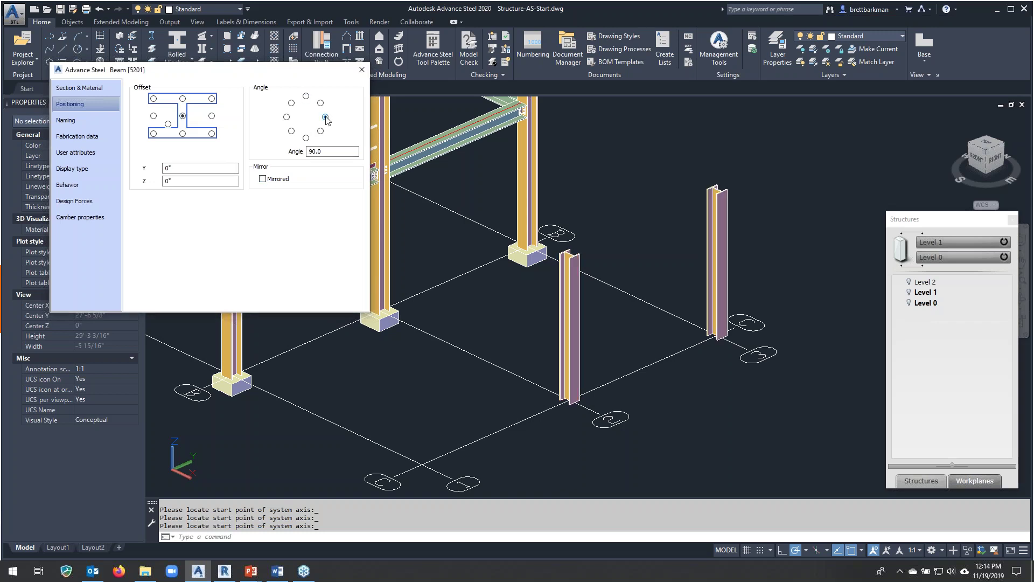
left_click(287, 117)
left_click(305, 96)
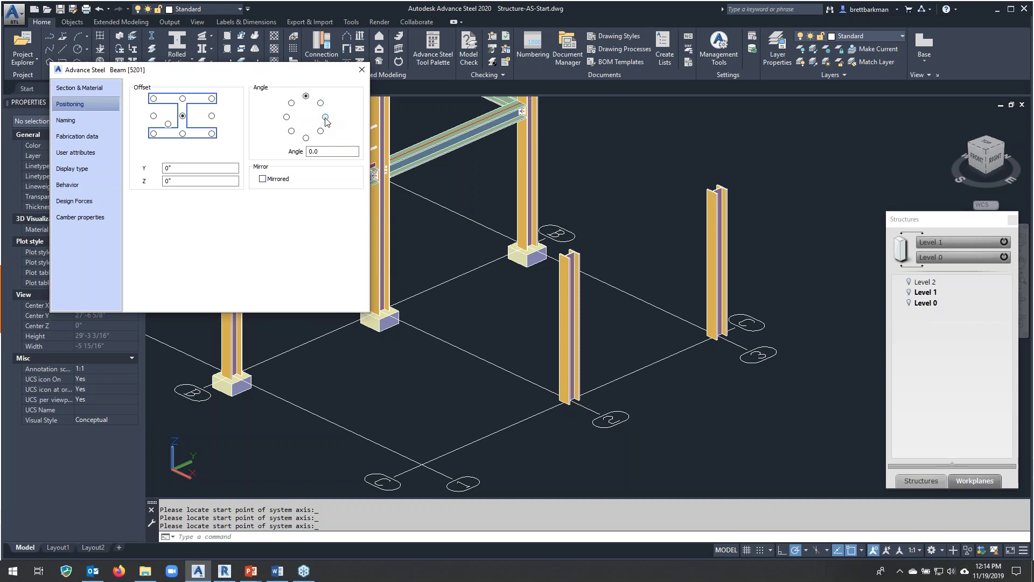
left_click(325, 116)
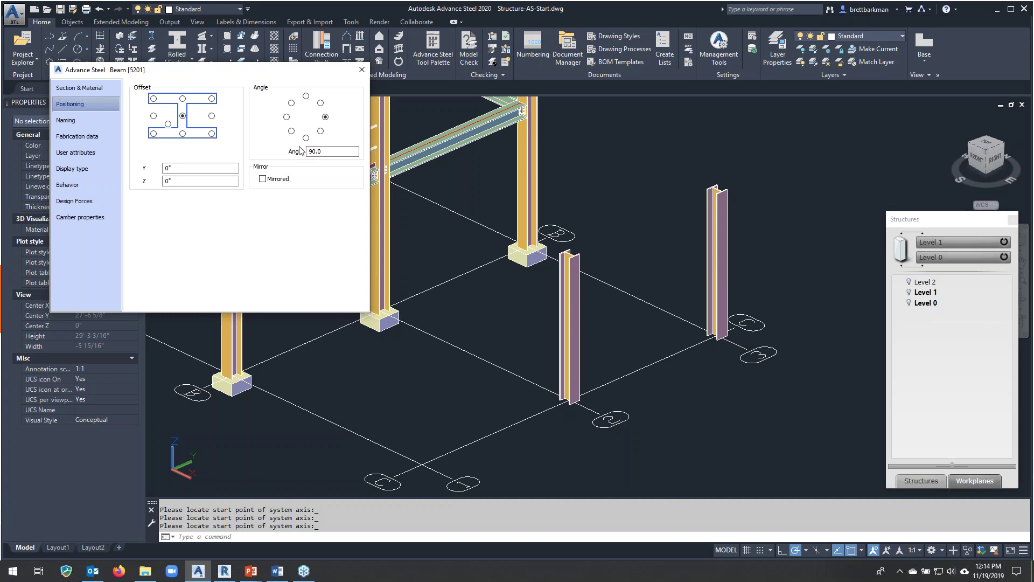
left_click(305, 96)
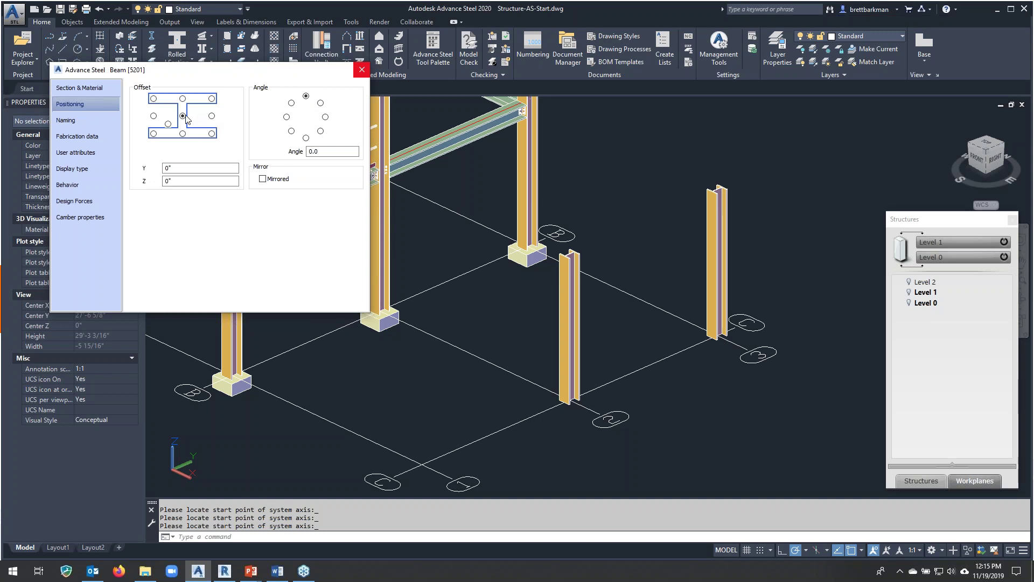
left_click(359, 71)
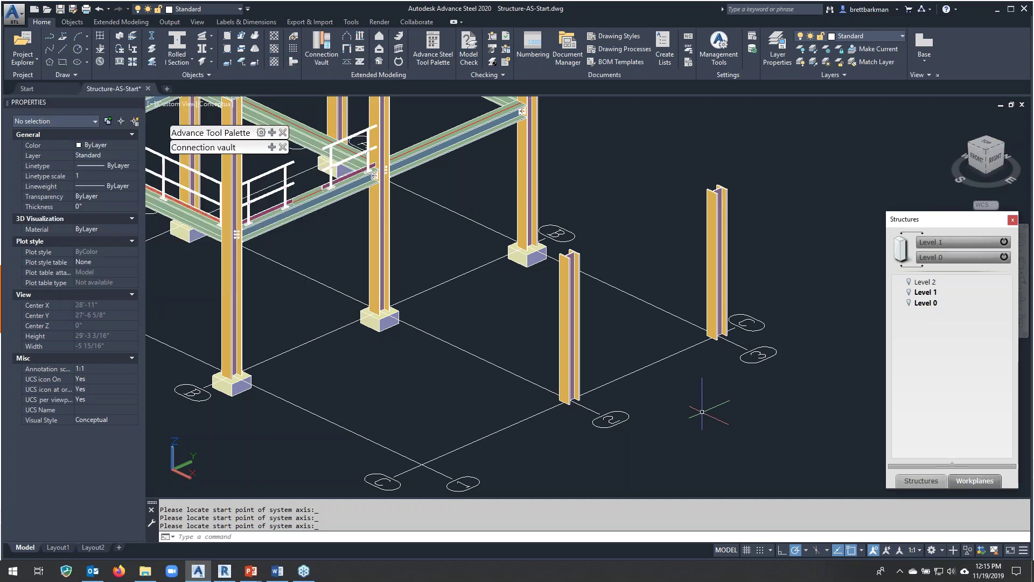
Place an isolated footing at the base of the new column where gridlines C and 2 cross.
scroll(689, 415, "up", 2)
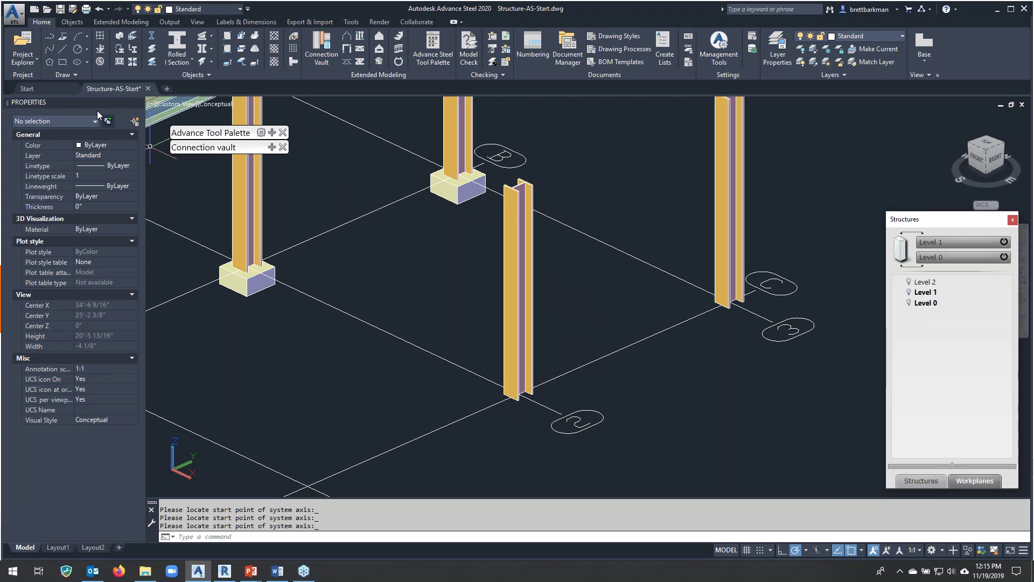
left_click(71, 22)
left_click(326, 48)
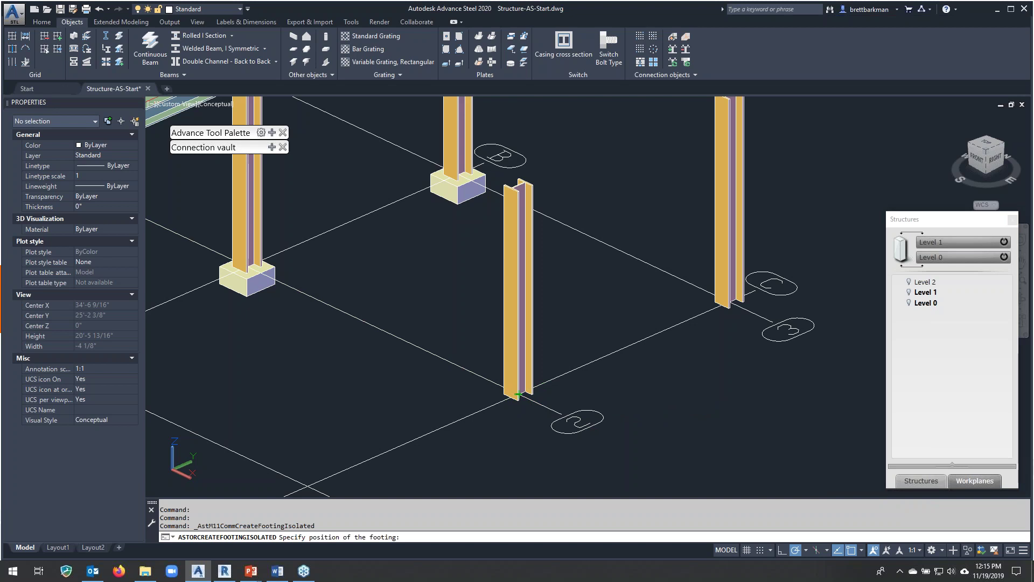
left_click(517, 394)
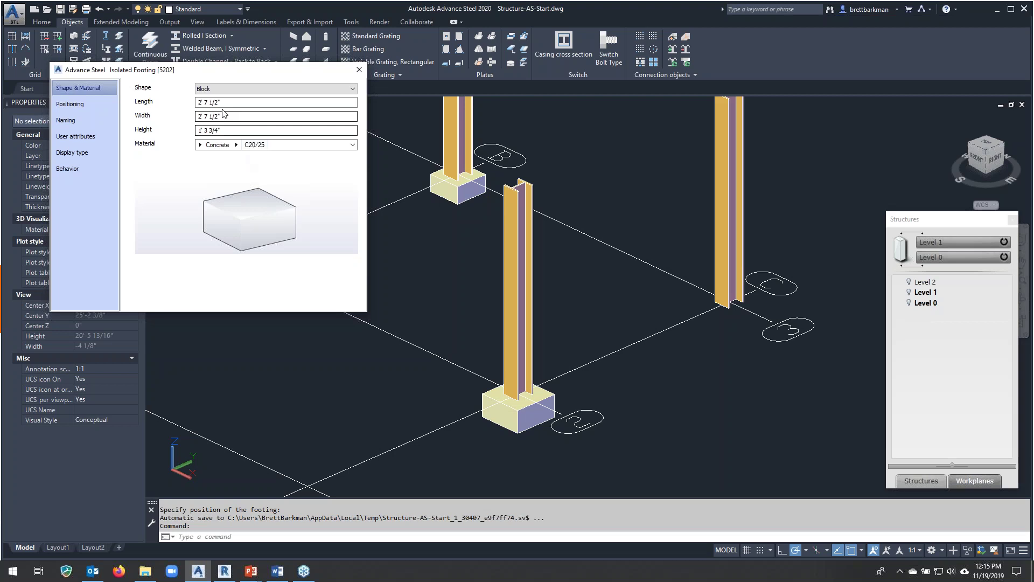
Set the footing's length and width to 2' and its height to 12 inches.
left_click(250, 102)
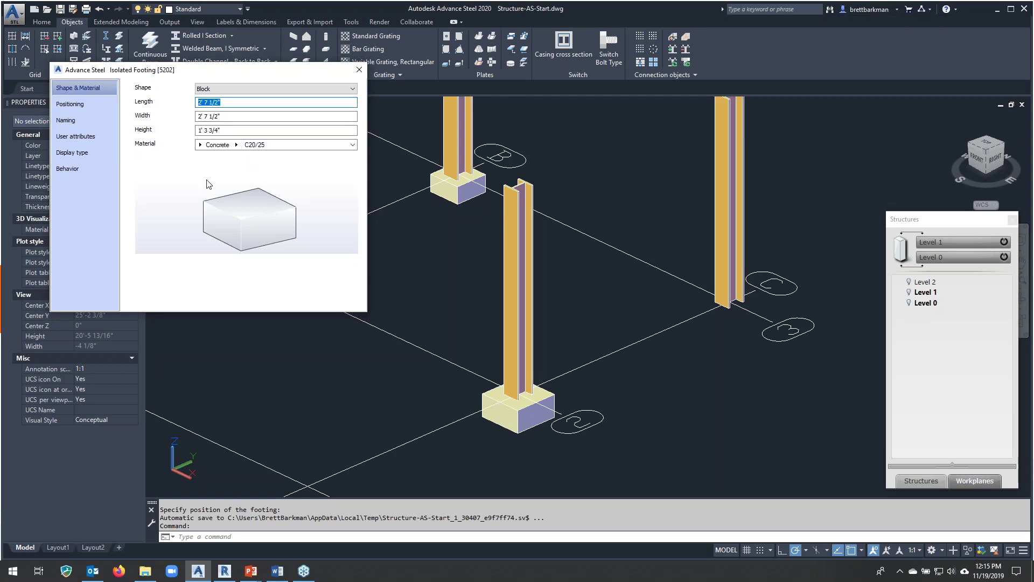
type("2'")
key("Tab")
type("24")
key("Tab")
type("12")
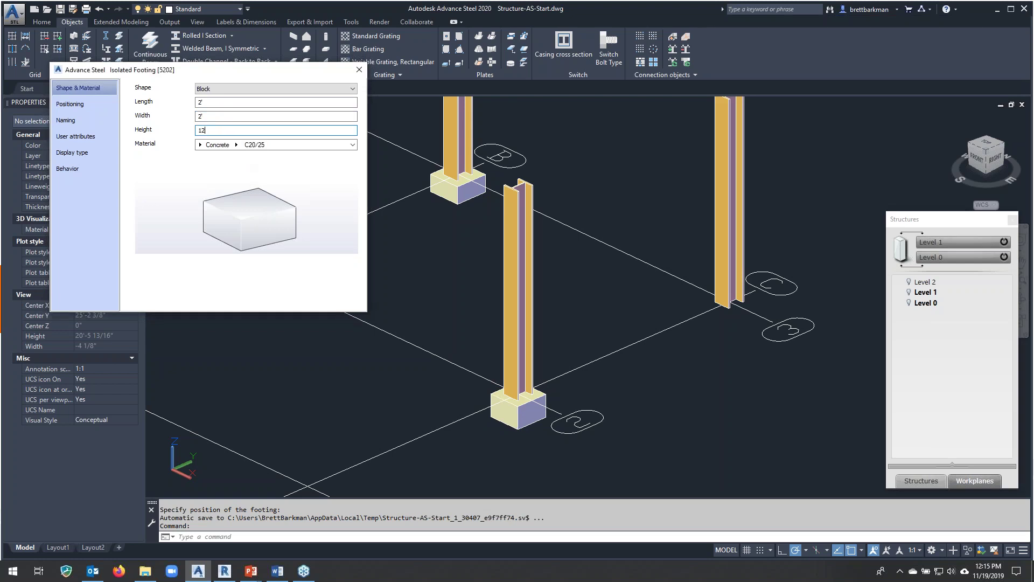
key("Tab")
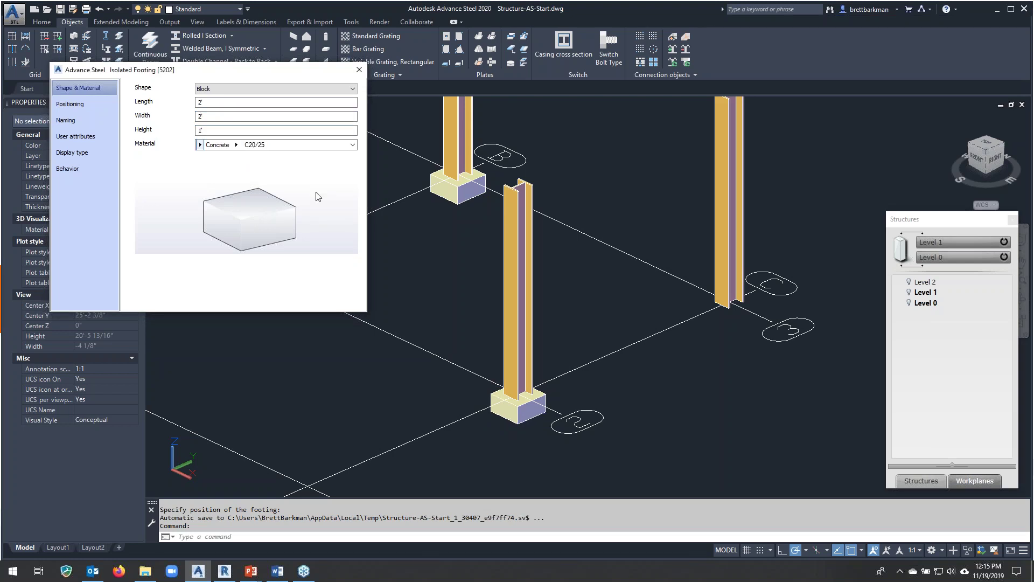
left_click(357, 75)
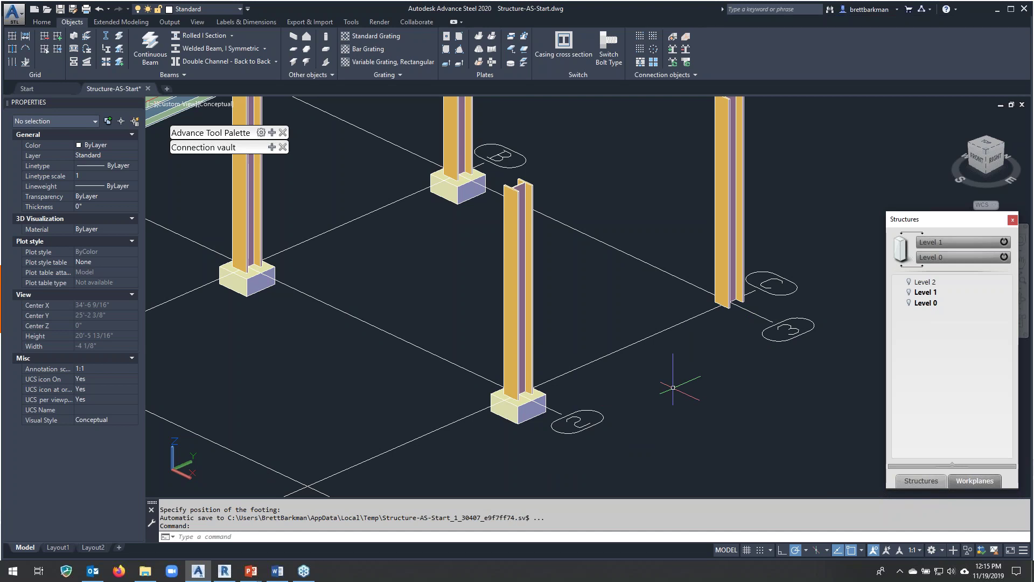
Add an isolated footing under the column at gridlines C and 3, 2' long, 2' wide and 1' high.
key("Return")
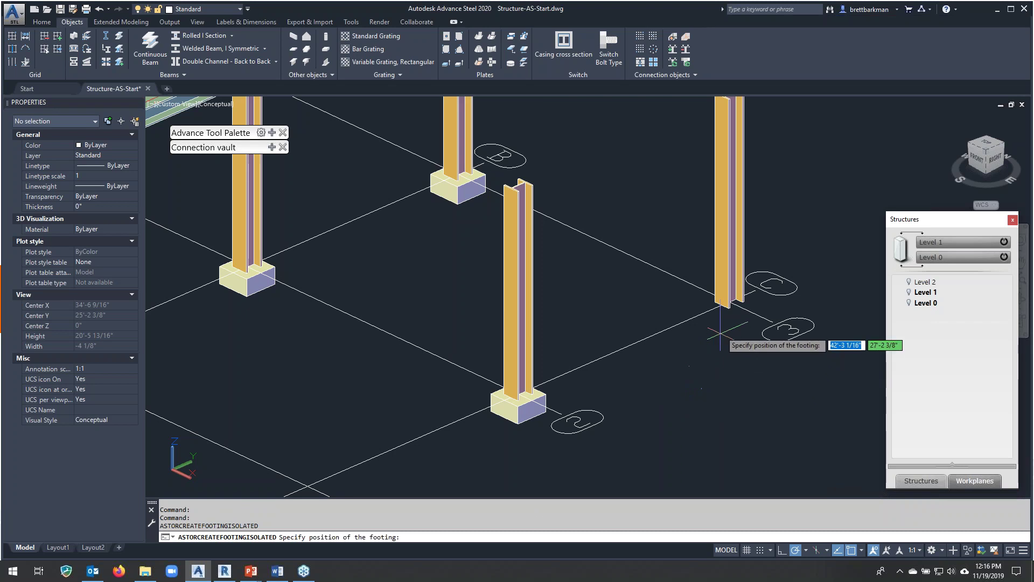
left_click(728, 303)
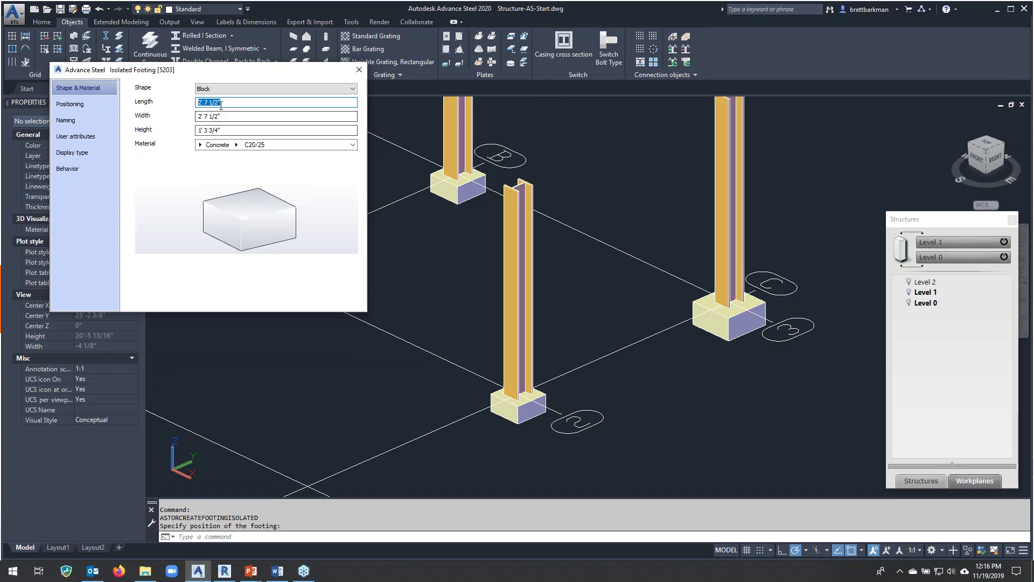
type("2'")
key("Tab")
type("24")
key("Tab")
type("1'")
key("Tab")
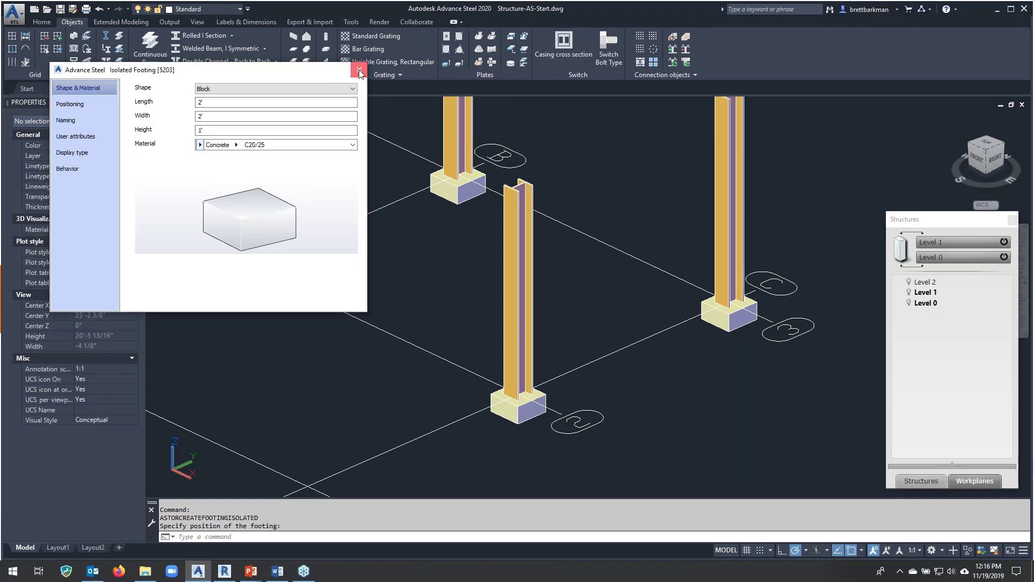
left_click(360, 70)
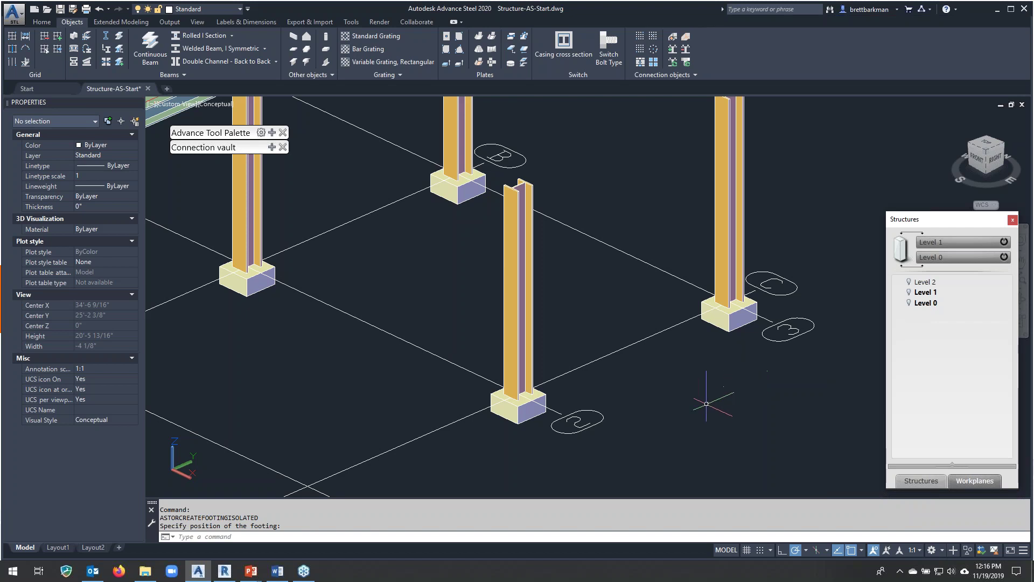
Activate the Level 1 (12') model view so only that level is displayed in plan.
scroll(702, 409, "down", 2)
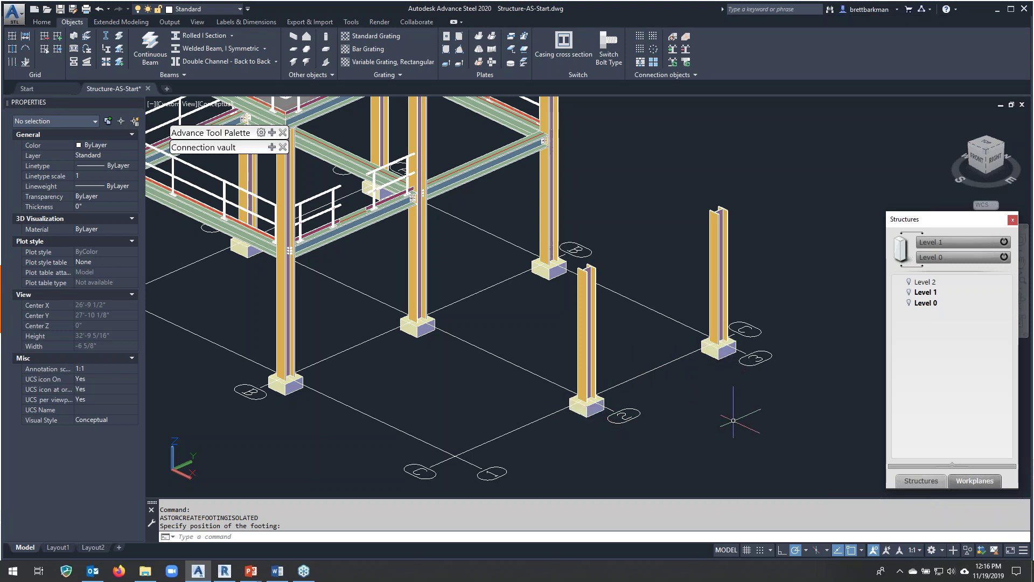
scroll(732, 408, "down", 4)
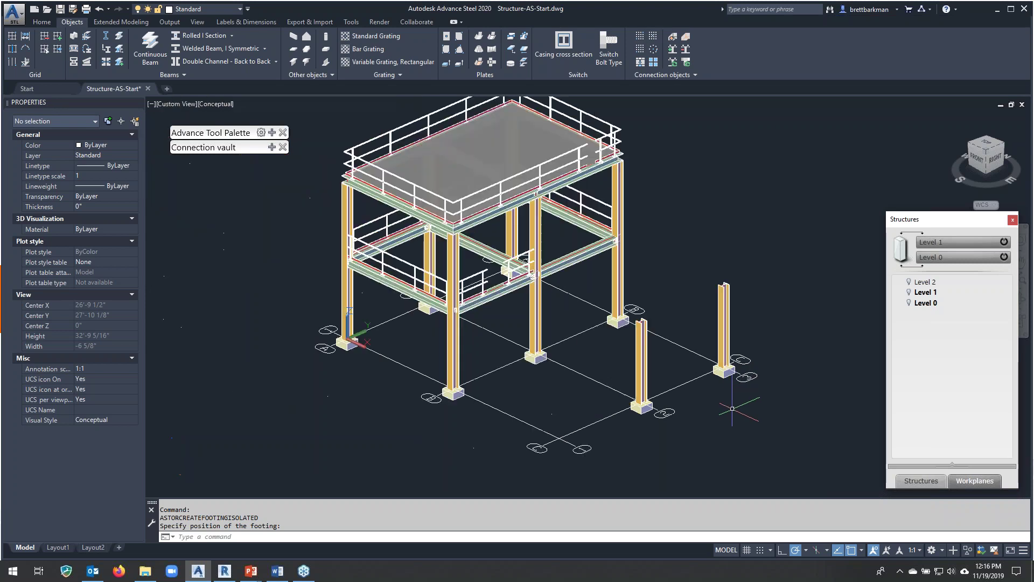
left_click(932, 482)
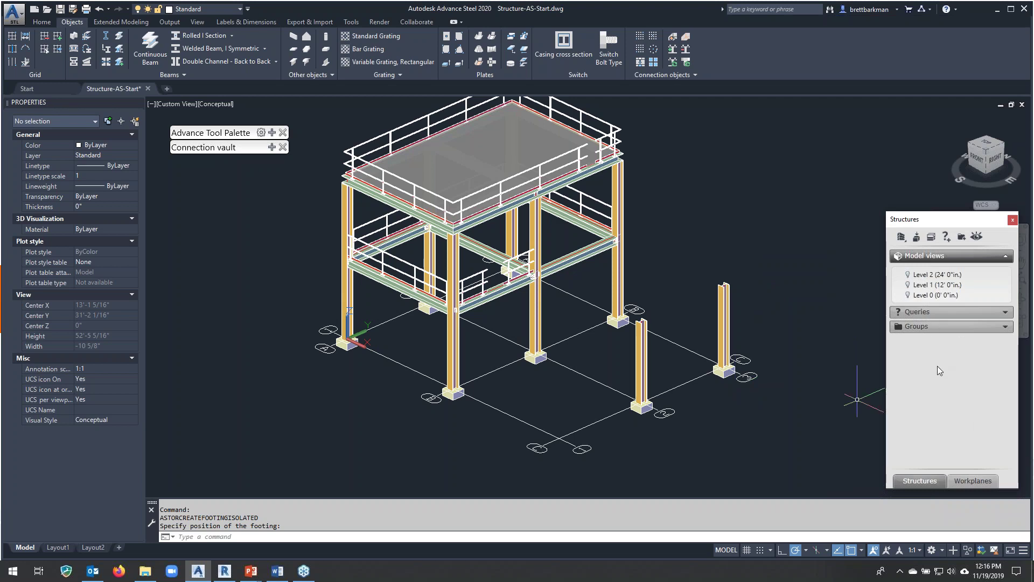
right_click(924, 288)
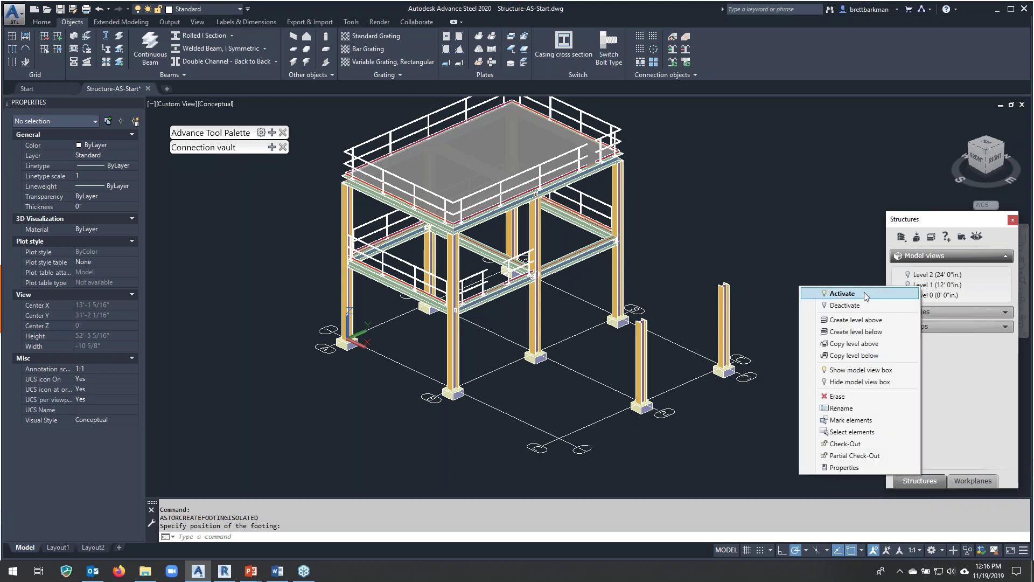
left_click(851, 294)
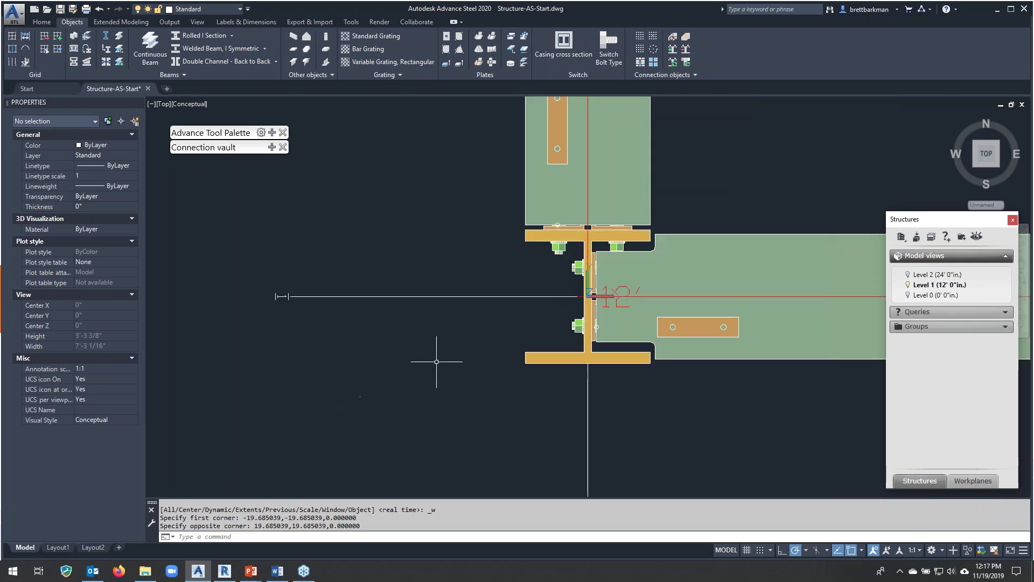
scroll(422, 342, "down", 2)
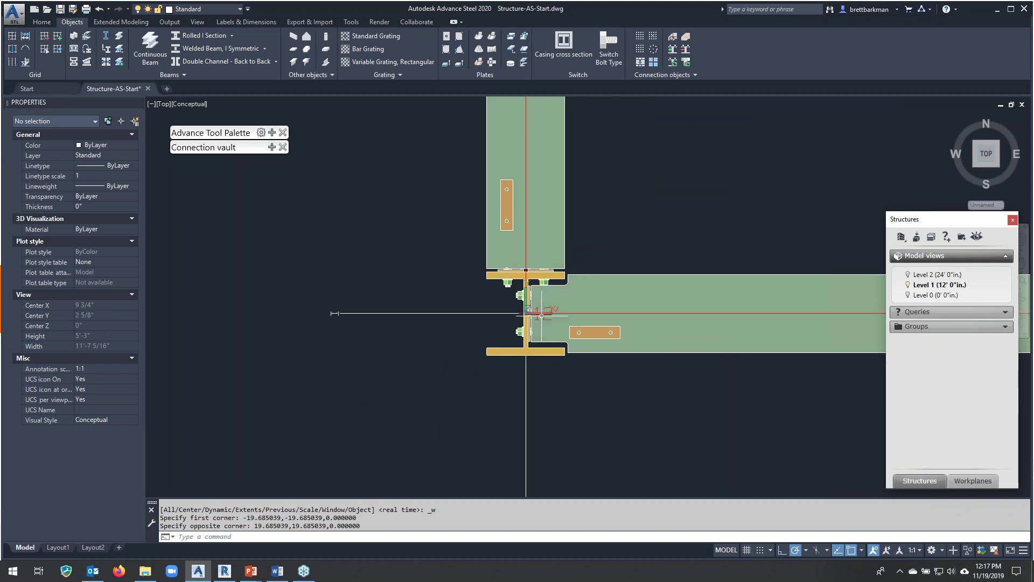
scroll(527, 313, "down", 2)
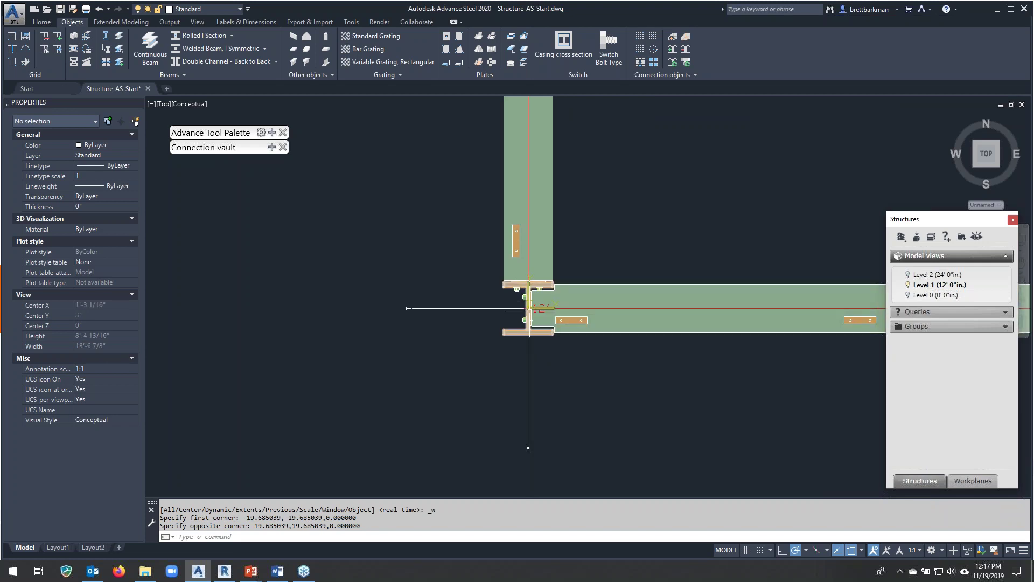
scroll(298, 359, "down", 2)
scroll(299, 359, "down", 5)
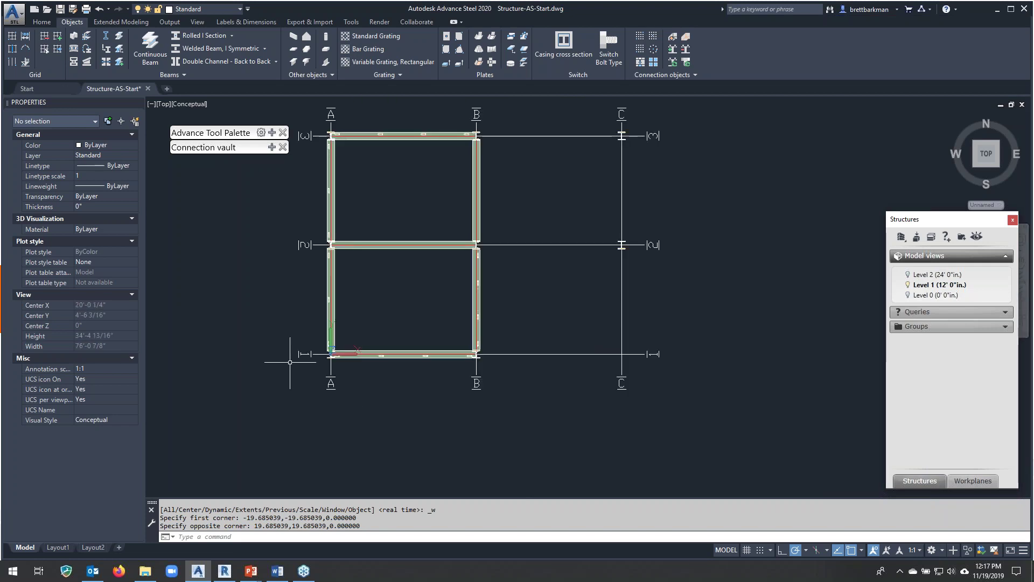
scroll(537, 299, "up", 2)
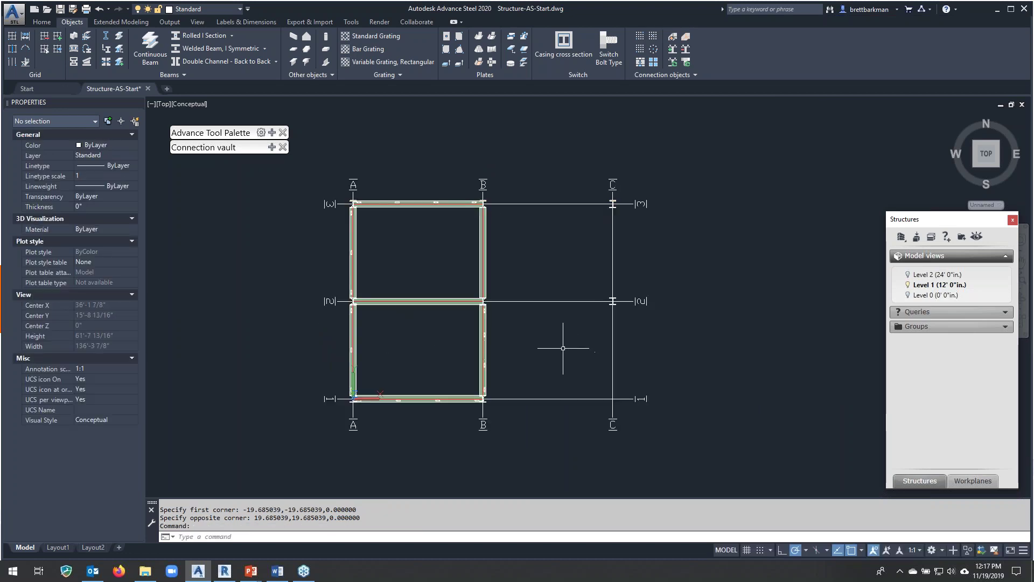
Draw continuous beams in plan from grid intersection B-3 to C-3, C-2 and back to B-2.
middle_click_drag(561, 345, 554, 257, "shift")
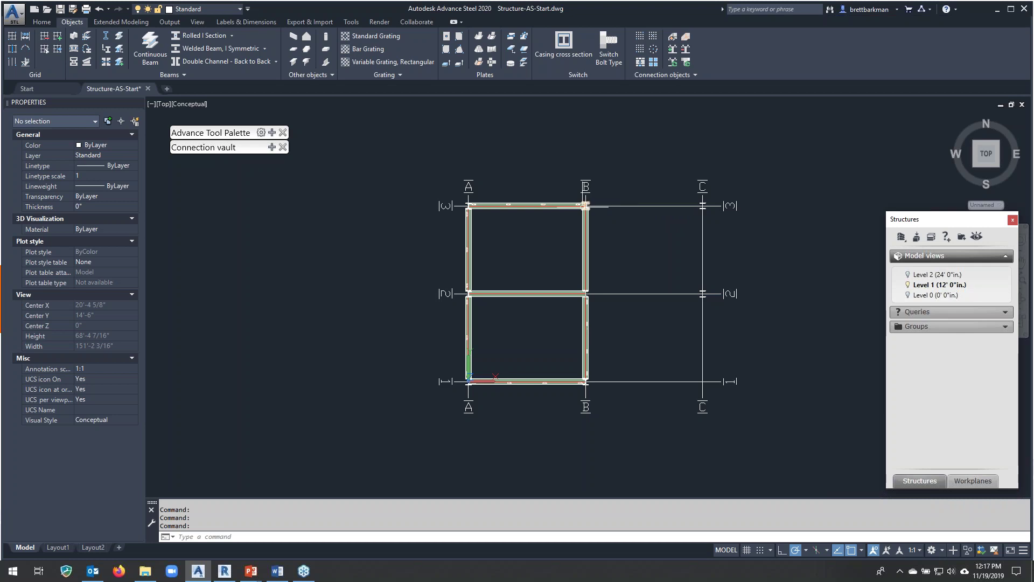
scroll(665, 222, "up", 2)
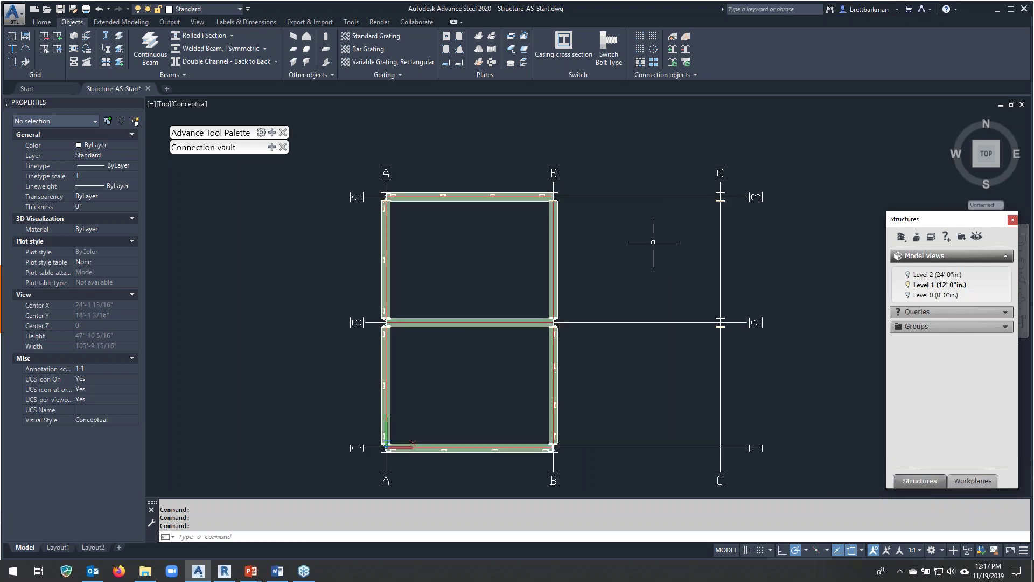
left_click(145, 54)
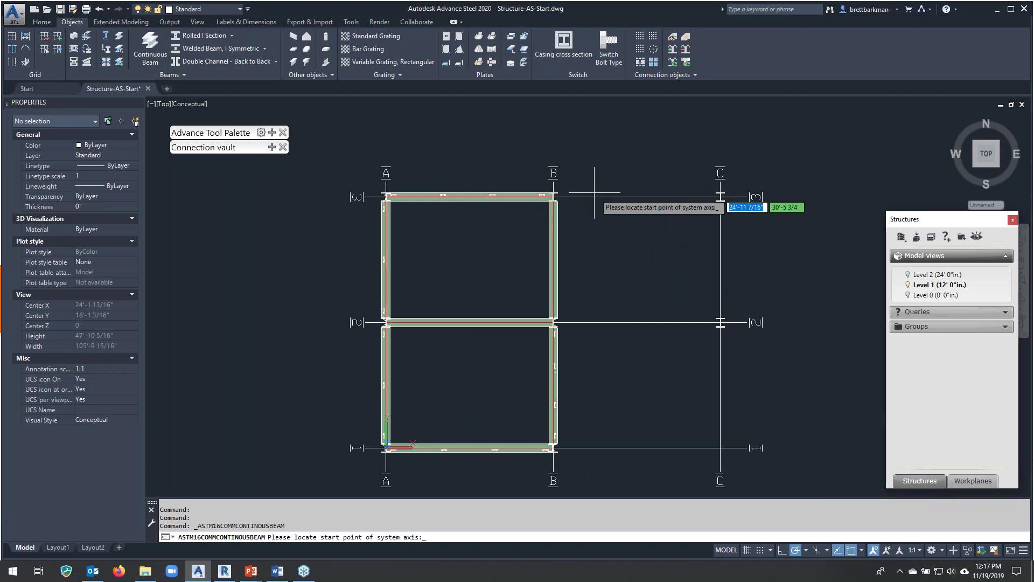
scroll(644, 221, "up", 2)
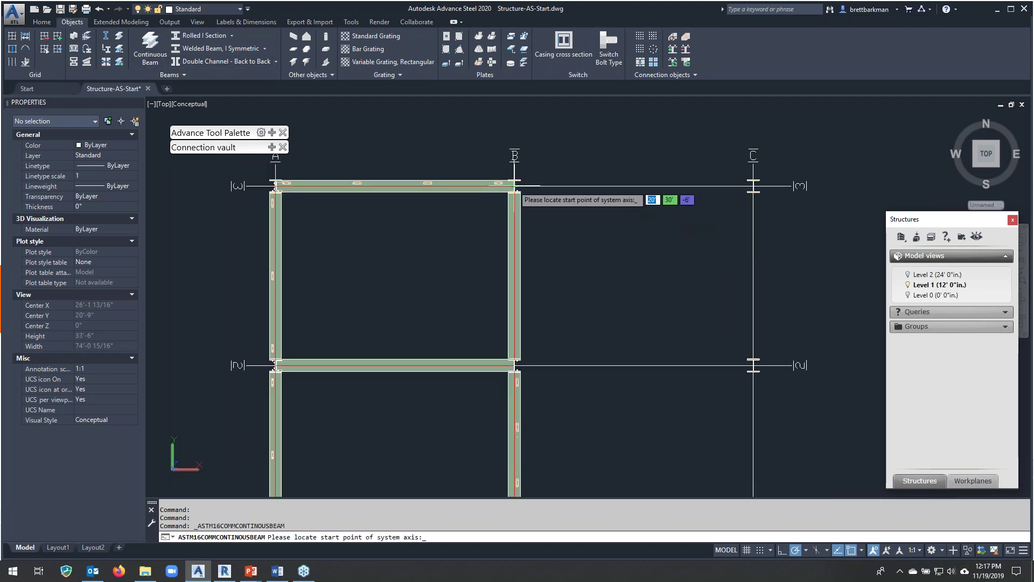
left_click(553, 196)
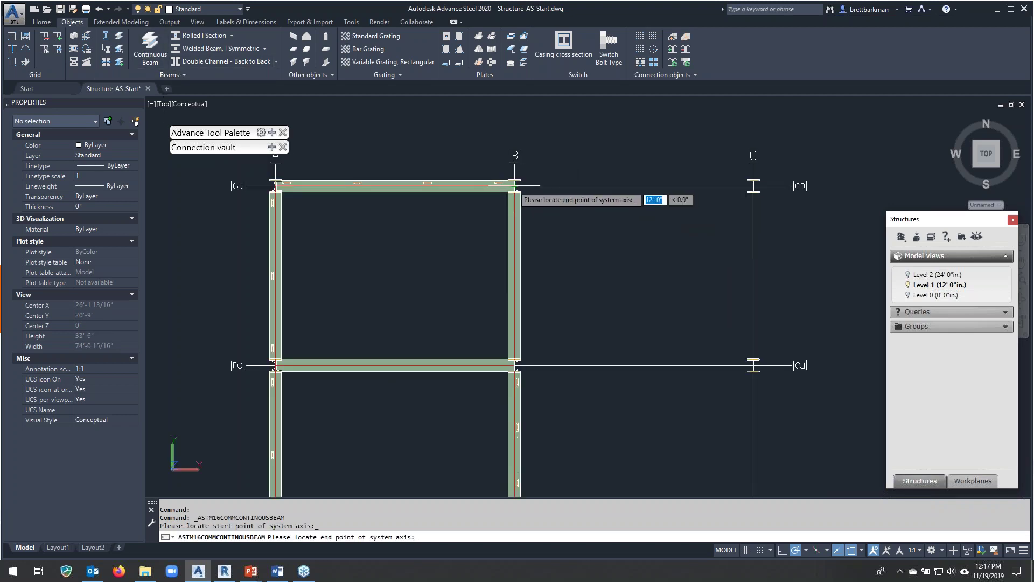
left_click(754, 186)
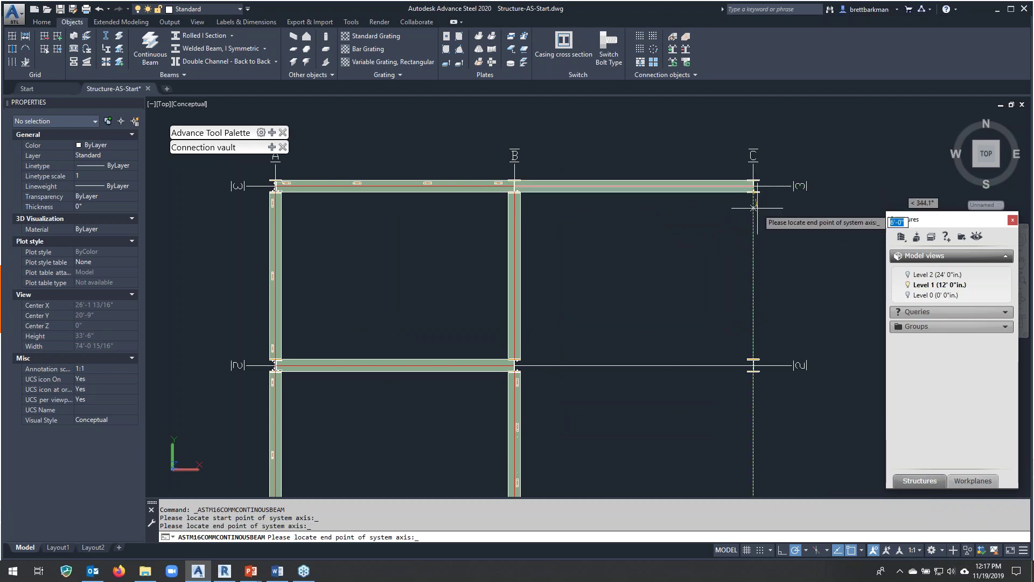
left_click(754, 366)
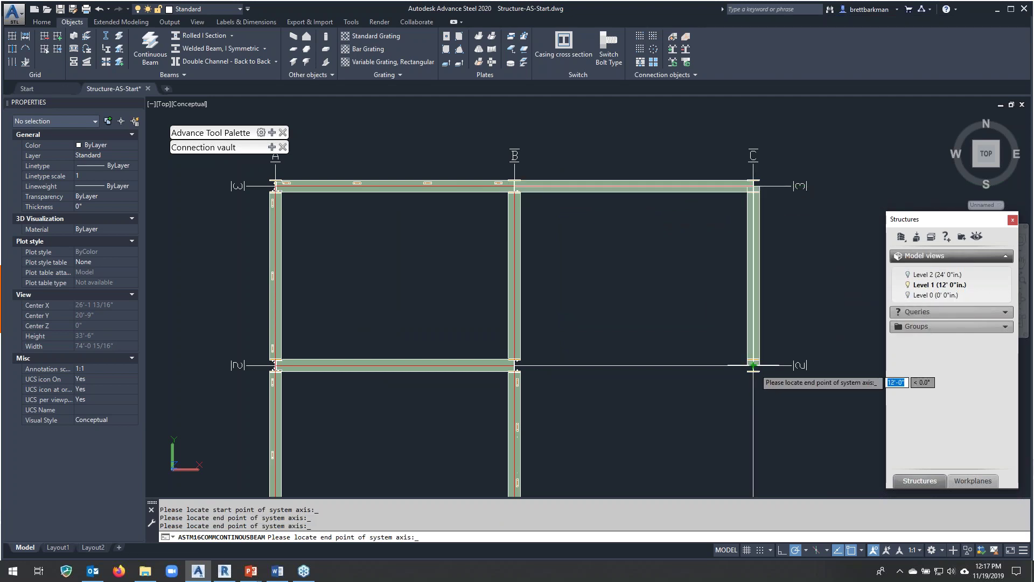
left_click(514, 365)
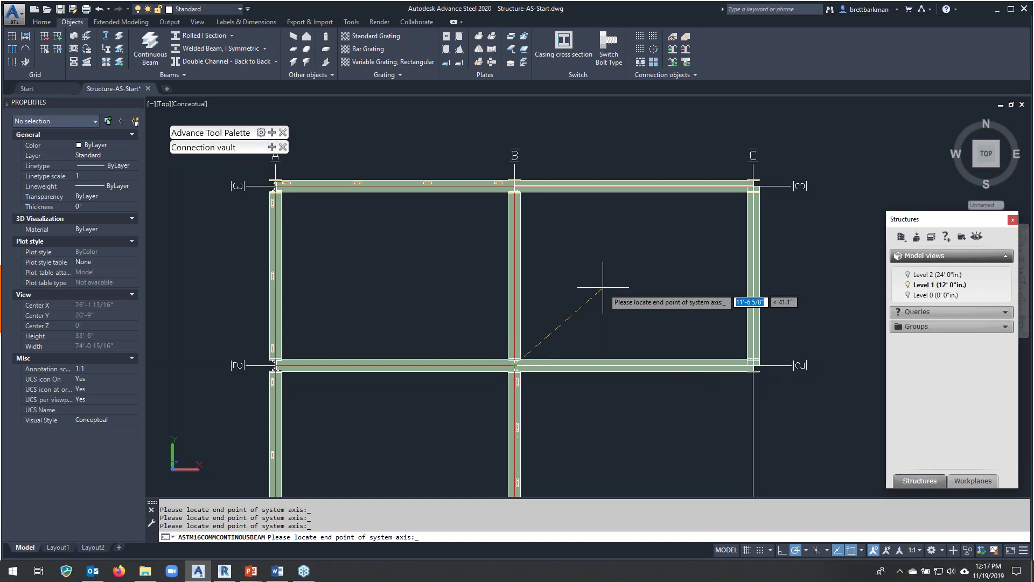
key("Return")
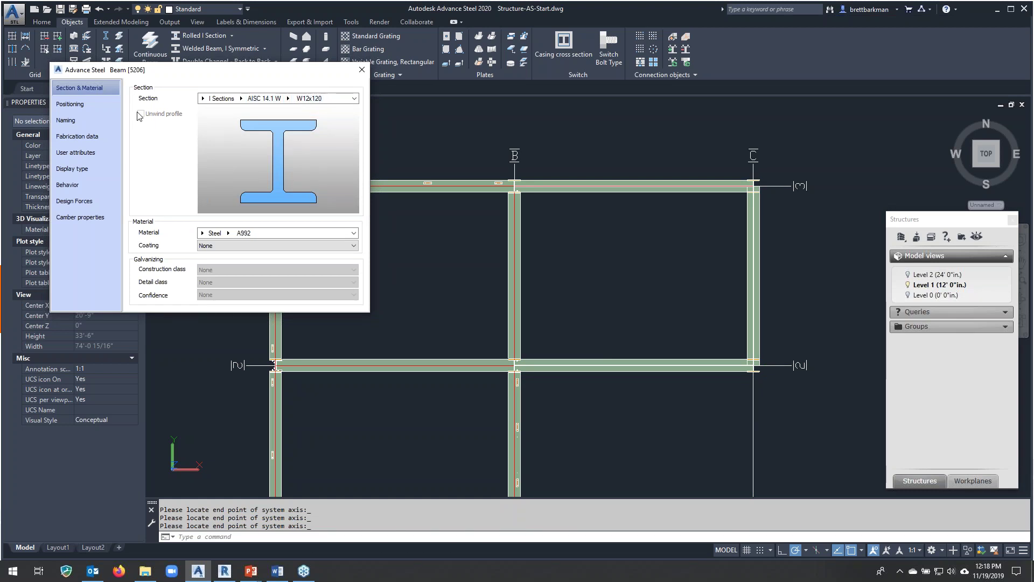
Set the new beams' offset to the top-centre point of the section and finish their properties.
left_click(82, 106)
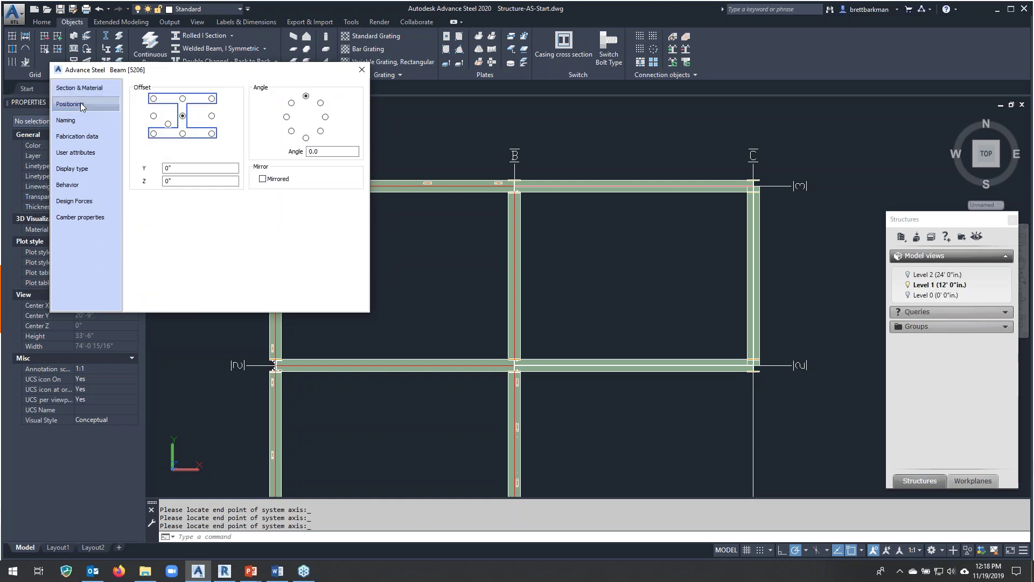
left_click(183, 99)
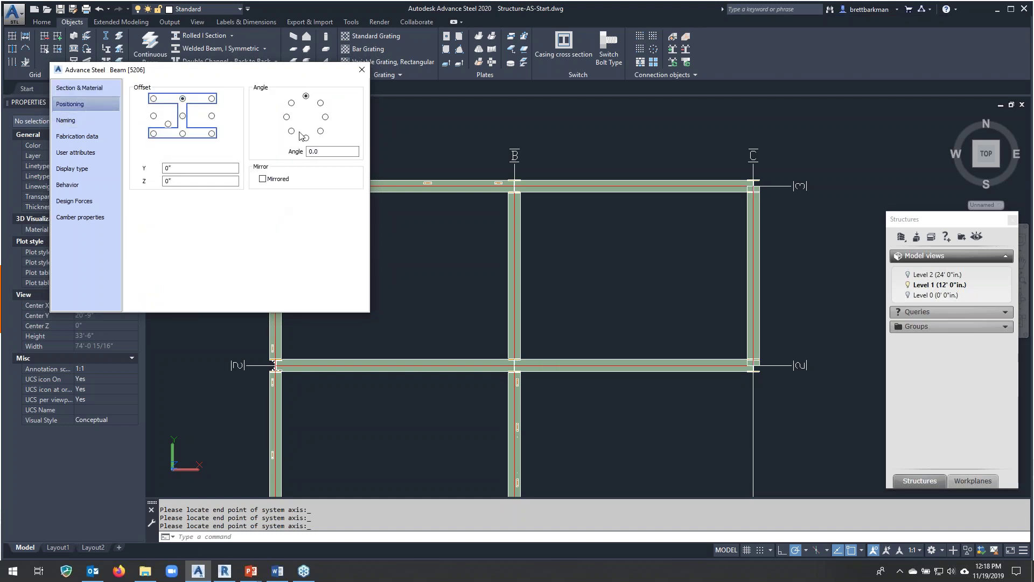
left_click(362, 70)
Examine in 3D how the new Level 1 beams between gridlines B and C meet the columns.
middle_click_drag(517, 323, 573, 334, "shift")
scroll(573, 334, "up", 3)
scroll(464, 237, "up", 2)
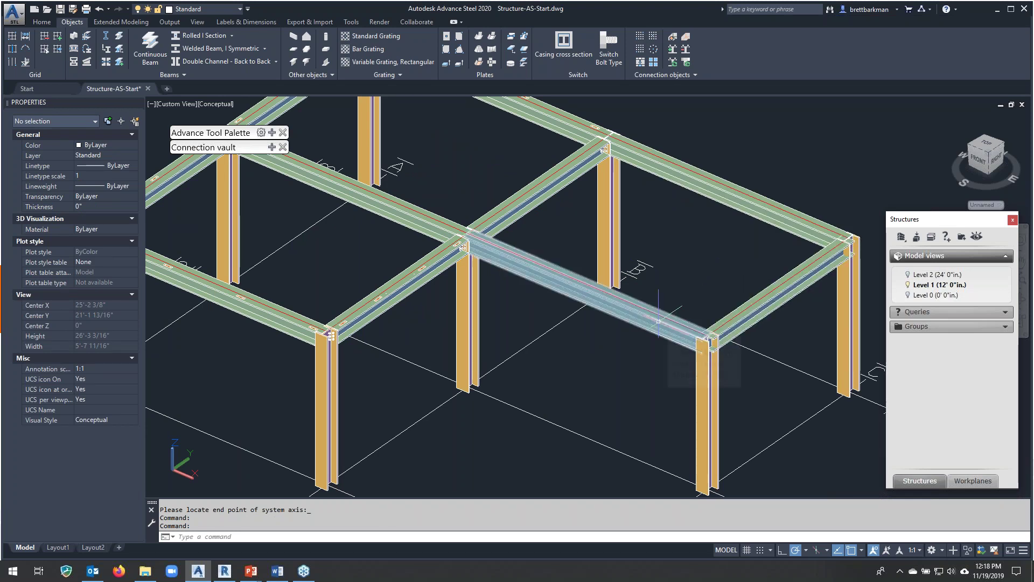
middle_click(668, 242)
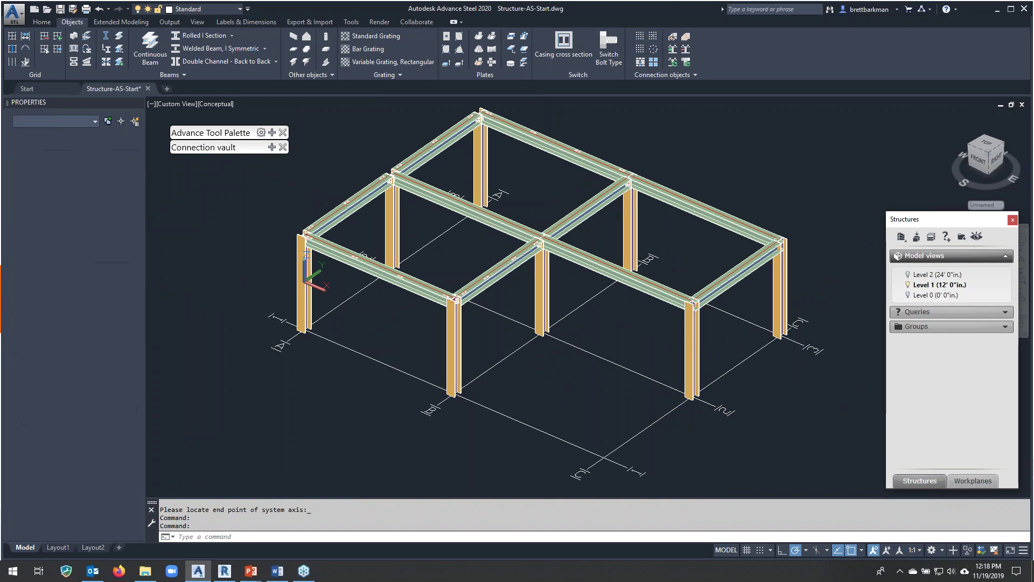
key("Escape")
middle_click_drag(702, 335, 718, 325, "shift")
scroll(695, 266, "up", 2)
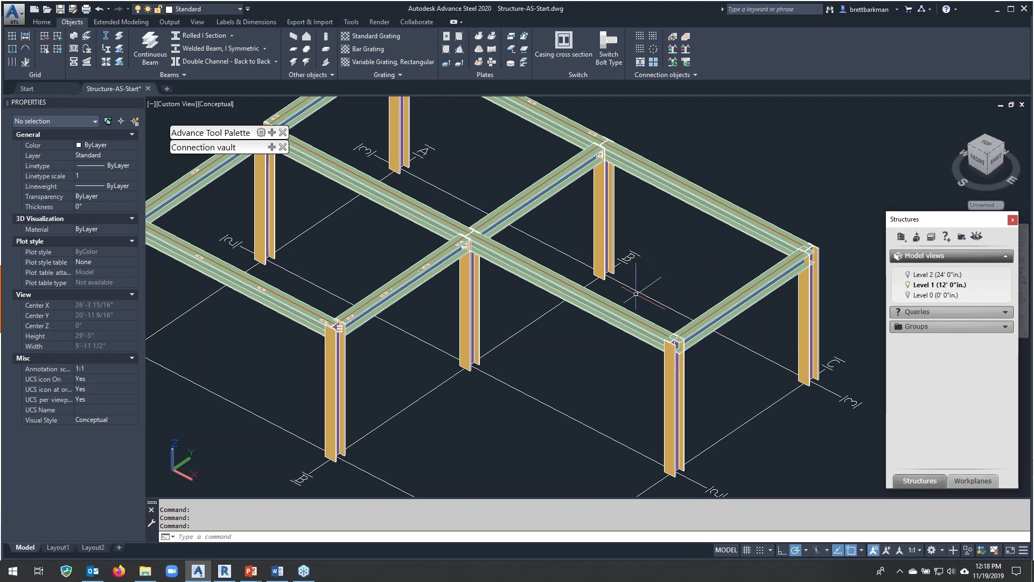
scroll(568, 278, "down", 4)
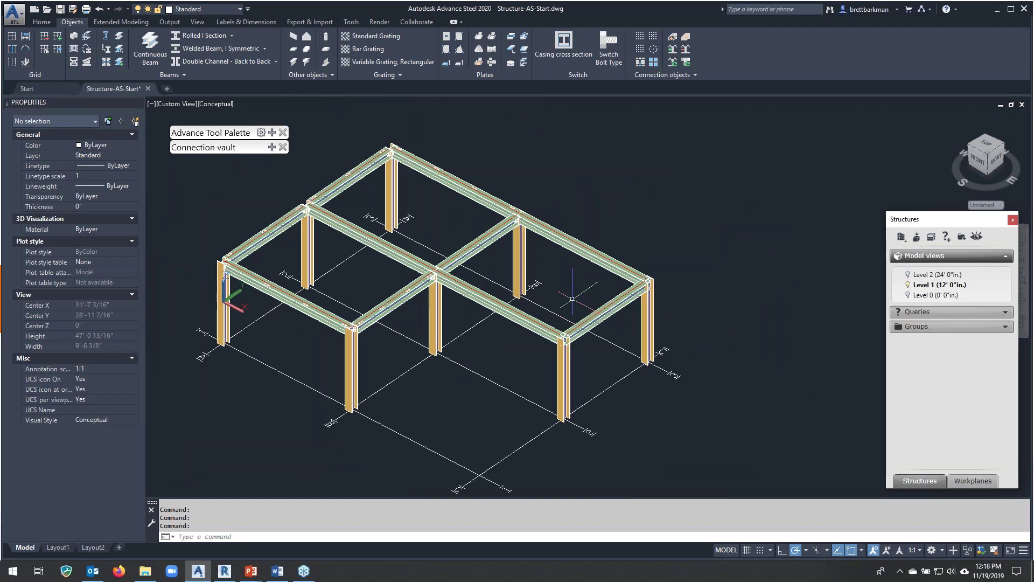
scroll(561, 292, "up", 2)
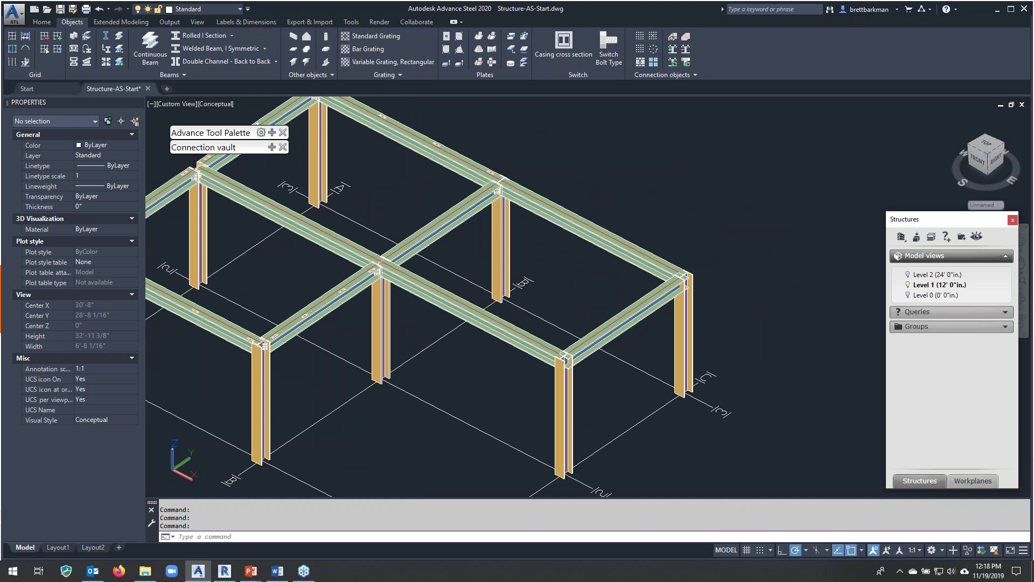
Delete the three new beams along gridlines 2, C and 3 in the bay between gridlines B and C.
middle_click_drag(561, 292, 620, 275)
key("Escape")
left_click(539, 294)
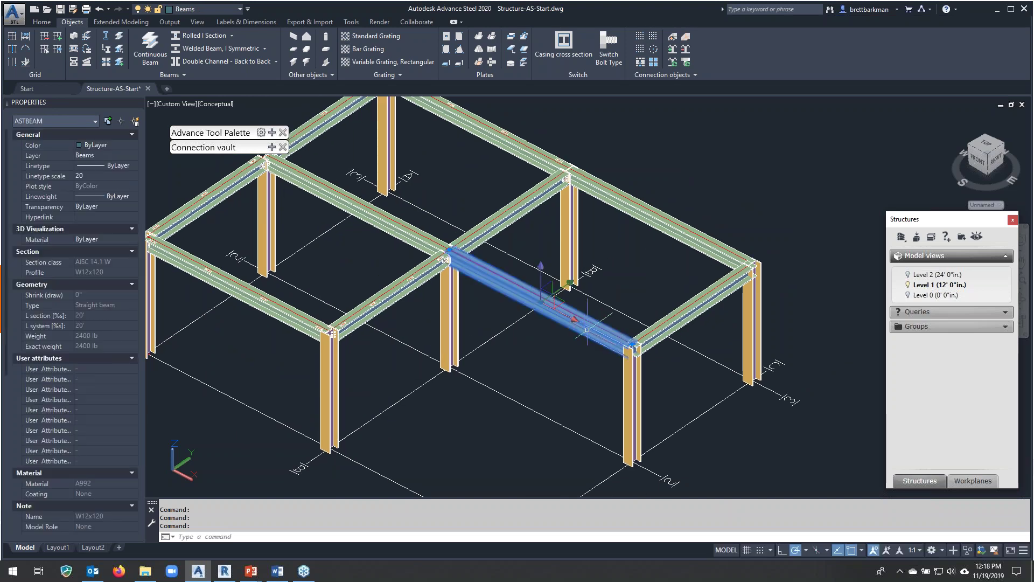
key("Delete")
left_click(712, 299)
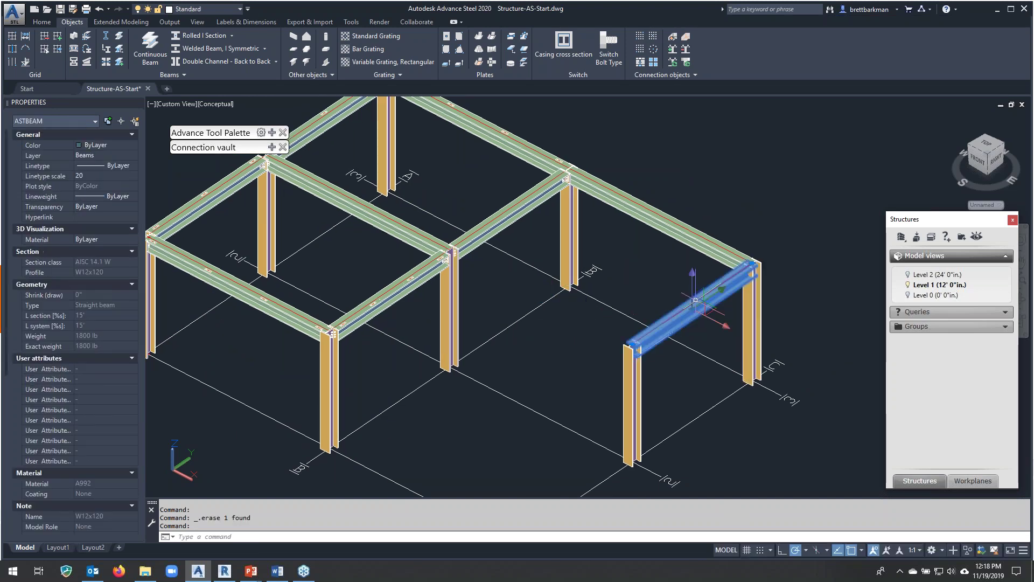
key("Delete")
left_click(701, 239)
key("Delete")
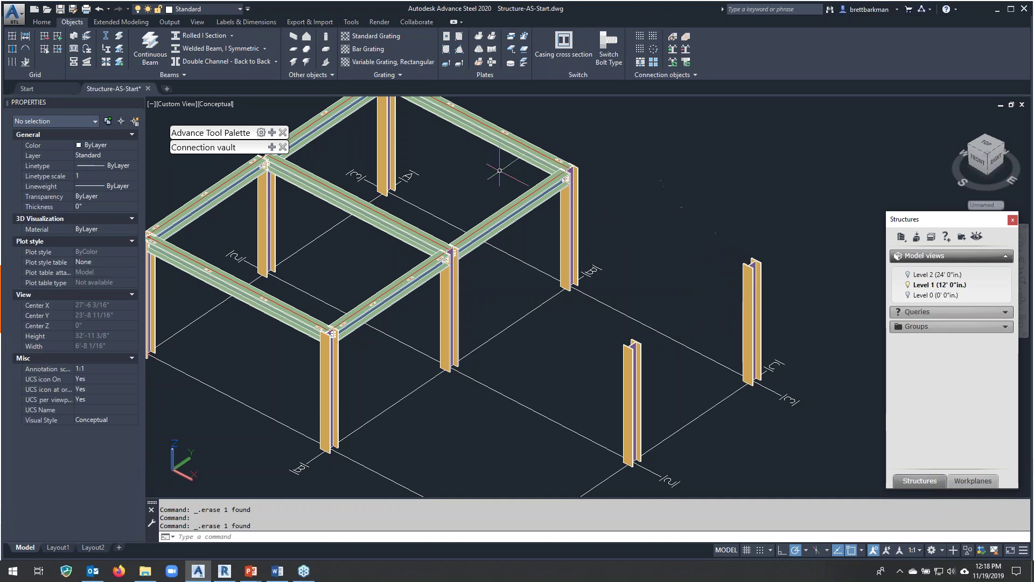
Redraw the continuous beams in 3D by picking the column bases at B-3, C-3, C-2 and B-2, then review their positioning.
left_click(151, 50)
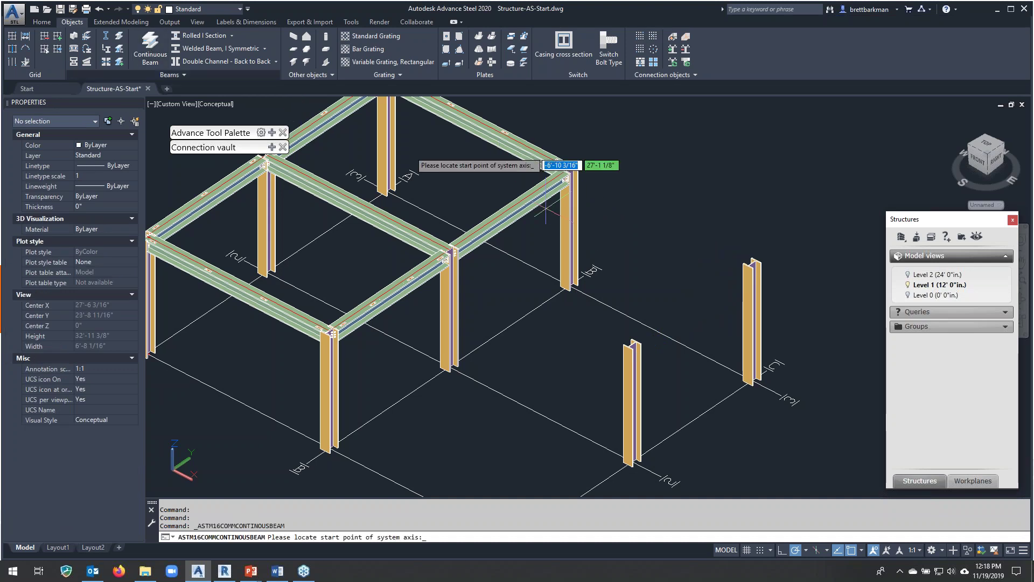
left_click(569, 286)
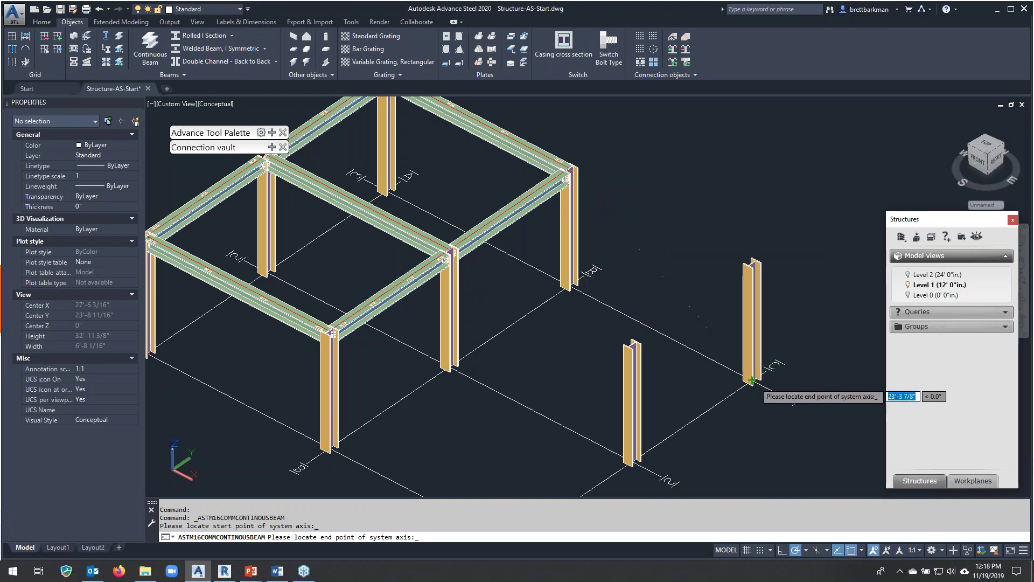
left_click(752, 381)
left_click(631, 462)
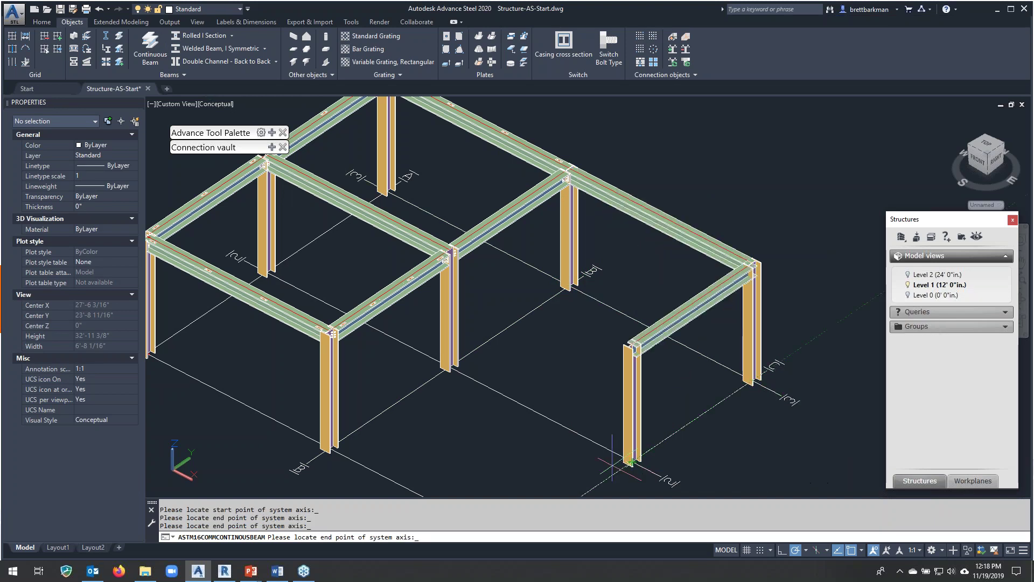
left_click(445, 371)
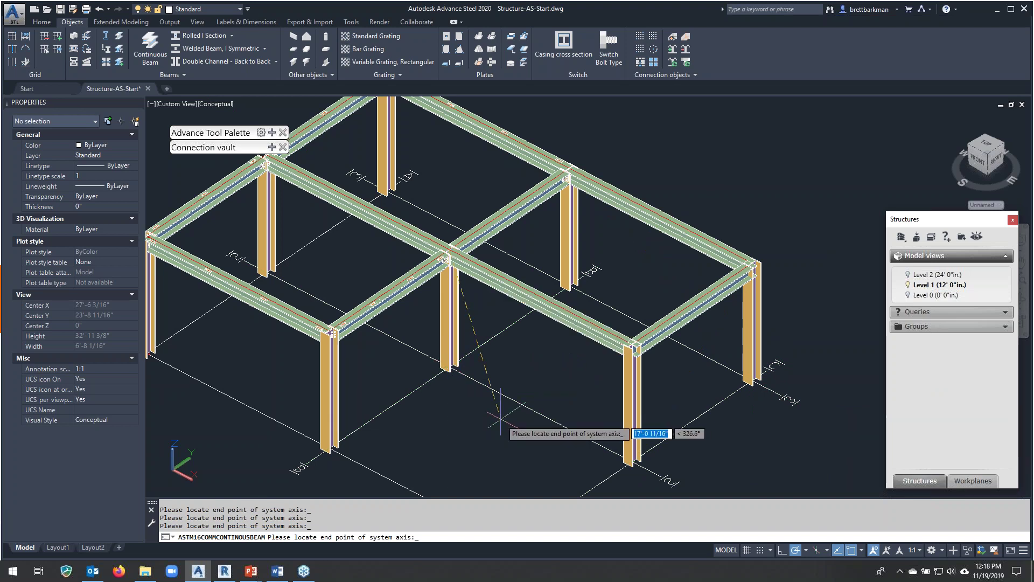
key("Return")
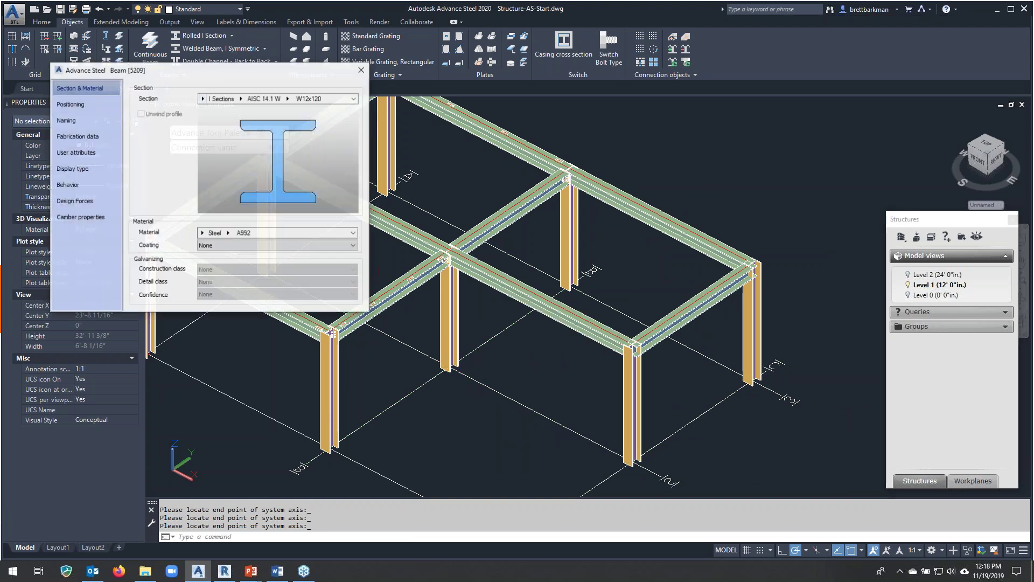
left_click(89, 103)
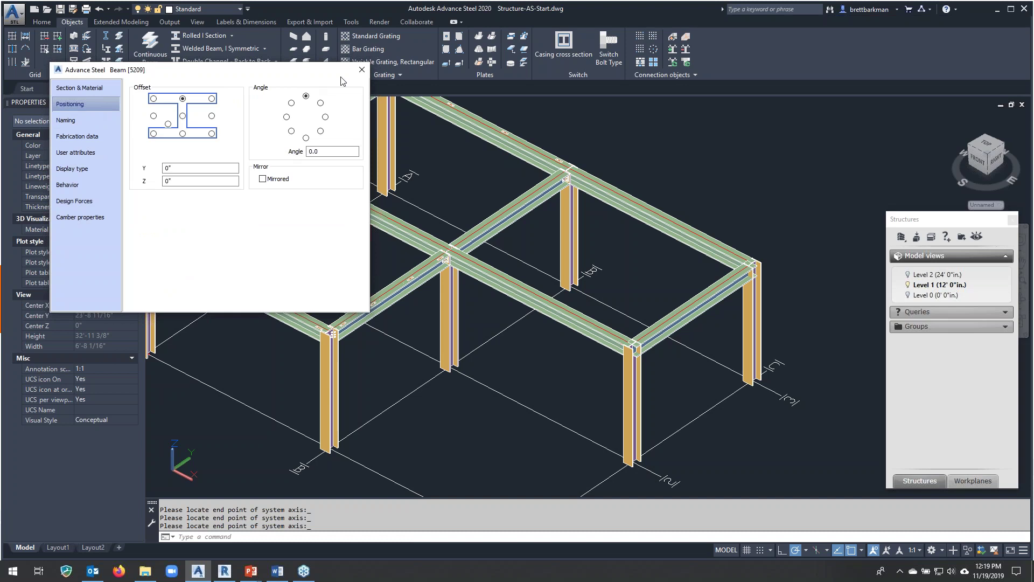
left_click(361, 72)
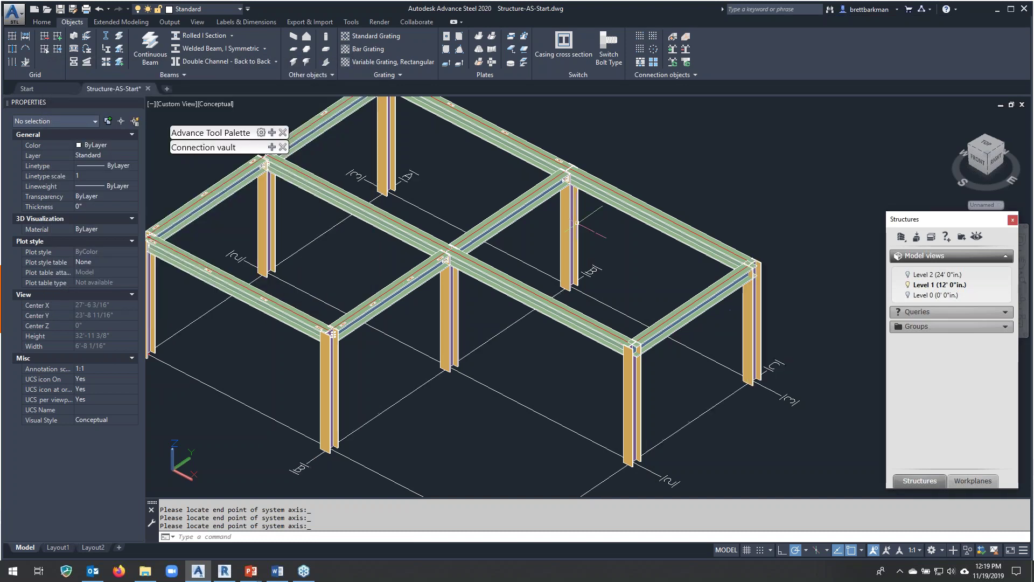
Switch off the Level 1 model view to show the whole structure in 3D.
scroll(833, 403, "down", 2)
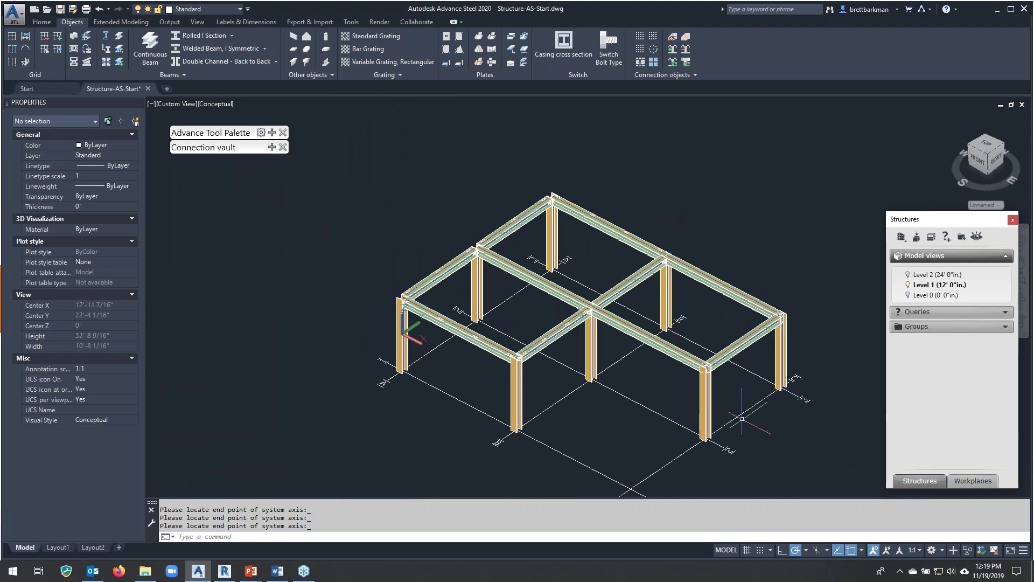
middle_click_drag(760, 439, 740, 424)
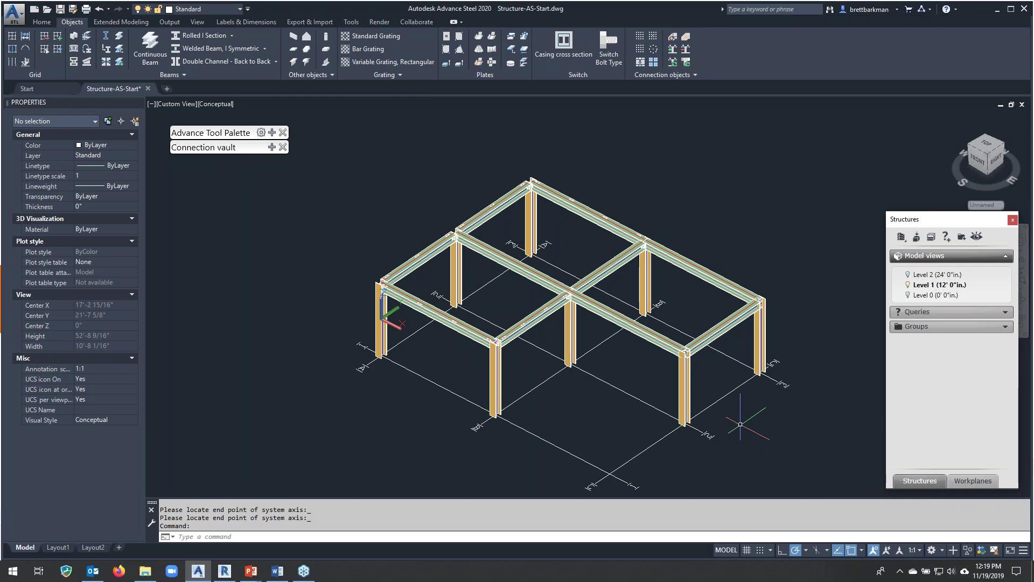
left_click(909, 296)
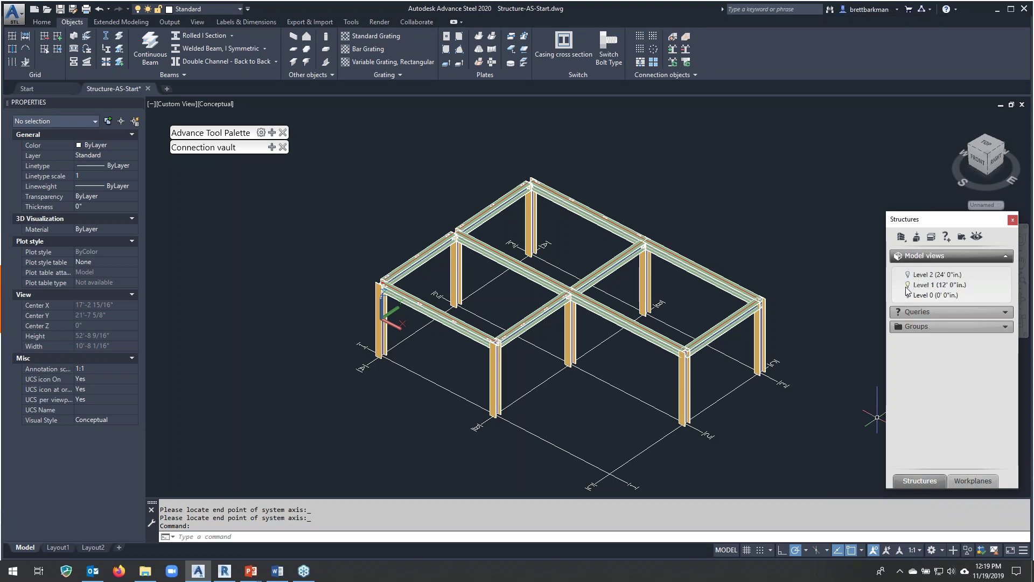
left_click(907, 287)
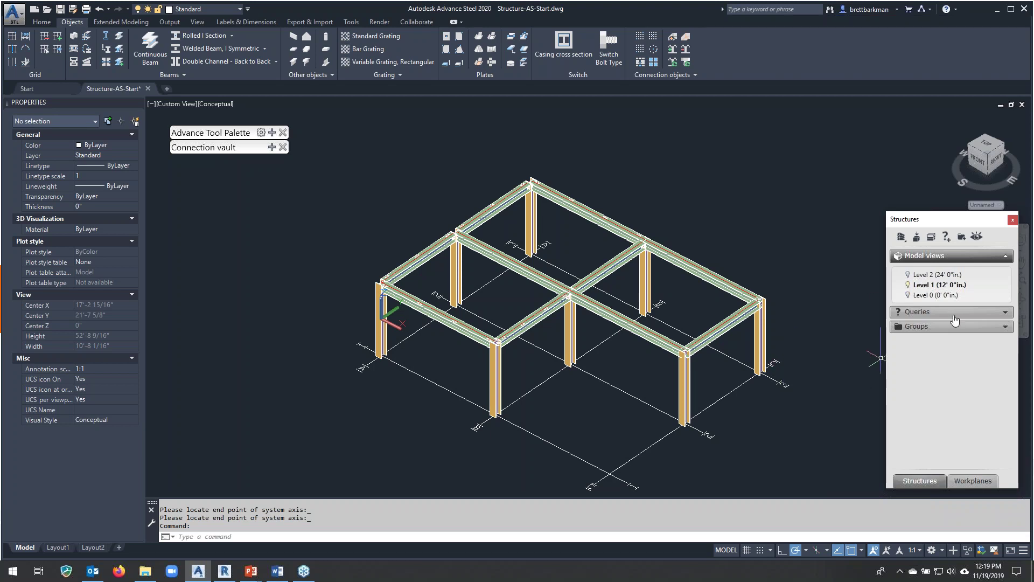
left_click(908, 287)
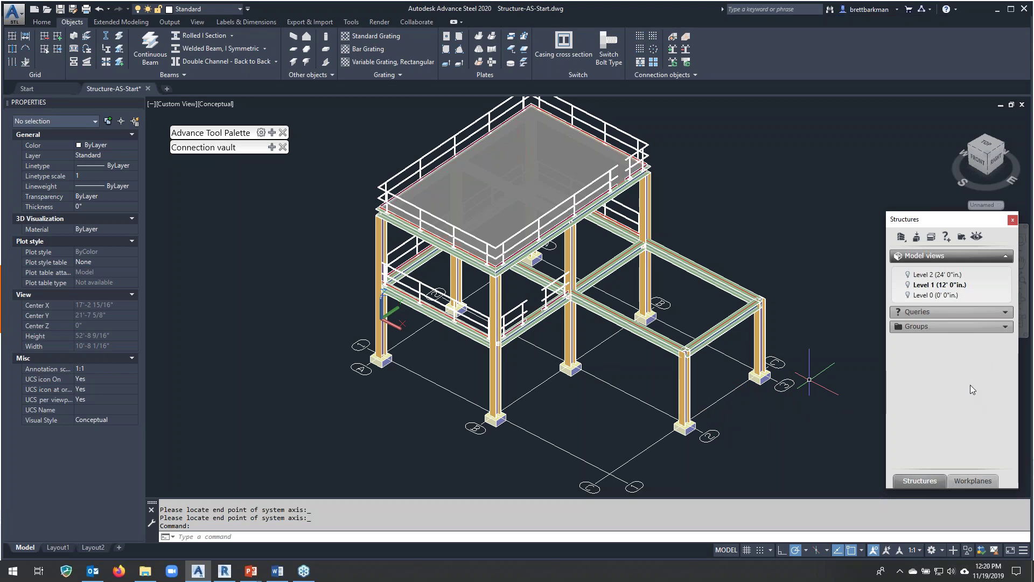
Check the Level 0 and Level 2 model views one at a time, then return to the full structure.
left_click(909, 296)
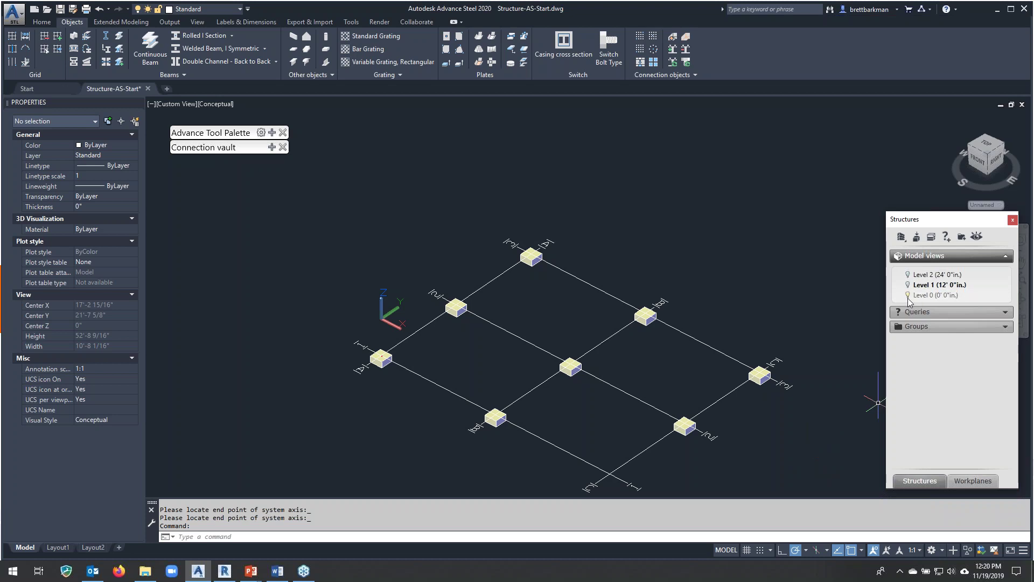
left_click(908, 275)
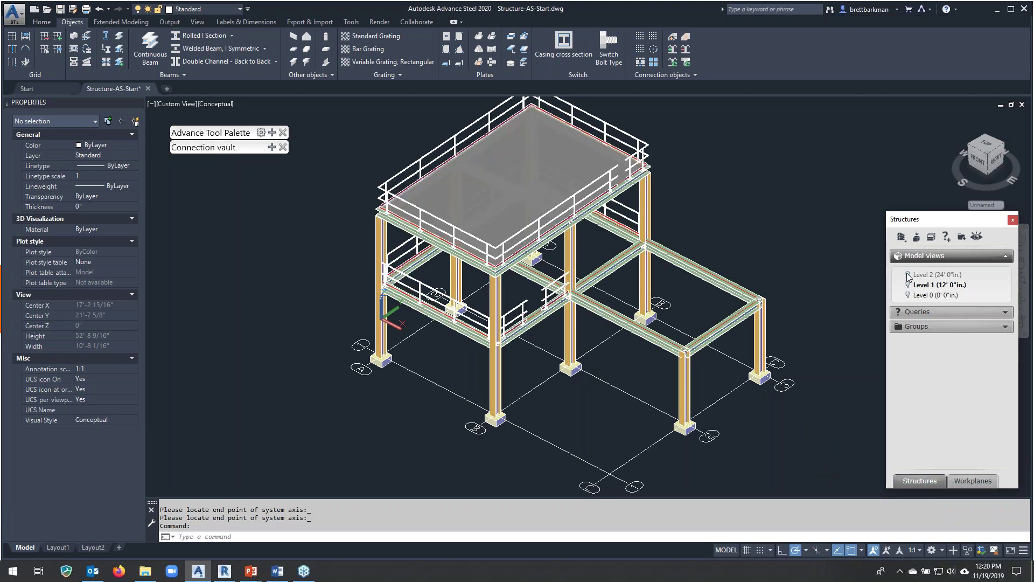
left_click(909, 285)
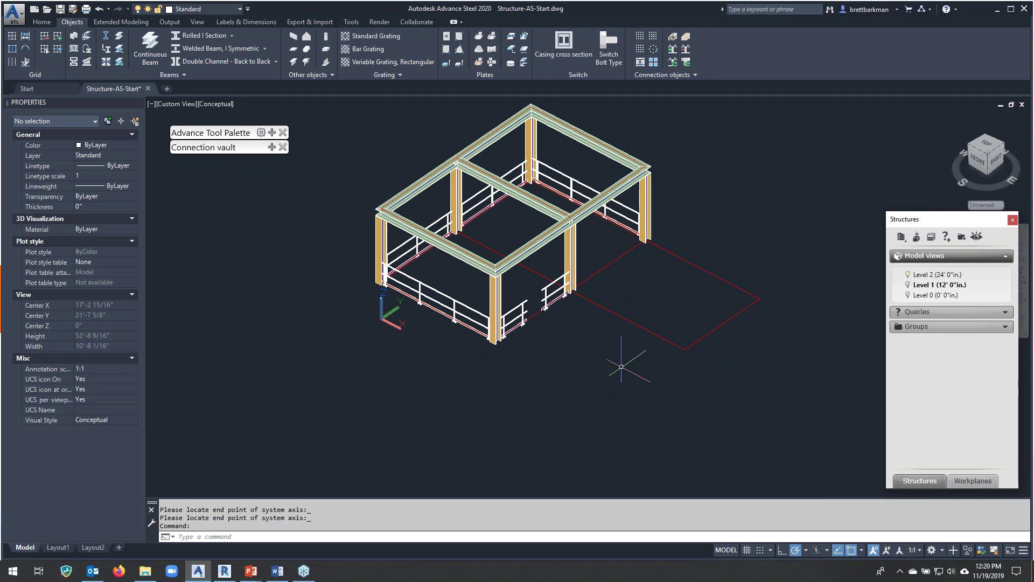
left_click(909, 275)
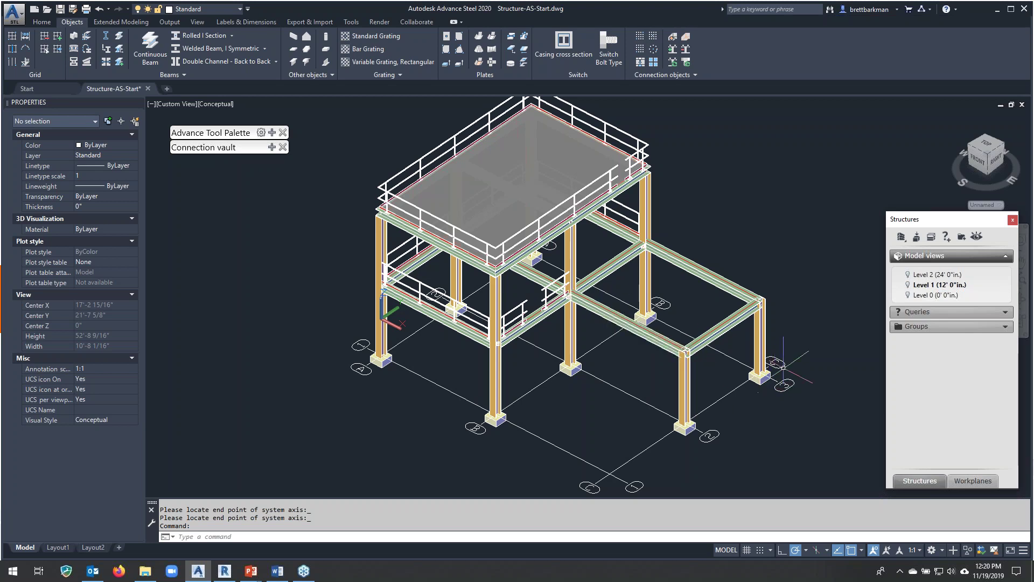
Examine the existing bolted beam-to-column connection at B-2 and the unconnected Level 1 beam ends at gridline C.
scroll(765, 303, "up", 2)
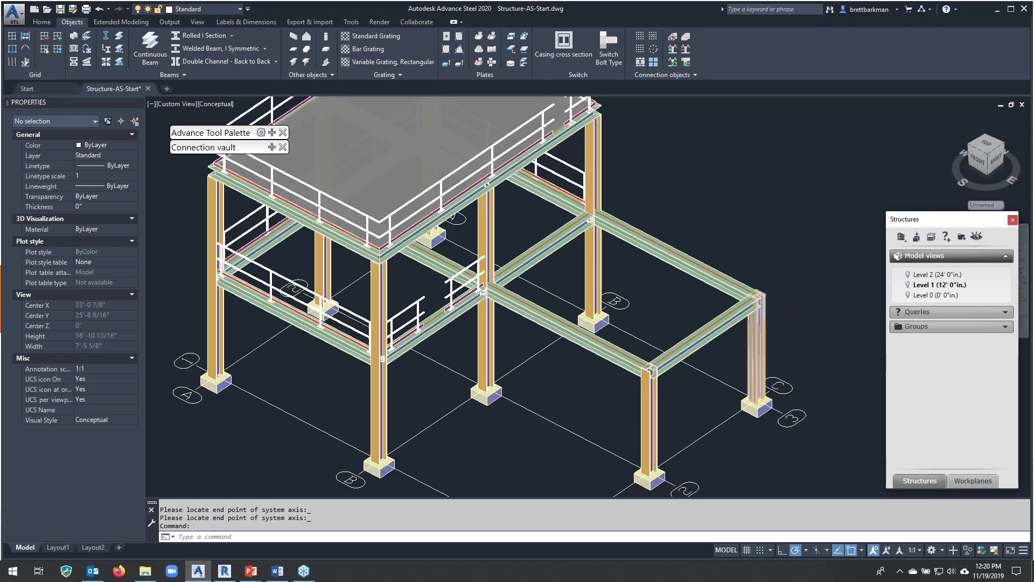
scroll(724, 349, "up", 3)
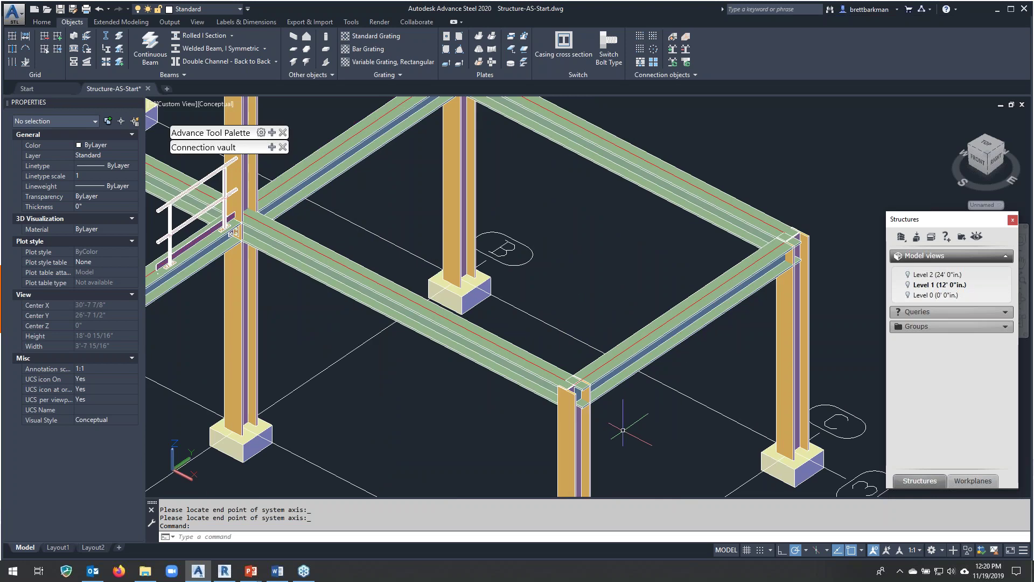
middle_click_drag(625, 410, 716, 427)
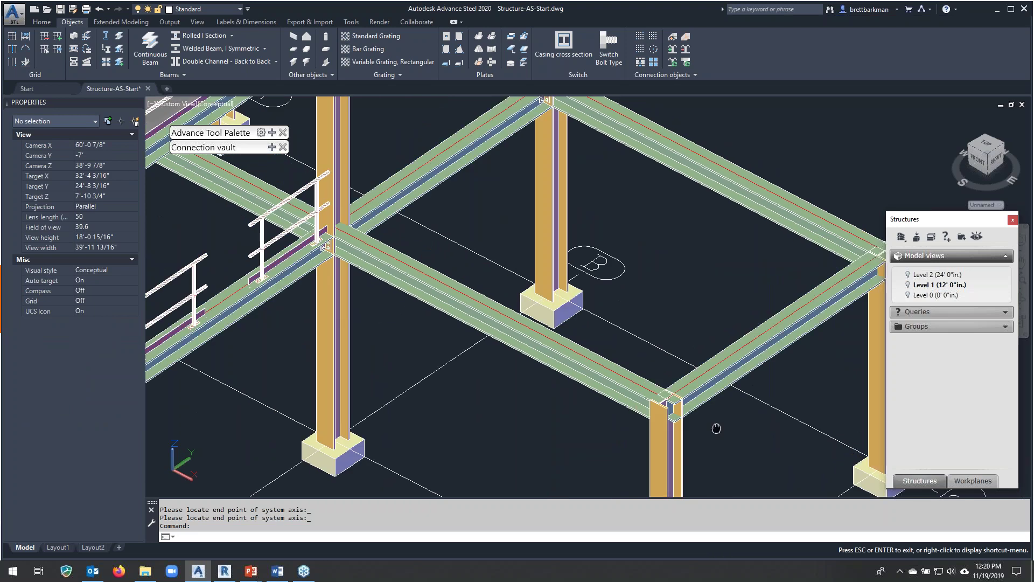
scroll(716, 428, "down", 5)
scroll(715, 428, "up", 4)
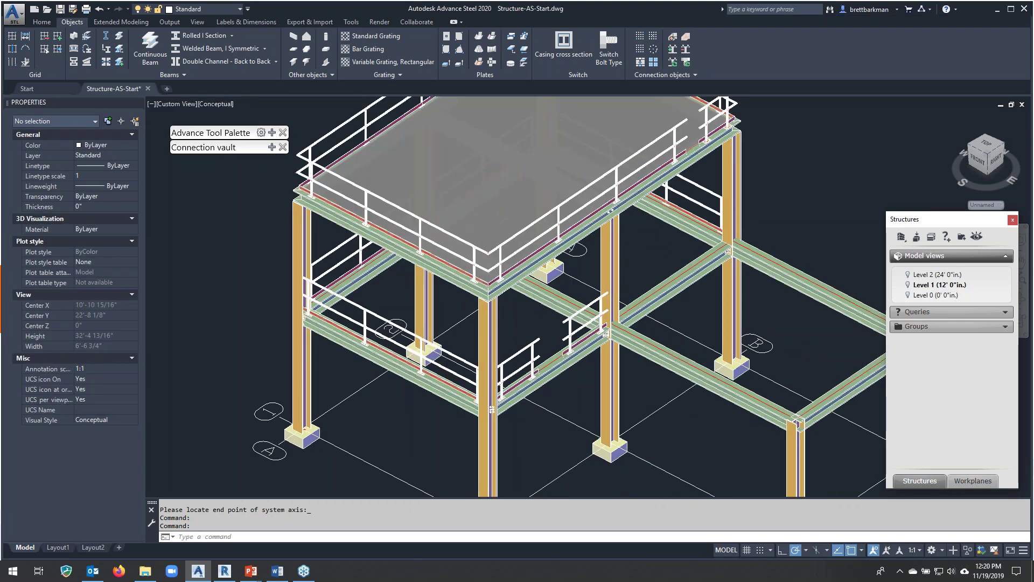
scroll(552, 357, "up", 3)
scroll(661, 304, "up", 6)
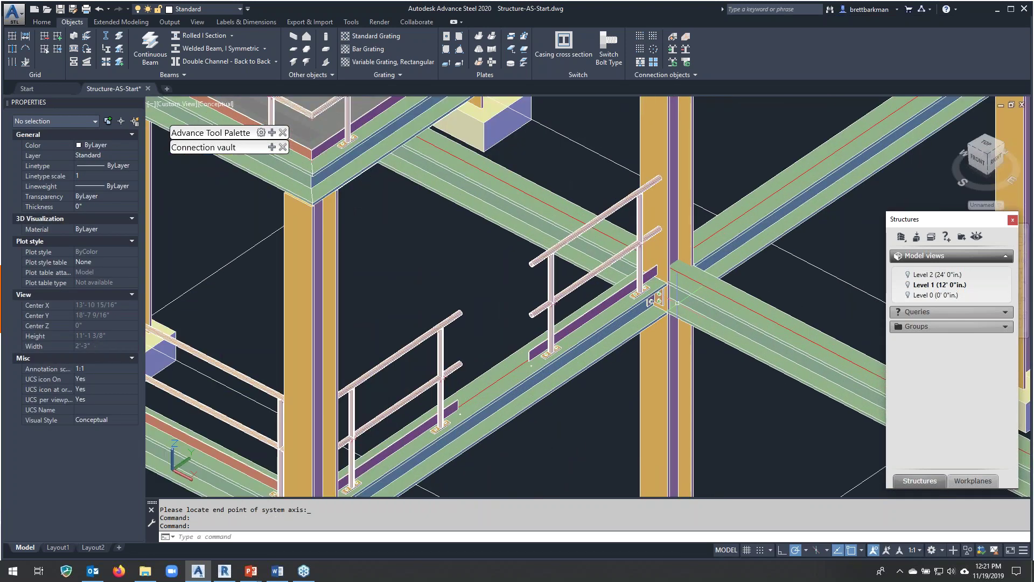
scroll(542, 340, "down", 6)
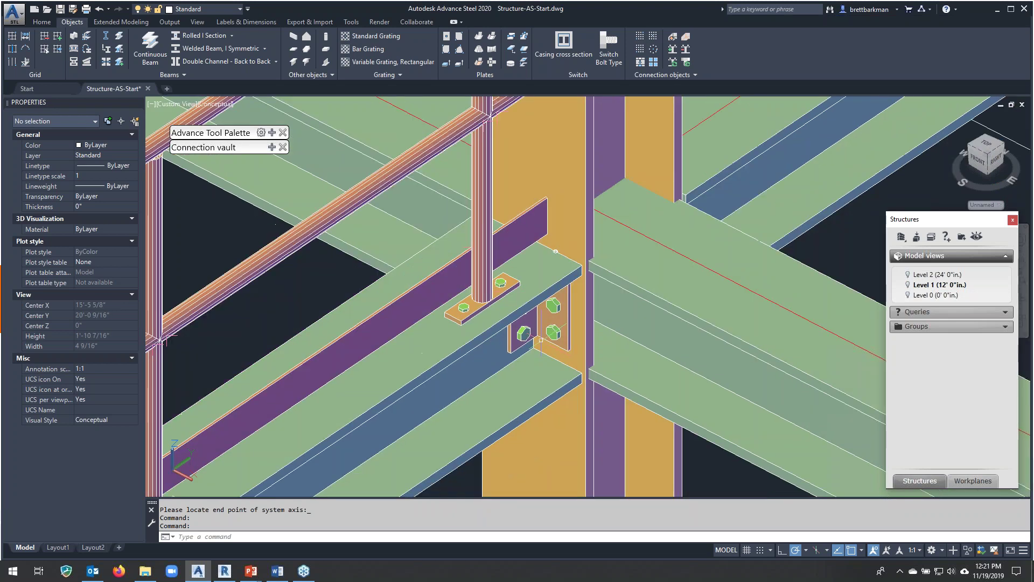
scroll(353, 291, "down", 5)
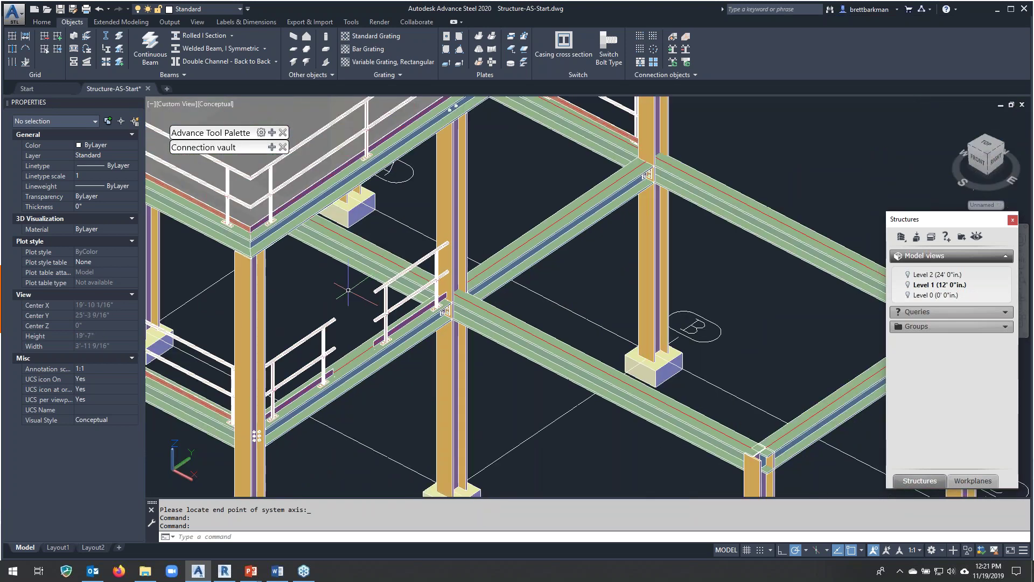
middle_click_drag(645, 401, 643, 373)
key("Escape")
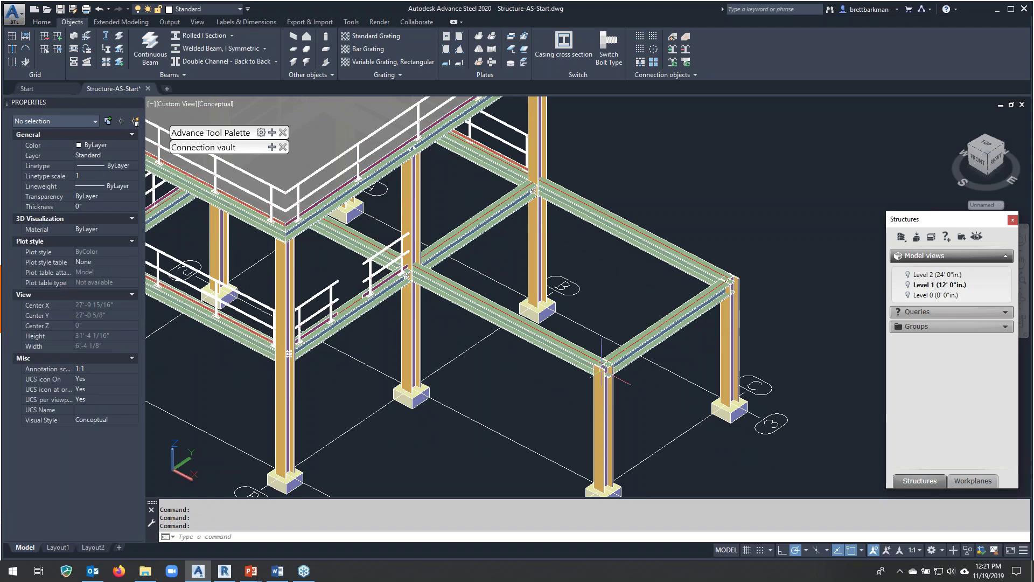
Add a Clip angle connection between column C-2 and the Level 1 beam on gridline 2, keeping the default settings.
scroll(625, 350, "up", 2)
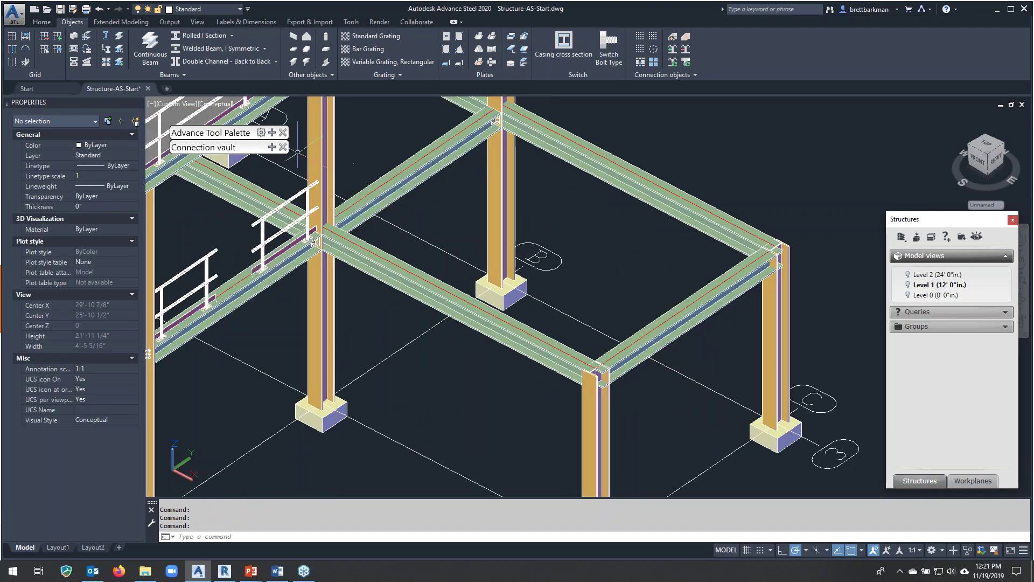
mouse_move(273, 153)
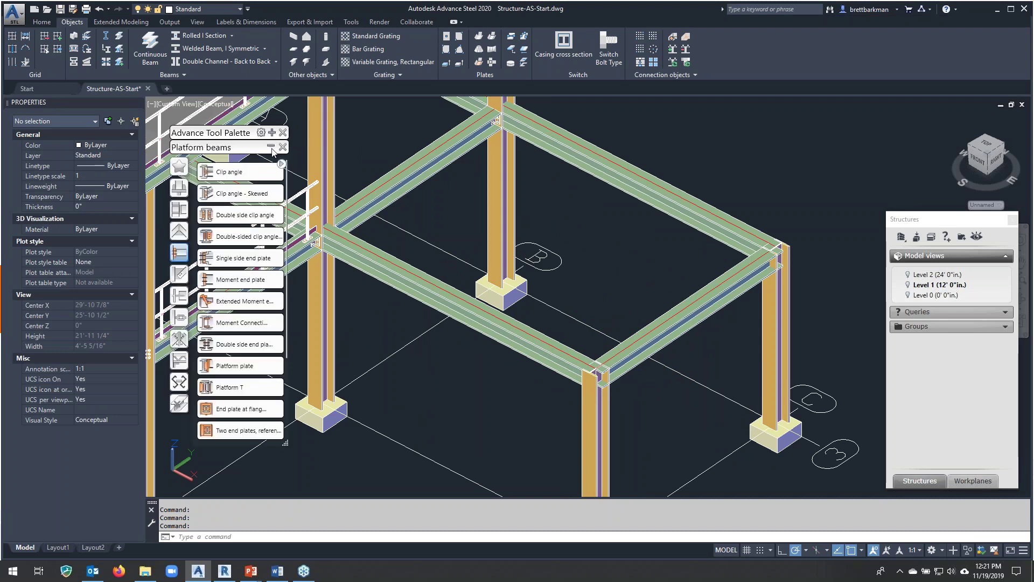
left_click(223, 172)
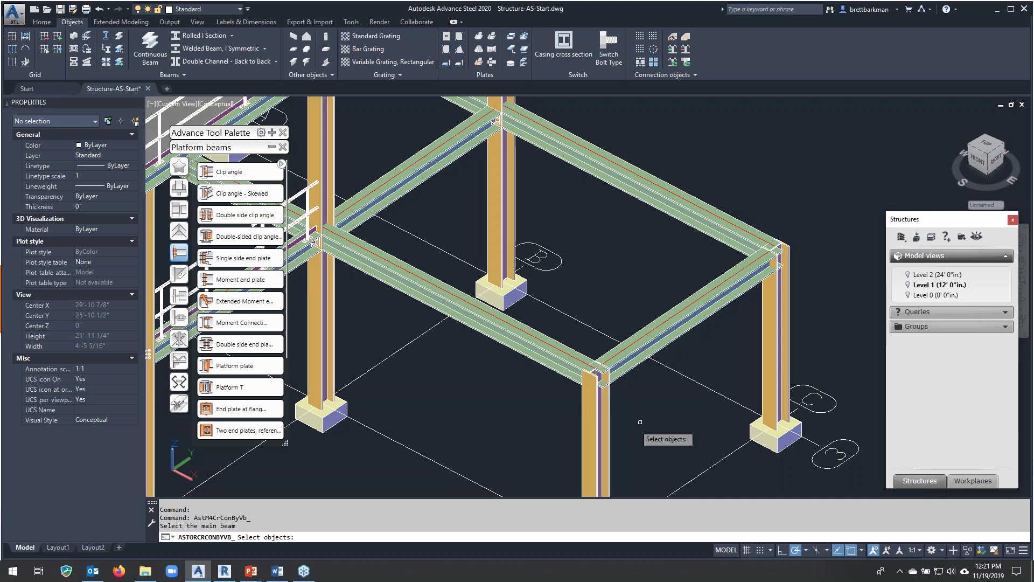
scroll(612, 394, "up", 5)
left_click(575, 435)
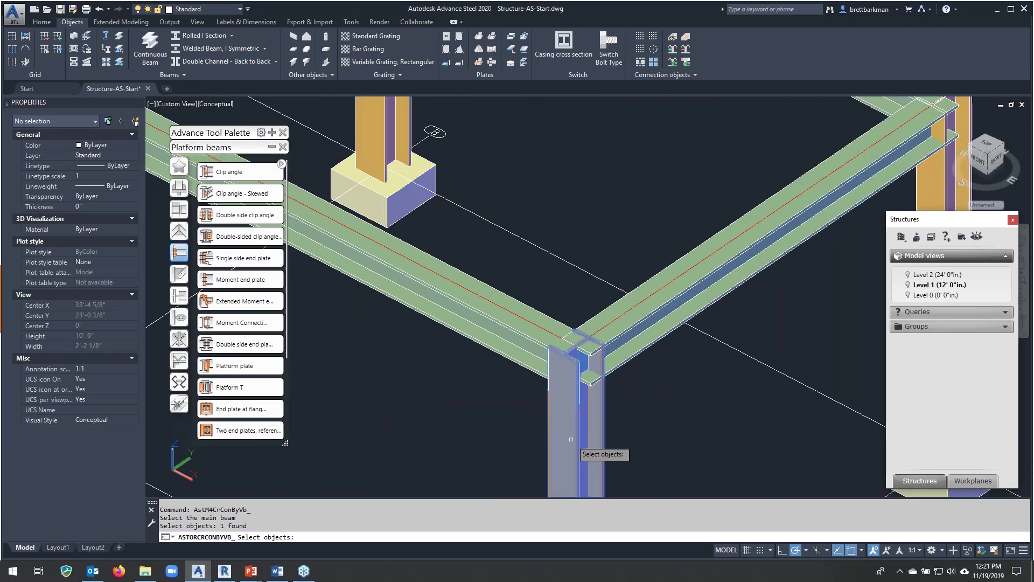
left_click(508, 346)
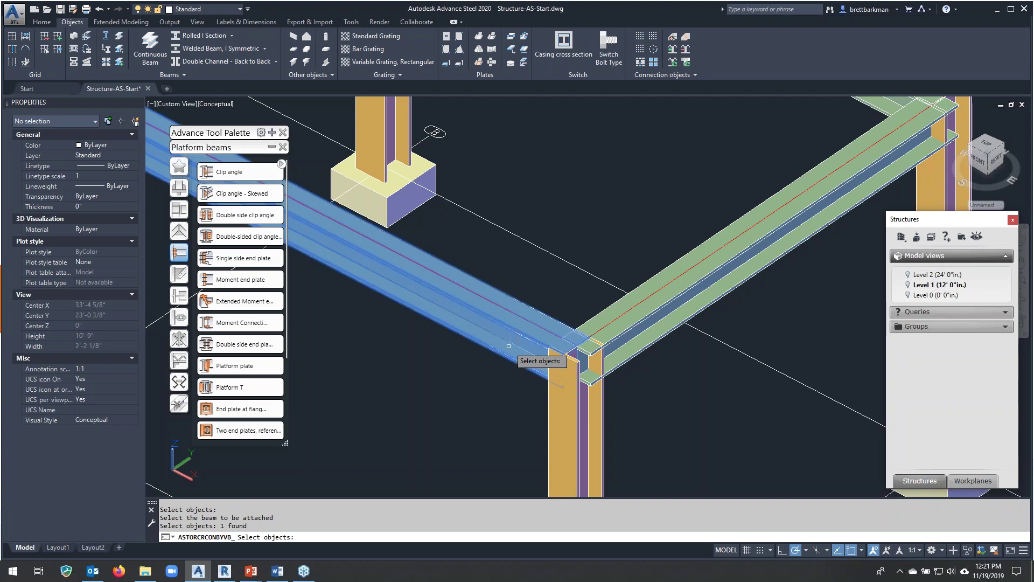
key("Return")
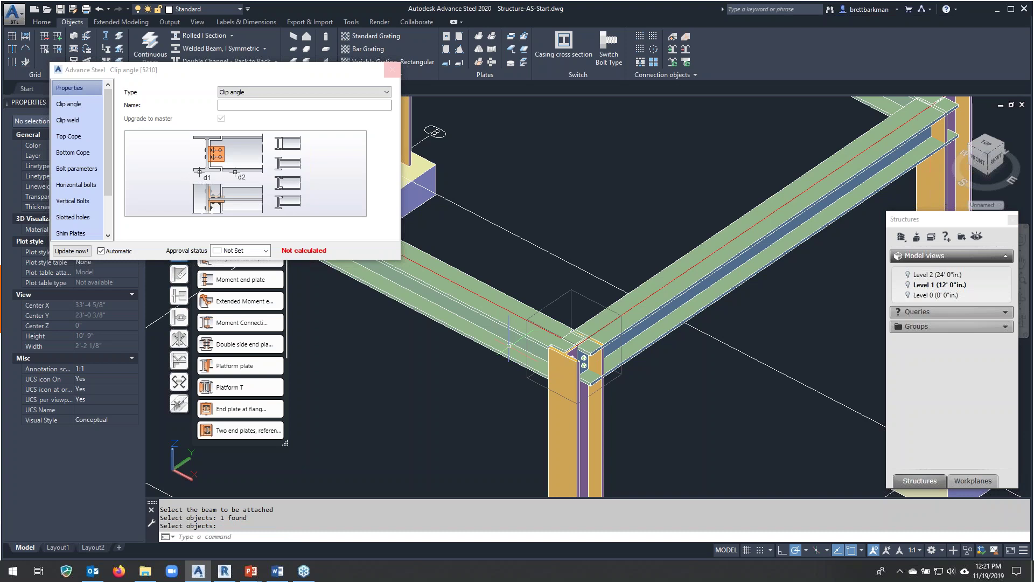
left_click(393, 70)
scroll(565, 311, "down", 3)
scroll(565, 311, "up", 6)
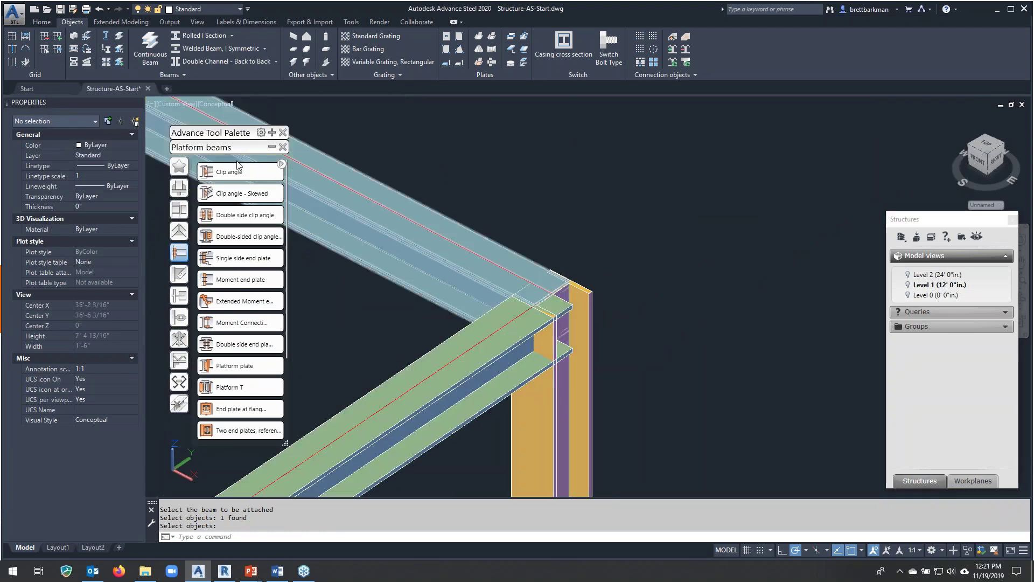
key("Return")
left_click(551, 412)
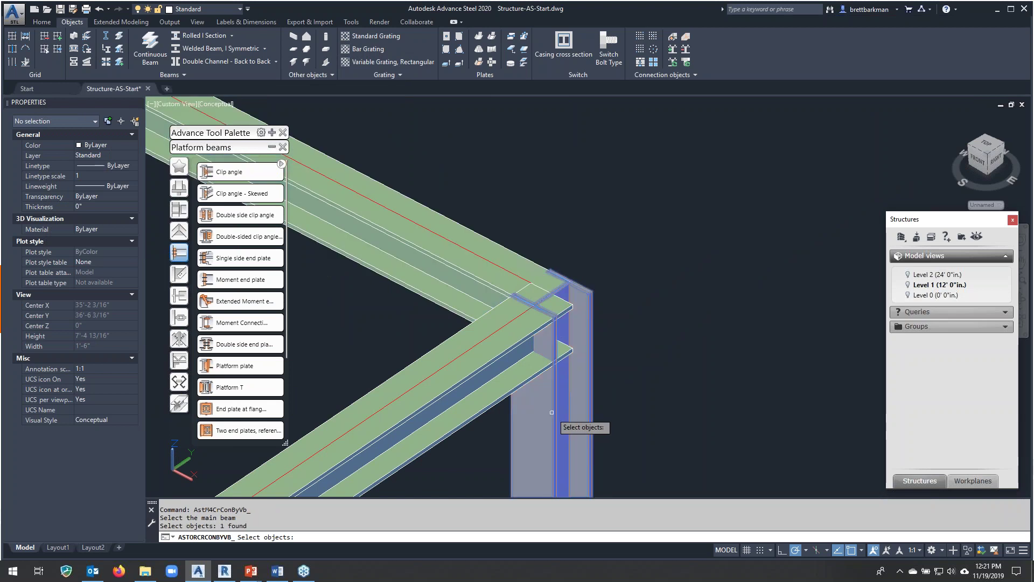
left_click(467, 264)
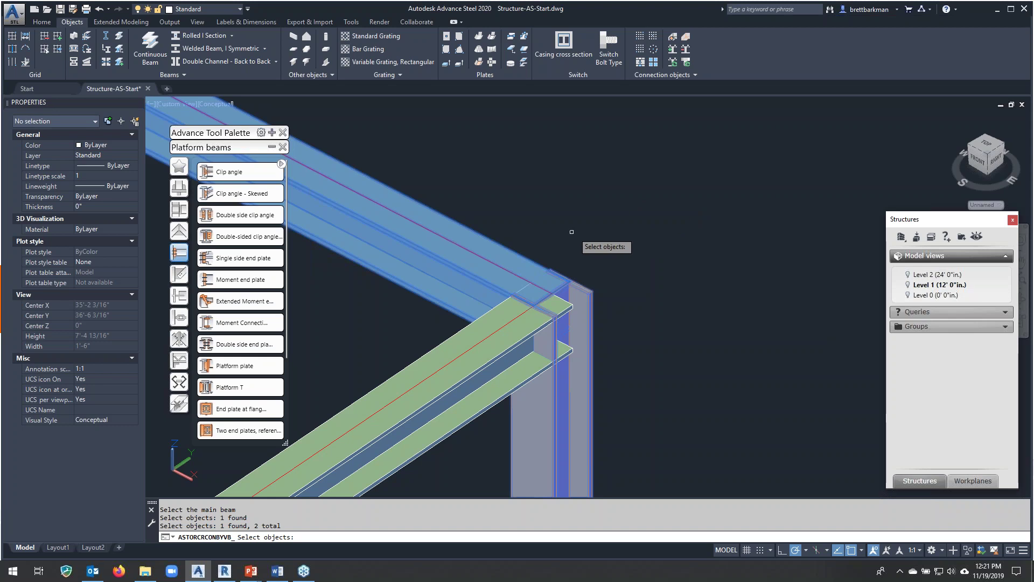
key("Return")
key("Escape")
Add a Clip angle connection between column C-3 and the Level 1 beam on gridline 3.
key("Return")
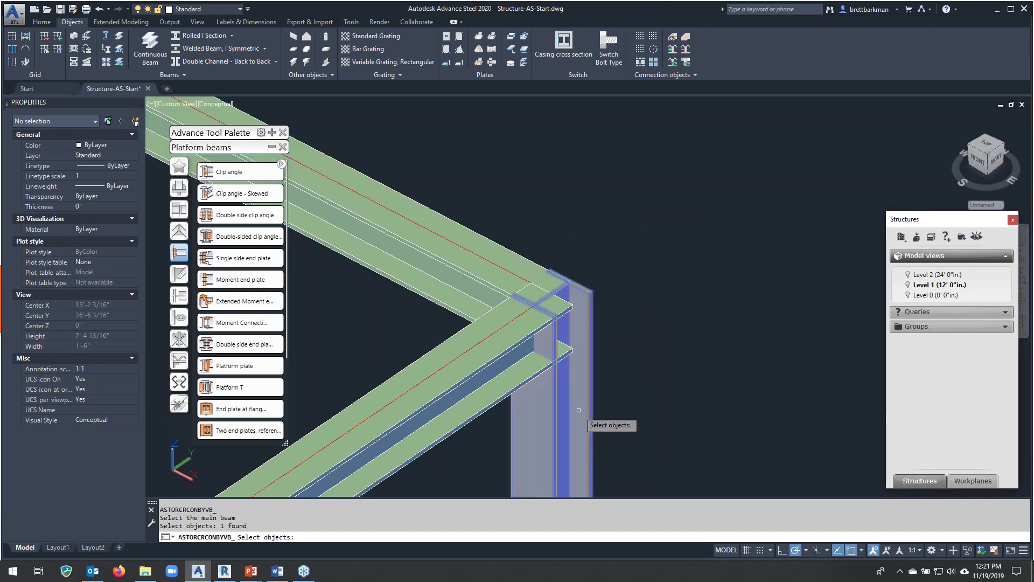
left_click(459, 291)
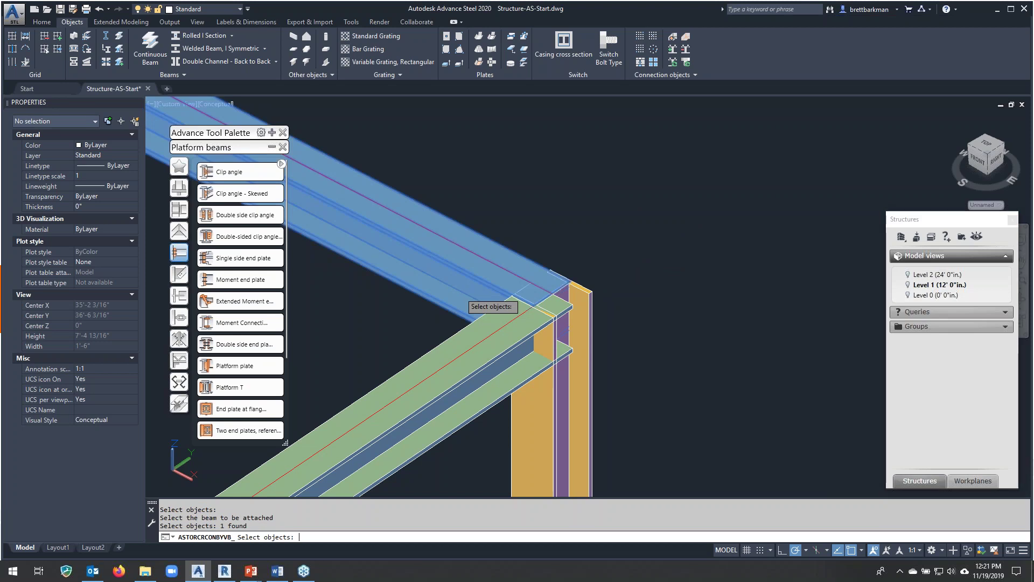
key("Return")
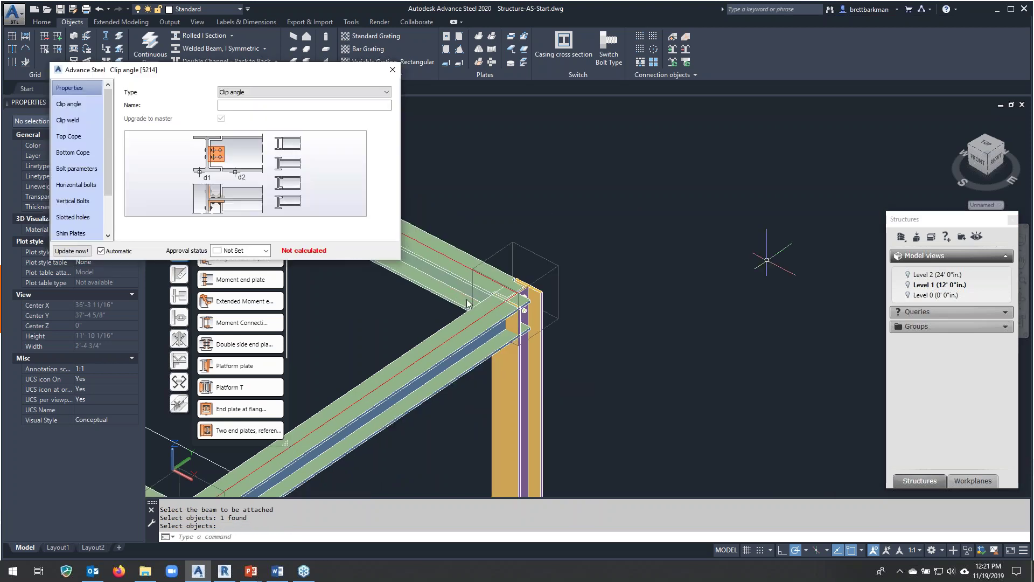
Examine the new clip angle connection at column C-3 from several sides, checking the angle, bolts and beam copes.
middle_click_drag(467, 303, 564, 323)
scroll(564, 323, "down", 2)
scroll(564, 325, "down", 2)
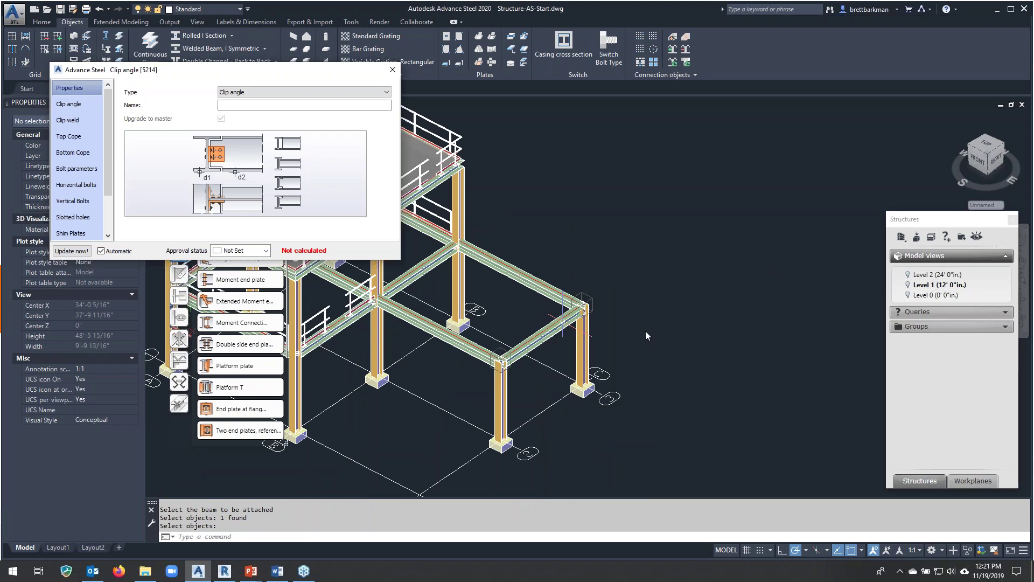
middle_click_drag(638, 323, 814, 290, "shift")
scroll(575, 189, "up", 6)
middle_click_drag(538, 253, 501, 258, "shift")
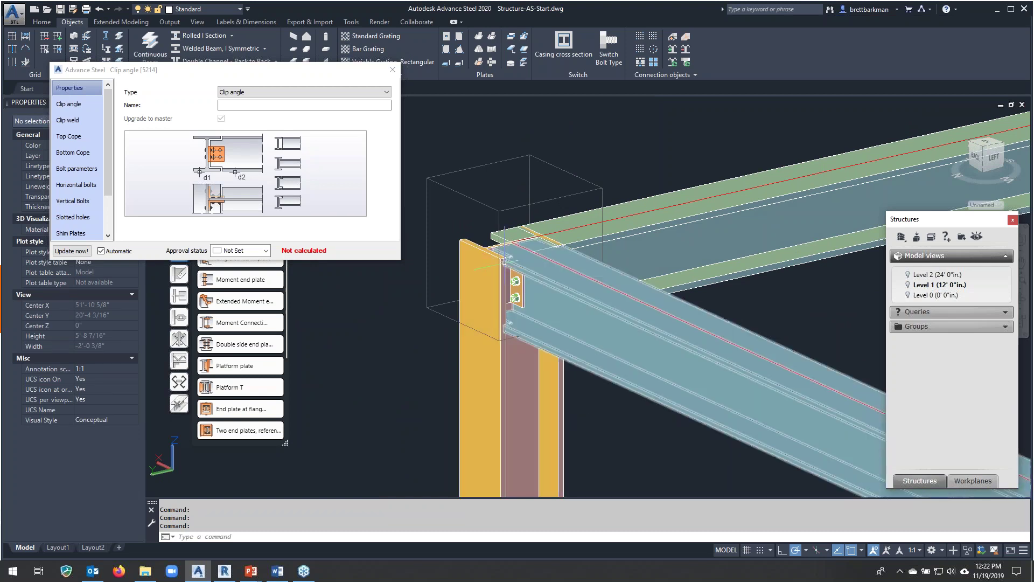
scroll(564, 298, "up", 5)
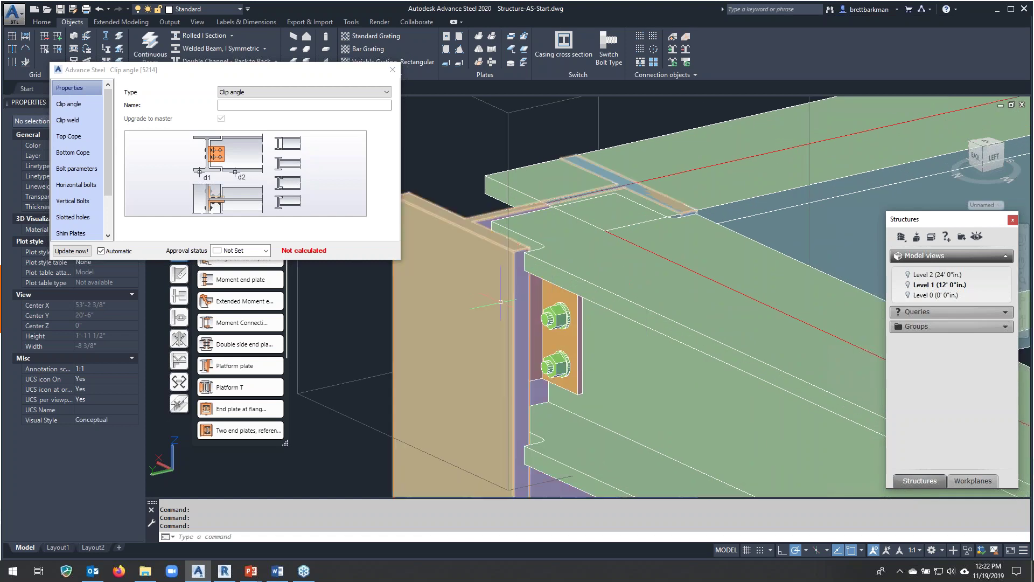
scroll(566, 307, "down", 5)
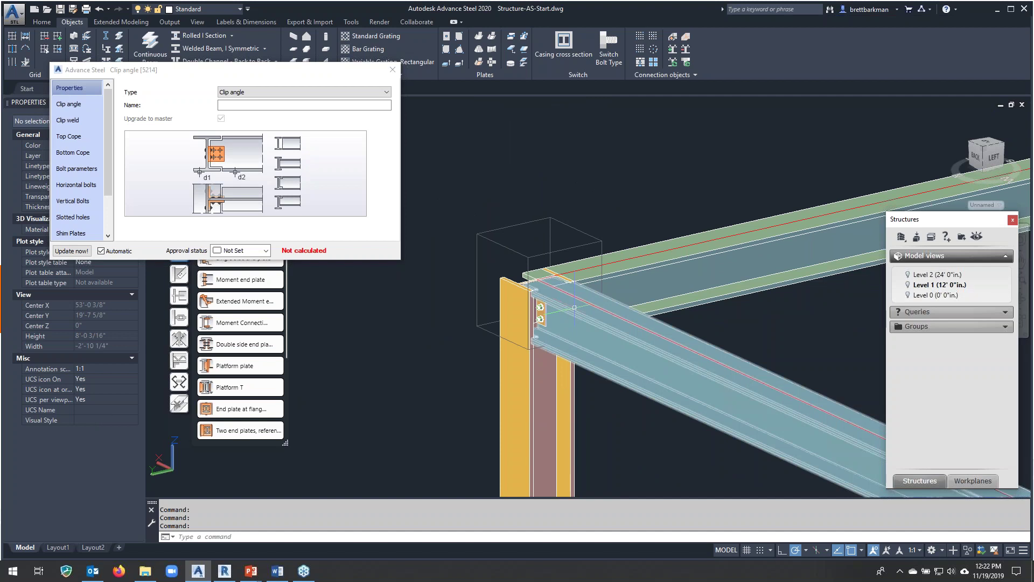
middle_click_drag(566, 306, 639, 302, "shift")
scroll(625, 310, "up", 8)
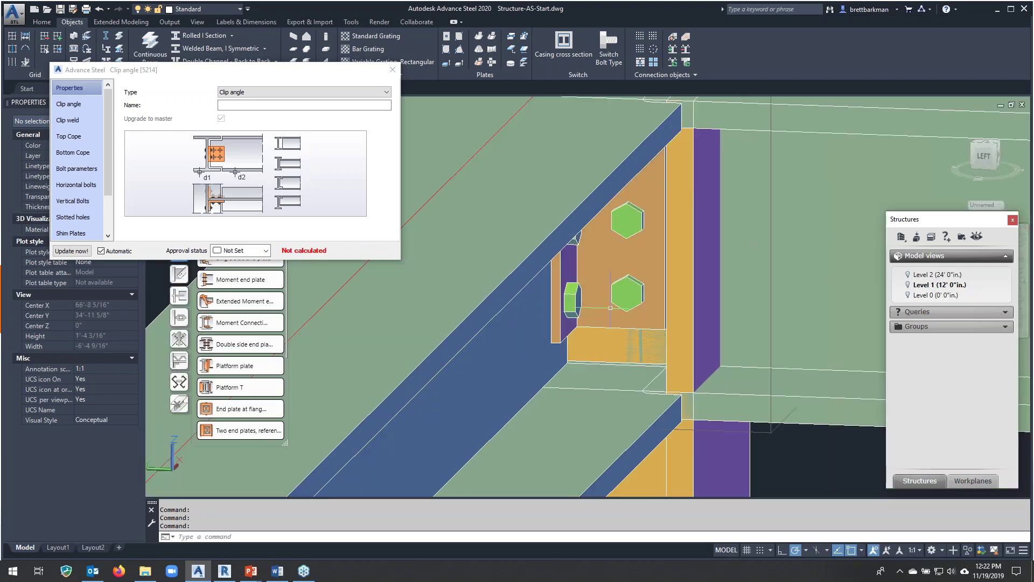
scroll(616, 307, "down", 3)
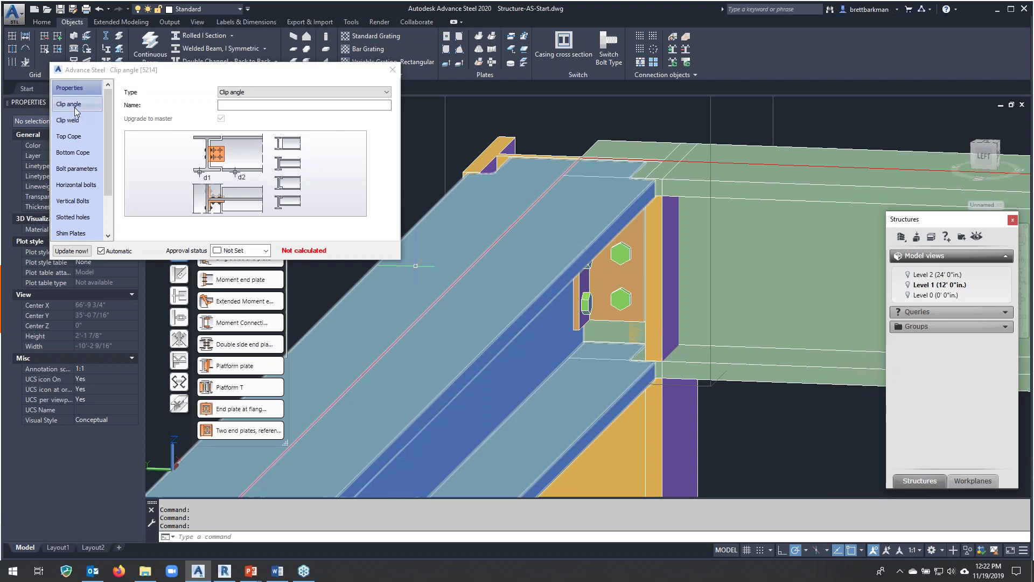
Review the clip angle connection's Top Cope, Horizontal bolts and Vertical Bolts settings.
left_click(79, 140)
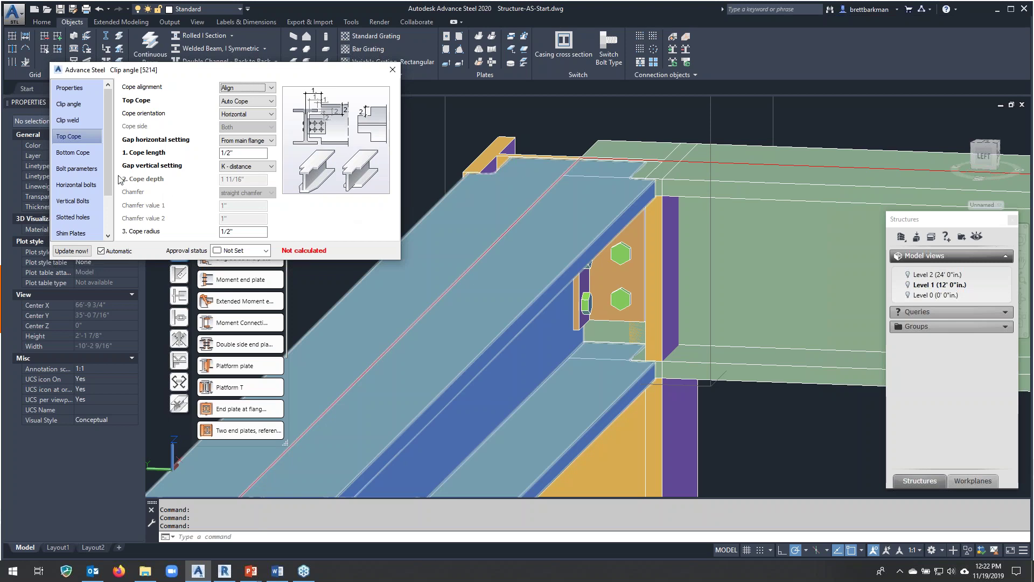
left_click(91, 186)
left_click(92, 185)
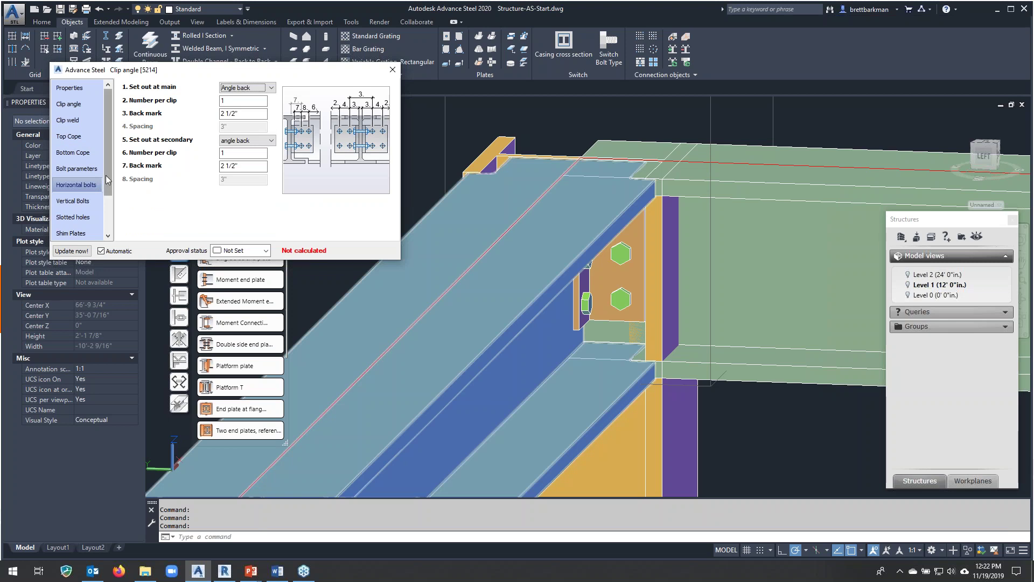
scroll(81, 184, "down", 1)
left_click(83, 169)
scroll(92, 171, "down", 1)
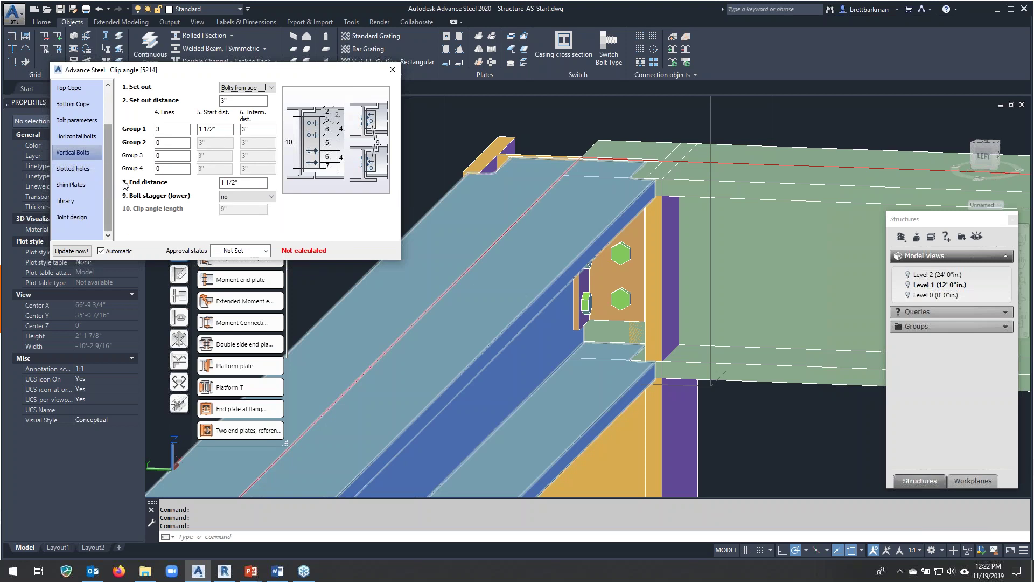
Look through the clip angle's Library of saved bolt configurations, then close the connection properties.
left_click(65, 202)
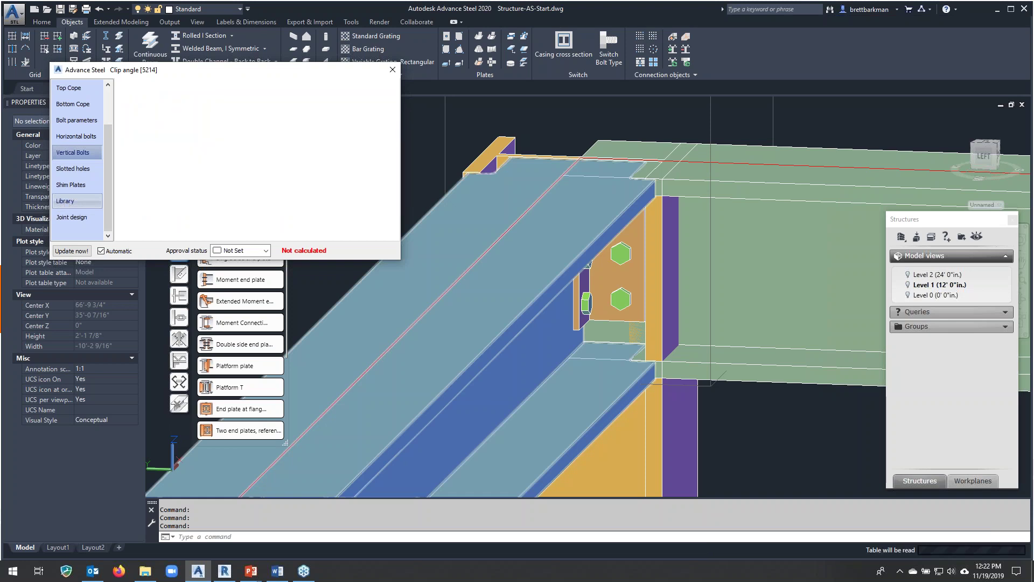
scroll(209, 161, "down", 1)
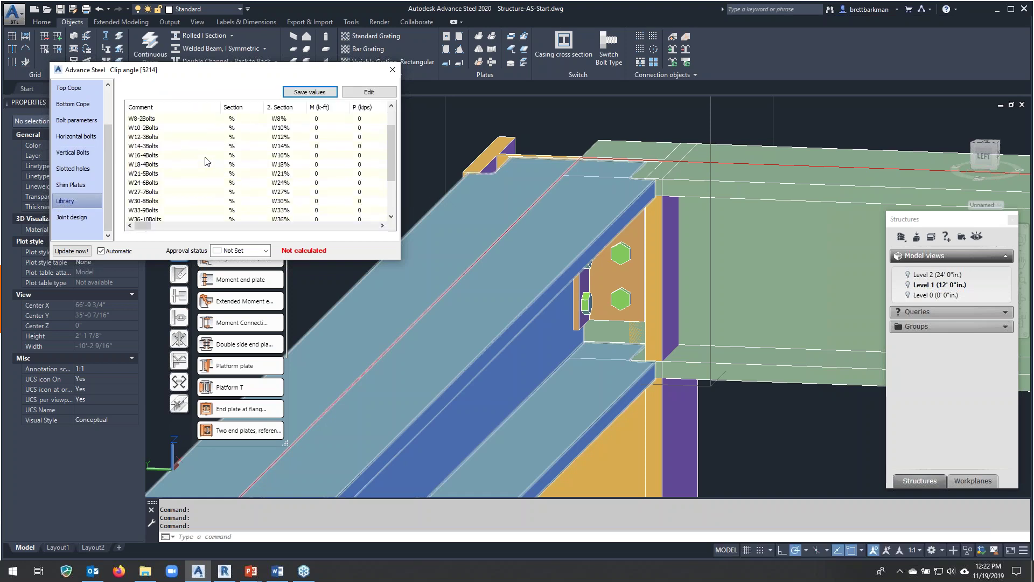
scroll(196, 157, "up", 1)
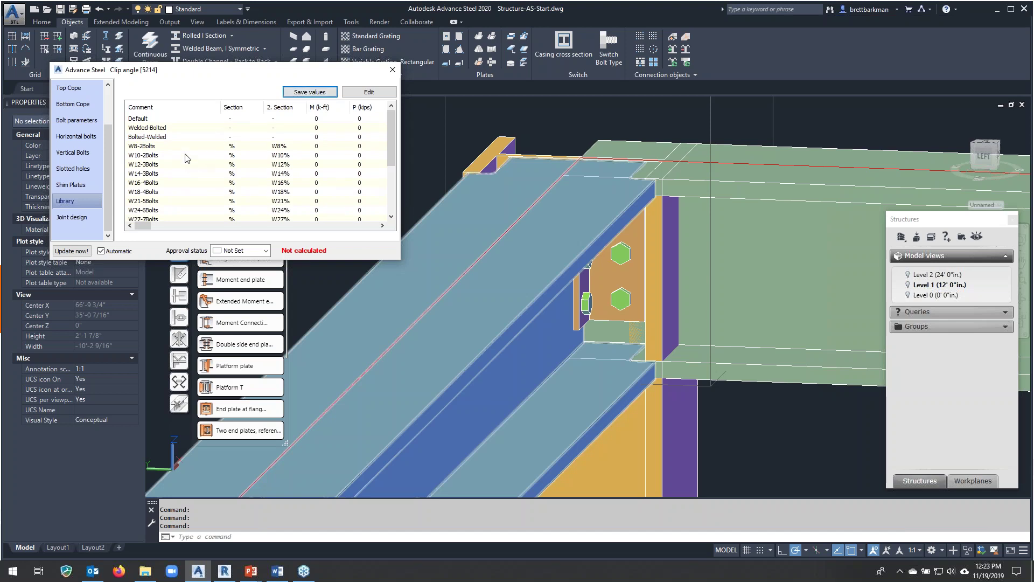
scroll(185, 157, "down", 3)
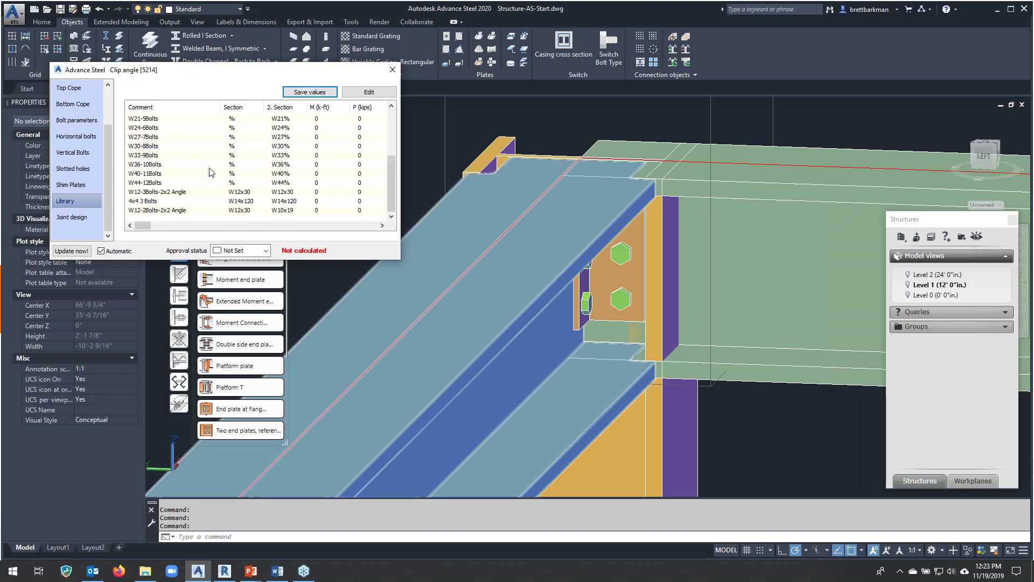
scroll(203, 142, "up", 3)
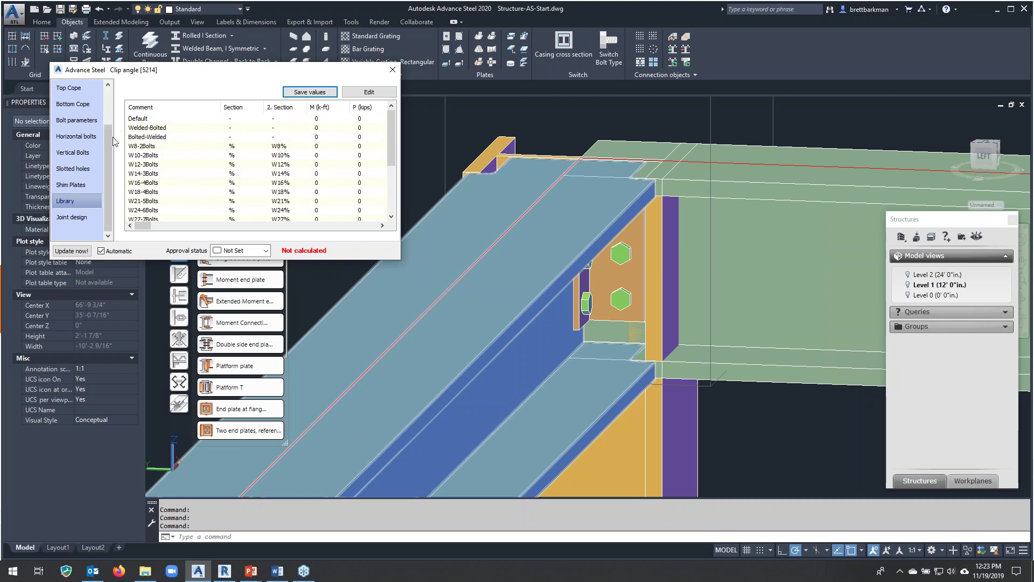
scroll(111, 178, "up", 1)
scroll(110, 173, "up", 2)
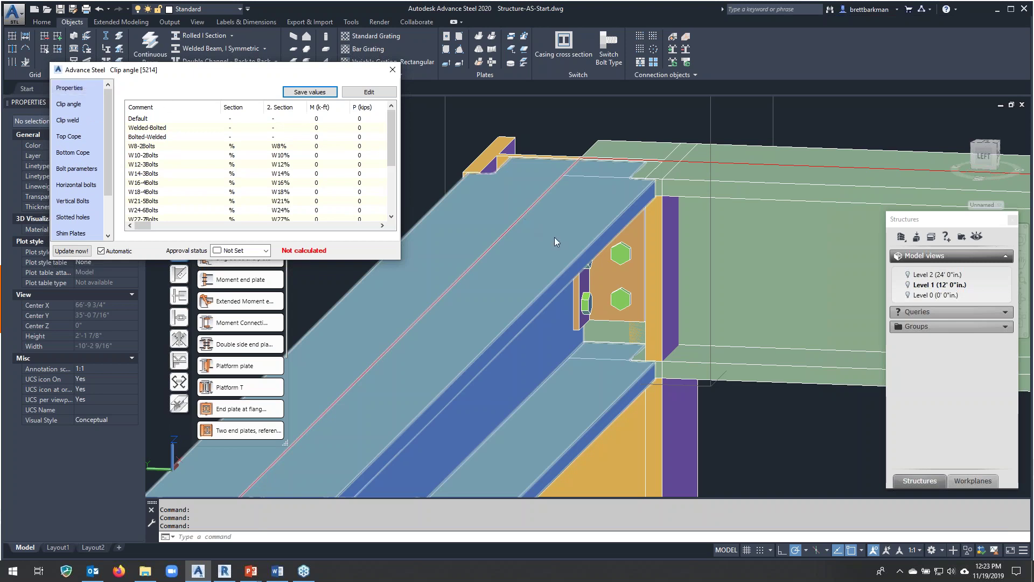
left_click(393, 71)
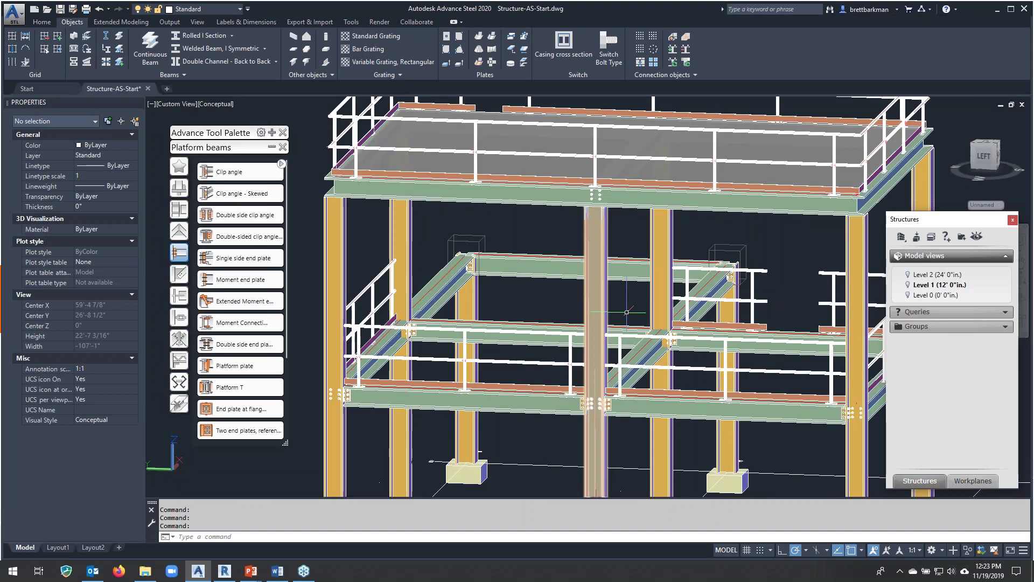
Add a Double side clip angle at column B-3 joining the Level 1 beams on gridline 3, keeping the default settings.
middle_click_drag(593, 323, 589, 192, "shift")
key("Escape")
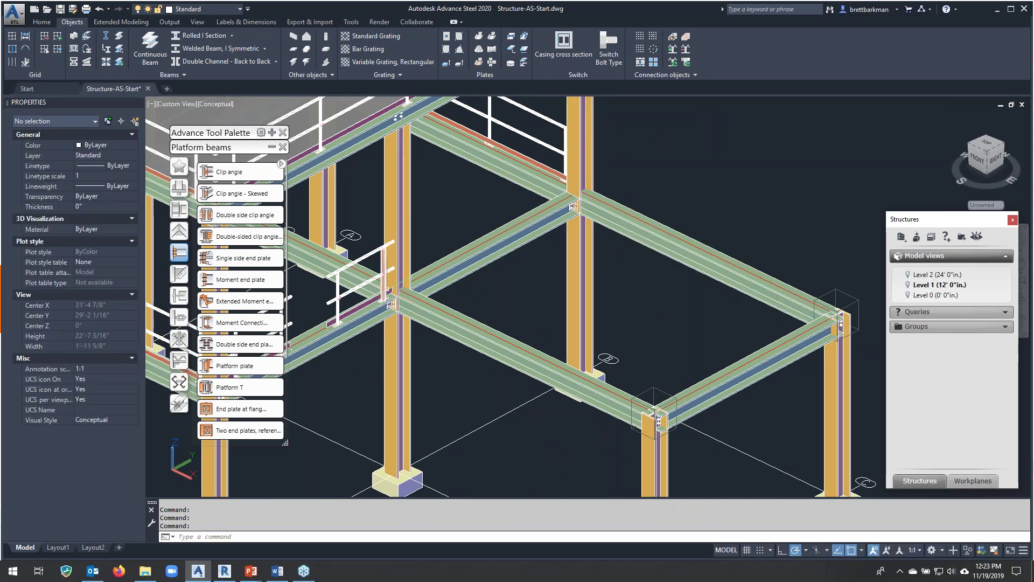
scroll(377, 275, "up", 3)
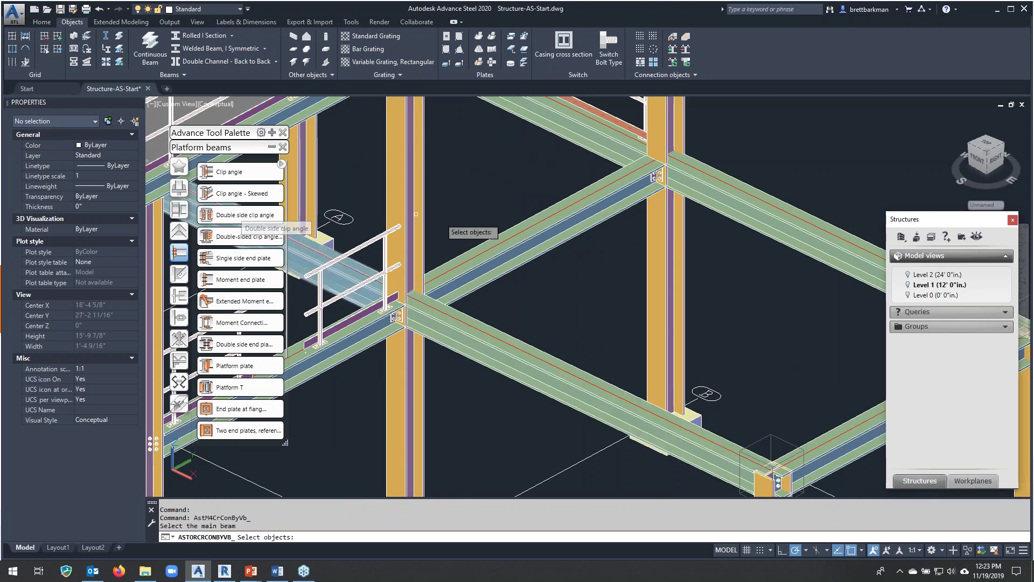
left_click(242, 215)
left_click(666, 232)
key("Return")
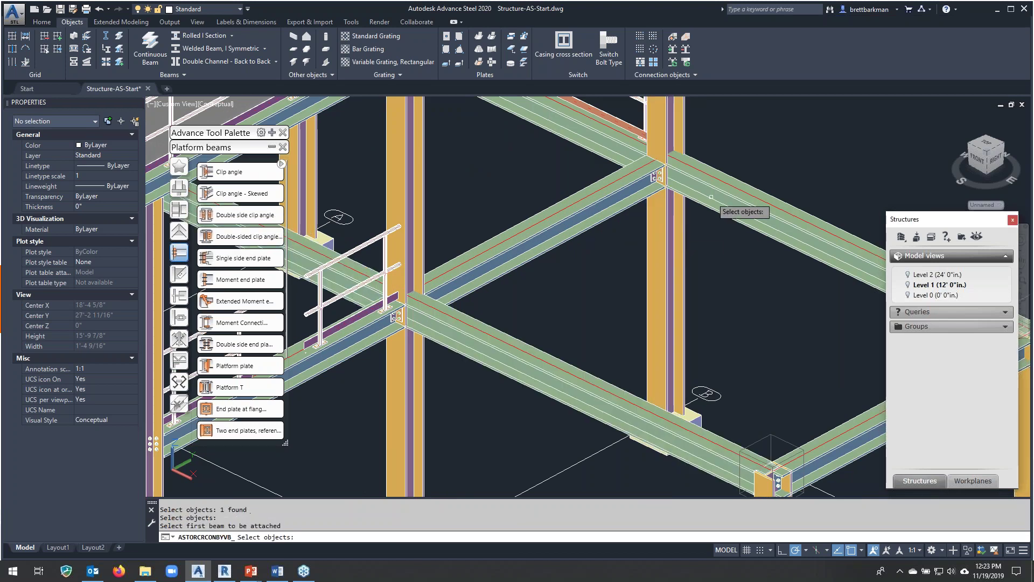
left_click(613, 149)
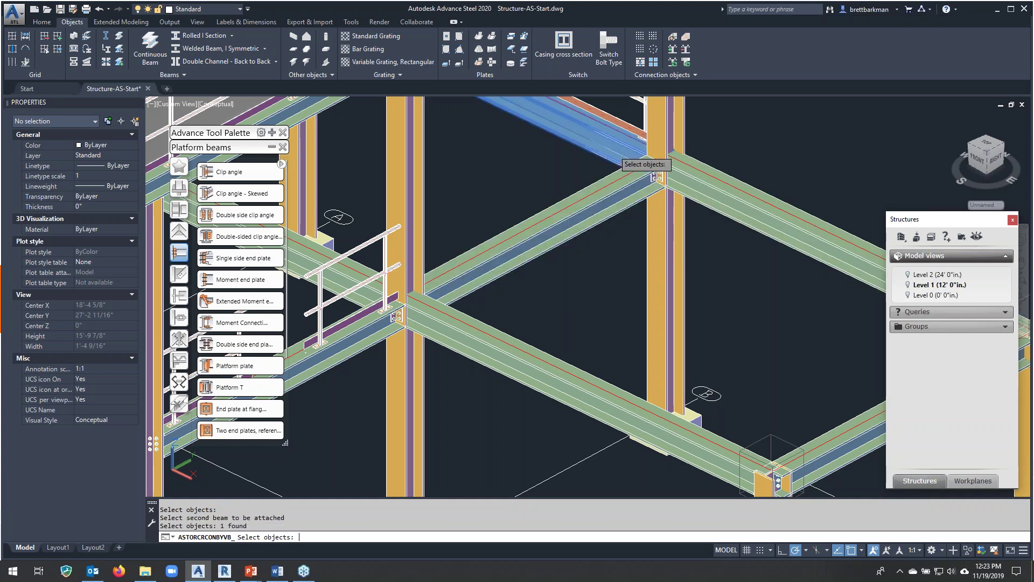
key("Return")
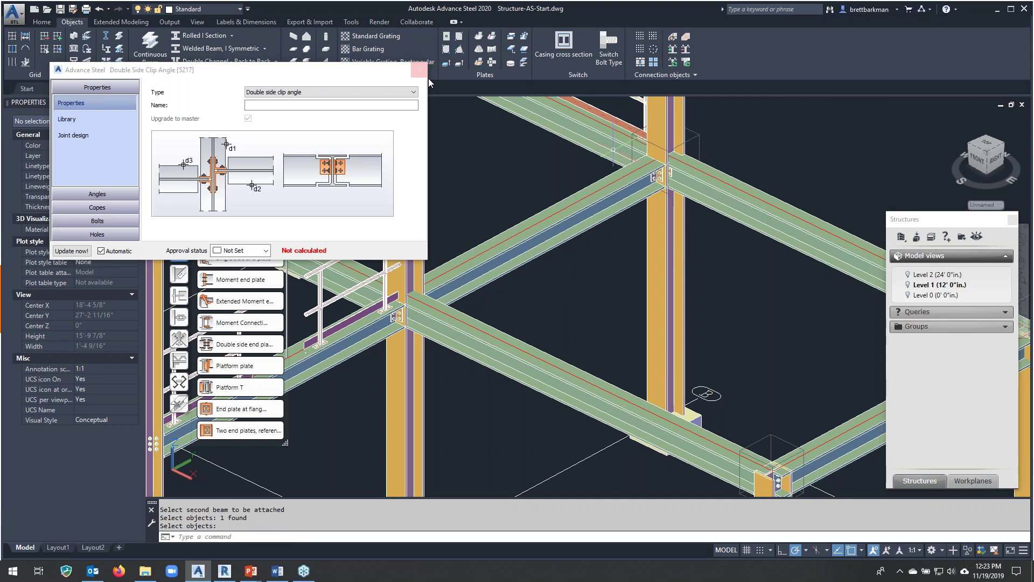
left_click(426, 77)
Add a Double side clip angle at column B-2 joining the Level 1 beams on gridline 2, keeping the default settings.
left_click(444, 342)
key("Return")
left_click(329, 266)
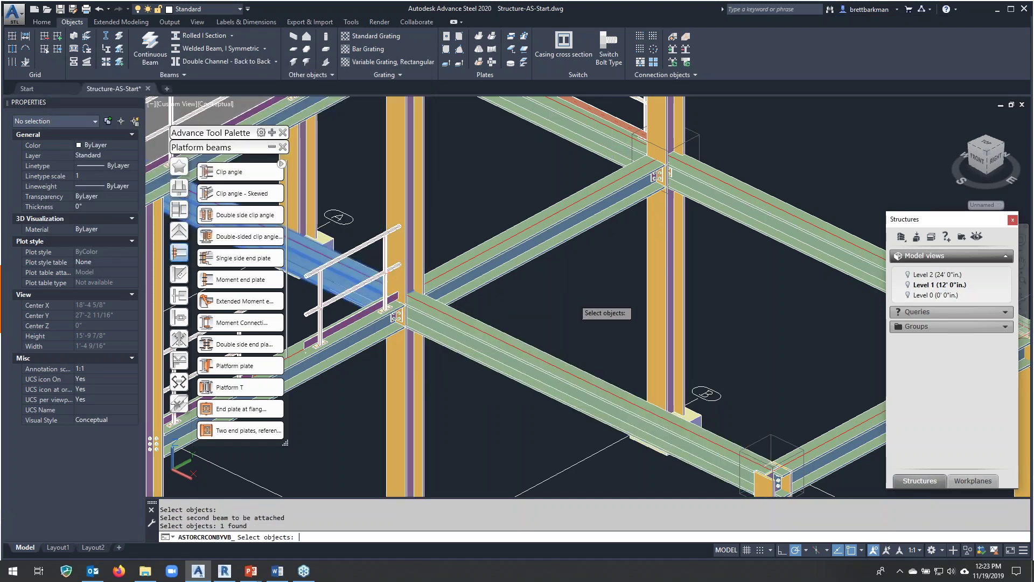
key("Return")
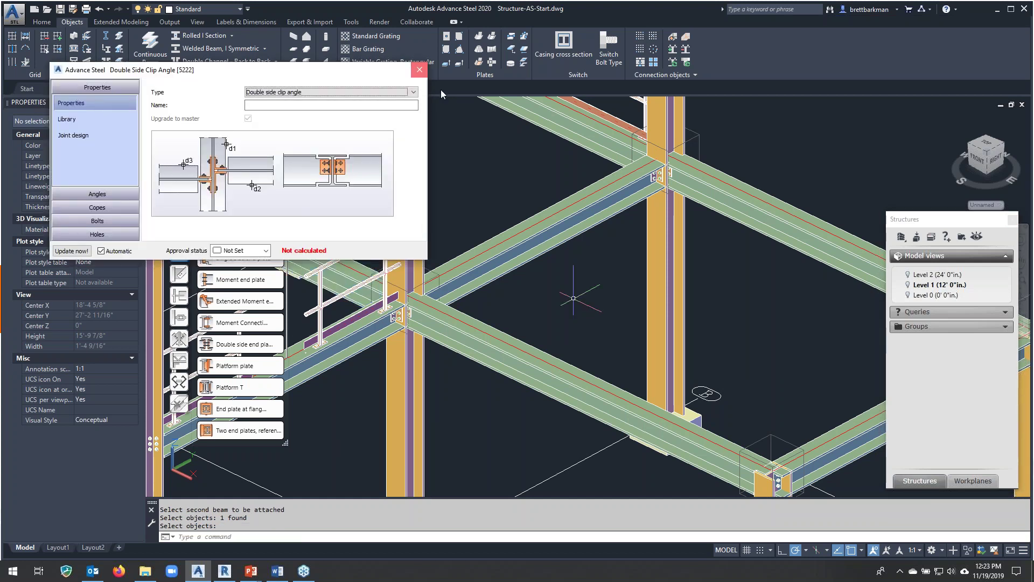
left_click(420, 70)
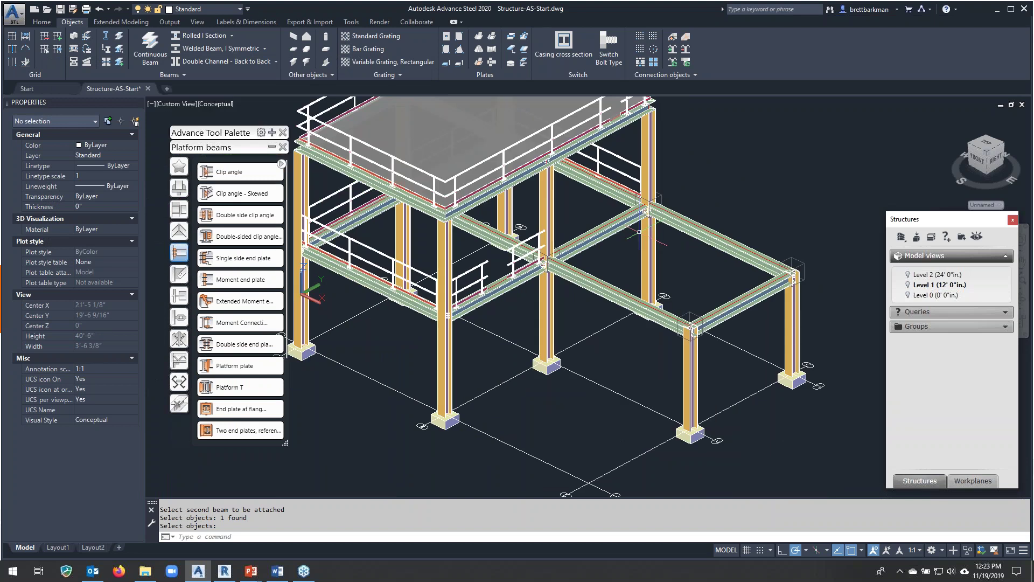
Examine the new double side clip angles at the gridline B columns and the clip angle connection at column C-2.
middle_click_drag(640, 231, 487, 242, "shift")
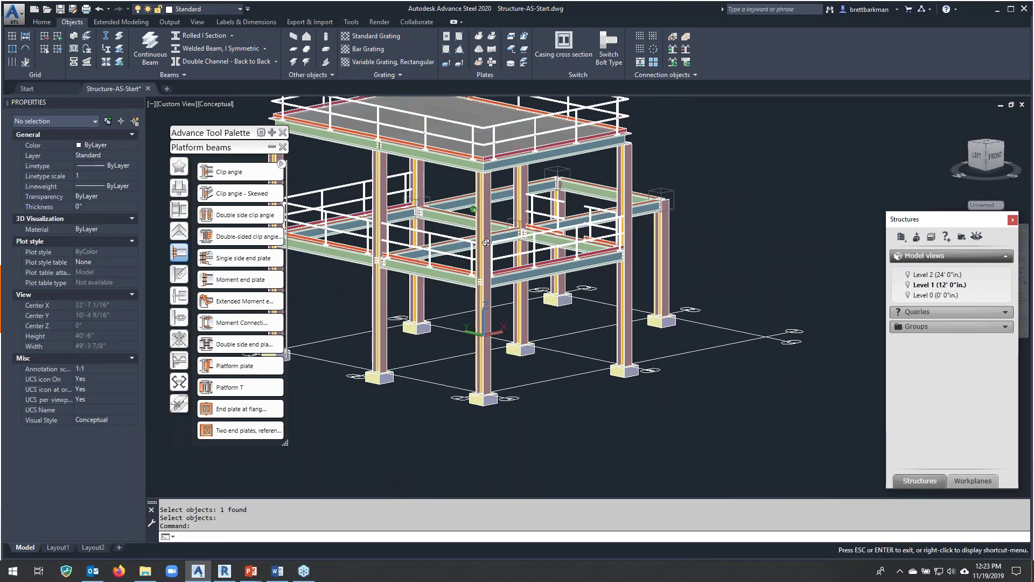
key("Escape")
scroll(487, 242, "up", 3)
scroll(456, 259, "up", 5)
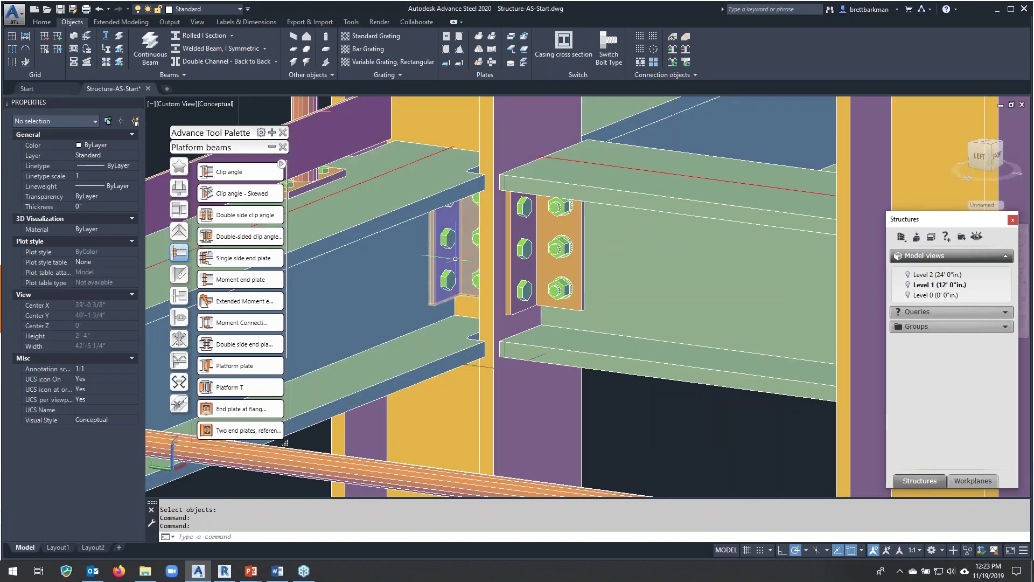
scroll(455, 259, "down", 8)
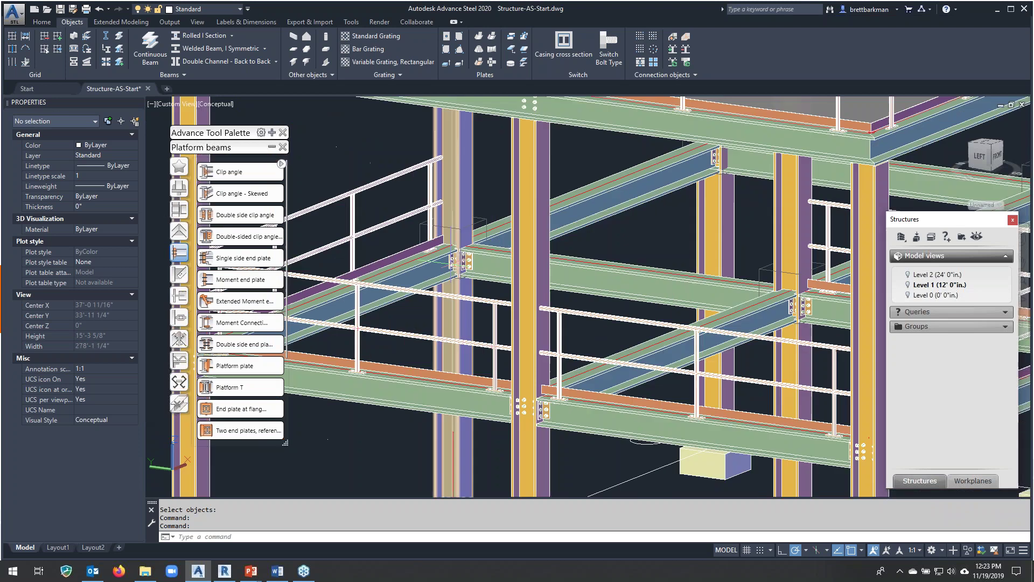
middle_click_drag(507, 252, 366, 253, "shift")
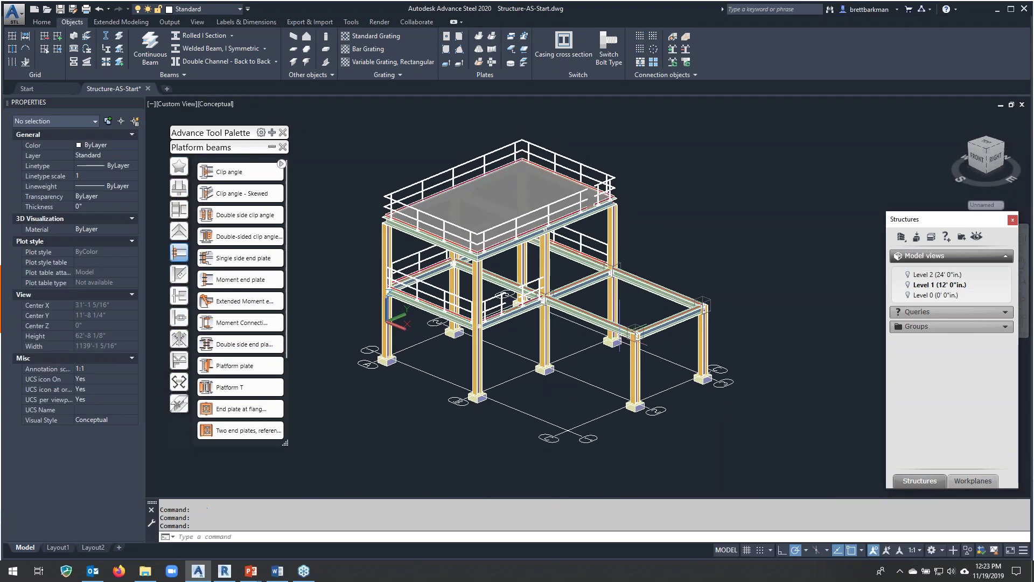
scroll(595, 299, "up", 2)
scroll(595, 299, "up", 3)
scroll(797, 302, "up", 3)
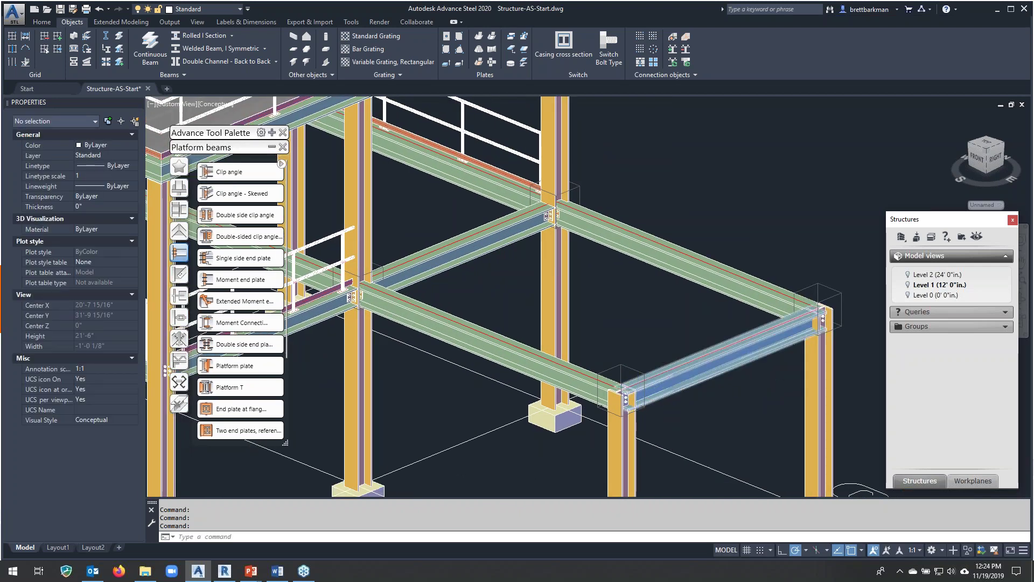
scroll(645, 404, "up", 4)
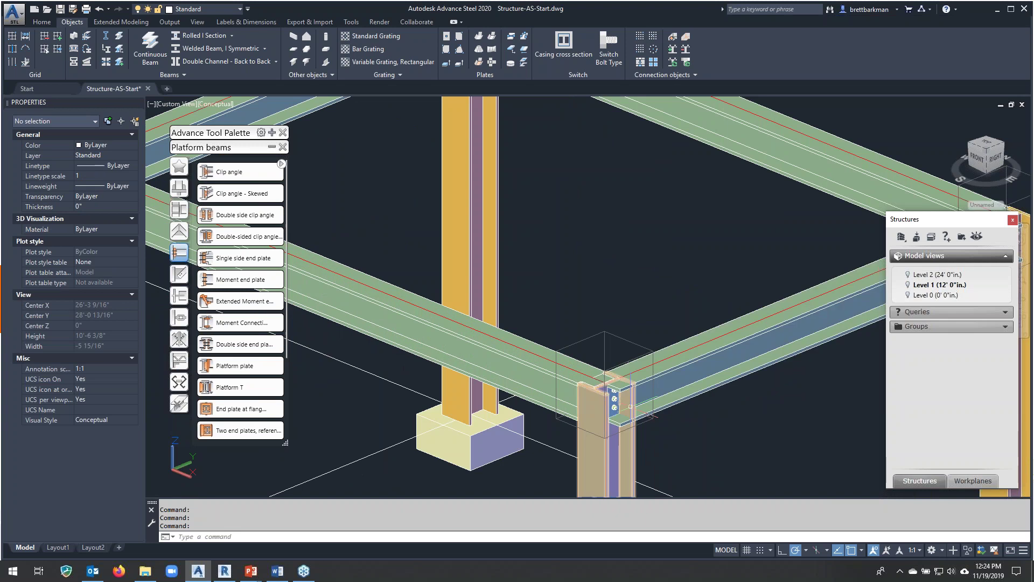
middle_click_drag(645, 404, 543, 383)
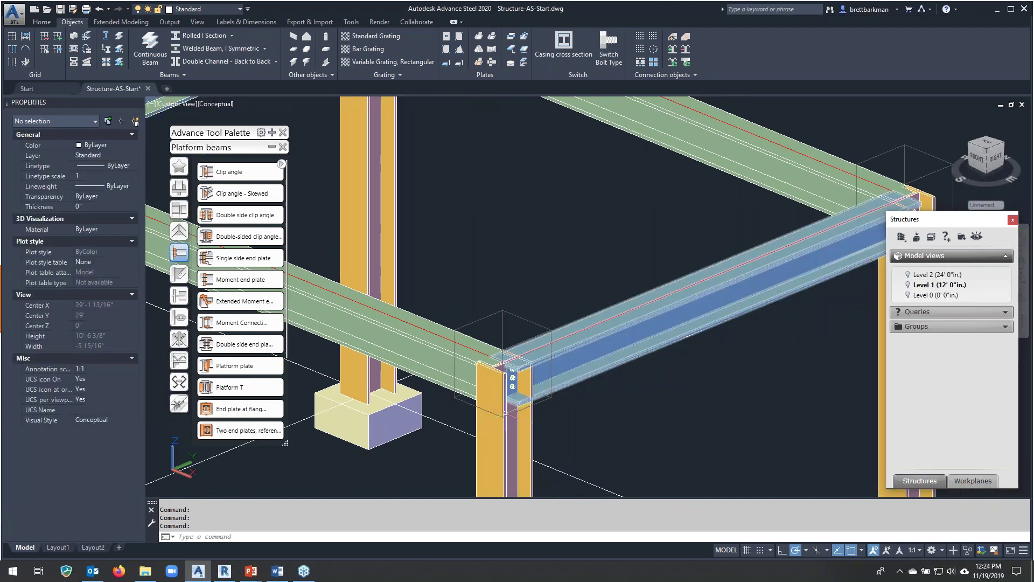
Delete the Level 1 beam on gridline C between columns C-2 and C-3.
scroll(679, 402, "down", 3)
scroll(678, 402, "down", 2)
middle_click_drag(679, 401, 532, 306)
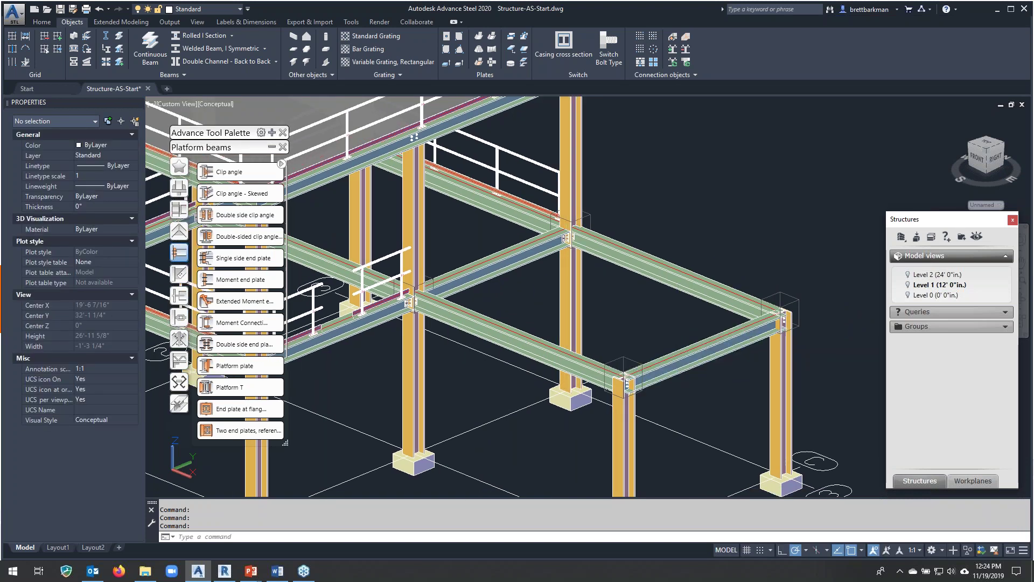
left_click(698, 356)
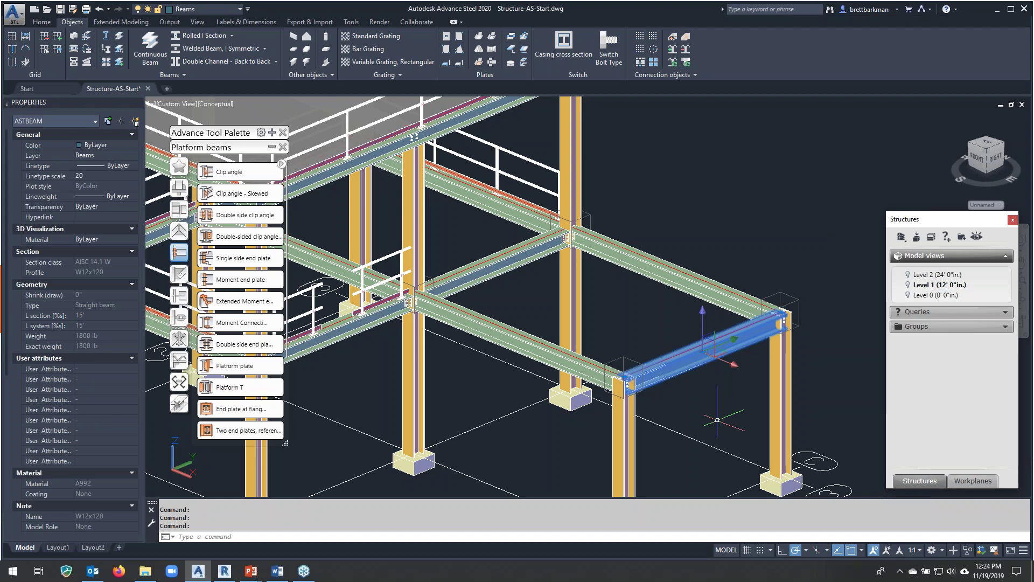
key("Delete")
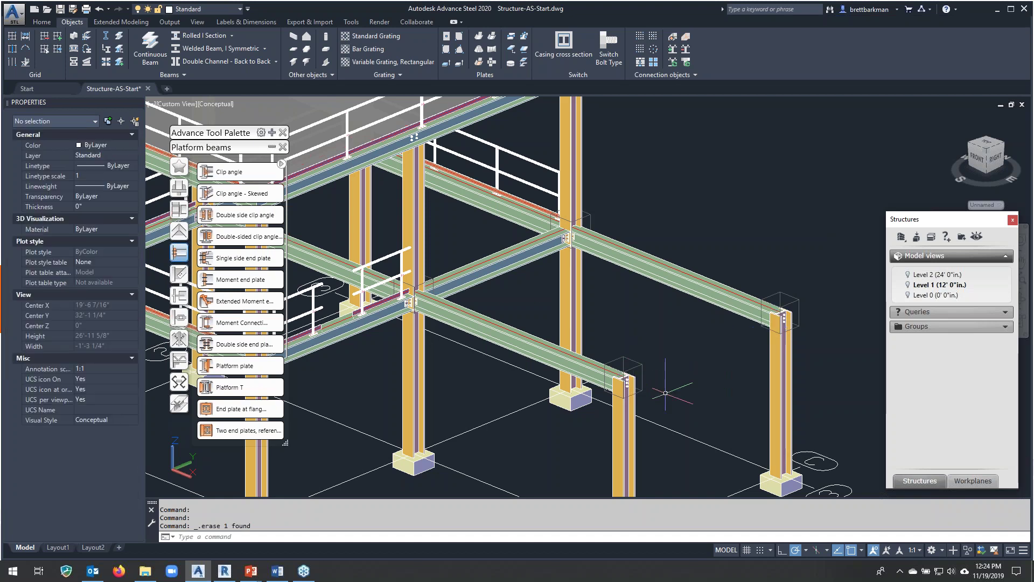
Open the Transform elements settings for the Level 1 beam on gridline B between columns B-2 and B-3.
scroll(427, 284, "up", 3)
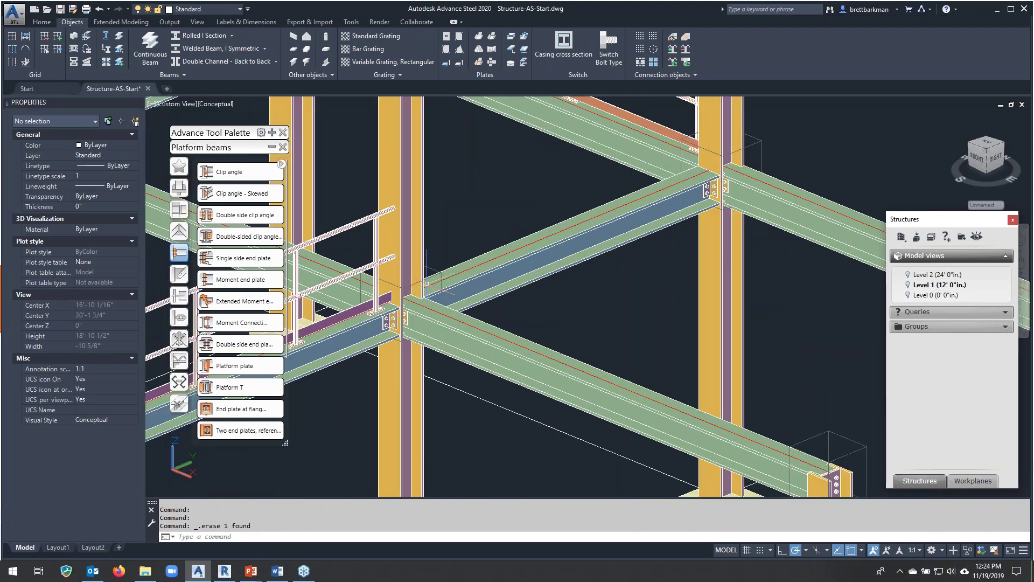
scroll(427, 284, "up", 3)
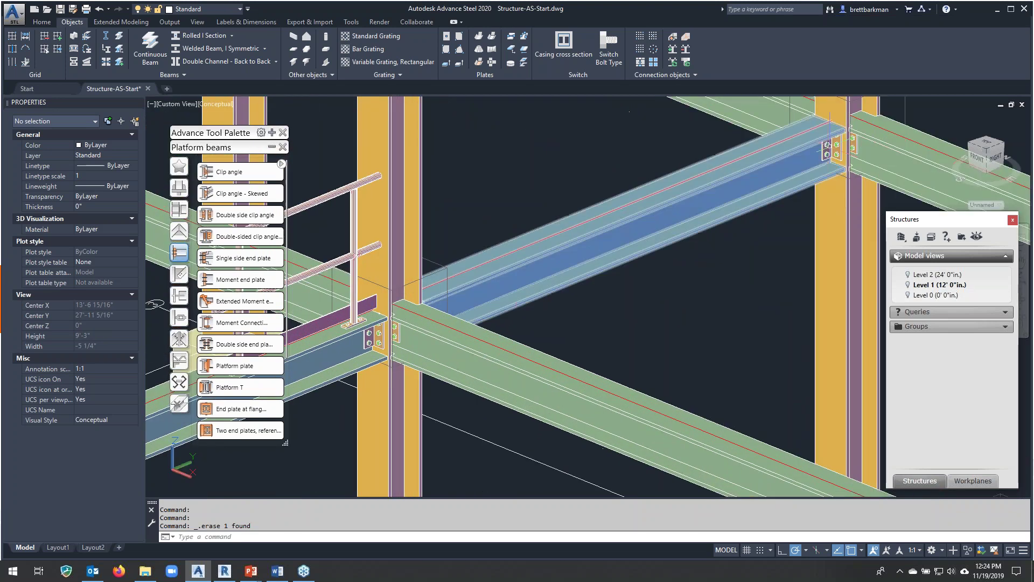
left_click(549, 265)
scroll(637, 301, "down", 2)
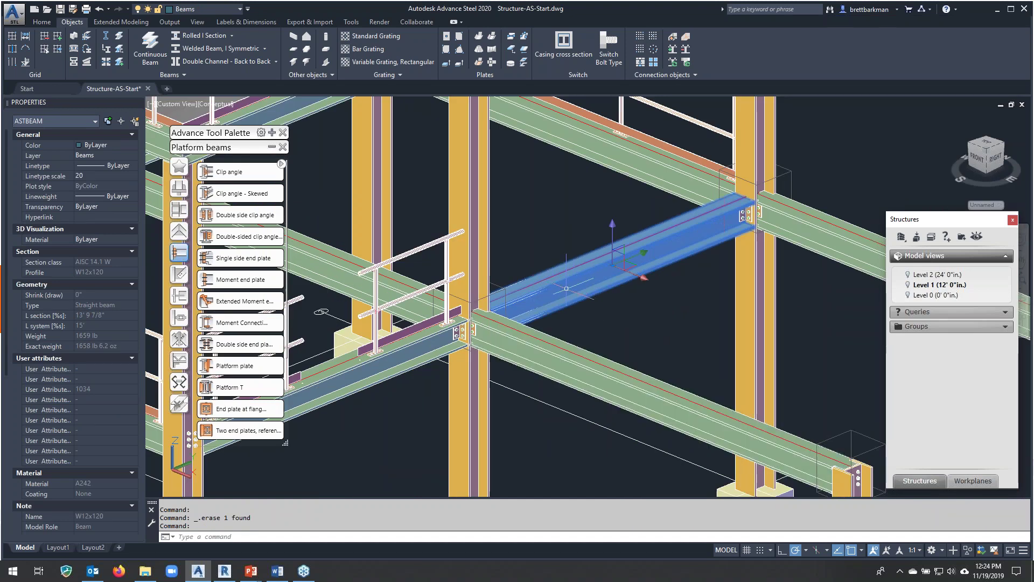
left_click(272, 147)
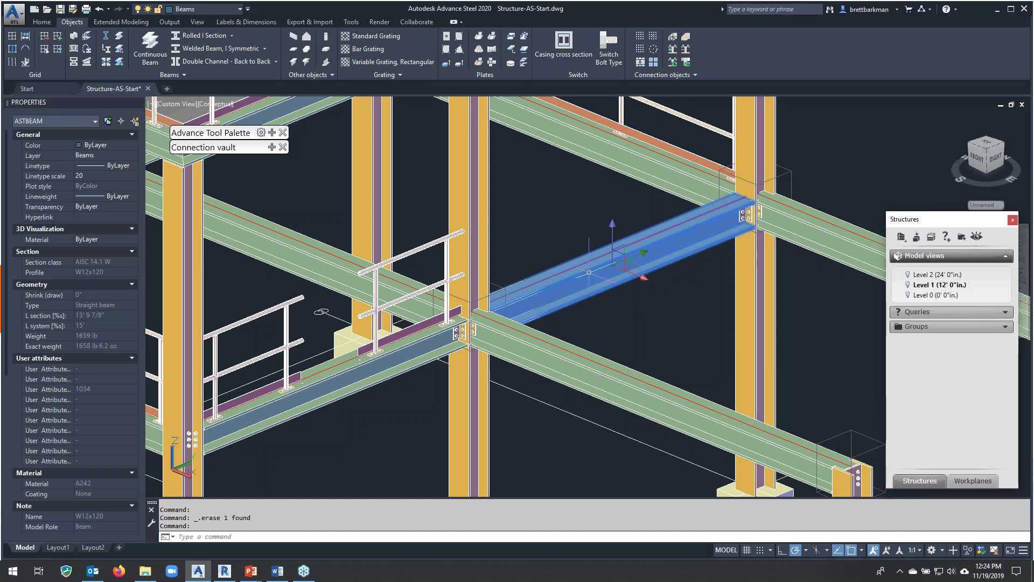
scroll(500, 246, "down", 4)
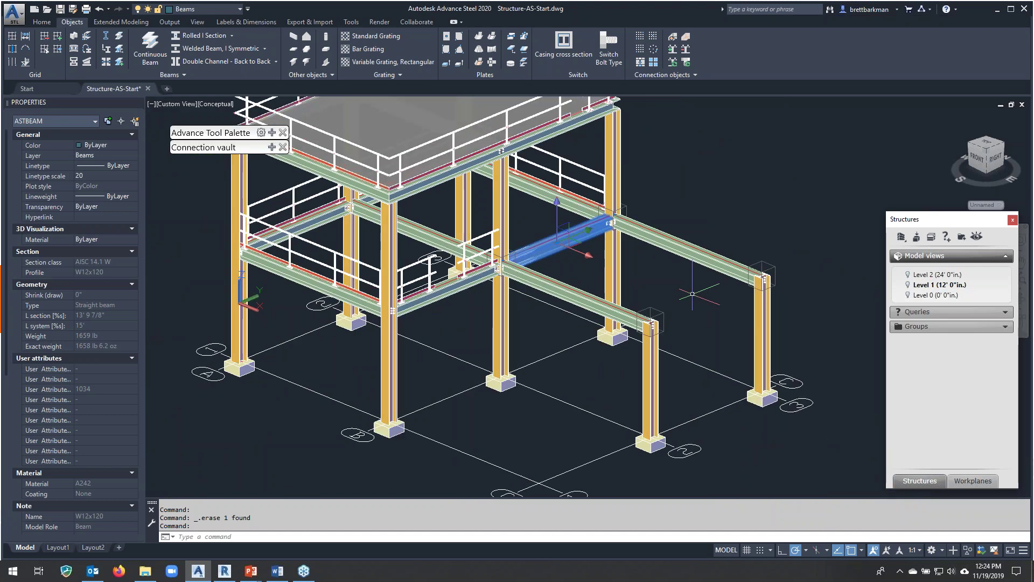
middle_click_drag(699, 292, 654, 231)
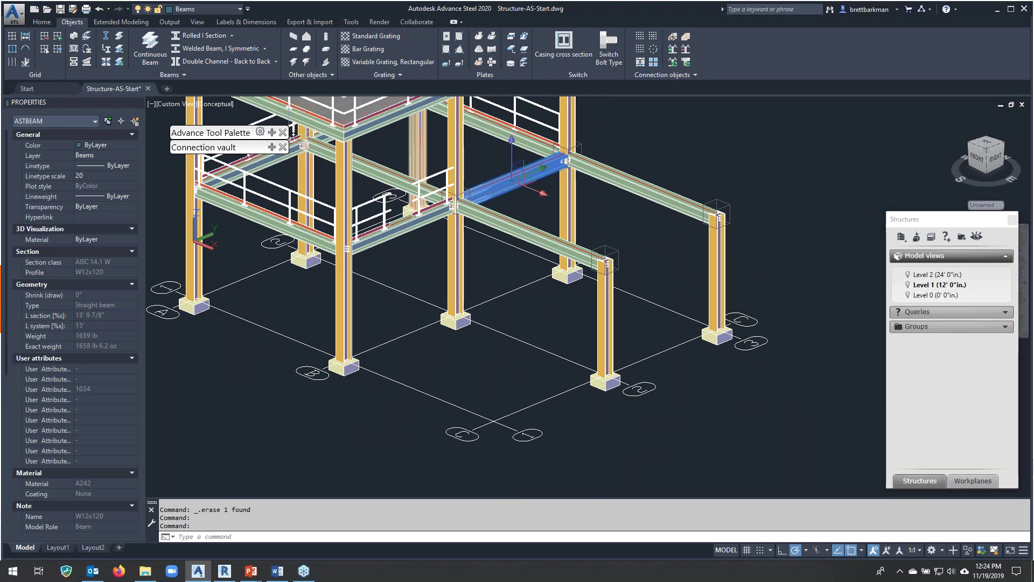
left_click(177, 175)
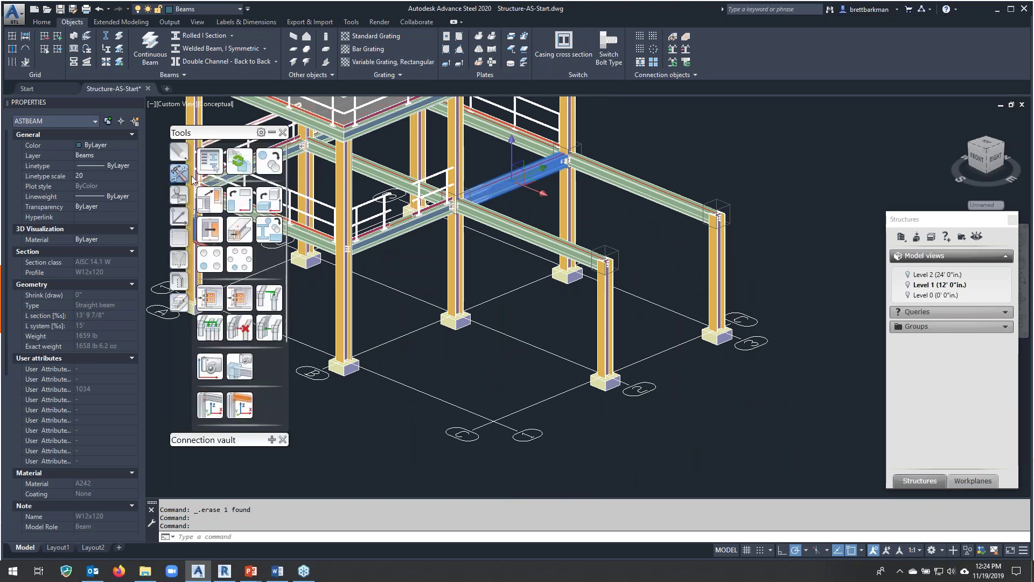
left_click(271, 159)
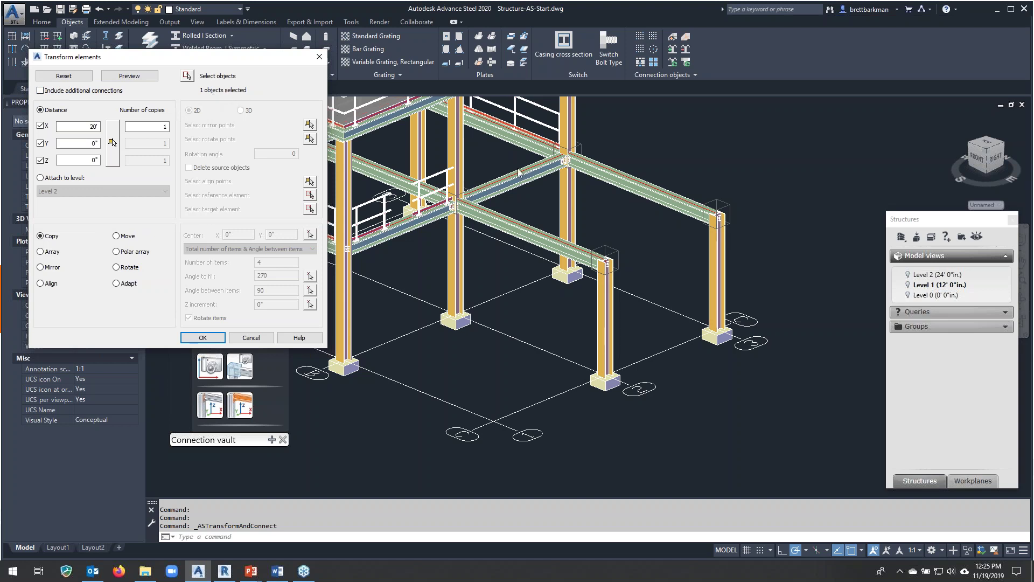
Include additional connections in the transform and set two copies, picking the 20' X distance from column B-2 to column C-2.
left_click(40, 90)
double_click(156, 125)
left_click(112, 143)
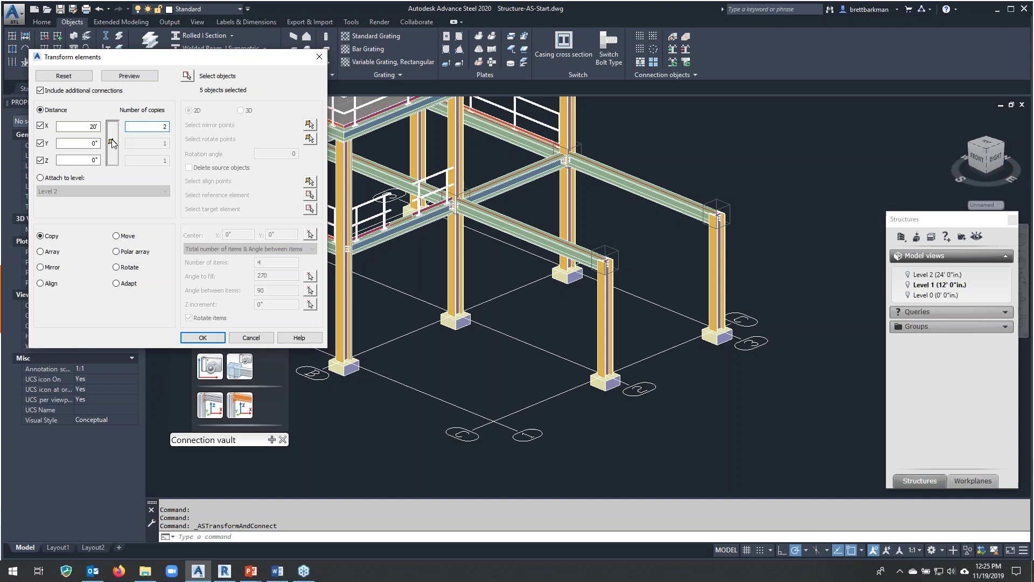
left_click(455, 314)
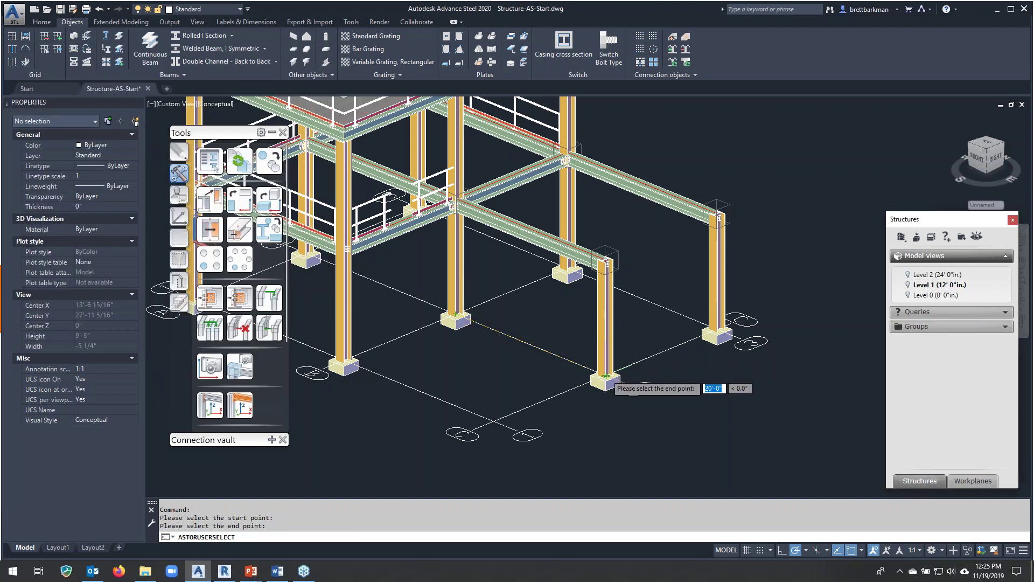
left_click(606, 376)
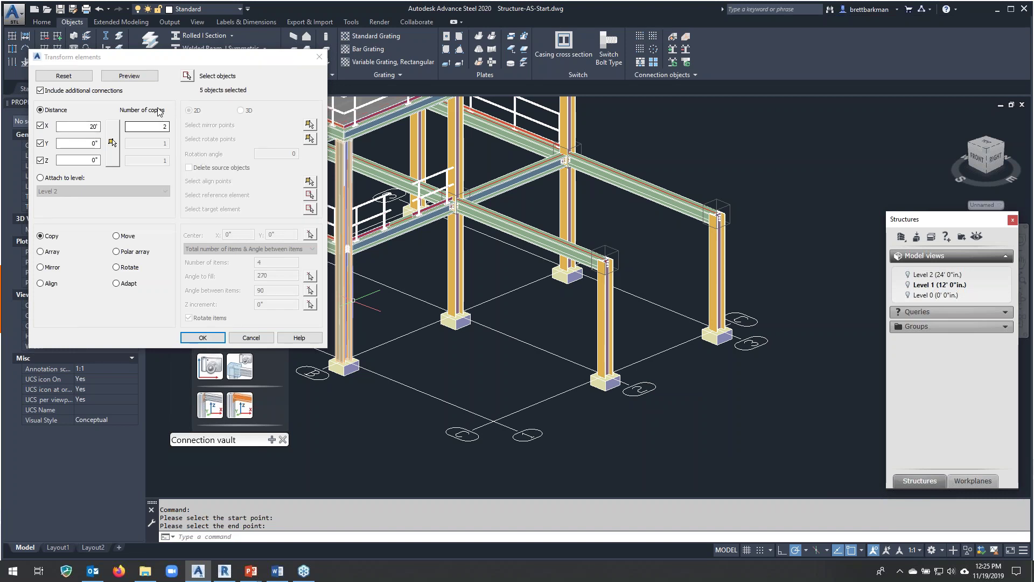
Preview the beam transform with two copies, resolving the requested corresponding entity, and return to the transform settings.
left_click(130, 76)
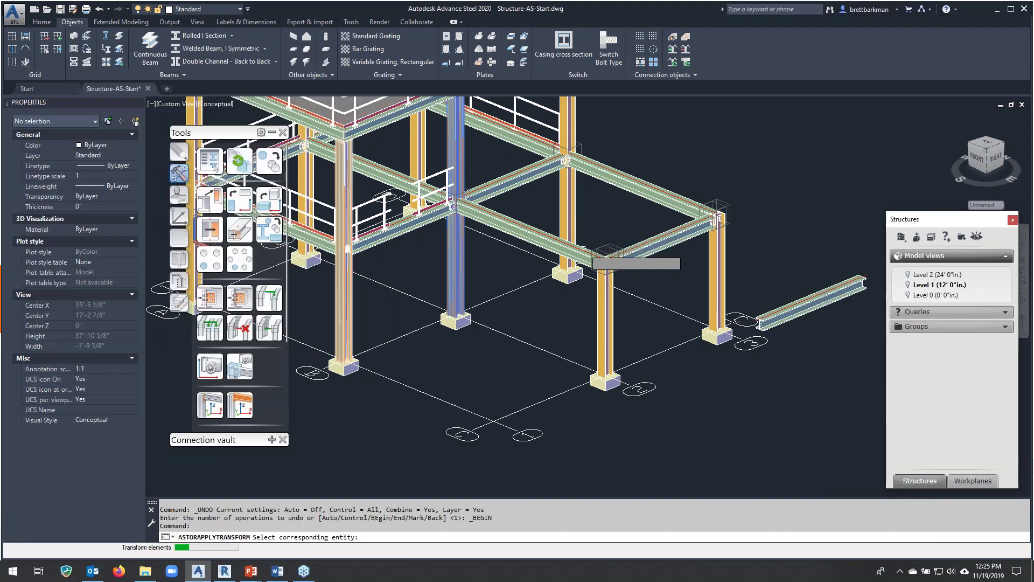
middle_click_drag(705, 154, 677, 177)
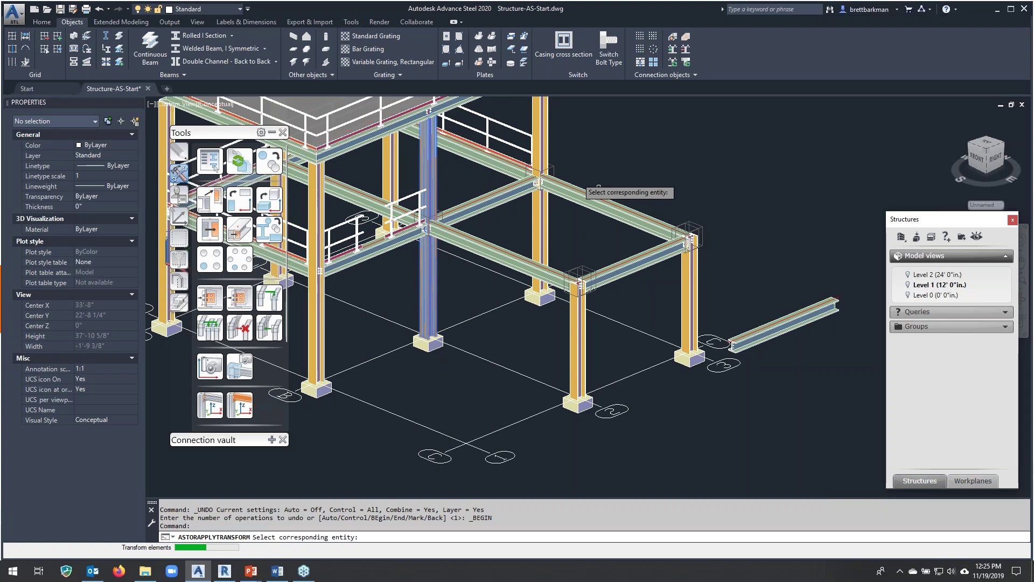
left_click(542, 234)
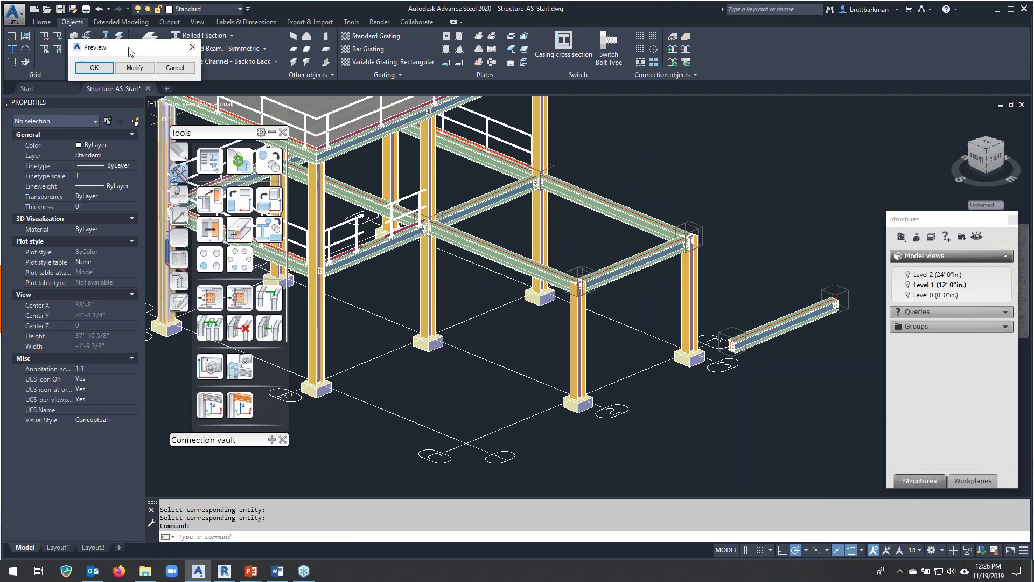
left_click_drag(103, 47, 467, 177)
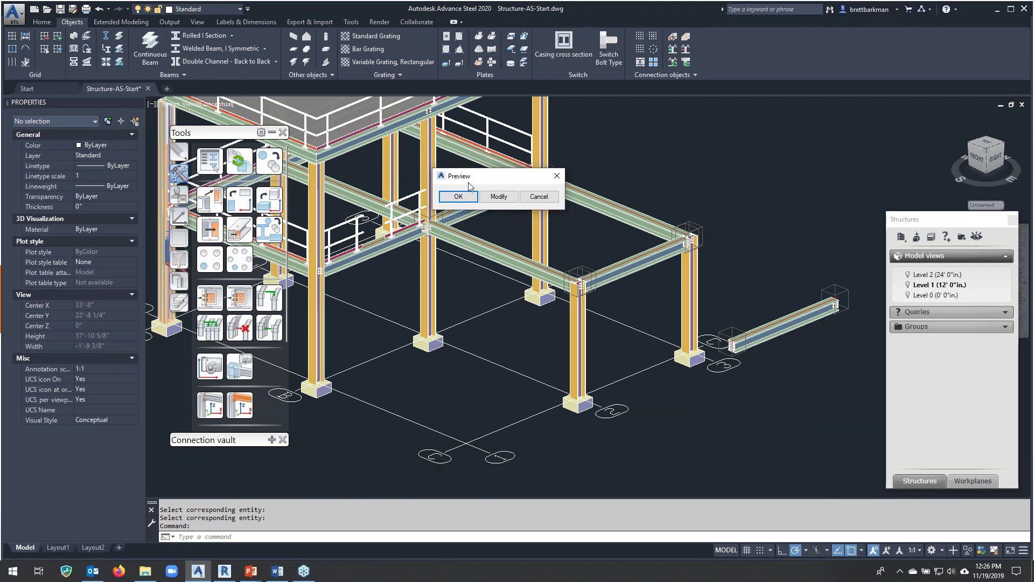
left_click_drag(468, 176, 103, 68)
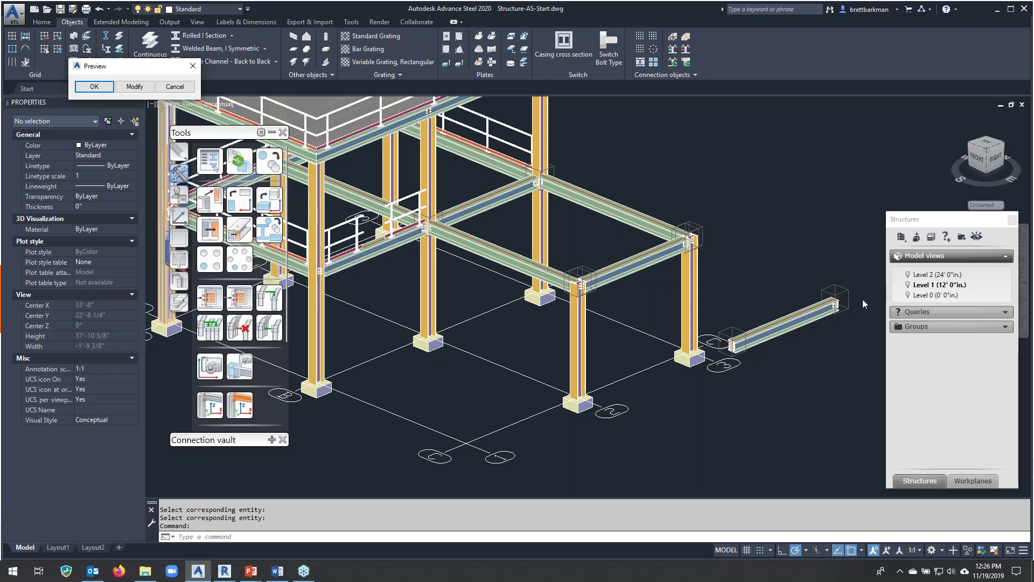
left_click(136, 88)
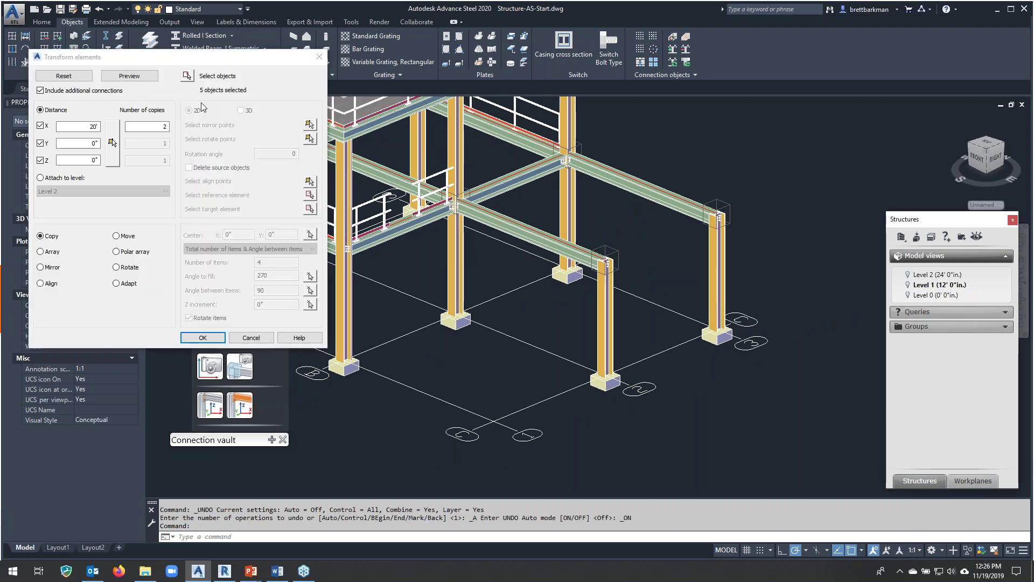
Set the number of copies to 1, preview the transform, and accept the copied beam with its connections on gridline C.
double_click(155, 127)
type("1")
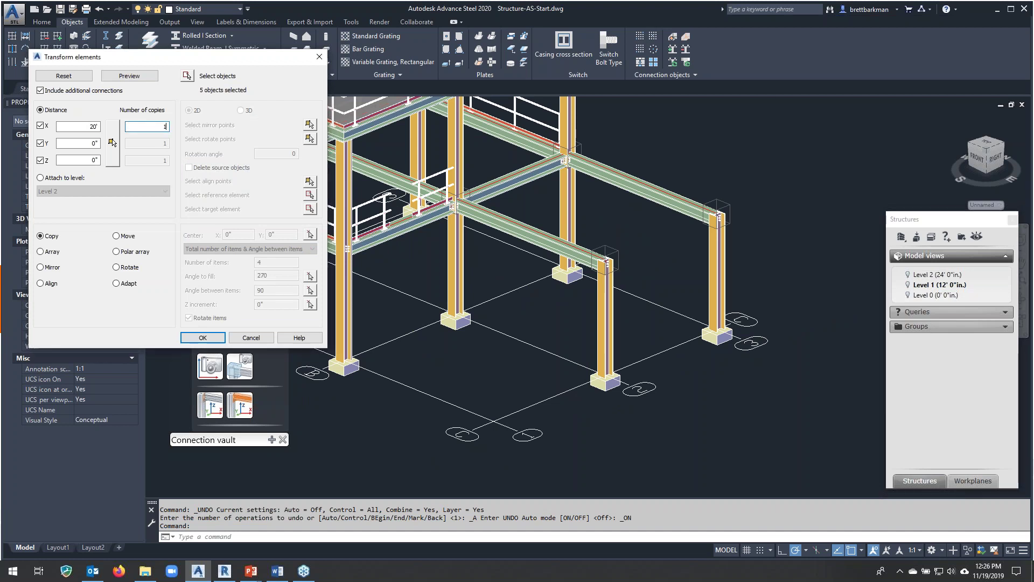
left_click(129, 77)
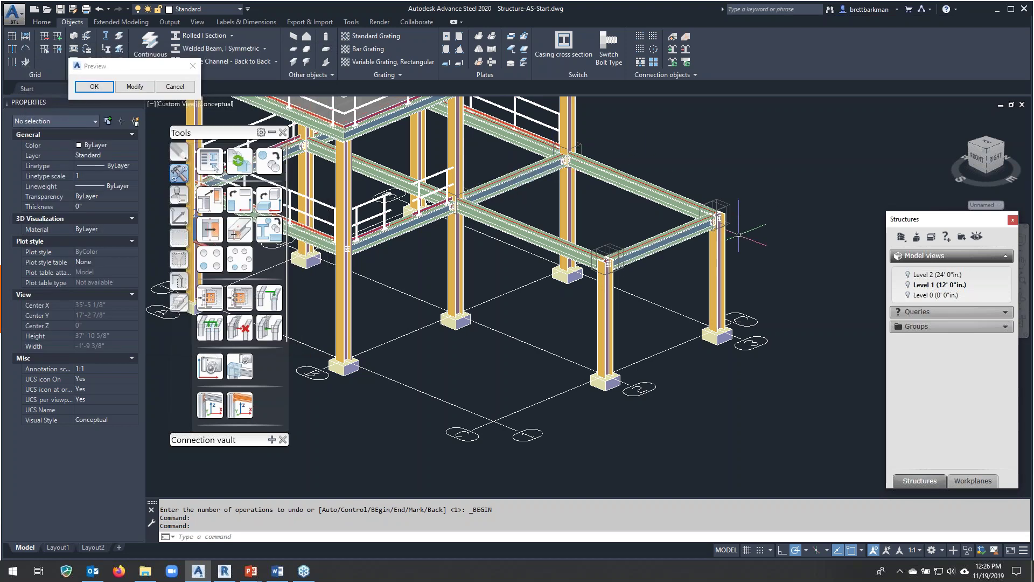
left_click(93, 87)
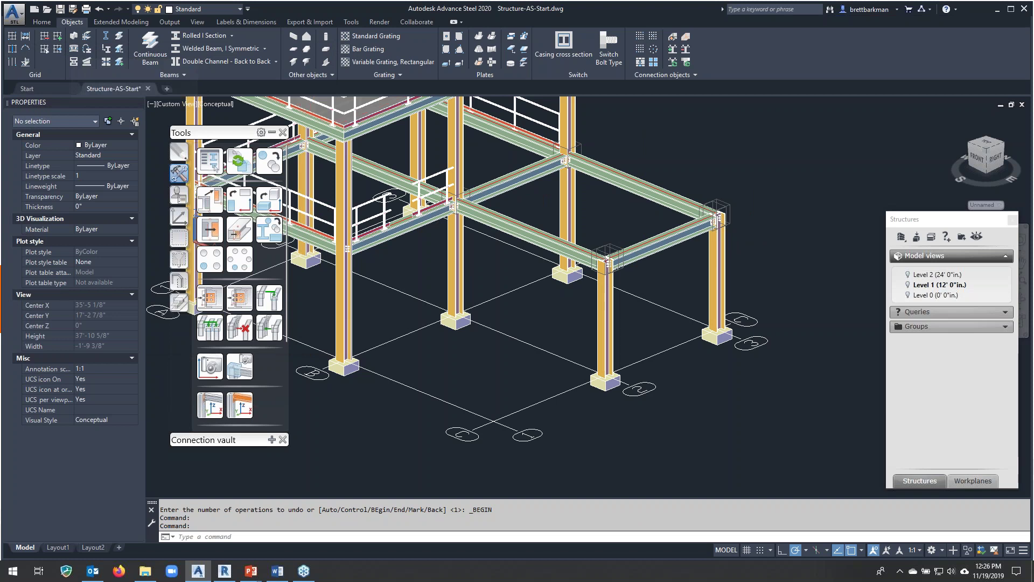
Examine the copied gridline C beam, its clip angle connections at columns C-2 and C-3, and the overall extended structure.
scroll(732, 204, "up", 3)
scroll(732, 204, "up", 5)
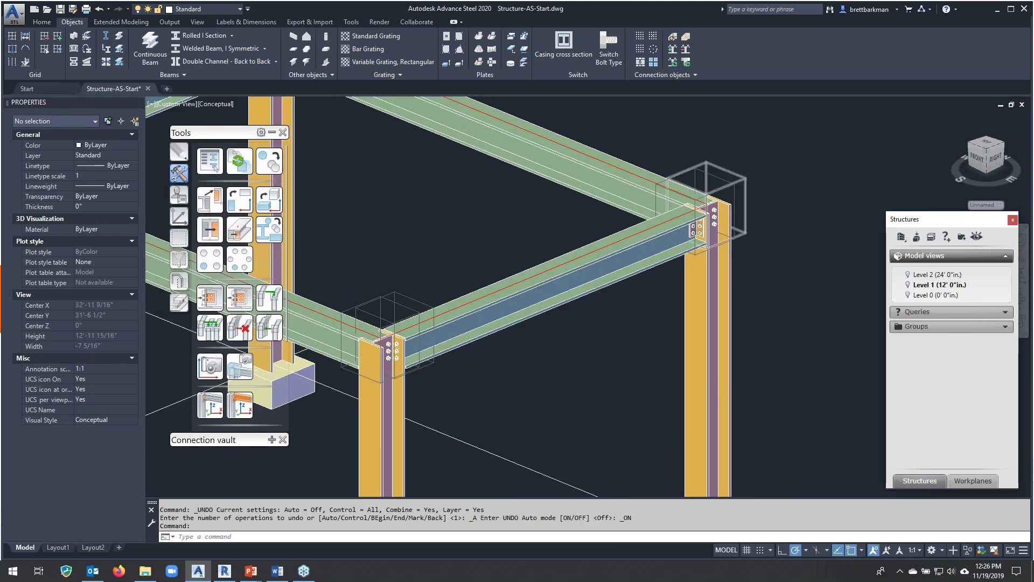
scroll(707, 228, "up", 3)
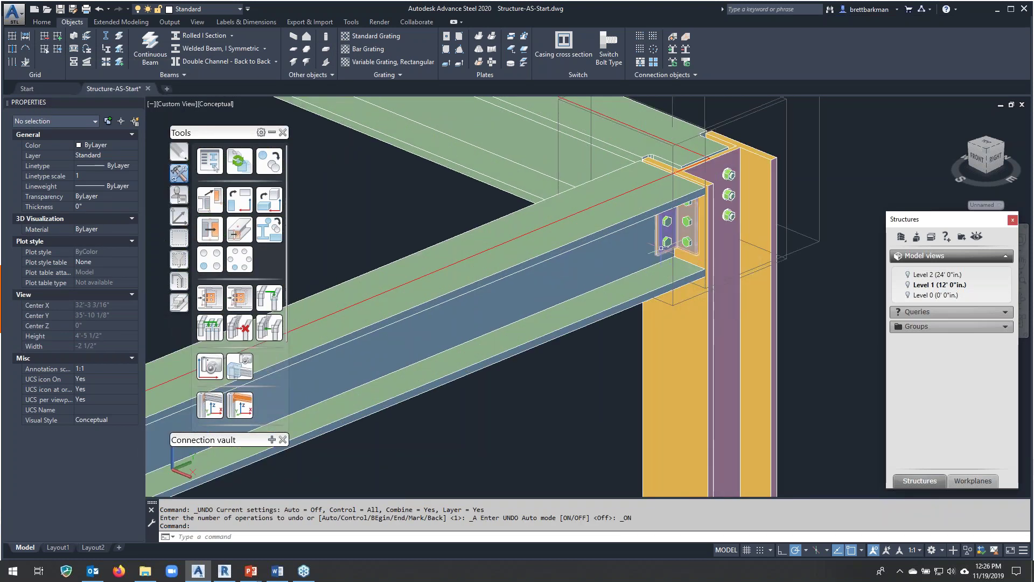
scroll(661, 248, "down", 5)
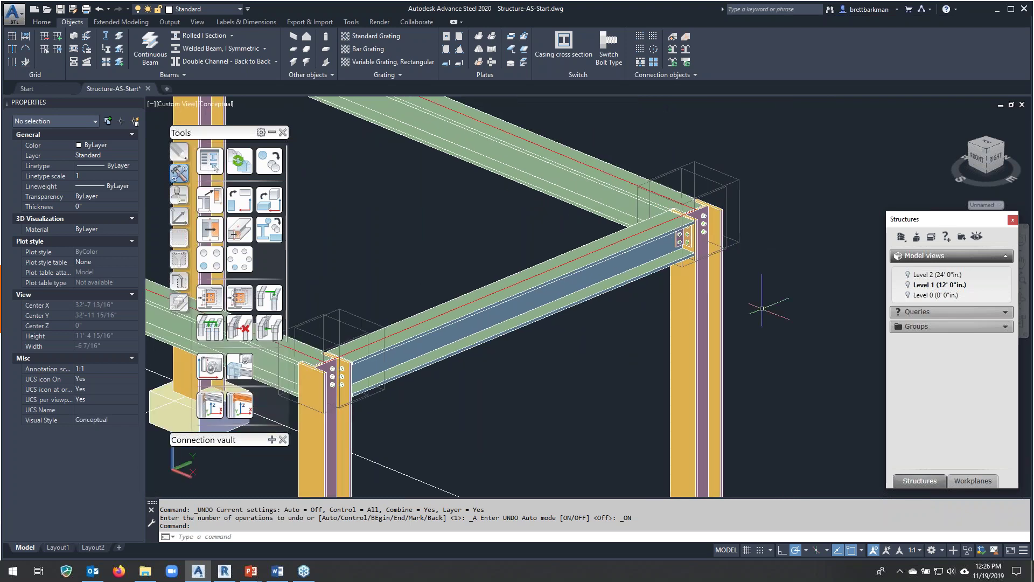
scroll(762, 307, "down", 5)
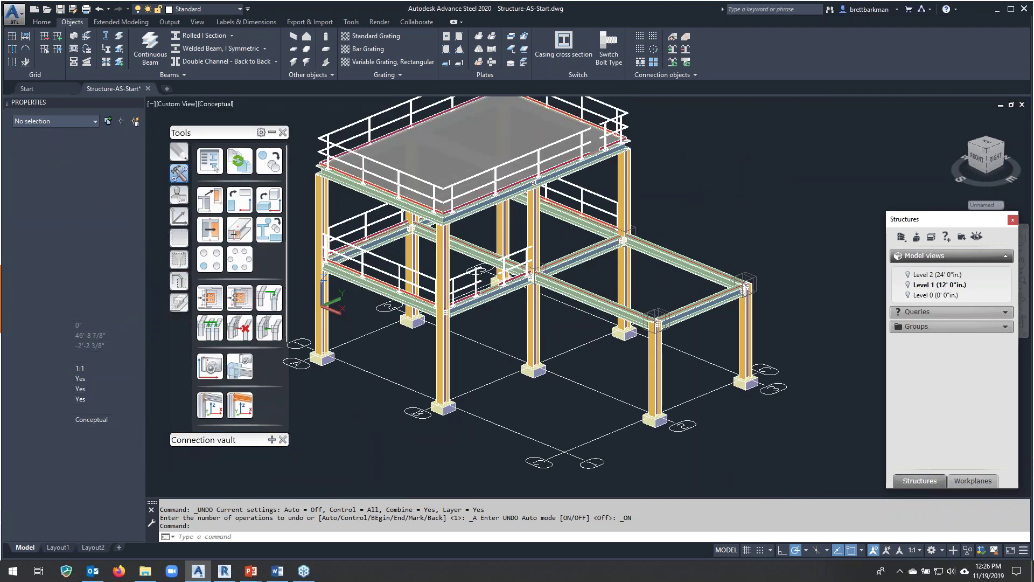
middle_click_drag(374, 206, 401, 213)
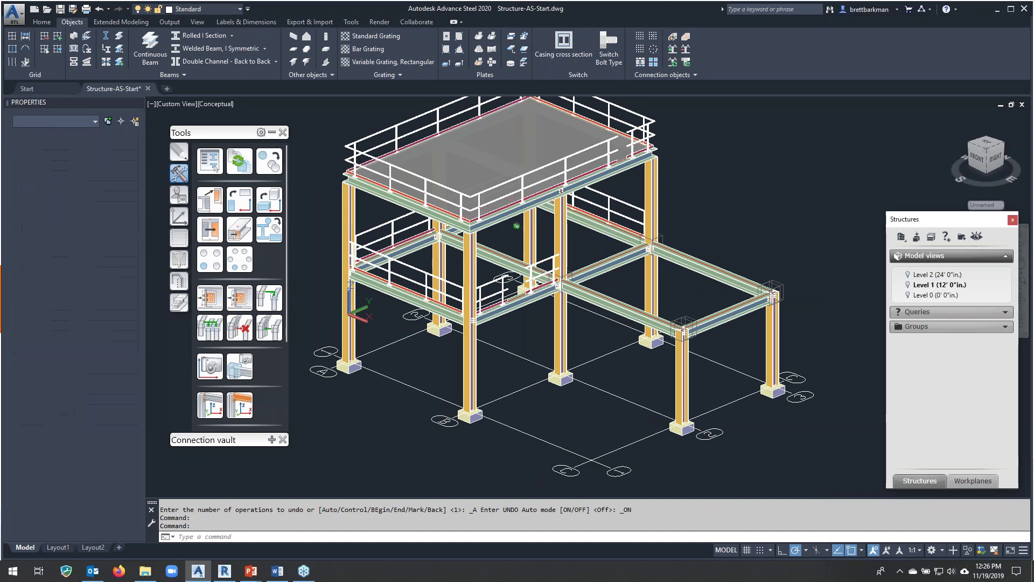
middle_click_drag(516, 226, 841, 274, "shift")
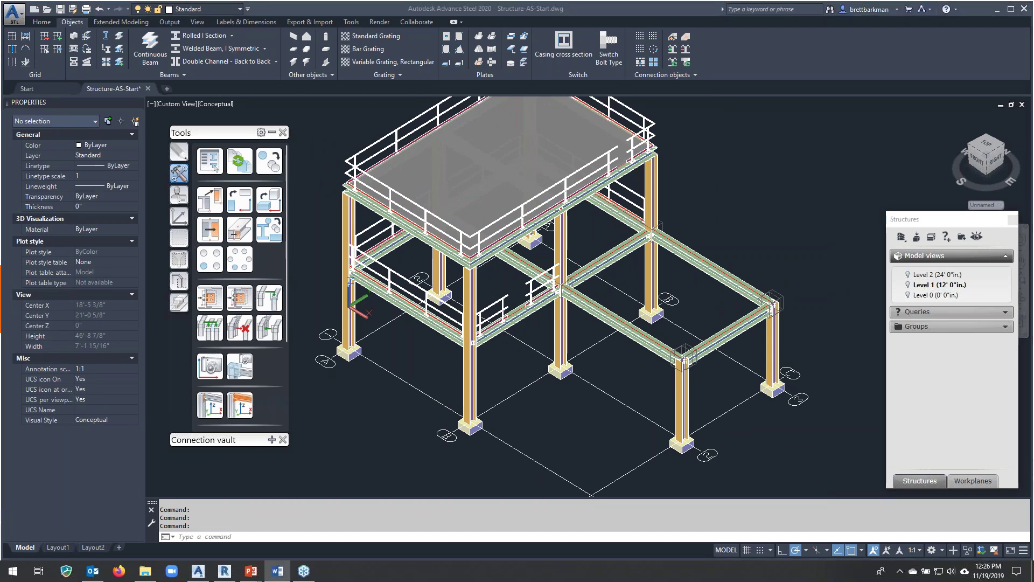
left_click(271, 133)
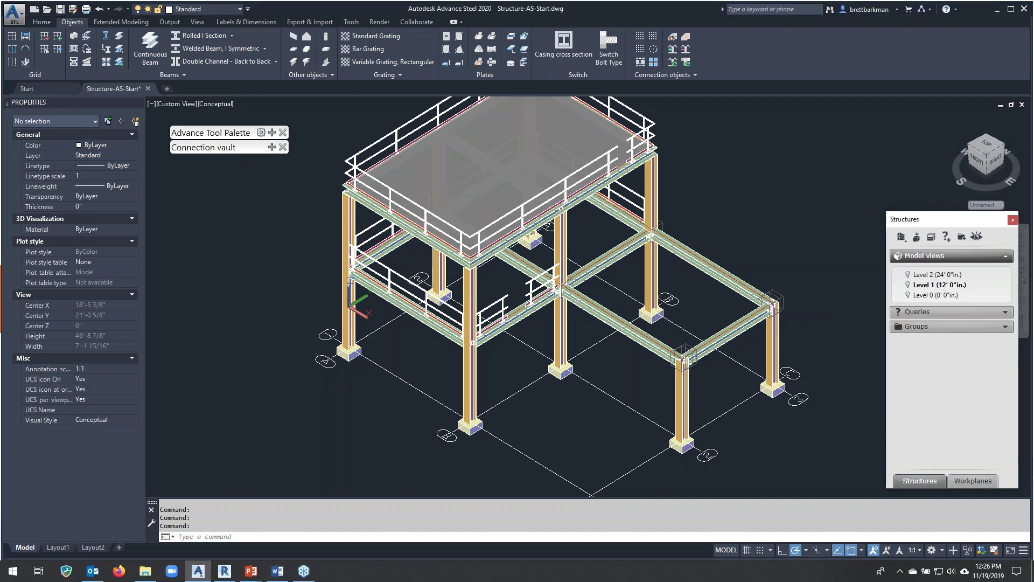
middle_click_drag(533, 358, 564, 318, "shift")
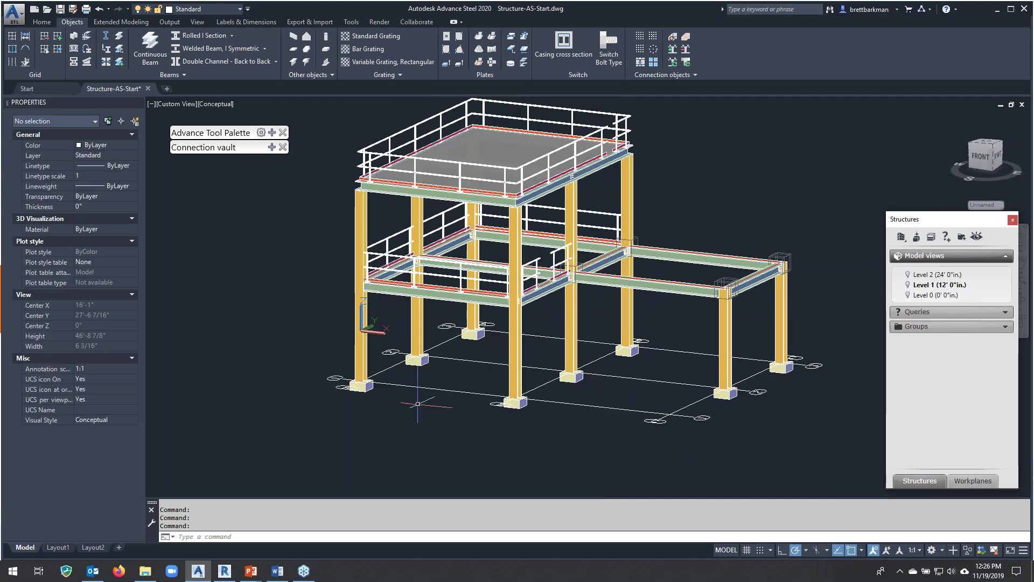
Add a Base plate connection to the foot of column A-1 without selecting an additional concrete object.
scroll(356, 389, "up", 2)
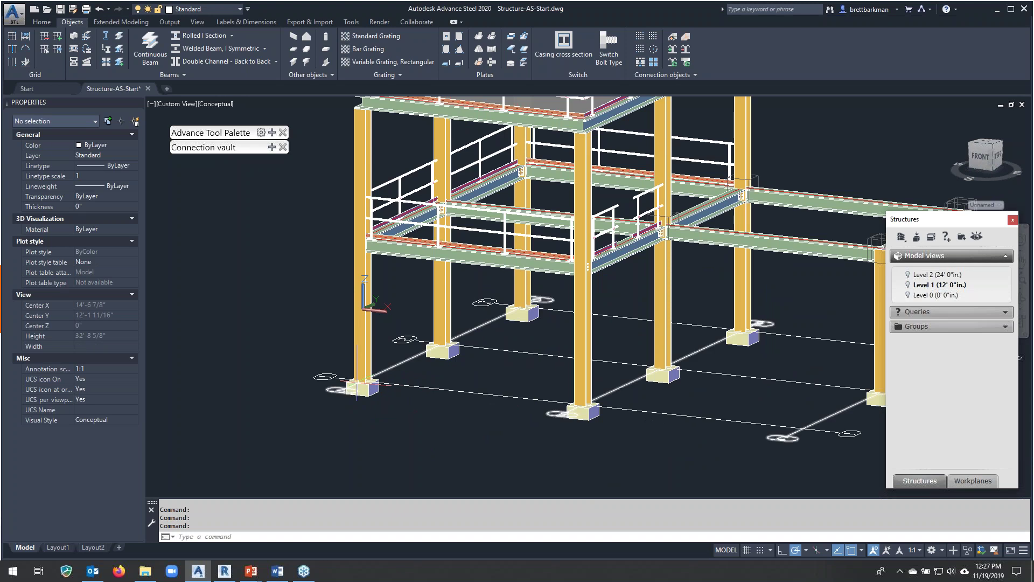
scroll(356, 390, "up", 3)
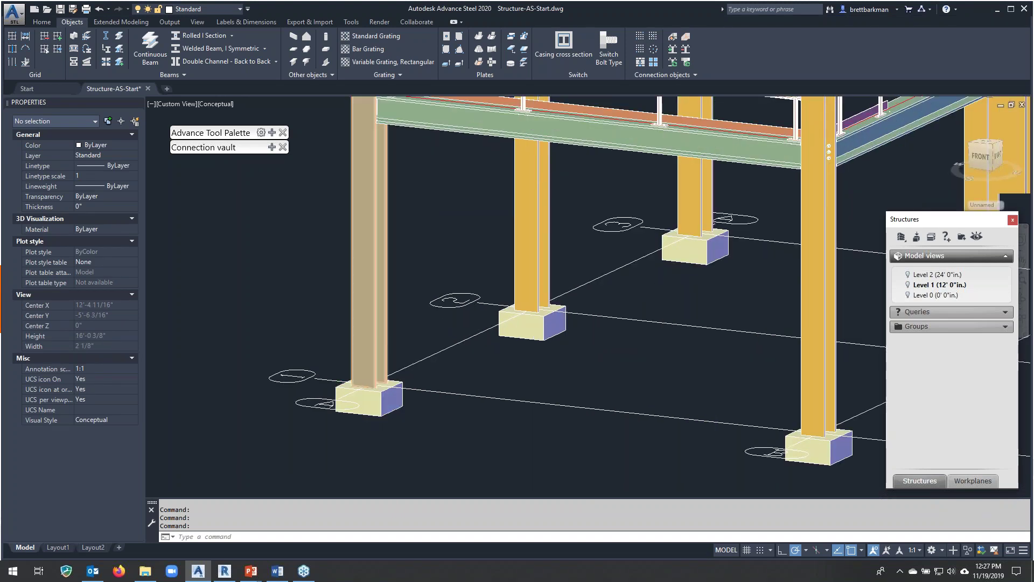
scroll(355, 384, "up", 2)
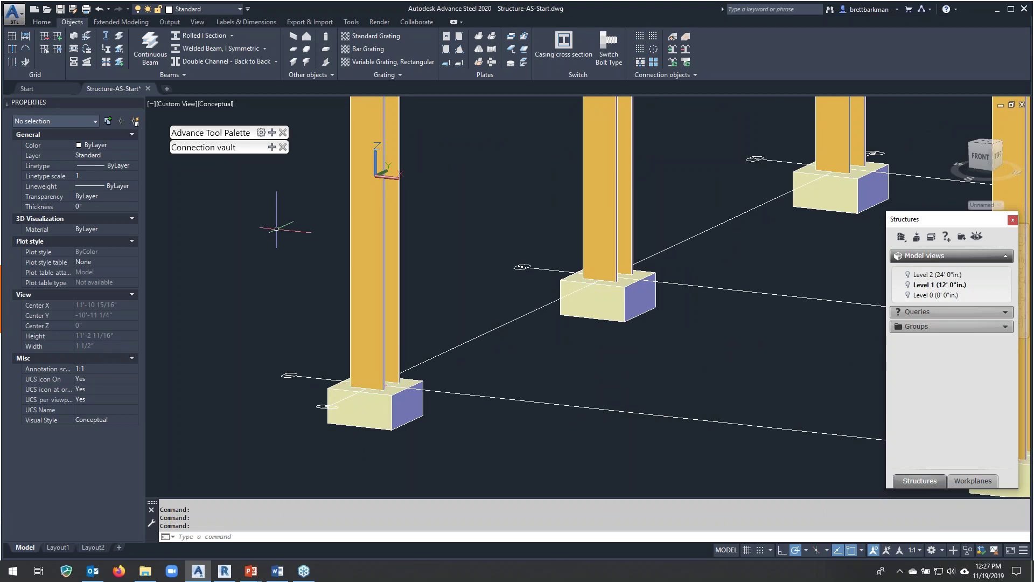
mouse_move(273, 150)
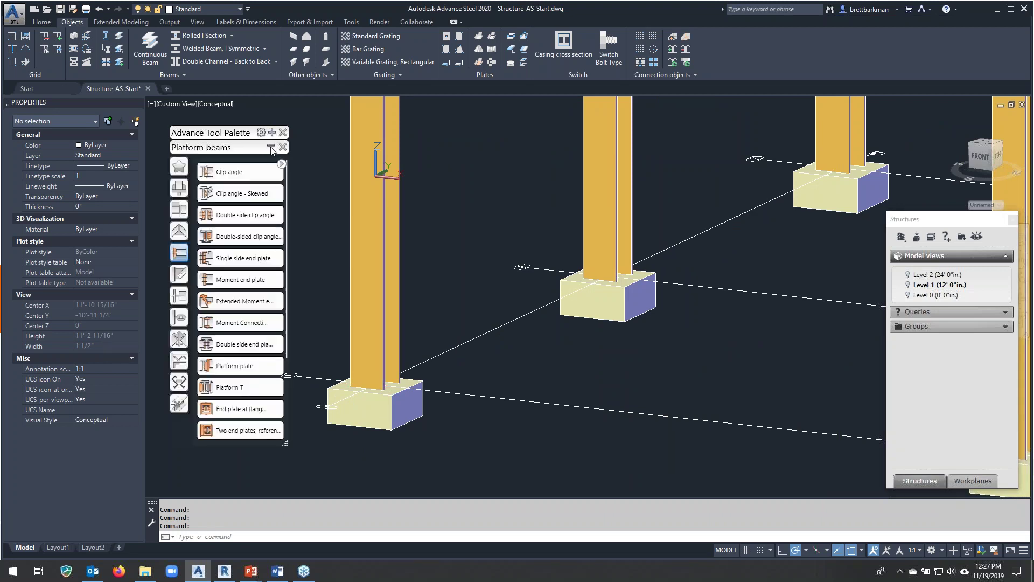
left_click(179, 187)
left_click(228, 172)
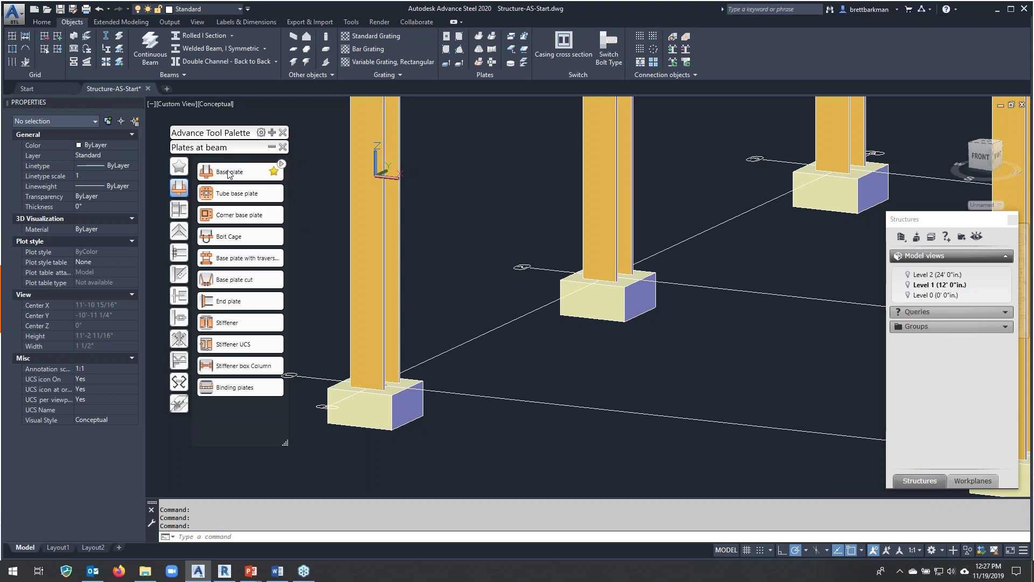
left_click(362, 340)
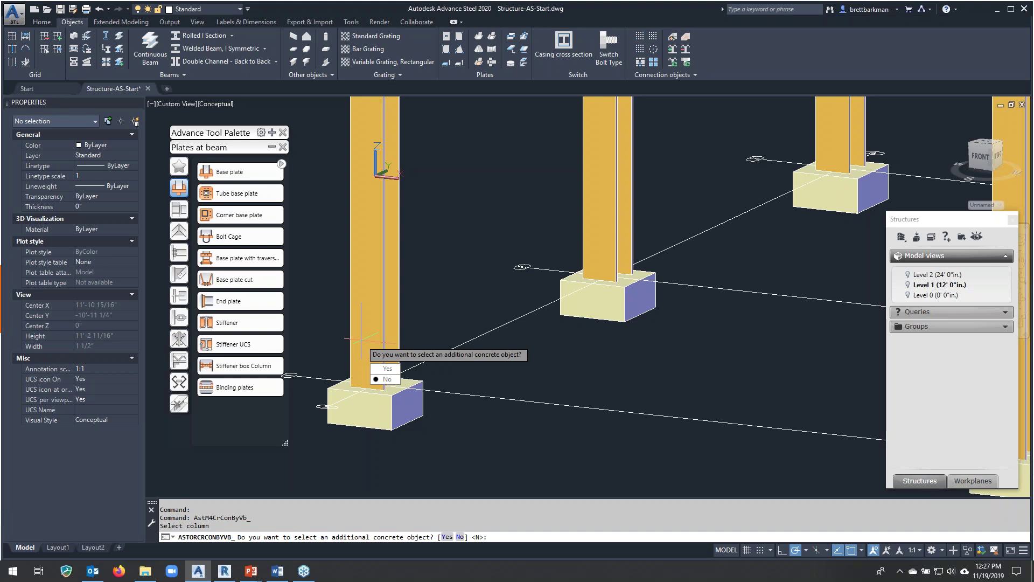
key("Return")
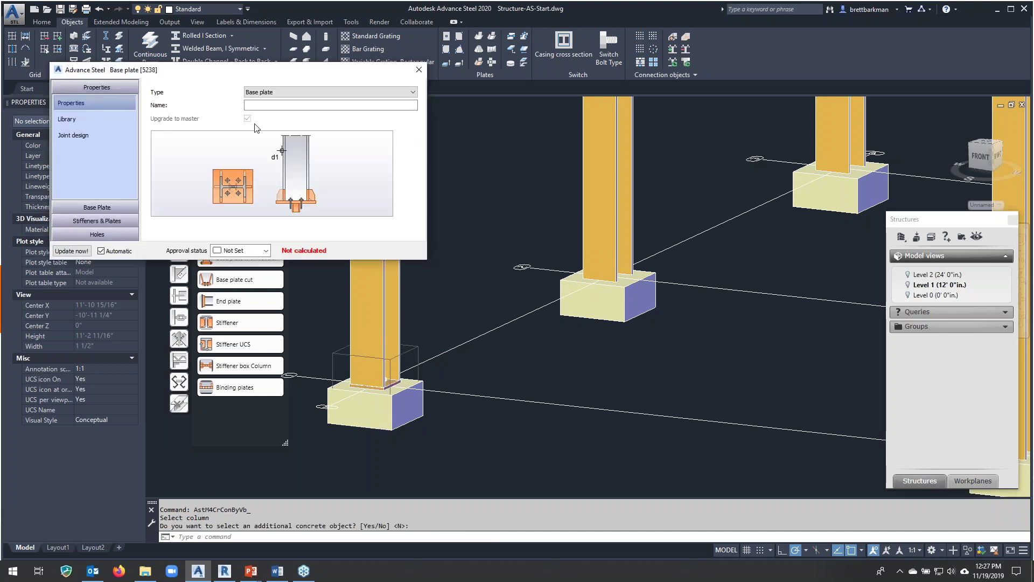
Review the base plate layout settings and close the connection's properties.
left_click(96, 207)
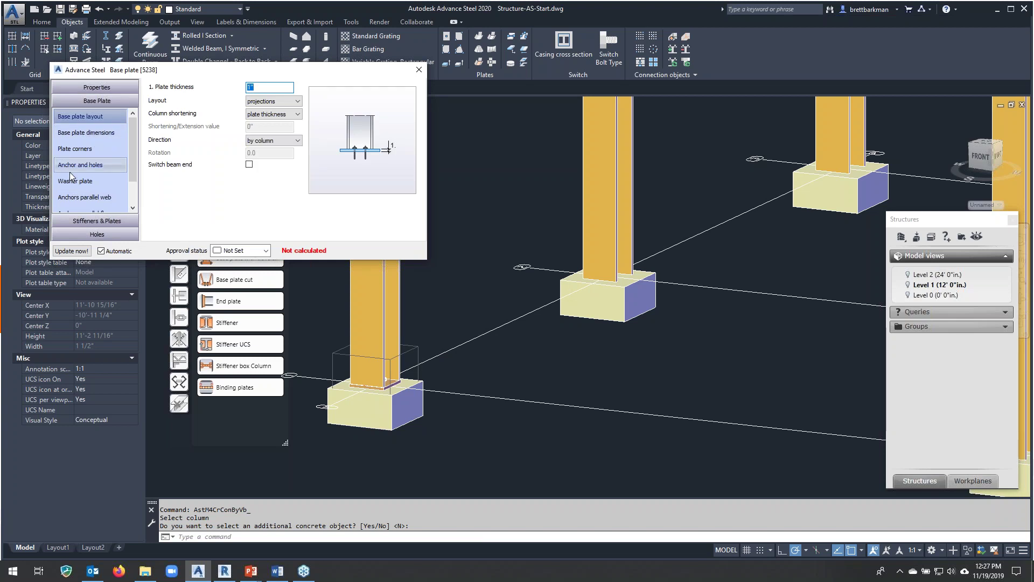
left_click(82, 87)
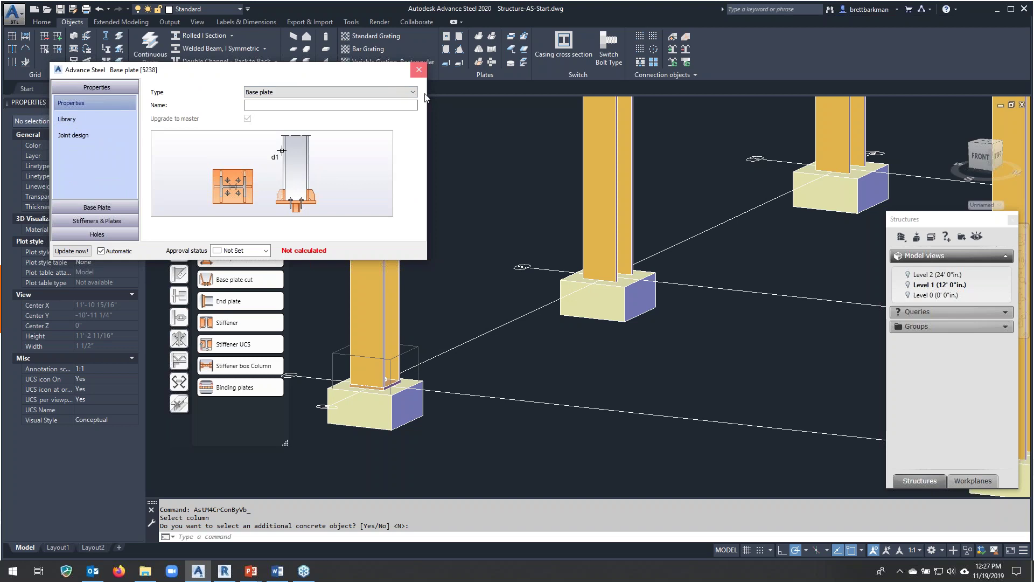
left_click(419, 70)
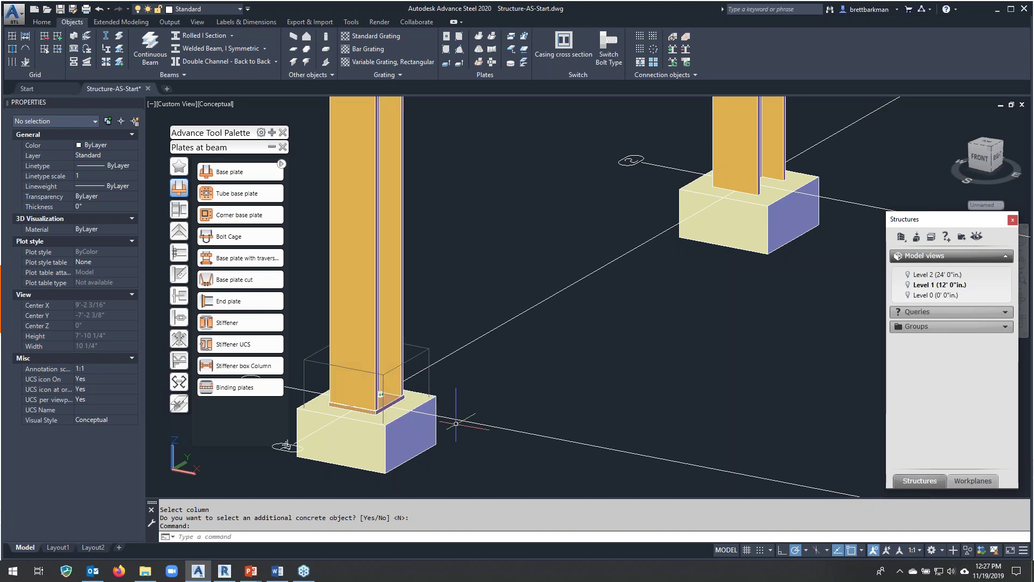
Propagate the base plate joint at column A-1 to the matching columns of the structure.
left_click(429, 358)
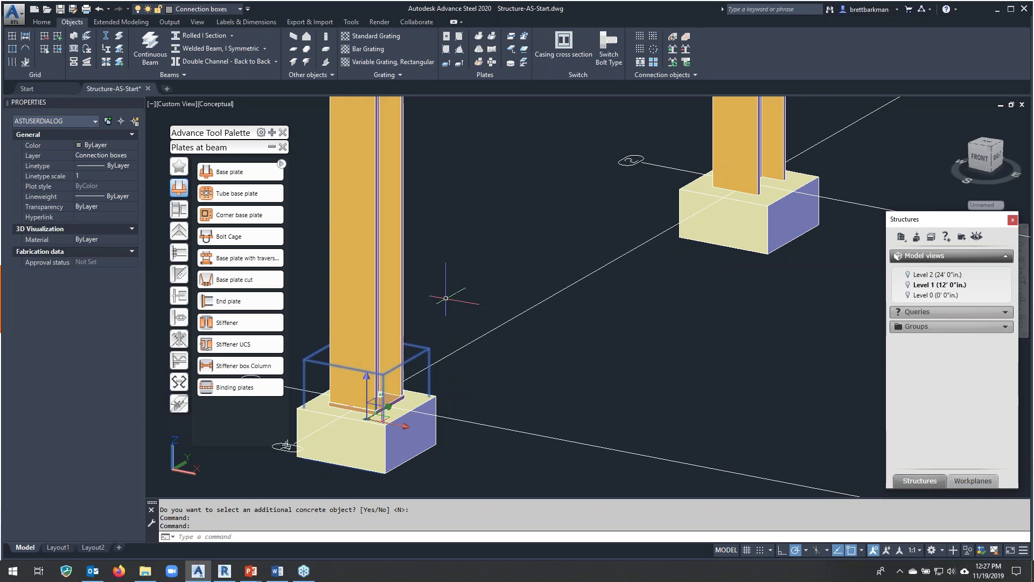
right_click(447, 223)
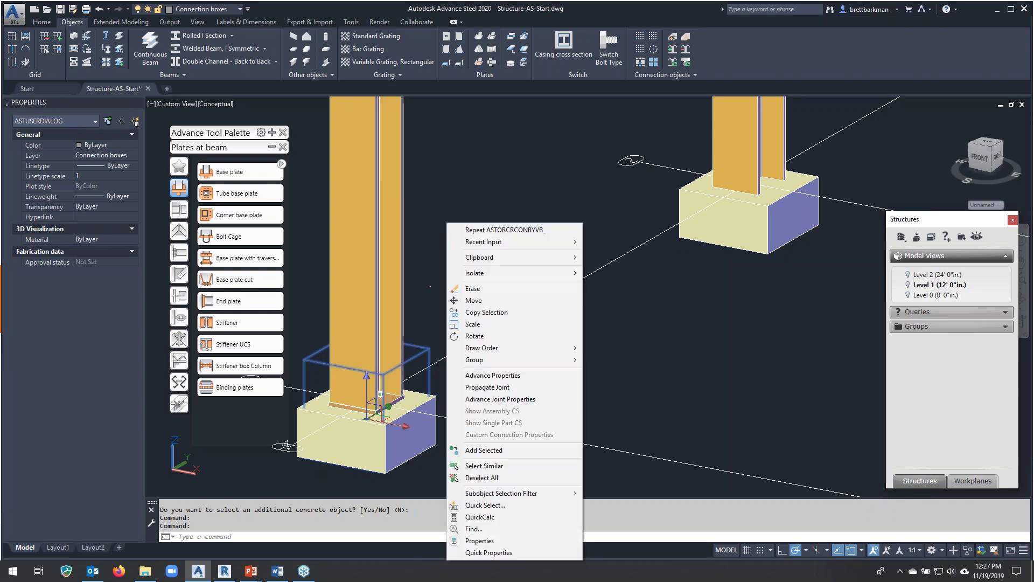
left_click(488, 388)
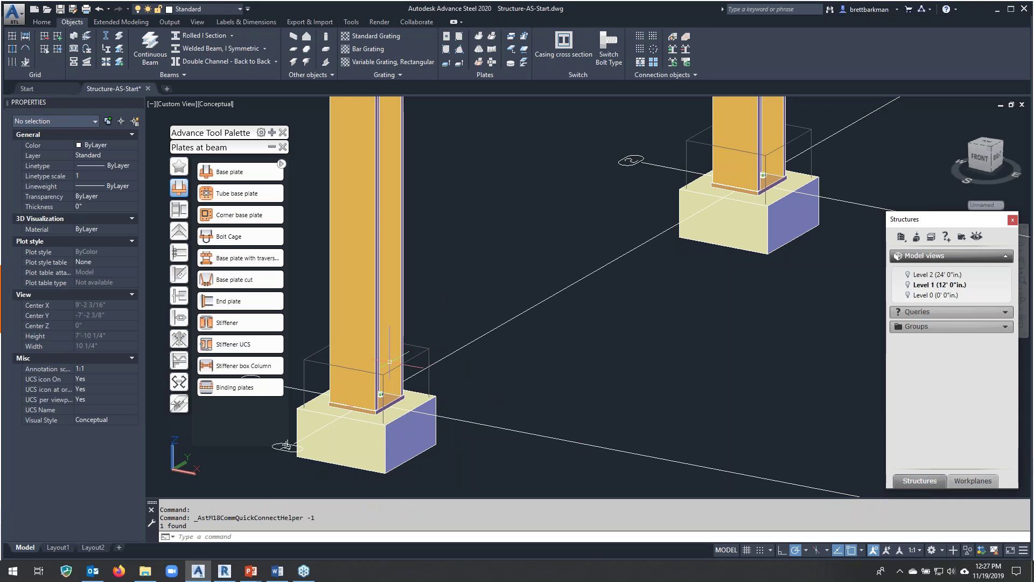
scroll(388, 352, "down", 2)
scroll(402, 358, "down", 5)
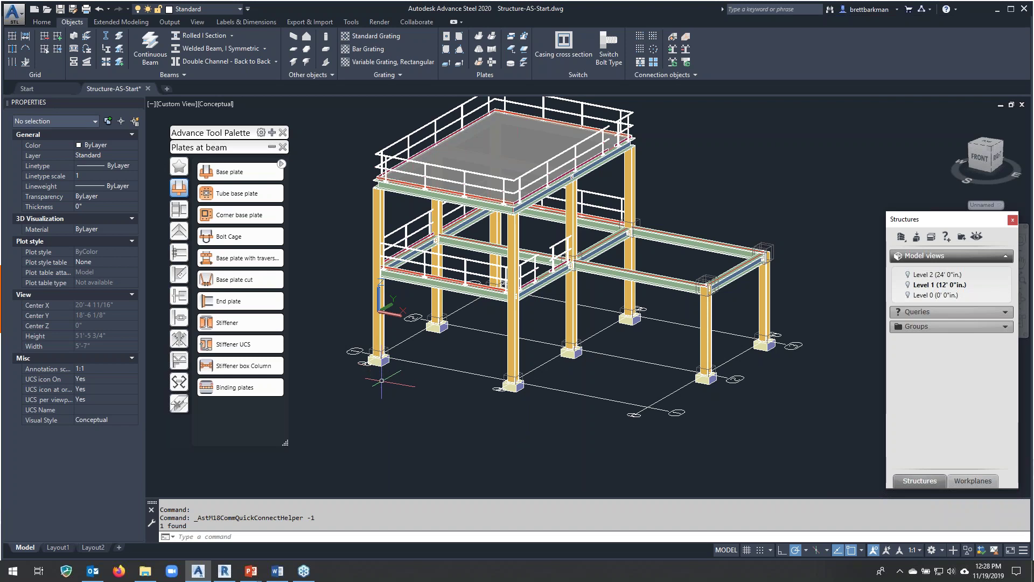
Open the joint group properties of the A-1 base plate and apply a library preset to all propagated base plates.
scroll(371, 350, "up", 3)
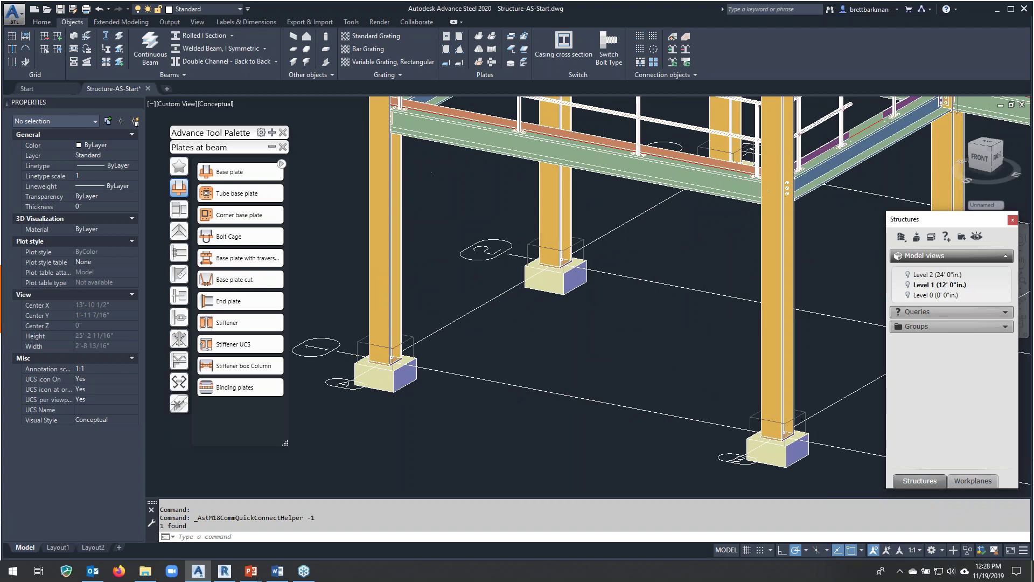
scroll(363, 354, "up", 3)
left_click(502, 302)
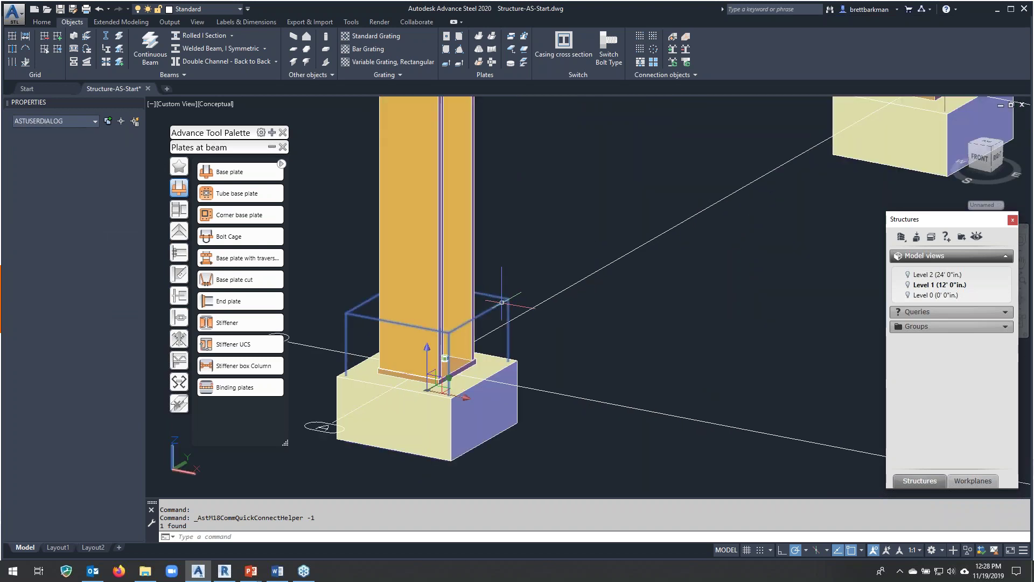
right_click(527, 223)
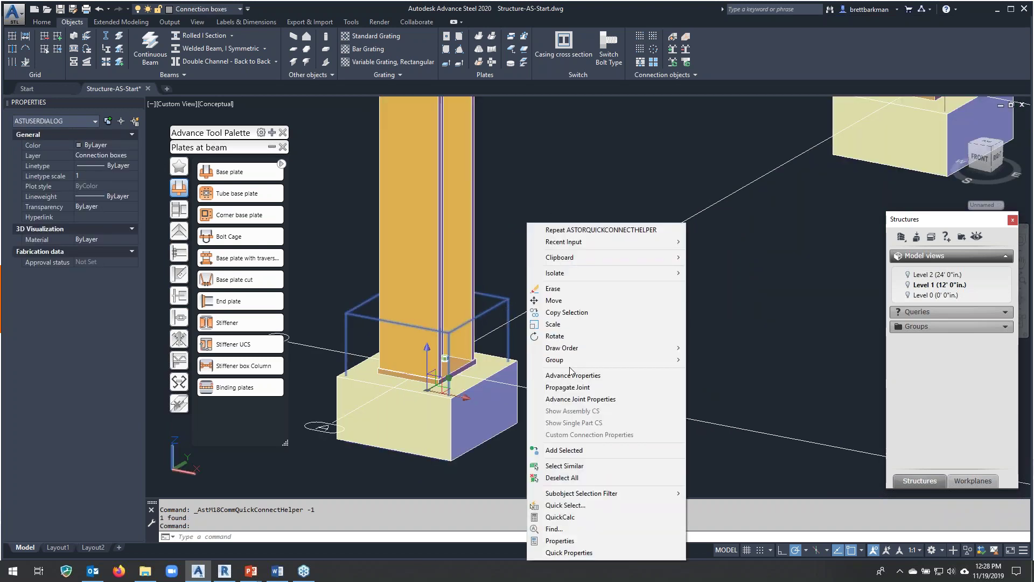
left_click(571, 399)
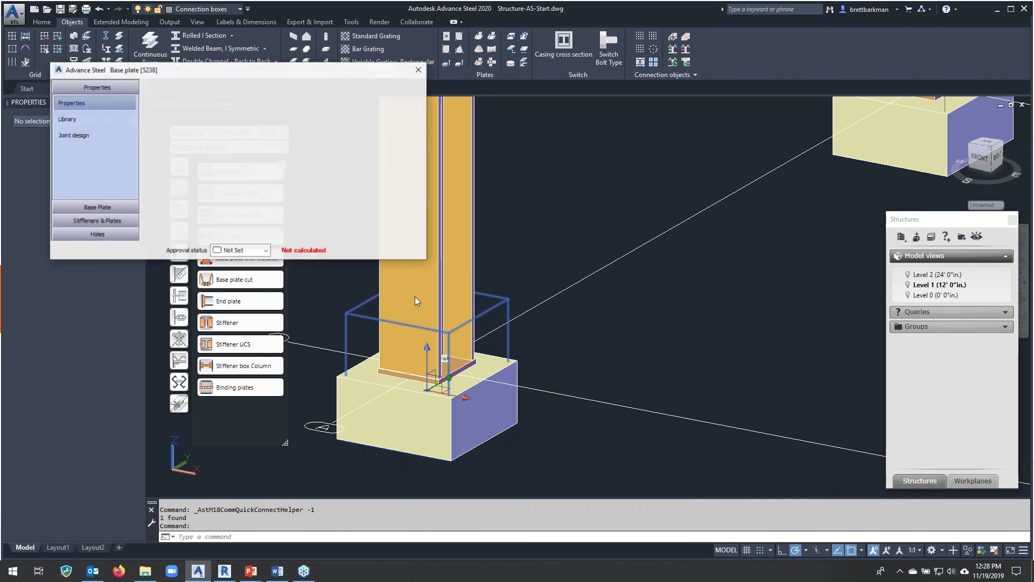
left_click(96, 121)
double_click(335, 128)
double_click(170, 137)
left_click(418, 70)
Examine the base plates at the other column feet and across the whole structure.
scroll(594, 324, "down", 3)
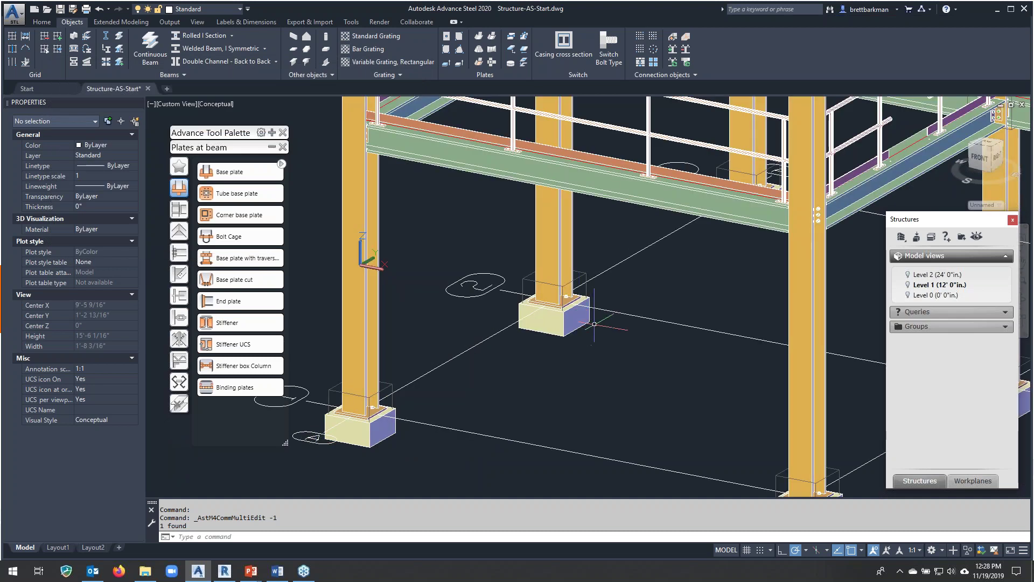
left_click_drag(604, 321, 530, 299)
key("Escape")
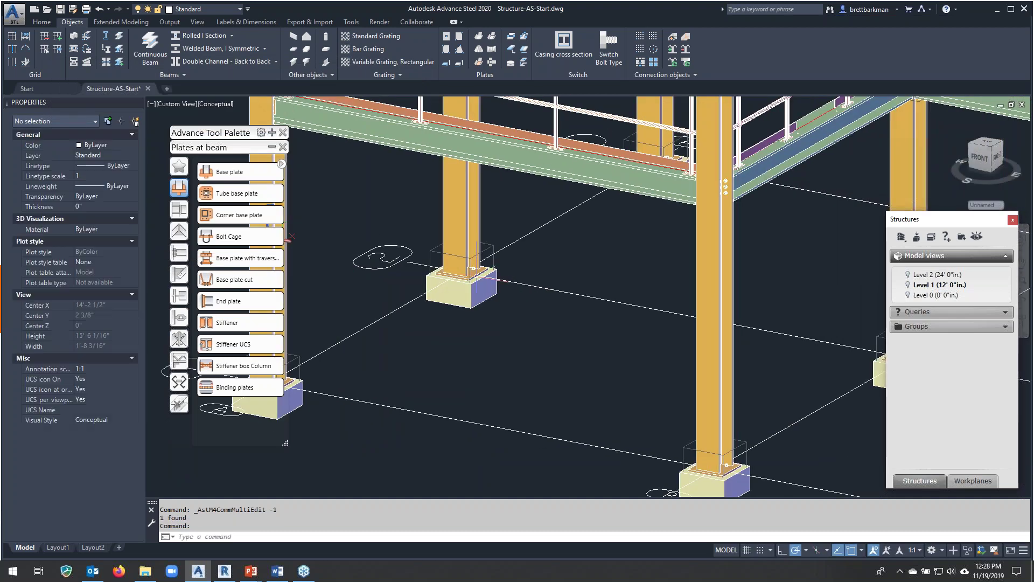
scroll(473, 267, "up", 4)
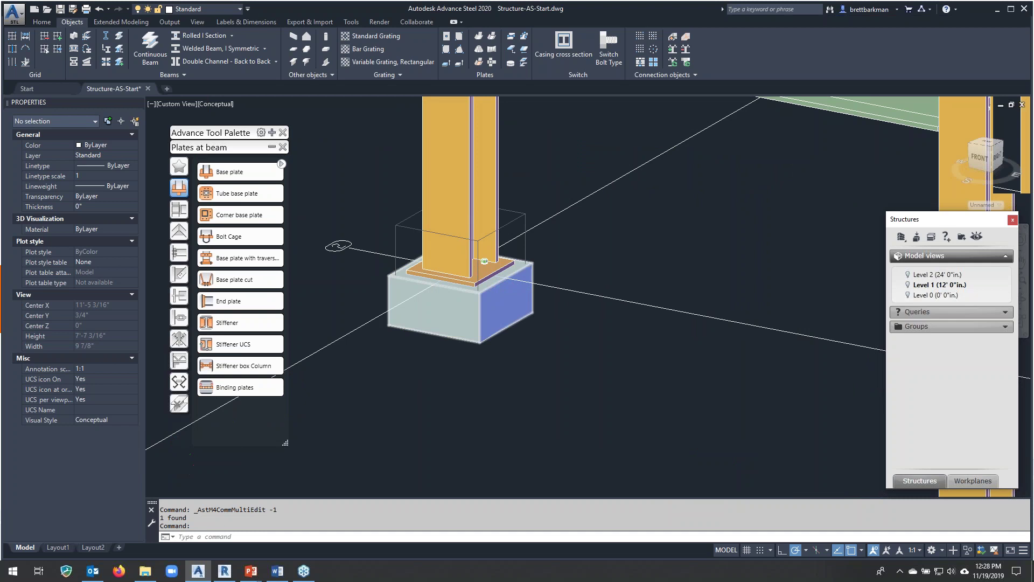
scroll(485, 261, "down", 5)
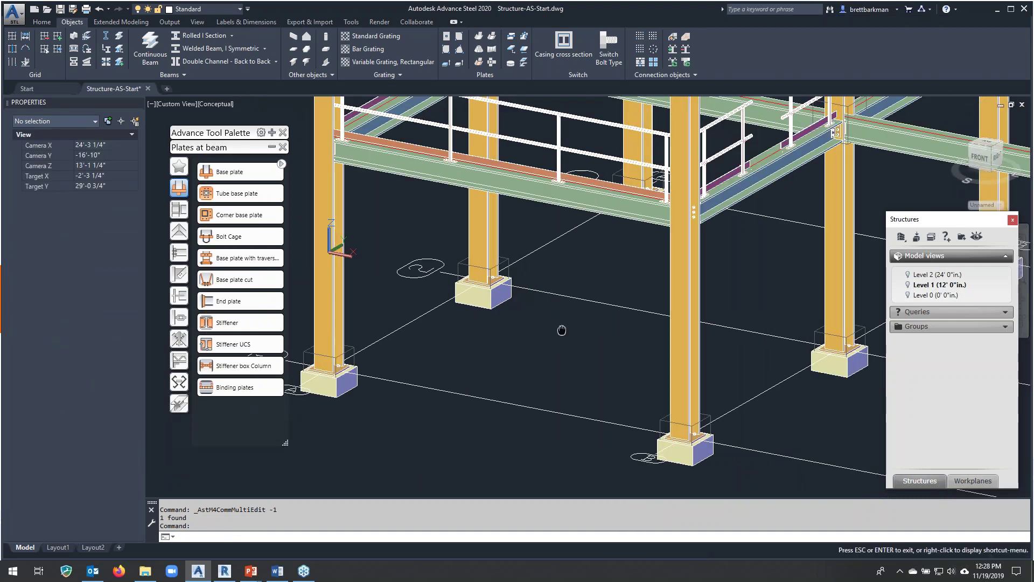
scroll(561, 329, "down", 2)
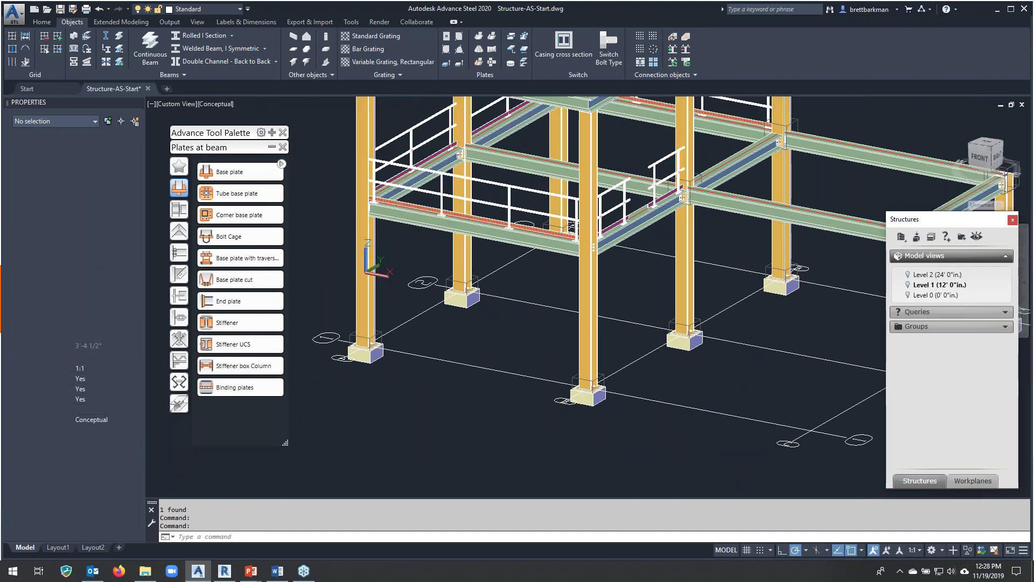
scroll(705, 359, "down", 3)
middle_click_drag(701, 356, 640, 372, "shift")
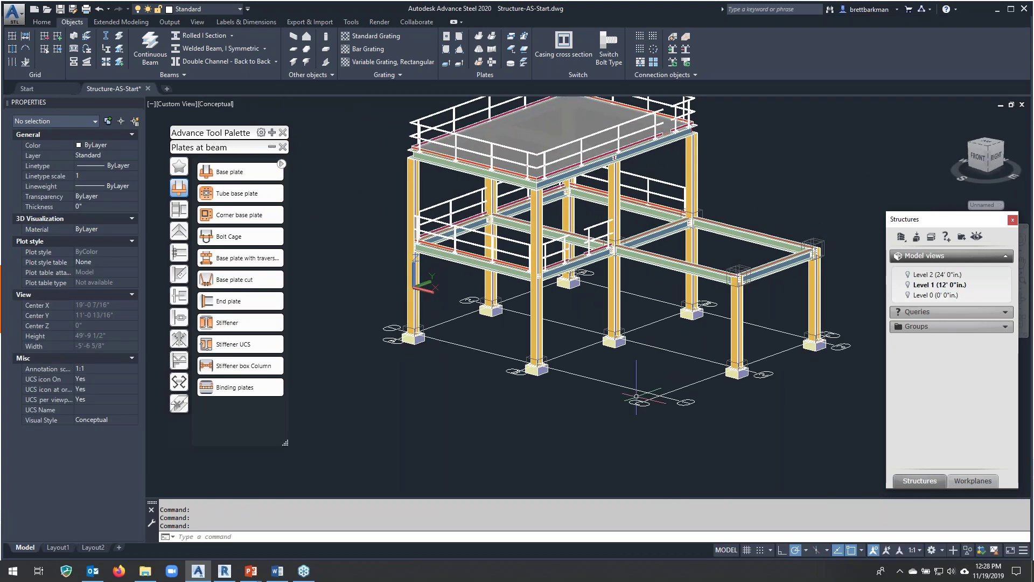
middle_click_drag(677, 334, 624, 330)
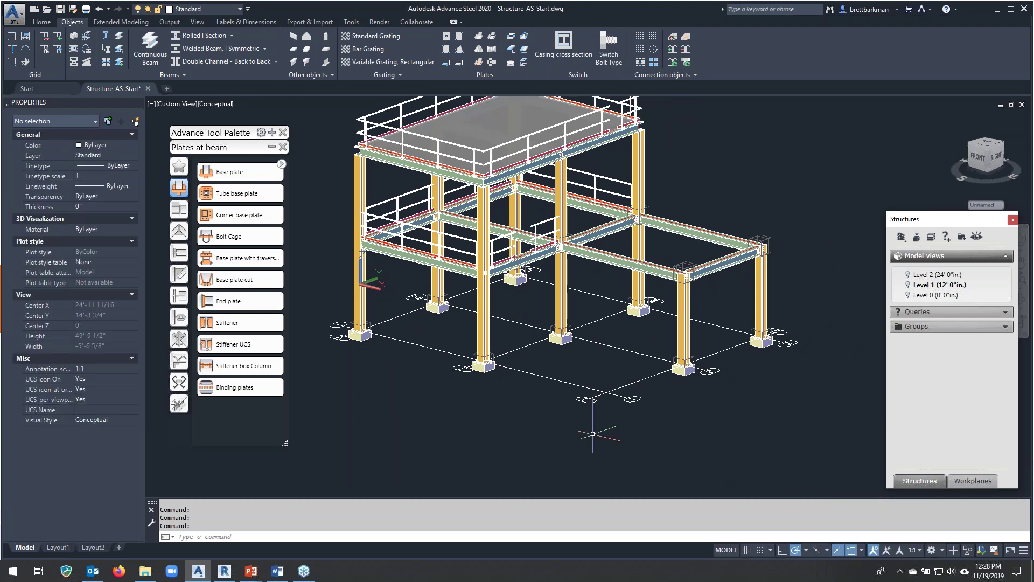
middle_click_drag(550, 405, 572, 377, "shift")
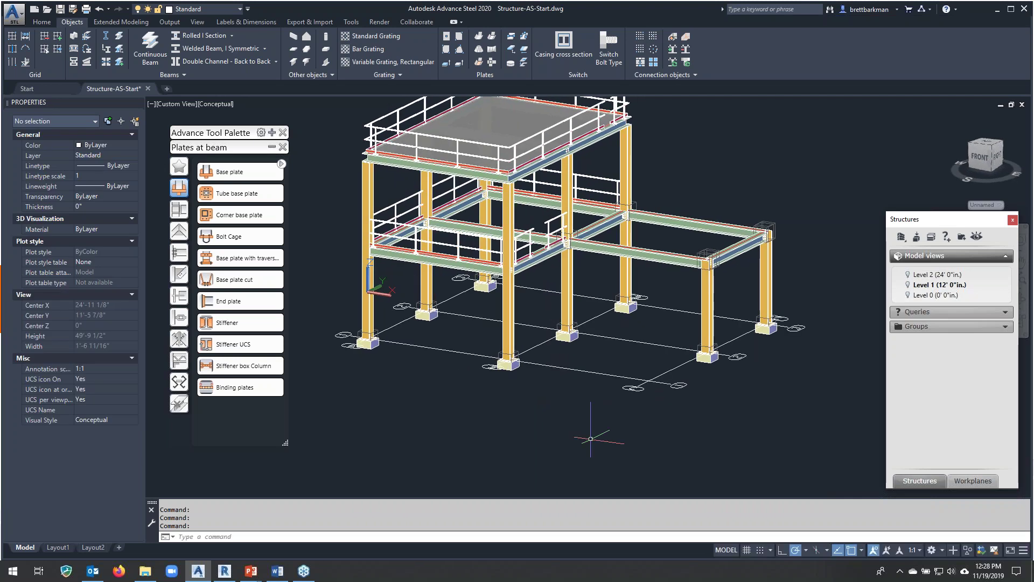
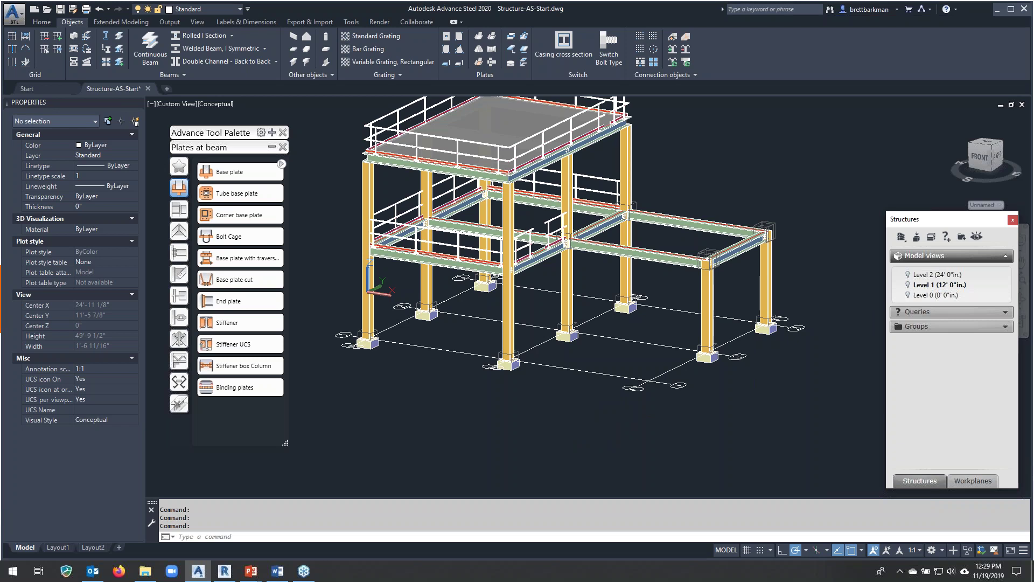
key("alt+Tab")
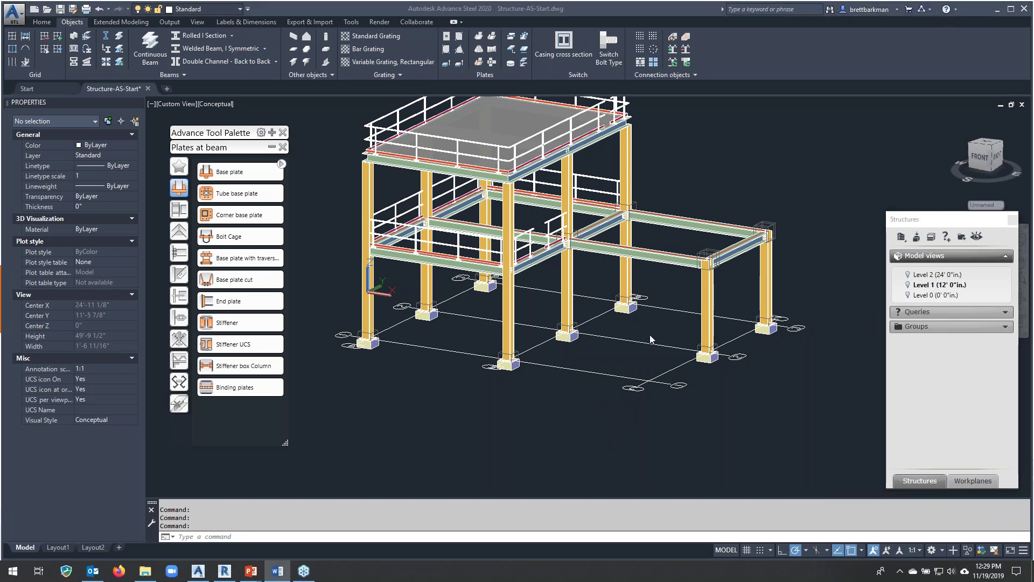
left_click(651, 339)
middle_click_drag(663, 345, 607, 352, "shift")
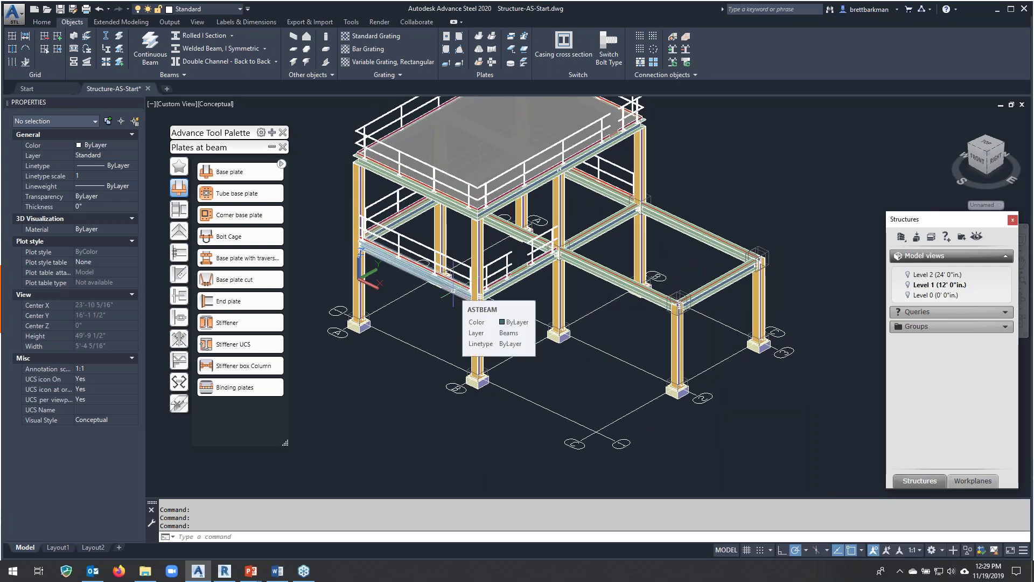
Collapse the Connection vault and expand the Advance Tool Palette.
left_click(272, 146)
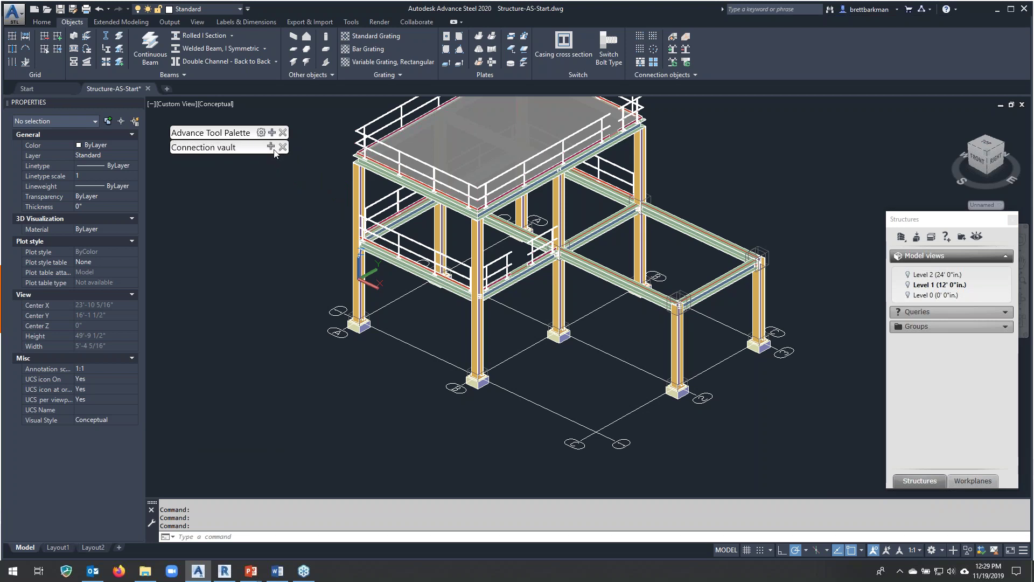
left_click(272, 132)
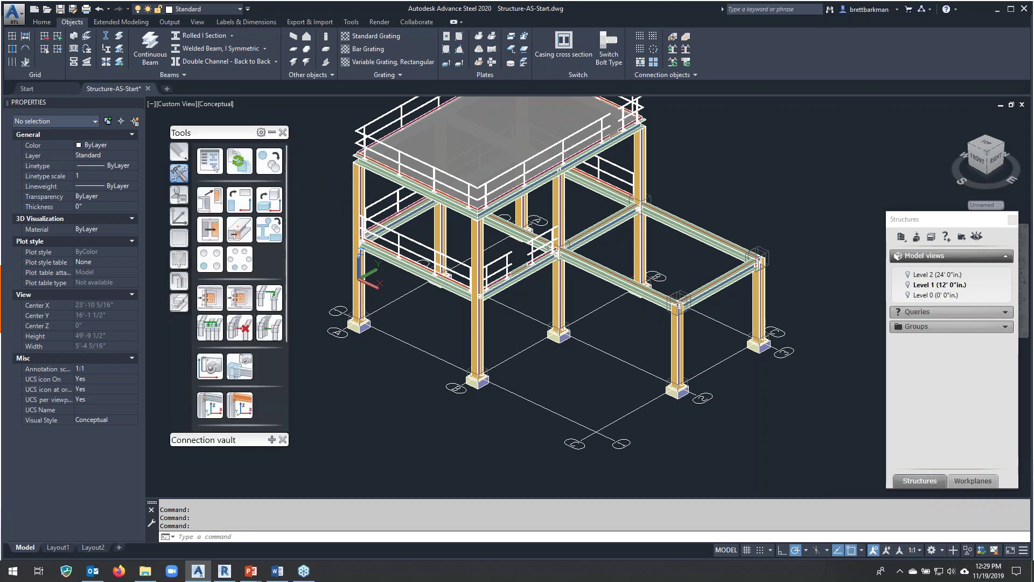
Activate the Level 0 model view, inspect its footings and grid, and deactivate the view to show the full structure.
left_click(940, 286)
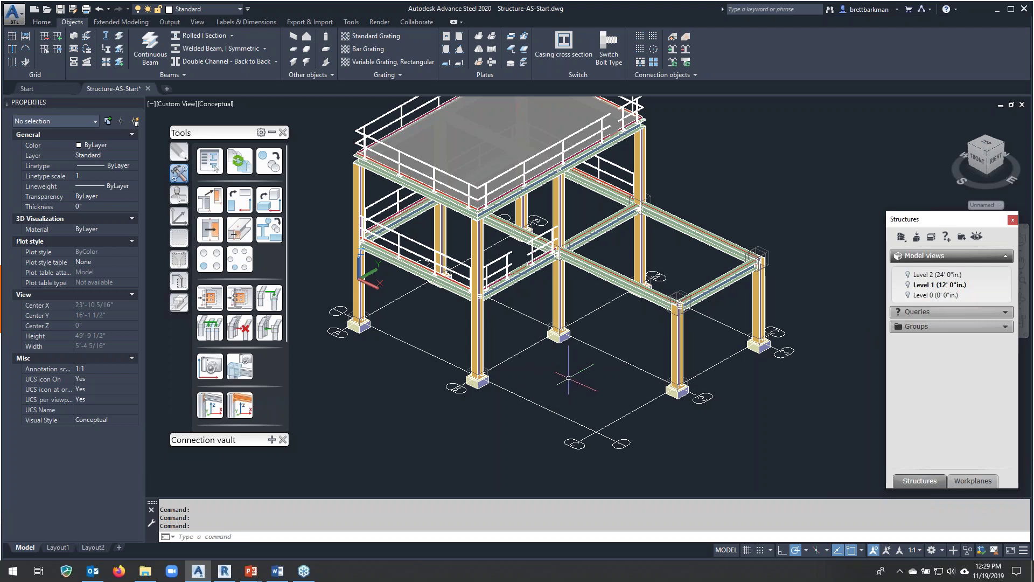
right_click(921, 300)
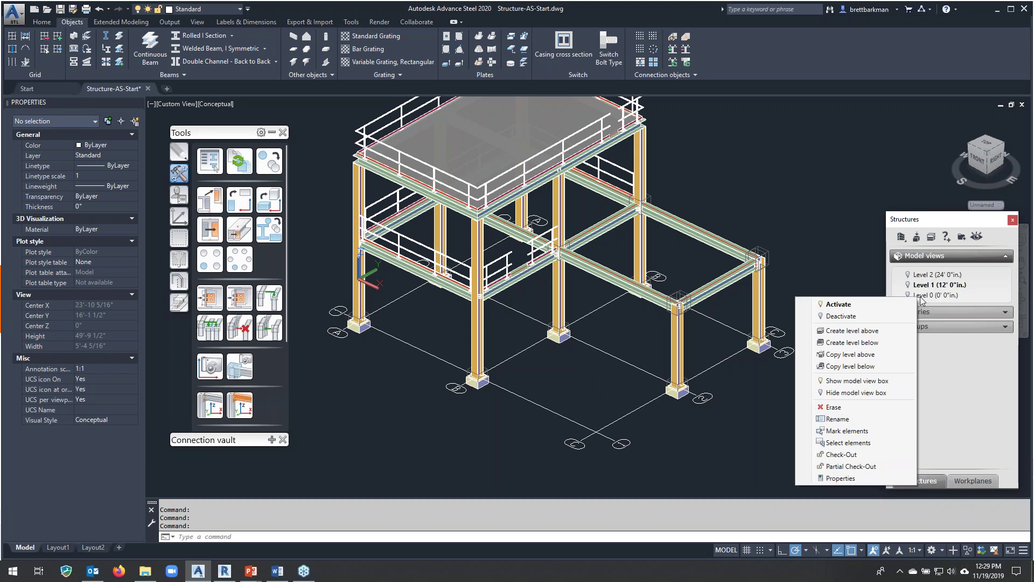
left_click(853, 307)
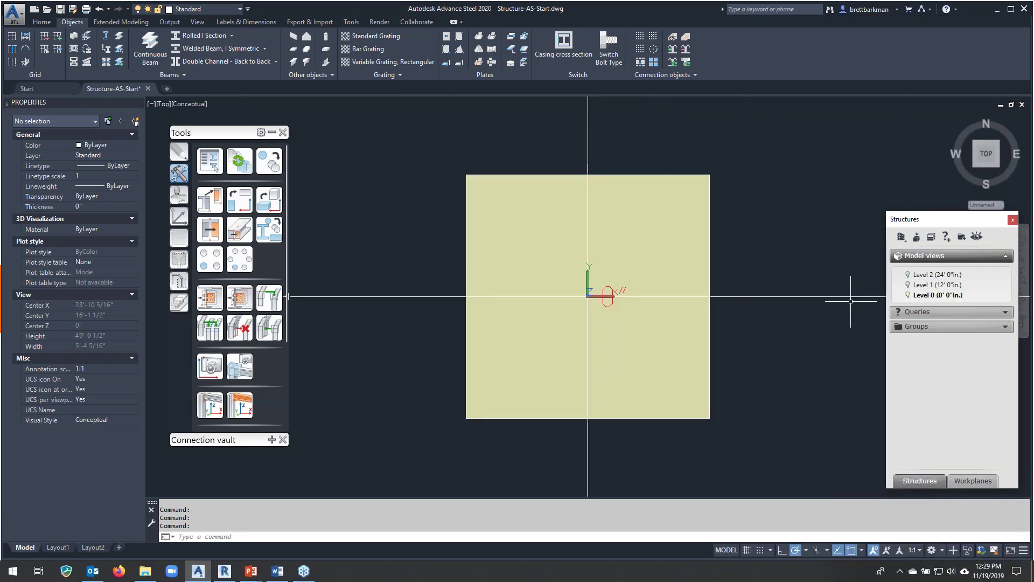
scroll(411, 355, "down", 10)
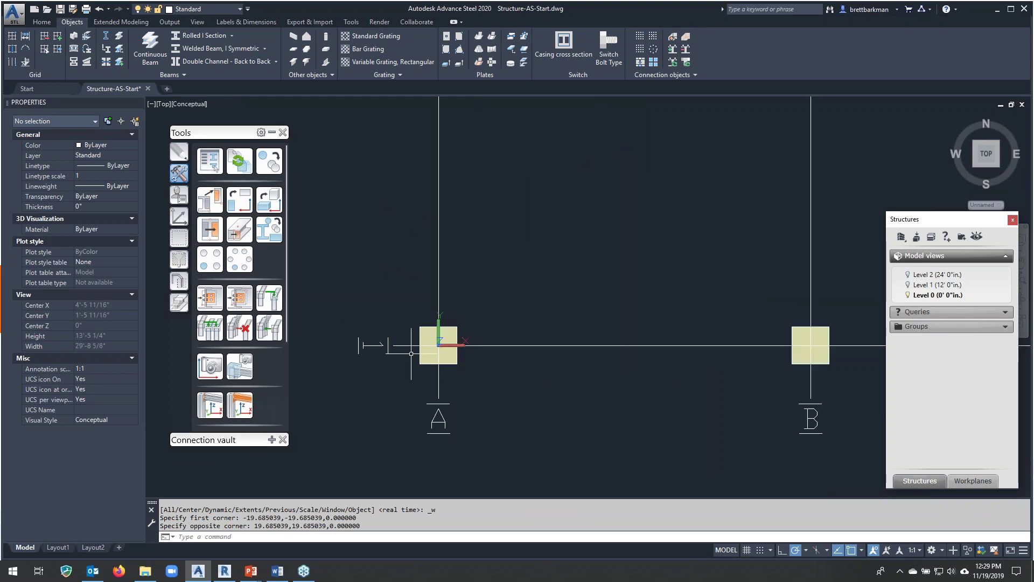
middle_click_drag(587, 385, 451, 380, "shift")
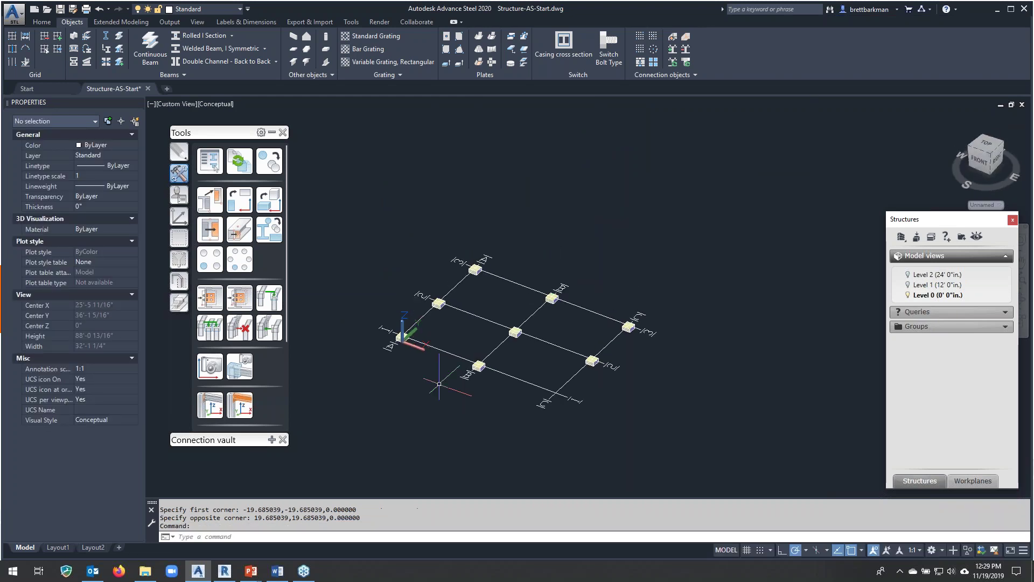
left_click(909, 296)
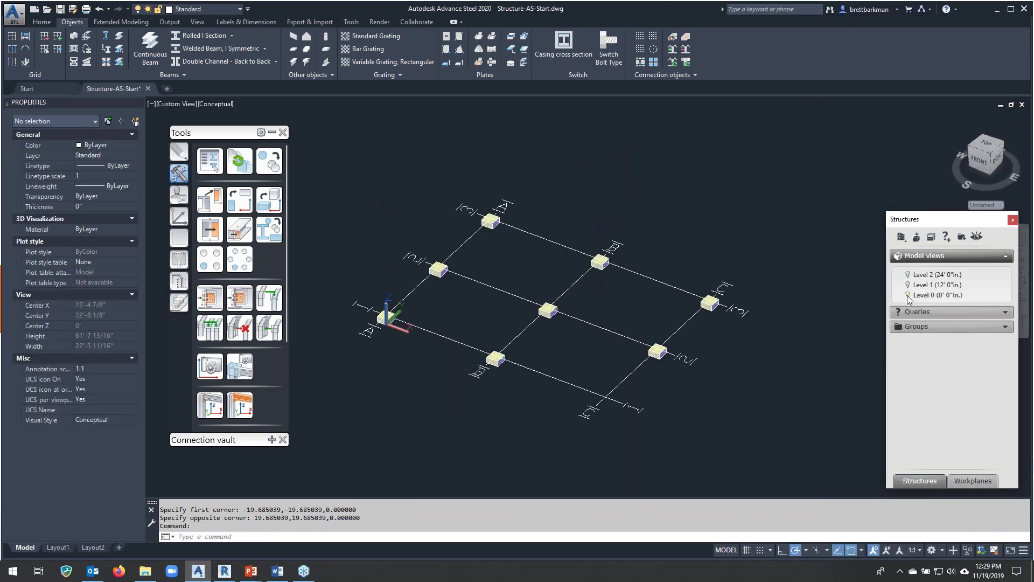
left_click(909, 296)
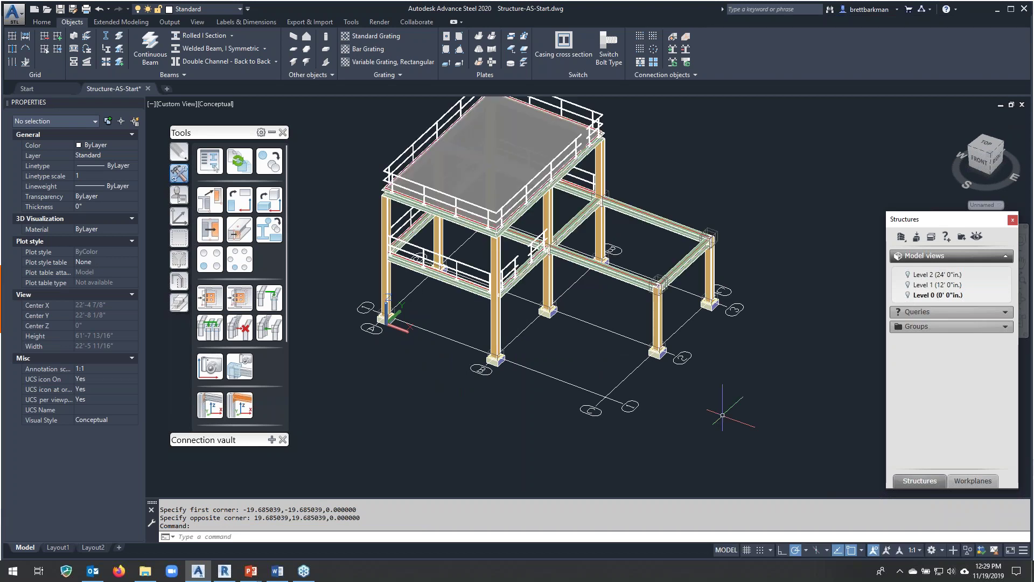
middle_click_drag(689, 383, 710, 385, "shift")
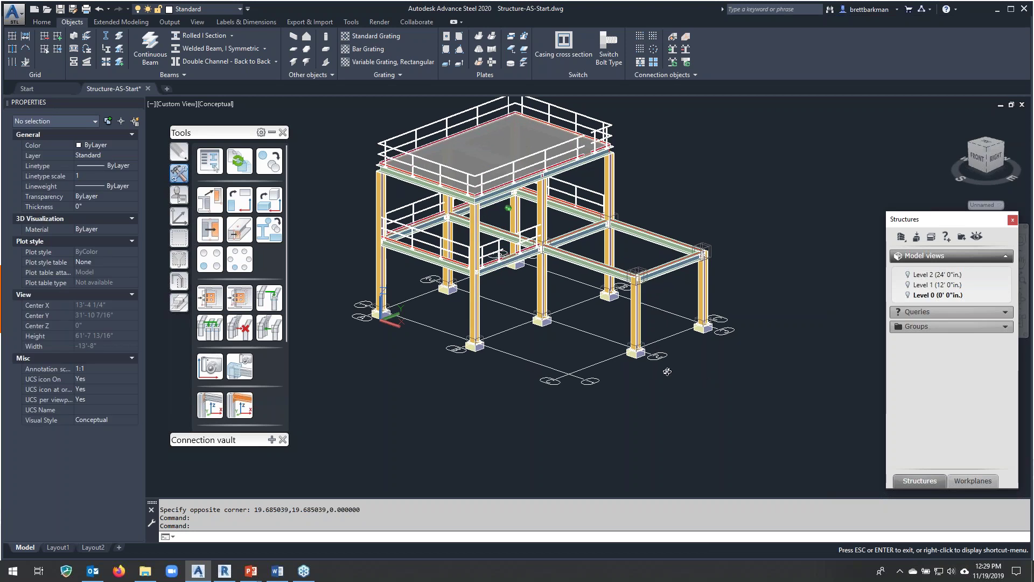
Reset the UCS to World and collapse the tool palette.
left_click(178, 217)
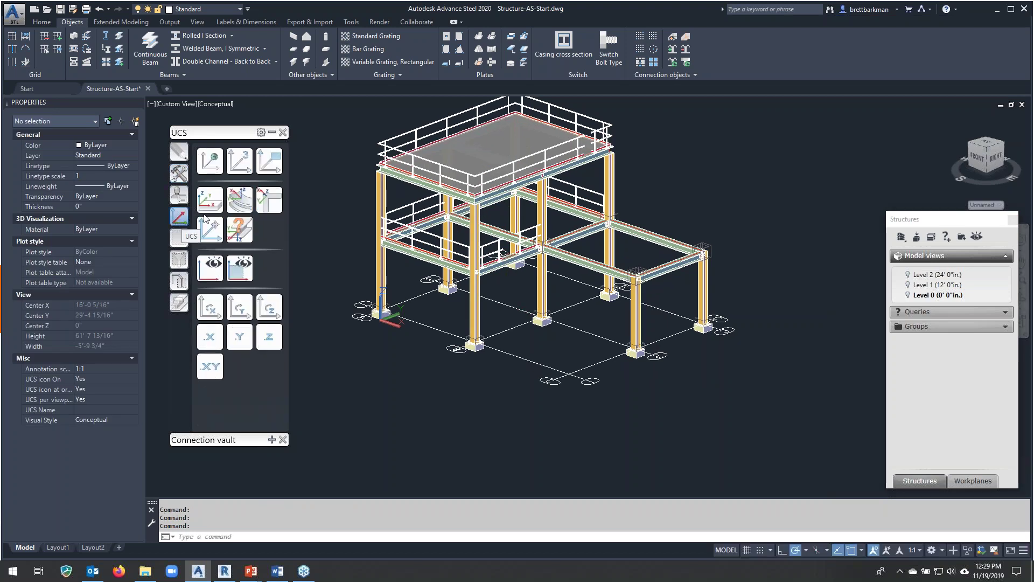
left_click(209, 160)
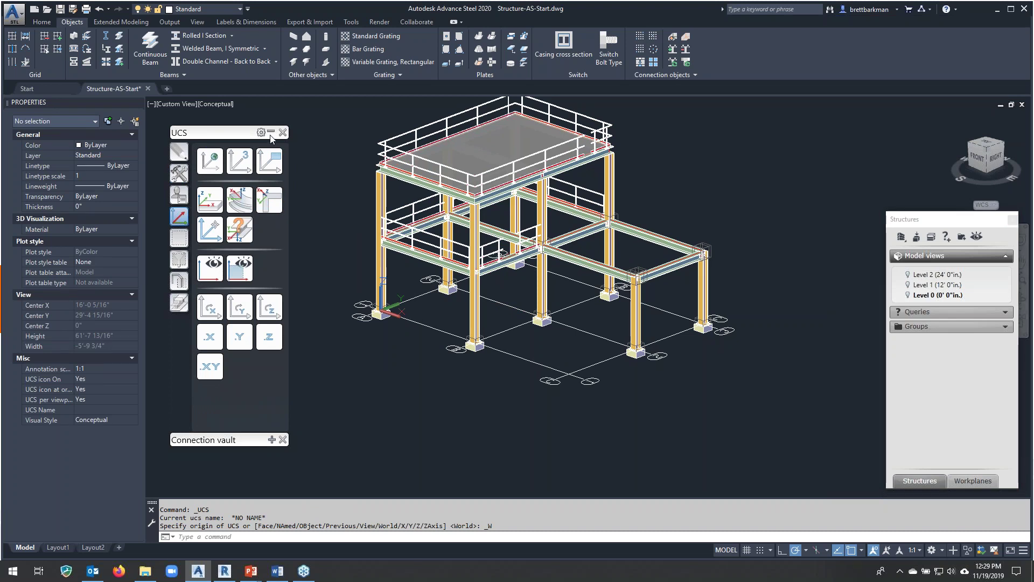
middle_click_drag(555, 296, 577, 322)
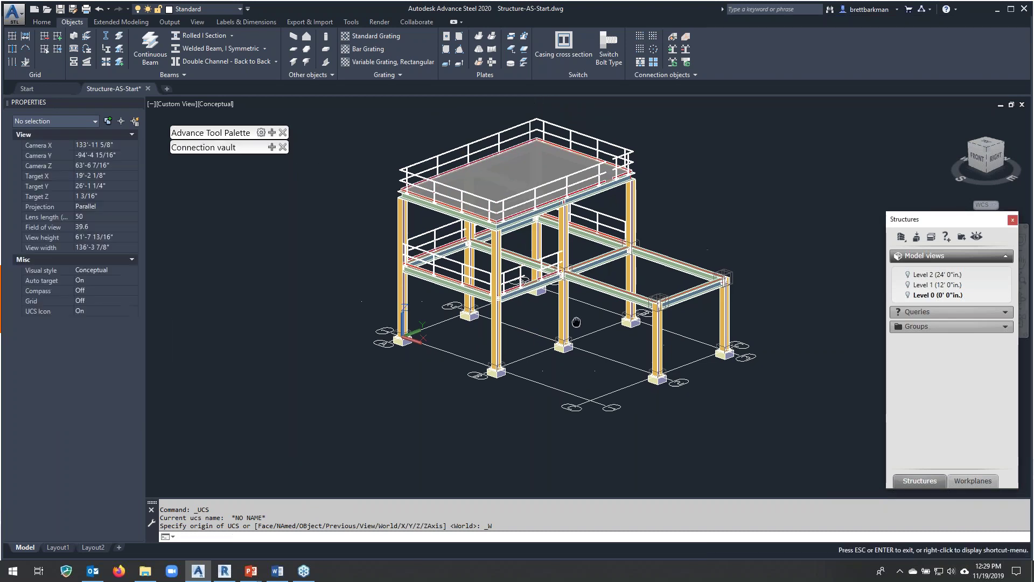
Thaw the _ConstructionLines layer to bring back the construction lines for the stair.
scroll(571, 318, "up", 2)
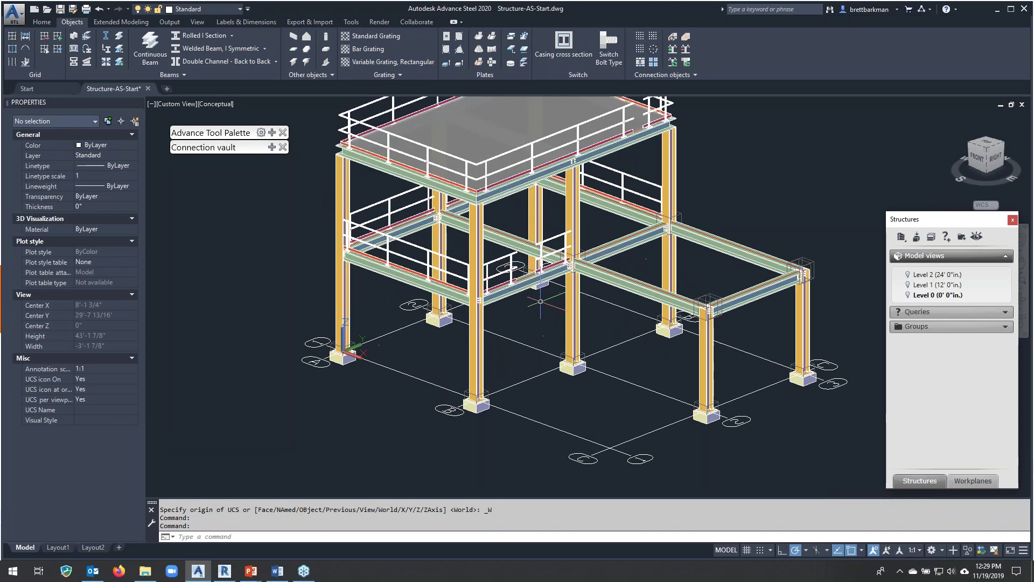
left_click(225, 221)
left_click(202, 244)
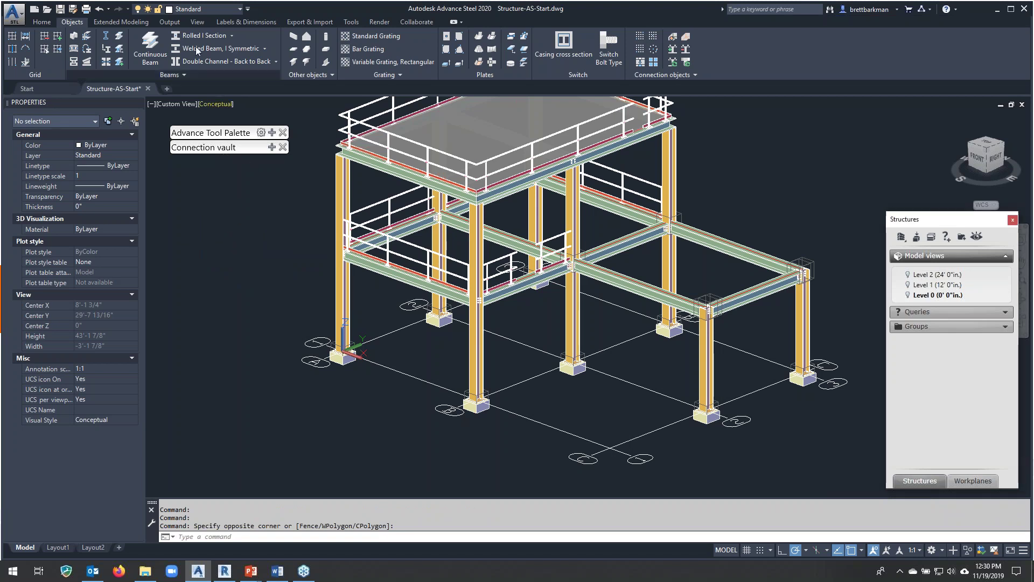
left_click(216, 9)
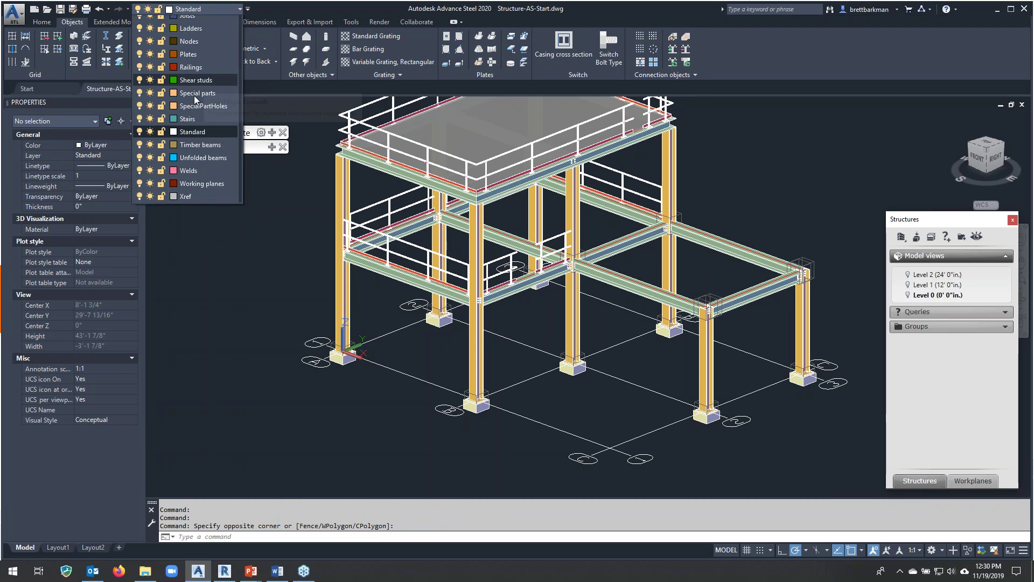
left_click(151, 23)
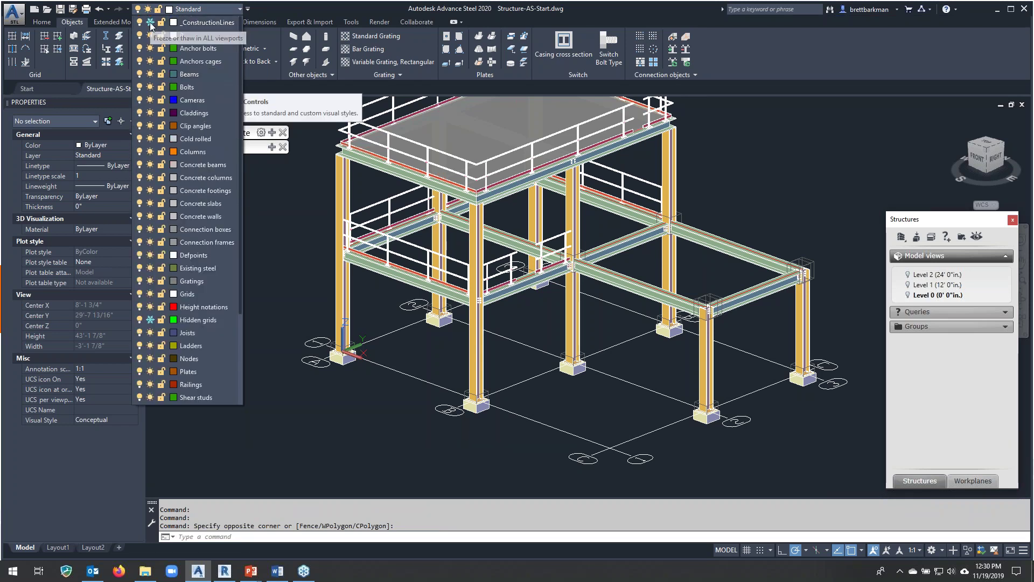
left_click(318, 268)
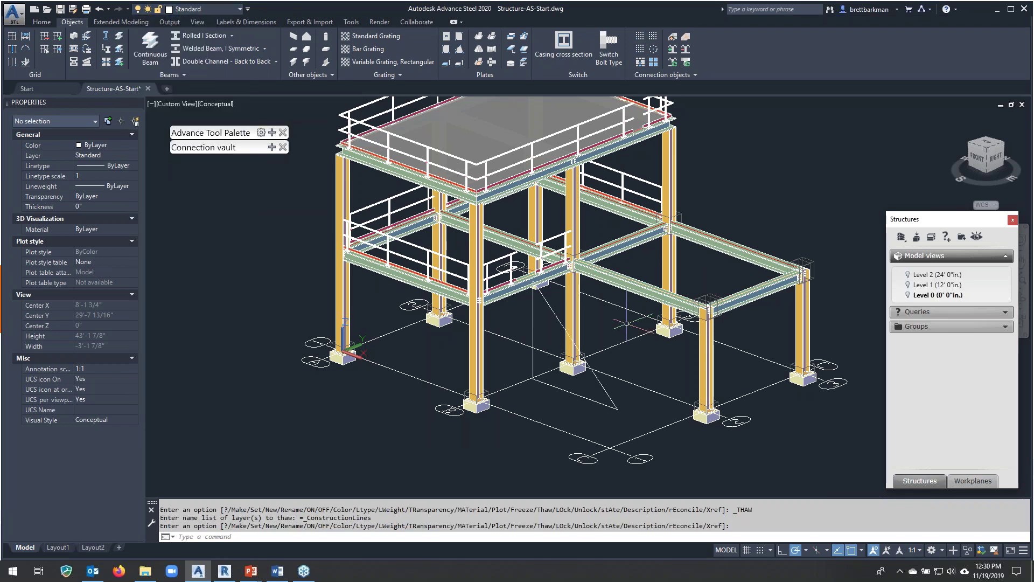
Enable Endpoint snap and create a middle-aligned stair along the sloped construction line, from its lower endpoint to its upper endpoint.
middle_click_drag(538, 243, 570, 243, "shift")
key("Return")
scroll(575, 350, "up", 2)
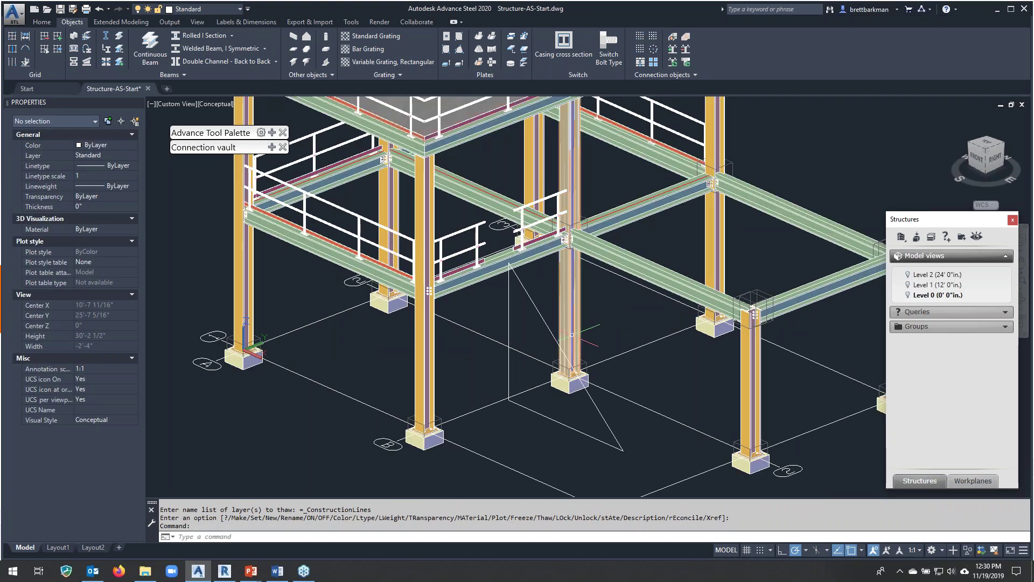
scroll(498, 438, "up", 2)
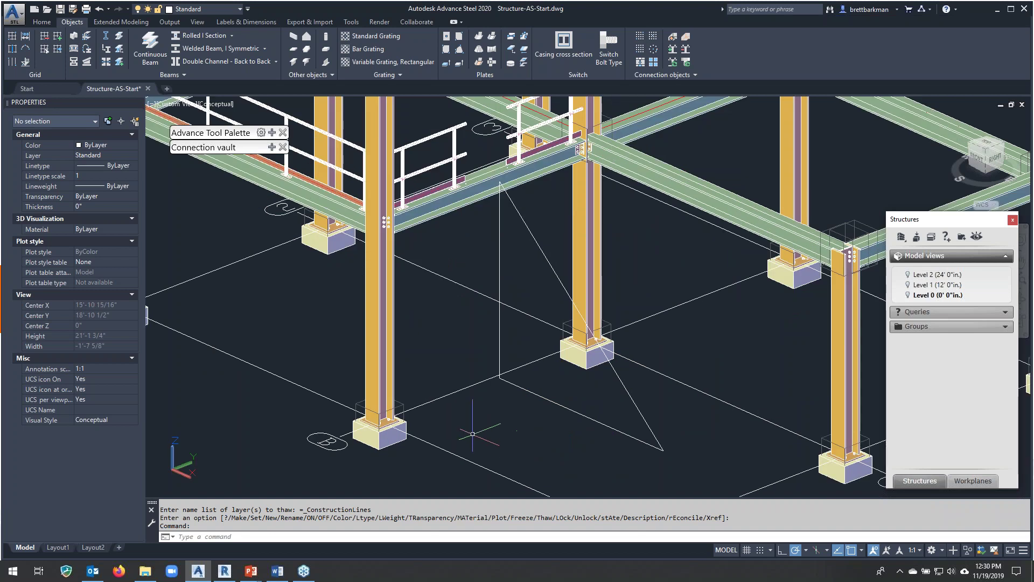
left_click(42, 22)
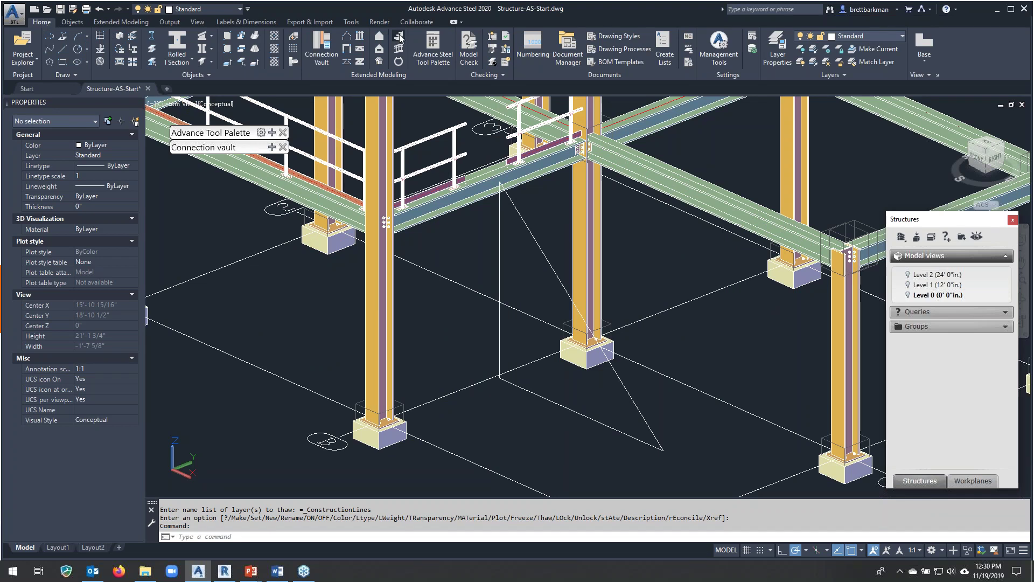
left_click(400, 34)
key("Return")
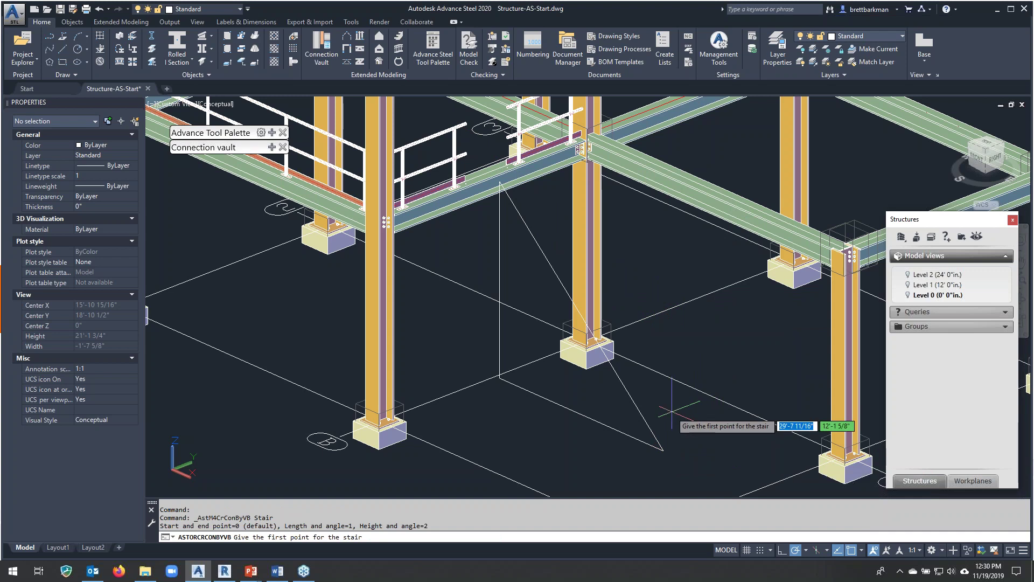
left_click(862, 550)
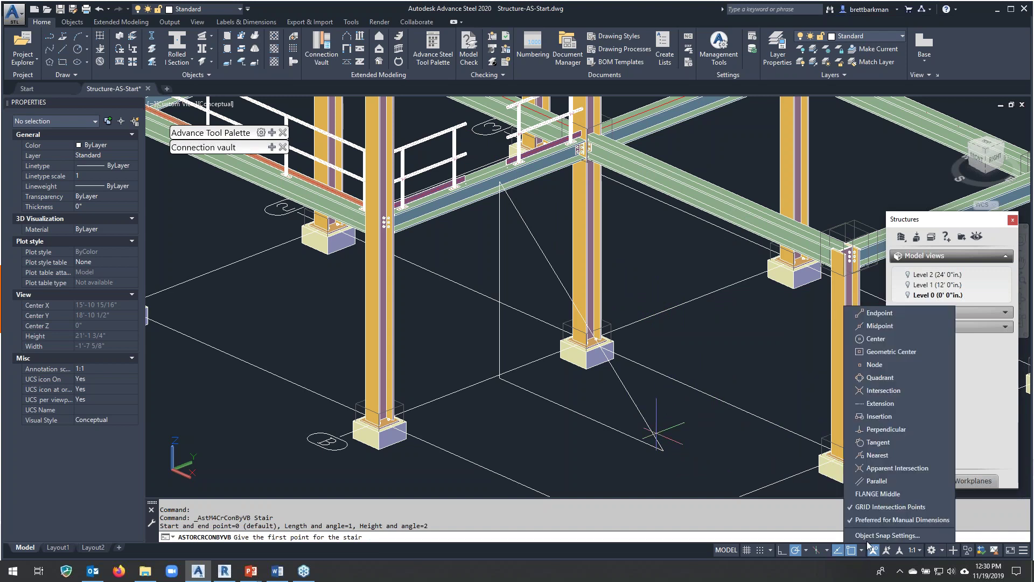
left_click(882, 315)
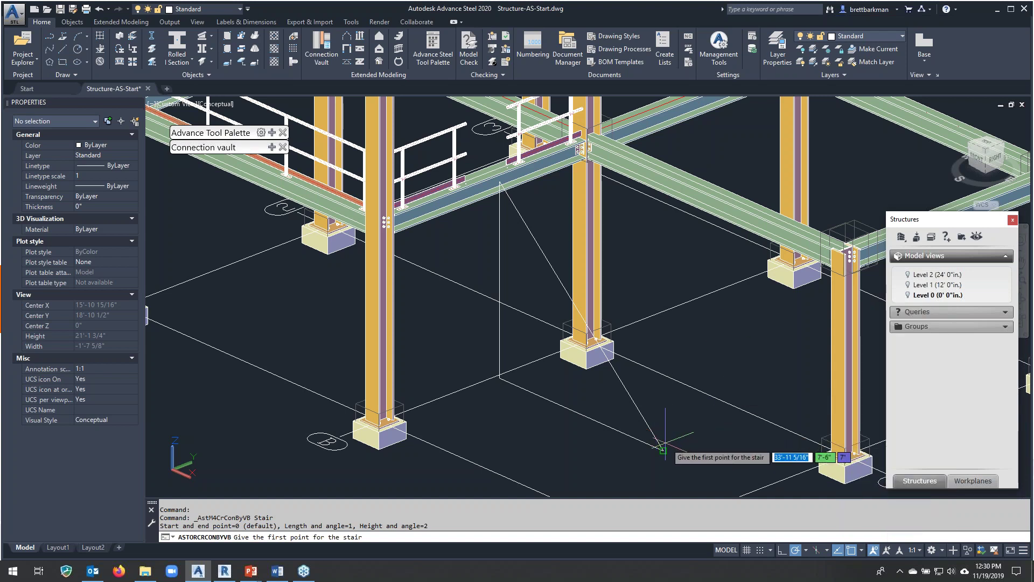
left_click(663, 449)
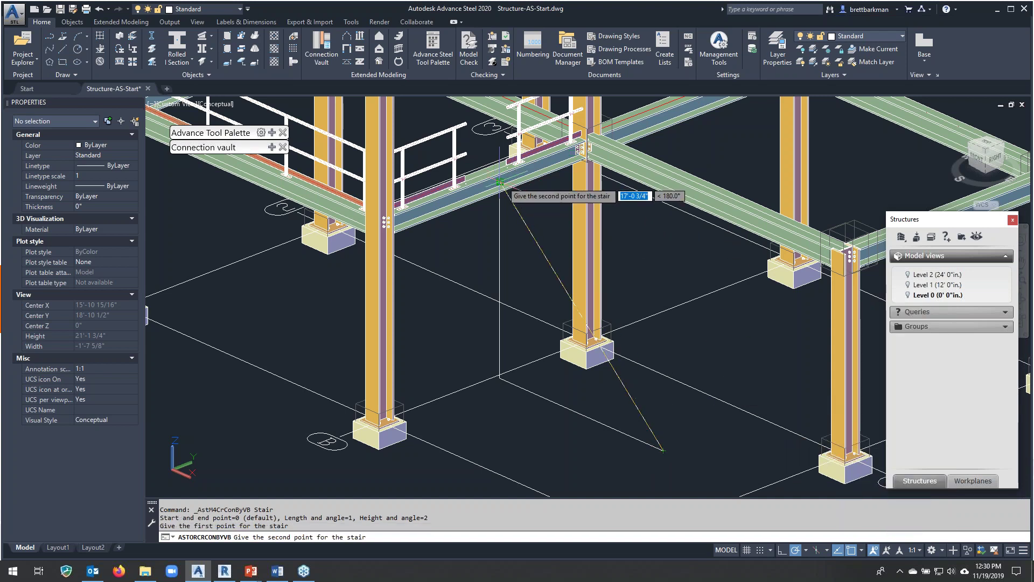
left_click(499, 182)
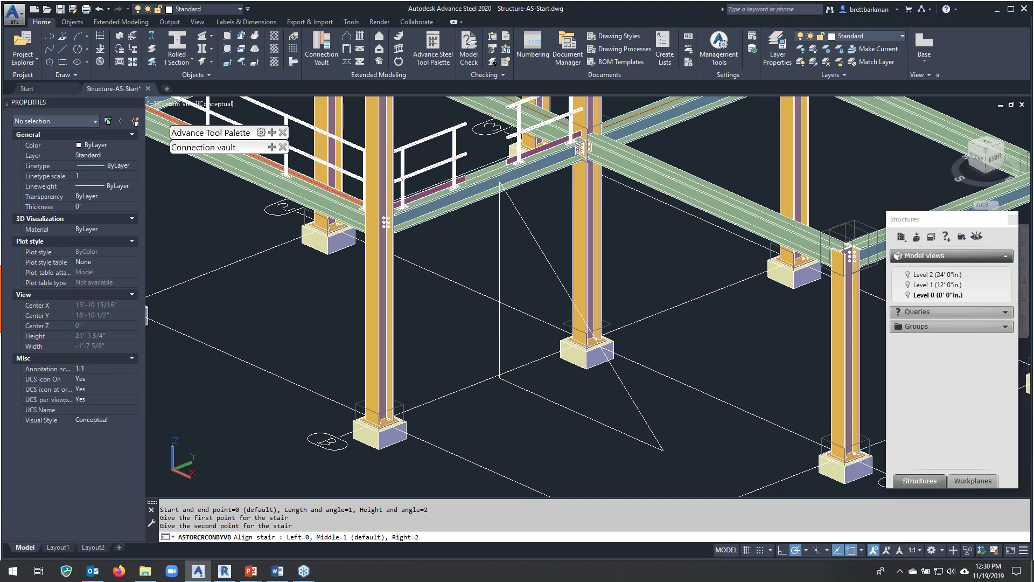
key("Return")
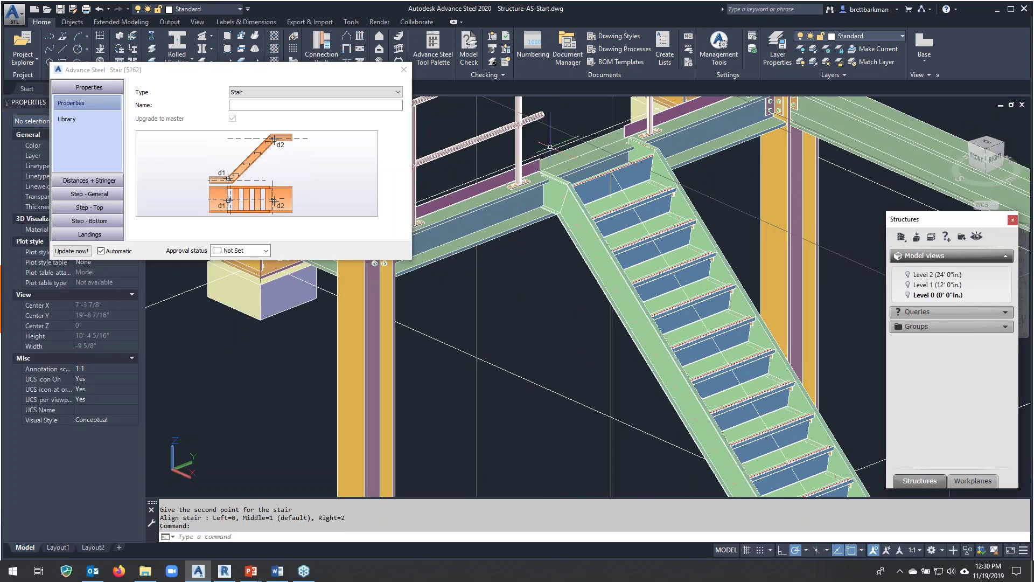
Review the new stair's step size, tread type and landing settings, and apply a saved configuration from the stair library.
scroll(548, 329, "up", 2)
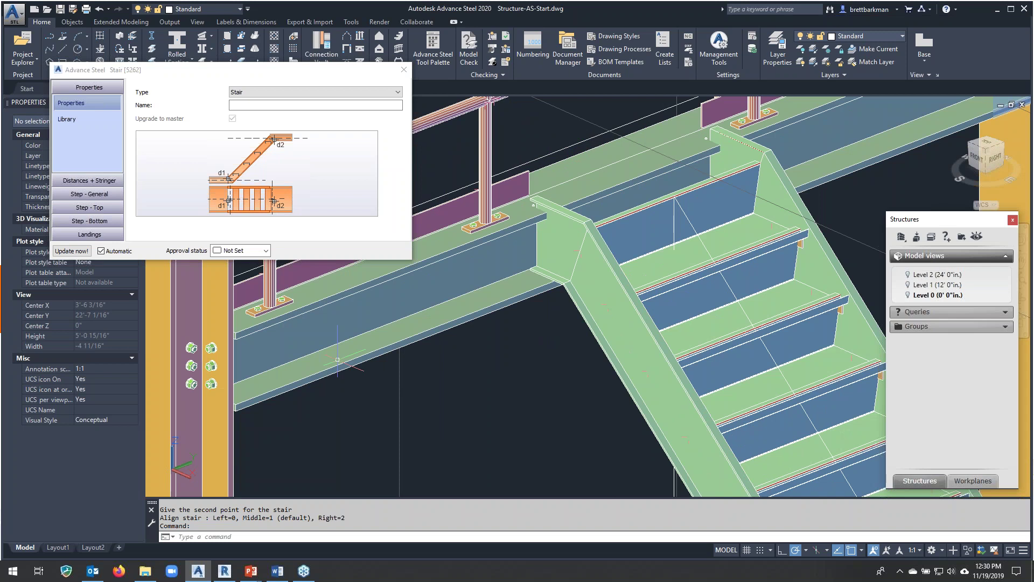
left_click(80, 182)
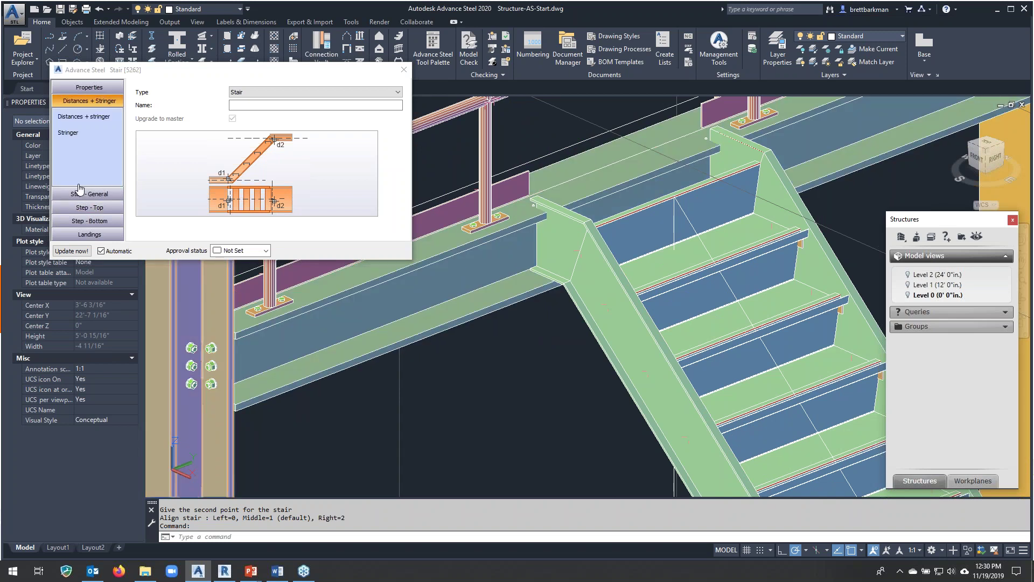
left_click(80, 194)
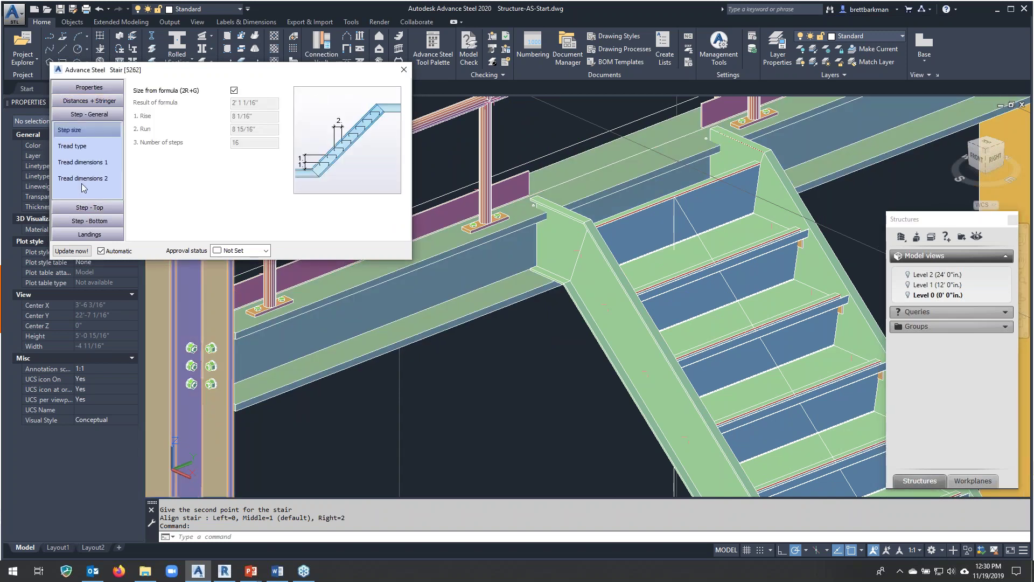
left_click(87, 145)
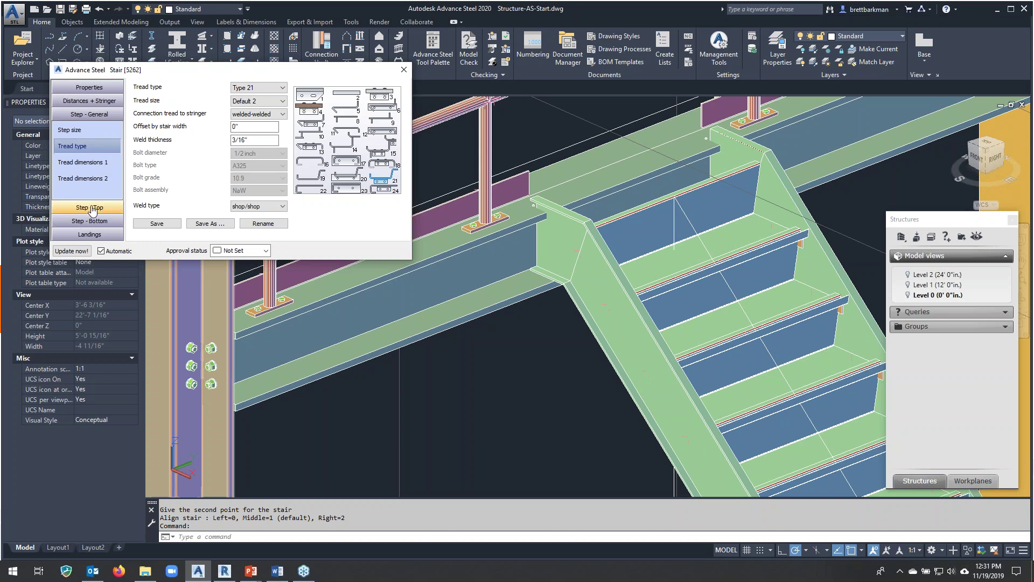
left_click(89, 234)
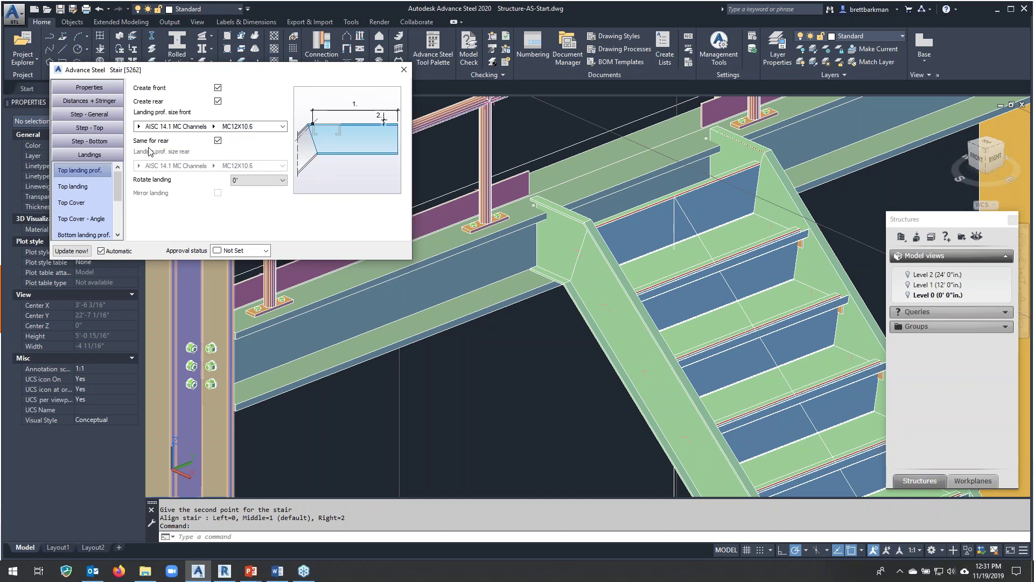
left_click(97, 116)
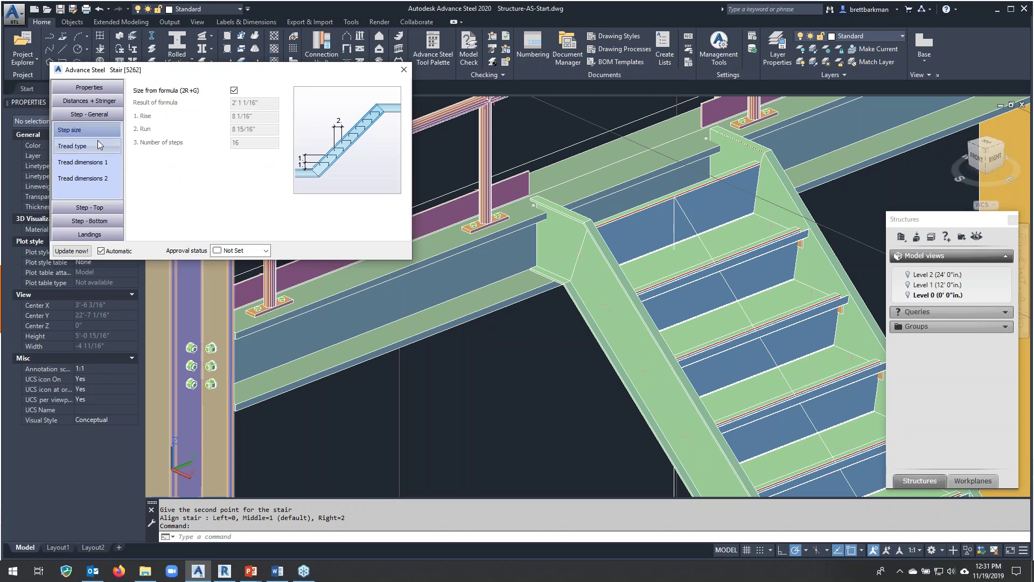
left_click(100, 90)
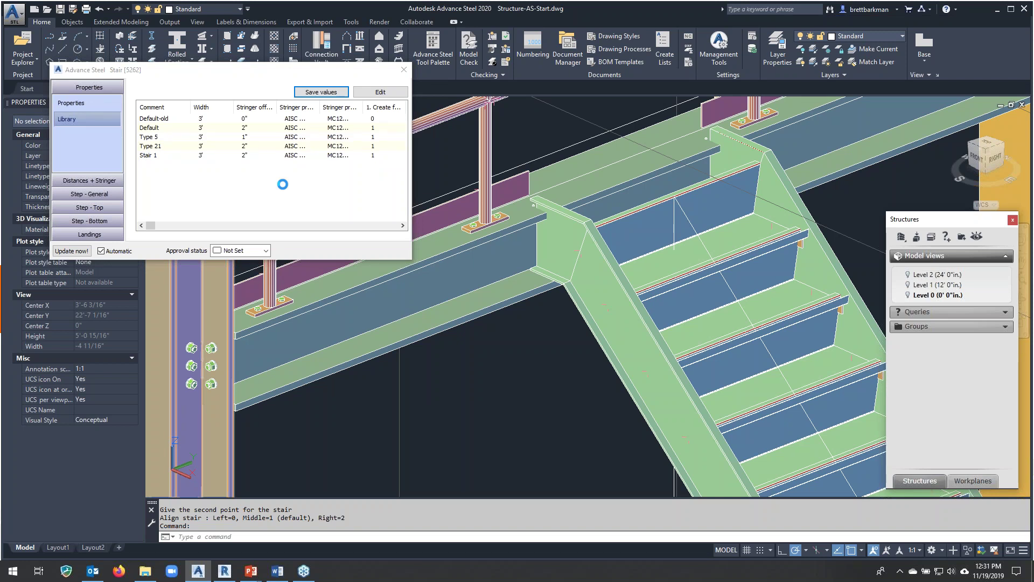
left_click(404, 70)
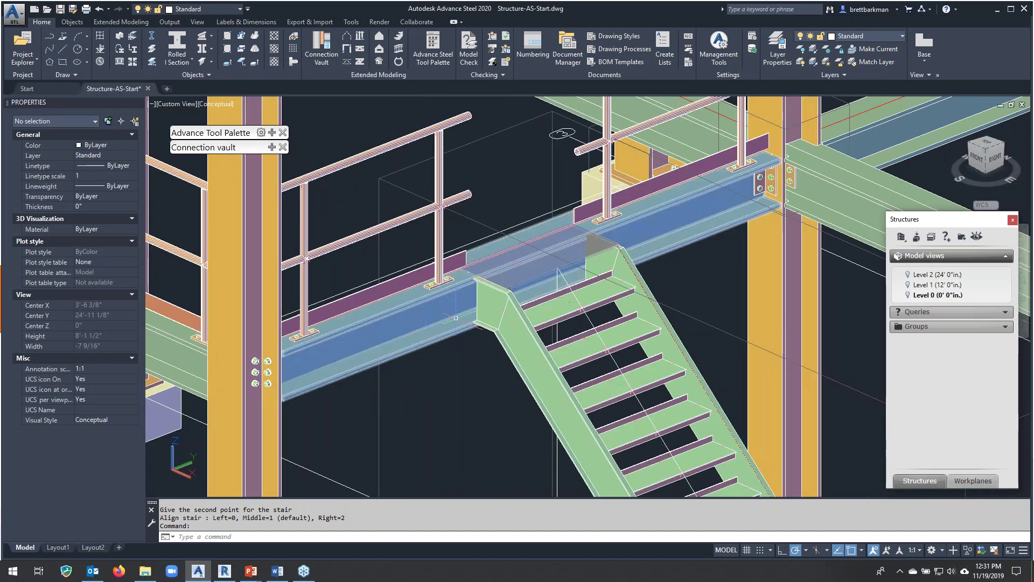
Start a railing with the stair's near sloped stringer and its top landing channel as base beams.
scroll(464, 210, "down", 2)
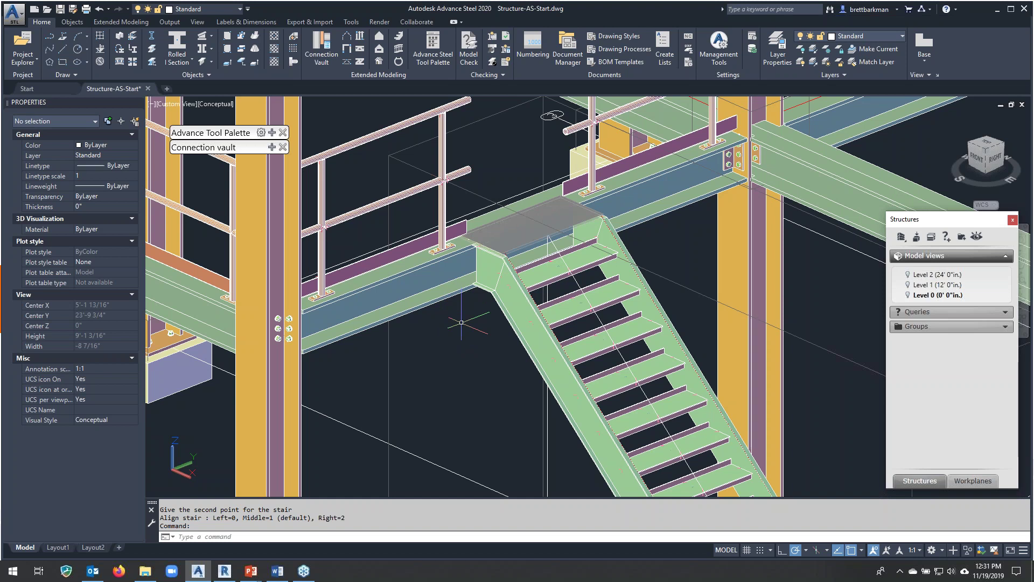
scroll(462, 322, "down", 3)
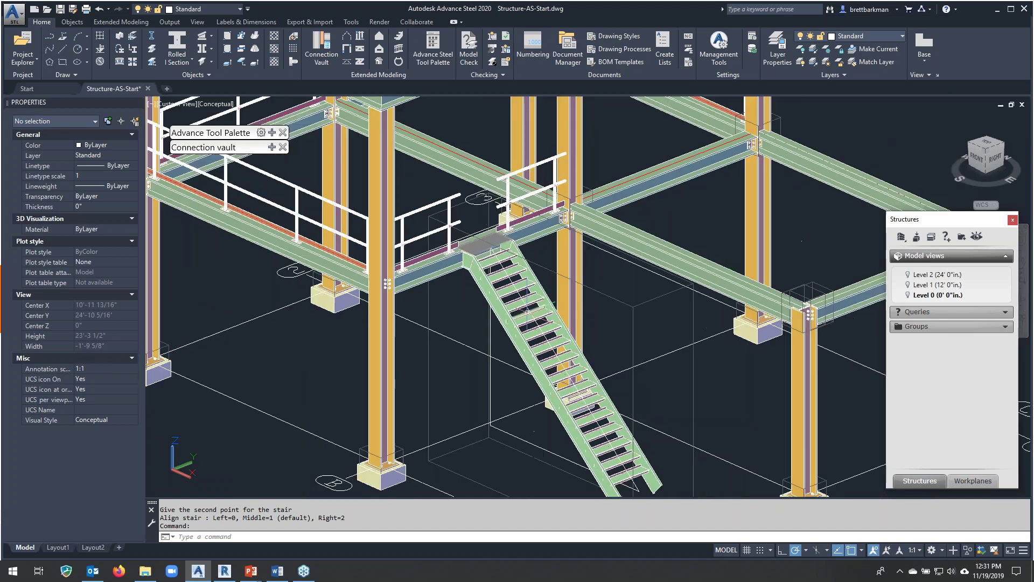
middle_click_drag(485, 244, 482, 196)
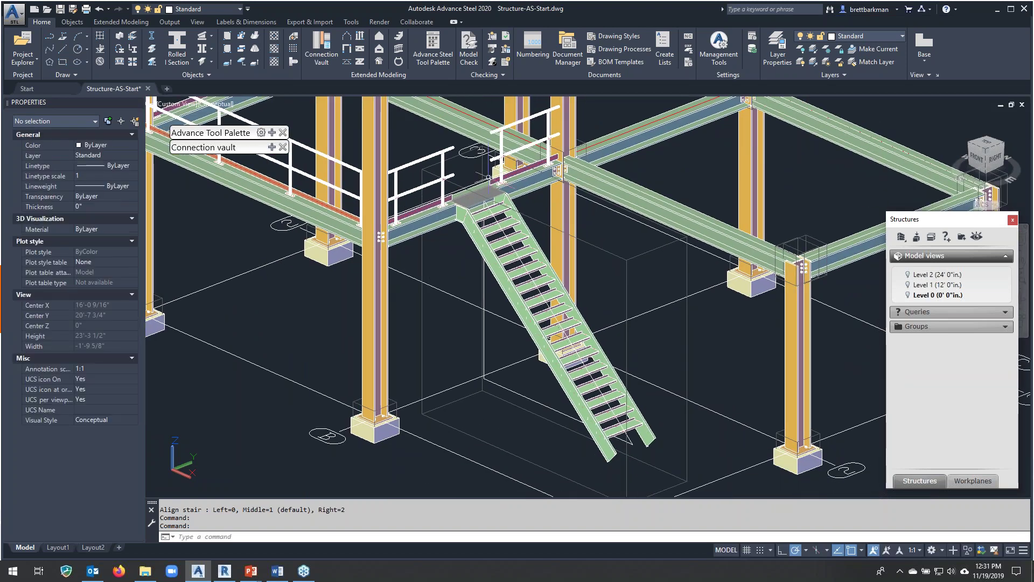
scroll(482, 195, "up", 4)
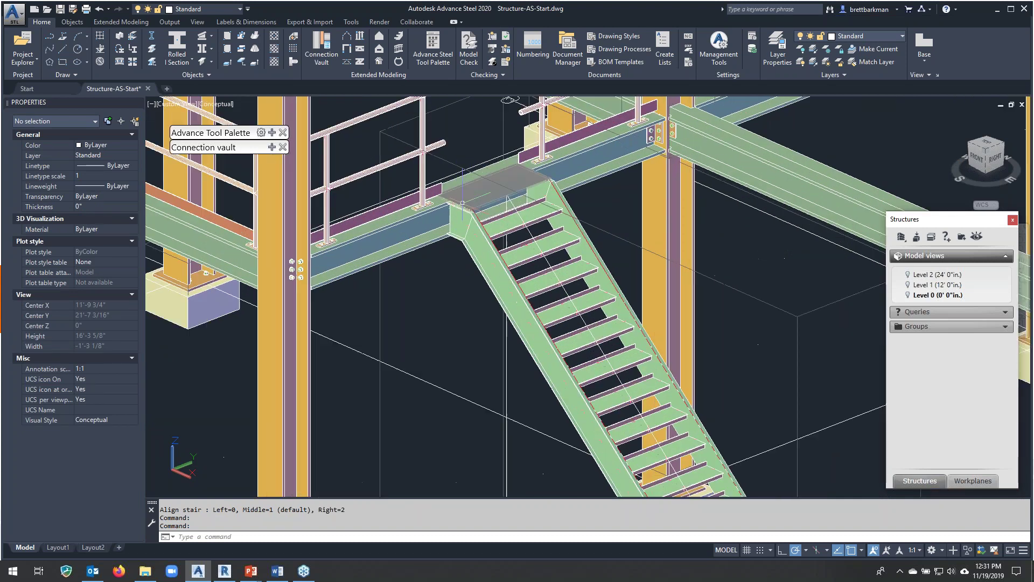
scroll(464, 199, "up", 2)
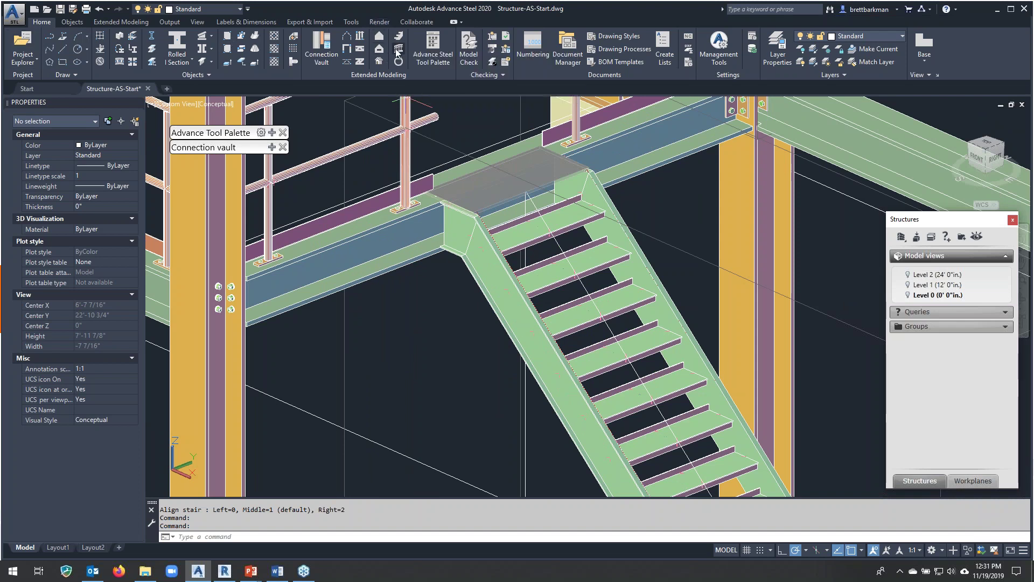
left_click(399, 50)
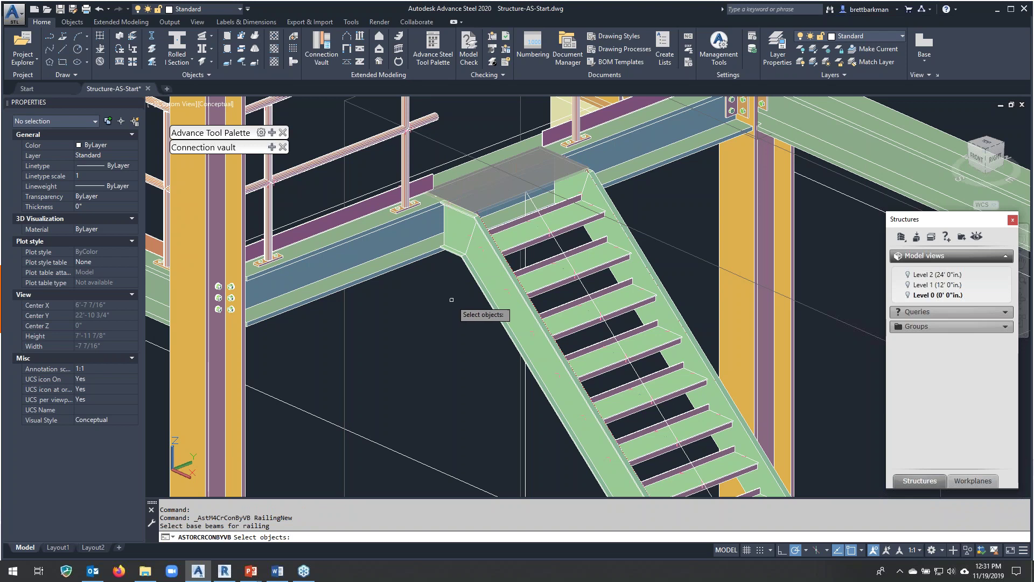
left_click(475, 259)
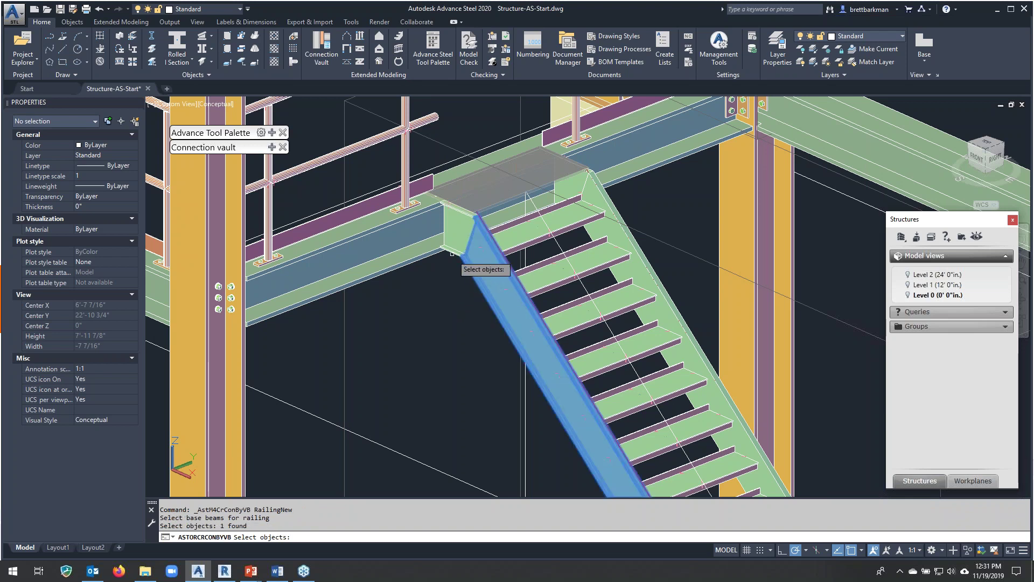
left_click(453, 252)
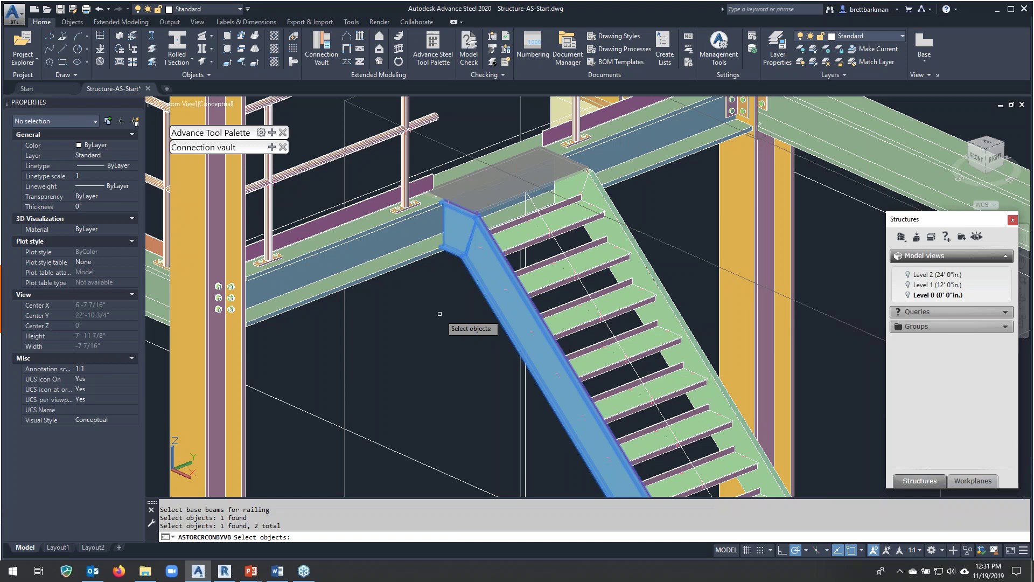
key("Return")
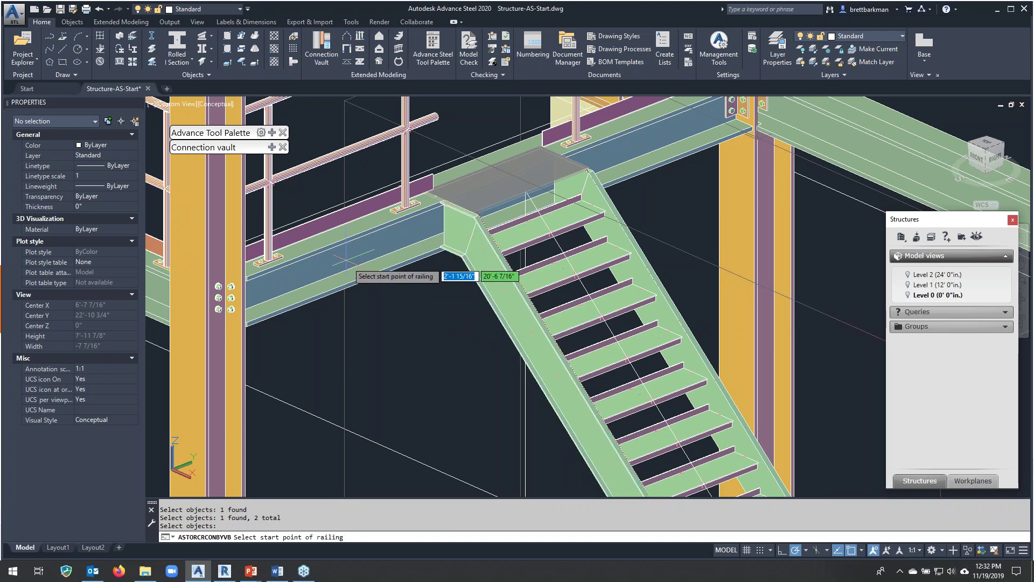
Run the near-side railing from the sloped stringer's lower end to the end of the landing channel, without a nosing point.
scroll(345, 254, "down", 3)
scroll(474, 428, "down", 2)
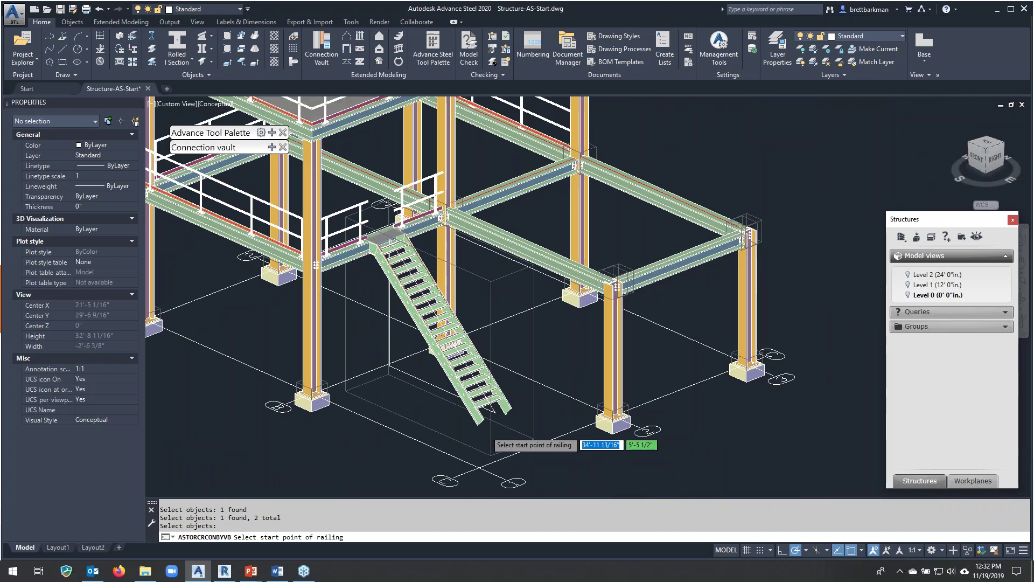
scroll(480, 398, "up", 6)
scroll(480, 393, "up", 3)
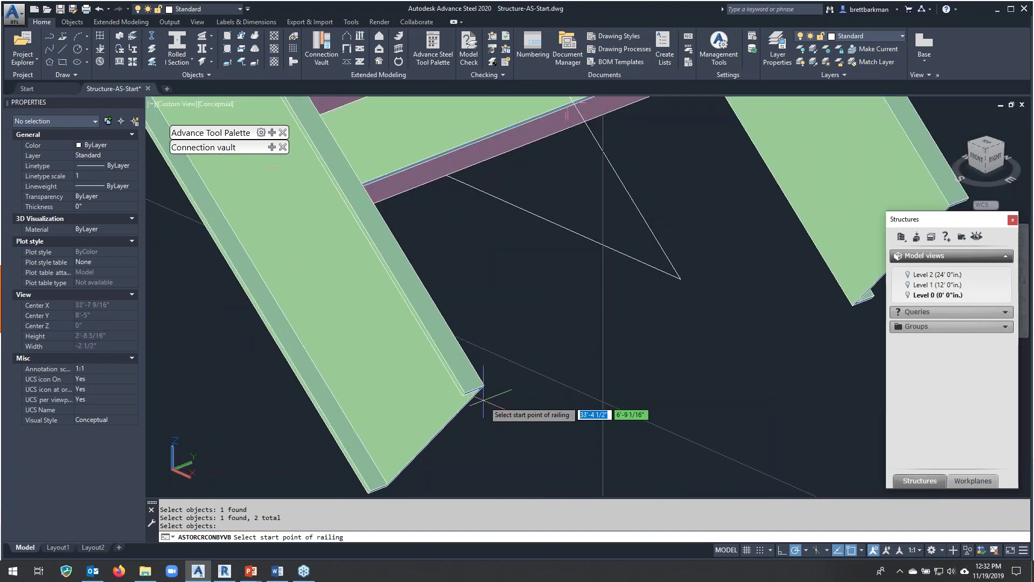
left_click(480, 392)
scroll(543, 402, "down", 5)
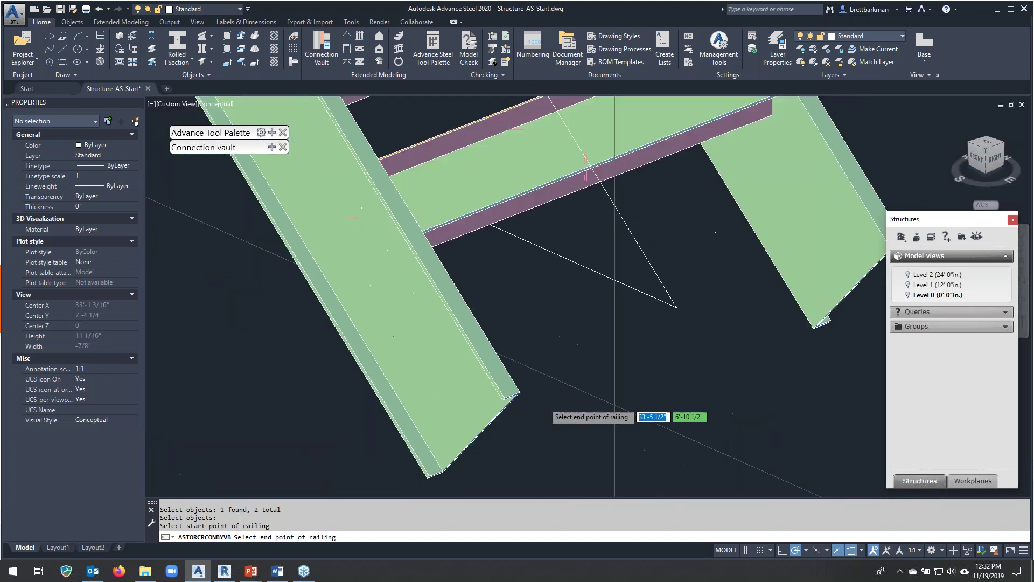
scroll(547, 413, "down", 2)
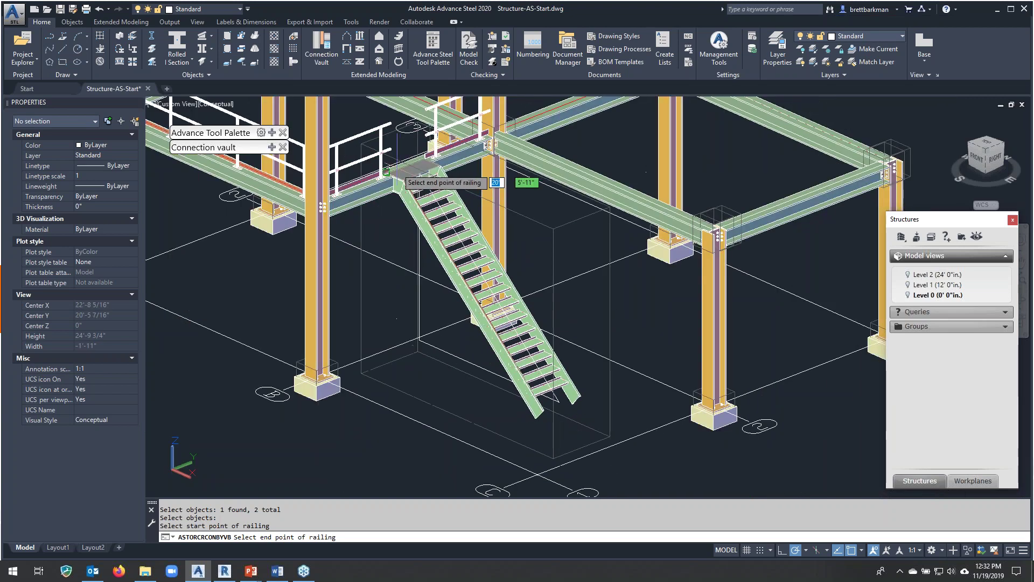
scroll(398, 177, "up", 4)
scroll(401, 186, "up", 5)
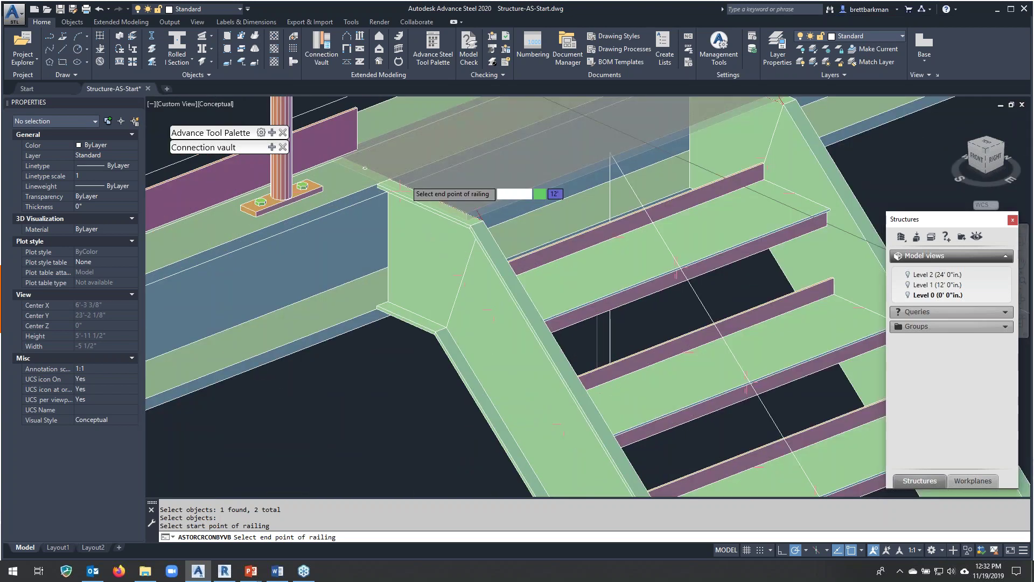
left_click(404, 222)
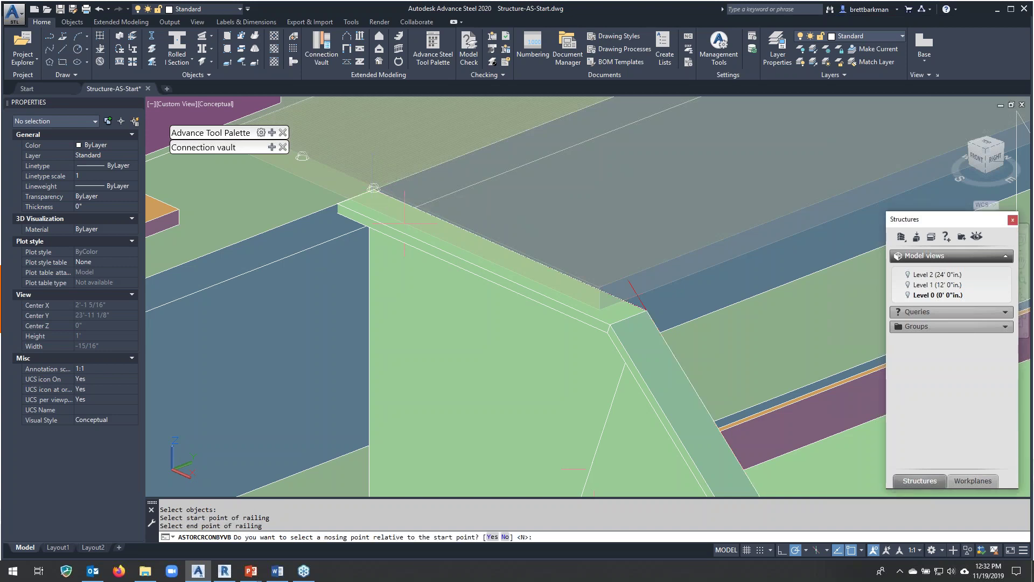
key("Return")
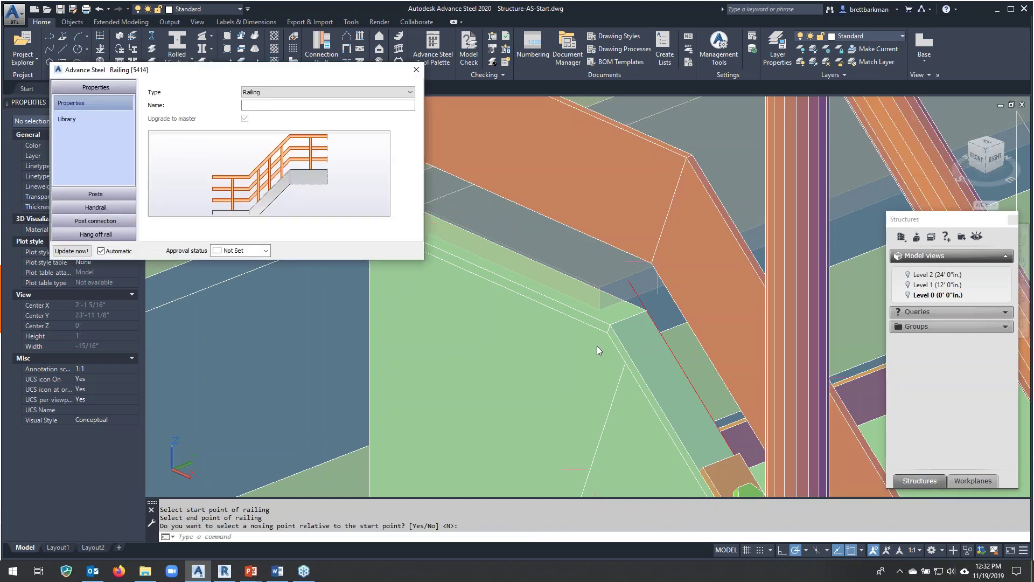
Review the near-side railing's top handrail settings and its saved library configurations.
scroll(650, 285, "down", 2)
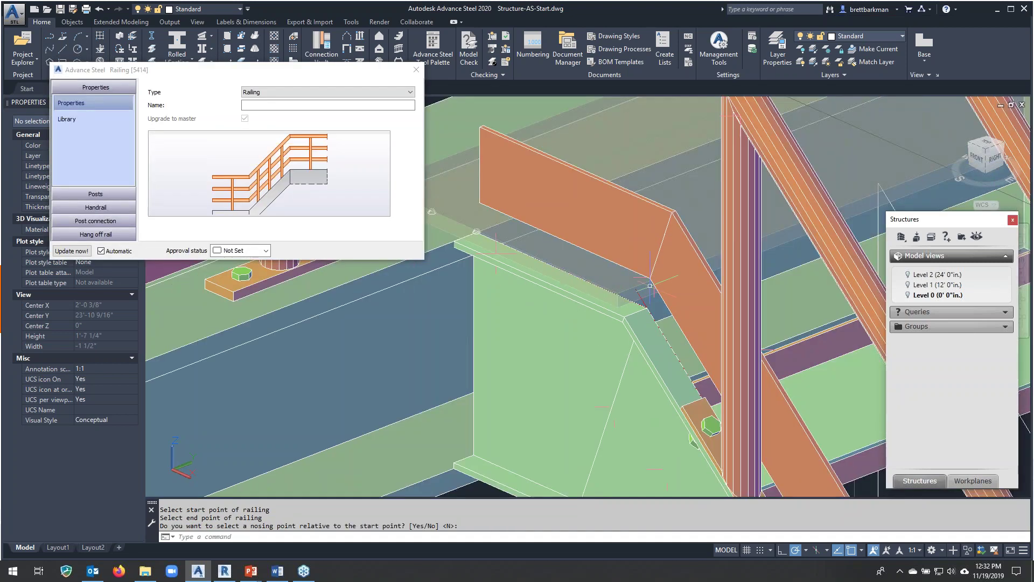
scroll(651, 286, "down", 6)
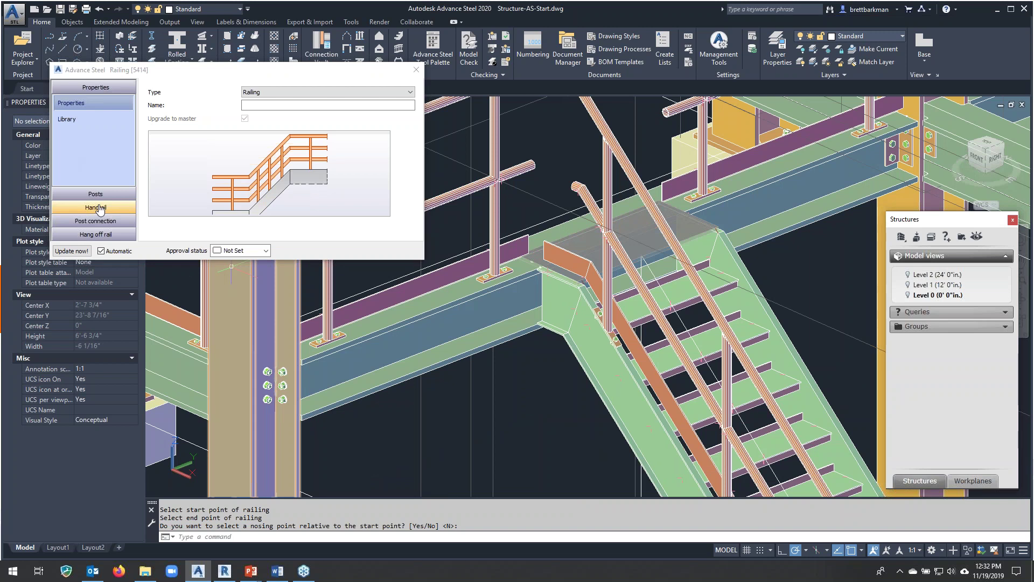
left_click(98, 208)
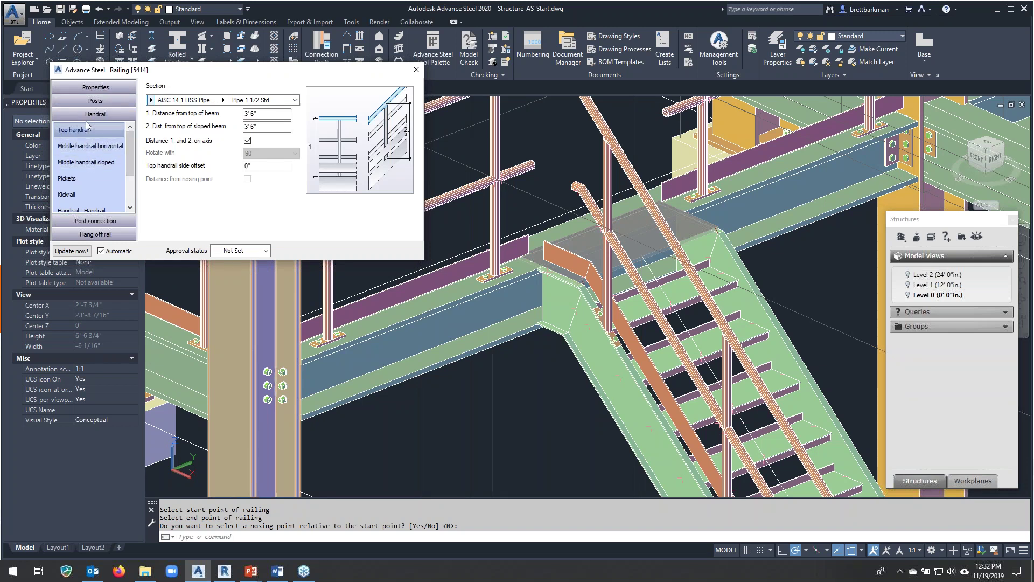
left_click(92, 88)
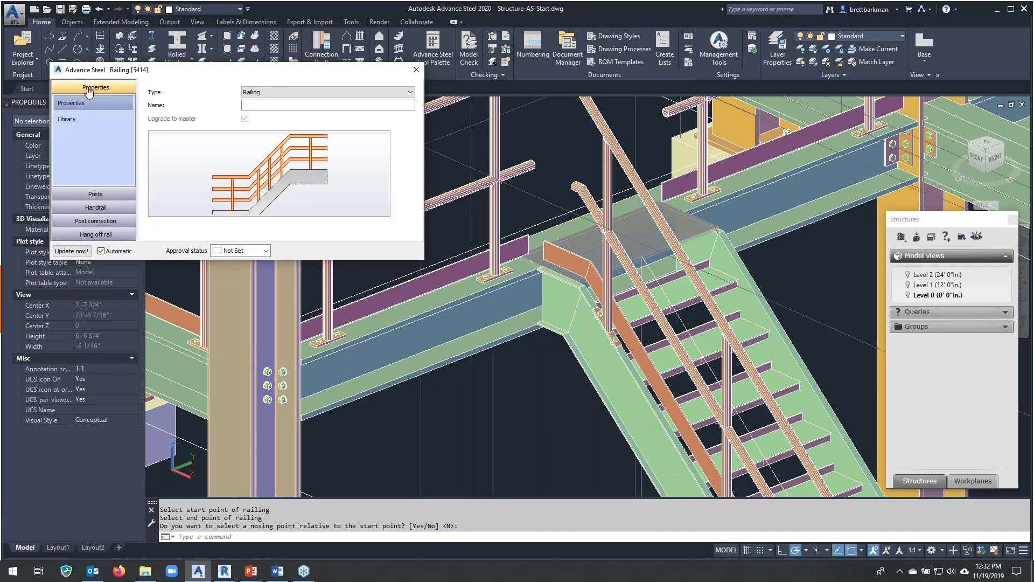
left_click(71, 120)
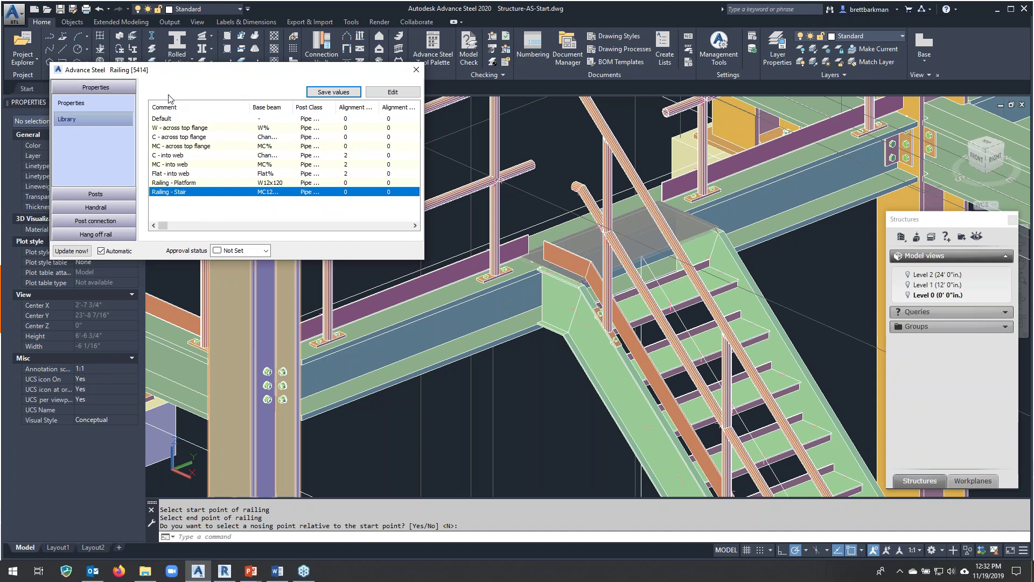
left_click(421, 73)
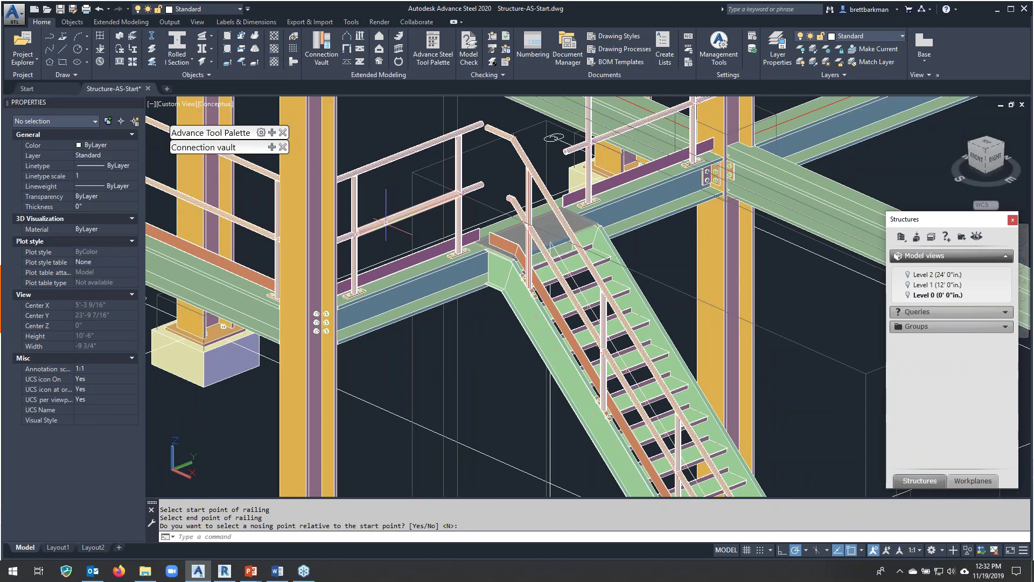
key("Return")
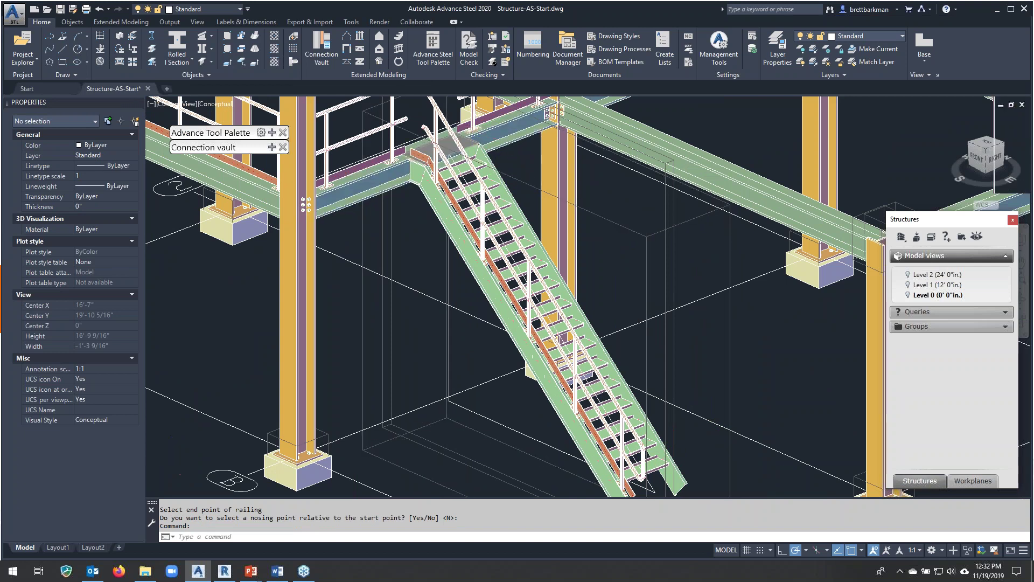
Start a second railing with the stair's far sloped stringer and its top landing channel as base beams.
scroll(458, 151, "up", 3)
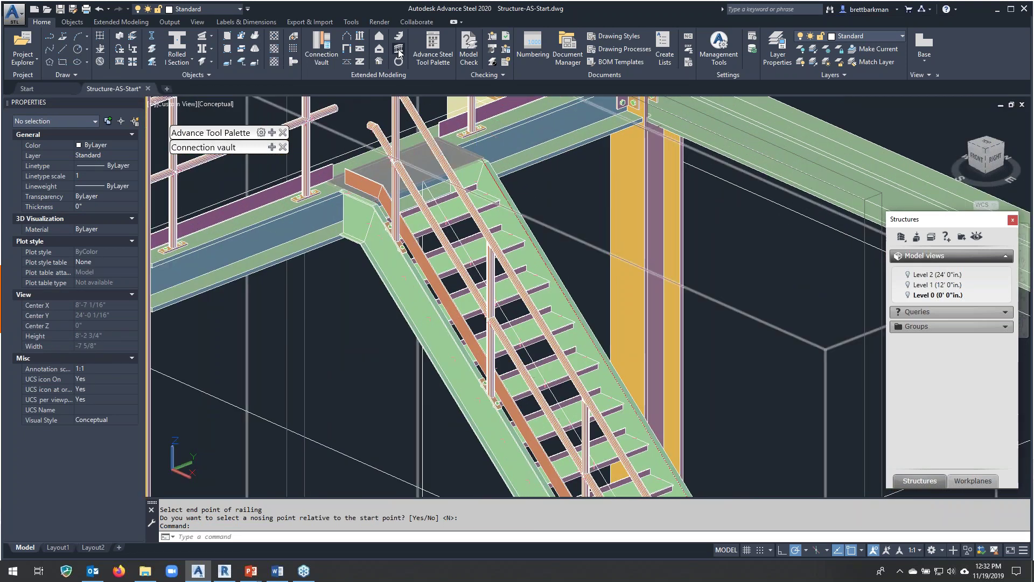
left_click(399, 52)
left_click(487, 182)
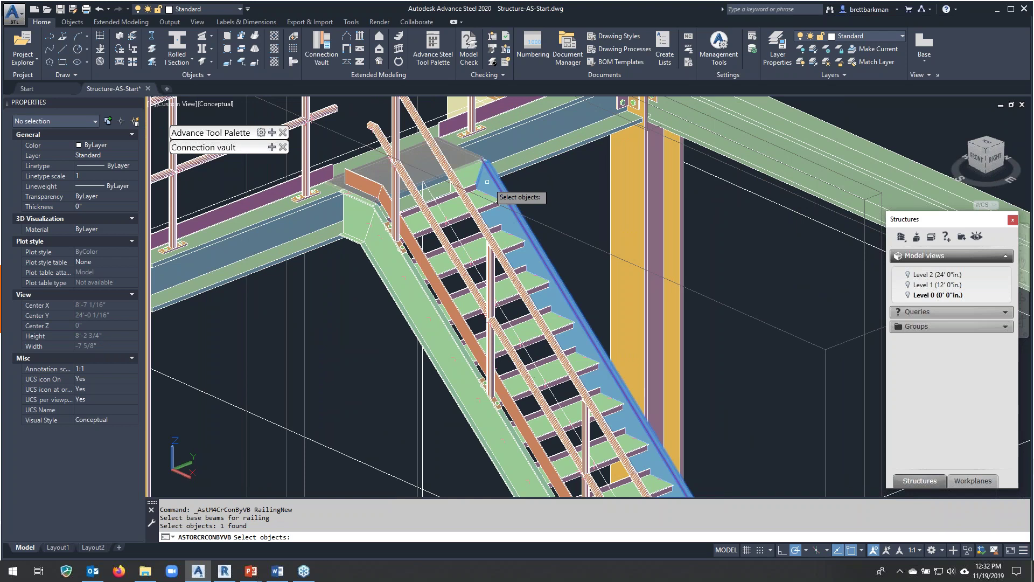
left_click(473, 173)
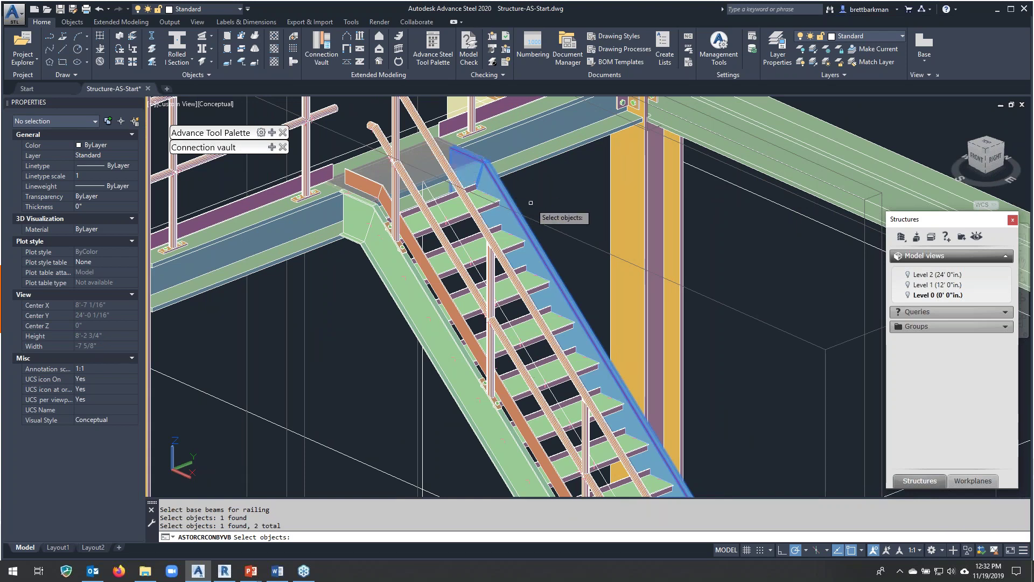
key("Return")
Run the far-side railing from its stringer's lower end to the platform end of the landing channel, without a nosing point.
scroll(531, 203, "down", 2)
scroll(530, 203, "down", 3)
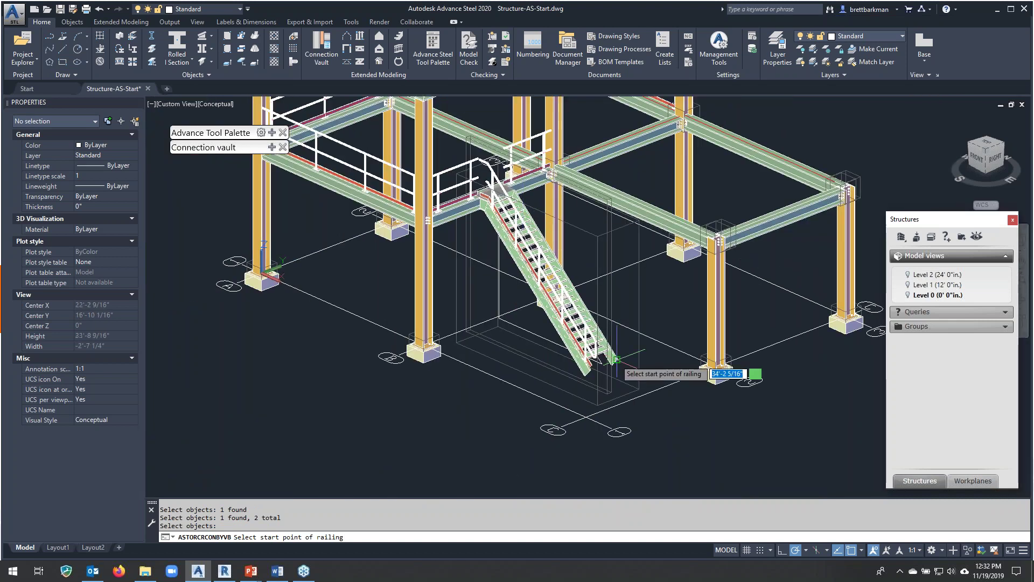
scroll(614, 357, "up", 10)
left_click(614, 357)
scroll(675, 366, "down", 3)
scroll(674, 365, "down", 6)
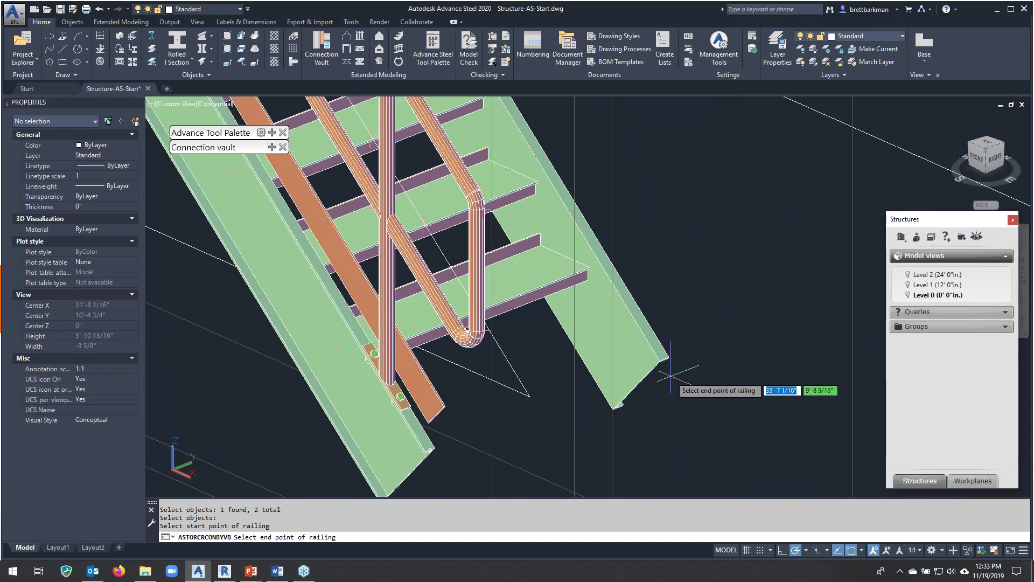
scroll(573, 239, "up", 2)
scroll(566, 236, "up", 3)
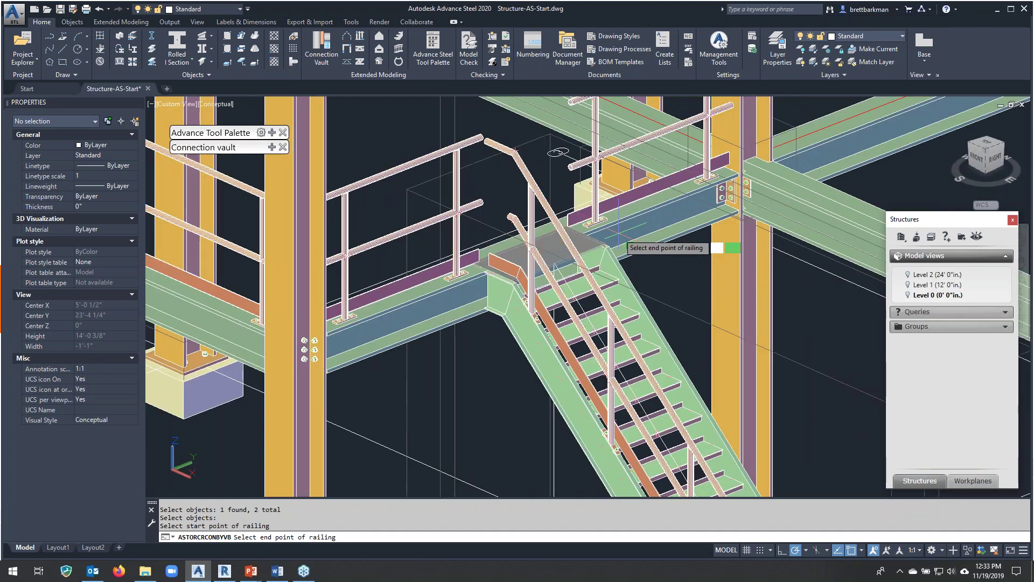
scroll(532, 240, "up", 3)
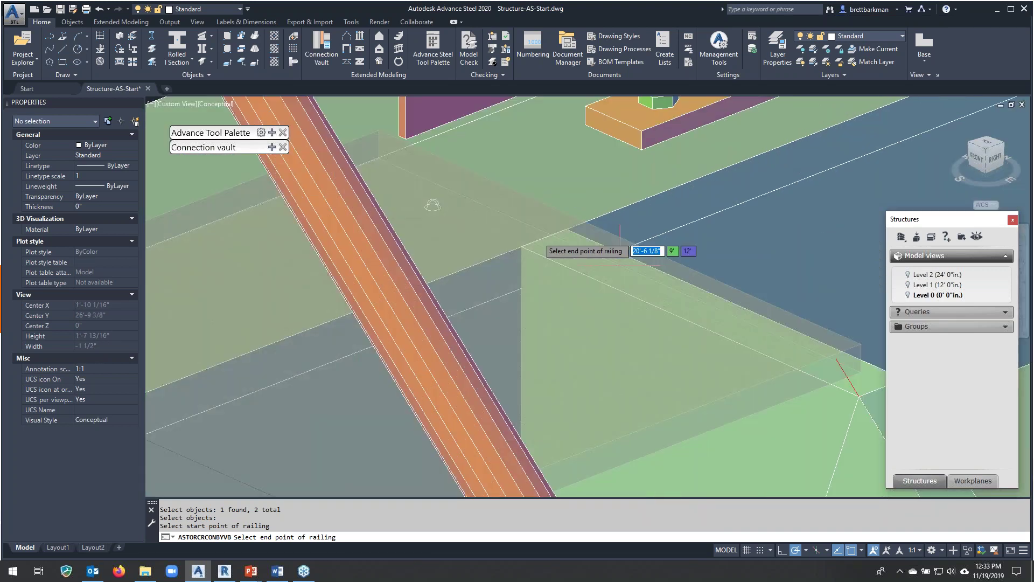
left_click(513, 250)
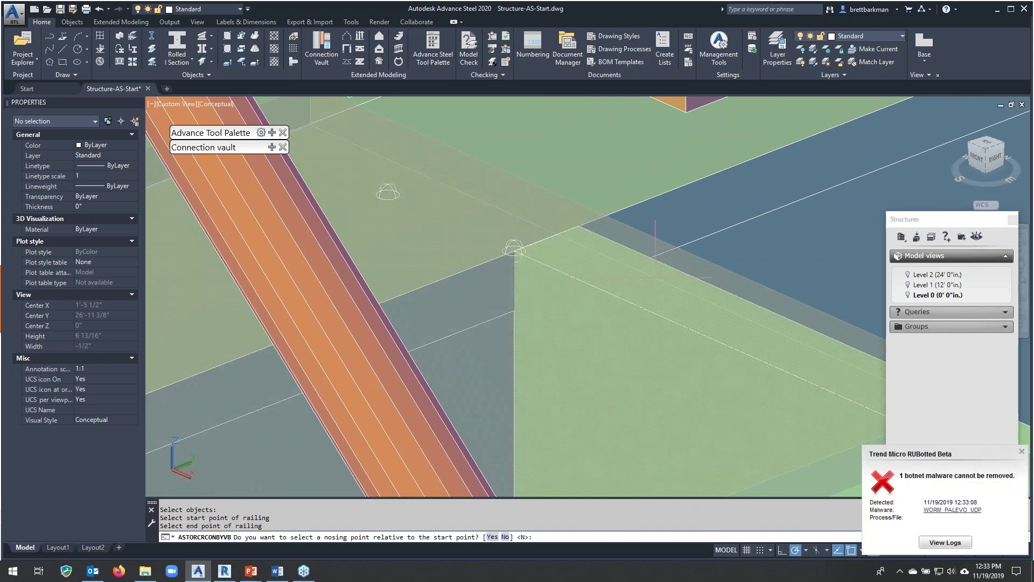
key("Return")
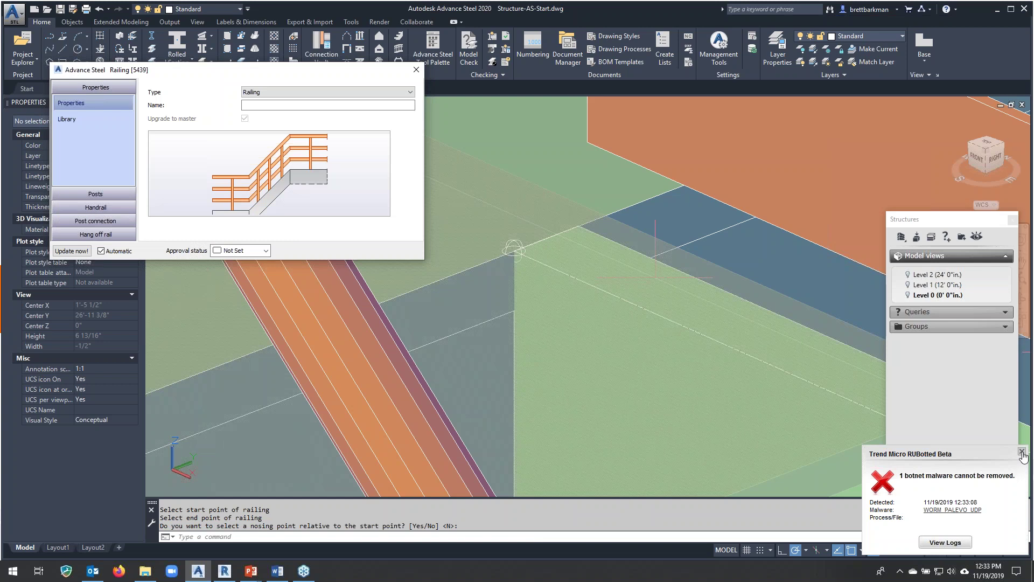
Dismiss the antivirus notification and set the far-side railing's kick rail alignment to Left.
left_click(1022, 456)
scroll(392, 312, "down", 8)
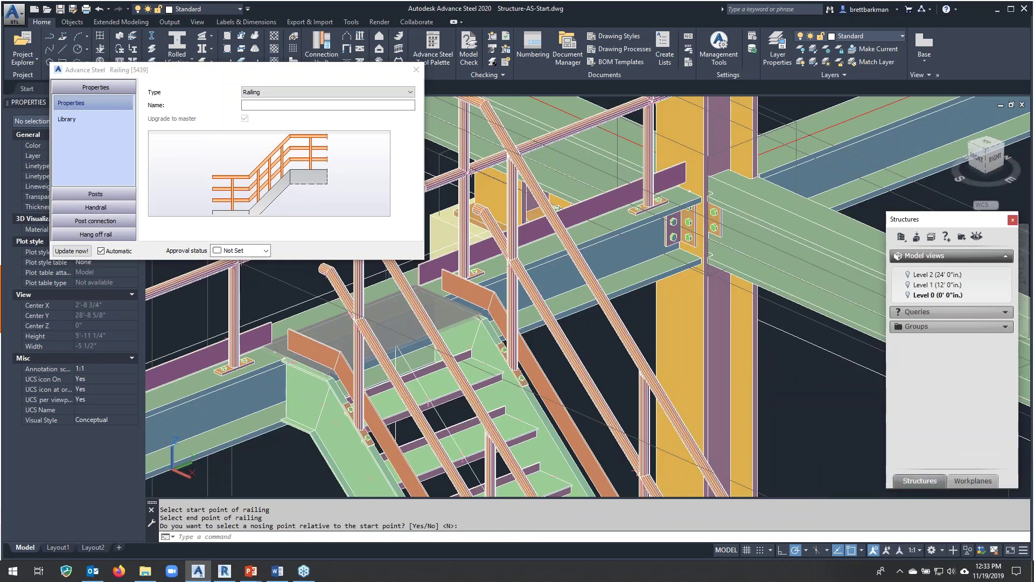
middle_click_drag(486, 363, 585, 310)
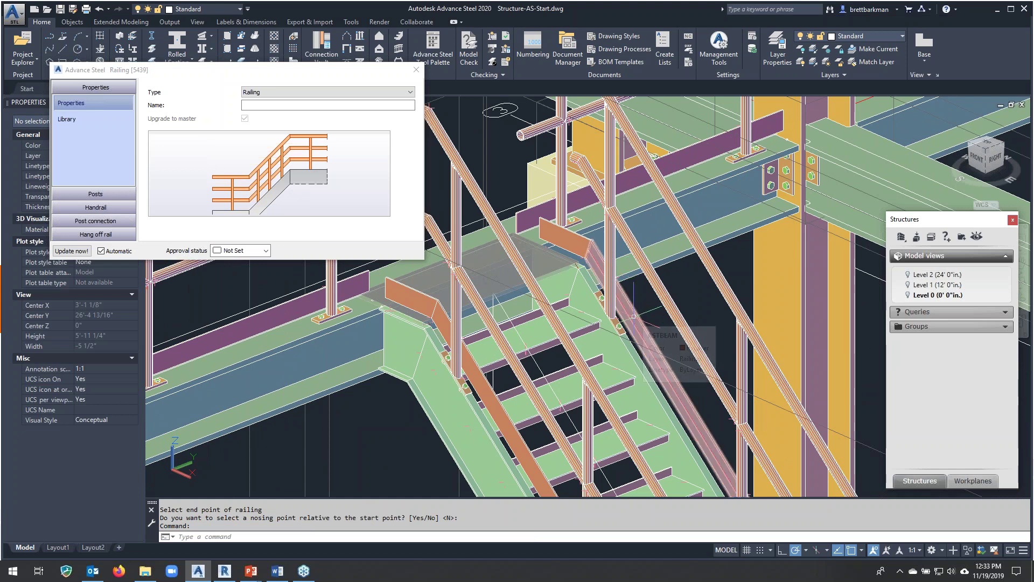
left_click(76, 207)
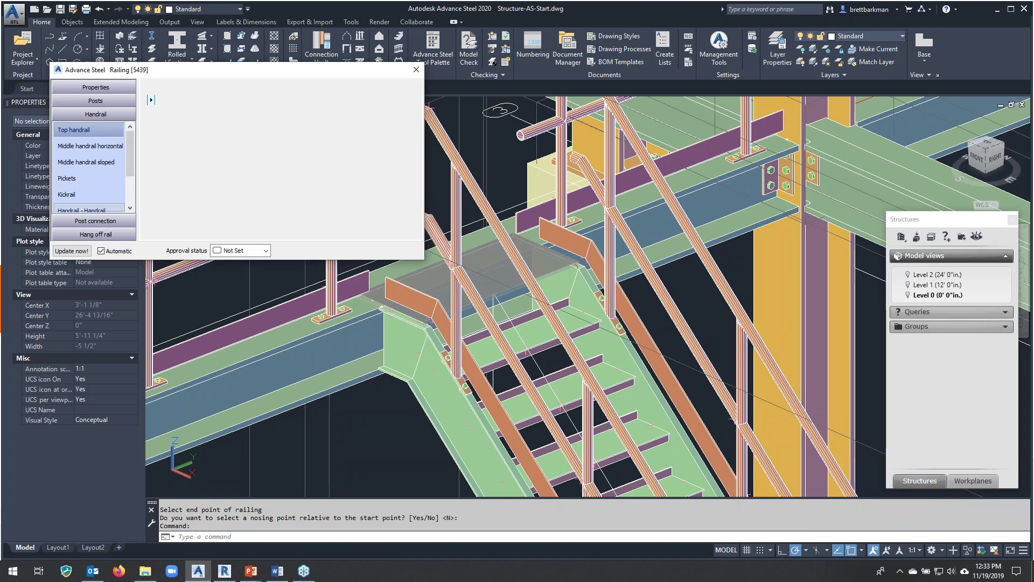
left_click(72, 196)
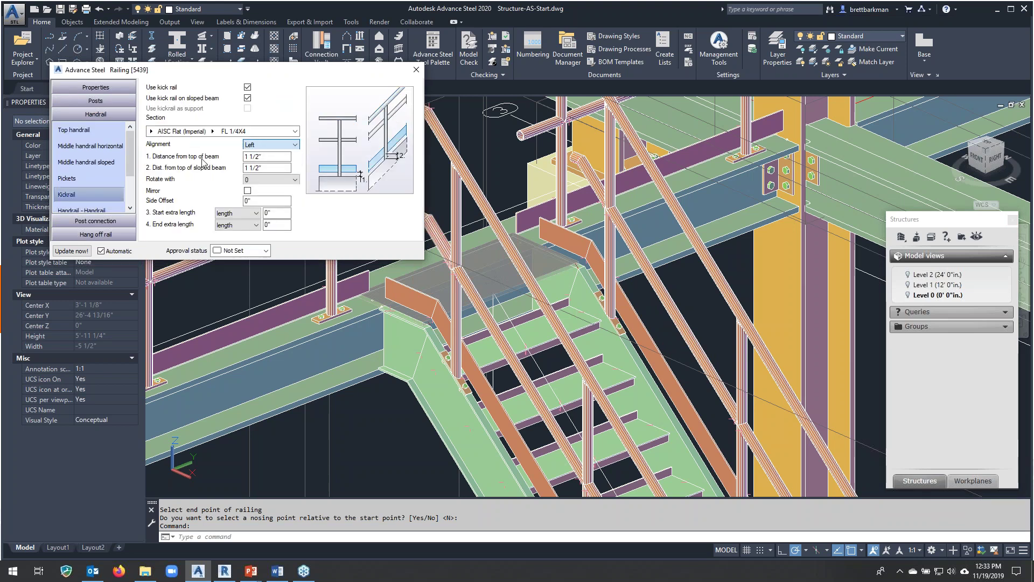
left_click(416, 70)
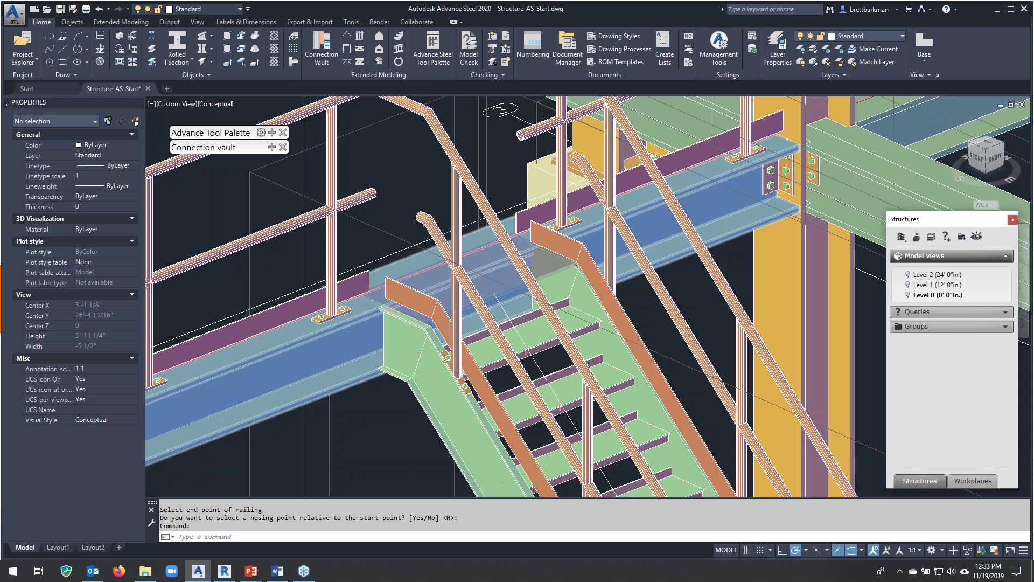
Examine how the two stair railings line up with the platform railings at the top landing.
scroll(577, 285, "down", 2)
scroll(577, 285, "down", 2)
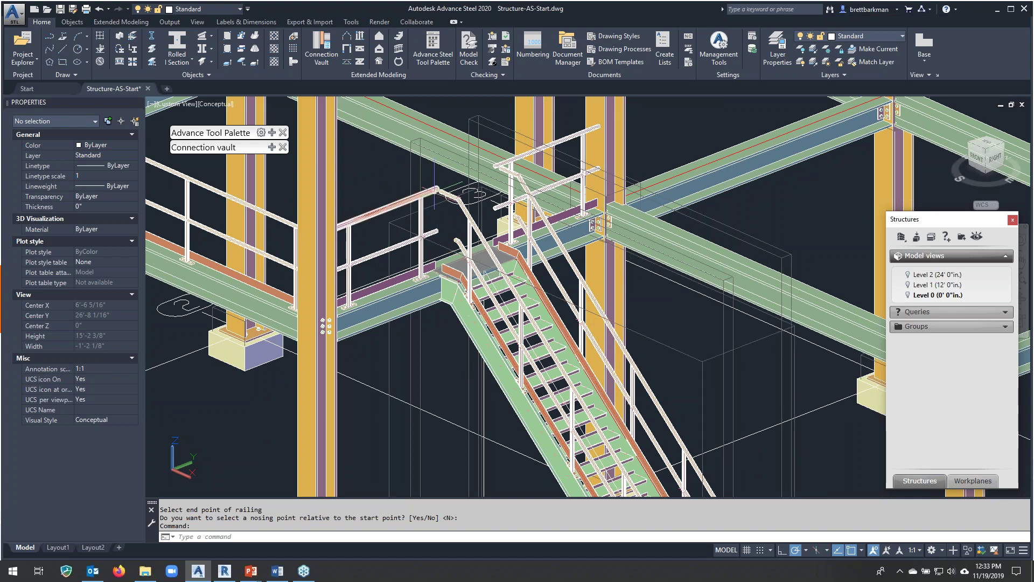
scroll(439, 197, "up", 2)
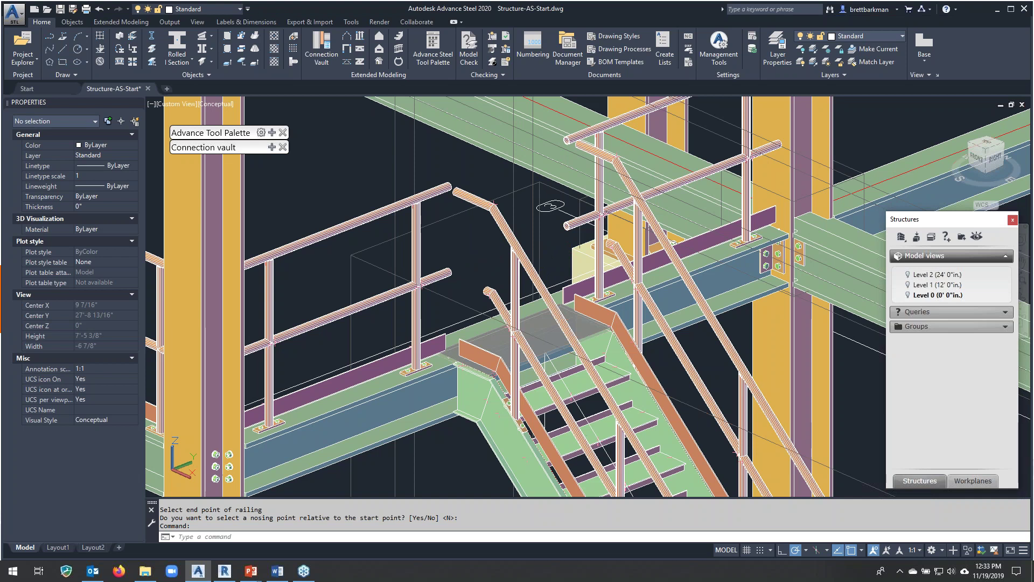
middle_click_drag(540, 325, 539, 324, "shift")
middle_click_drag(550, 206, 533, 248, "shift")
scroll(457, 306, "up", 1)
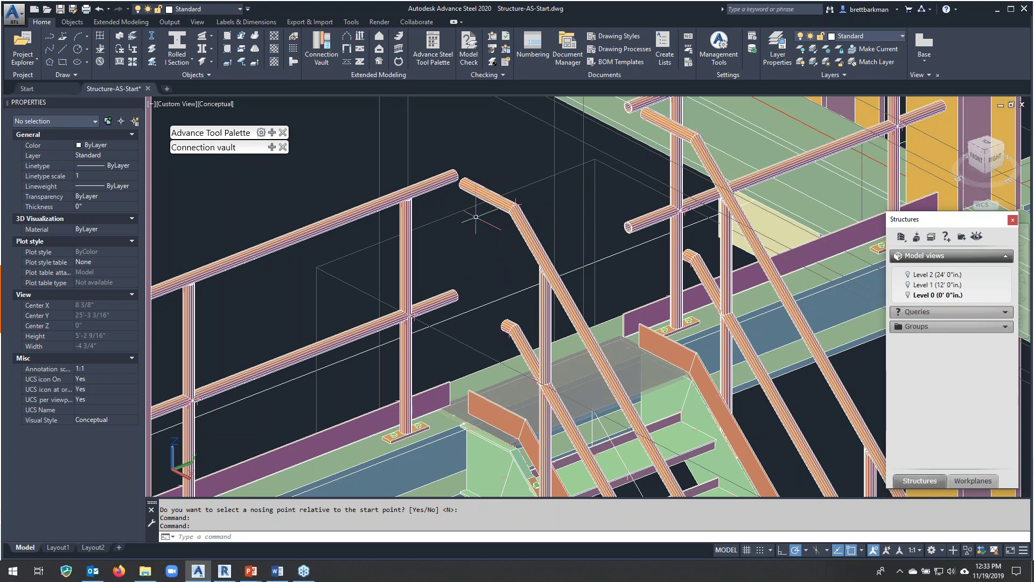
scroll(526, 184, "down", 2)
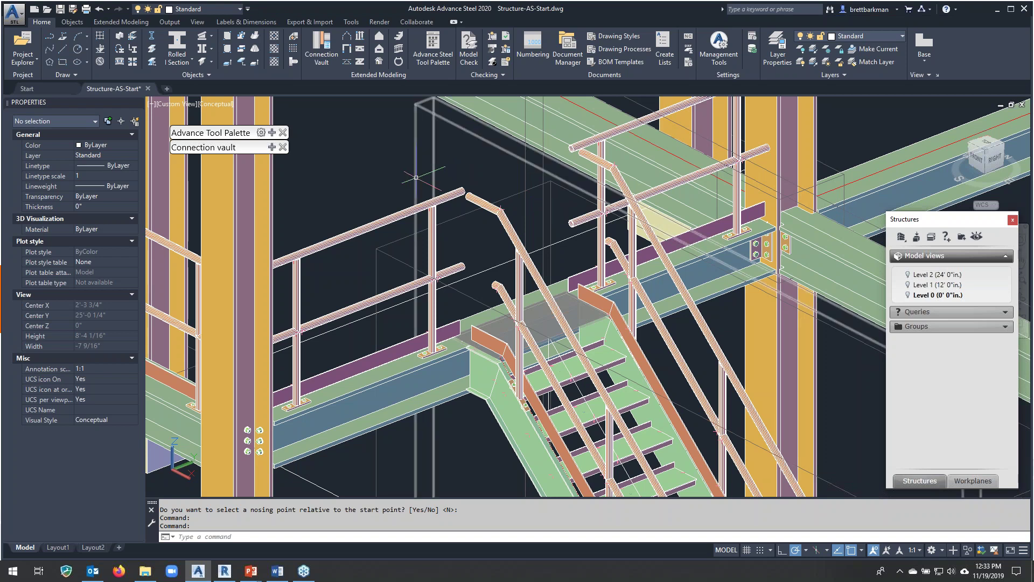
scroll(416, 177, "up", 2)
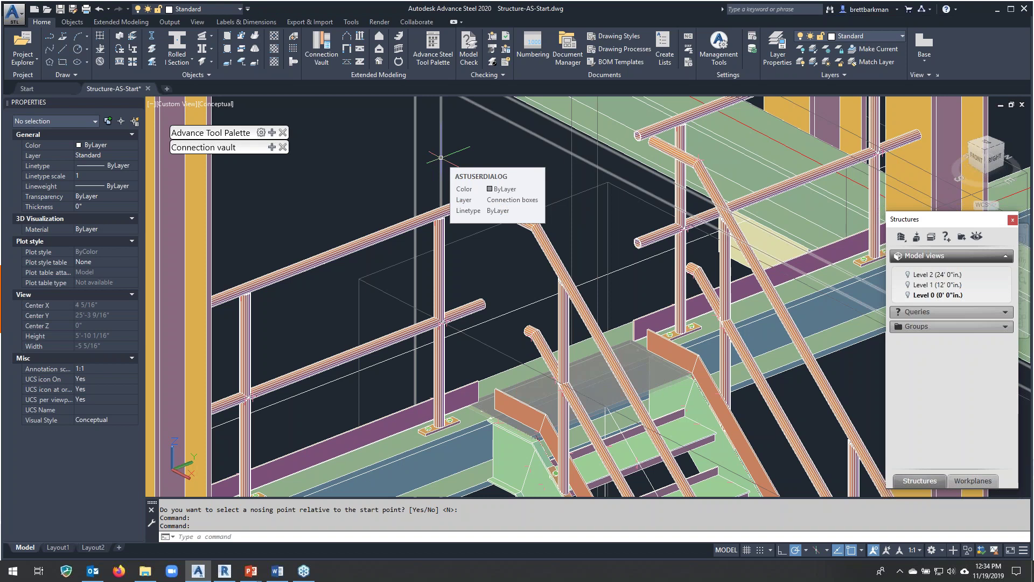
Select all connection boxes similar to the one beside the stair landing and turn off their display.
left_click(440, 157)
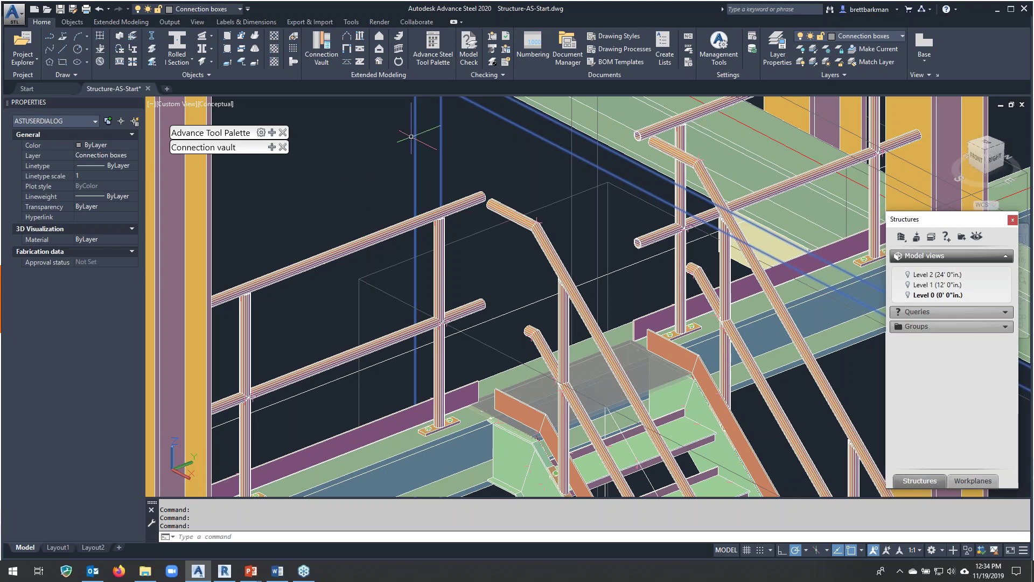
right_click(377, 155)
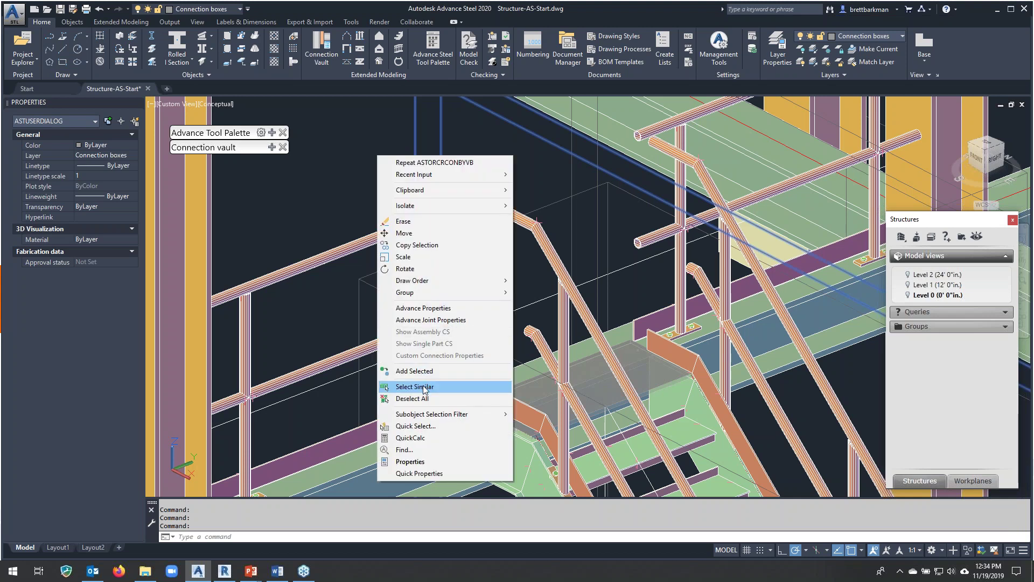
left_click(425, 388)
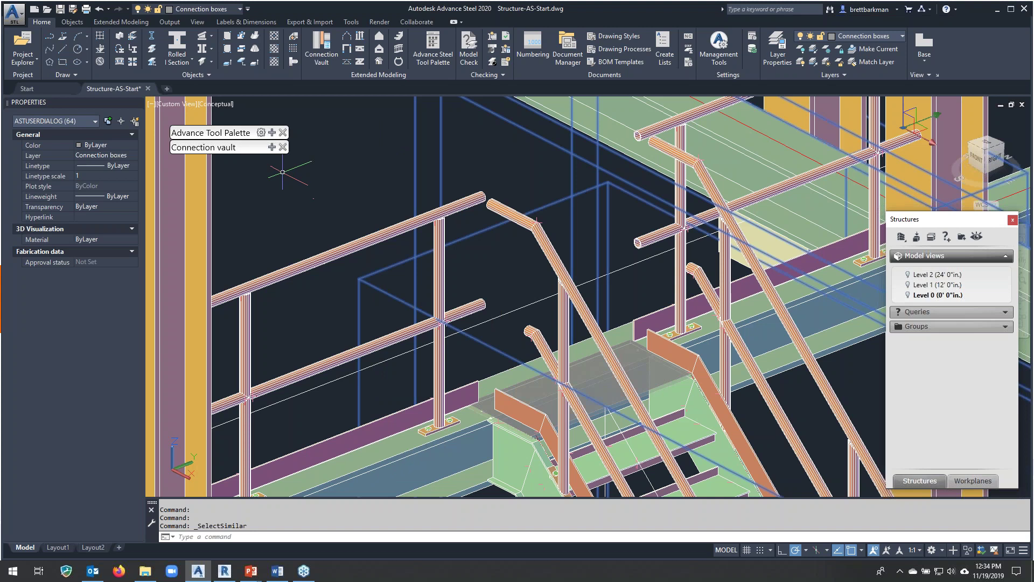
mouse_move(273, 134)
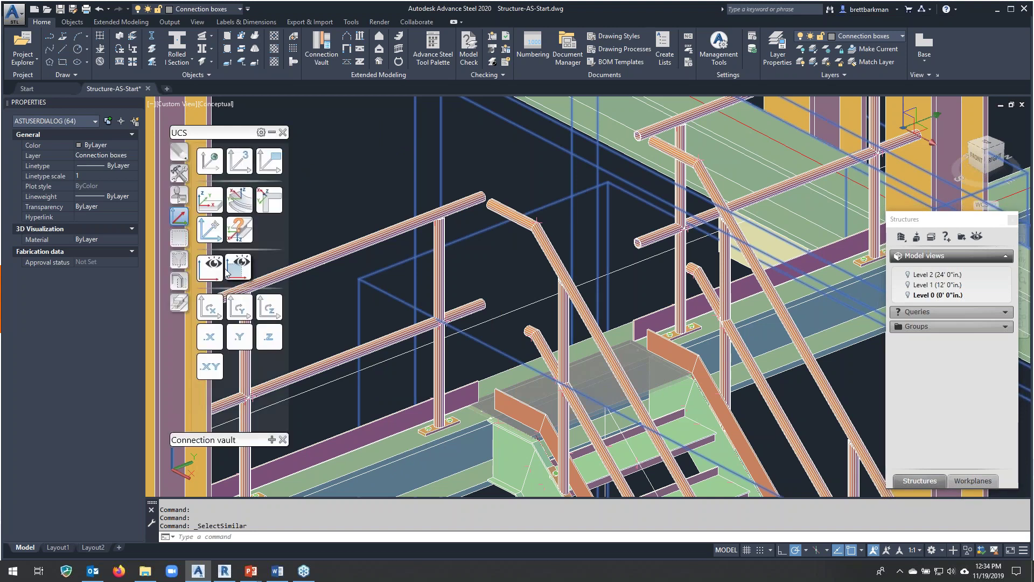
left_click(180, 281)
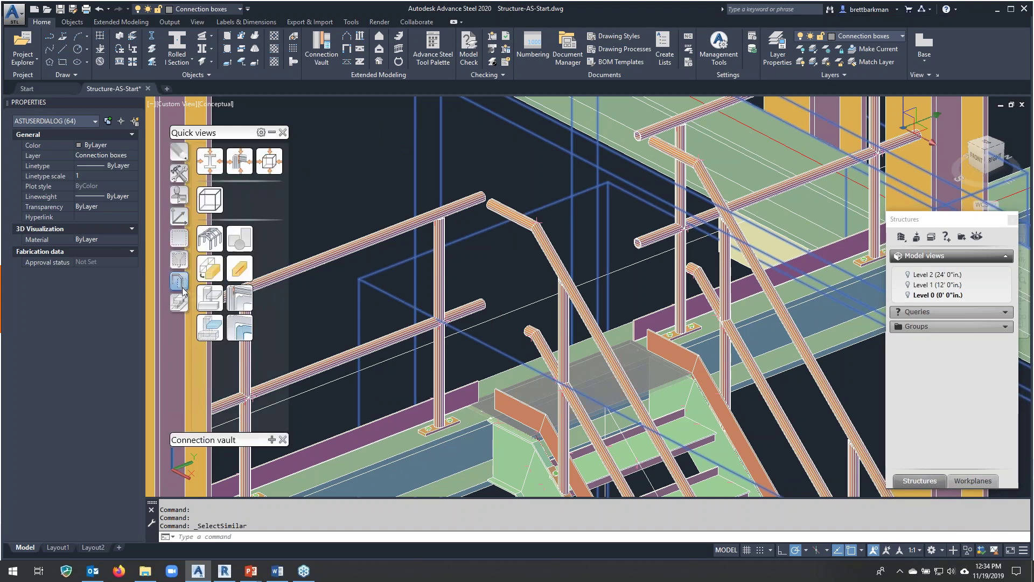
left_click(210, 296)
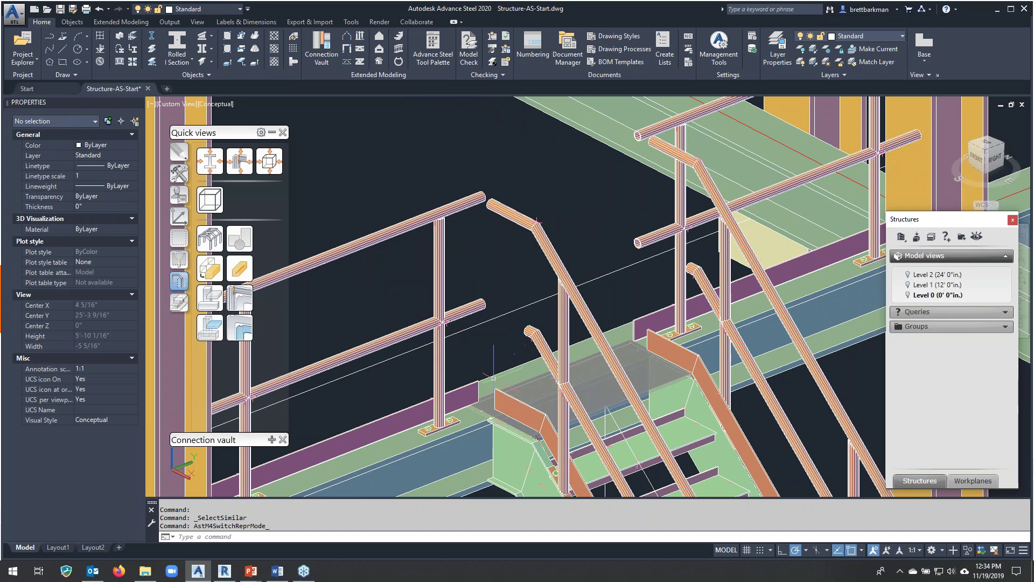
Miter the platform's kick plate with the near-side stair railing's kick rail at the top landing, keeping the default miter settings.
scroll(449, 386, "up", 2)
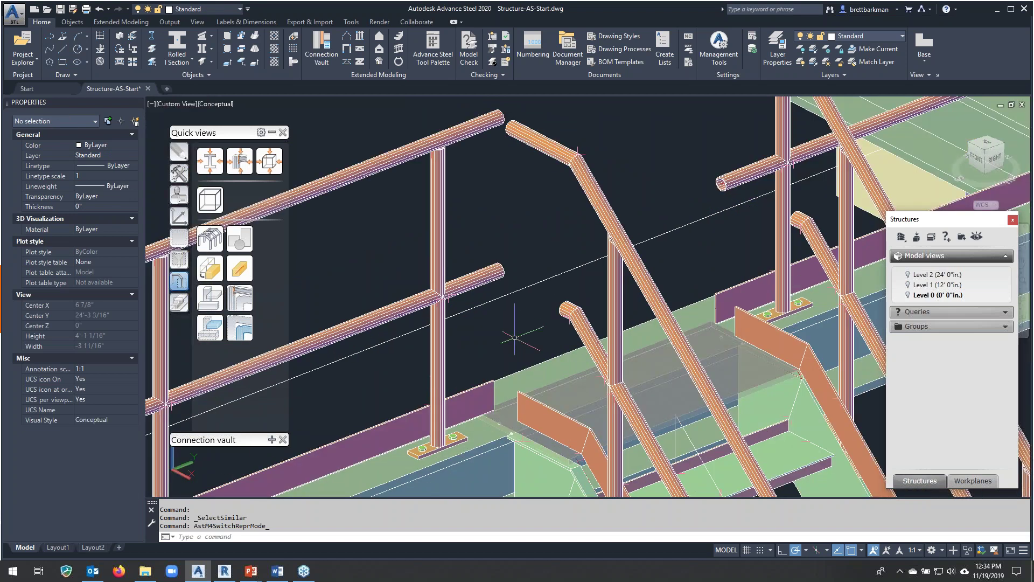
left_click(272, 132)
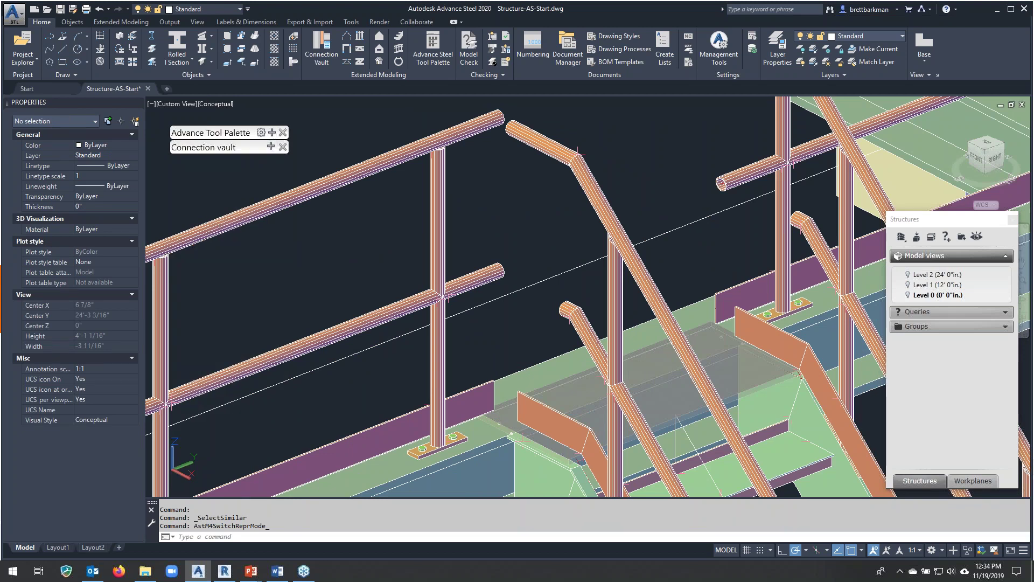
left_click(272, 134)
left_click(179, 303)
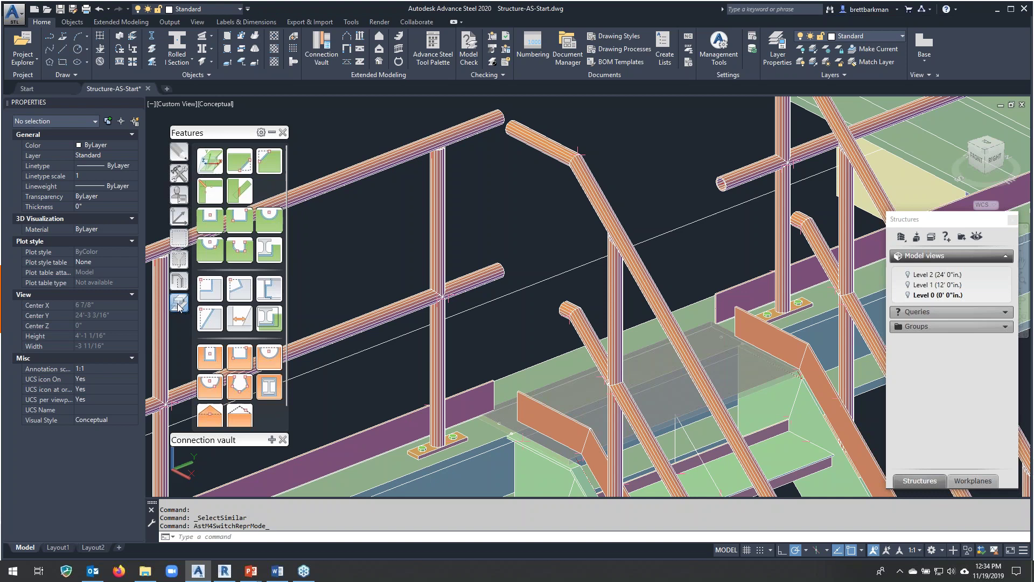
left_click(208, 193)
key("Return")
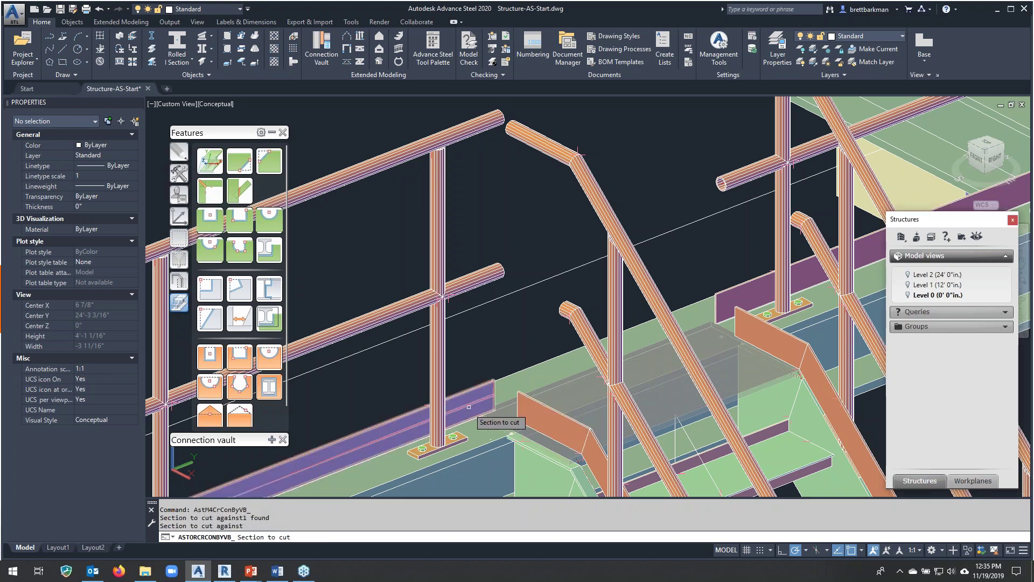
left_click(470, 405)
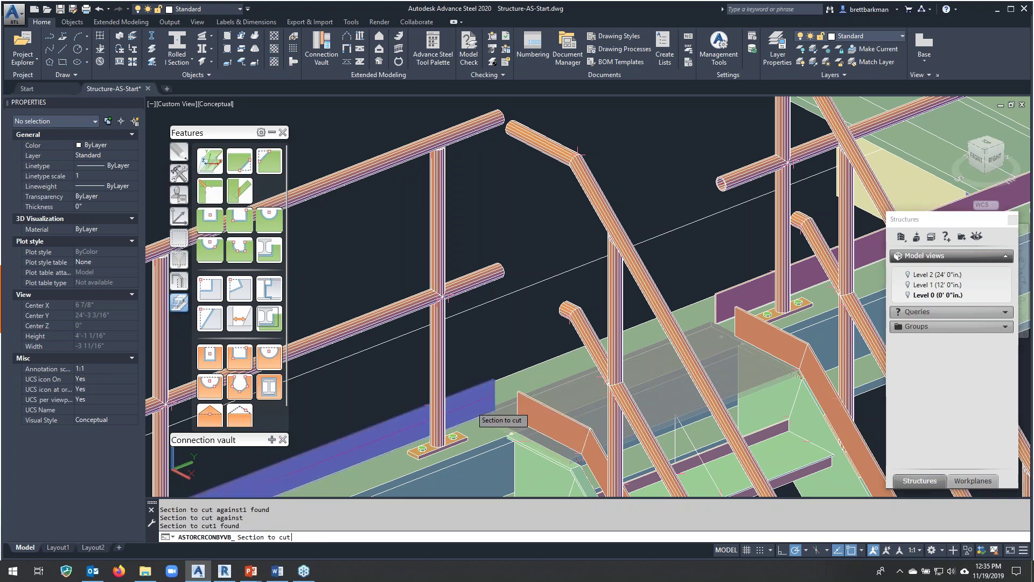
key("Return")
left_click(71, 104)
left_click(70, 87)
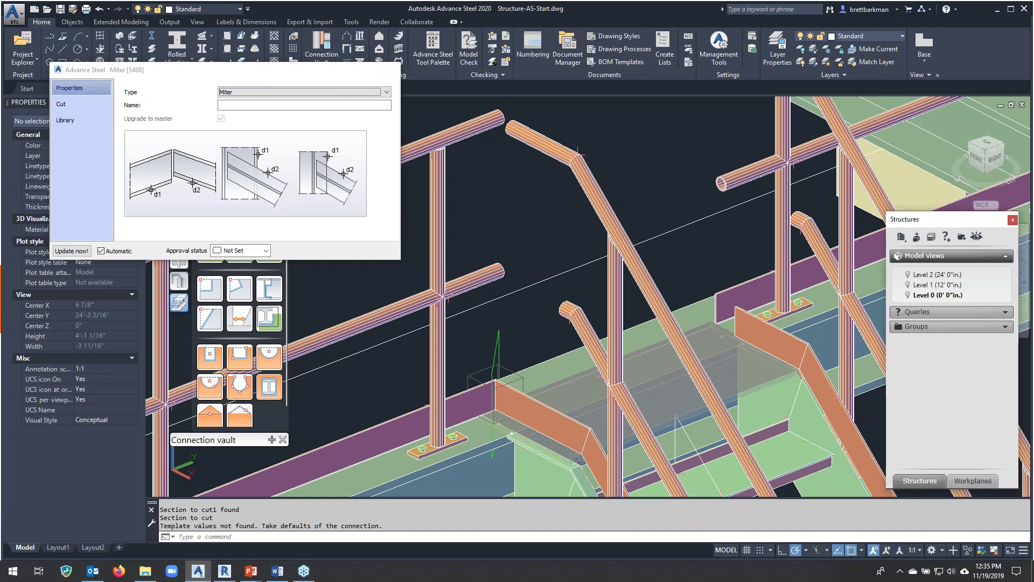
left_click(392, 70)
Try to miter the near-side middle rails by picking the stair and platform pieces together as sections to cut against.
left_click(493, 278)
key("Return")
key("Return")
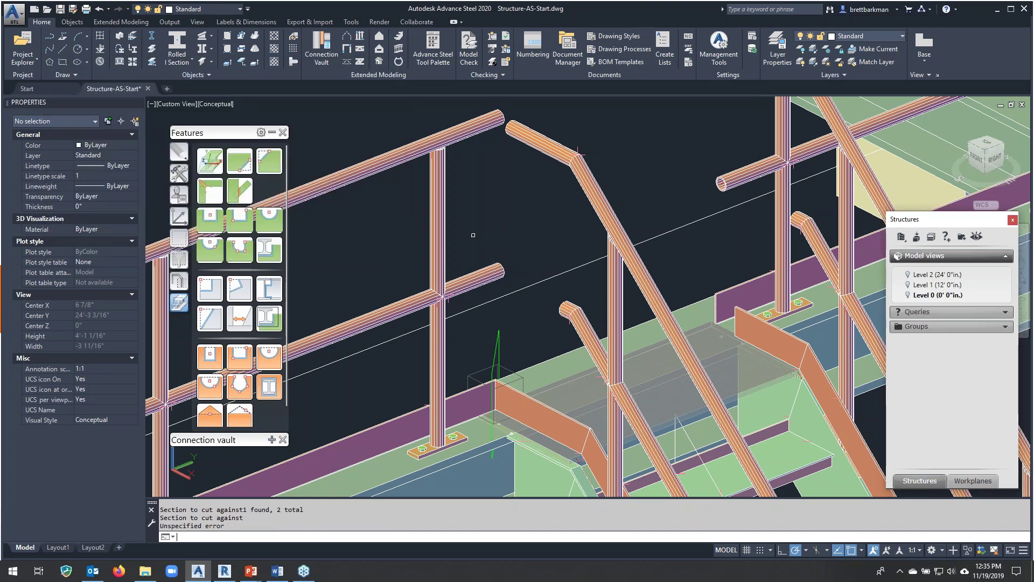
scroll(527, 291, "up", 4)
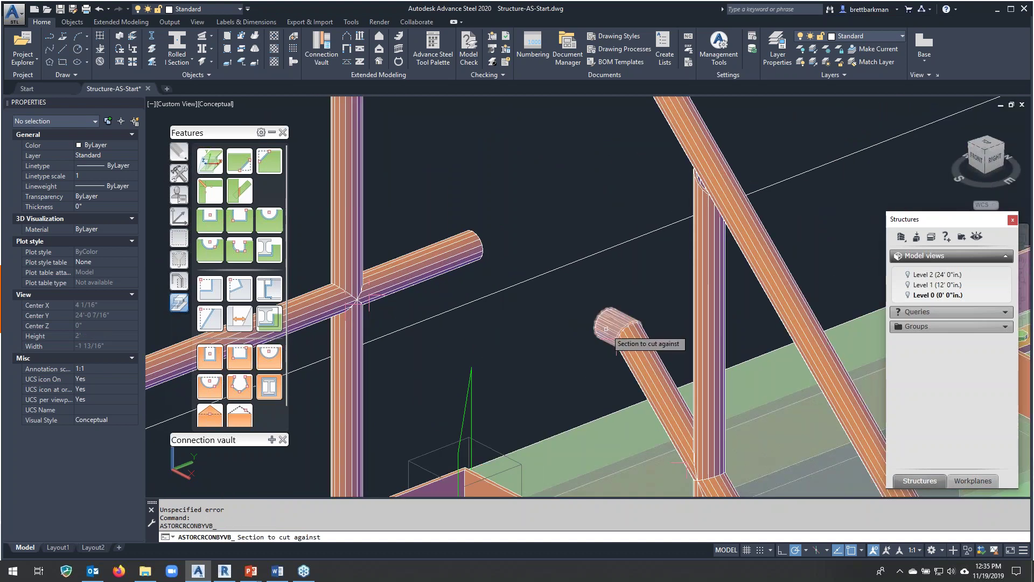
left_click(613, 330)
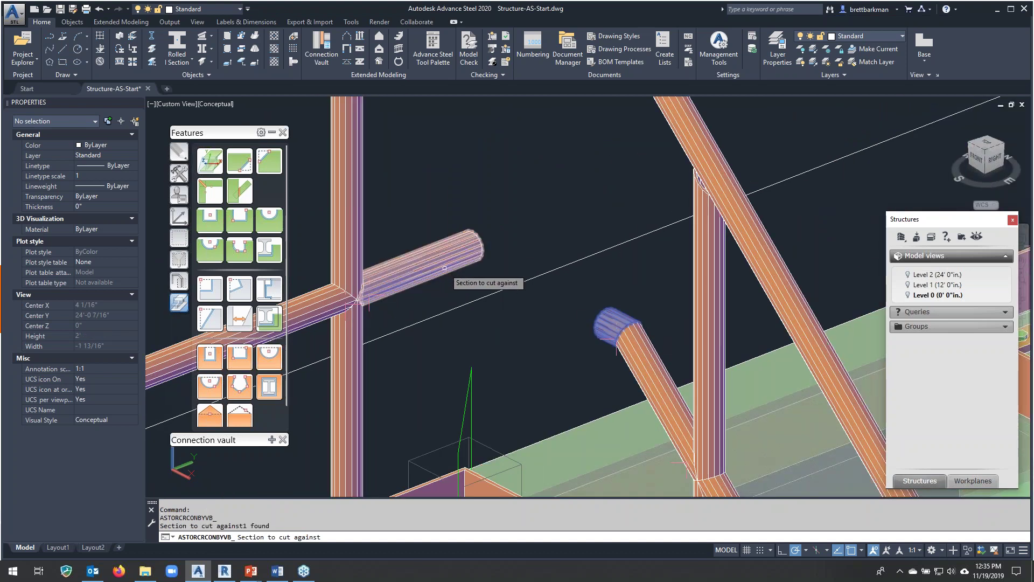
left_click(445, 266)
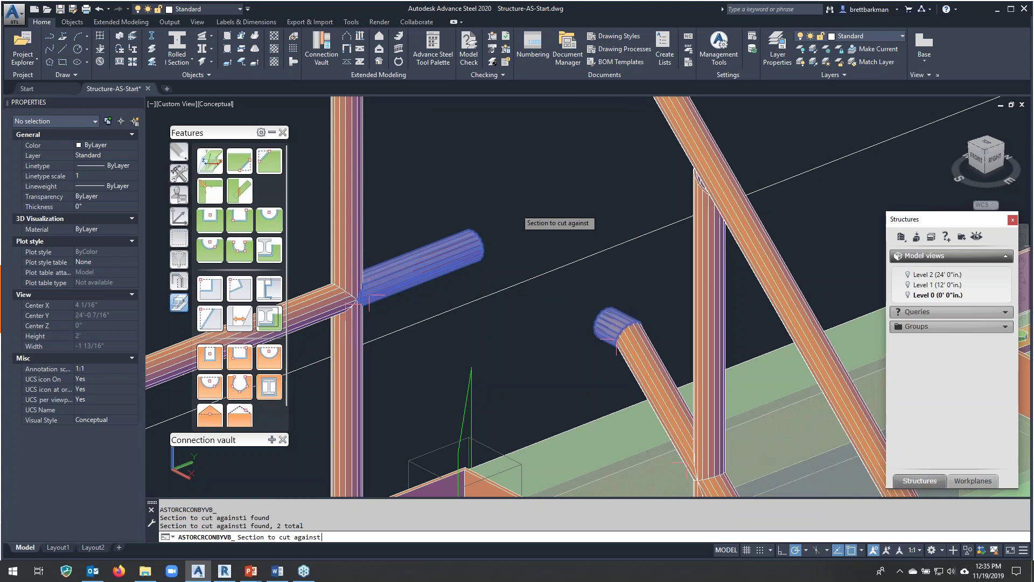
key("Return")
key("Return")
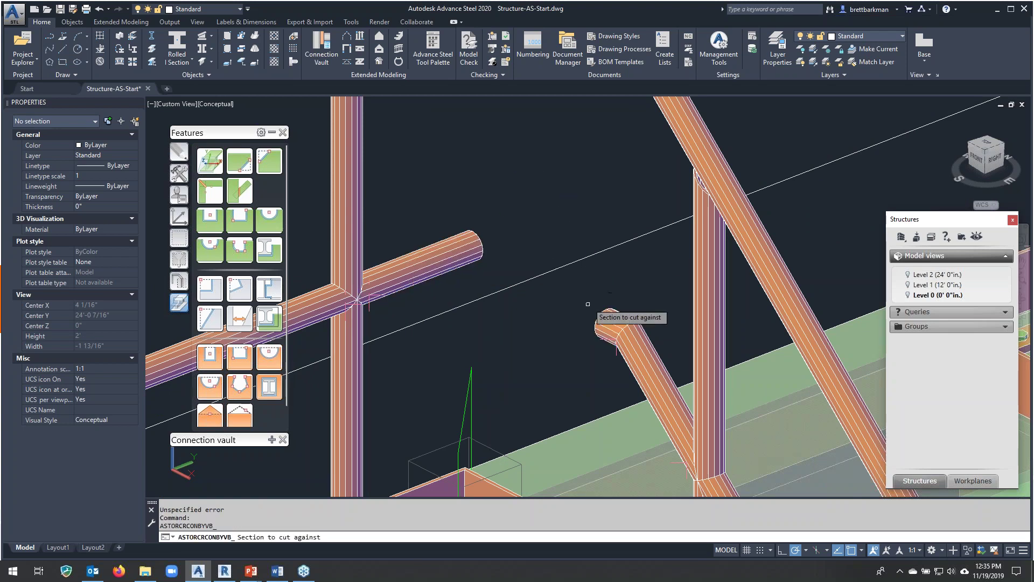
Try mitering the near-side middle rails with the stair railing's short end piece as the section to cut against, and undo the miter.
left_click(607, 330)
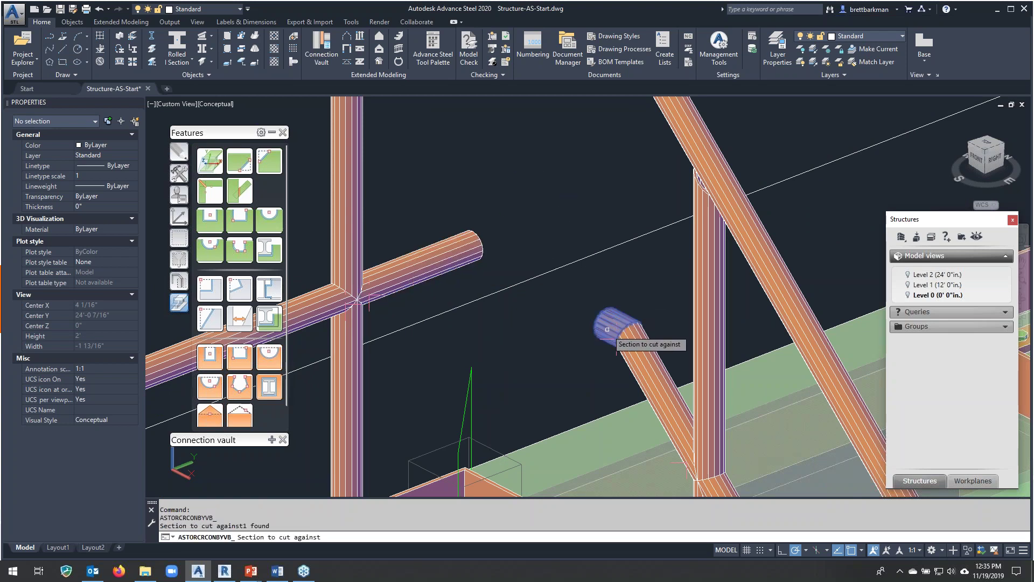
key("Return")
left_click(446, 253)
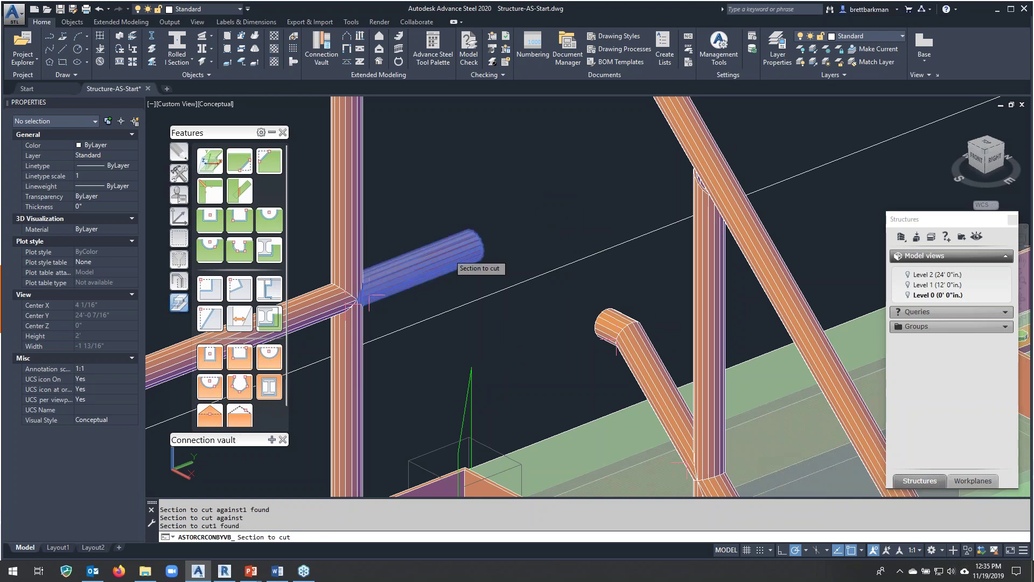
key("Return")
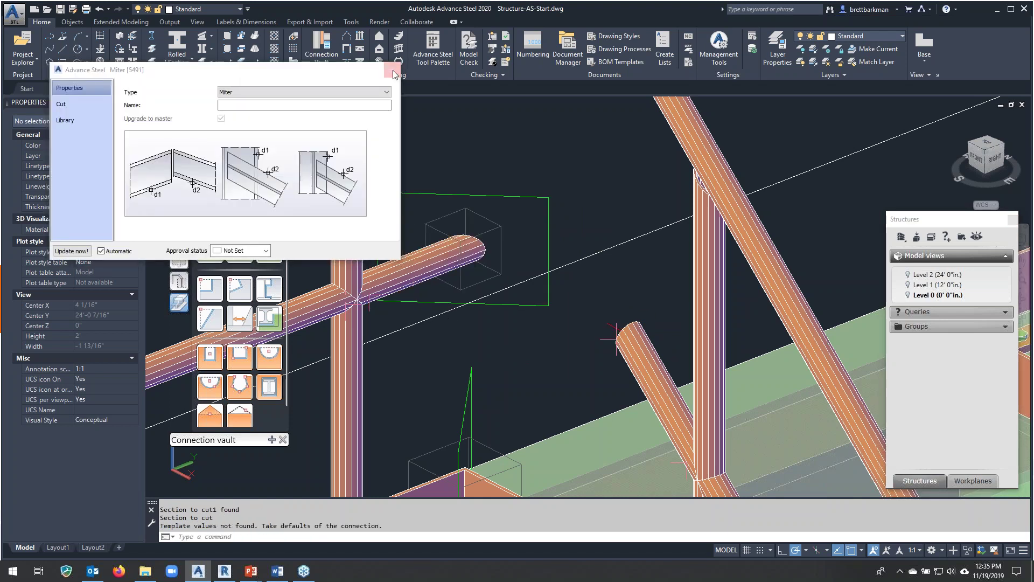
left_click(394, 71)
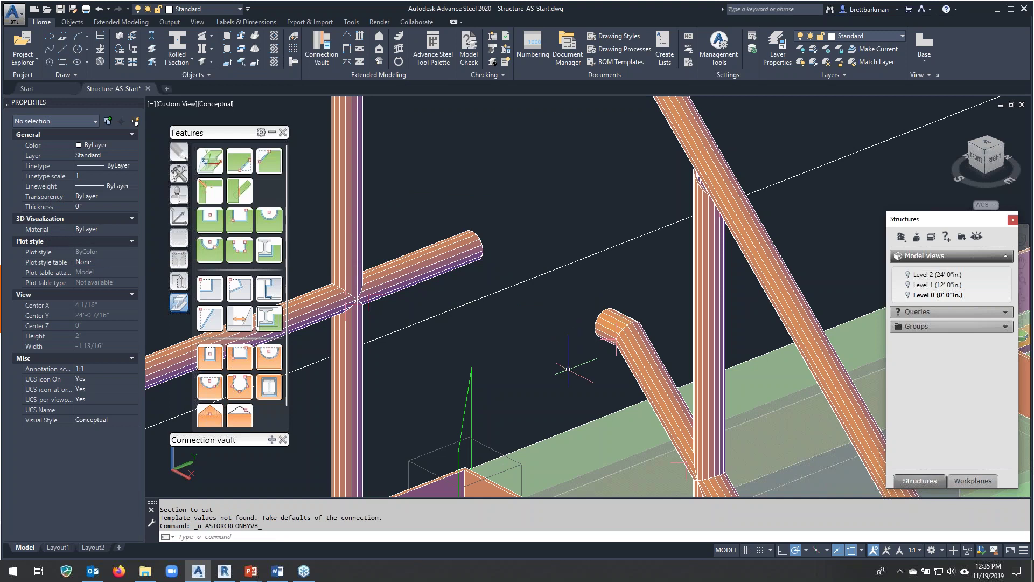
scroll(538, 377, "down", 2)
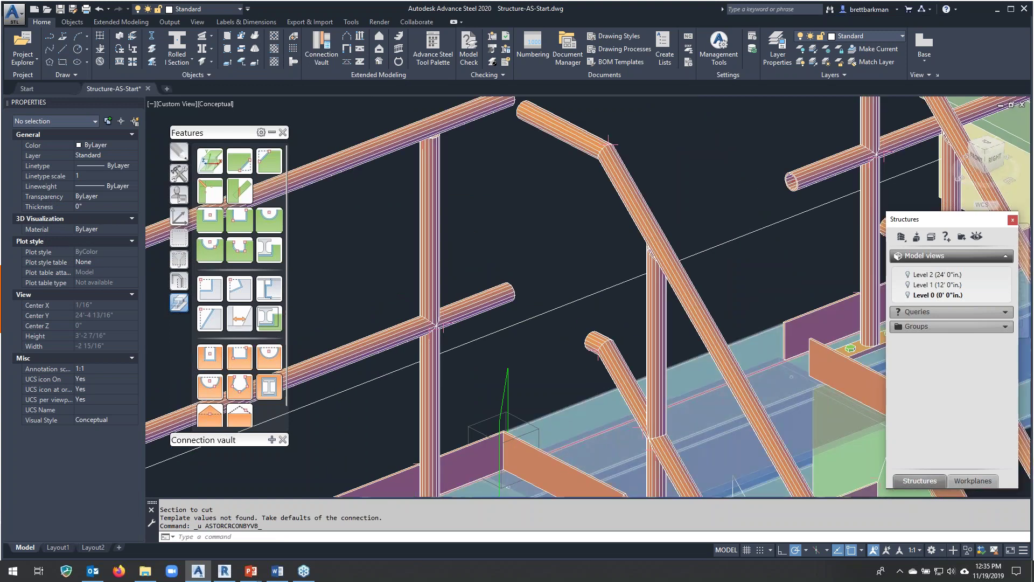
scroll(524, 217, "down", 3)
type("u")
key("Return")
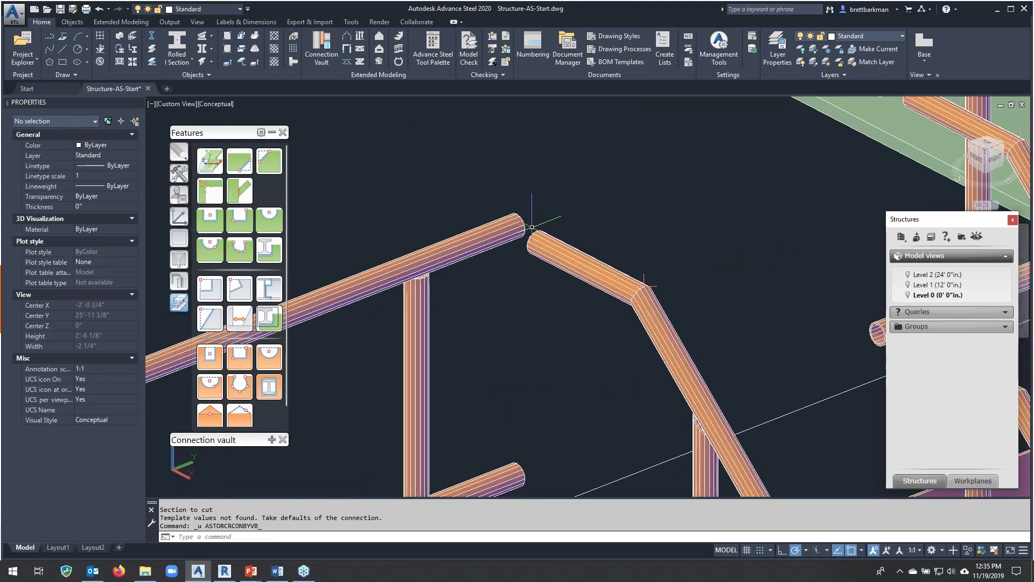
Miter the near-side top handrails, using the platform handrail as the section to cut against and the stair handrail's end piece as the section to cut.
scroll(521, 224, "up", 3)
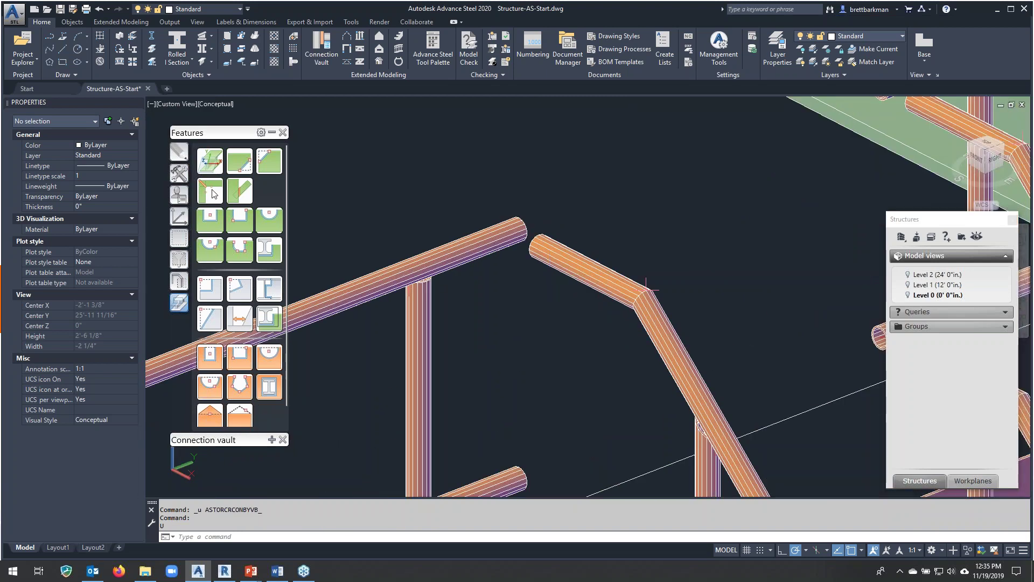
left_click(214, 194)
left_click(501, 243)
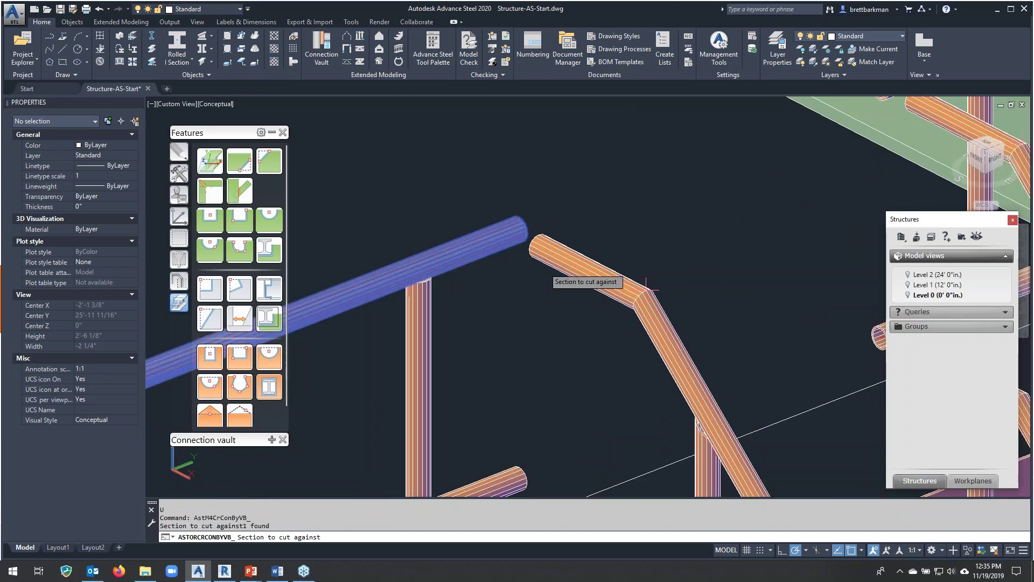
left_click(569, 272)
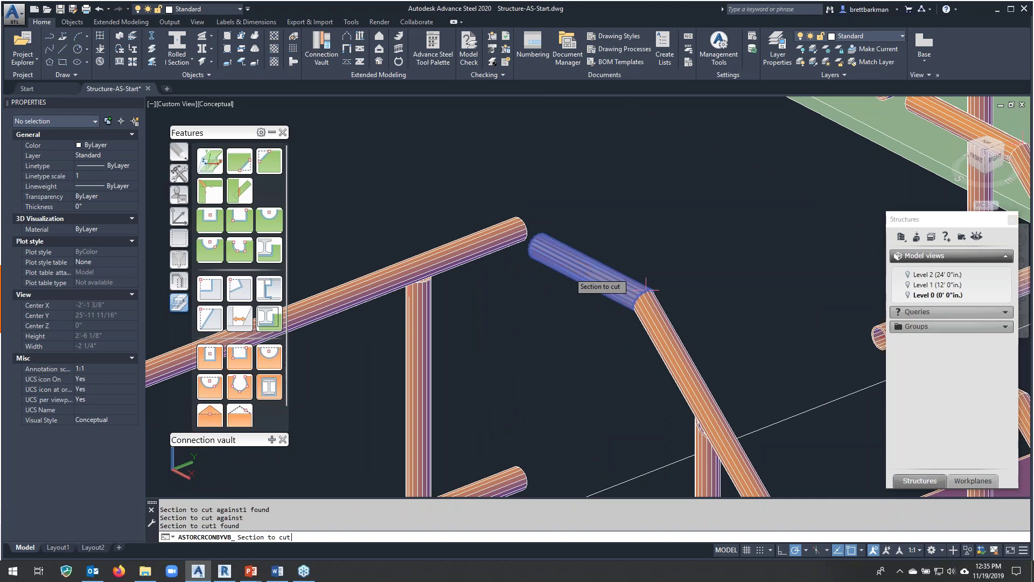
key("Return")
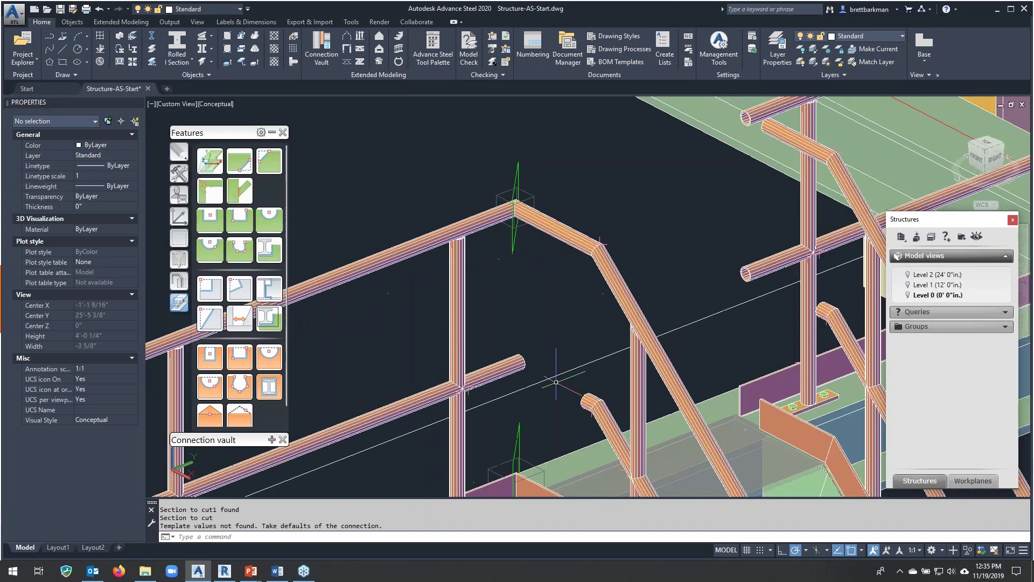
Miter the near-side middle rails, using the platform rail as the section to cut against and the stair rail's end piece as the section to cut.
scroll(547, 377, "up", 2)
left_click(474, 346)
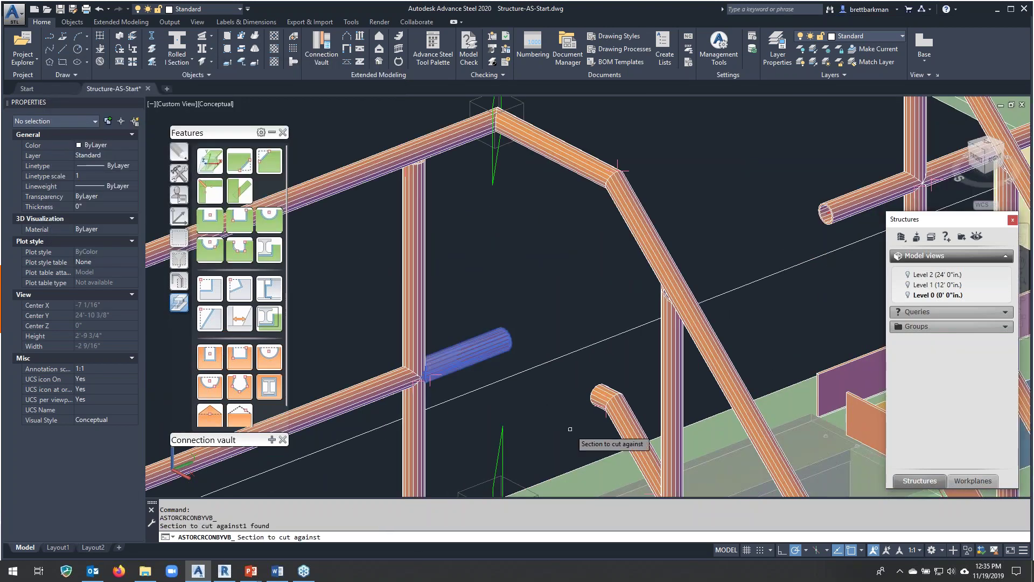
scroll(572, 428, "up", 2)
key("Return")
left_click(607, 387)
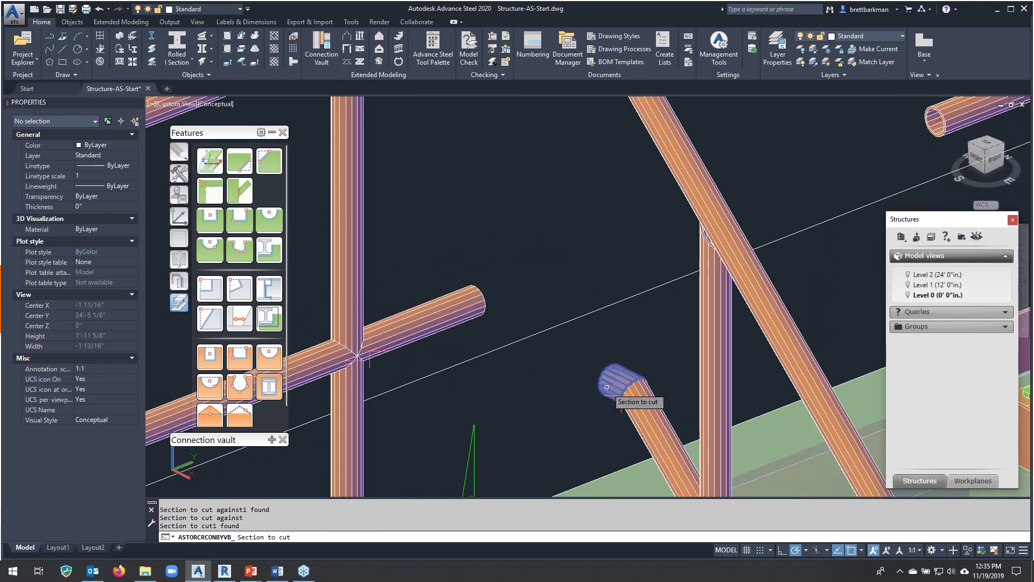
key("Return")
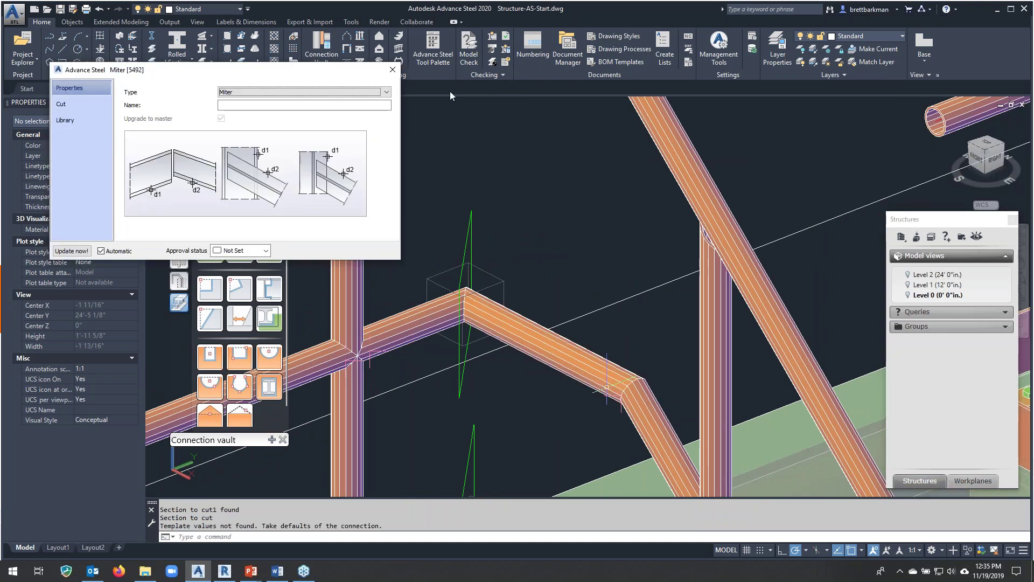
left_click(393, 70)
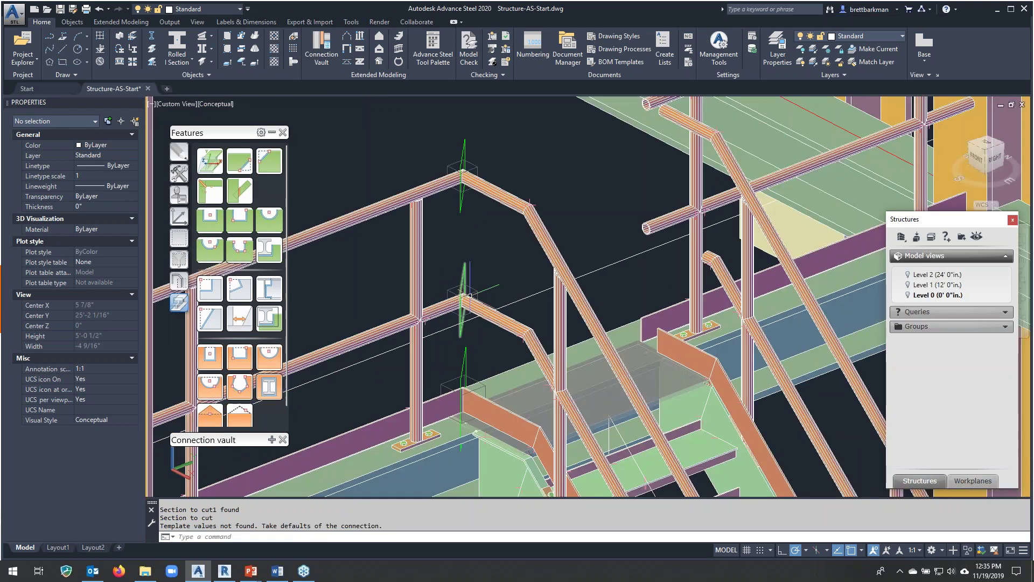
Examine the miter cut at the top handrail joint and compare both sides of the railings at the landing.
scroll(529, 232, "up", 8)
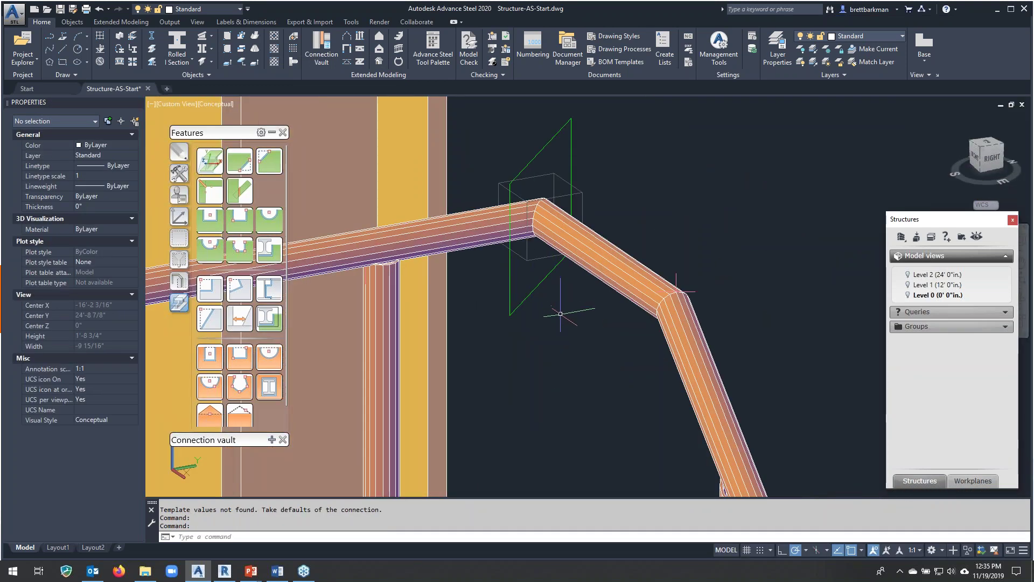
left_click(517, 307)
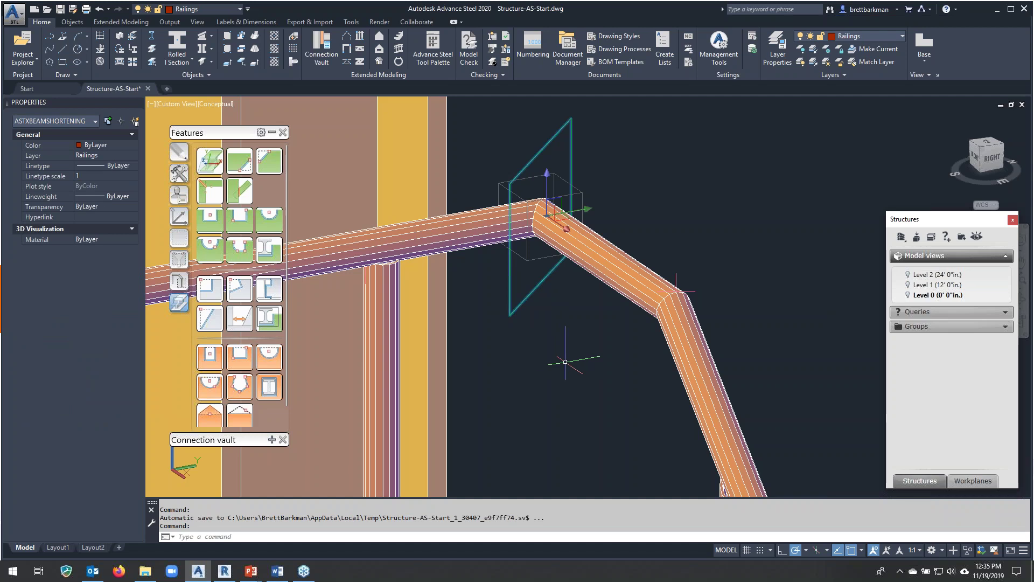
key("Escape")
scroll(412, 315, "down", 6)
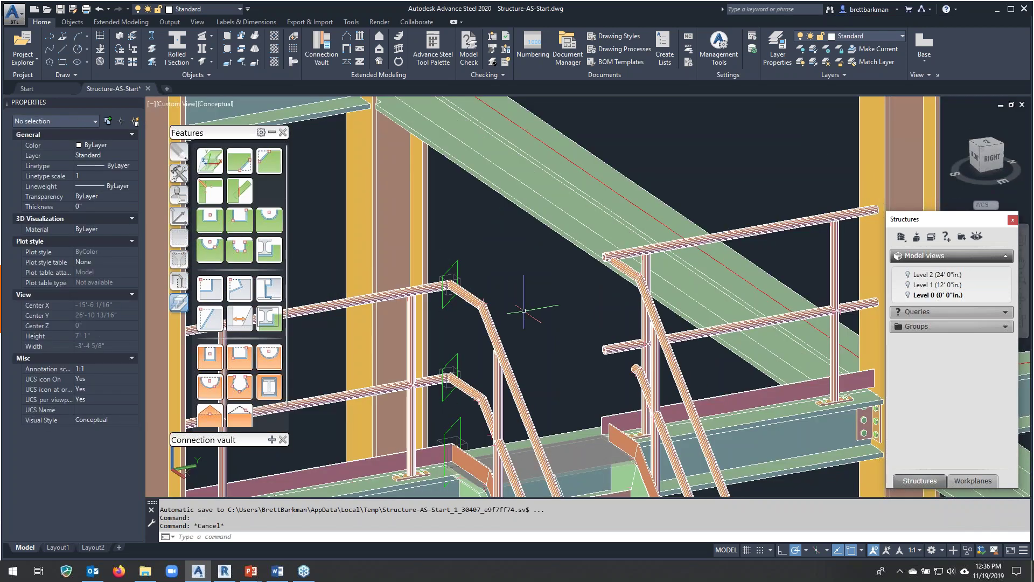
middle_click_drag(523, 311, 515, 263, "shift")
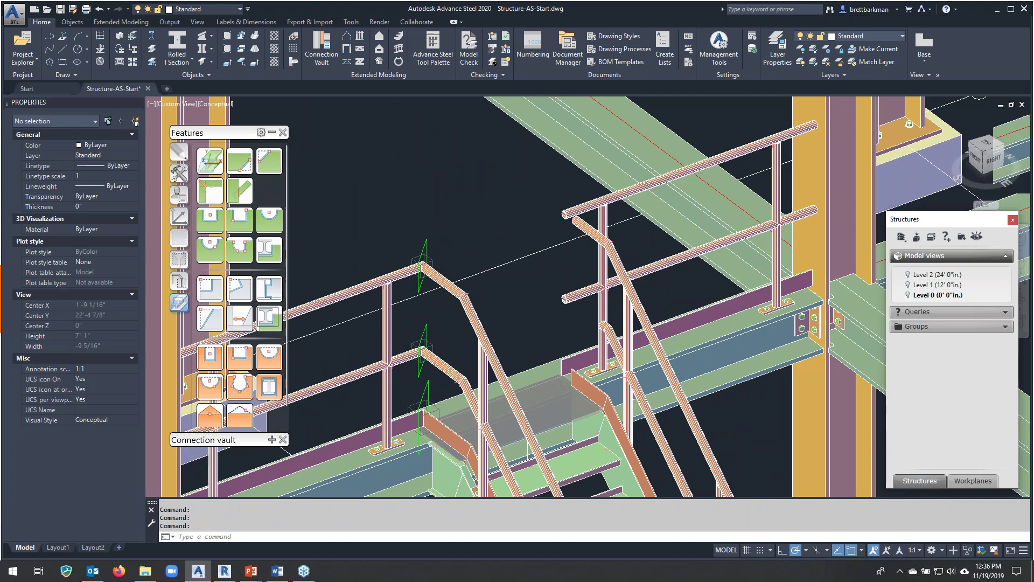
Start a new railing using the three outer floor beams of the gridline C extension bay as its base beams.
scroll(456, 196, "down", 2)
scroll(450, 197, "down", 2)
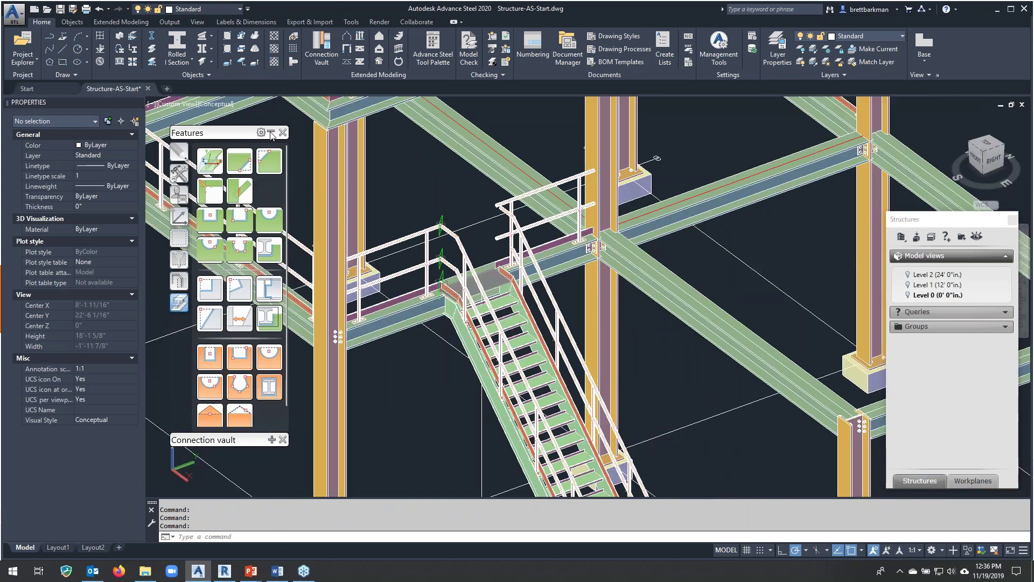
scroll(613, 360, "down", 1)
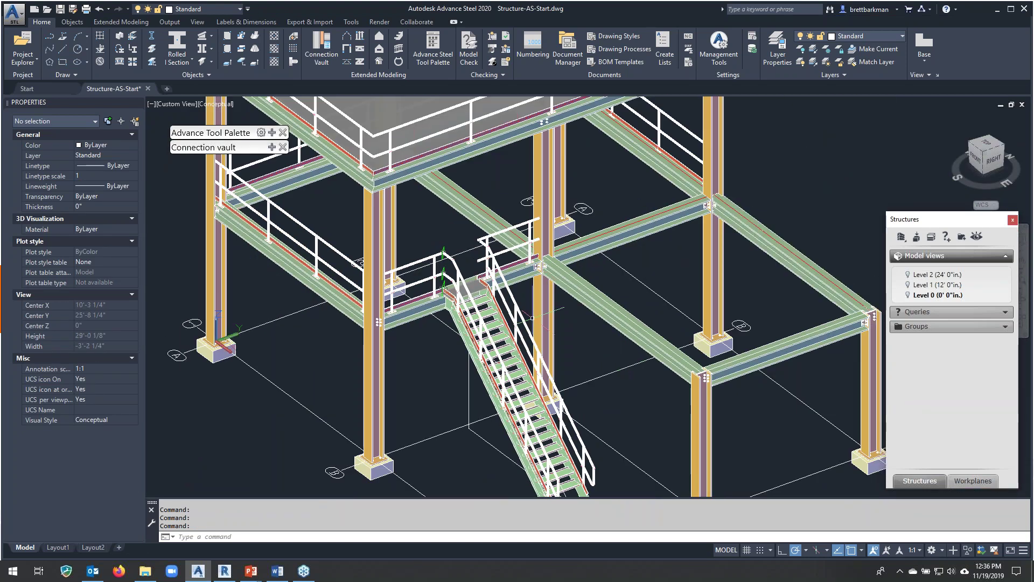
middle_click_drag(534, 302, 504, 307, "shift")
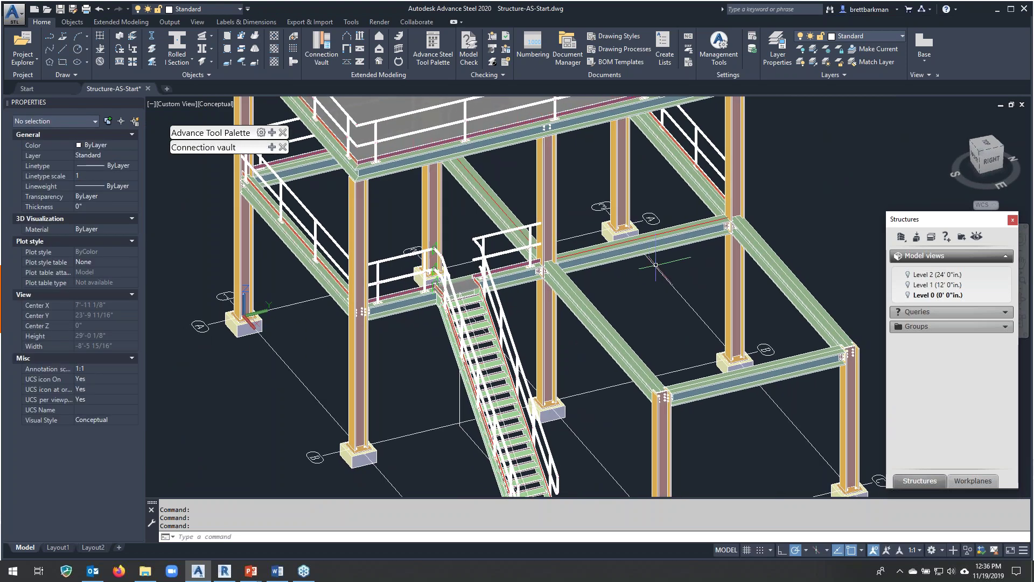
middle_click_drag(697, 298, 697, 297)
left_click_drag(697, 298, 664, 273)
key("Escape")
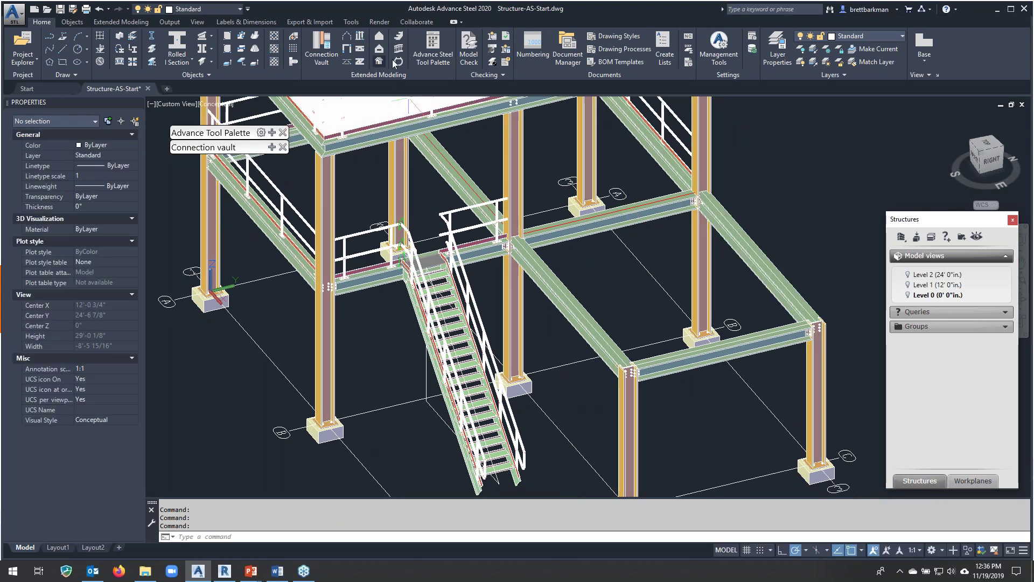
left_click(399, 49)
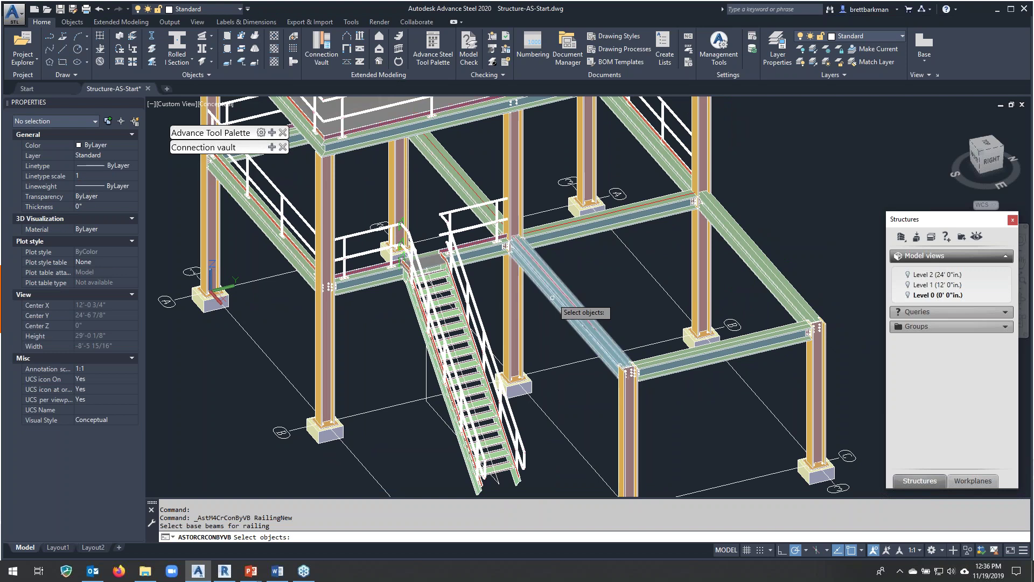
left_click(552, 298)
left_click(703, 349)
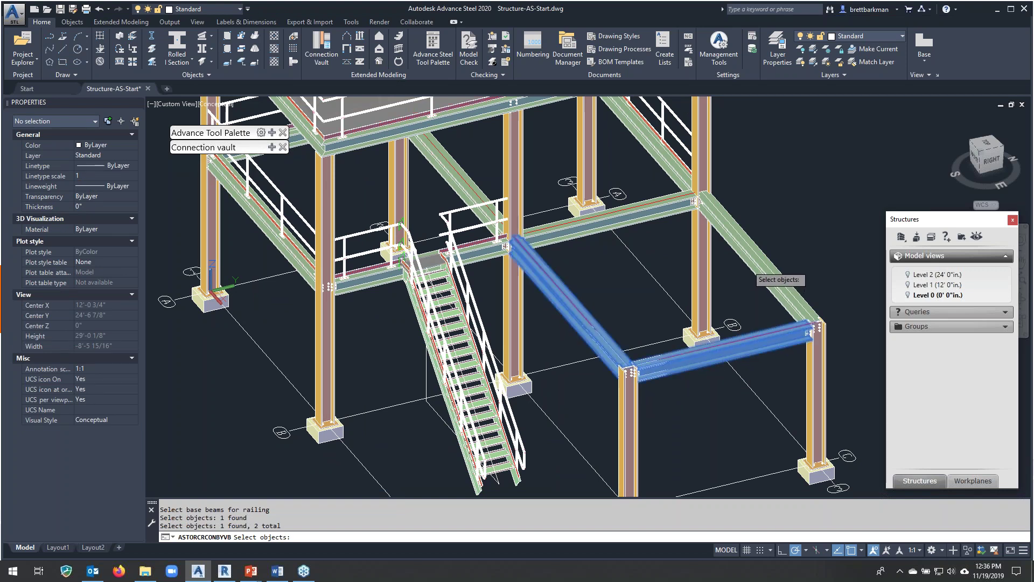
left_click(749, 264)
key("Return")
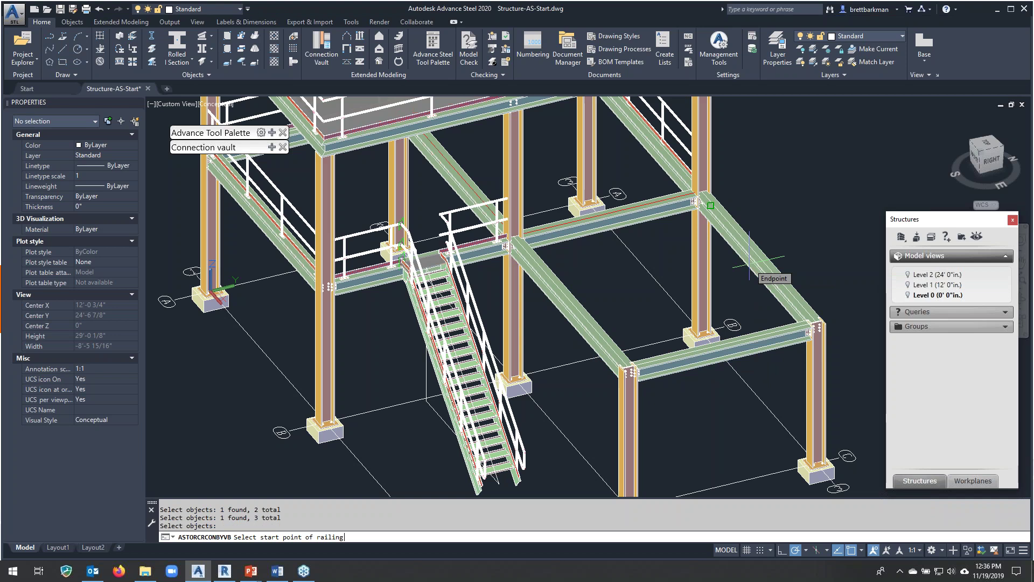
Set the railing's start point at the midpoint of the far side beam's end edge, where it meets the column.
scroll(505, 246, "up", 5)
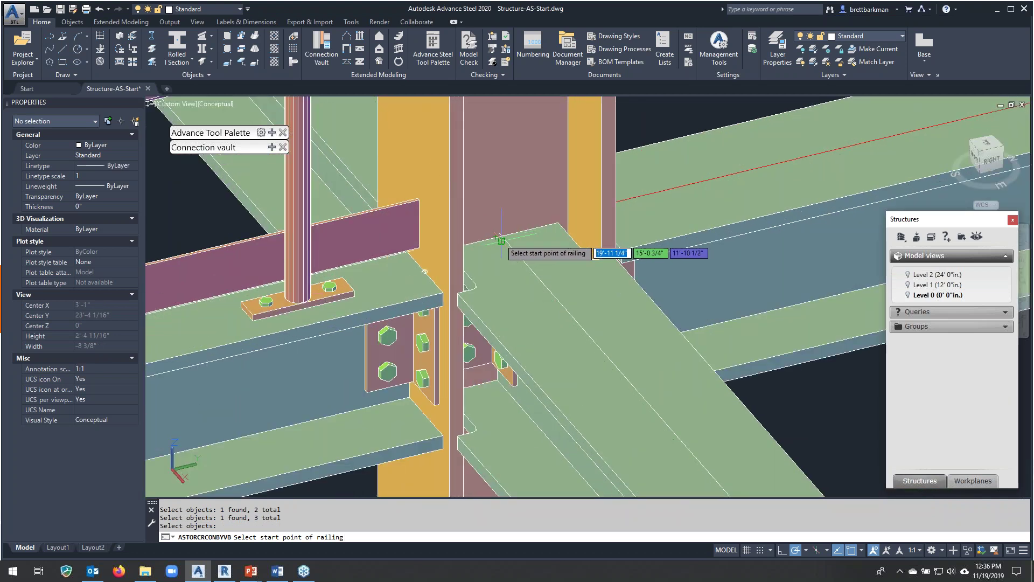
right_click(499, 238, "shift")
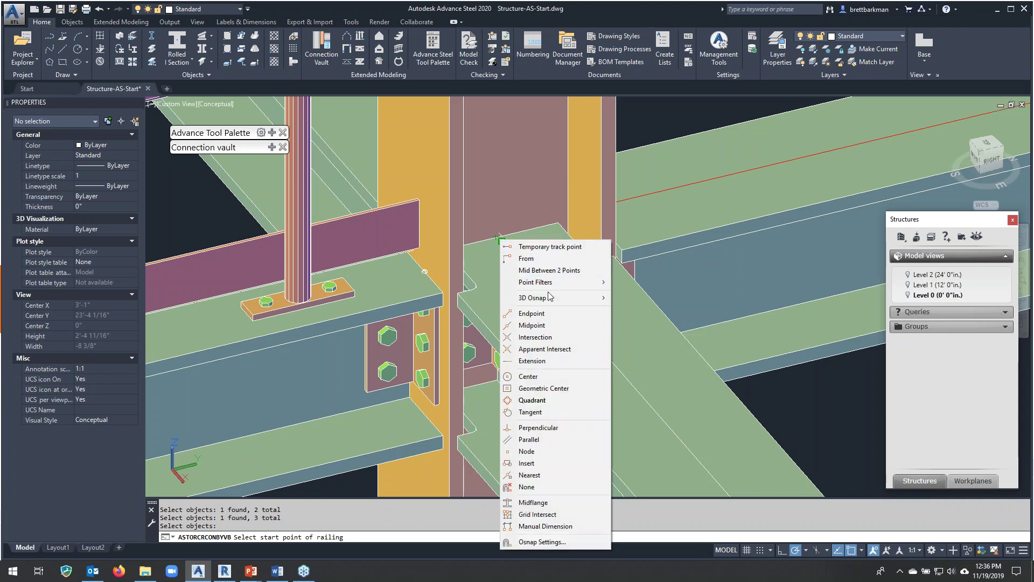
left_click(532, 325)
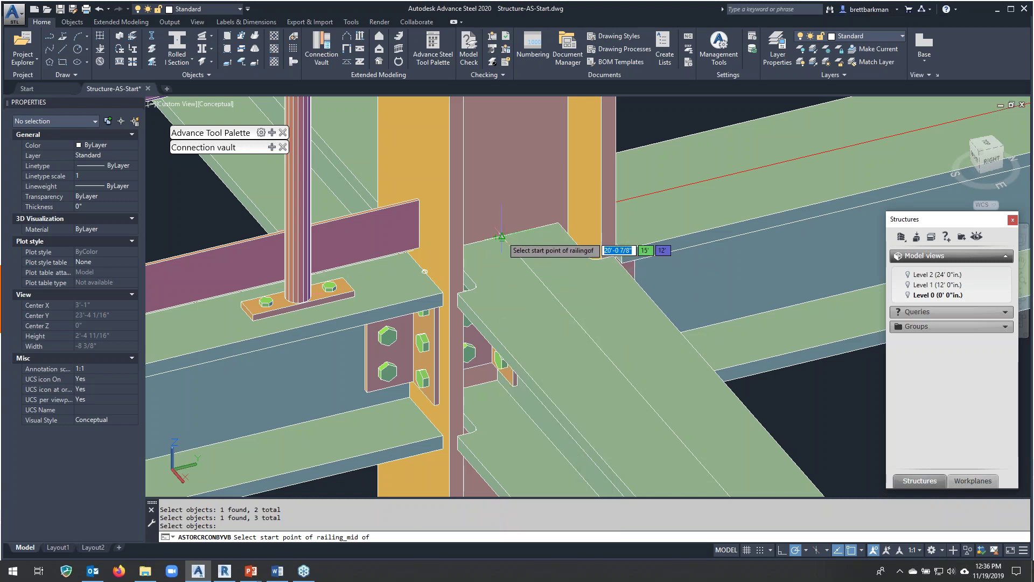
Create a railing on the selected beams between the top-flange edge midpoints at both ends, without a nosing point.
left_click(510, 267)
scroll(439, 304, "down", 2)
scroll(431, 284, "down", 2)
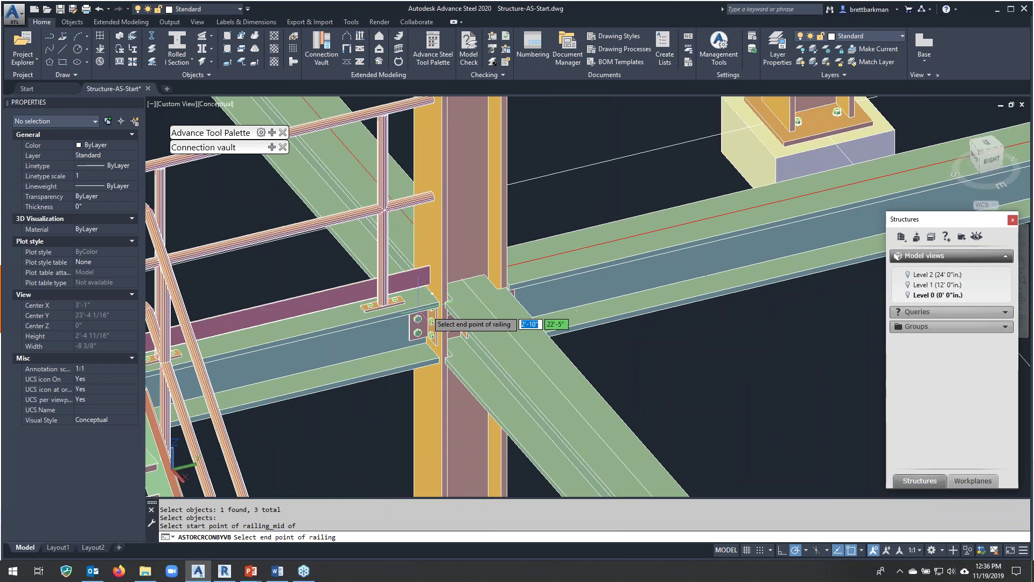
scroll(429, 318, "down", 4)
scroll(369, 313, "up", 8)
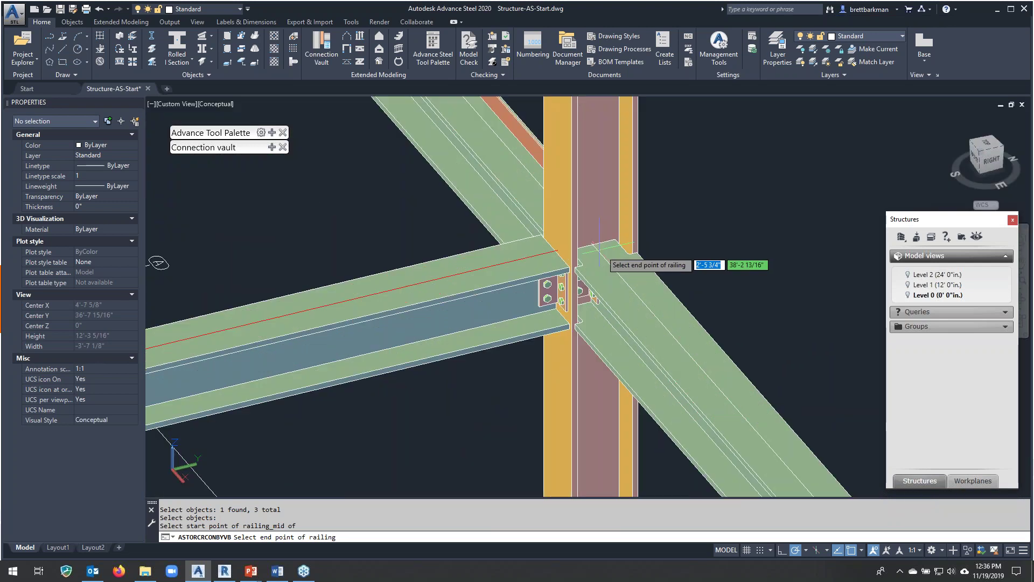
right_click(588, 252, "shift")
left_click(625, 338)
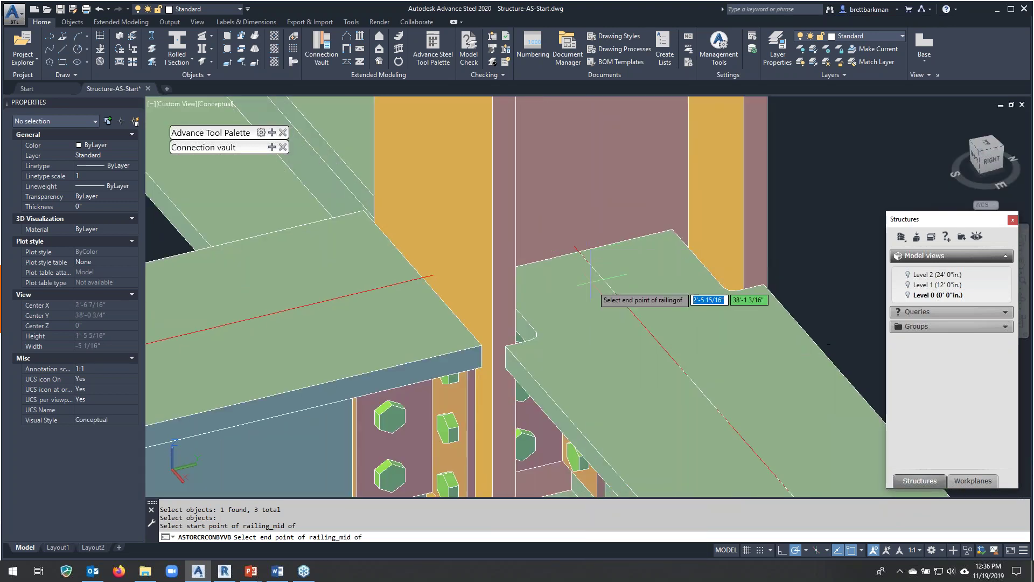
left_click(638, 308)
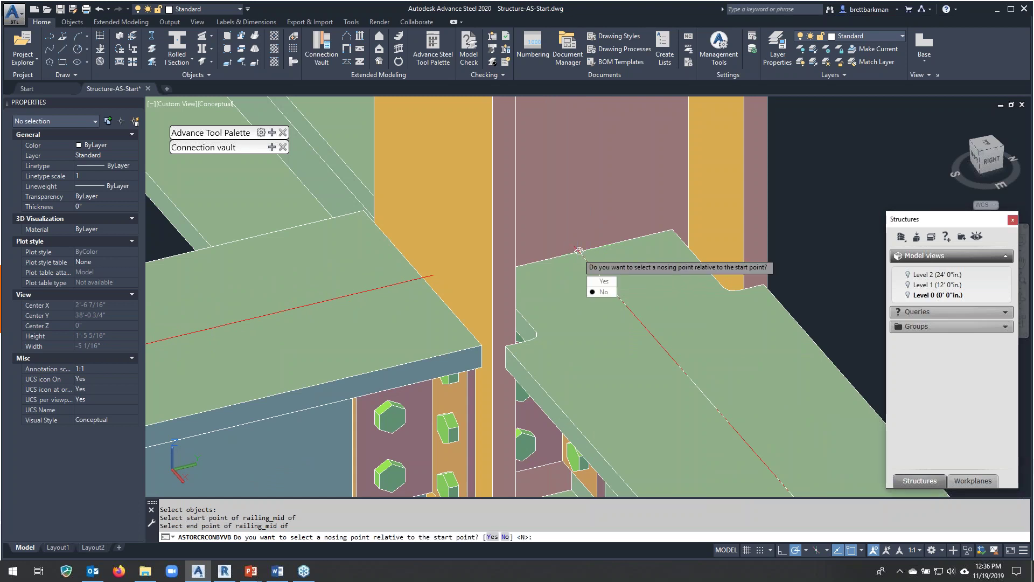
key("Return")
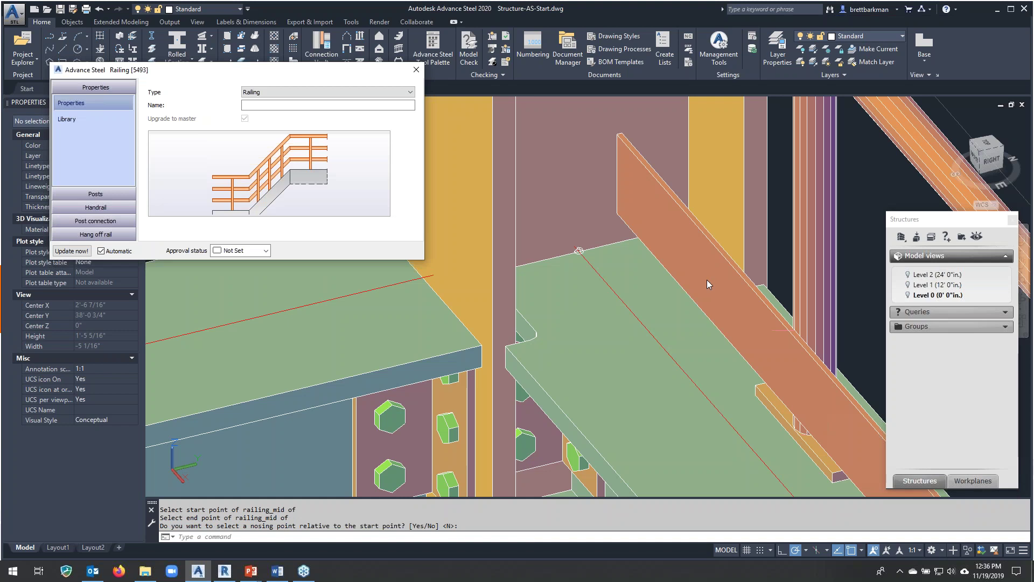
Check the new railing's kickrail settings, close its properties and look over the railings on the whole structure.
scroll(716, 284, "down", 4)
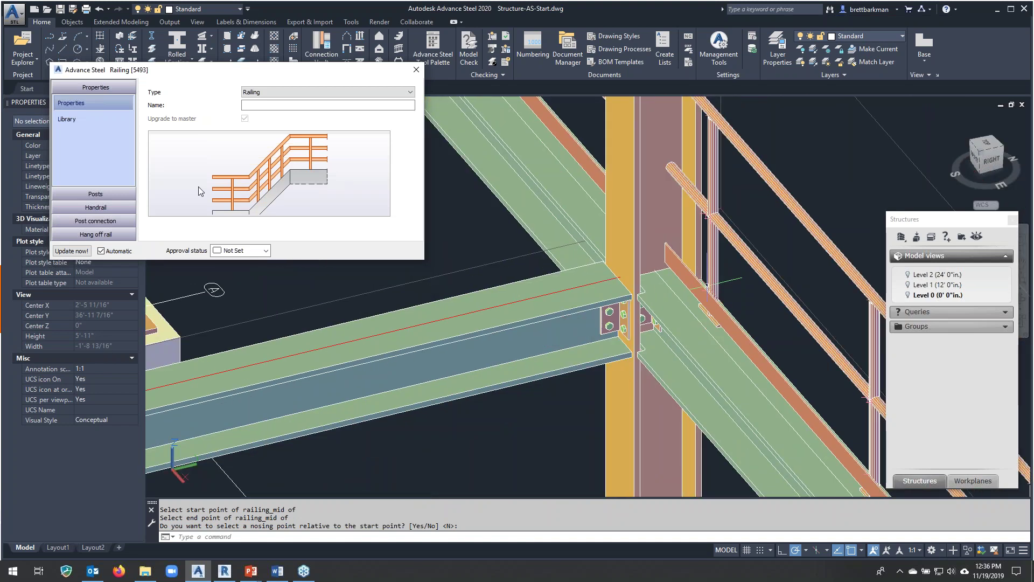
left_click(119, 207)
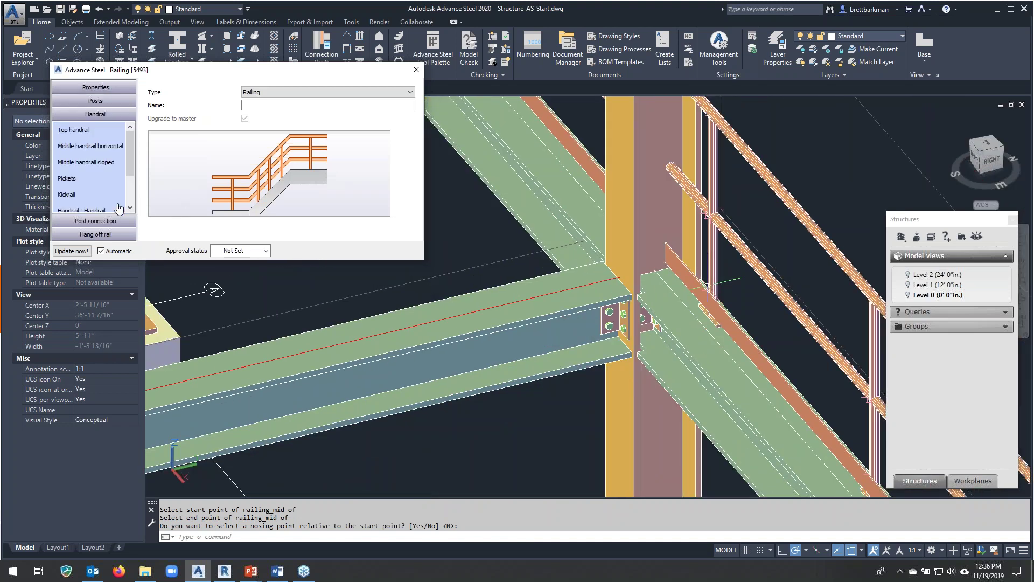
left_click(72, 195)
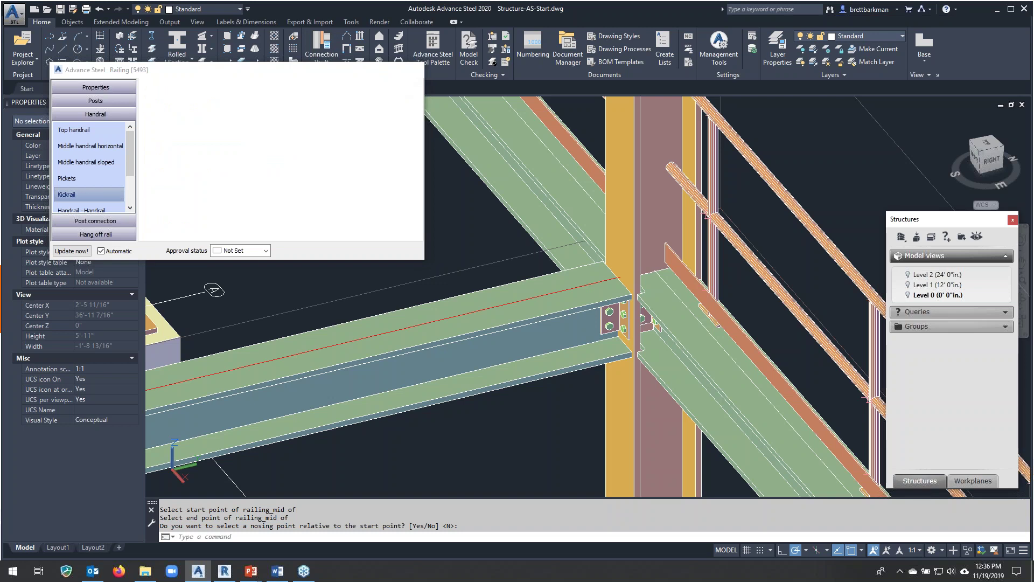
left_click(415, 70)
scroll(617, 230, "down", 6)
middle_click_drag(617, 229, 550, 284, "shift")
scroll(550, 283, "down", 3)
key("Escape")
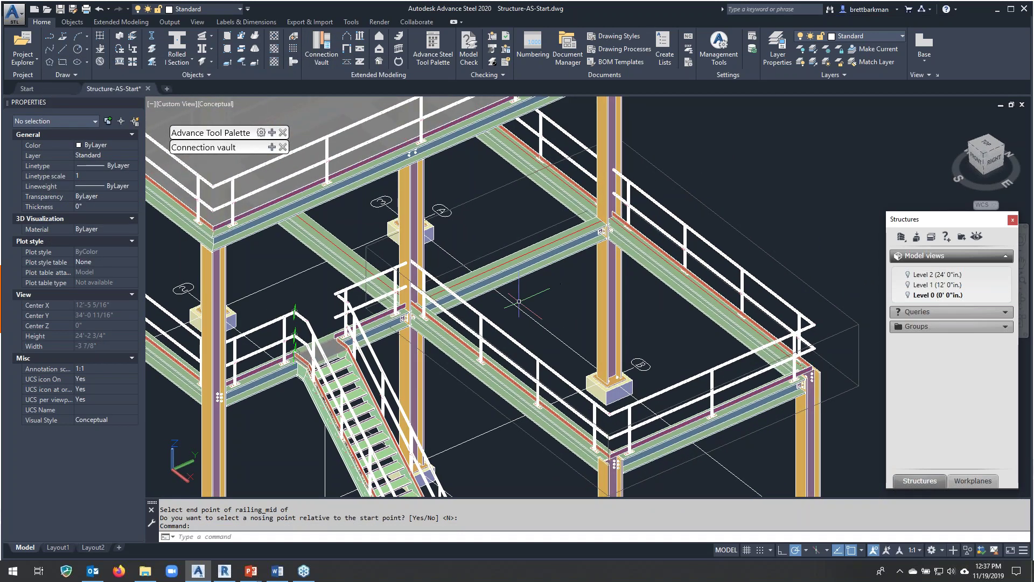
scroll(434, 269, "down", 1)
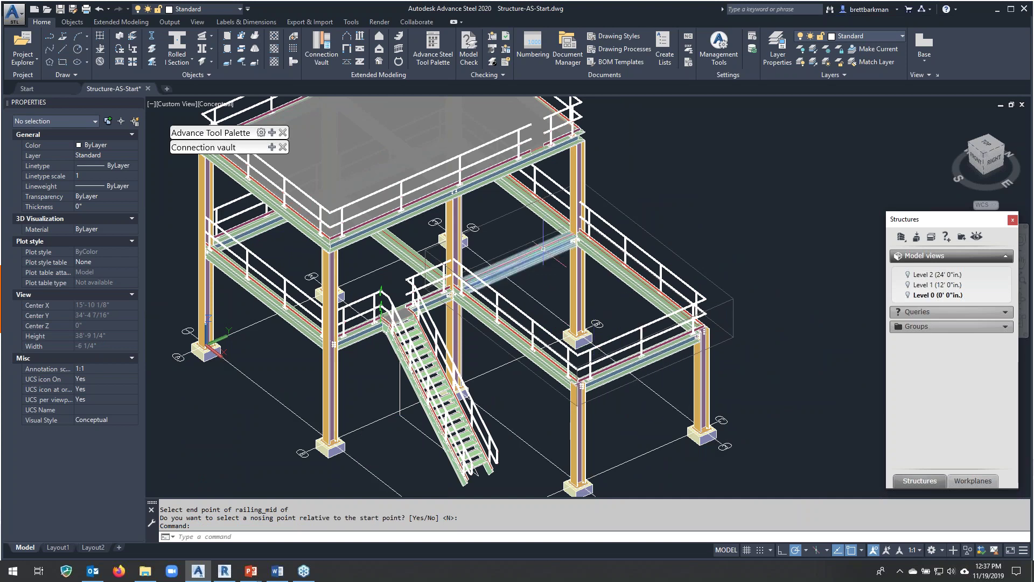
middle_click_drag(408, 225, 494, 231)
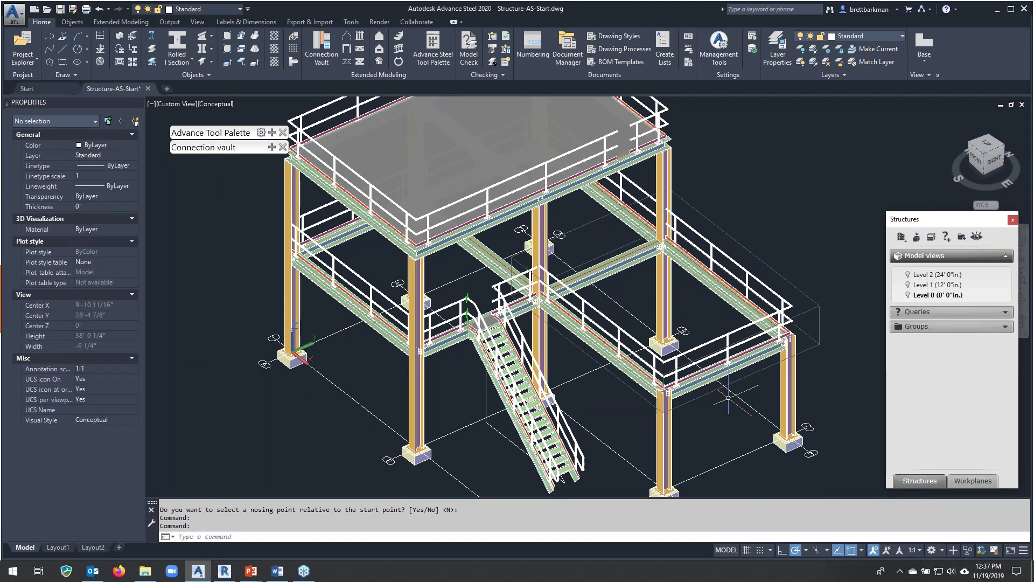
Try to create a variable grating from the closed construction polyline around the Level 1 platform, and erase that grating.
scroll(706, 385, "up", 2)
scroll(705, 385, "up", 3)
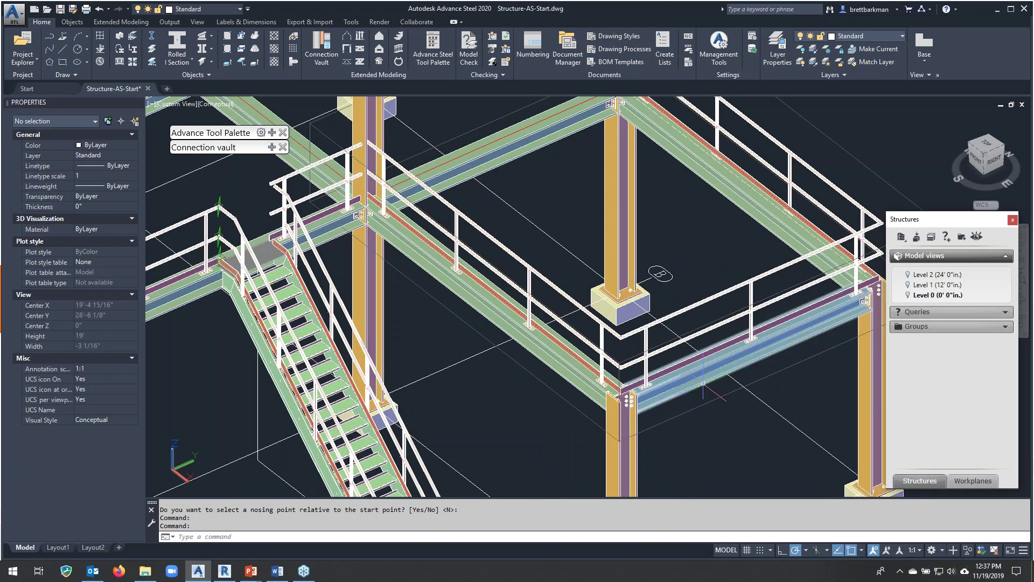
middle_click_drag(695, 379, 688, 377, "shift")
scroll(674, 377, "up", 3)
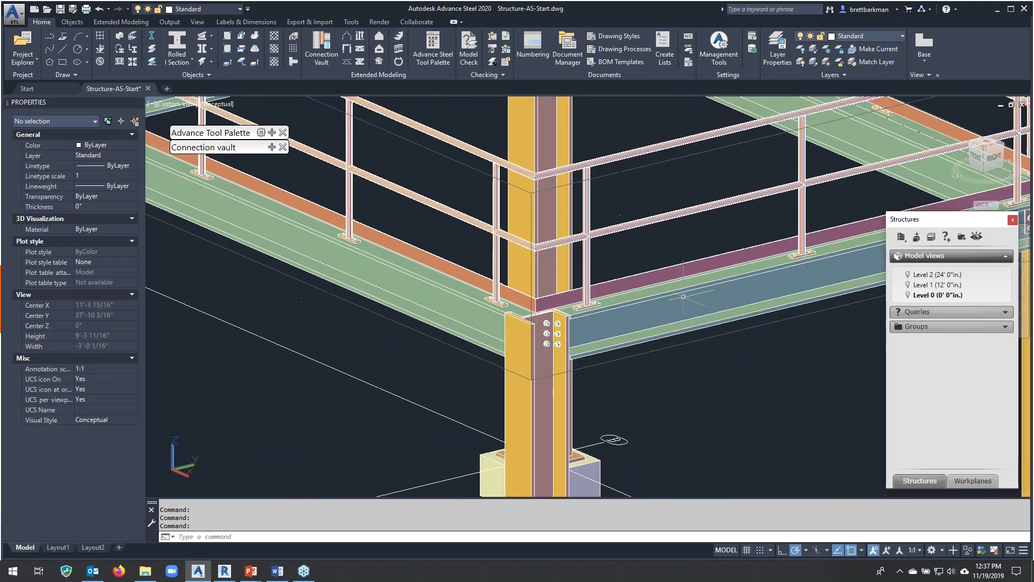
scroll(647, 309, "up", 4)
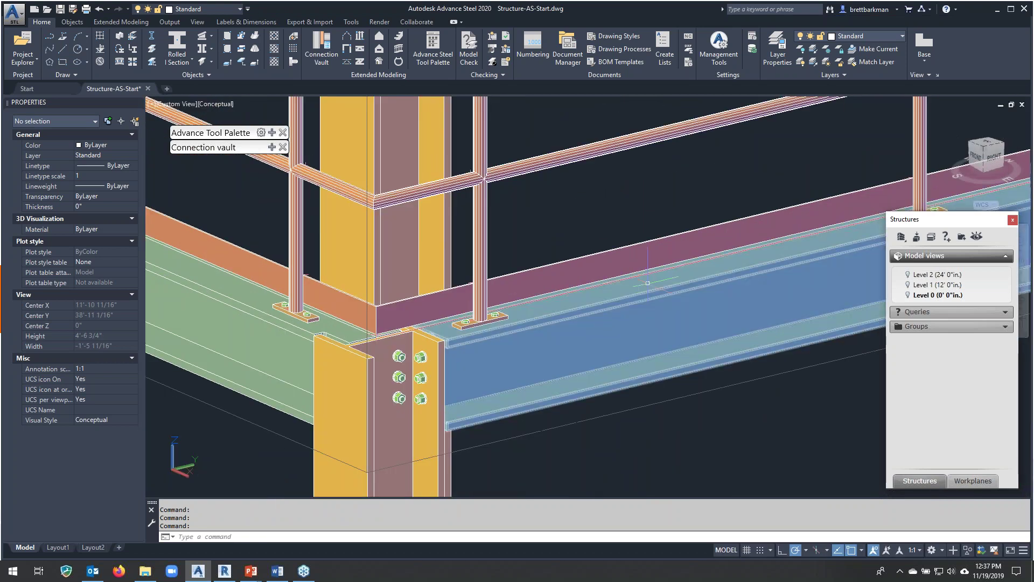
left_click(722, 368)
scroll(722, 368, "down", 5)
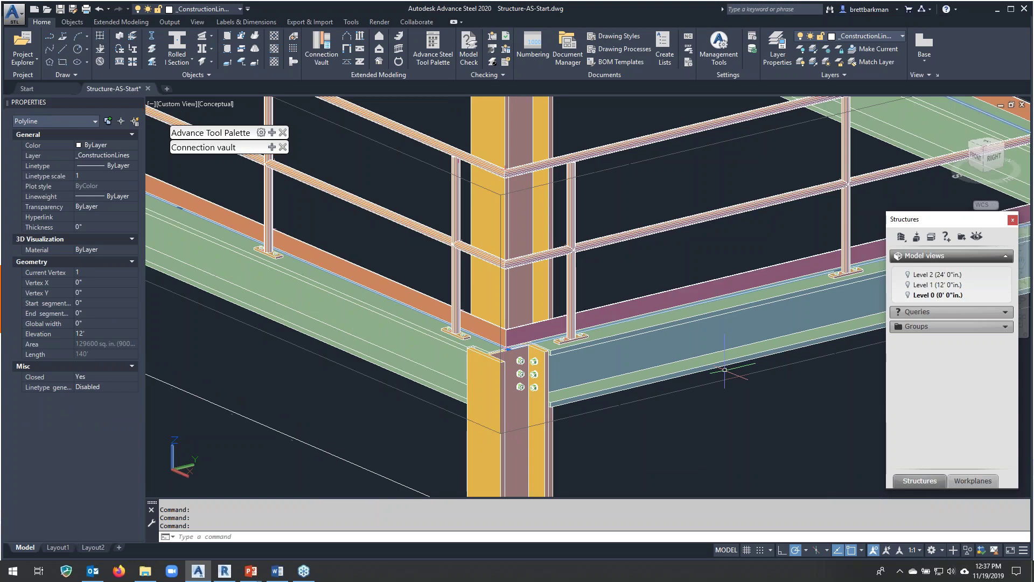
scroll(700, 279, "down", 3)
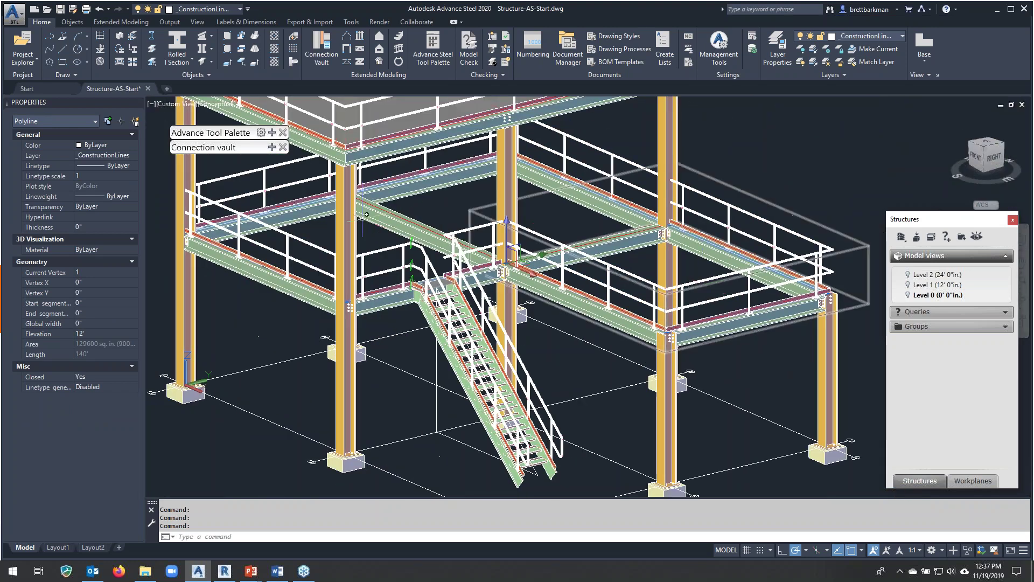
middle_click_drag(397, 340, 422, 351, "shift")
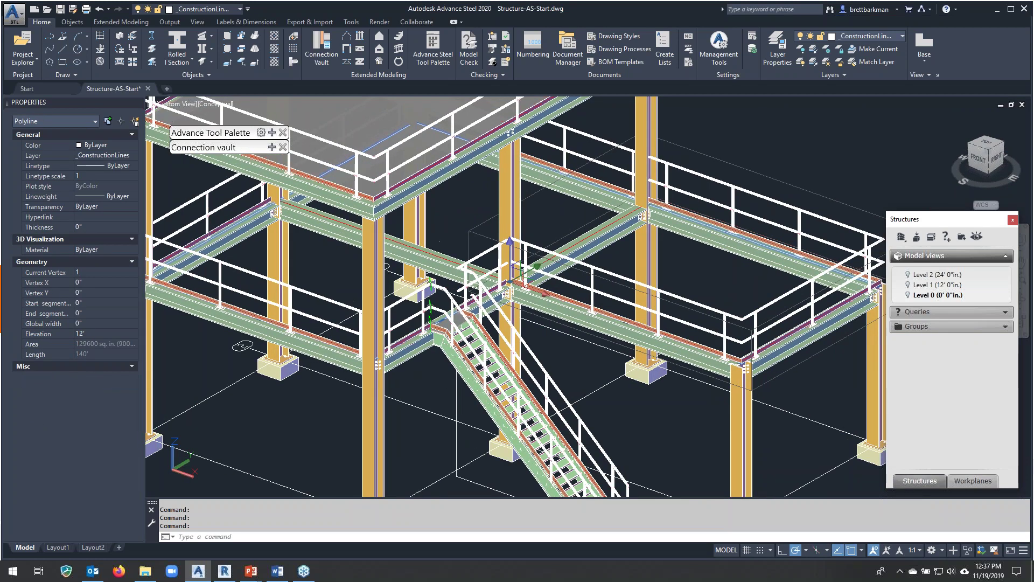
scroll(557, 313, "down", 2)
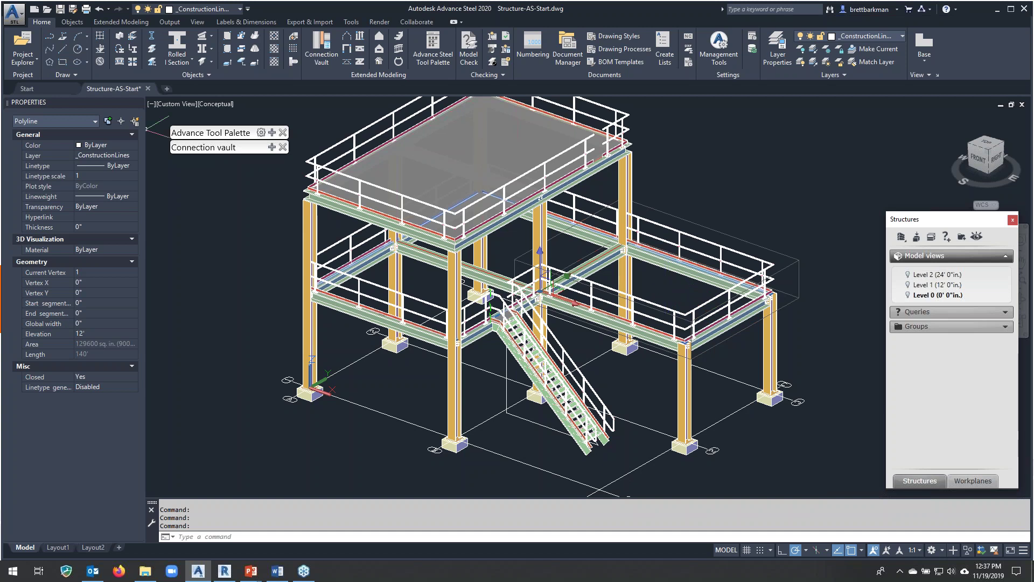
left_click(194, 74)
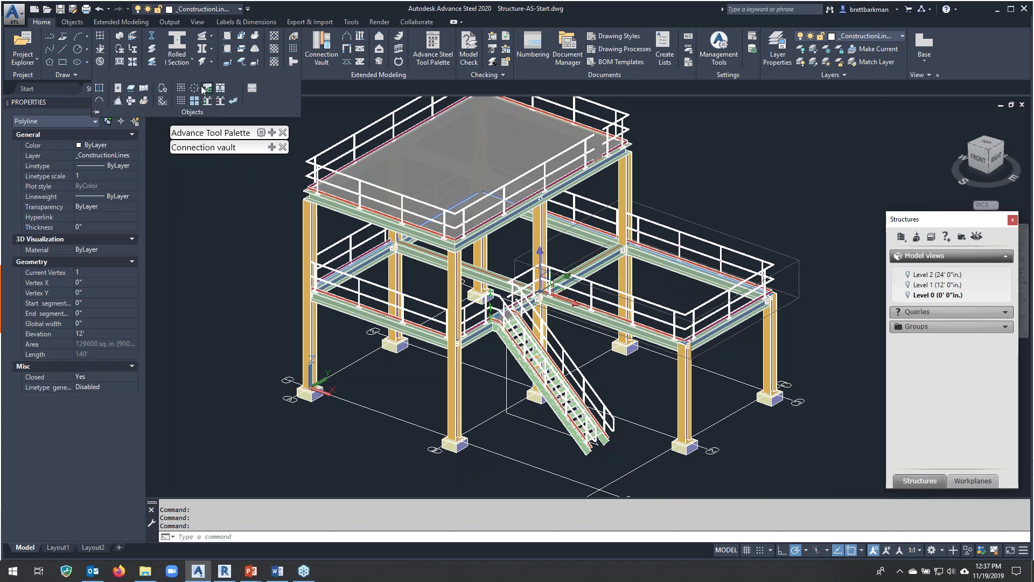
left_click(163, 89)
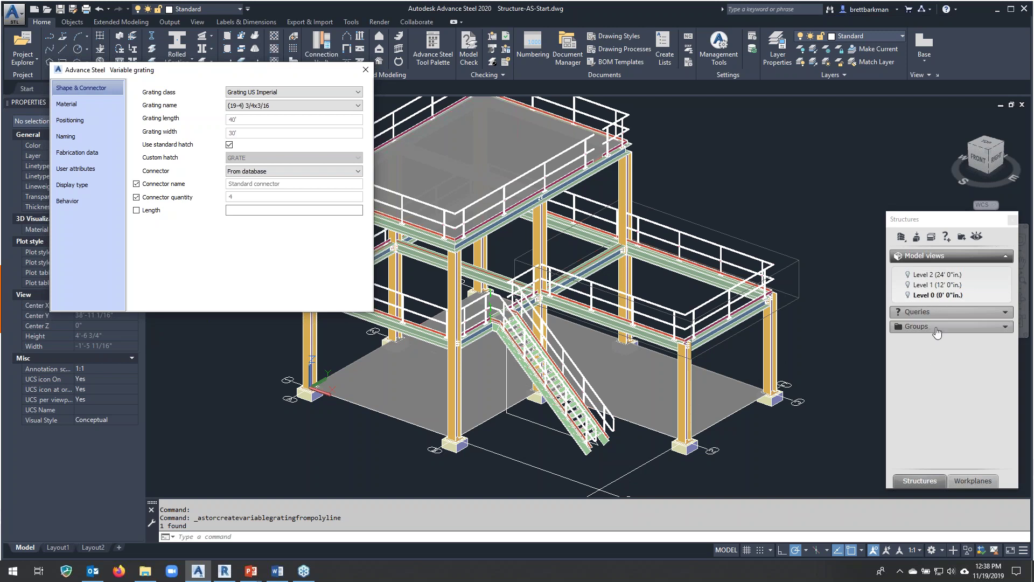
left_click(366, 71)
left_click(715, 401)
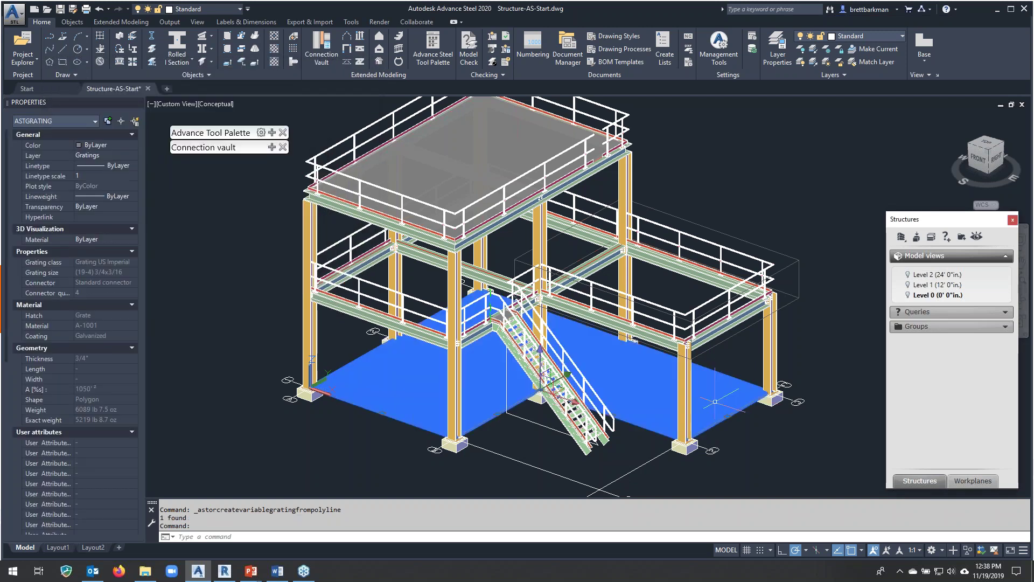
key("Delete")
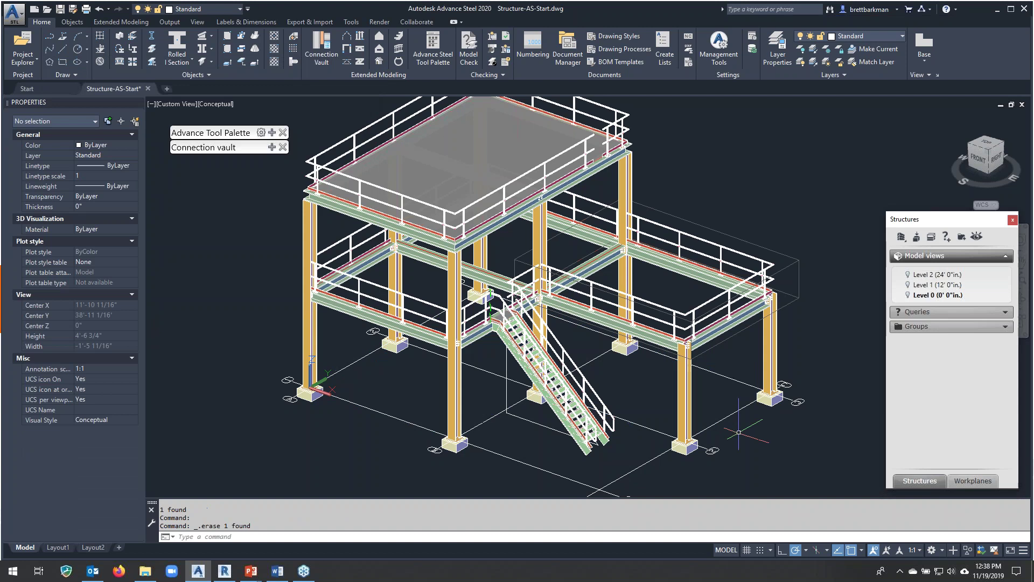
Activate the Level 1 (12') model view to make its workplane current, and bring back the full model display.
right_click(934, 286)
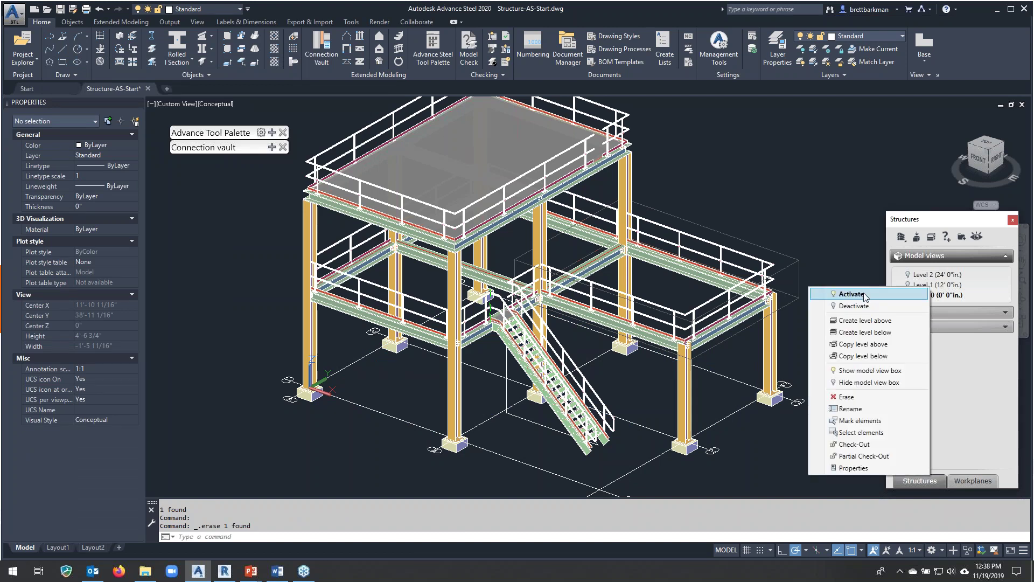
left_click(852, 294)
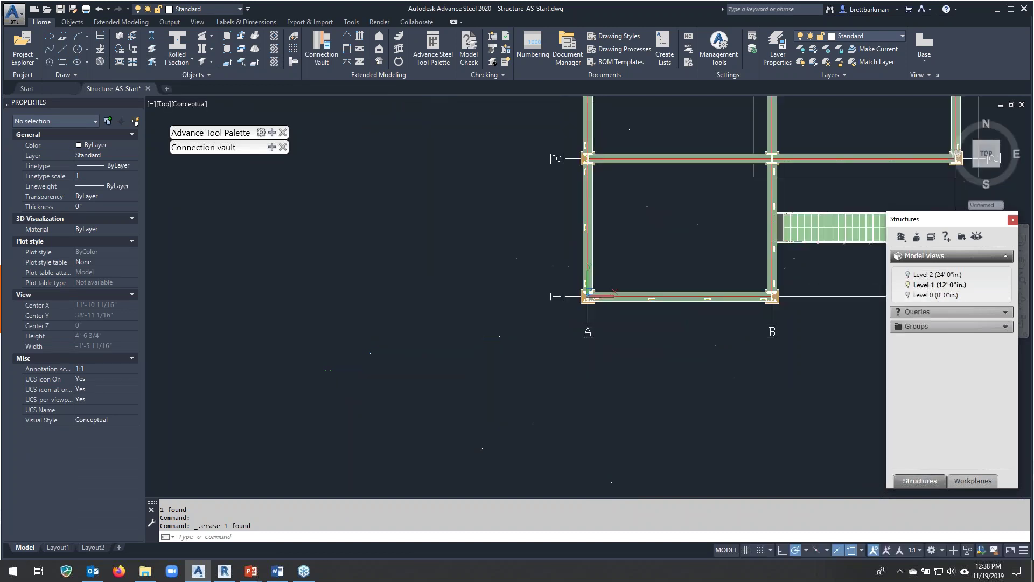
scroll(439, 363, "down", 8)
middle_click_drag(596, 362, 519, 261, "shift")
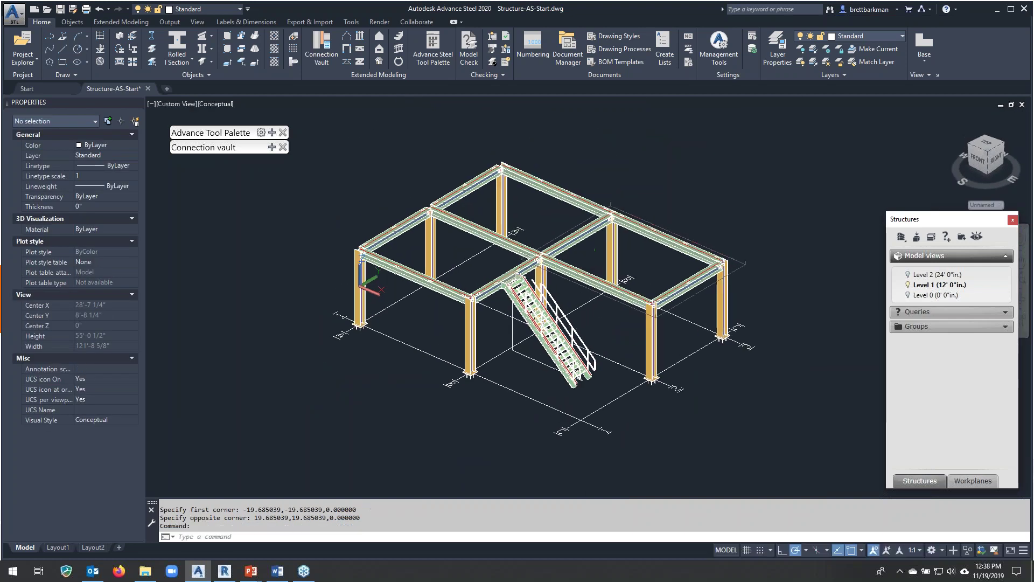
scroll(518, 260, "up", 3)
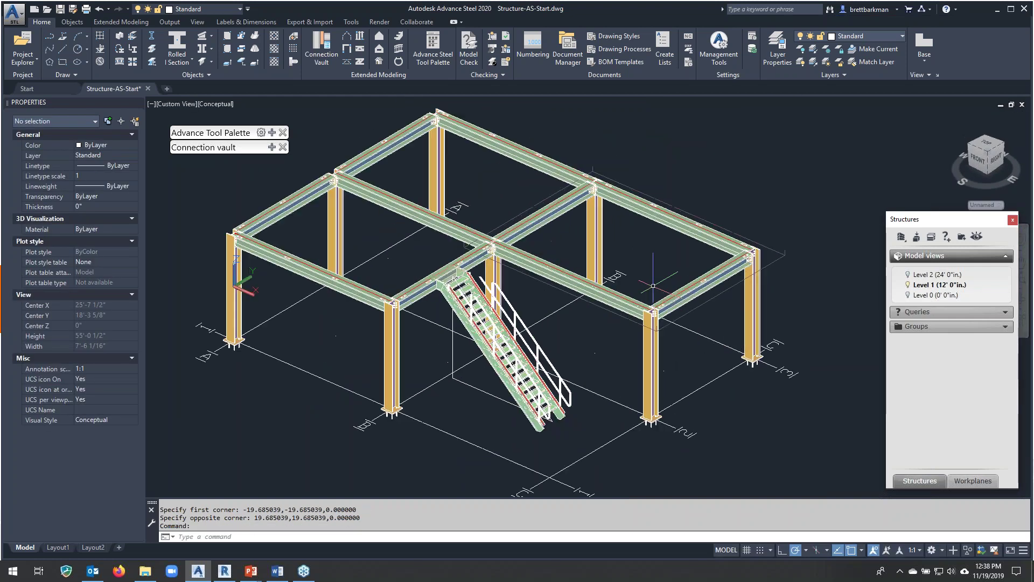
double_click(911, 286)
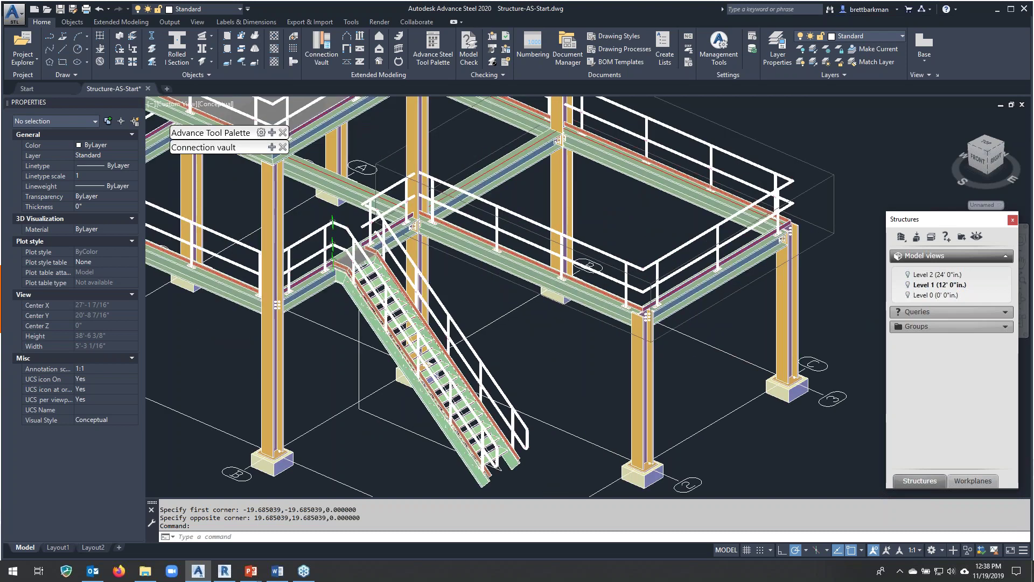
Hide the edge beam at the outer corner of the Level 1 platform to expose the construction polyline.
scroll(661, 316, "up", 3)
scroll(661, 315, "up", 6)
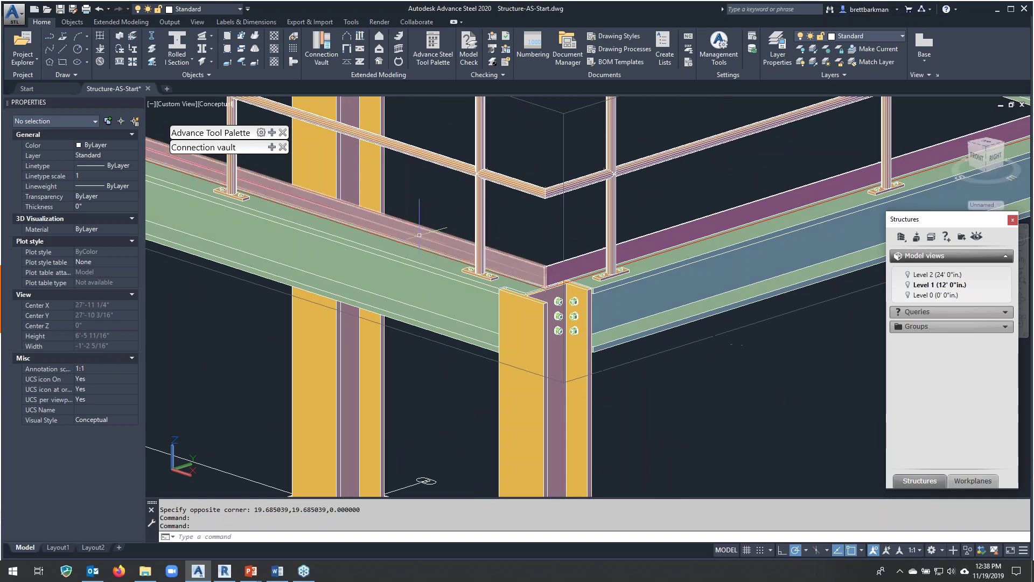
left_click(698, 262)
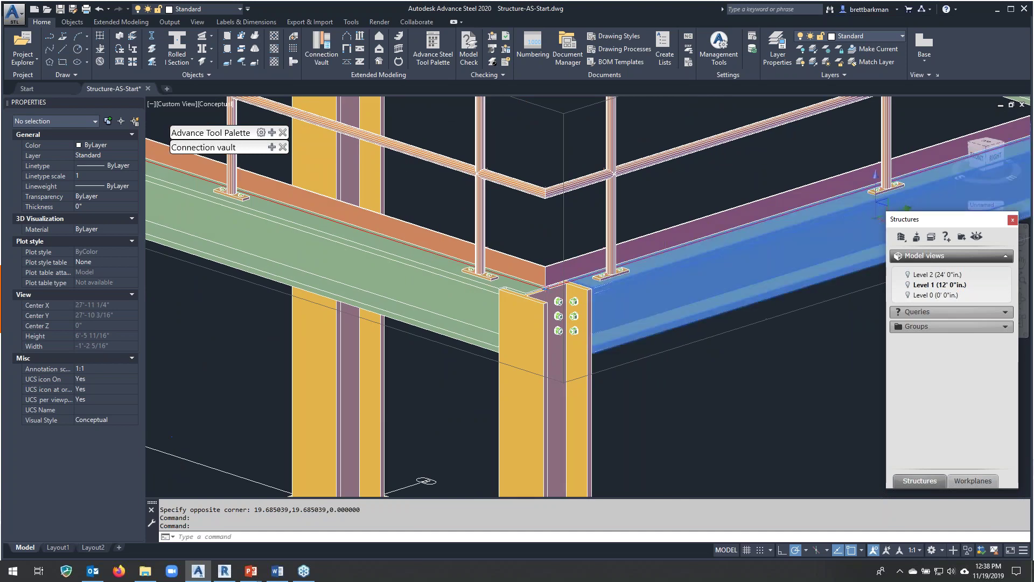
left_click(982, 550)
left_click(956, 525)
middle_click_drag(754, 324, 724, 290, "shift")
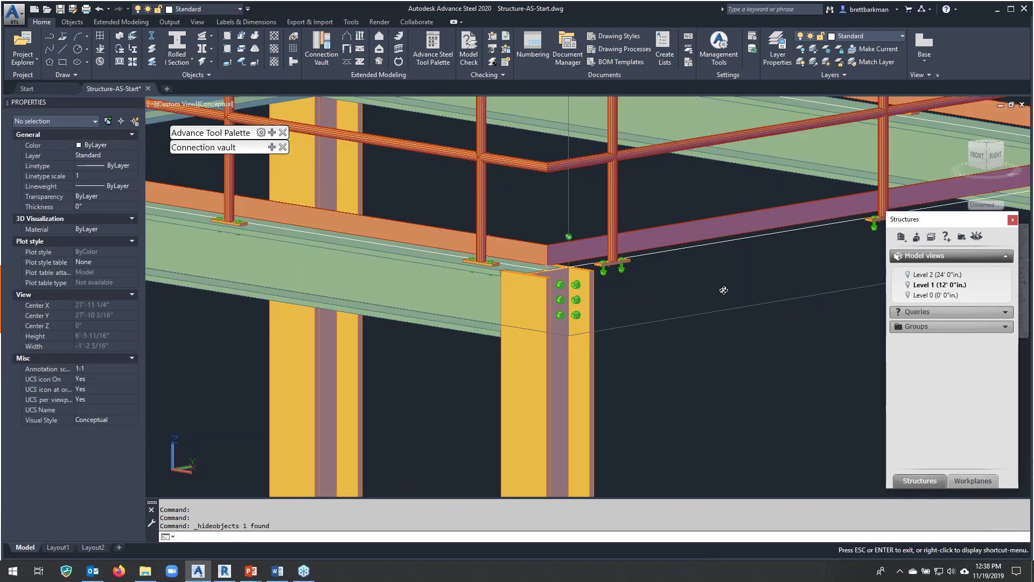
Create a variable grating from the closed construction polyline around the Level 1 platform.
scroll(695, 291, "up", 4)
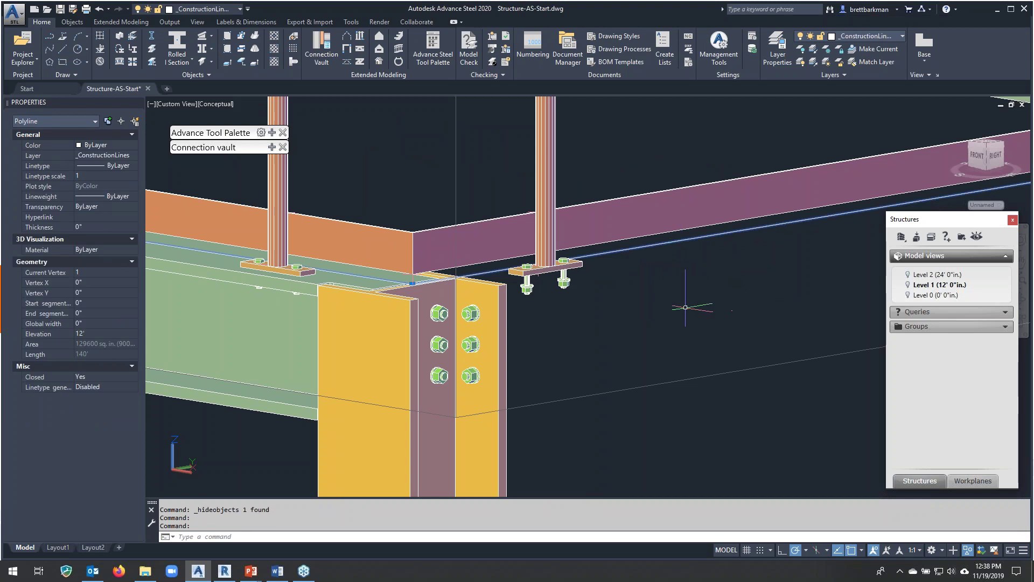
scroll(685, 307, "down", 6)
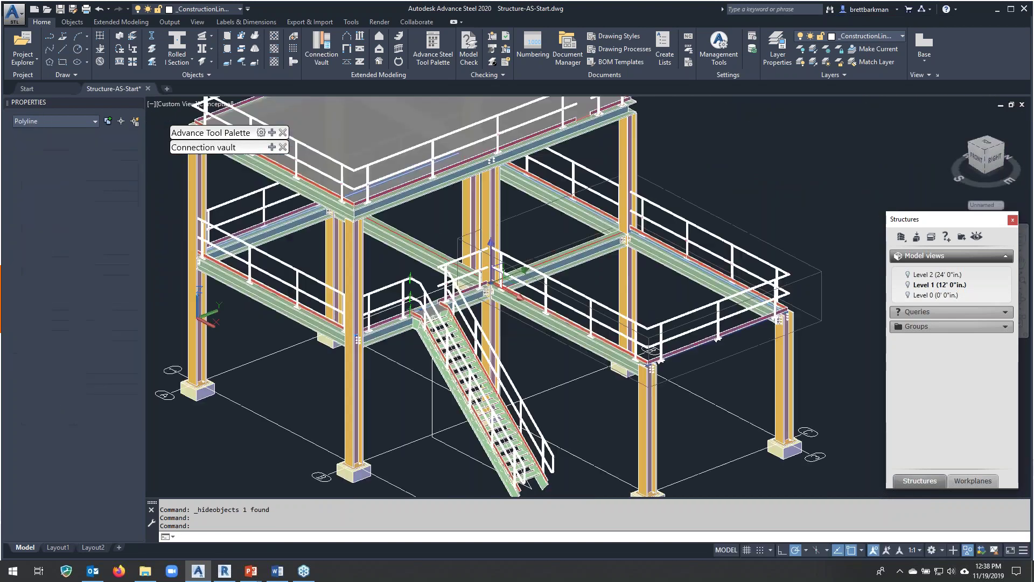
left_click(194, 75)
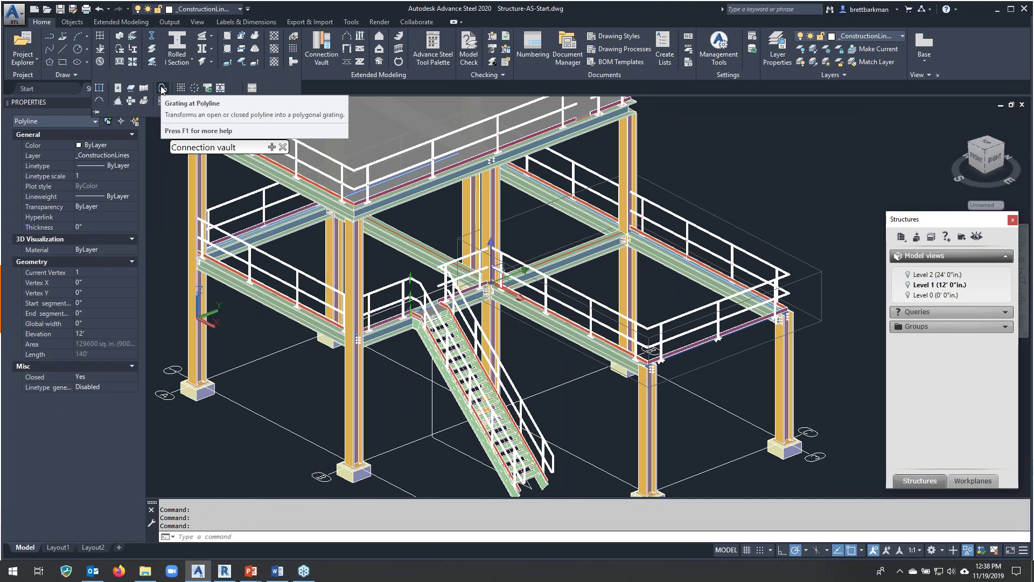
left_click(161, 88)
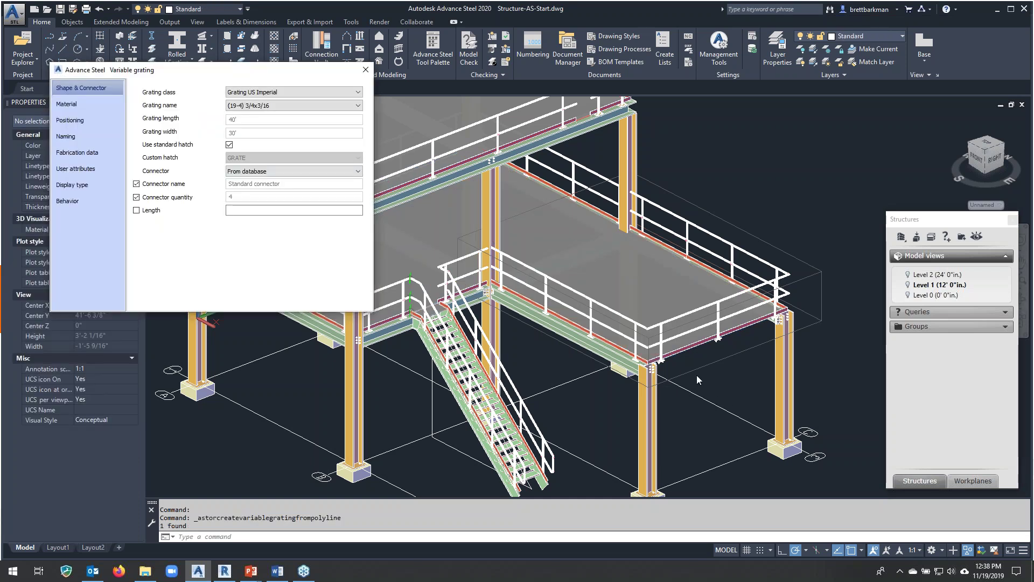
middle_click_drag(697, 375, 647, 373, "shift")
middle_click_drag(447, 270, 522, 294)
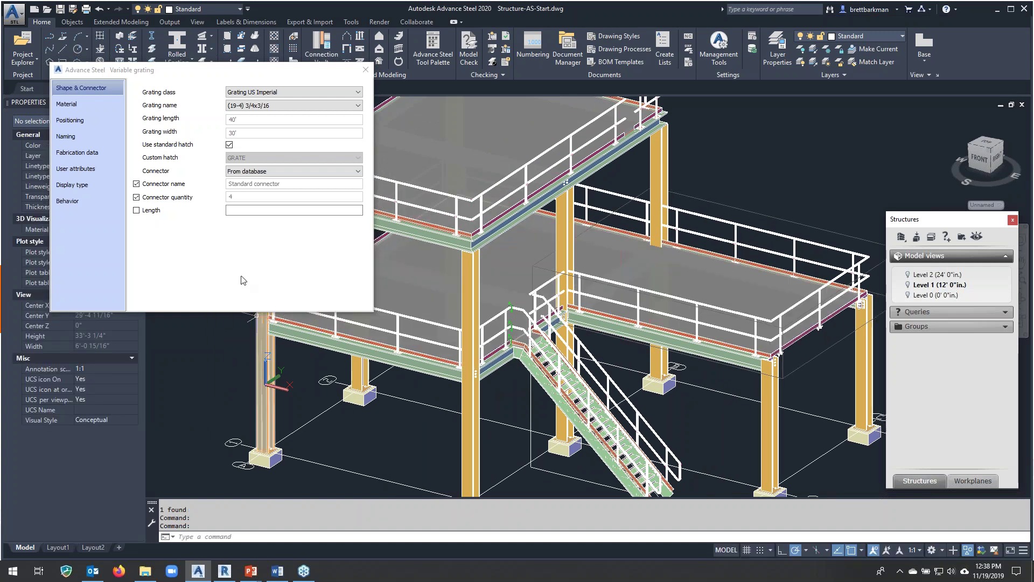
Browse the available grating classes for the variable grating, including the complete class list, and keep Grating US Imperial.
left_click(313, 105)
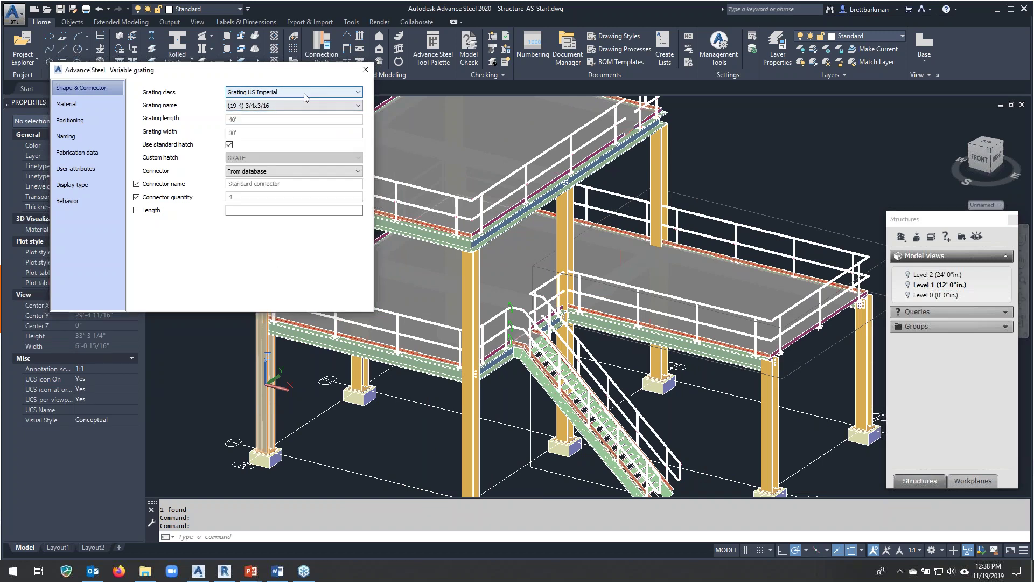
left_click(302, 92)
scroll(243, 258, "down", 2)
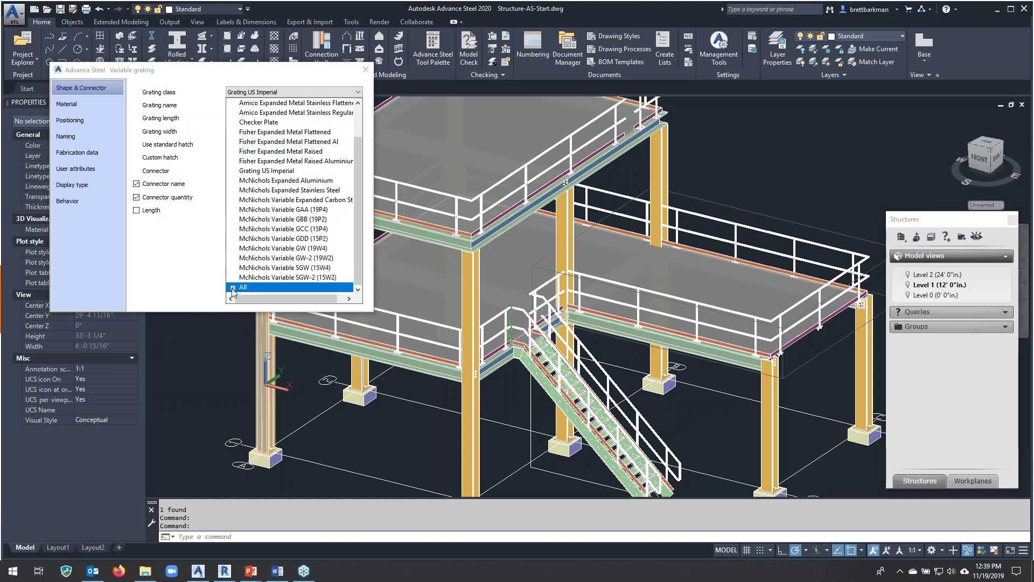
left_click(234, 288)
scroll(286, 205, "down", 1)
scroll(296, 237, "down", 5)
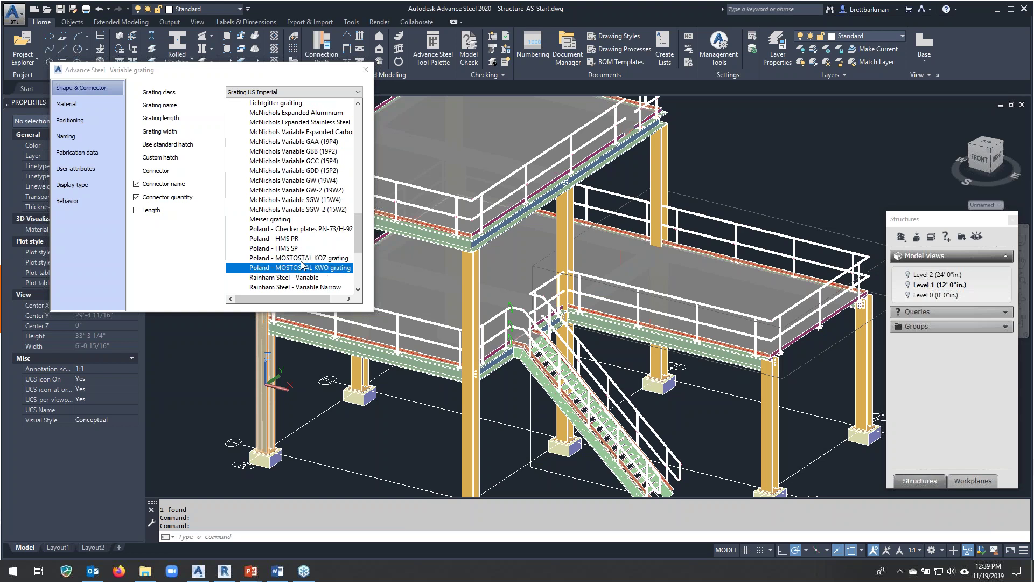
scroll(294, 254, "up", 4)
scroll(294, 255, "up", 6)
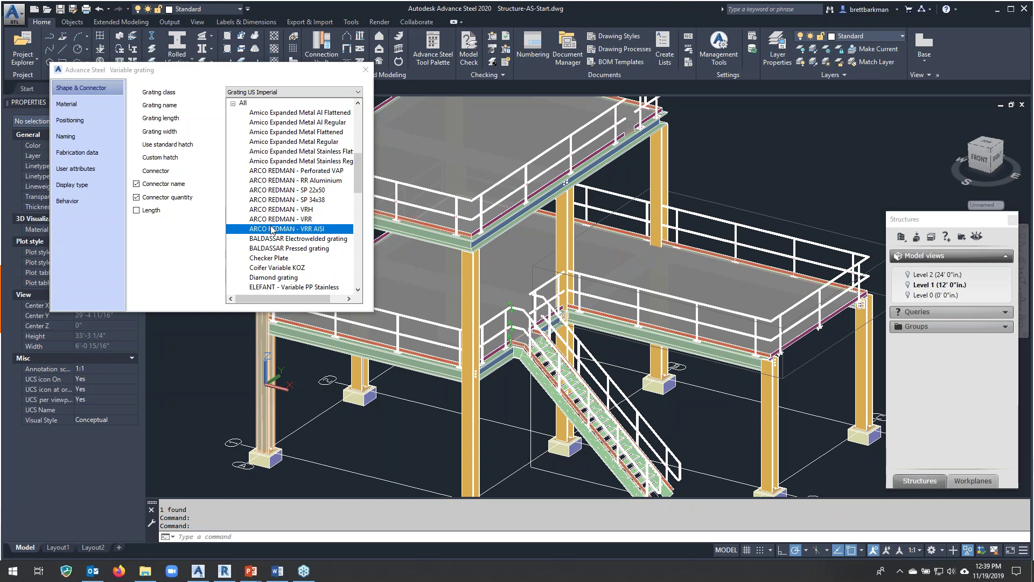
scroll(272, 230, "up", 1)
left_click(286, 129)
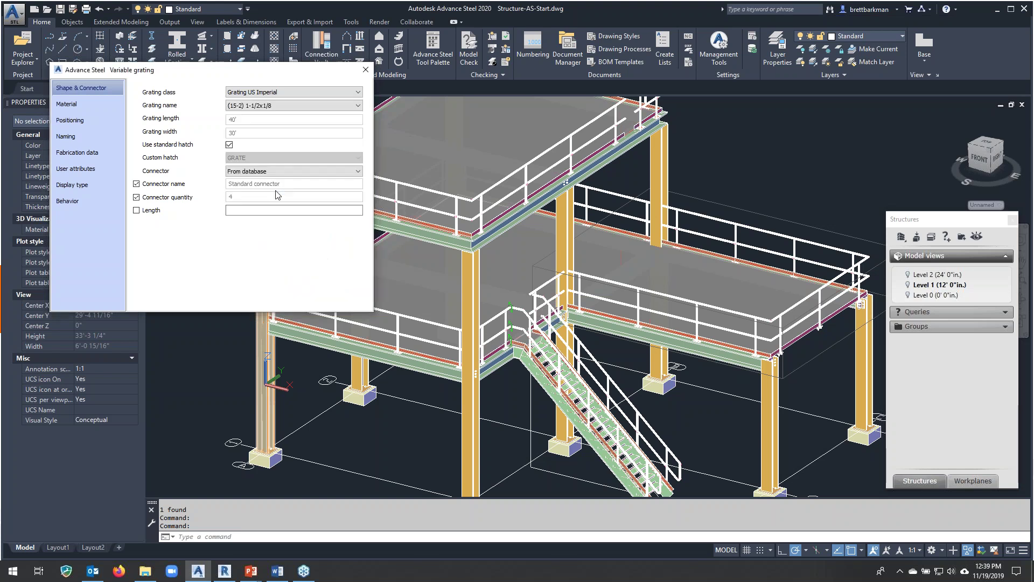
Set the grating name to (19-4) 3/4x3/16 and close the variable grating properties.
left_click(357, 106)
scroll(289, 232, "down", 9)
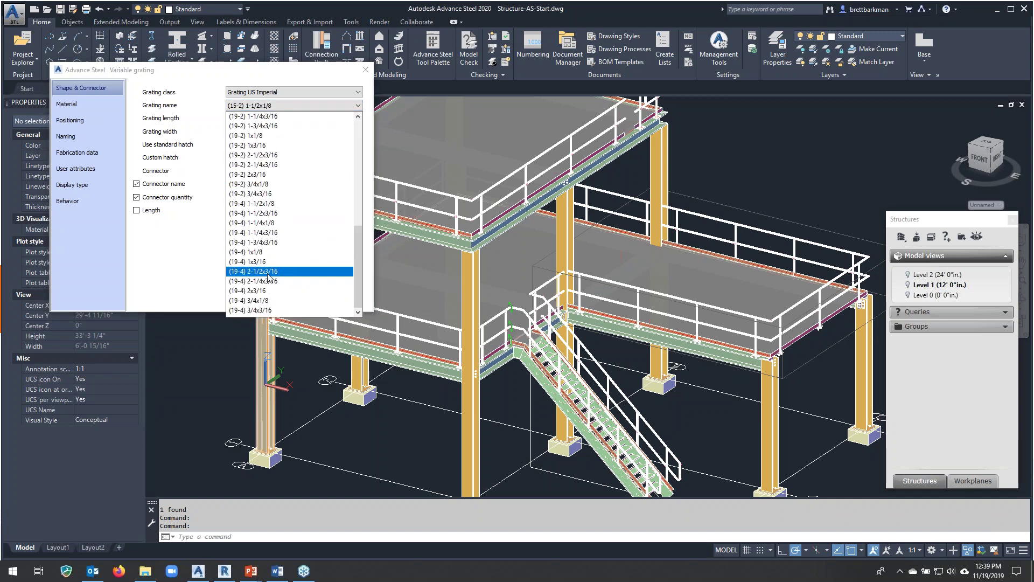
left_click(258, 311)
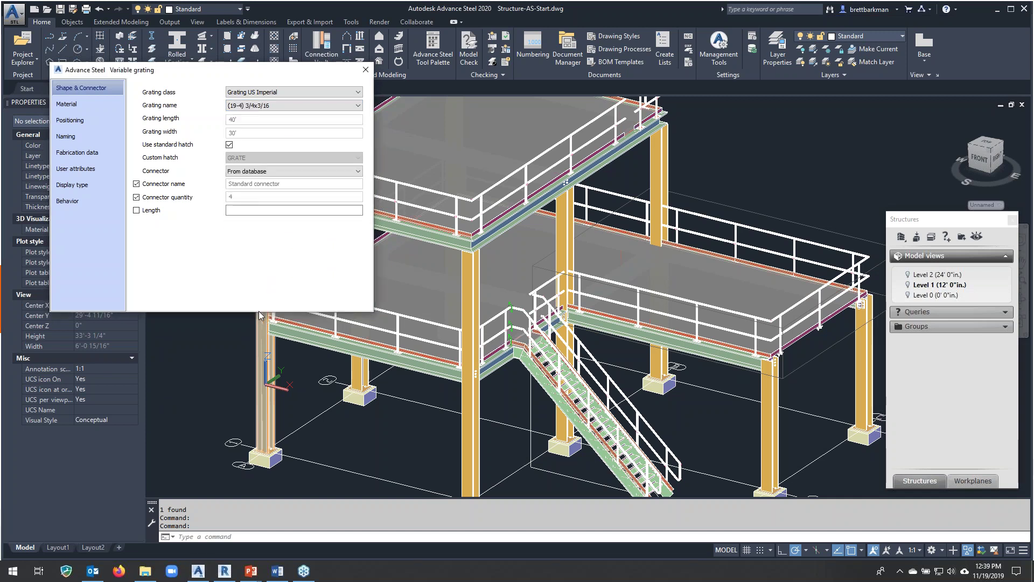
left_click(364, 71)
End object isolation to bring the hidden Level 1 edge beam back into the model.
middle_click_drag(630, 319, 592, 320, "shift")
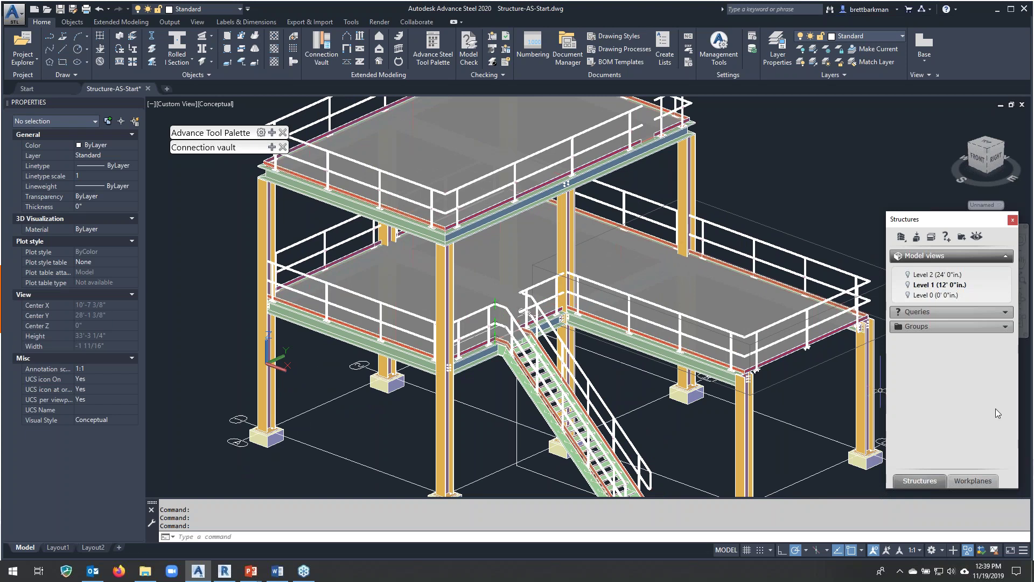
left_click(968, 550)
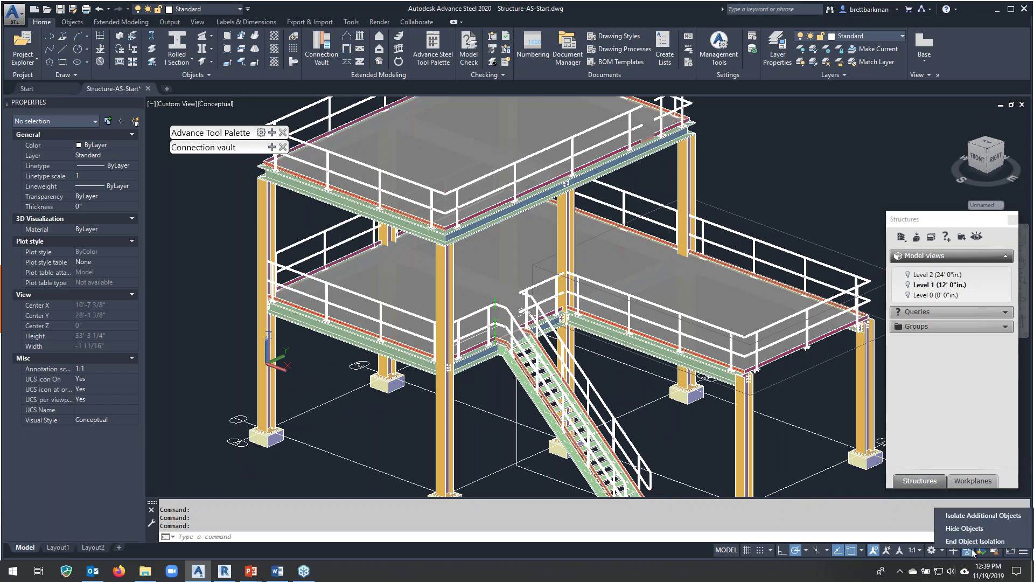
left_click(972, 542)
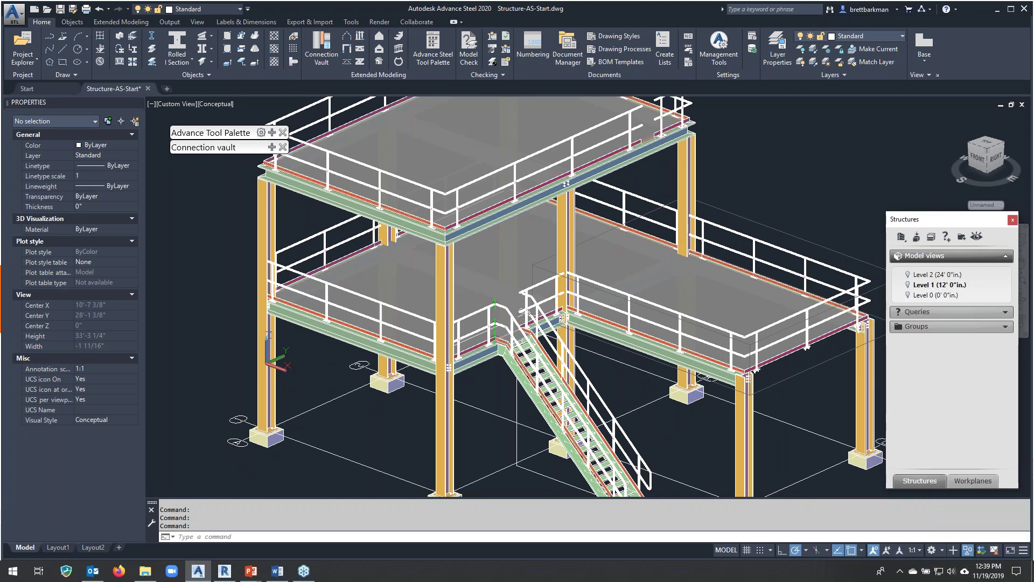
middle_click_drag(659, 379, 637, 353)
scroll(638, 352, "down", 2)
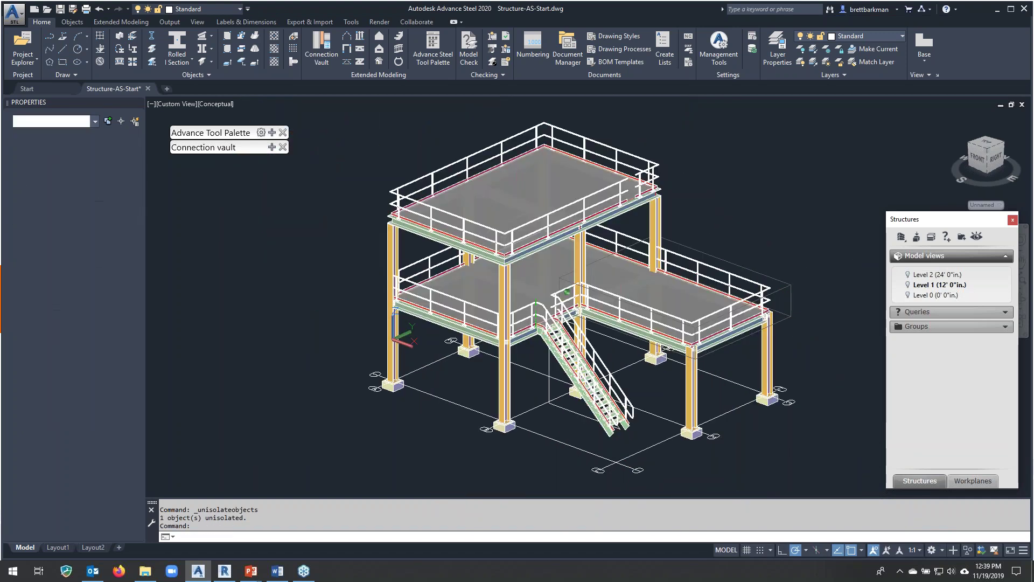
middle_click_drag(707, 347, 683, 448, "shift")
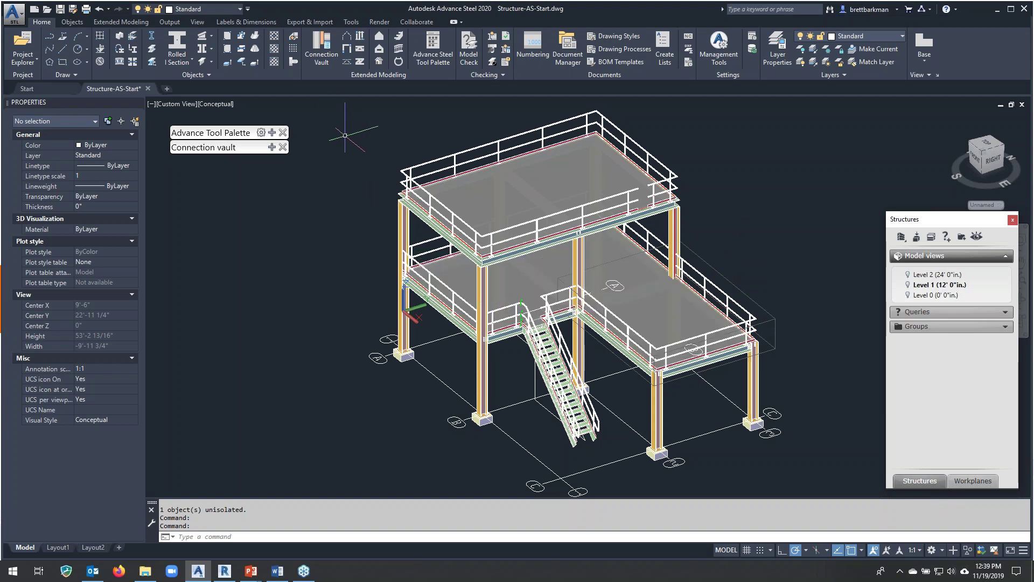
Move the UCS origin to the node at the end of the Level 1 edge beam beside the column, using the Node snap.
mouse_move(272, 136)
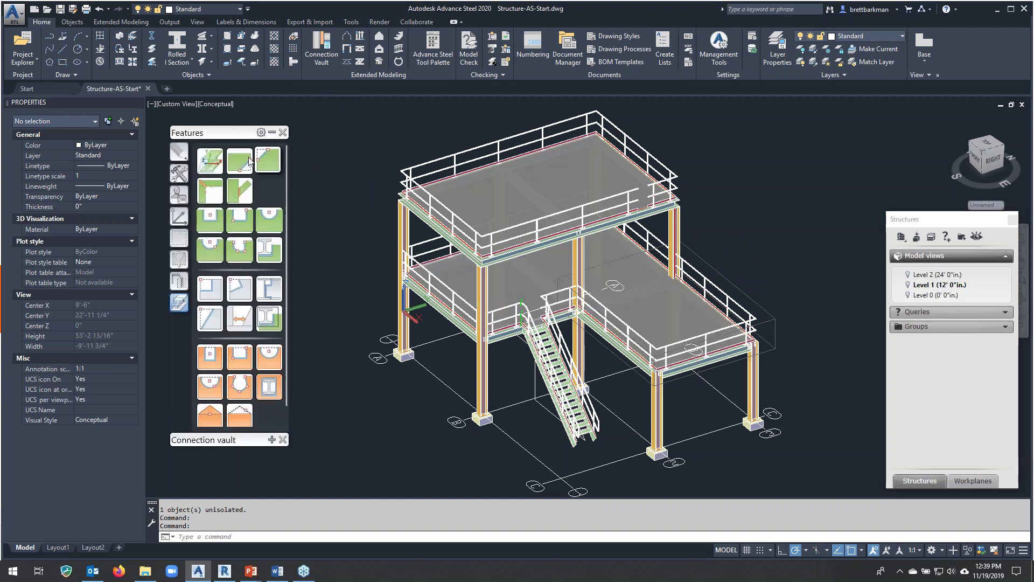
left_click(179, 217)
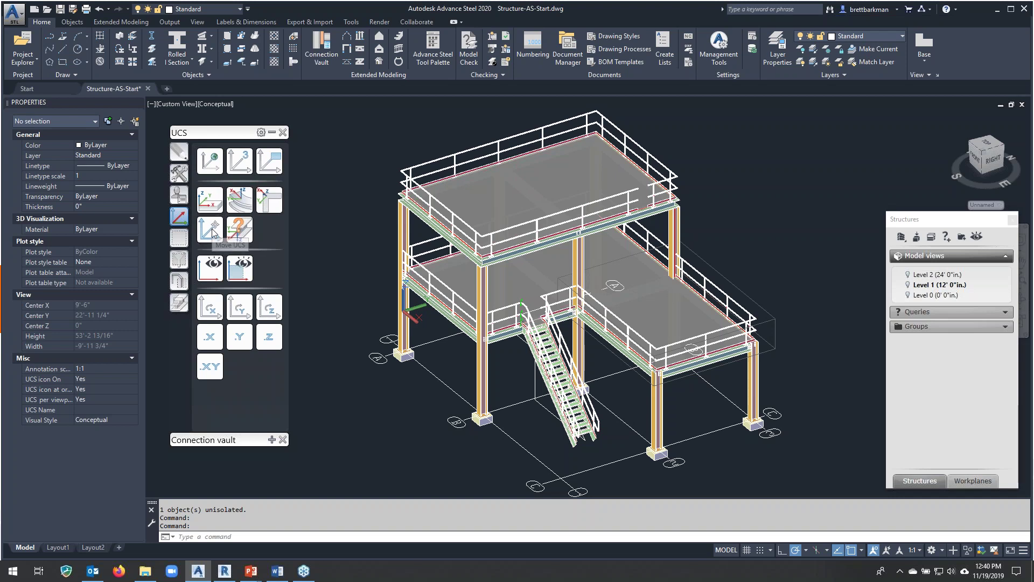
left_click(214, 233)
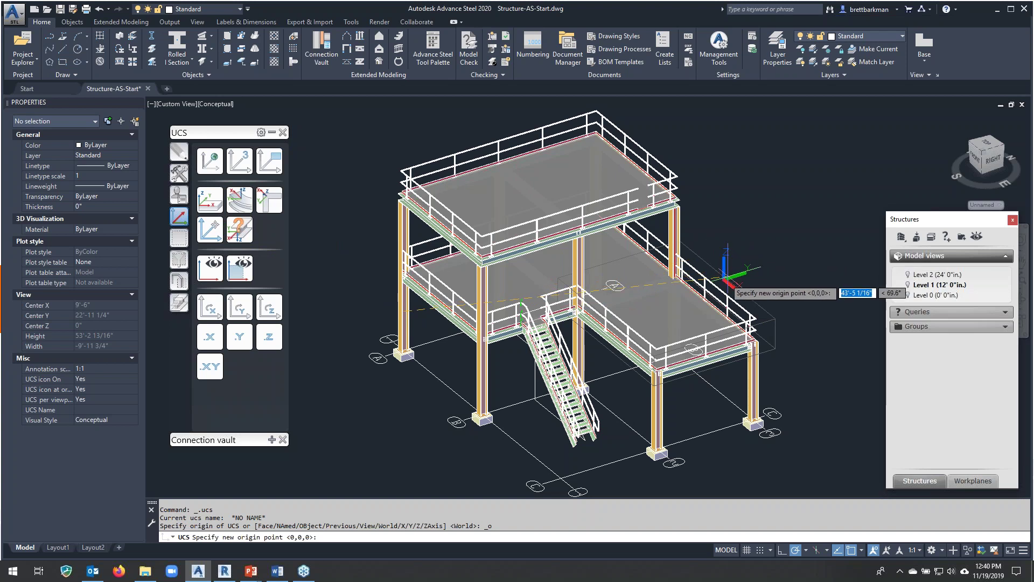
scroll(729, 281, "up", 3)
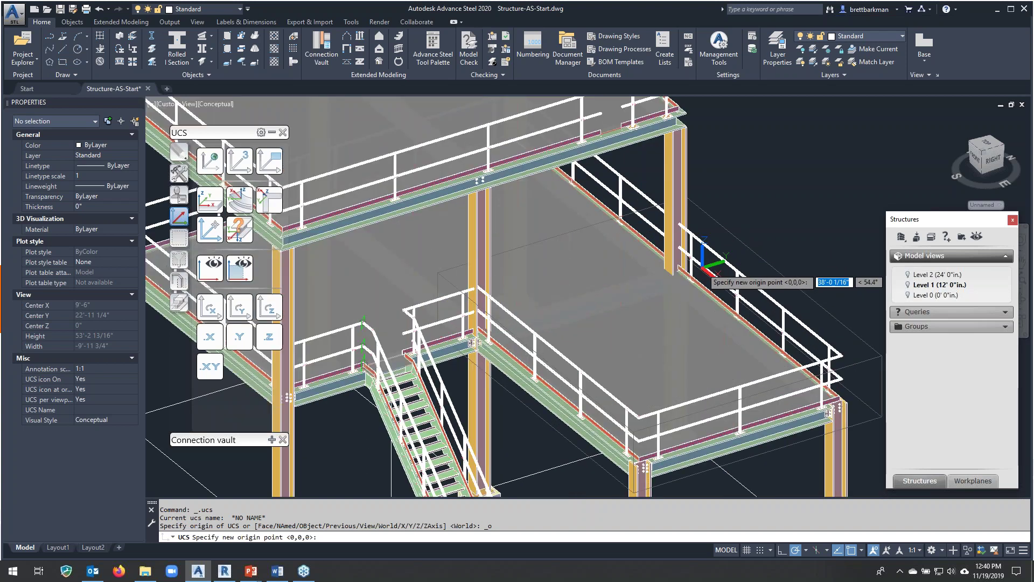
scroll(687, 276, "up", 2)
scroll(676, 275, "up", 3)
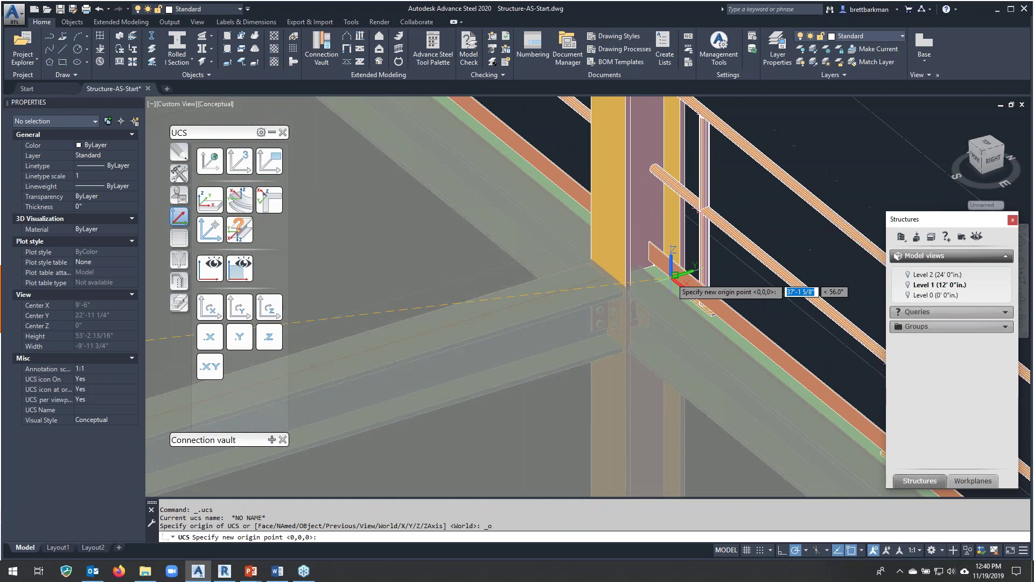
middle_click_drag(658, 284, 653, 280, "shift")
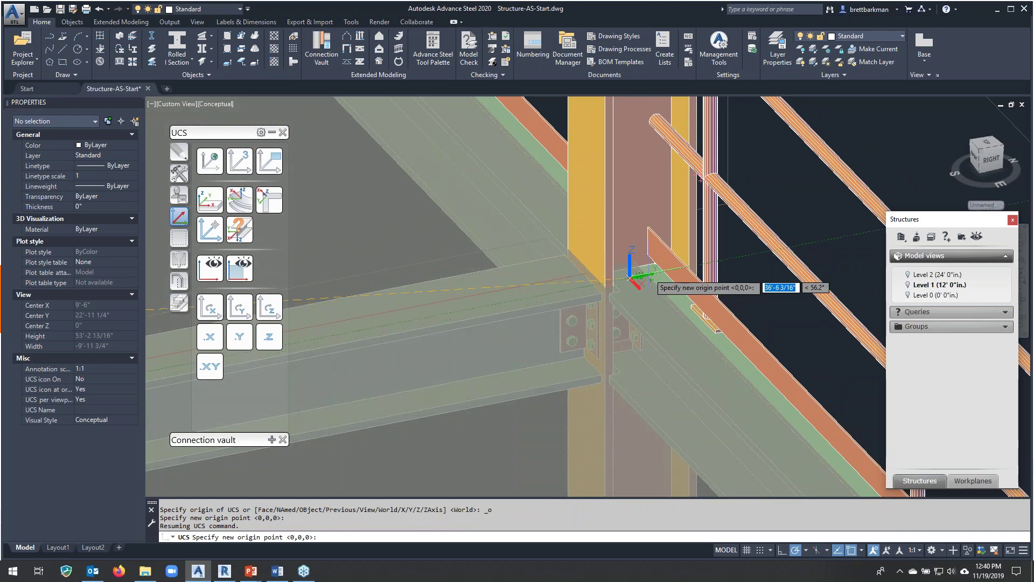
right_click(639, 250, "shift")
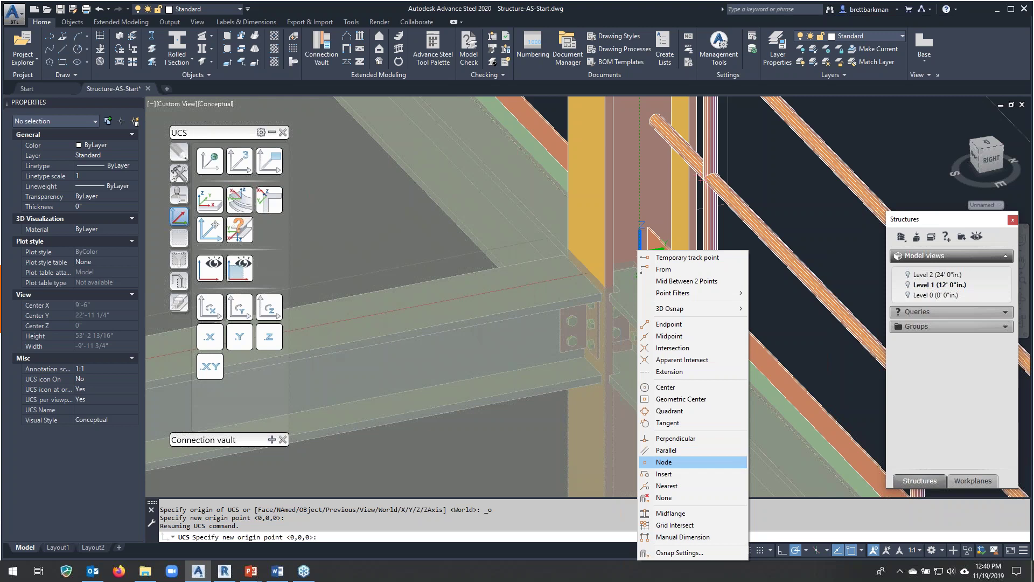
left_click(665, 463)
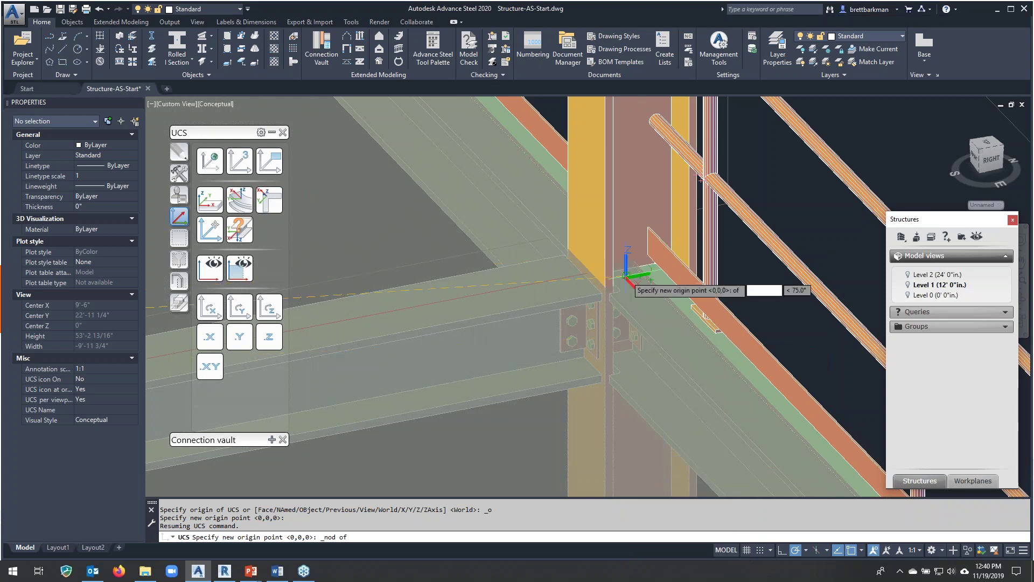
scroll(637, 256, "up", 2)
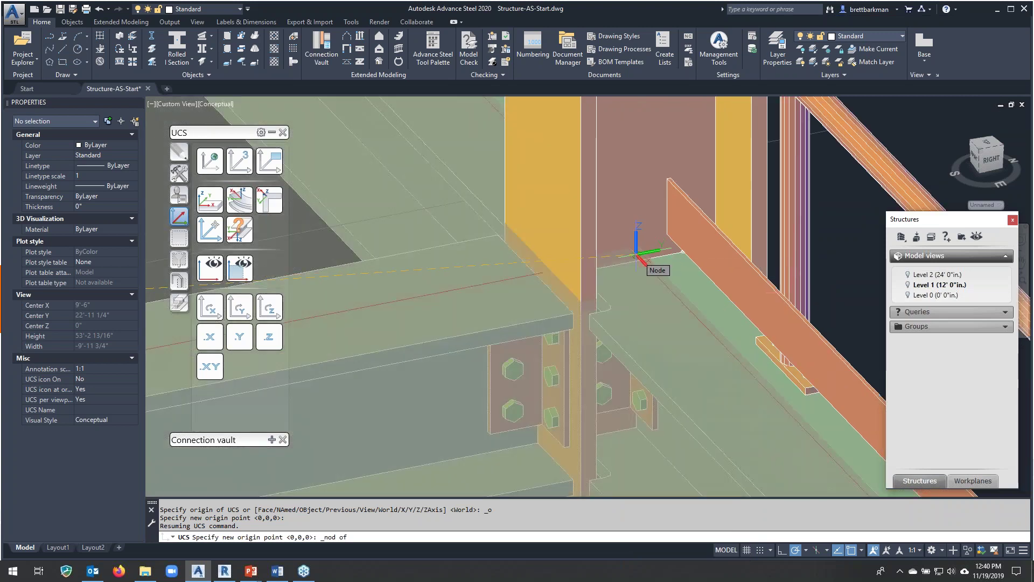
left_click(639, 256)
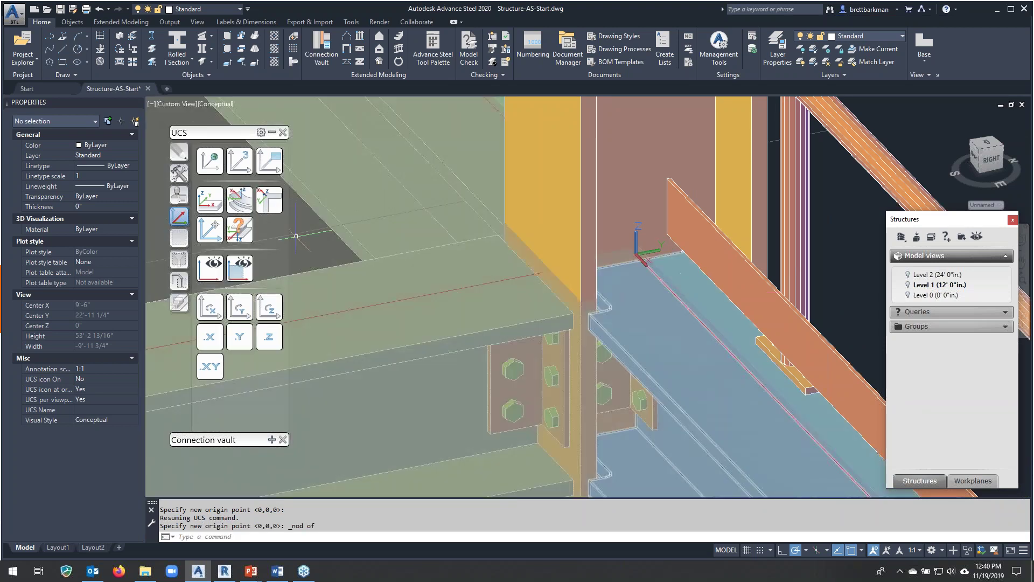
Move the UCS origin another 60 inches from the beam node along the negative Y axis, inward over the Level 1 grating.
left_click(209, 226)
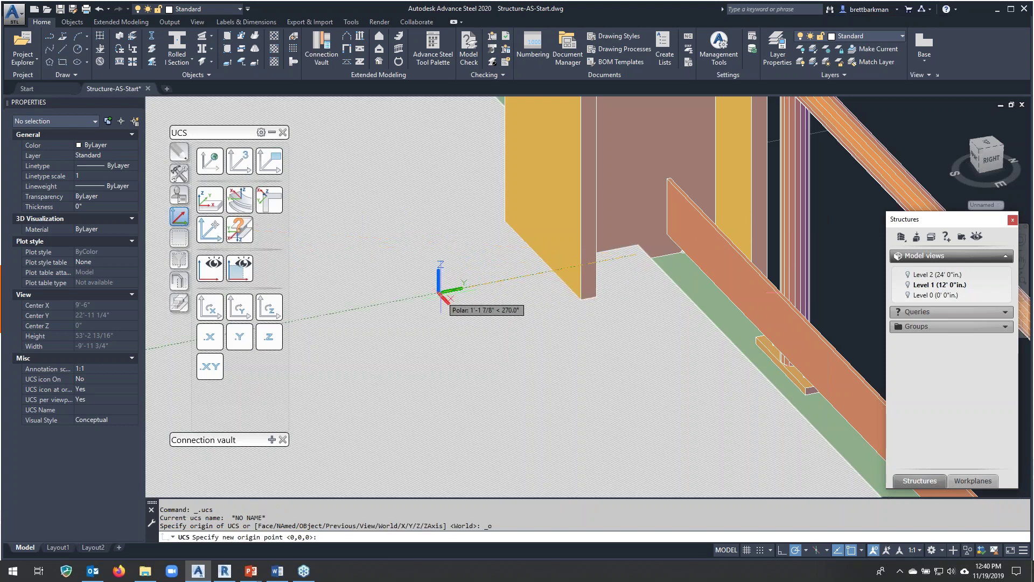
type("60")
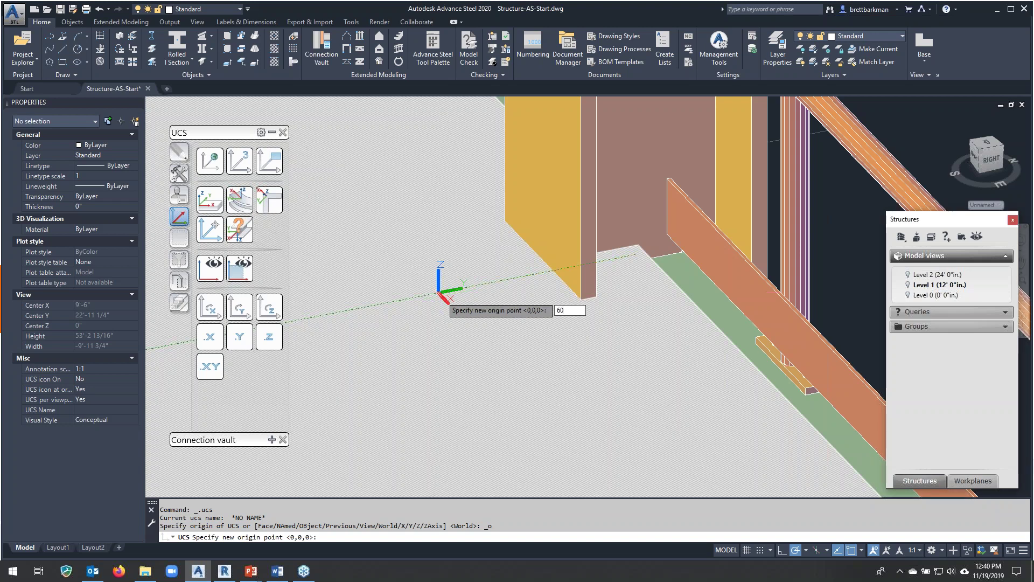
key("Return")
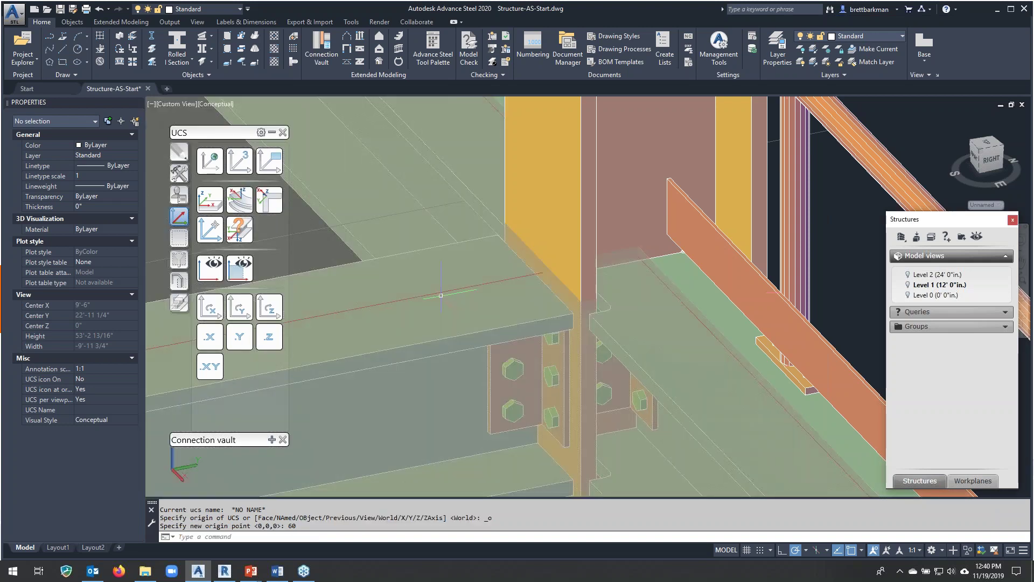
scroll(440, 295, "down", 4)
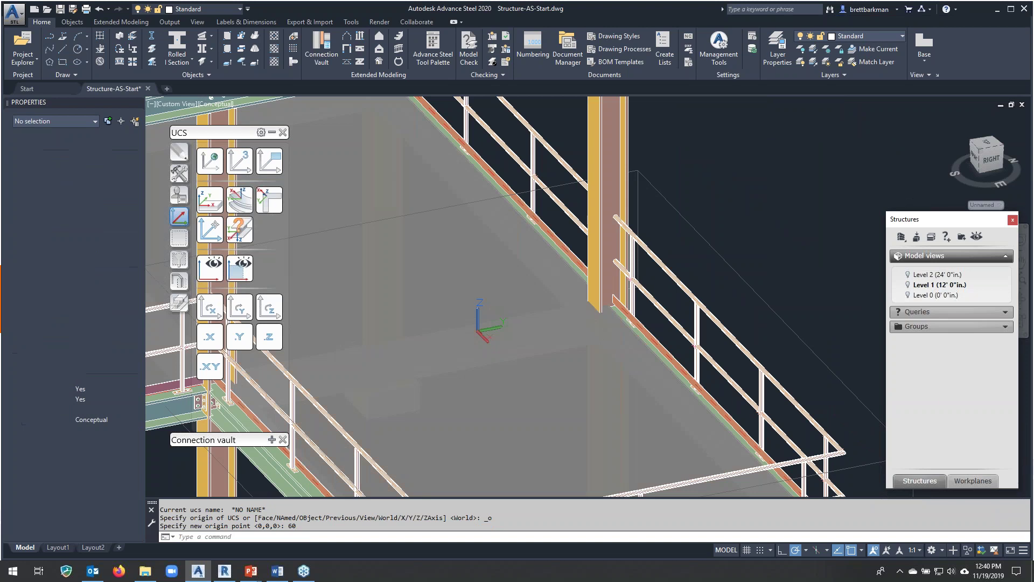
middle_click_drag(539, 322, 578, 343)
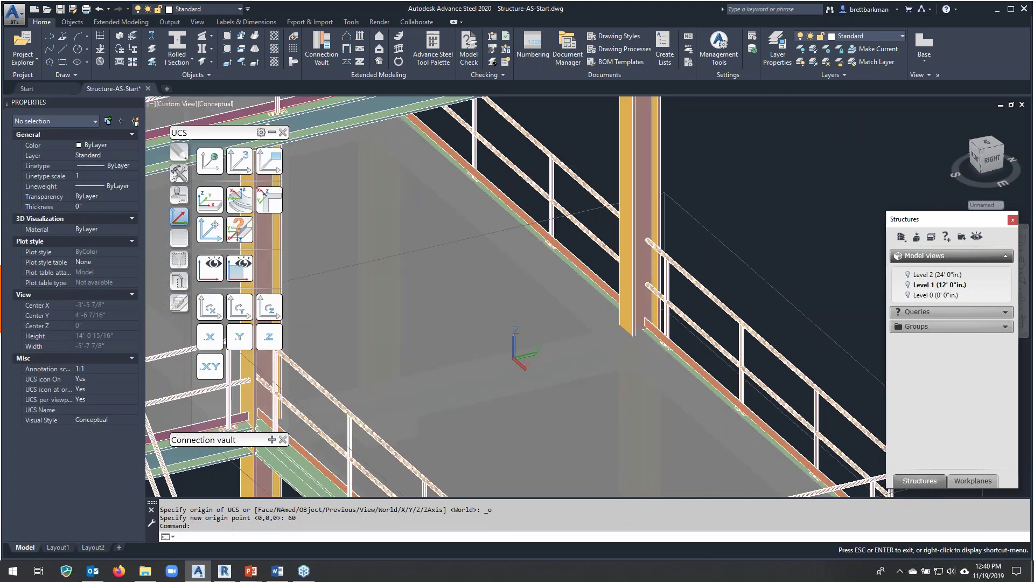
key("Escape")
Rotate the UCS about its Z axis three times so the X axis points inward, away from the edge beam.
scroll(447, 395, "up", 3)
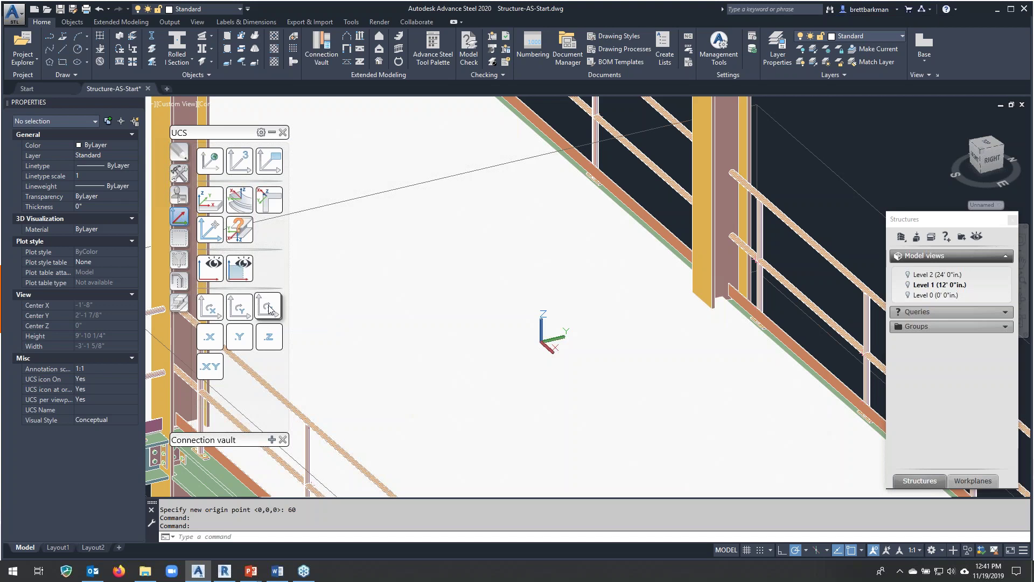
left_click(269, 309)
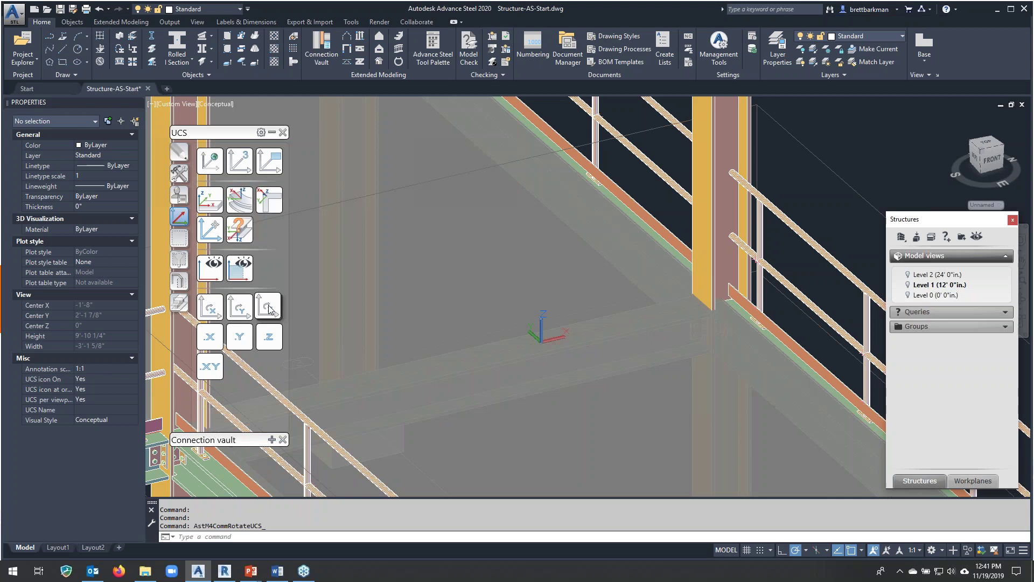
left_click(269, 309)
left_click(269, 309)
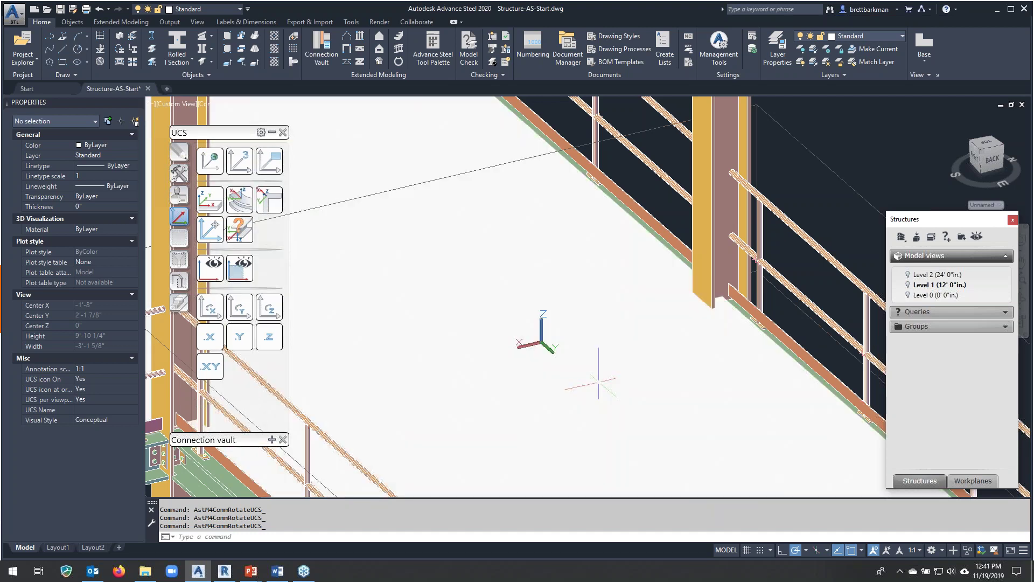
Insert a cage ladder starting at the UCS origin 0,0,0 and set its height point 12' up along Z.
middle_click_drag(598, 380, 608, 387, "shift")
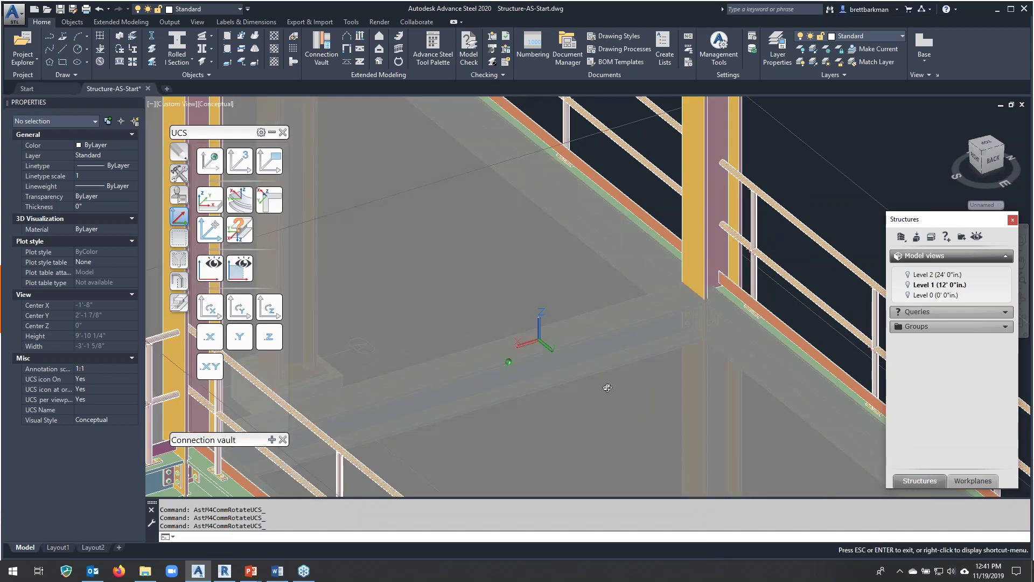
middle_click_drag(594, 318, 647, 380)
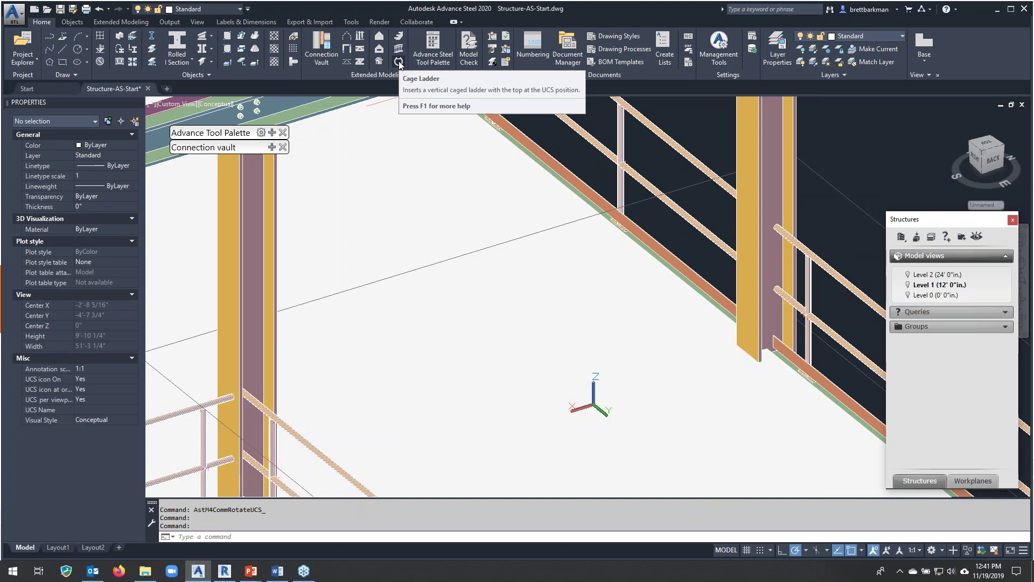
left_click(399, 62)
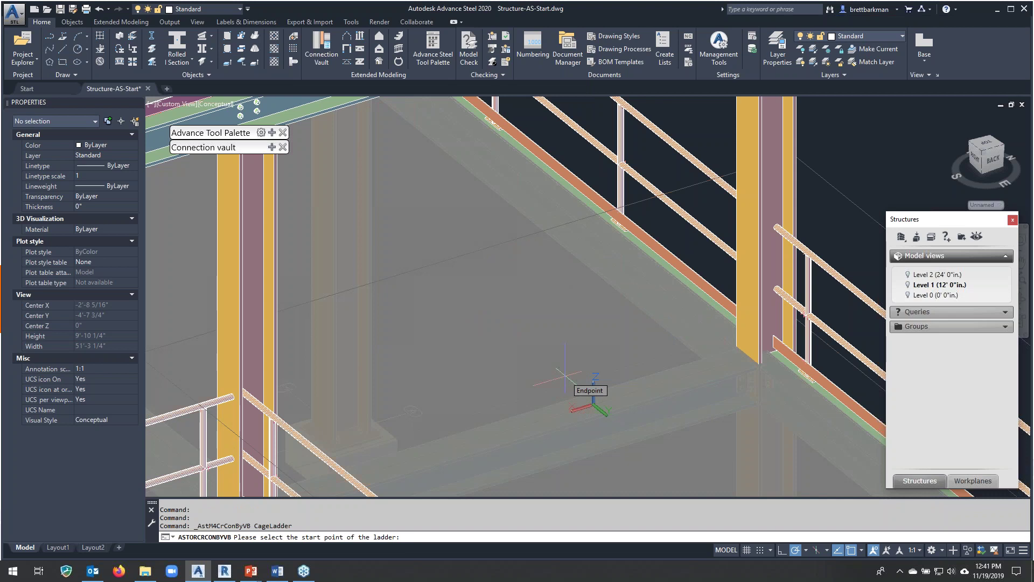
type("0")
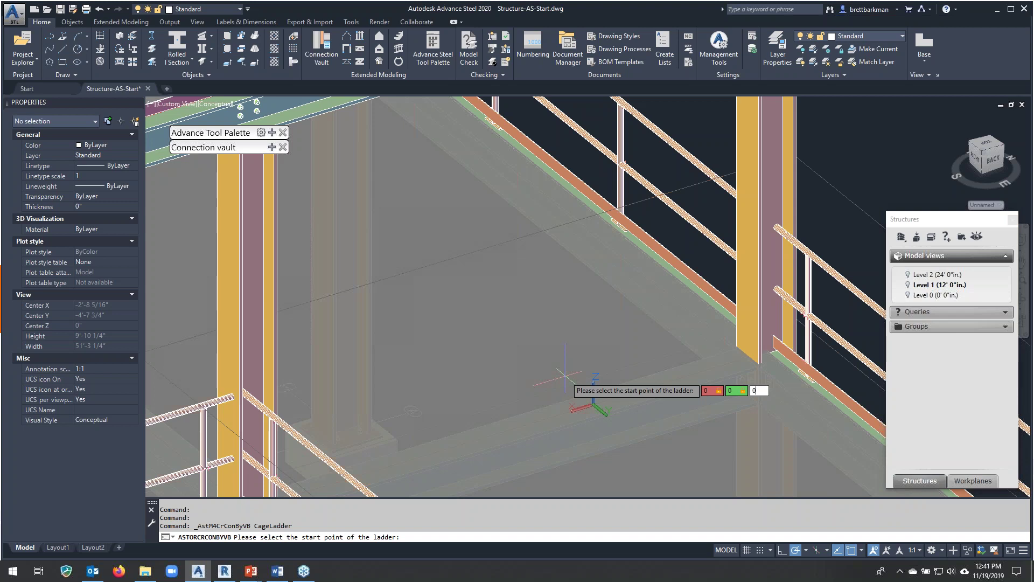
key("Return")
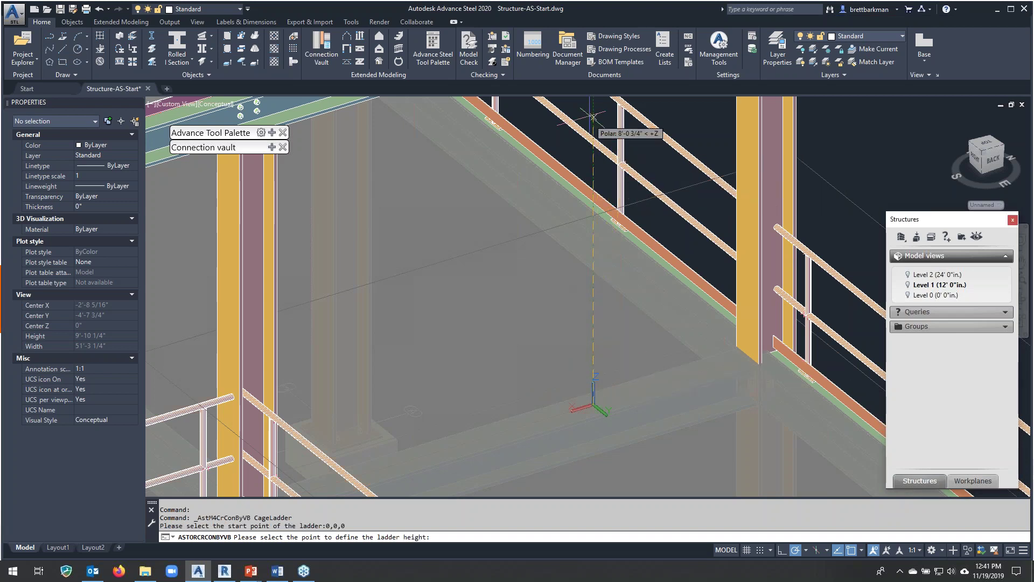
type("12'")
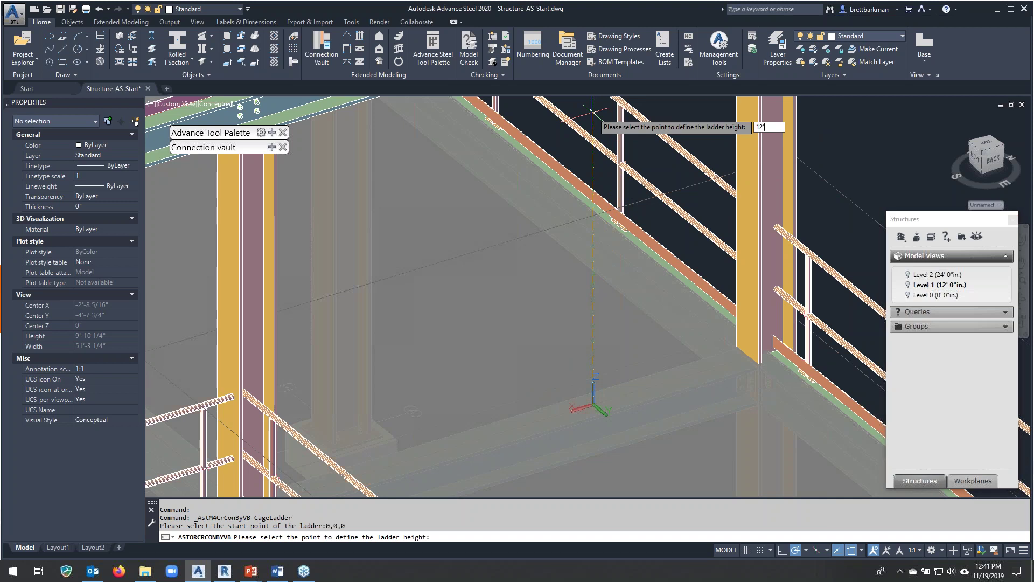
key("Return")
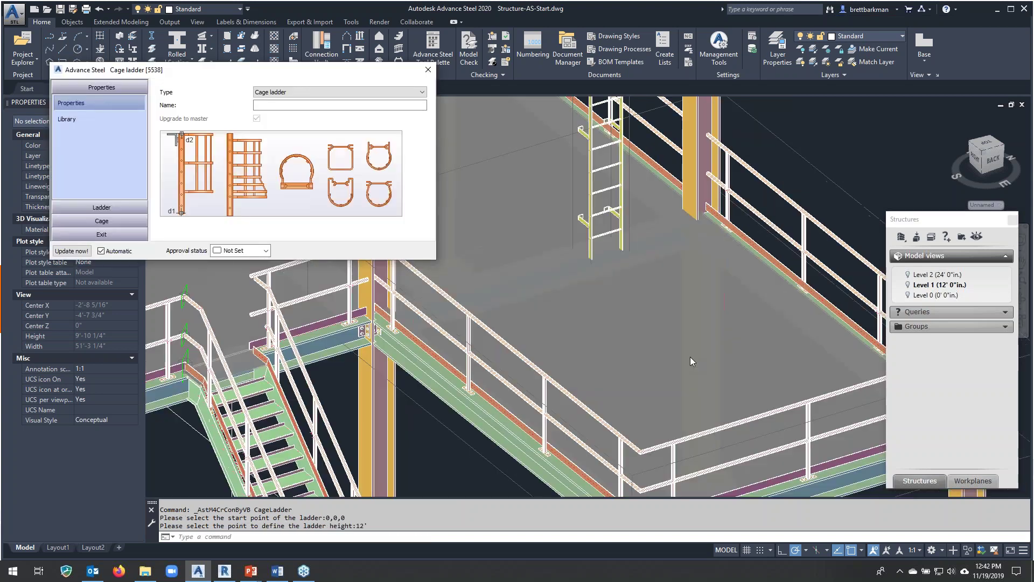
Review the new cage ladder's height, height extension, width layout and width settings, and look through its other ladder categories.
scroll(690, 357, "down", 6)
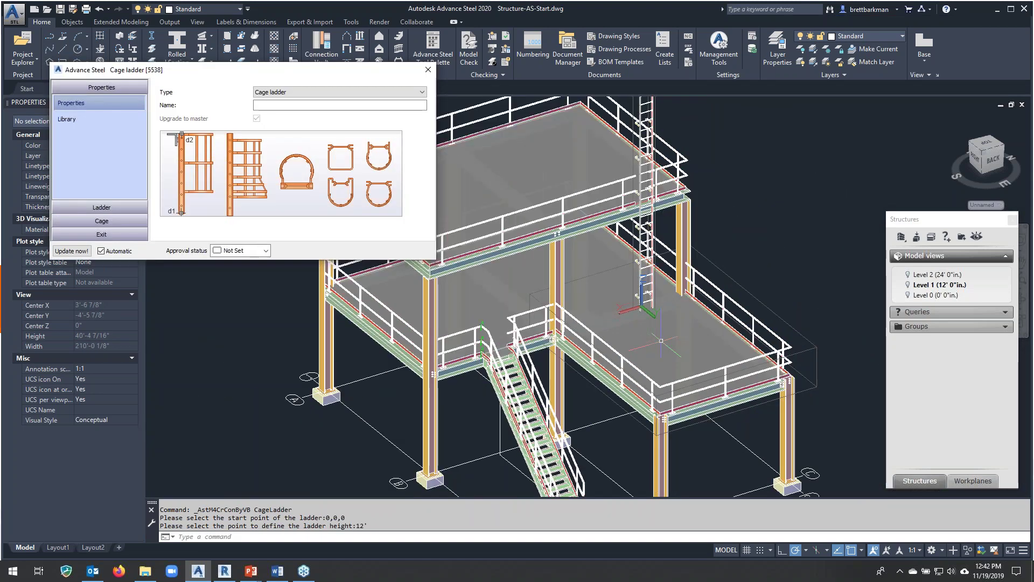
left_click_drag(727, 123, 734, 259)
key("Escape")
scroll(781, 297, "up", 3)
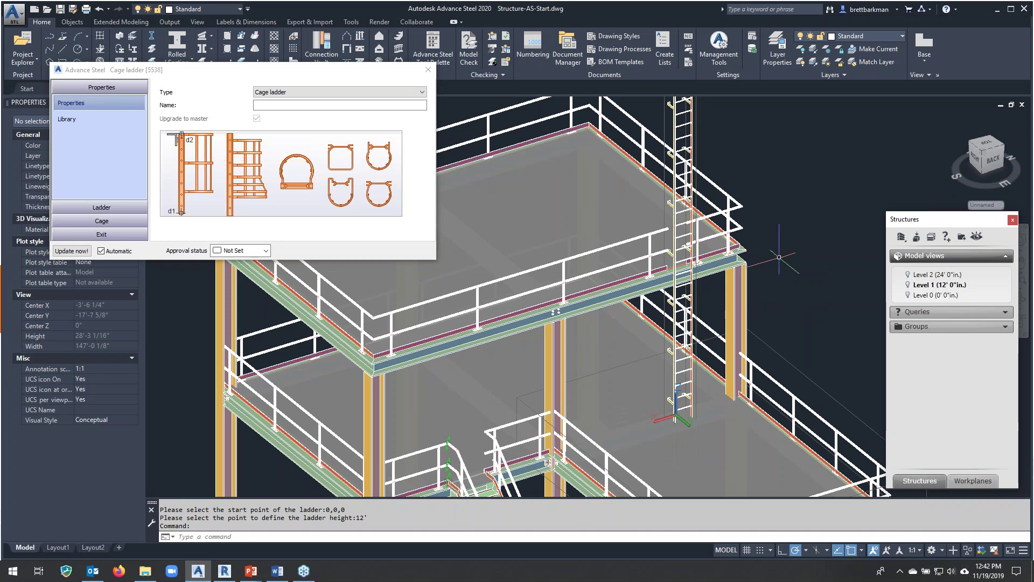
left_click(113, 208)
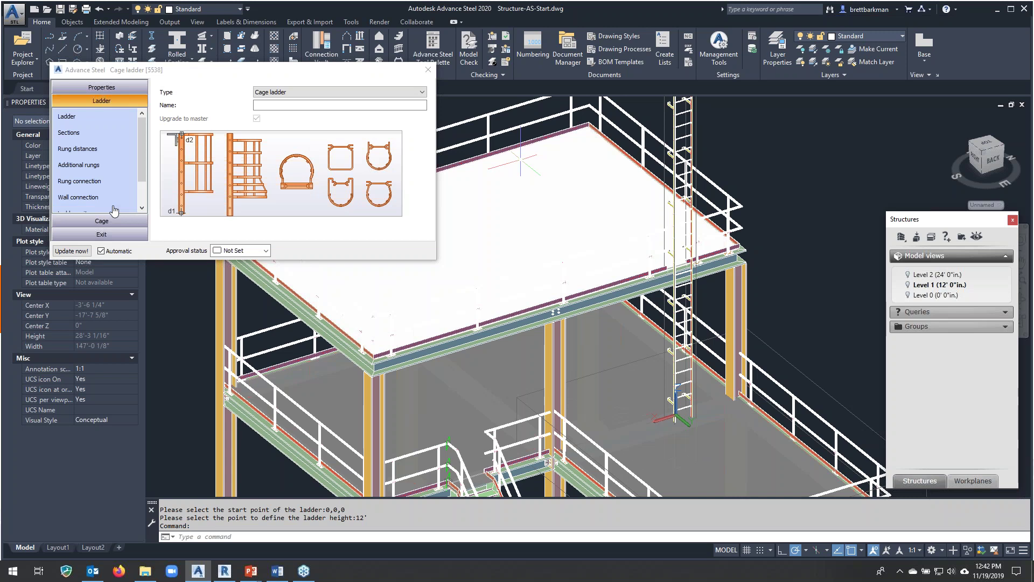
double_click(272, 88)
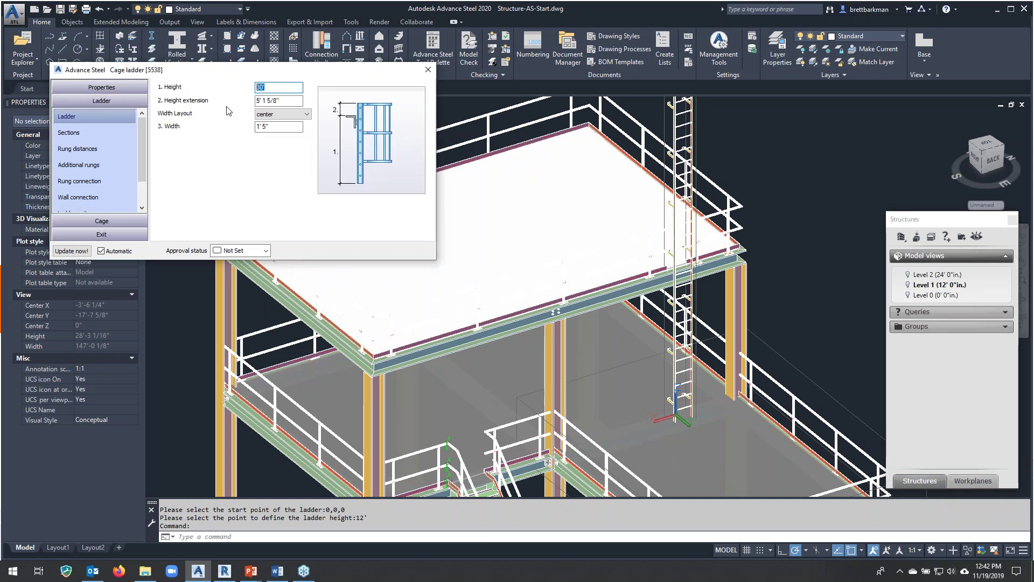
key("Tab")
left_click(286, 115)
left_click(278, 129)
left_click_drag(140, 156, 144, 176)
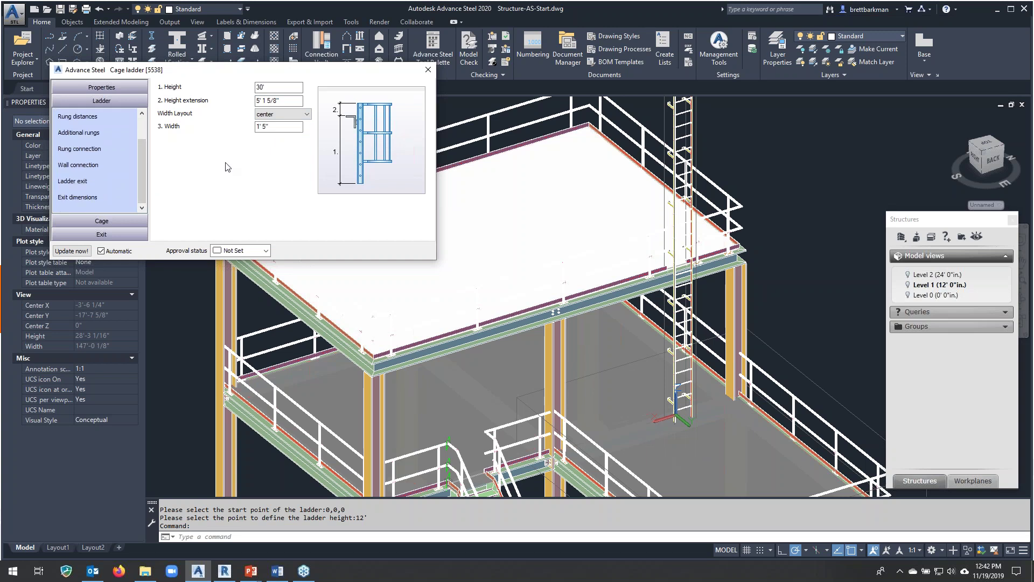
left_click_drag(142, 171, 145, 148)
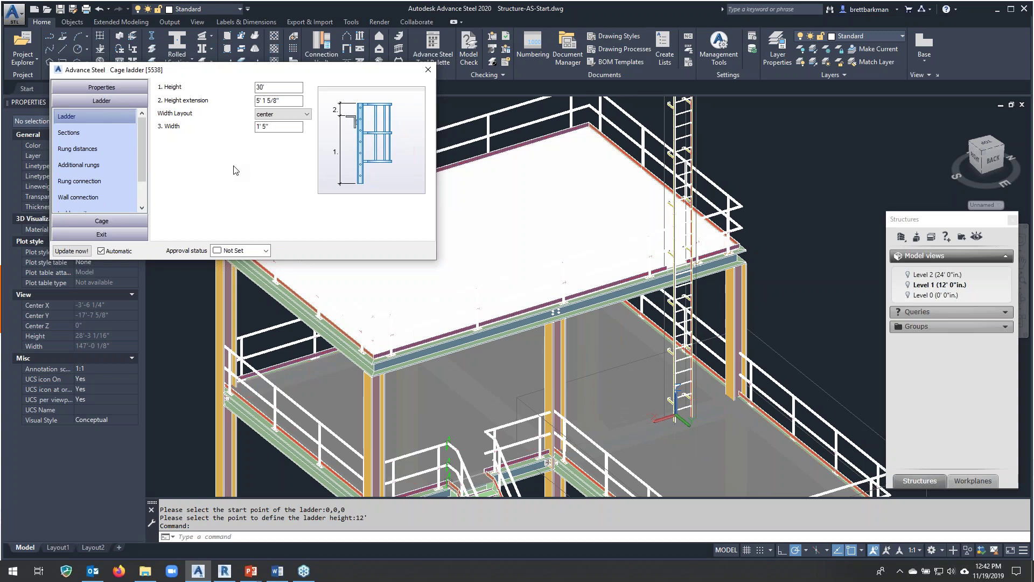
Apply the saved Cage Ladder preset from the library to the ladder and close its properties.
left_click(101, 86)
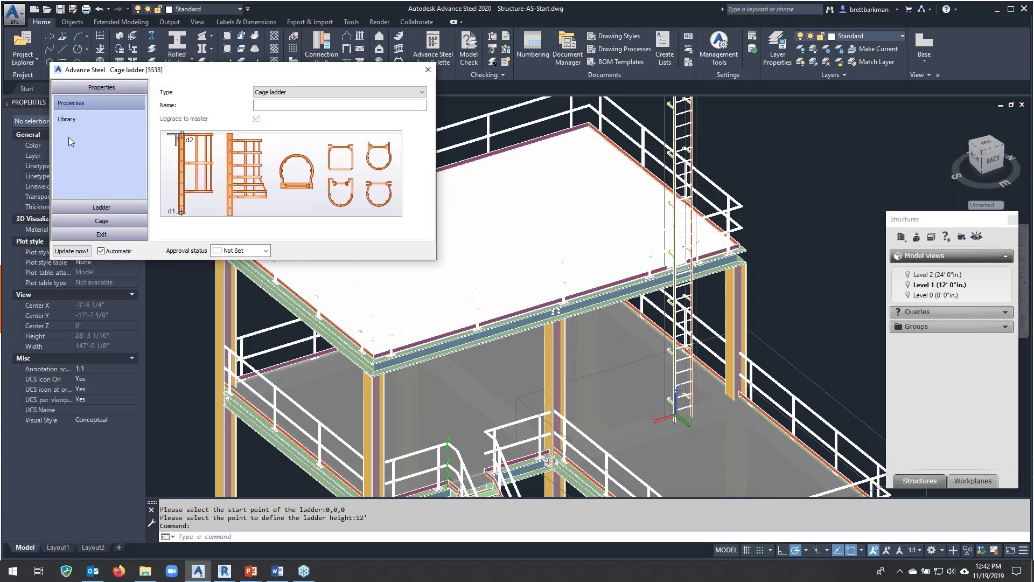
left_click(63, 119)
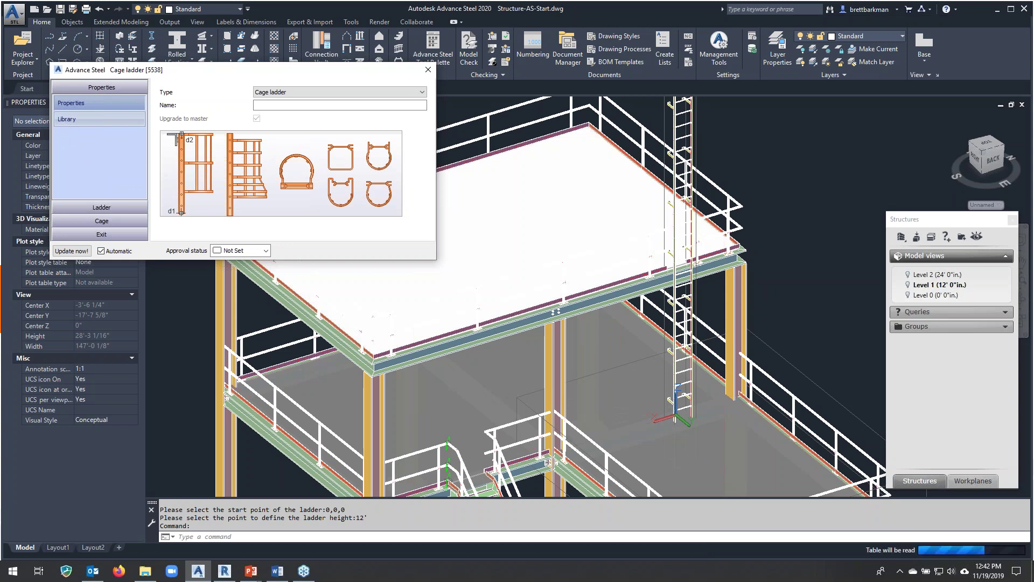
double_click(173, 183)
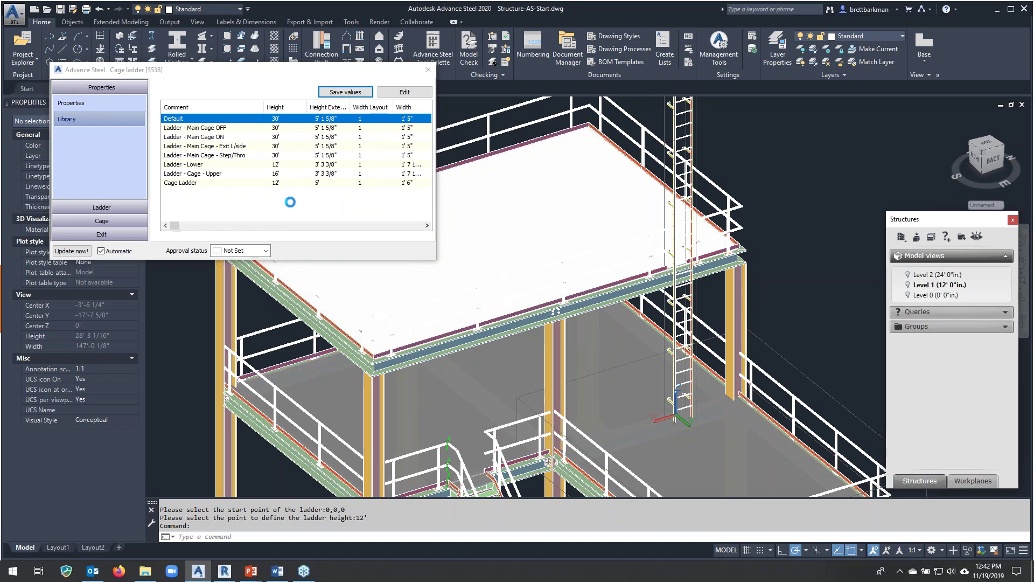
left_click(426, 67)
Examine how the cage ladder's wall brackets meet the web of the Level 2 edge beam.
middle_click_drag(787, 280, 664, 269, "shift")
scroll(665, 269, "up", 2)
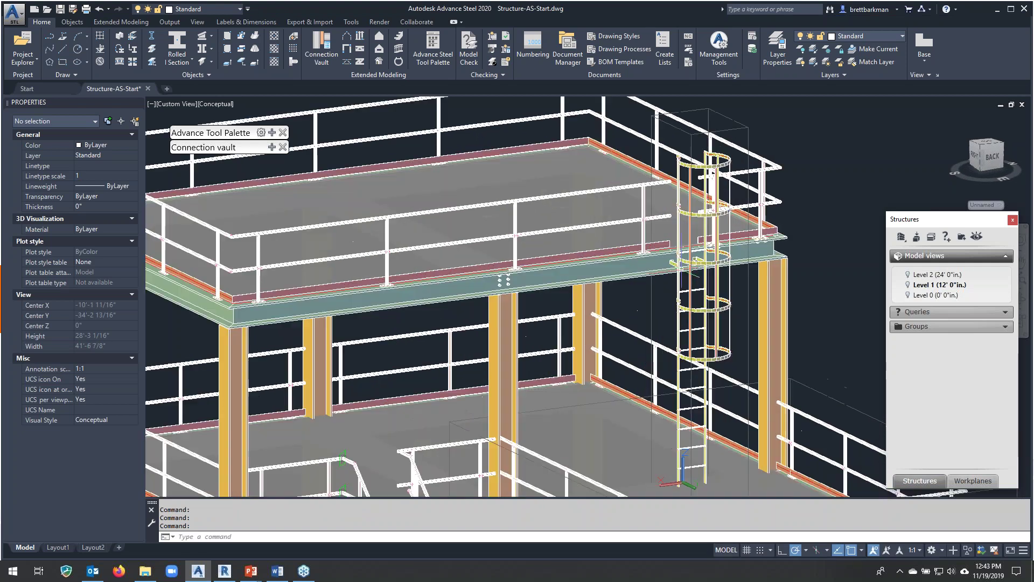
scroll(664, 269, "up", 1)
scroll(665, 268, "up", 2)
scroll(665, 269, "up", 1)
middle_click_drag(665, 269, 731, 295, "shift")
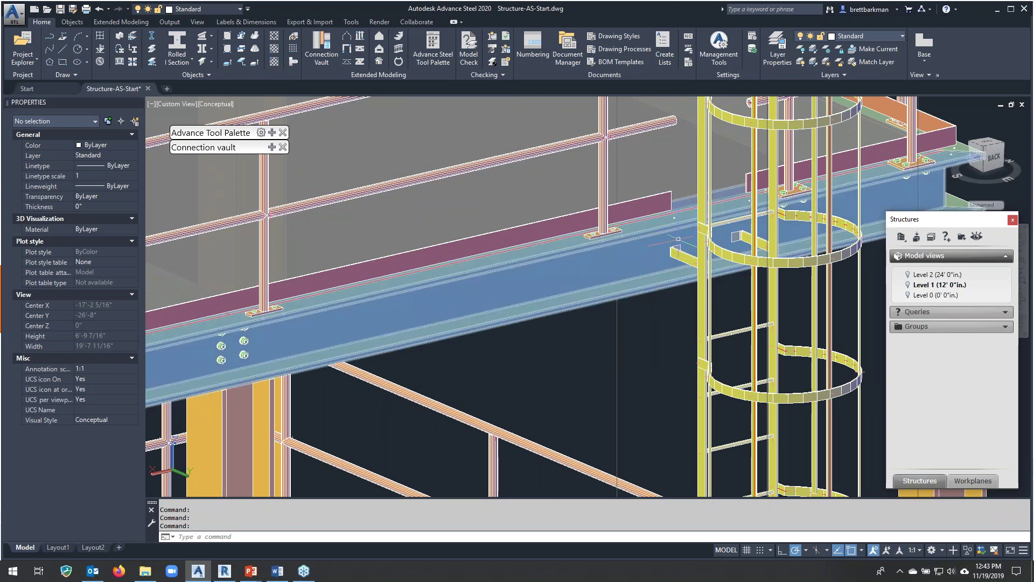
scroll(669, 252, "up", 2)
scroll(679, 239, "up", 5)
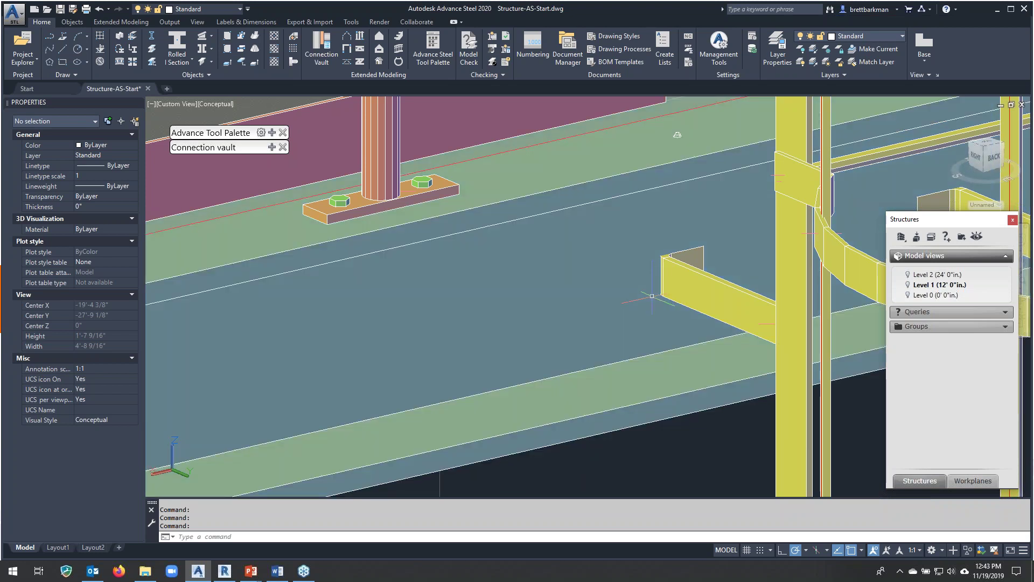
middle_click_drag(668, 281, 696, 268)
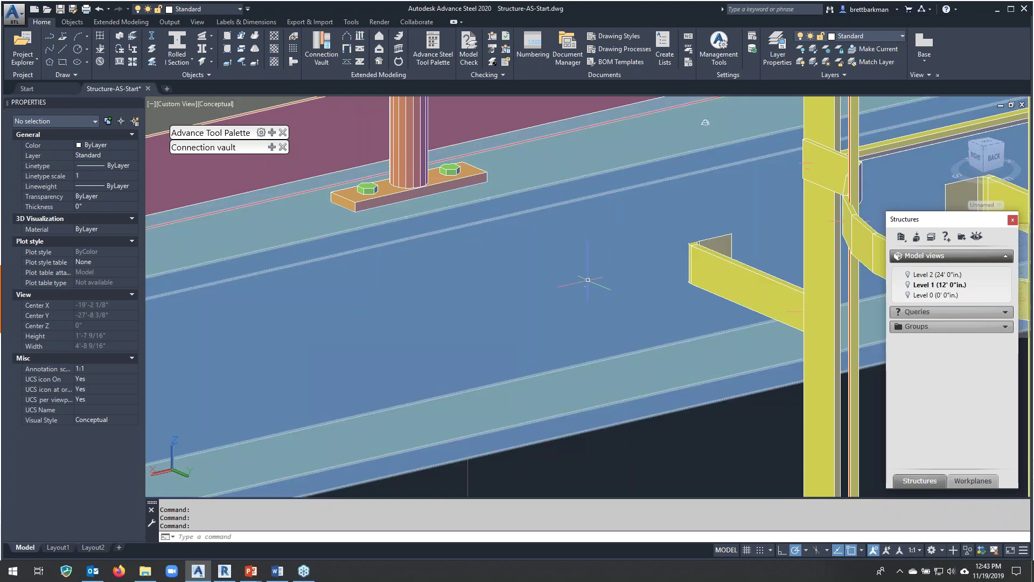
Check the web thickness in the section properties of the Level 2 edge beam behind the ladder brackets.
double_click(587, 278)
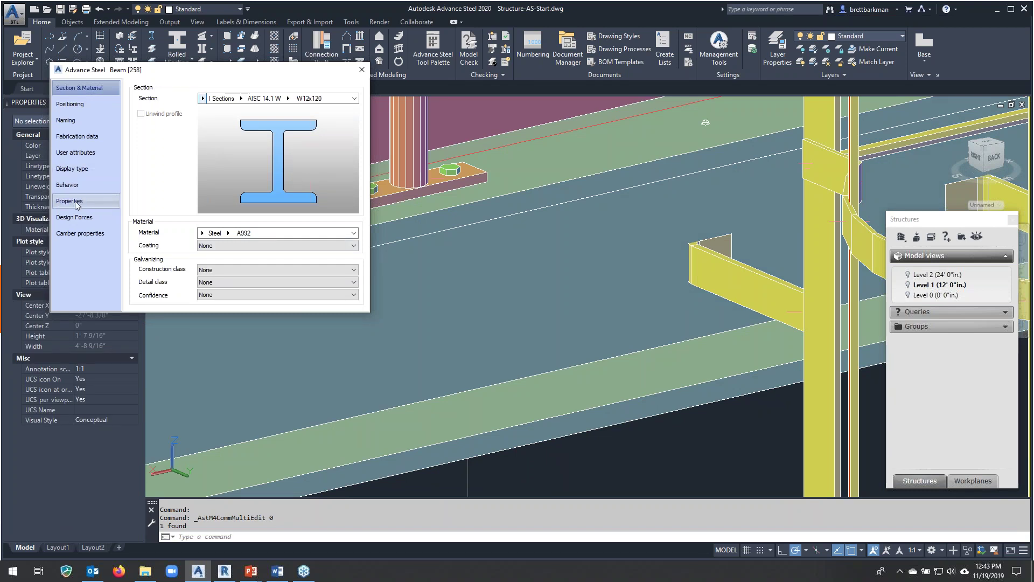
left_click(70, 201)
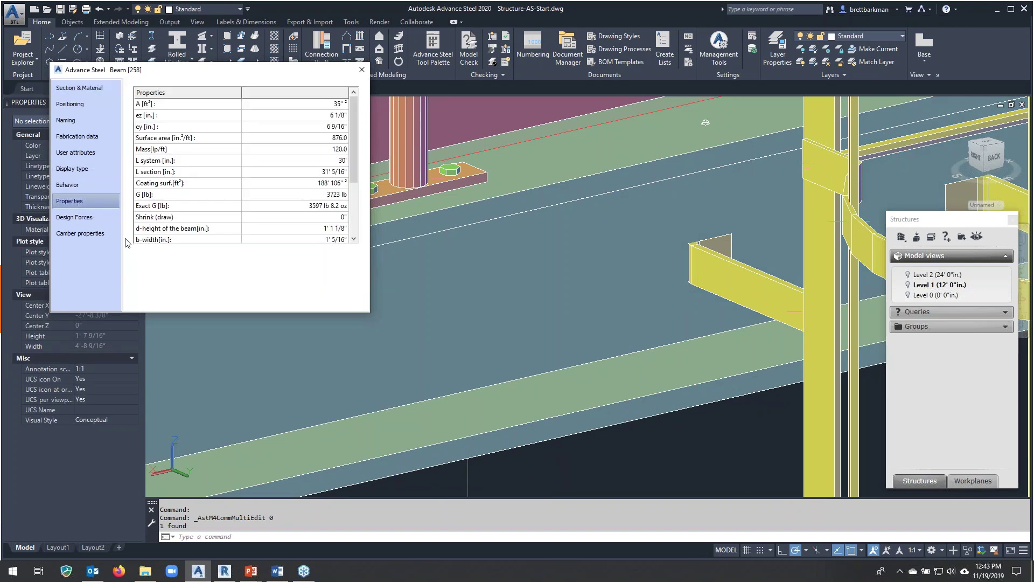
scroll(206, 186, "down", 2)
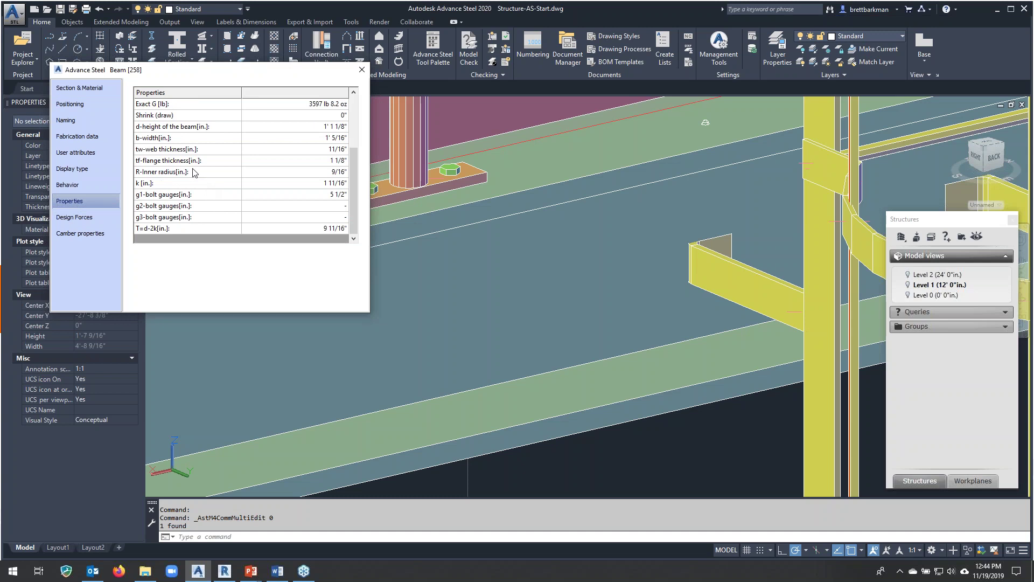
left_click(192, 161)
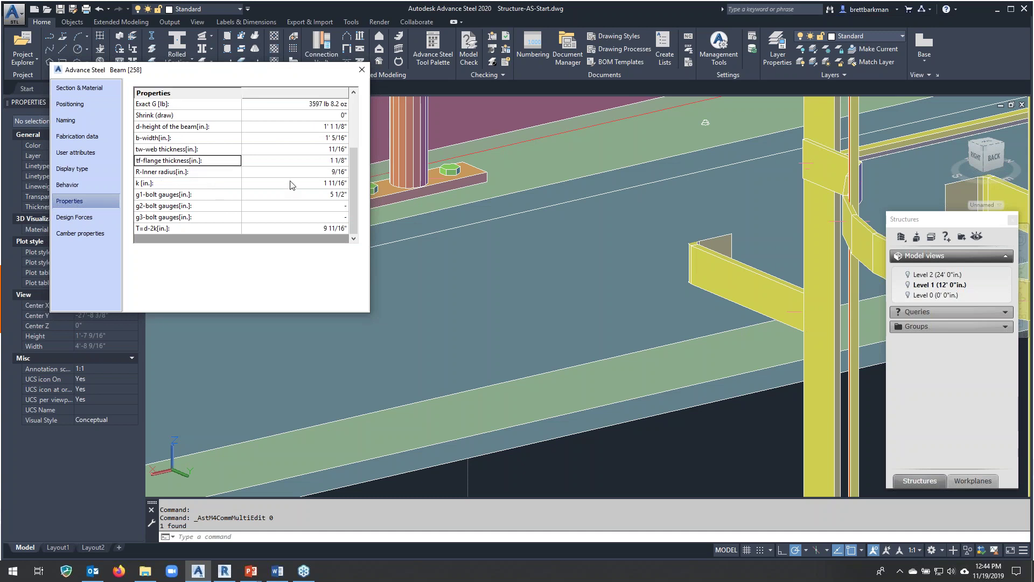
left_click(342, 149)
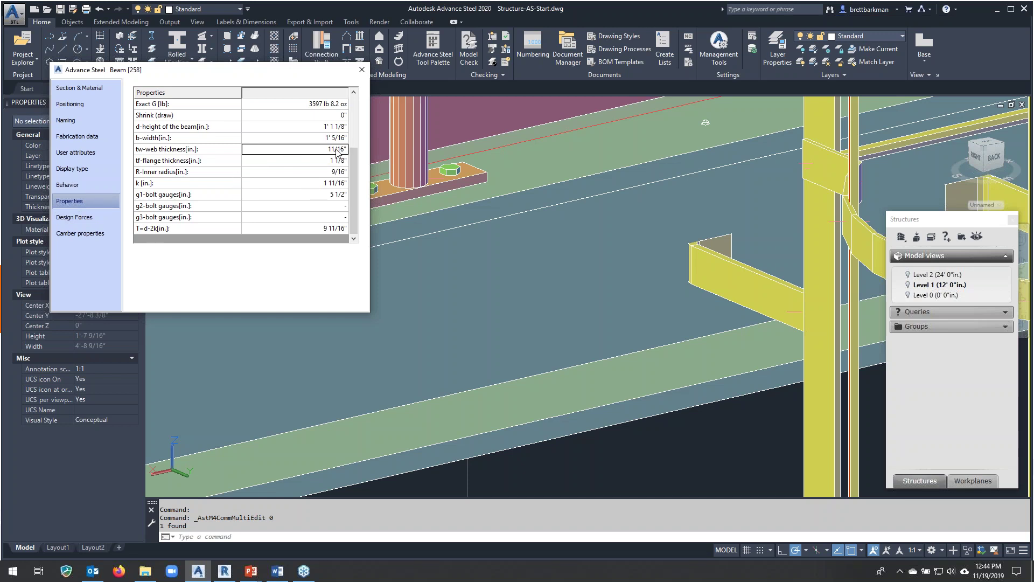
left_click(361, 71)
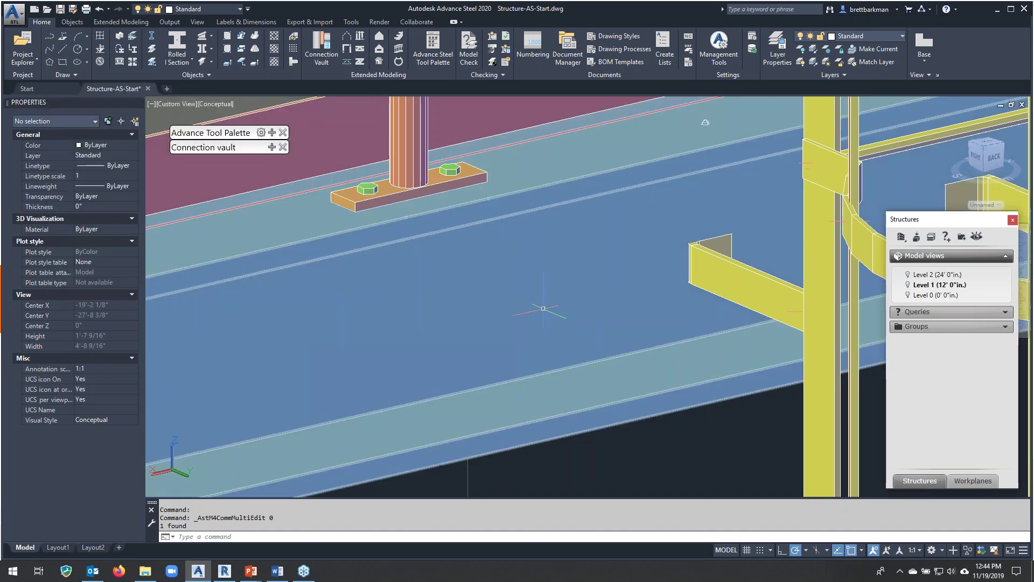
scroll(544, 308, "down", 4)
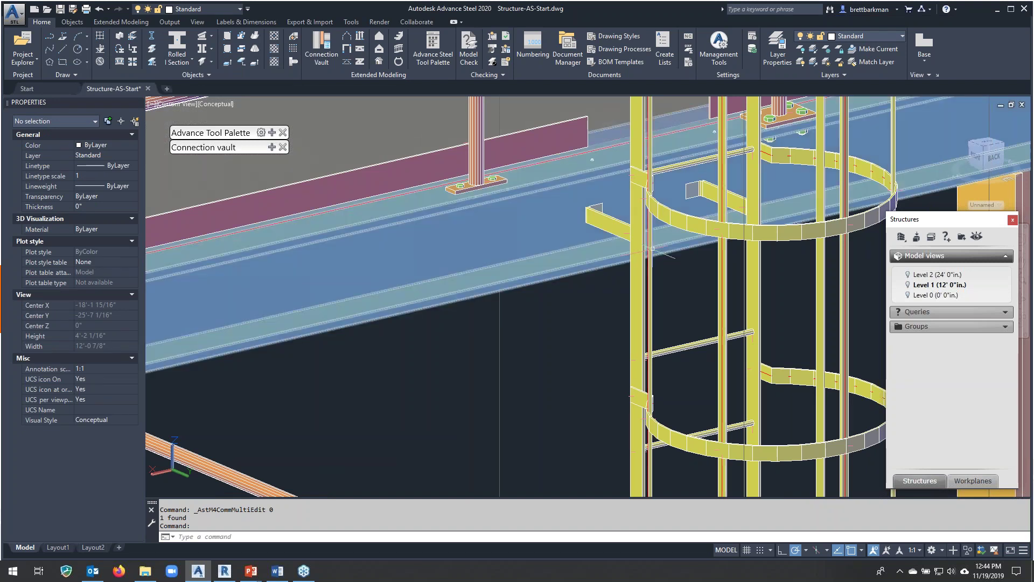
left_click(639, 258)
left_click(706, 221)
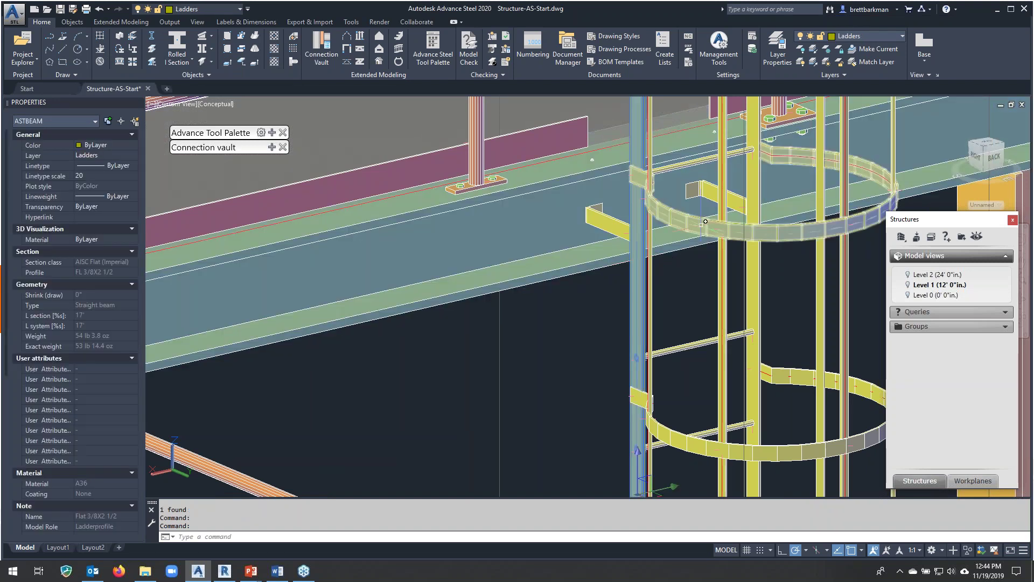
left_click(723, 259)
left_click(753, 258)
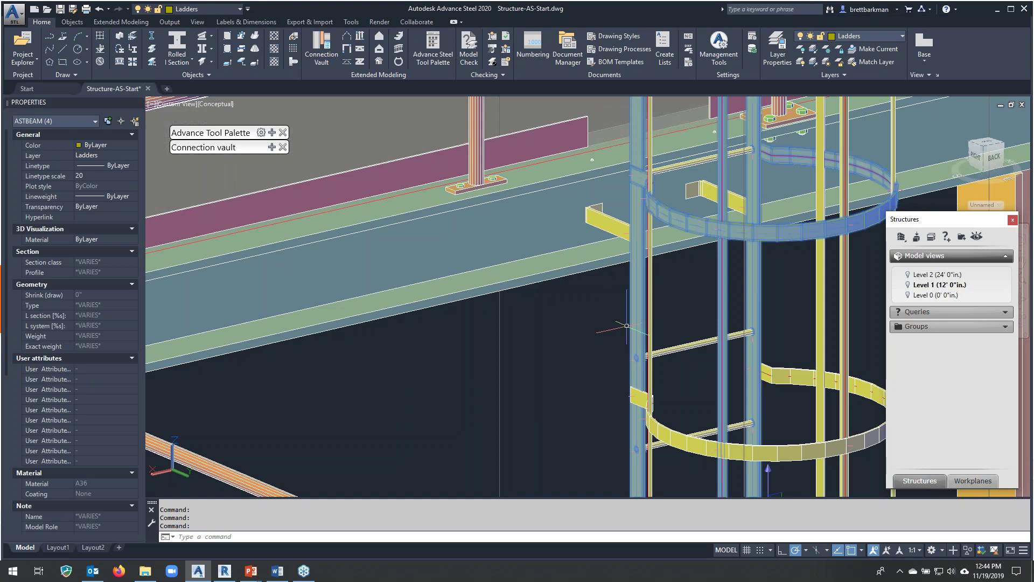
key("Escape")
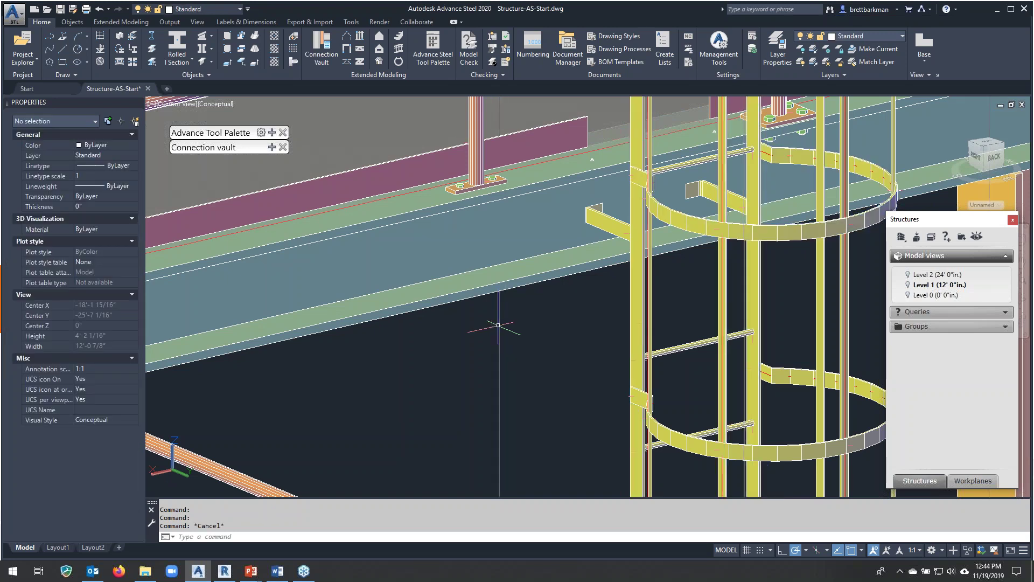
Move the cage ladder with its additional connections 11/32" in Y using Transform elements, previewing and accepting the shift relative to the beam web.
left_click(499, 325)
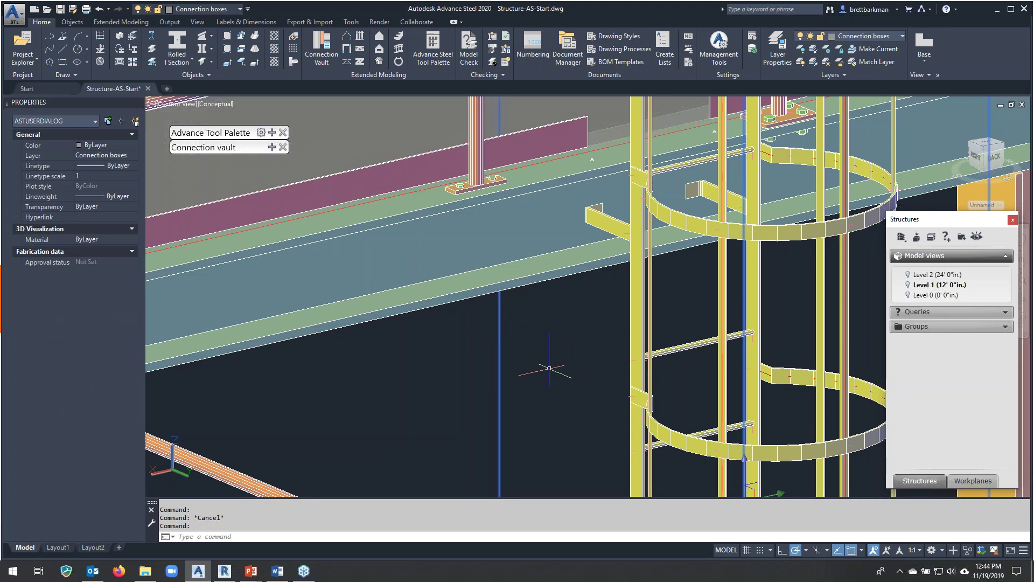
scroll(549, 368, "down", 1)
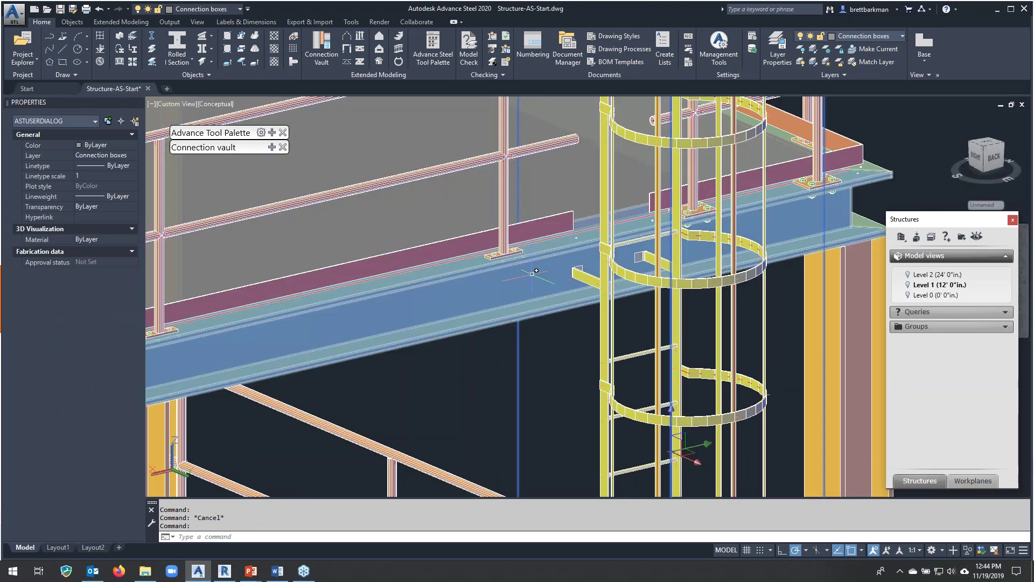
scroll(591, 273, "up", 1)
scroll(593, 272, "up", 1)
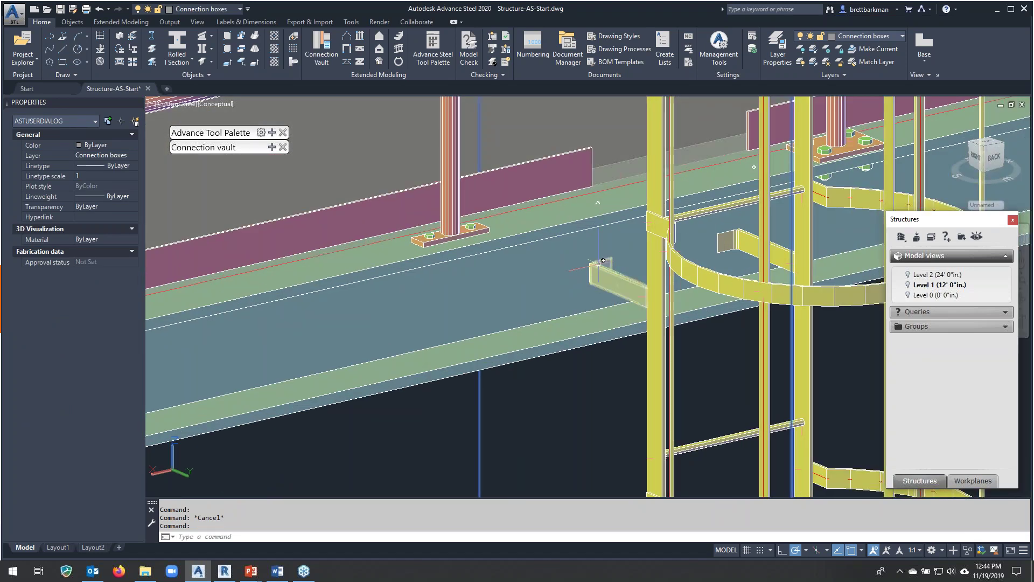
scroll(598, 264, "up", 1)
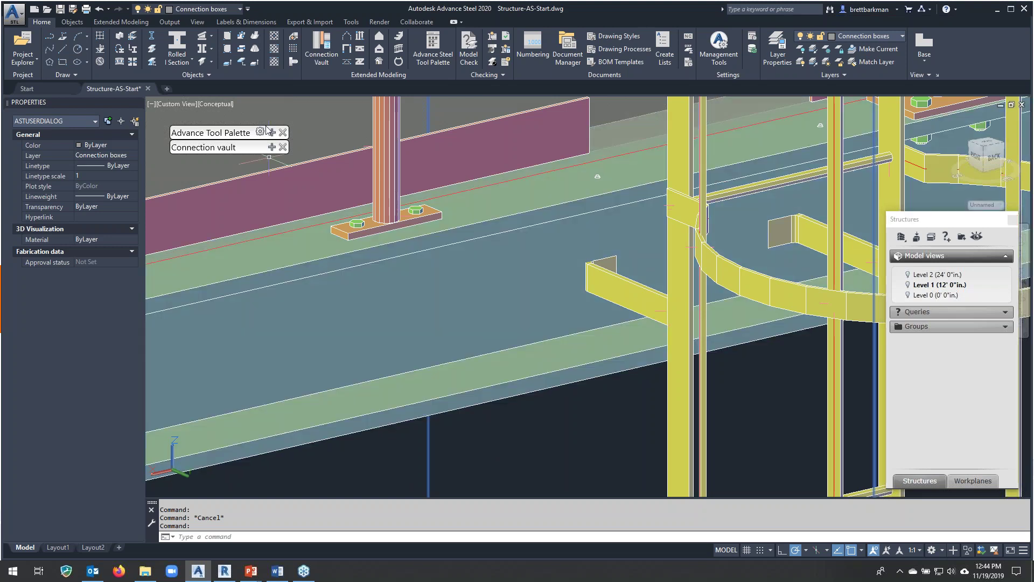
mouse_move(266, 131)
left_click(180, 175)
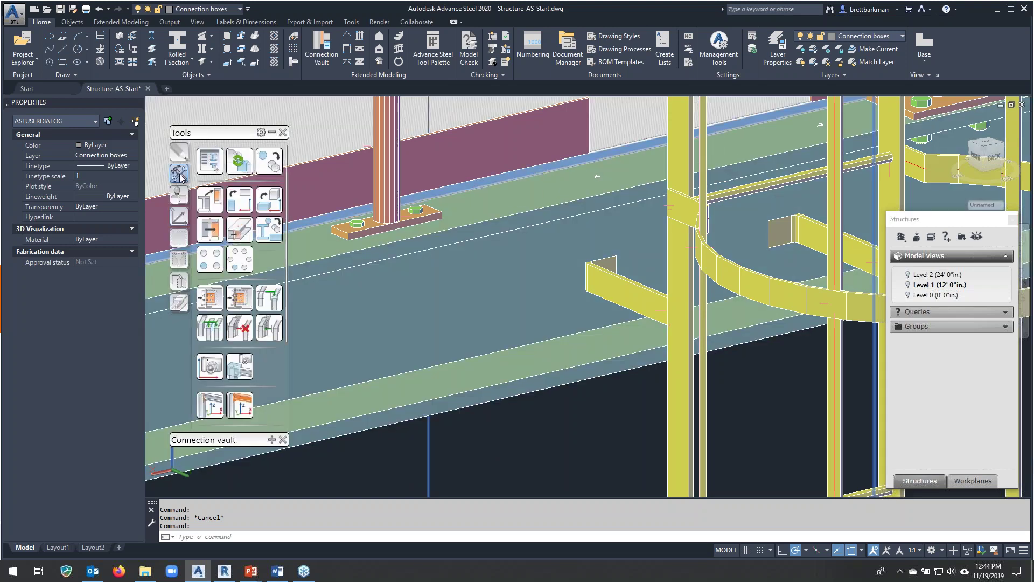
left_click(269, 161)
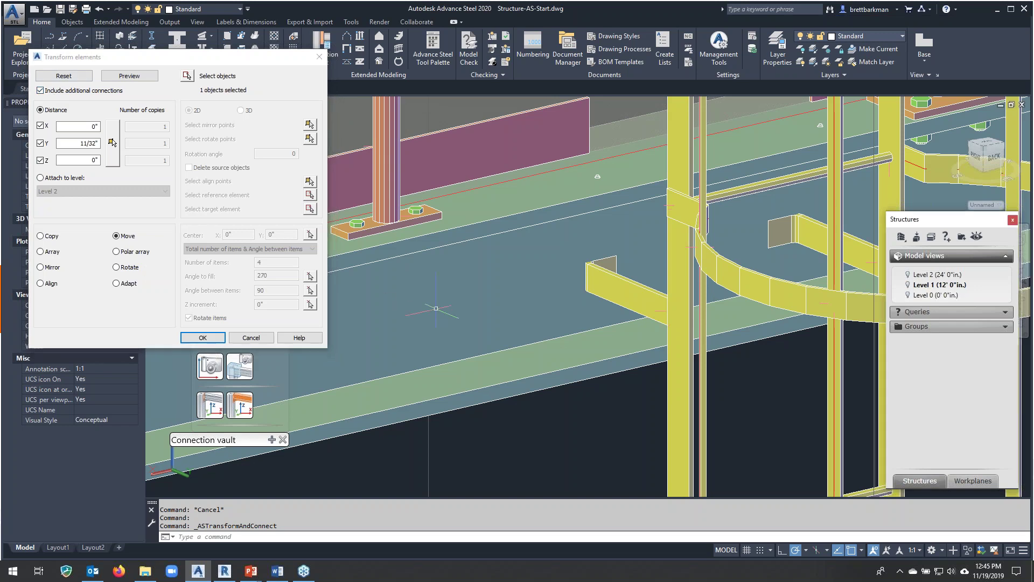
scroll(436, 312, "down", 5)
scroll(544, 447, "up", 5)
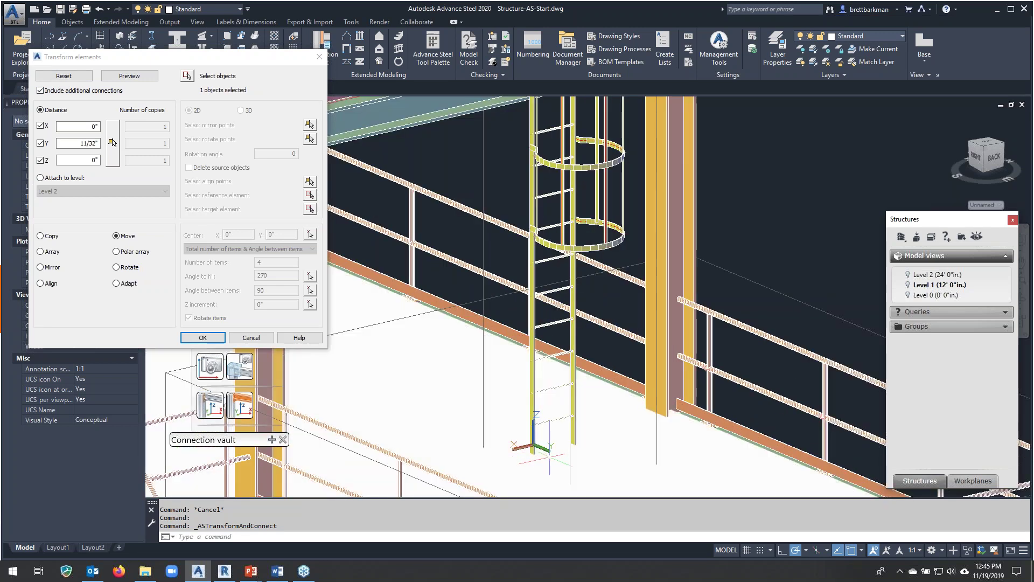
scroll(544, 447, "down", 3)
scroll(533, 220, "up", 5)
scroll(532, 220, "up", 5)
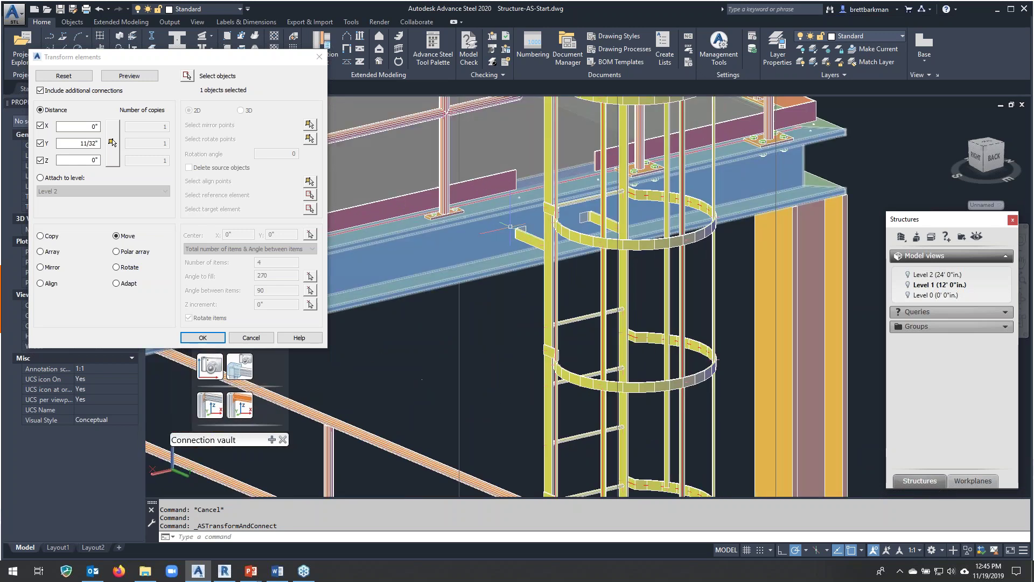
scroll(504, 234, "up", 2)
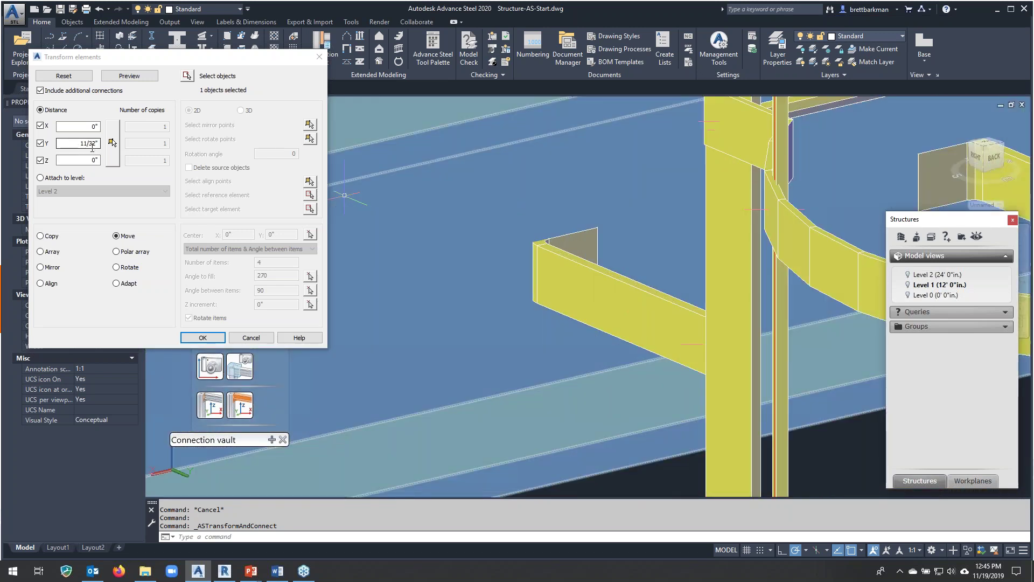
left_click(128, 78)
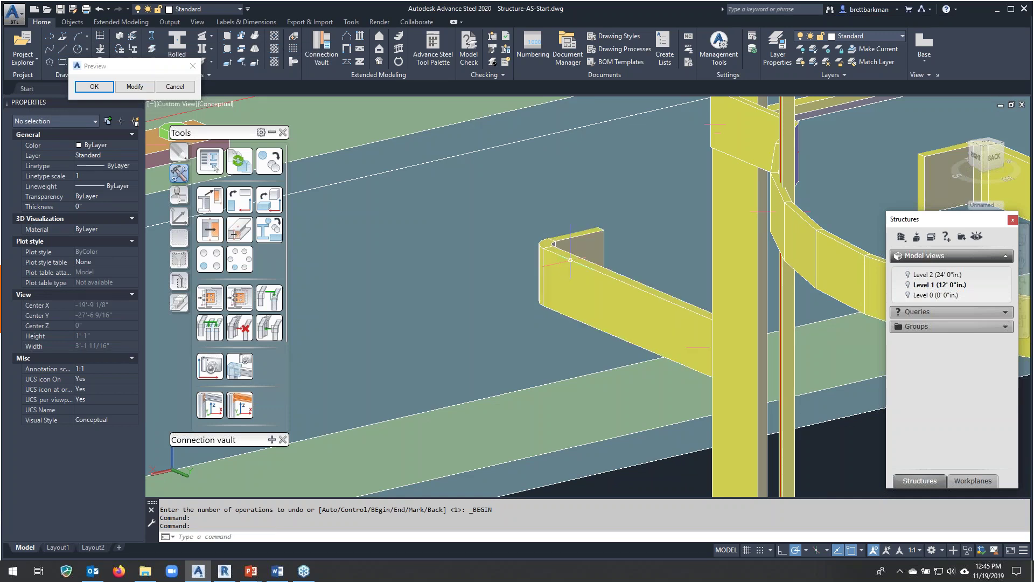
left_click(92, 87)
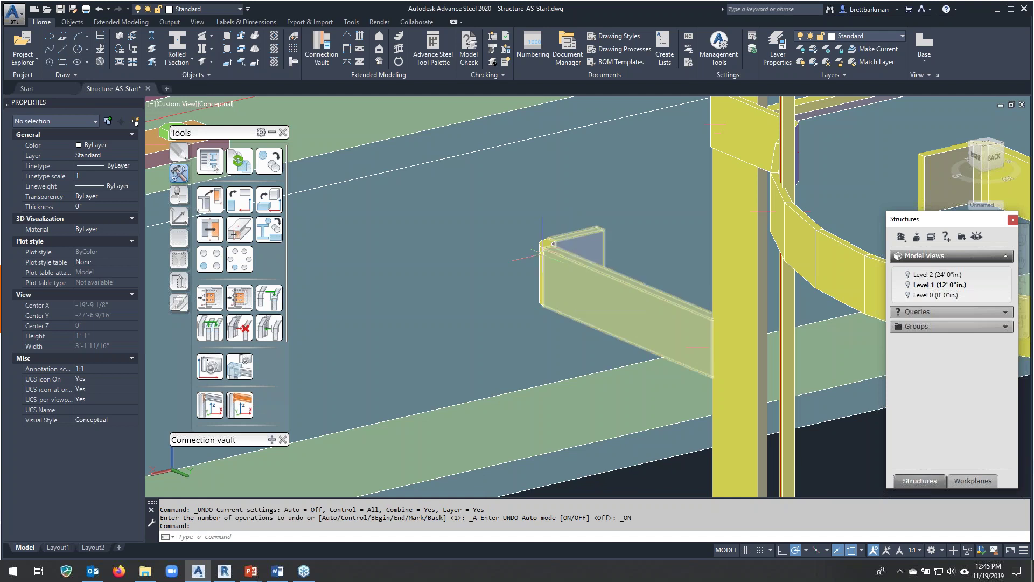
scroll(542, 250, "down", 2)
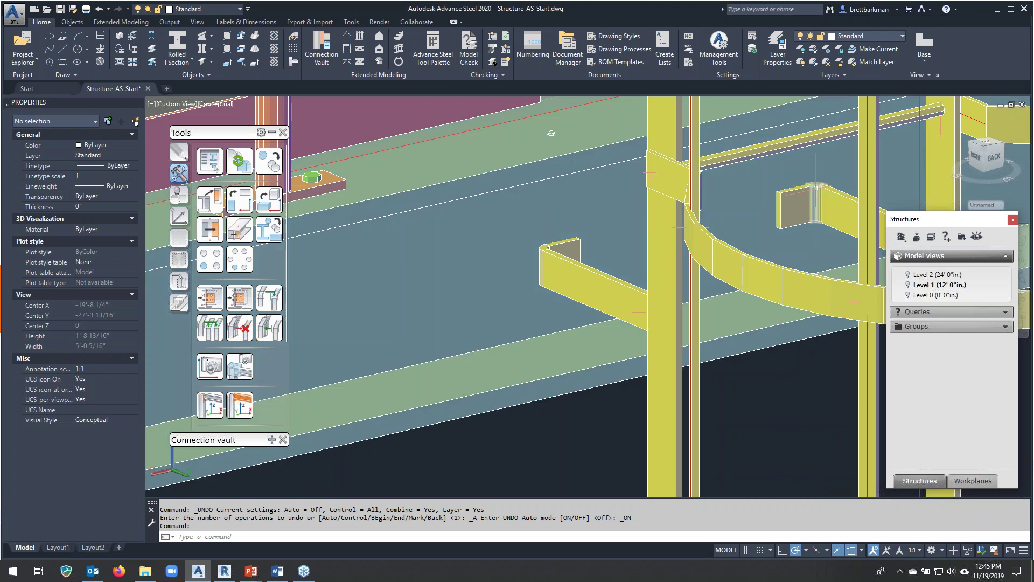
Add a weld point joining the ladder's far wall bracket to the Level 2 beam, at the midpoint of the bracket's vertical end edge, with default settings.
scroll(821, 189, "up", 2)
left_click(72, 21)
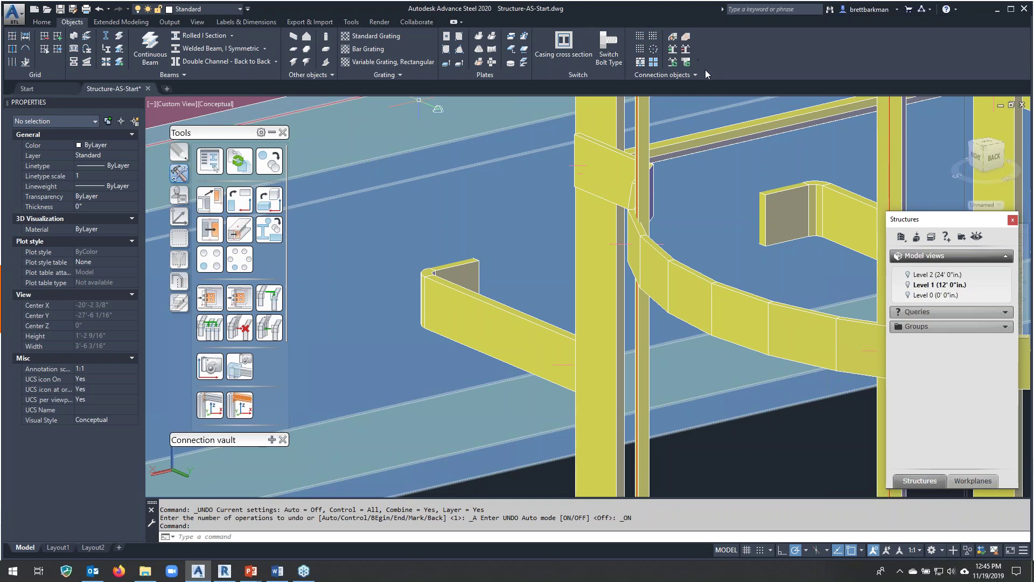
left_click(672, 38)
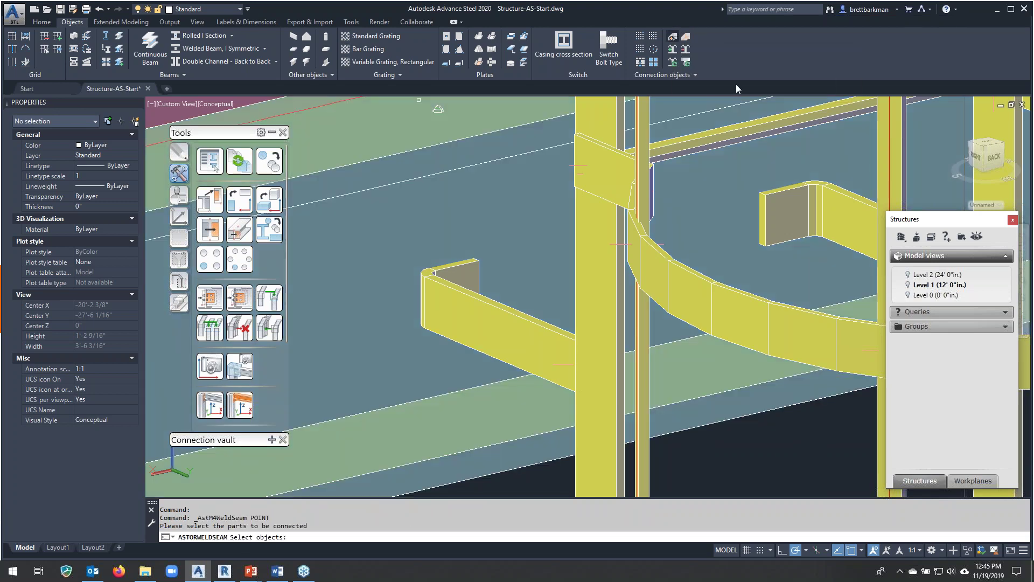
left_click(788, 218)
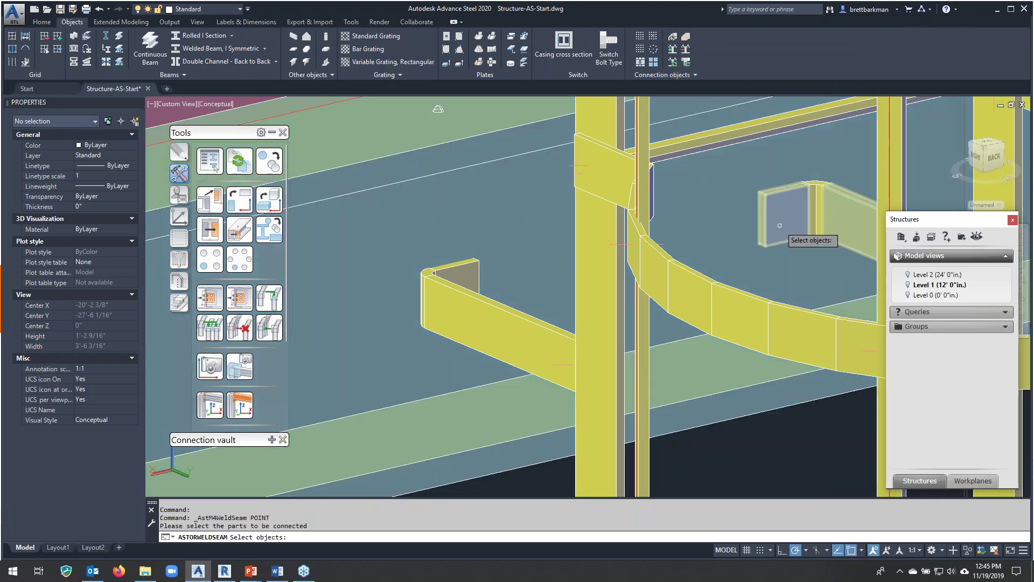
left_click(717, 208)
key("Return")
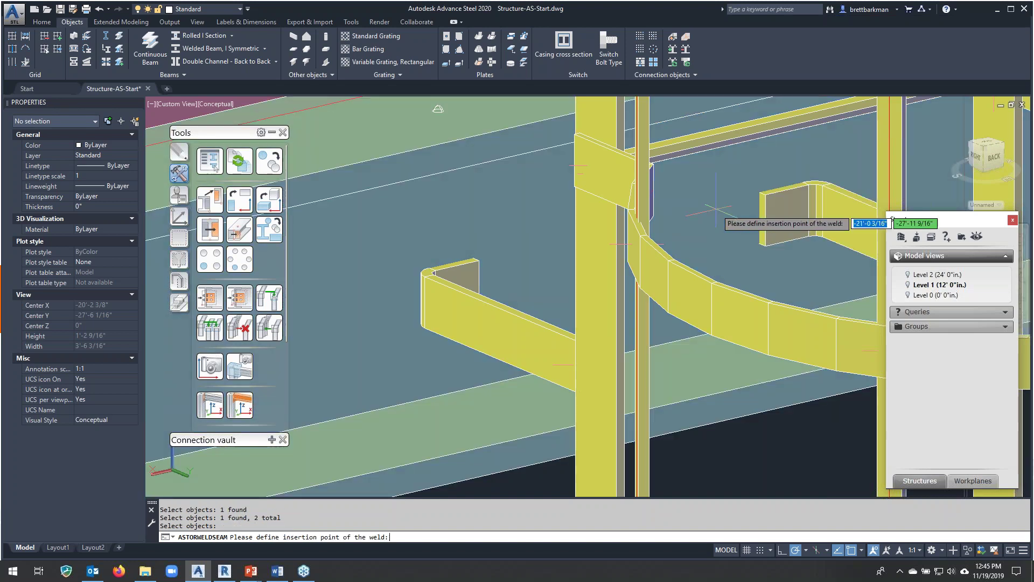
right_click(705, 205, "shift")
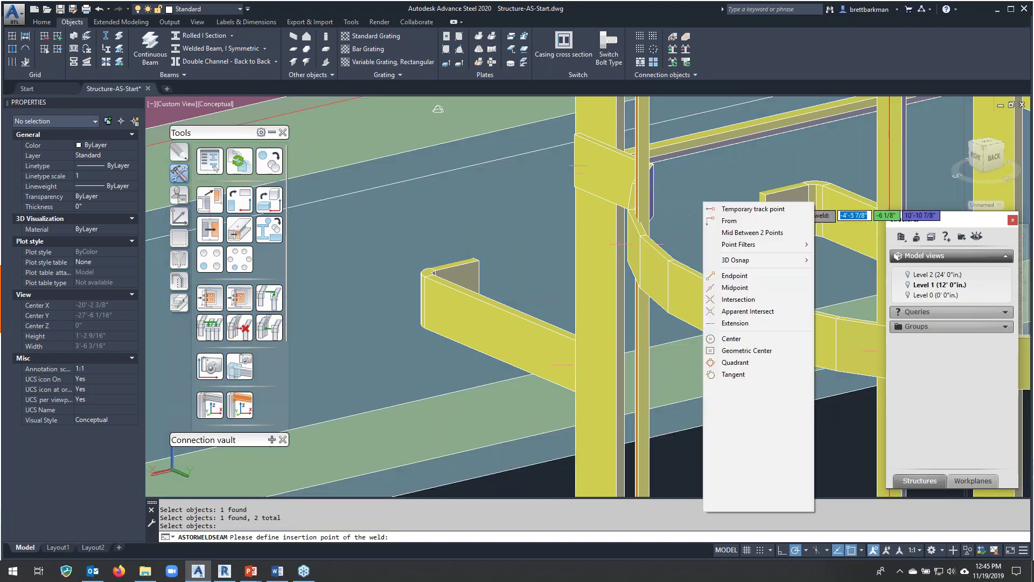
left_click(736, 288)
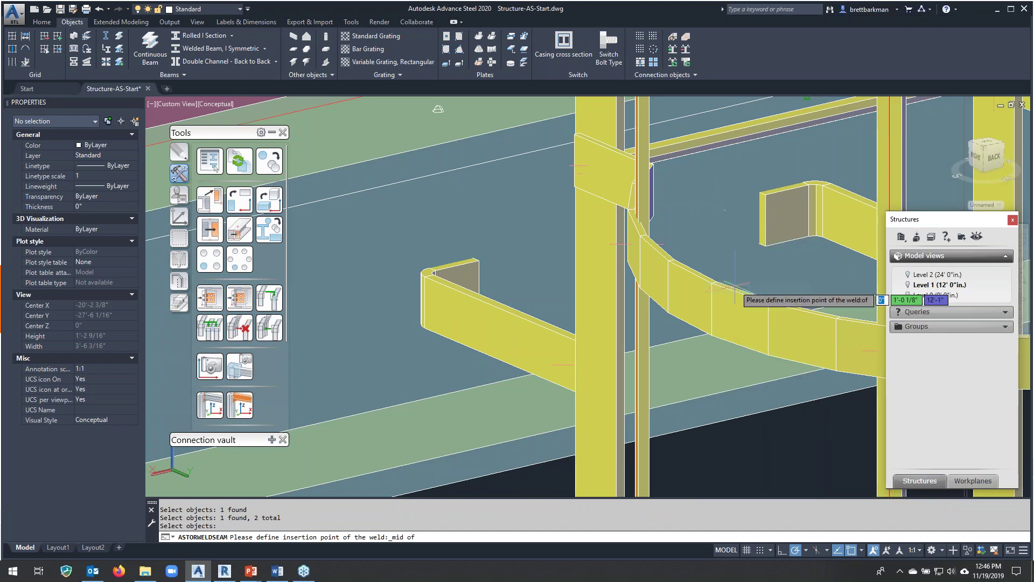
left_click(758, 218)
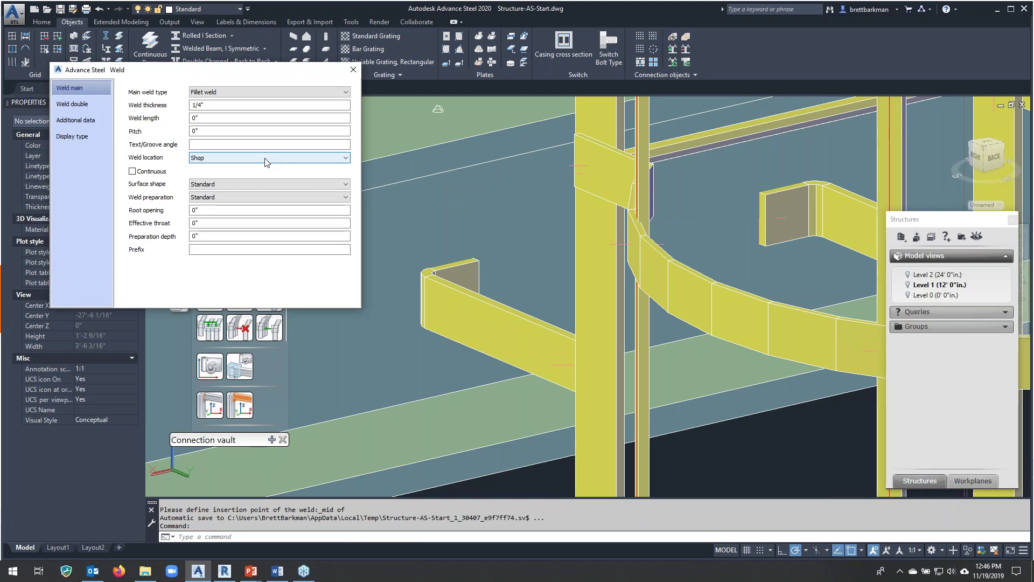
left_click(354, 71)
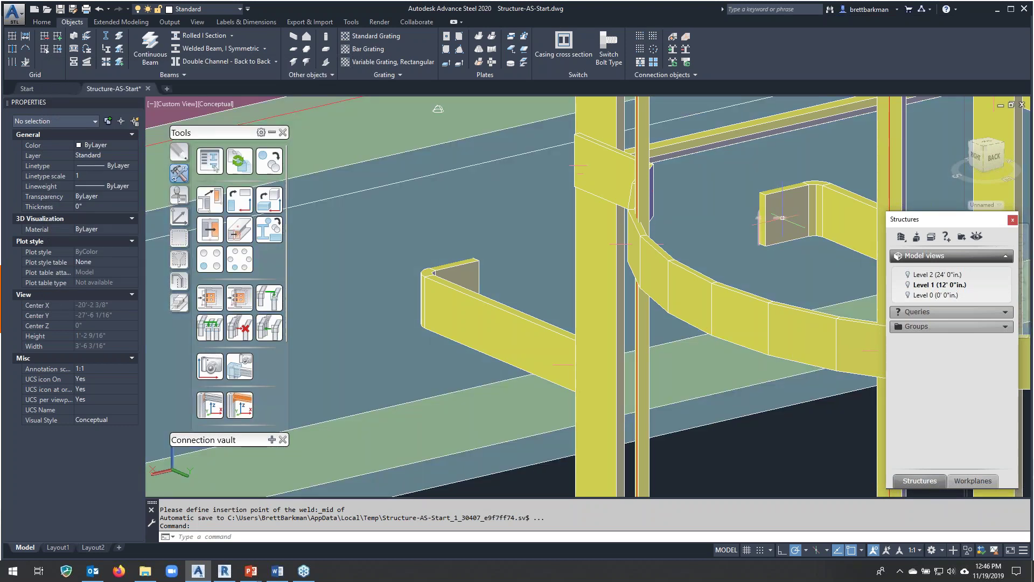
Switch to the 2D Wireframe visual style and examine the new bracket weld and the railing post's weld marks.
left_click(783, 217)
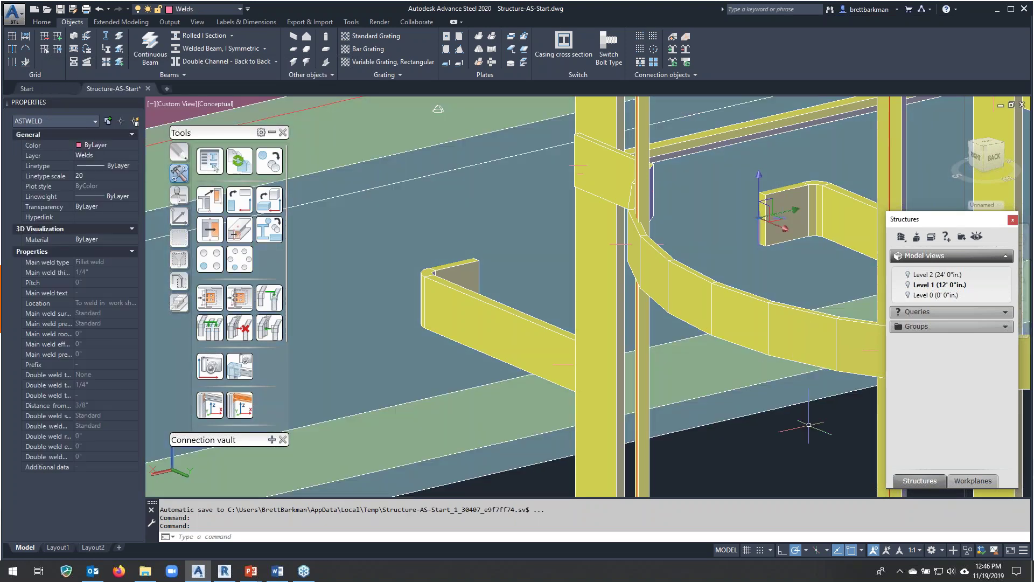
left_click(215, 104)
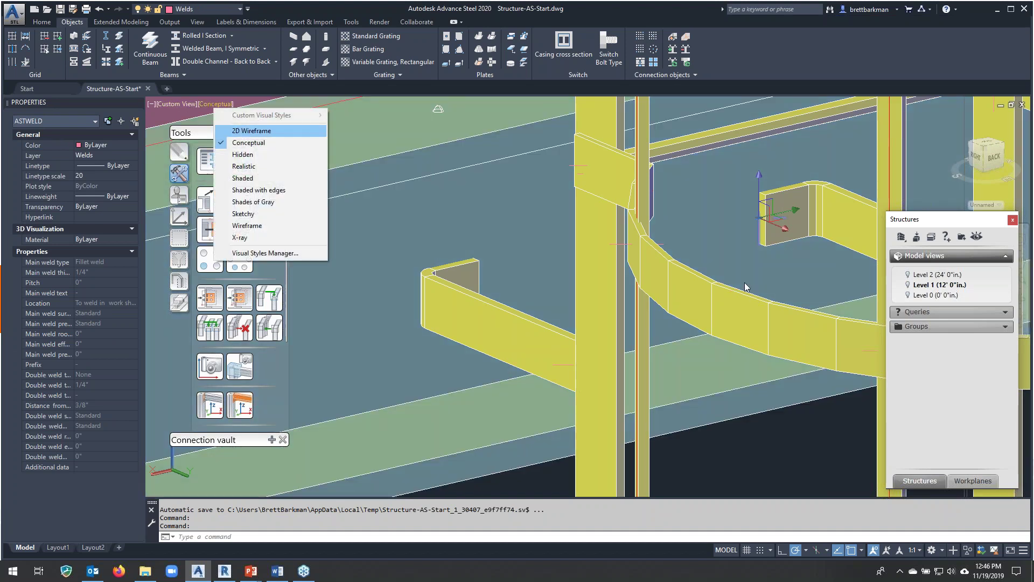
key("Return")
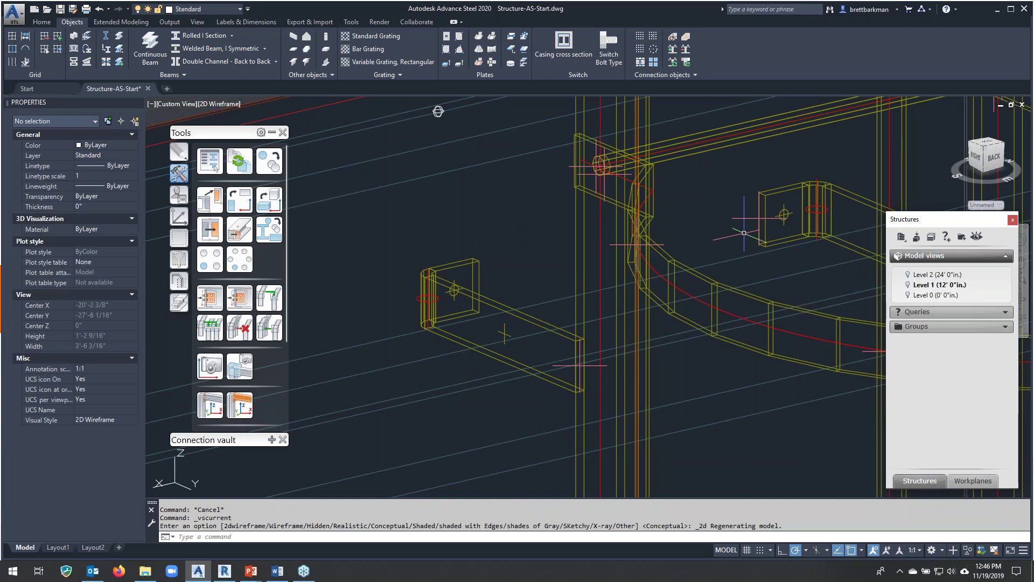
left_click(751, 218)
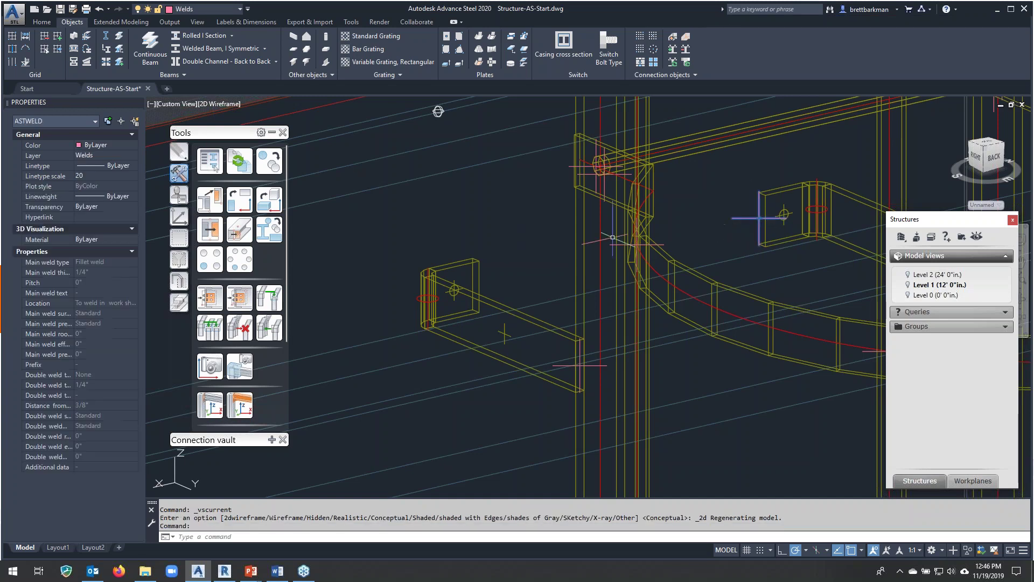
scroll(662, 237, "down", 2)
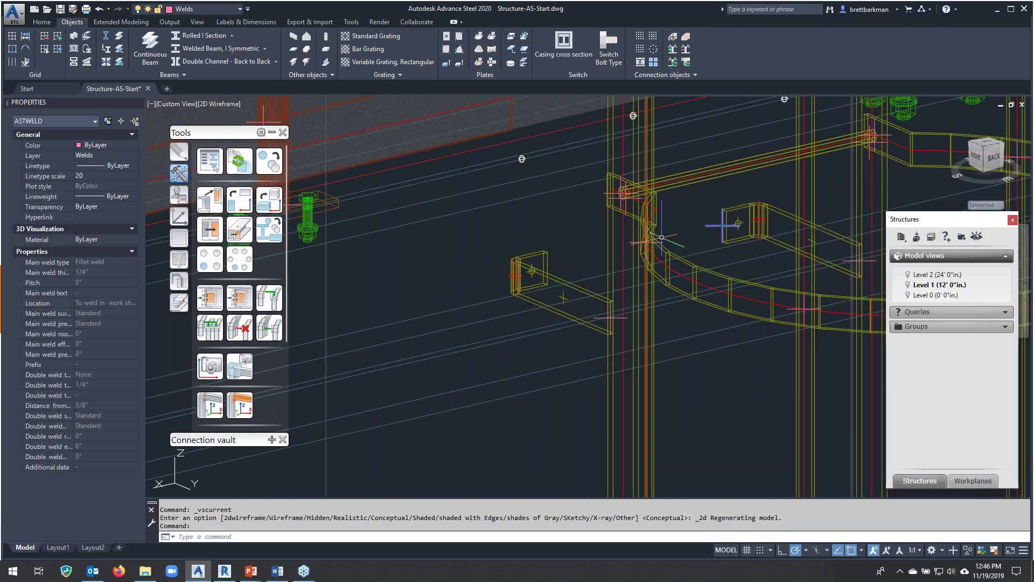
scroll(661, 237, "down", 2)
scroll(485, 189, "up", 5)
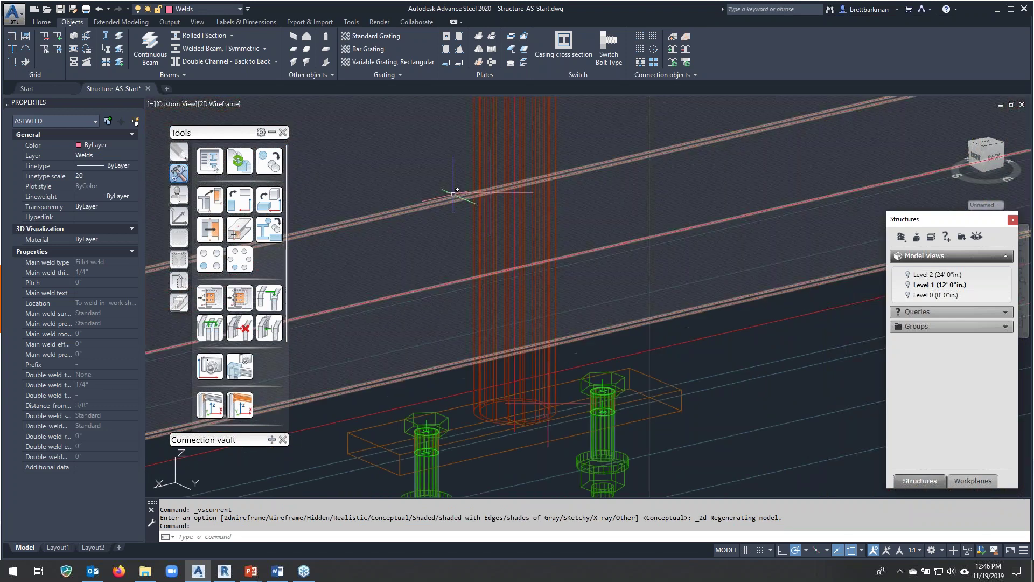
scroll(418, 232, "up", 2)
scroll(651, 268, "down", 4)
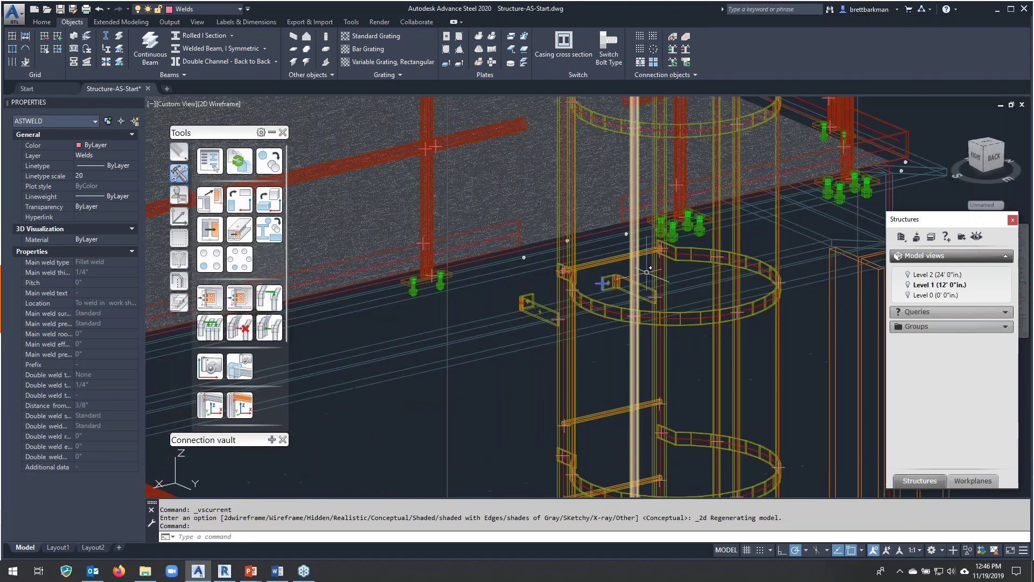
scroll(647, 272, "up", 4)
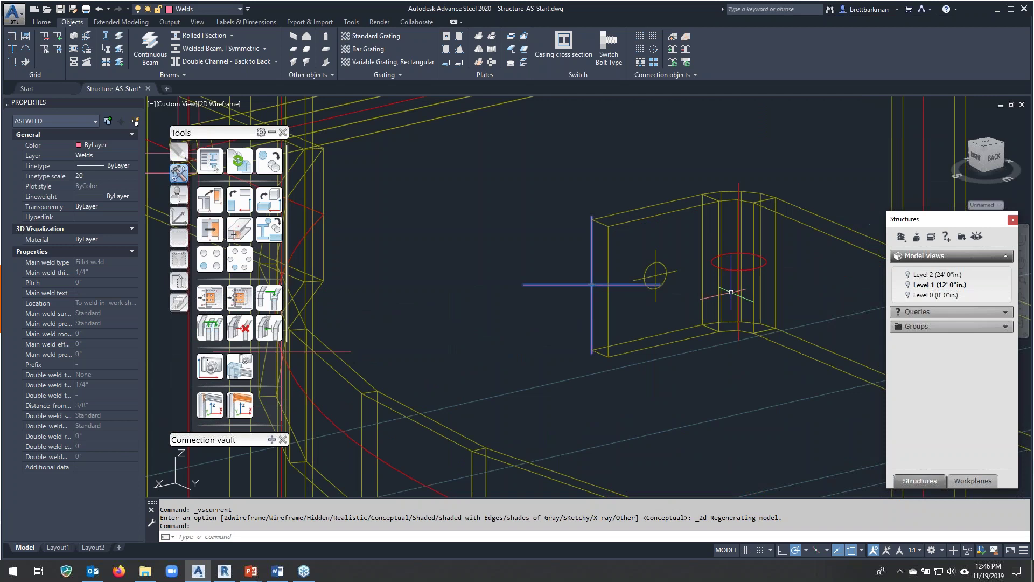
scroll(679, 288, "down", 2)
scroll(680, 289, "down", 2)
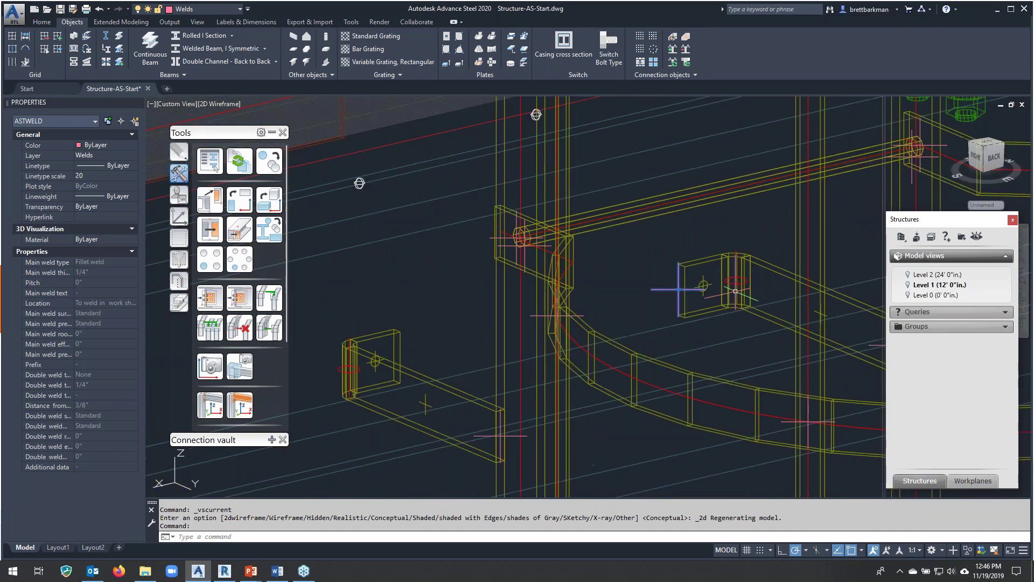
Restore the Conceptual visual style and bring the whole structure into view.
left_click(217, 104)
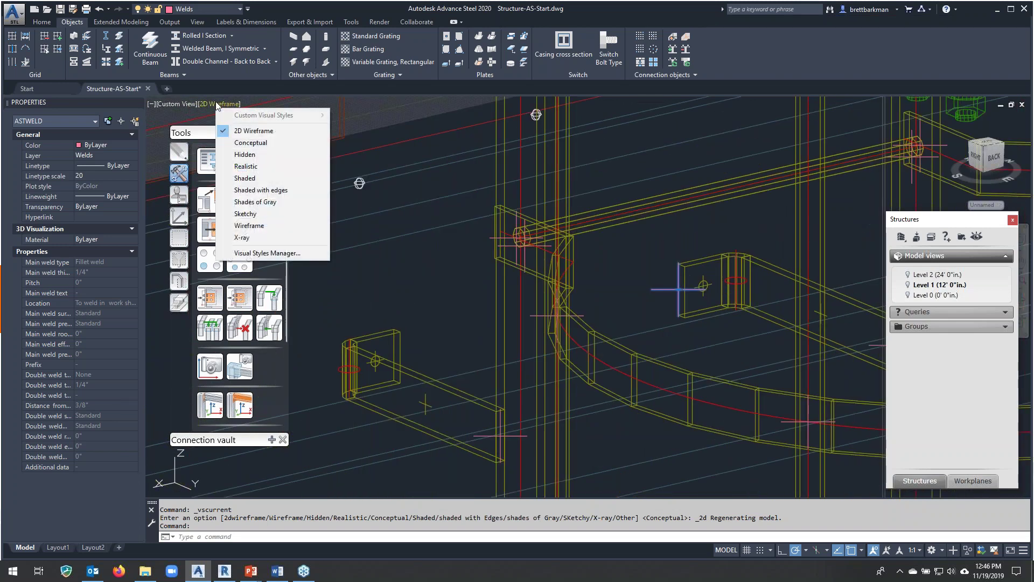
left_click(250, 143)
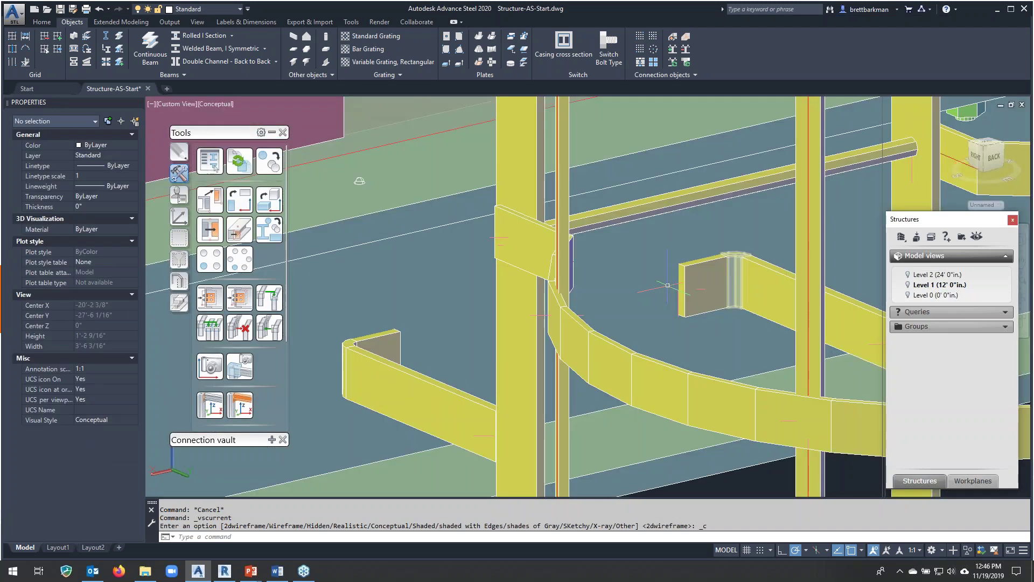
scroll(720, 303, "down", 2)
scroll(719, 303, "down", 2)
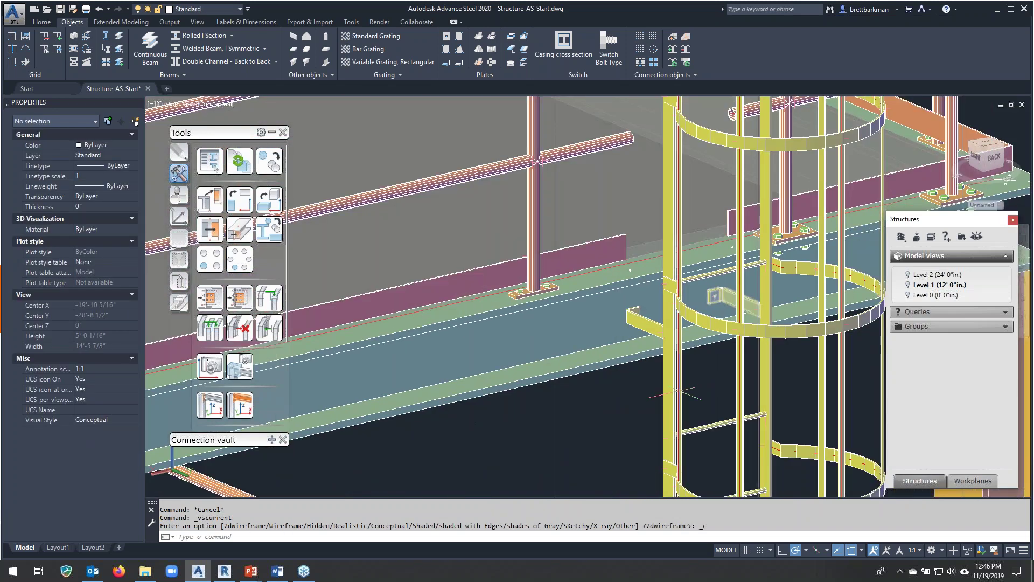
left_click(640, 382)
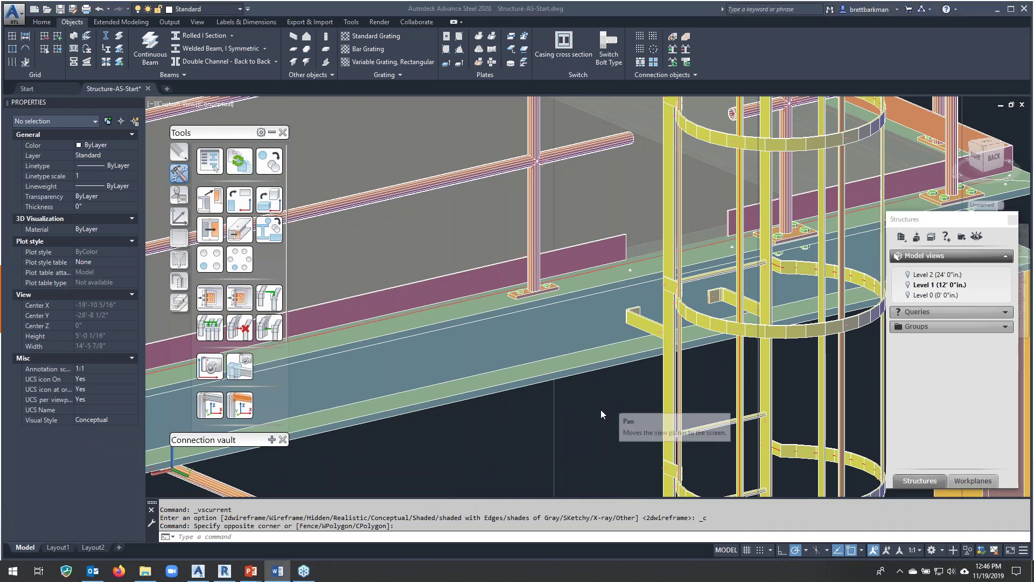
key("alt+Tab")
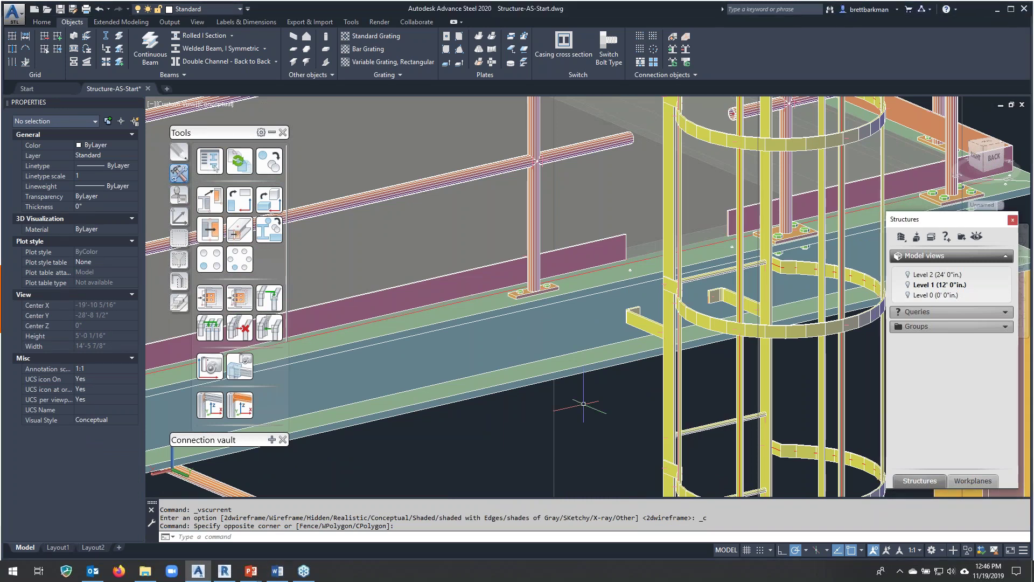
scroll(613, 399, "down", 6)
scroll(613, 398, "down", 6)
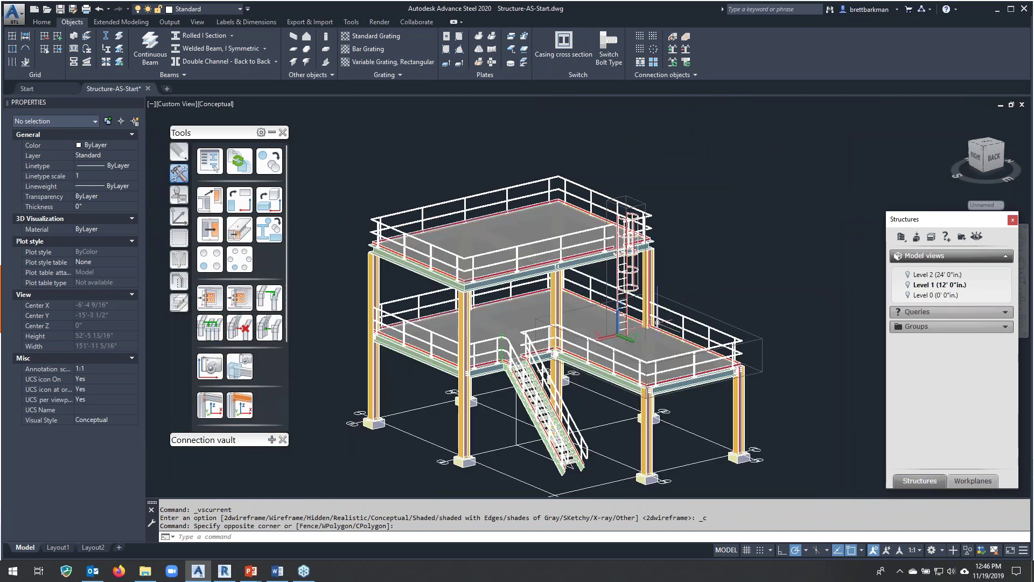
Examine where the columns pass through the Level 1 floor grating, including the outer corner column away from the stairs.
scroll(650, 305, "up", 2)
scroll(654, 326, "up", 5)
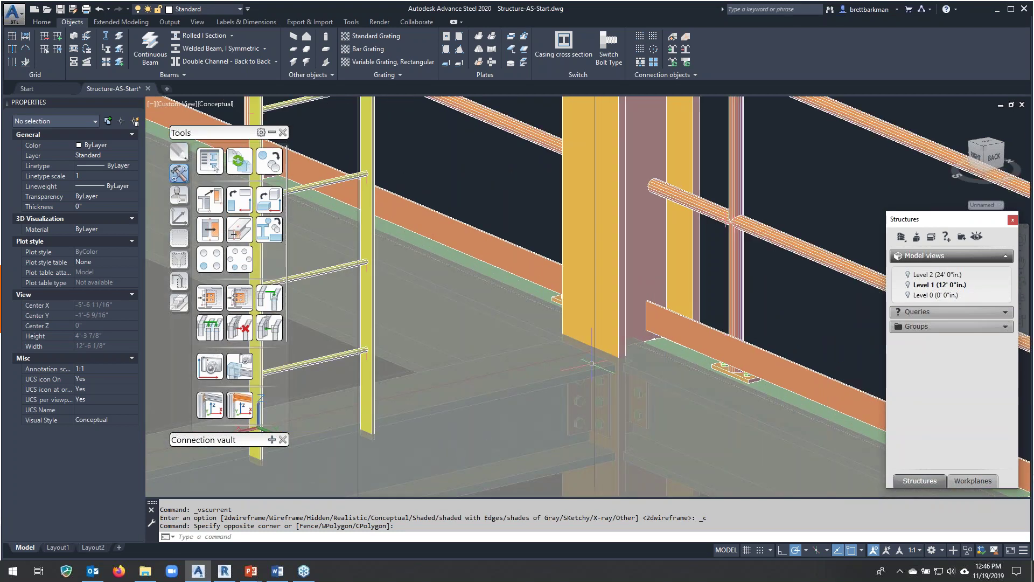
scroll(590, 362, "down", 2)
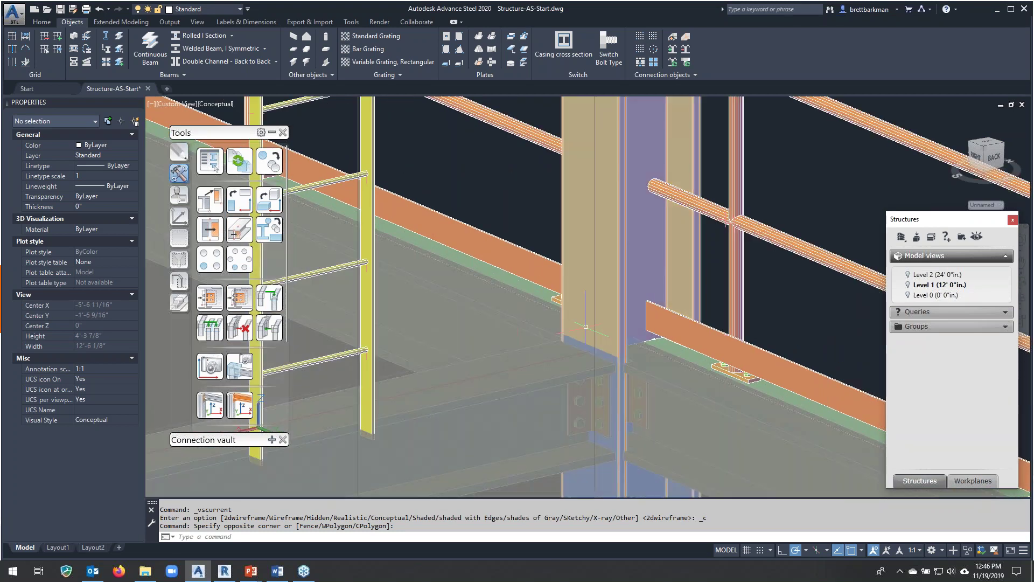
scroll(695, 337, "down", 3)
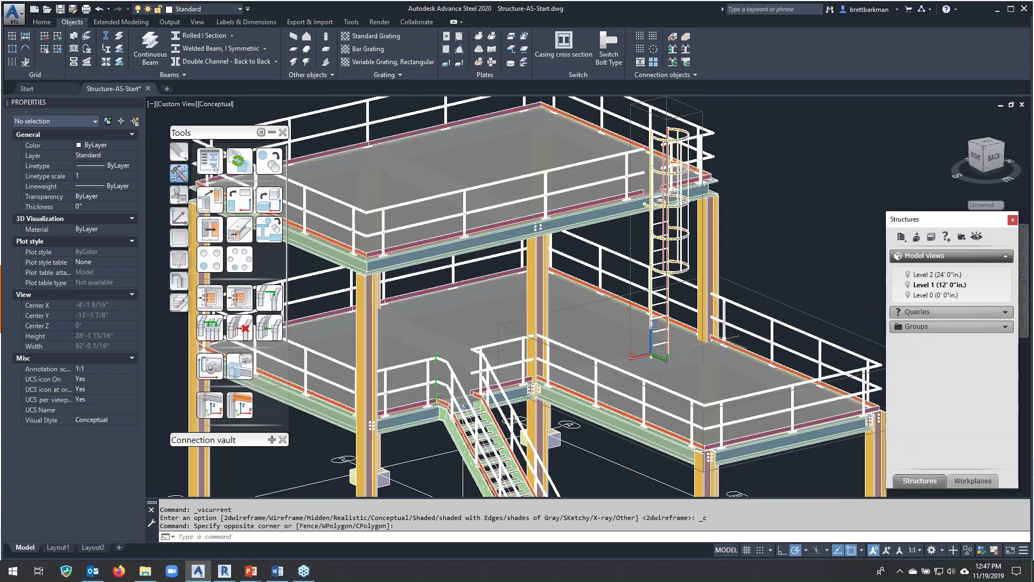
mouse_move(480, 323)
middle_mouse_down("shift")
mouse_move(444, 330)
mouse_move(480, 314)
middle_mouse_up("shift")
scroll(463, 324, "up", 3)
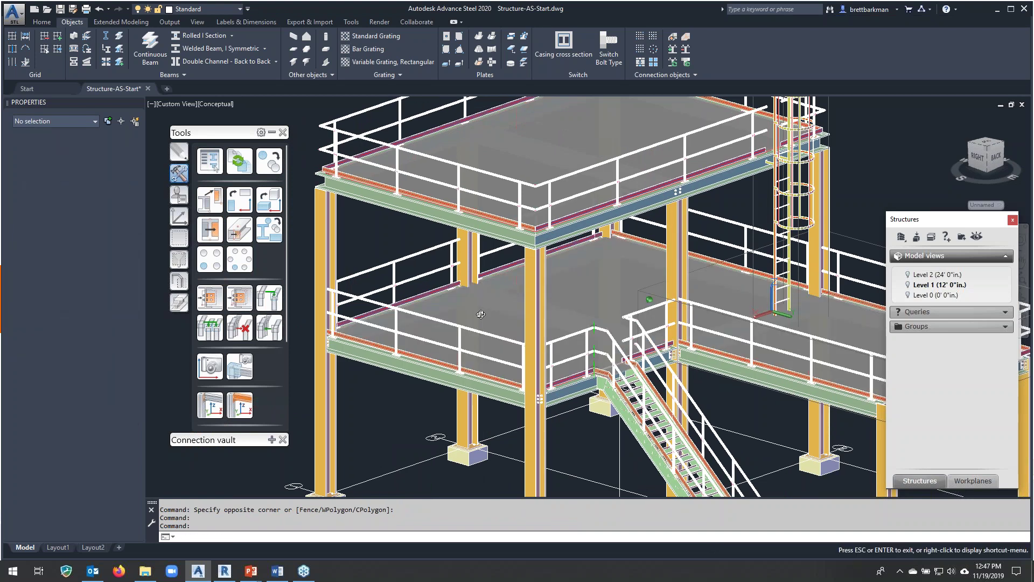
scroll(452, 307, "up", 2)
scroll(435, 298, "up", 2)
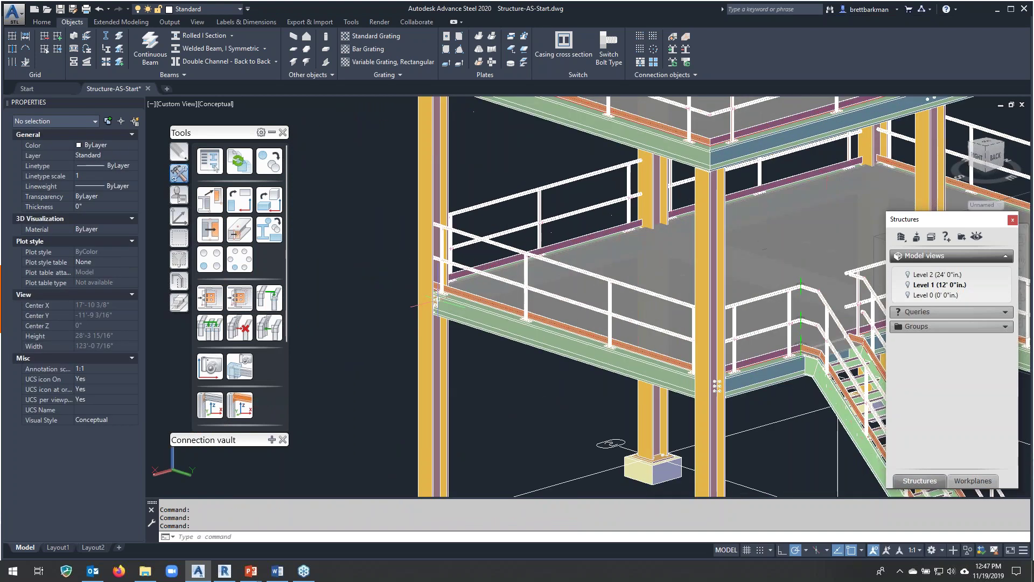
scroll(435, 298, "up", 3)
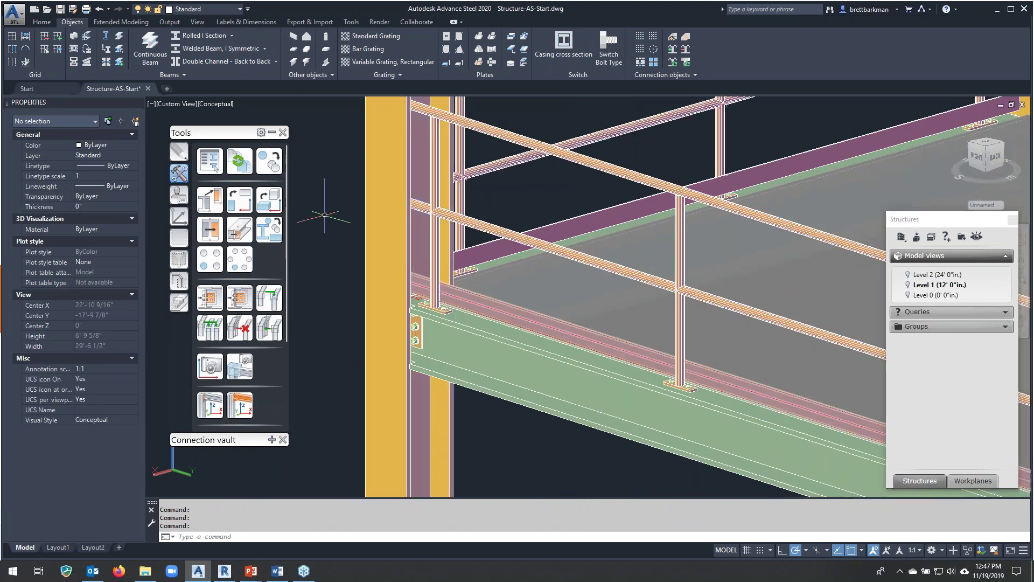
Turn off the Railings and Welds layers by picking a railing and a weld mark near the Level 1 corner column.
left_click(41, 22)
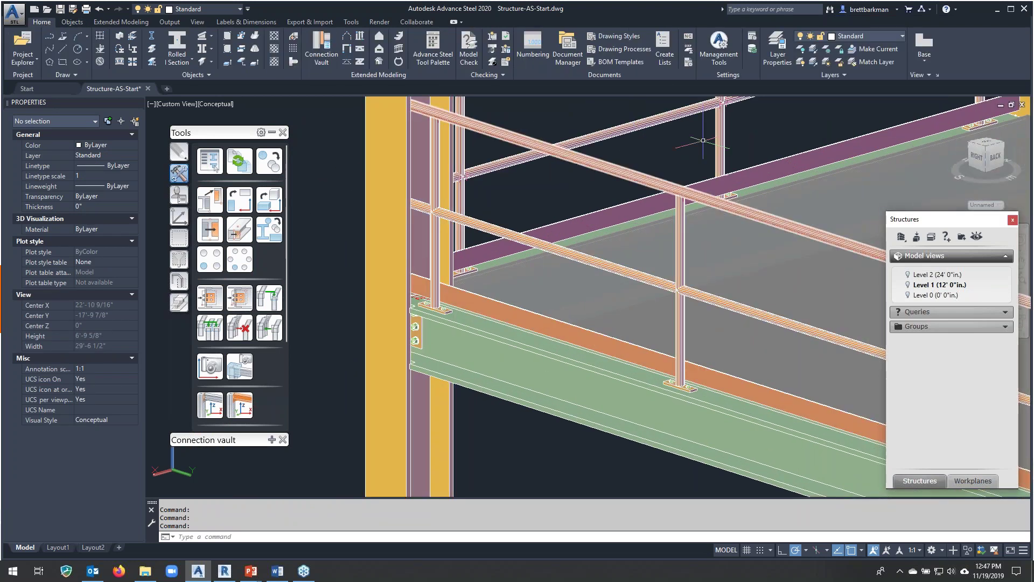
left_click(801, 49)
left_click(494, 128)
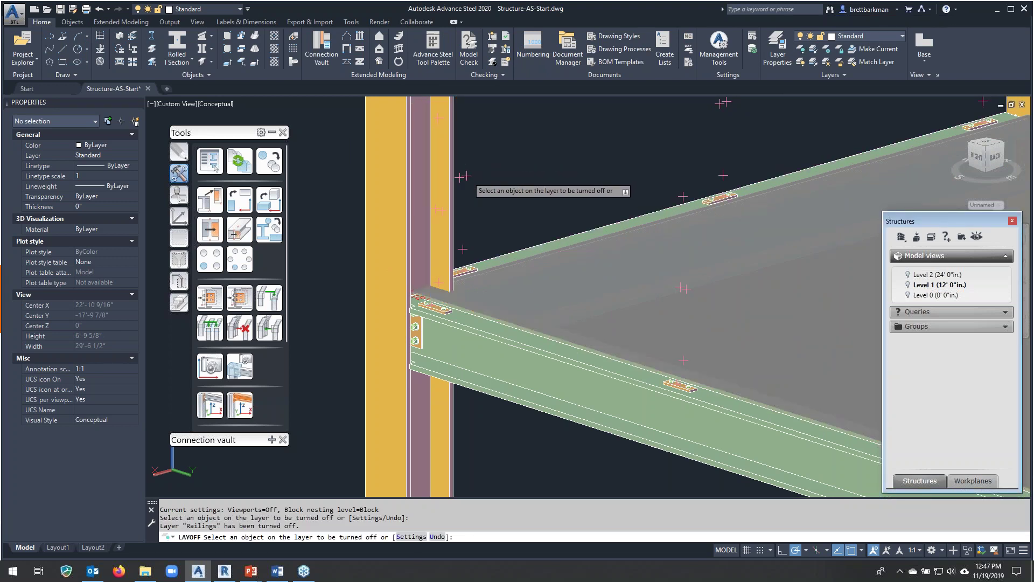
left_click(465, 178)
key("Escape")
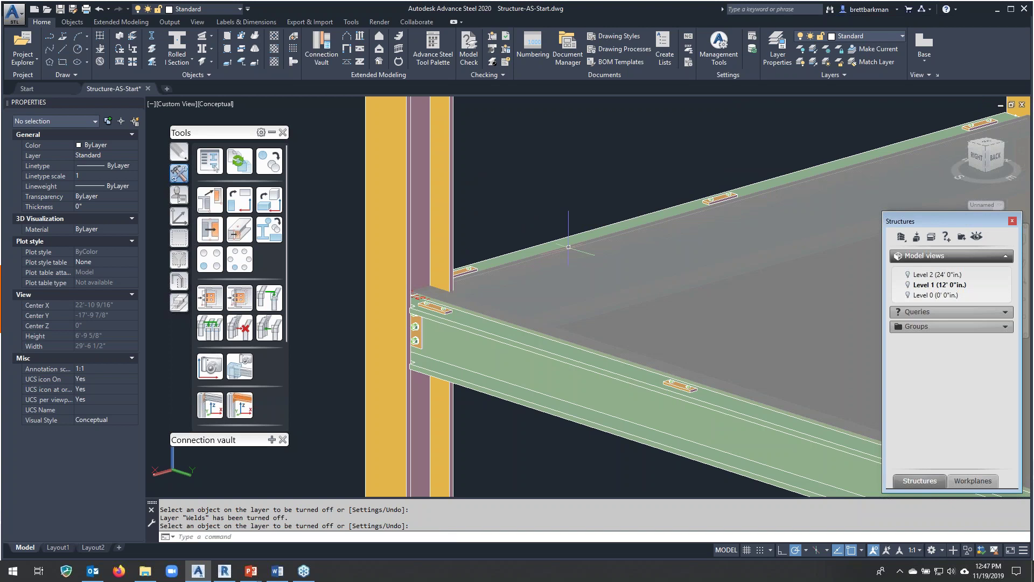
Bring up the Features tools for cutting the Level 1 grating around the corner column.
scroll(501, 270, "up", 3)
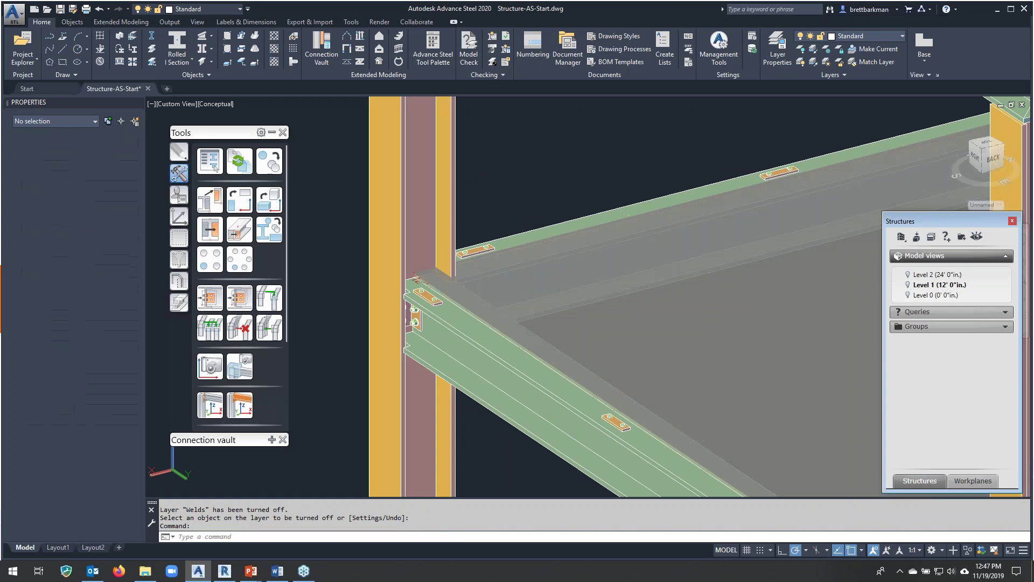
scroll(560, 300, "up", 2)
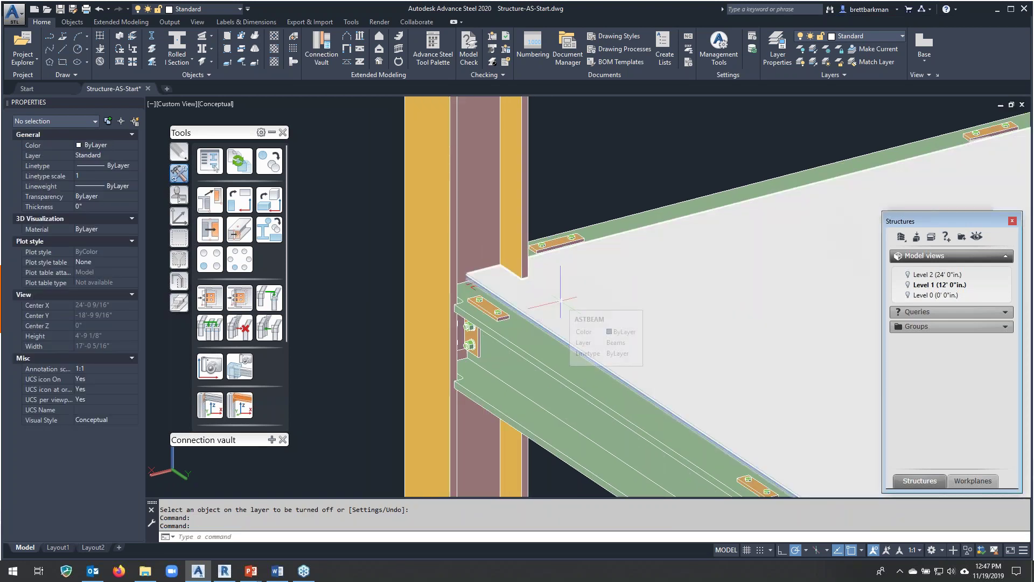
middle_click_drag(435, 230, 581, 250)
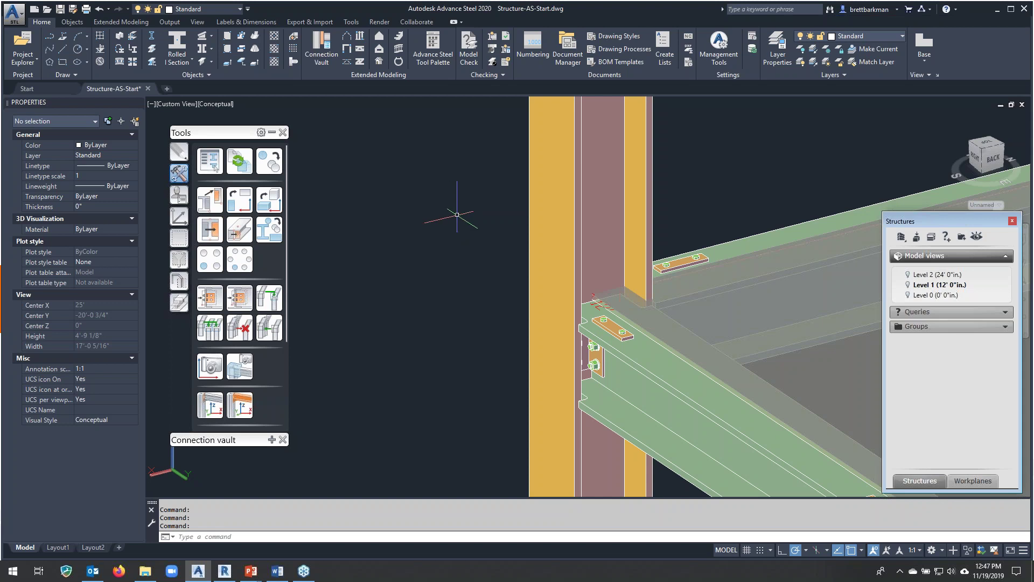
left_click(271, 132)
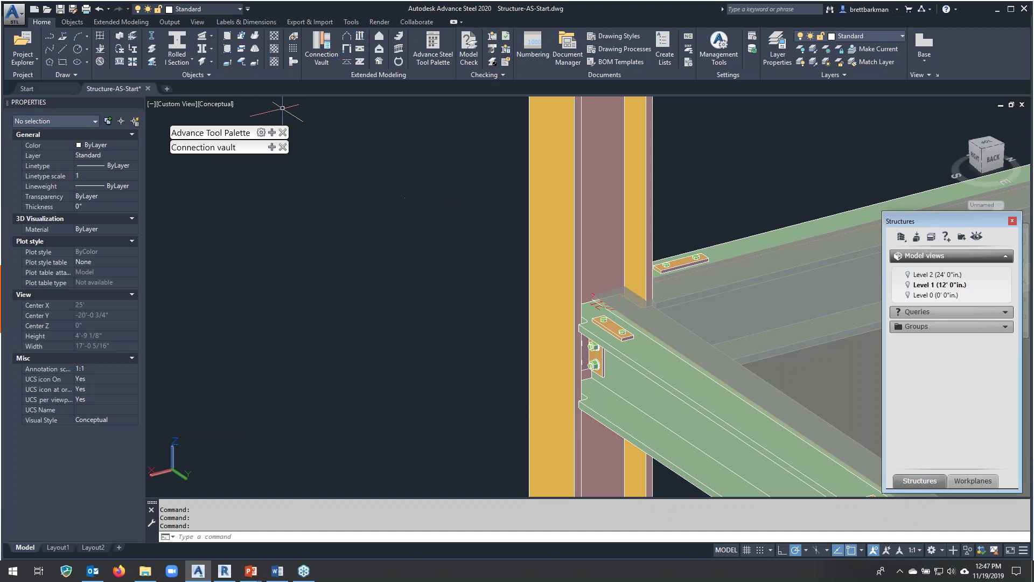
left_click(272, 132)
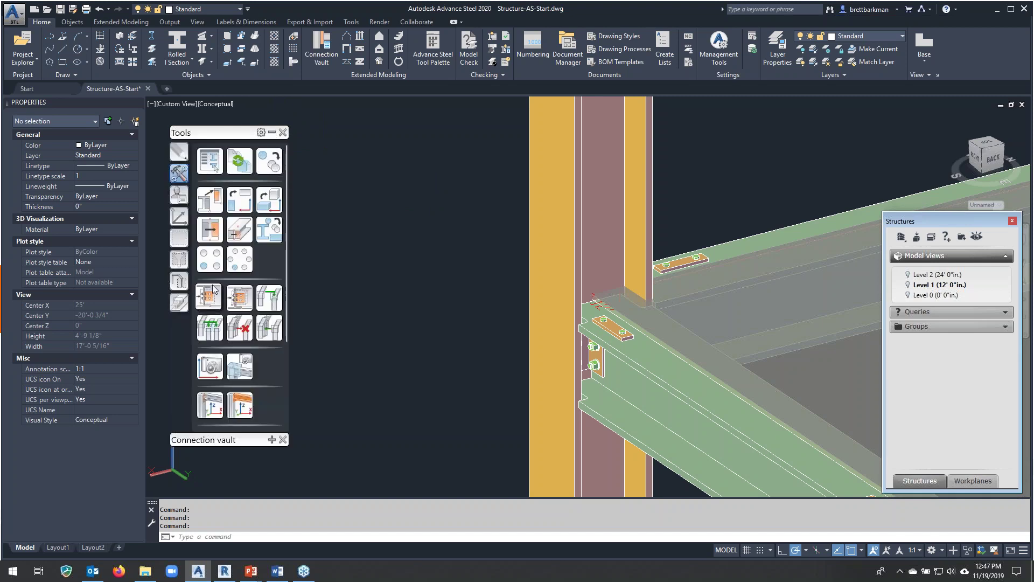
left_click(178, 303)
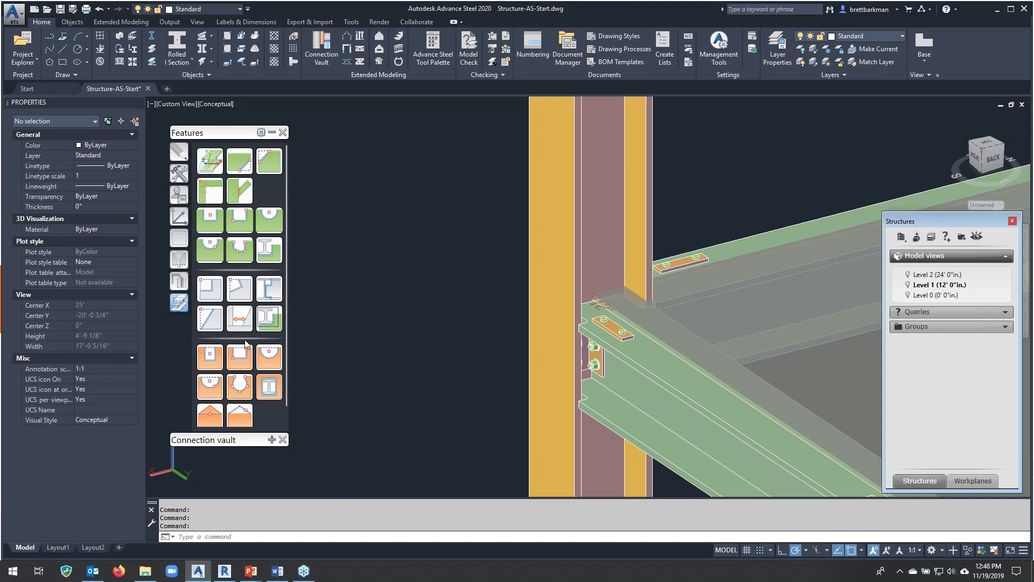
Switch the contour cut mode to exact cross section and back to casing cross section.
left_click(72, 22)
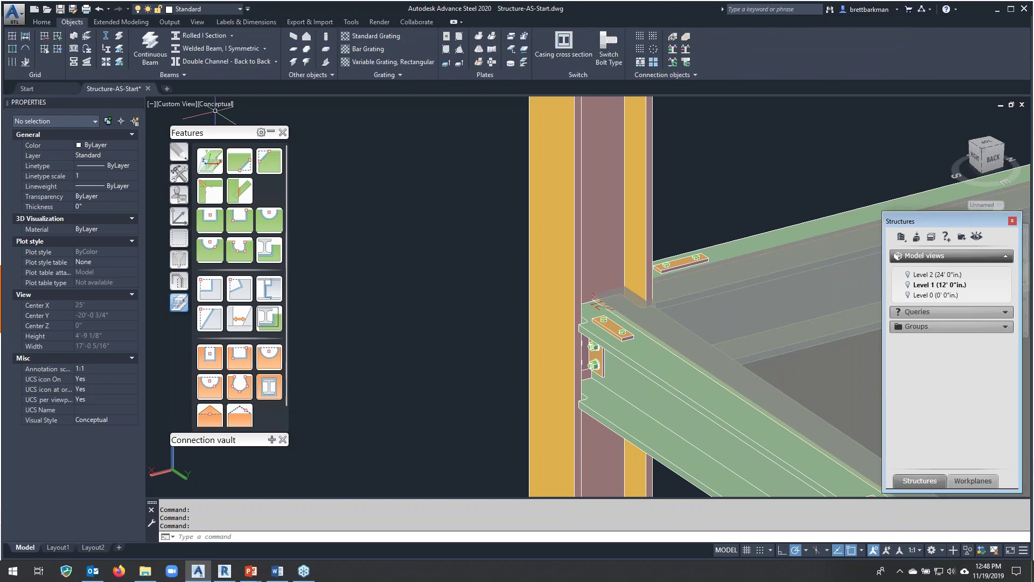
left_click(562, 43)
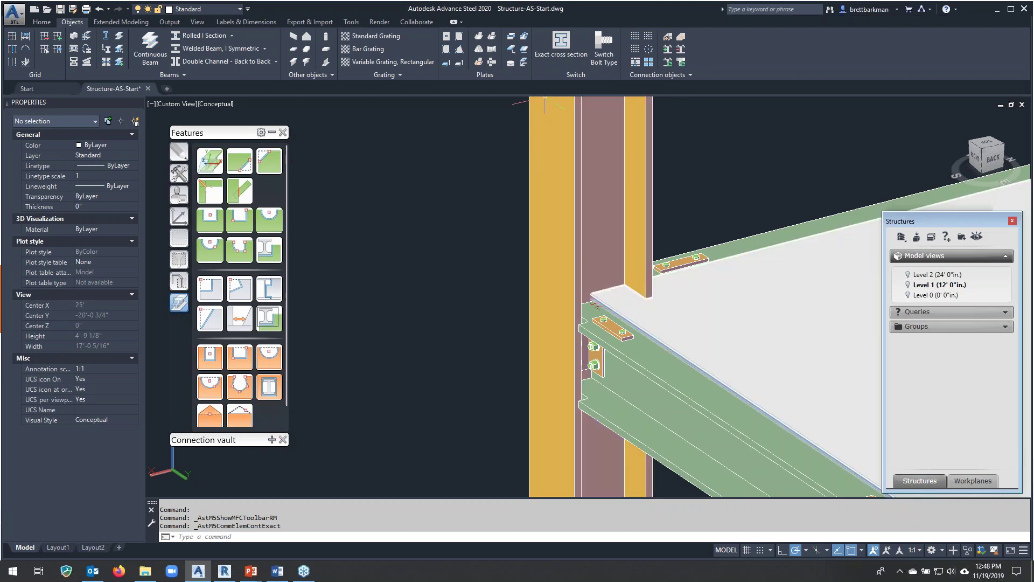
left_click(573, 59)
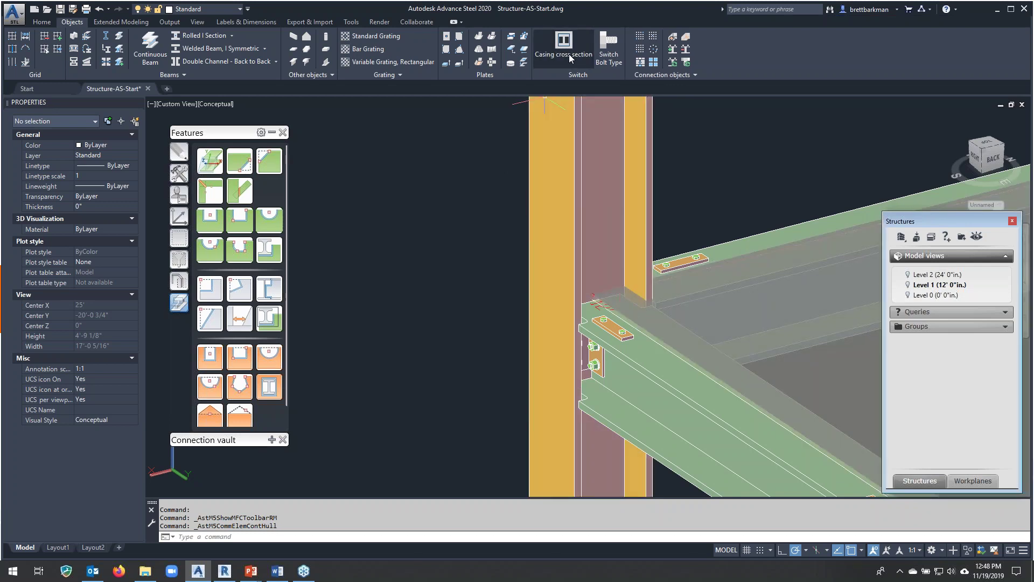
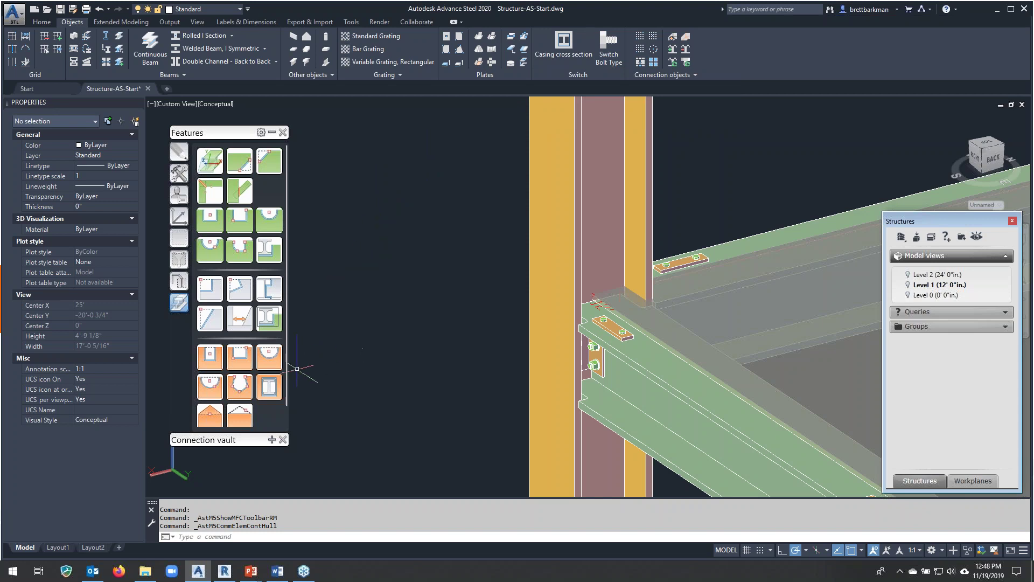
Cut the Level 1 grating around the corner column with an element contour notch, using a 1" gap width.
left_click(268, 386)
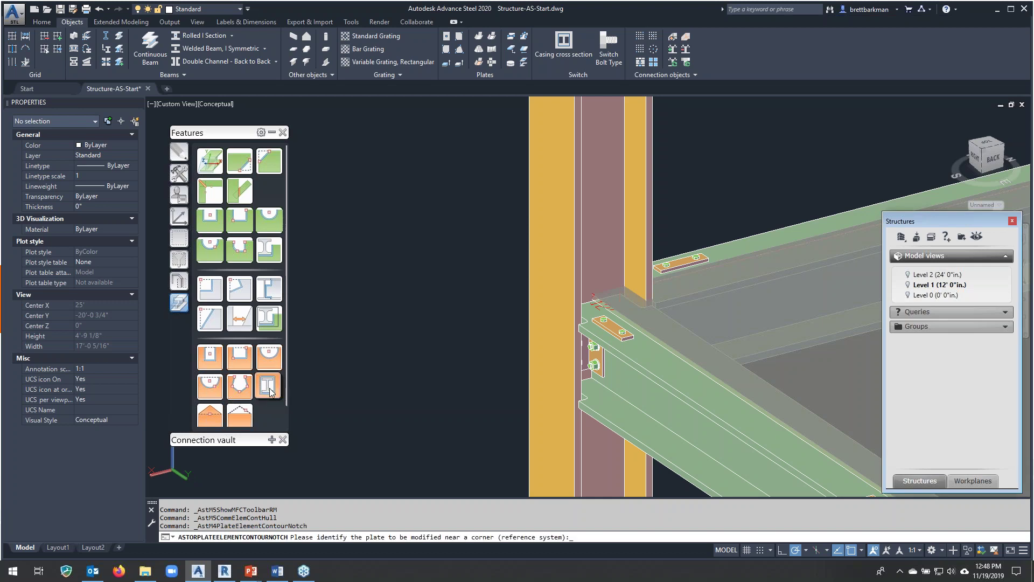
left_click(749, 310)
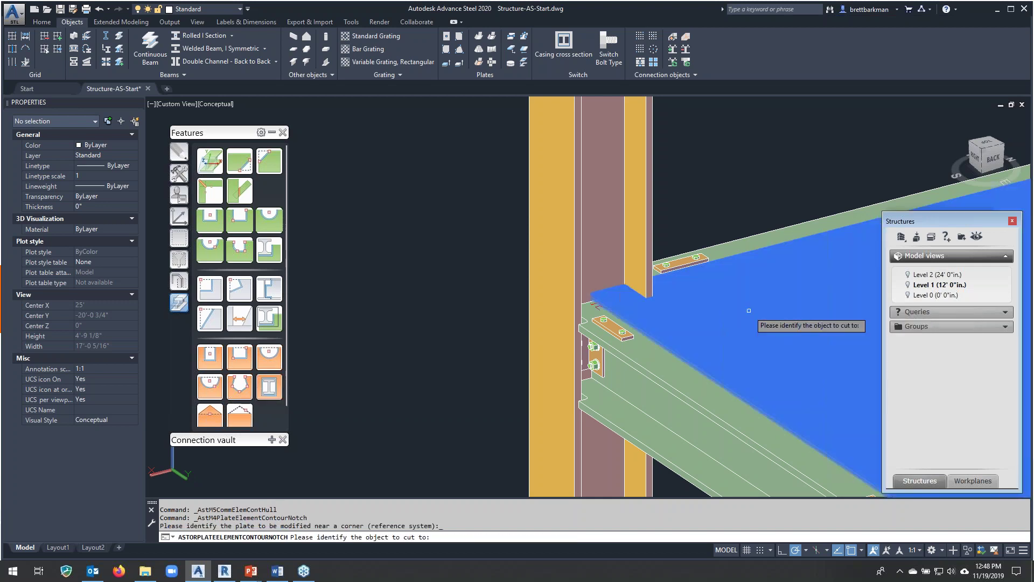
left_click(618, 194)
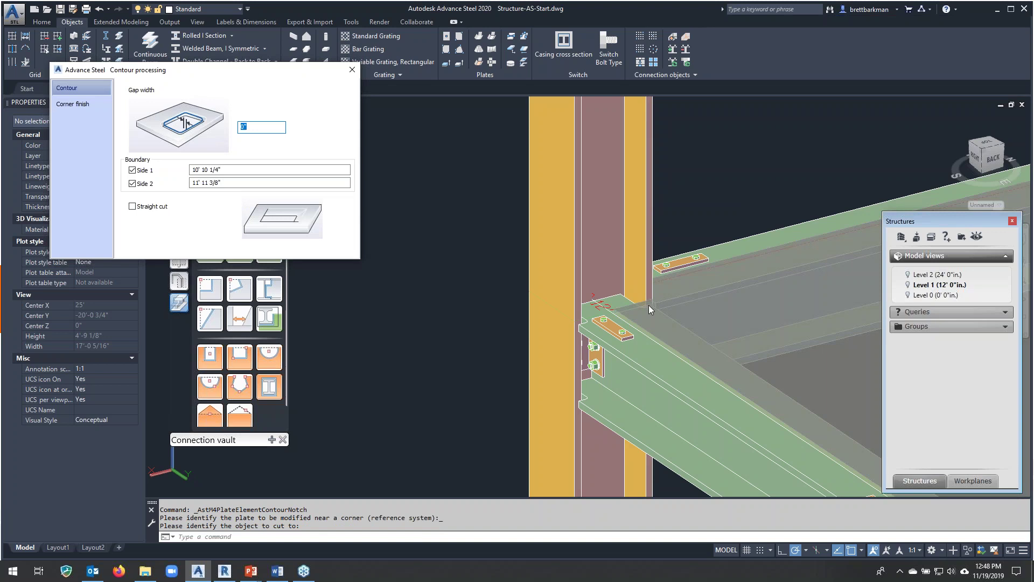
scroll(648, 304, "up", 3)
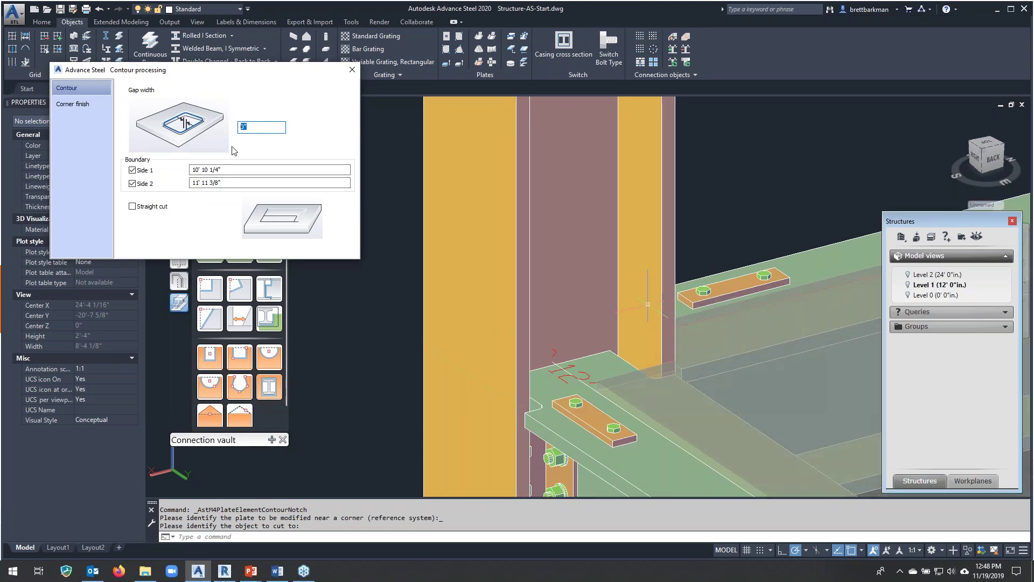
type("1")
key("Return")
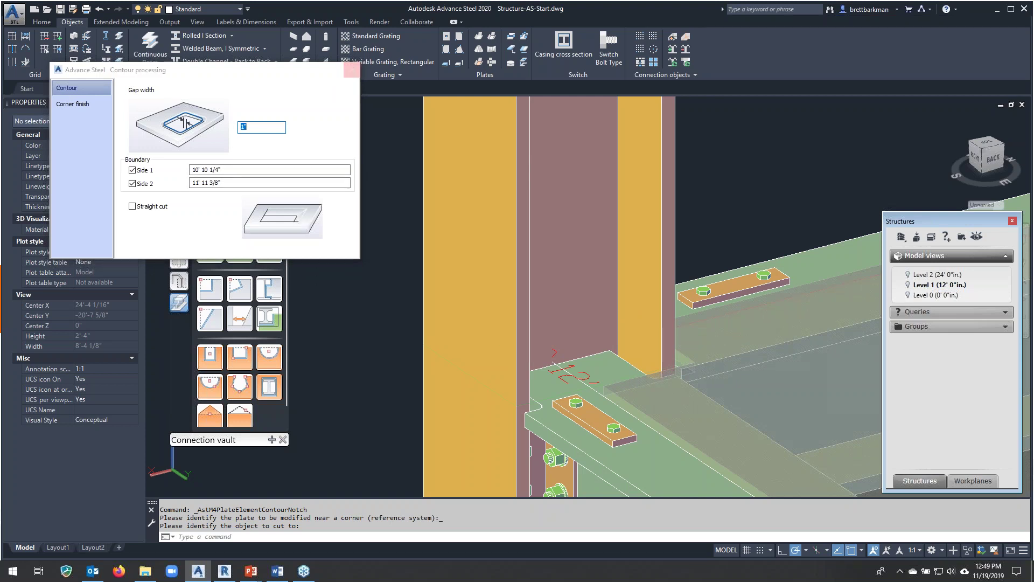
left_click(351, 69)
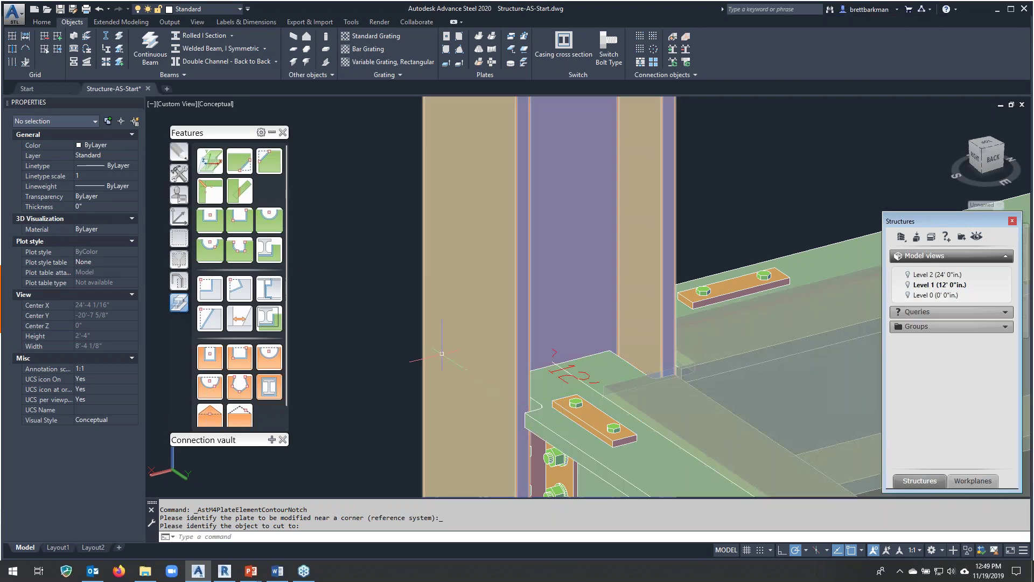
scroll(442, 354, "down", 2)
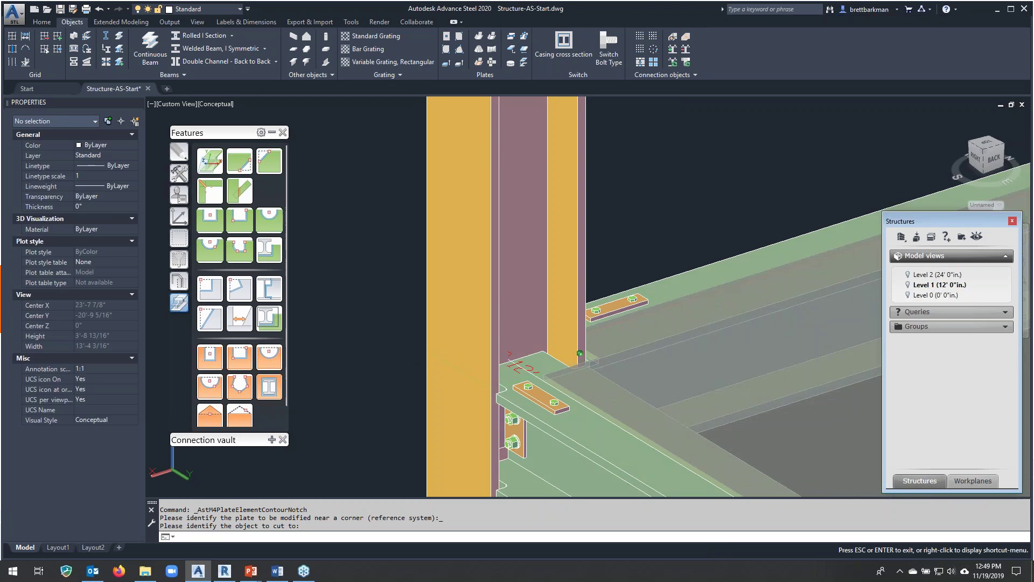
key("Return")
scroll(474, 328, "down", 4)
middle_click_drag(586, 311, 749, 232, "shift")
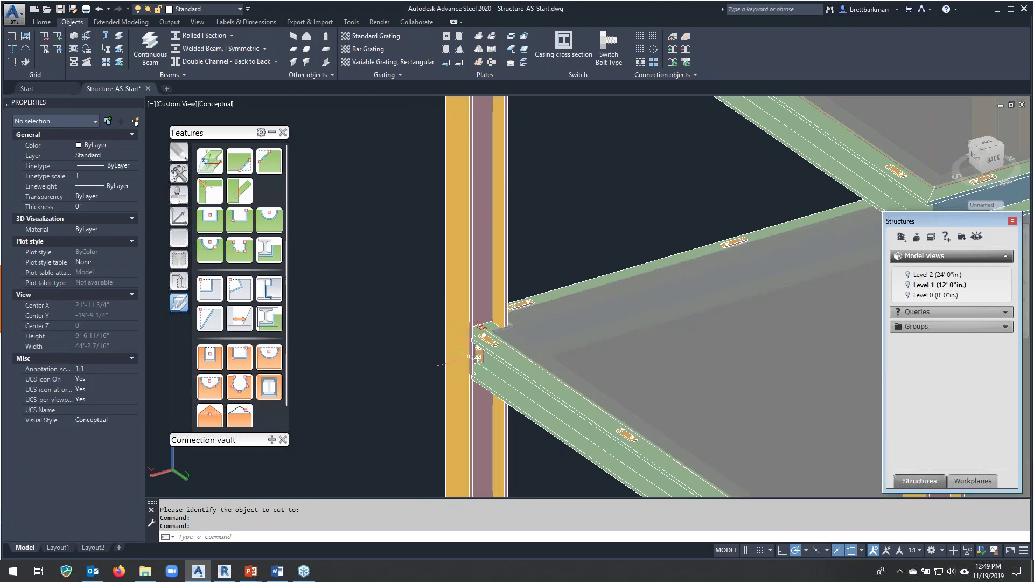
Select the grating's contour notch at the Level 1 corner column and set up an array copy of it with Transform elements.
scroll(479, 326, "up", 2)
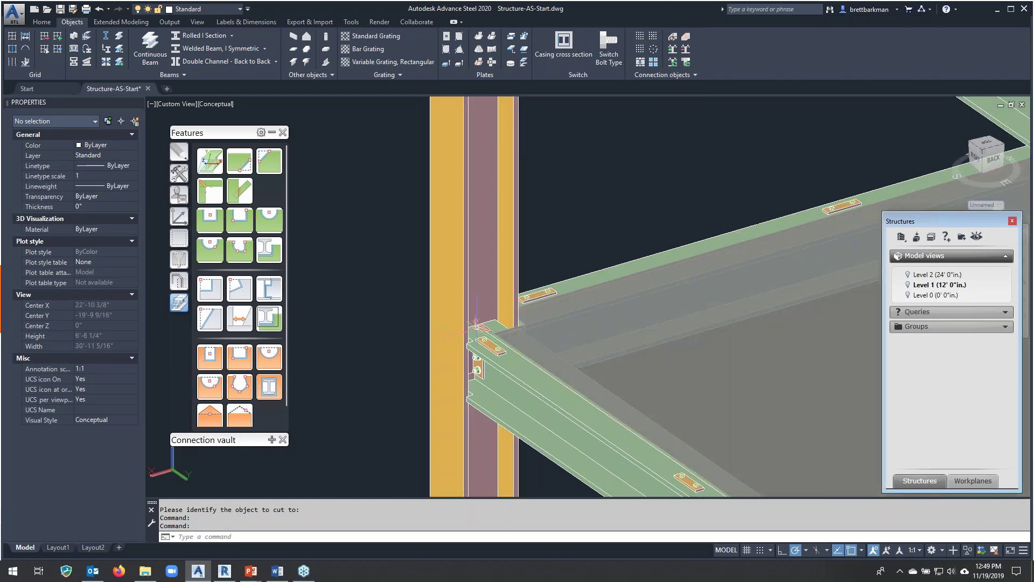
scroll(477, 325, "up", 5)
left_click(712, 358)
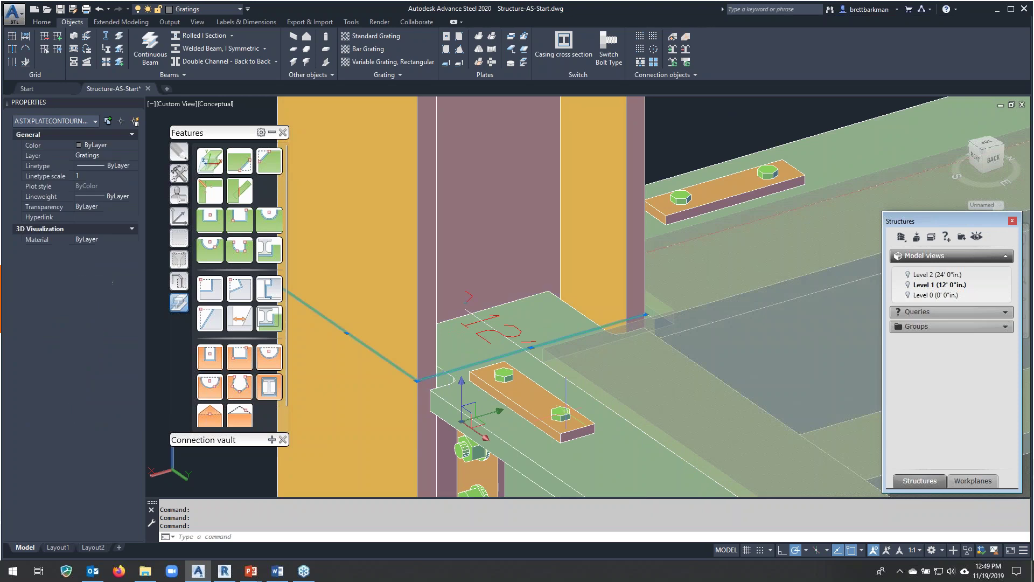
scroll(712, 359, "down", 3)
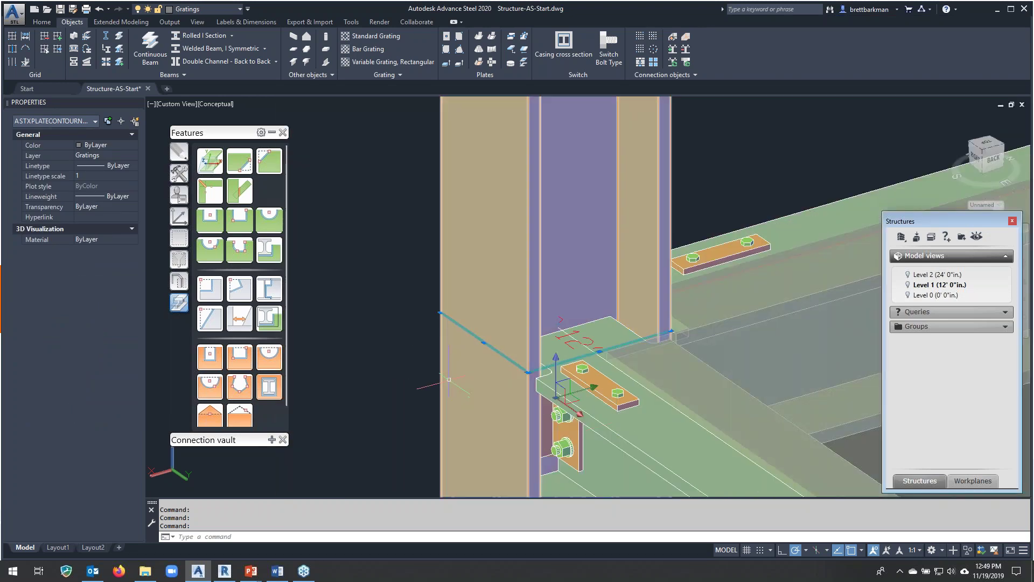
scroll(448, 379, "down", 2)
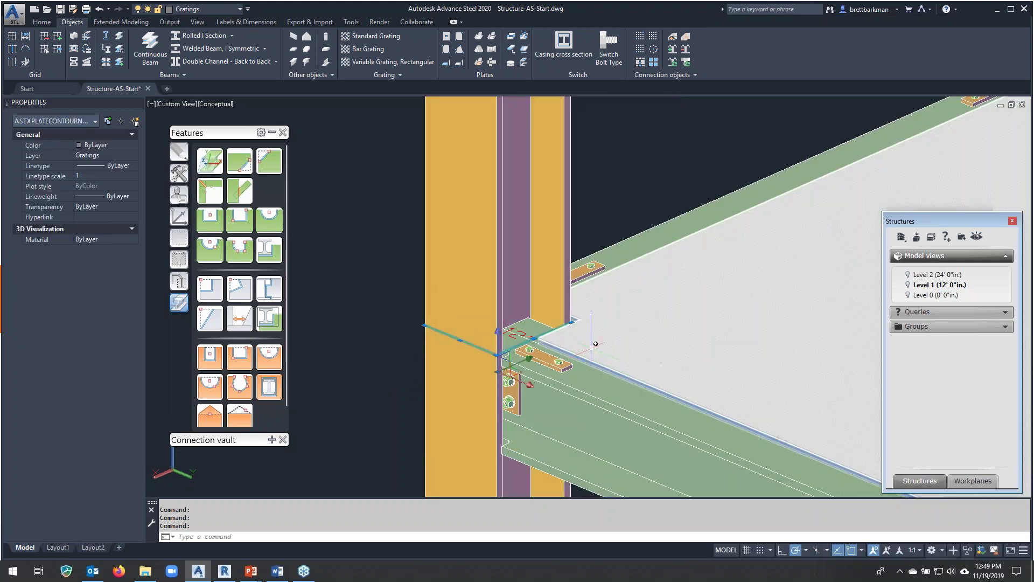
scroll(490, 341, "down", 3)
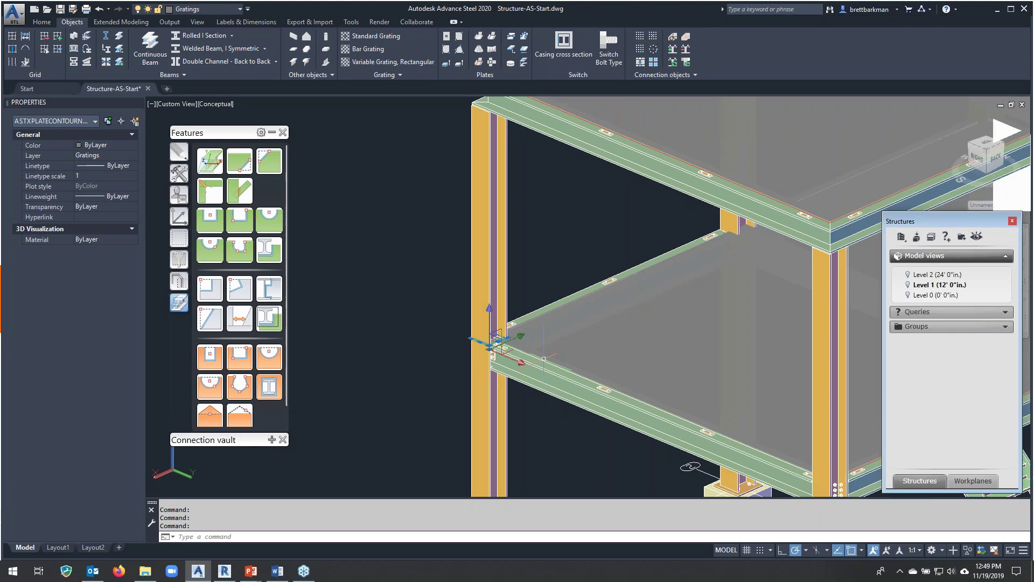
left_click(179, 173)
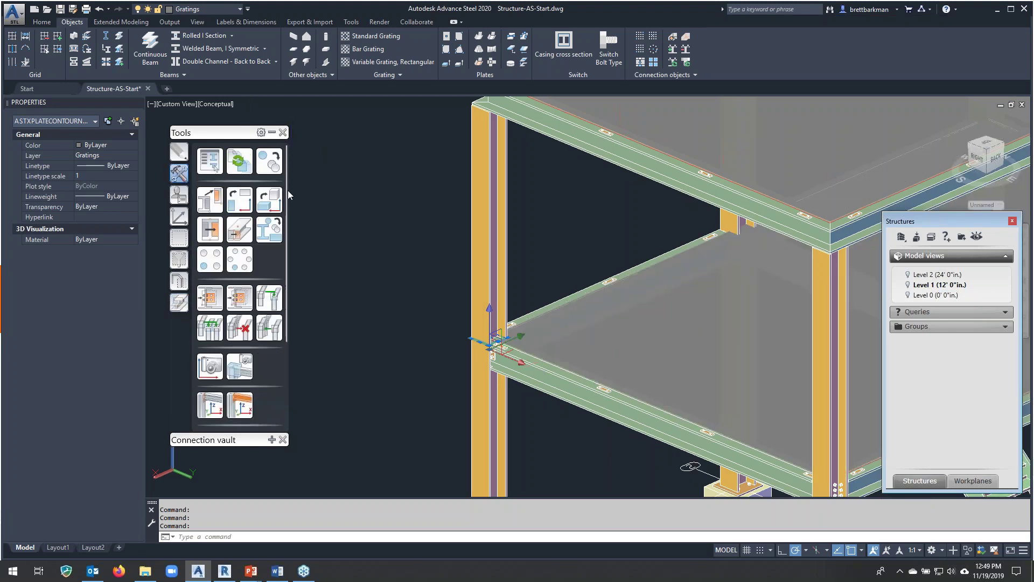
left_click(273, 166)
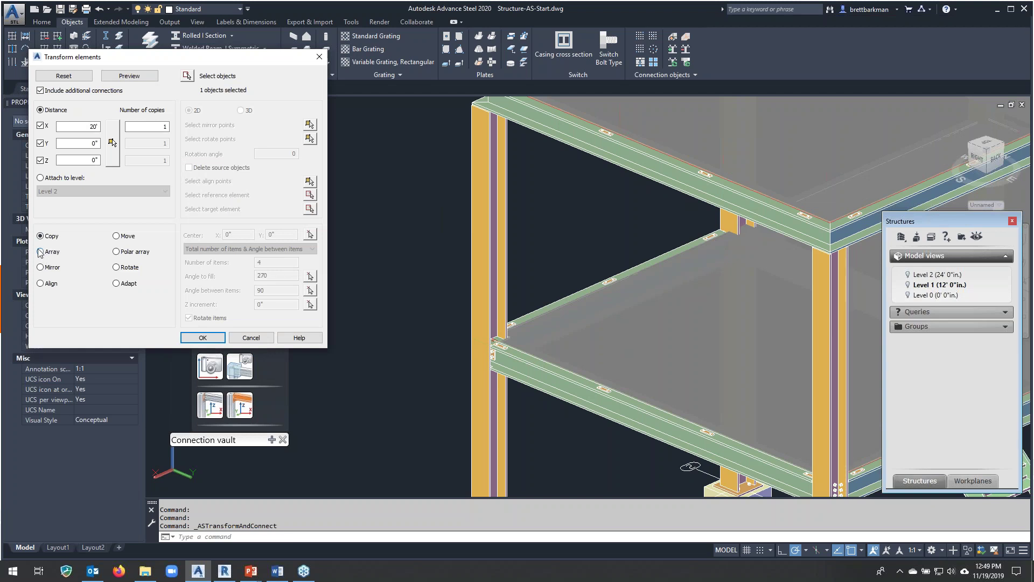
left_click(41, 252)
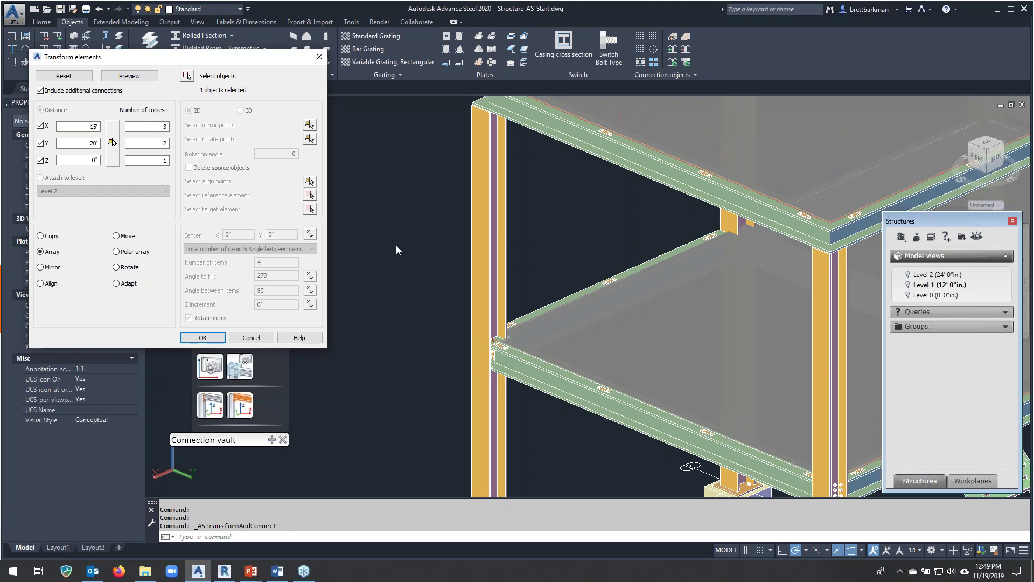
Preview the notch array with -15' and 3 copies in X, 20' and 2 copies in Y, cutting the Level 1 grating.
scroll(396, 244, "down", 2)
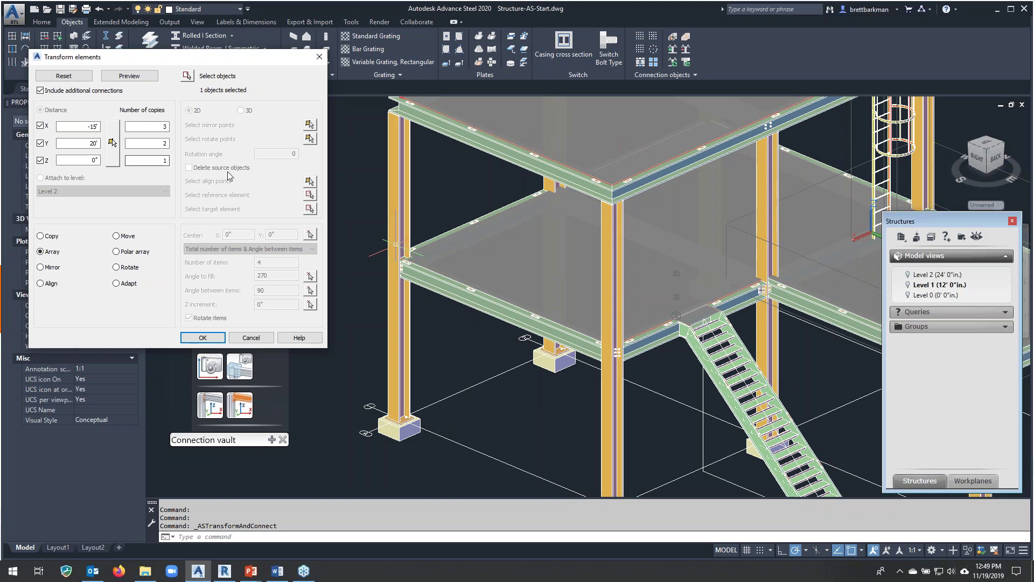
scroll(399, 216, "down", 3)
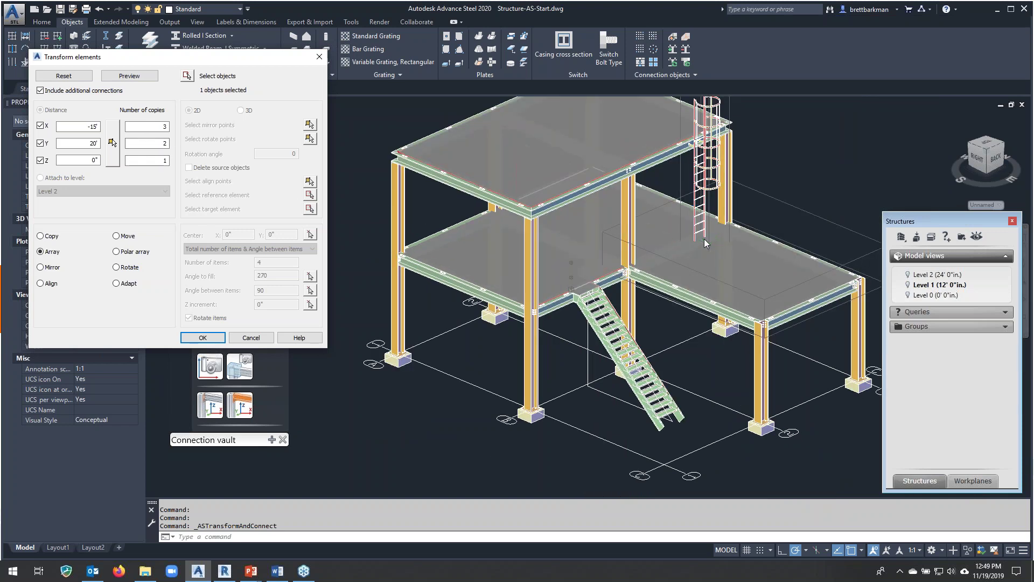
scroll(616, 256, "up", 5)
scroll(820, 252, "down", 2)
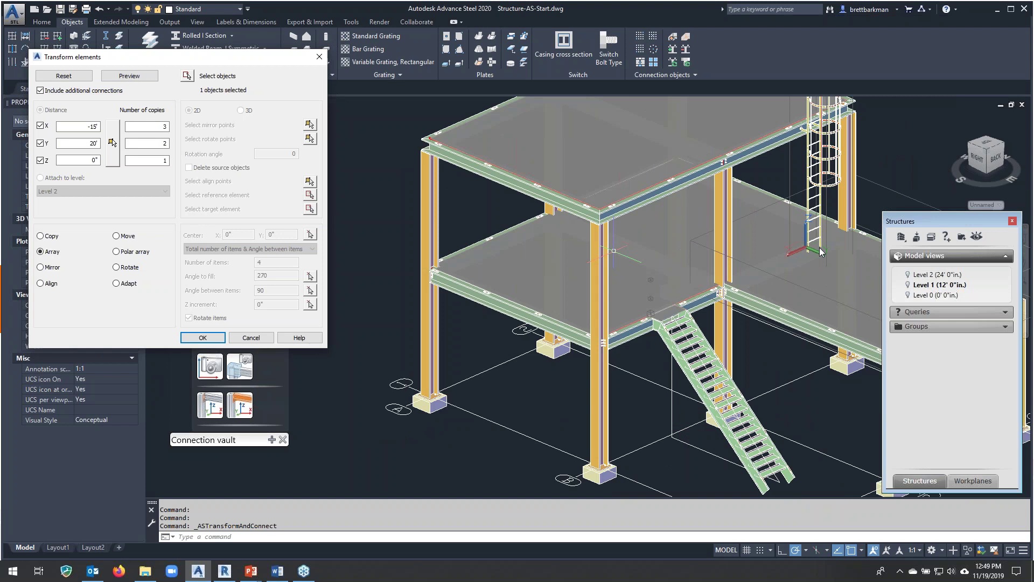
middle_click_drag(820, 252, 766, 230)
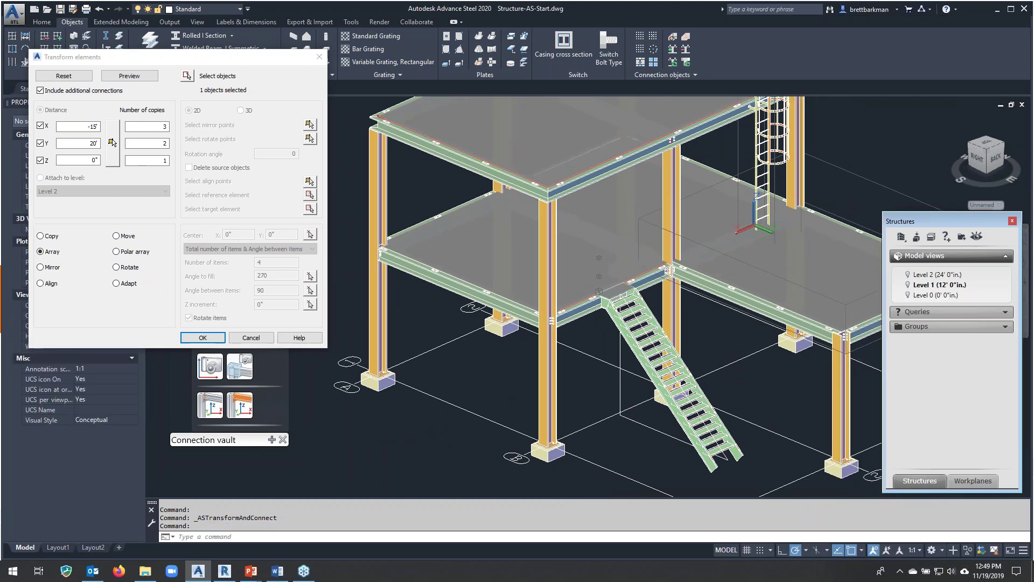
scroll(766, 230, "up", 3)
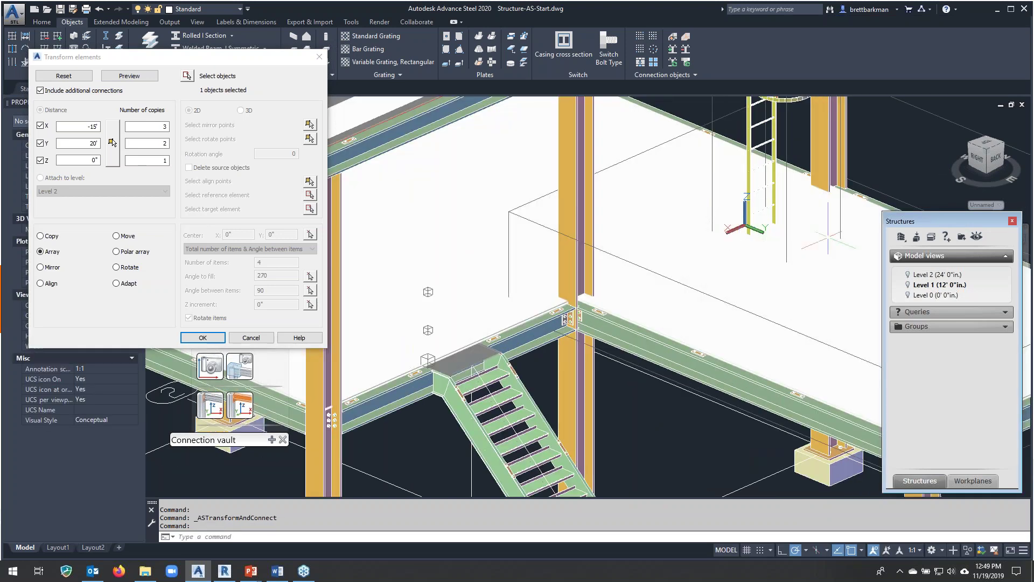
scroll(766, 230, "down", 3)
middle_click_drag(410, 338, 444, 319)
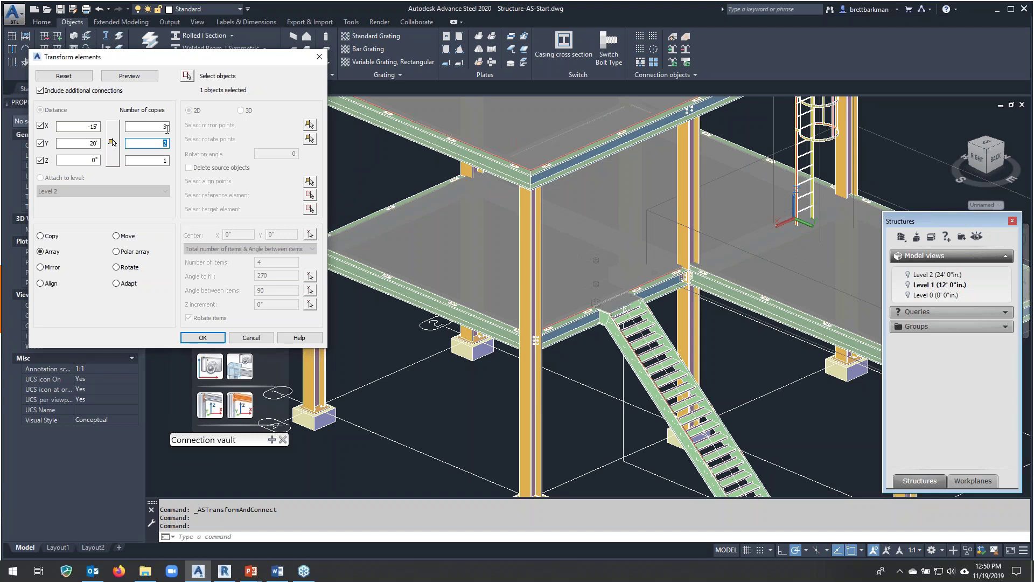
left_click(156, 127)
double_click(80, 143)
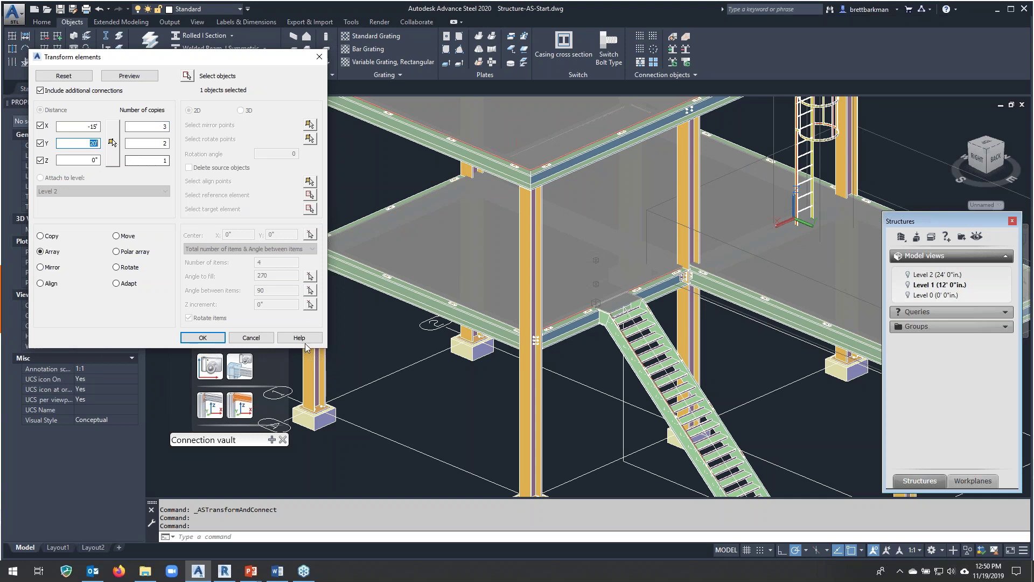
left_click(124, 79)
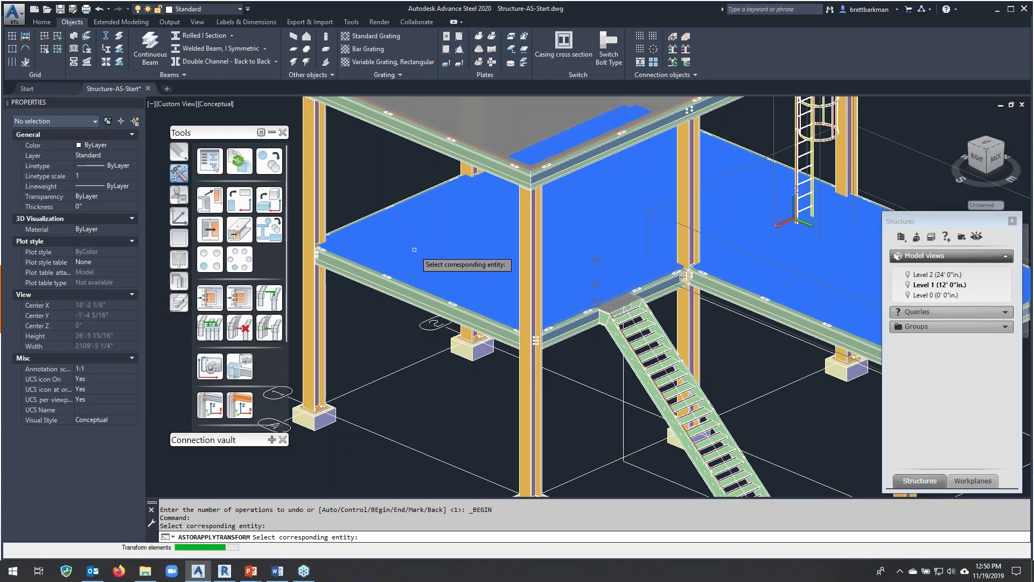
left_click(465, 320)
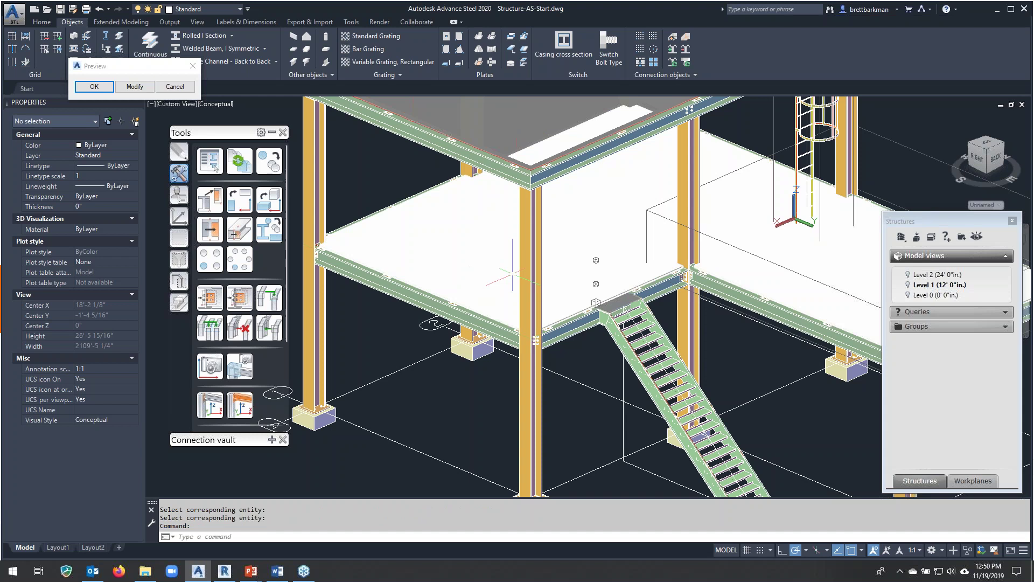
Check the previewed grating notches around the Level 1 columns and accept the array.
mouse_move(465, 320)
middle_mouse_down("shift")
mouse_move(480, 317)
mouse_move(519, 256)
middle_mouse_up("shift")
scroll(479, 302, "up", 2)
key("Escape")
scroll(519, 256, "up", 6)
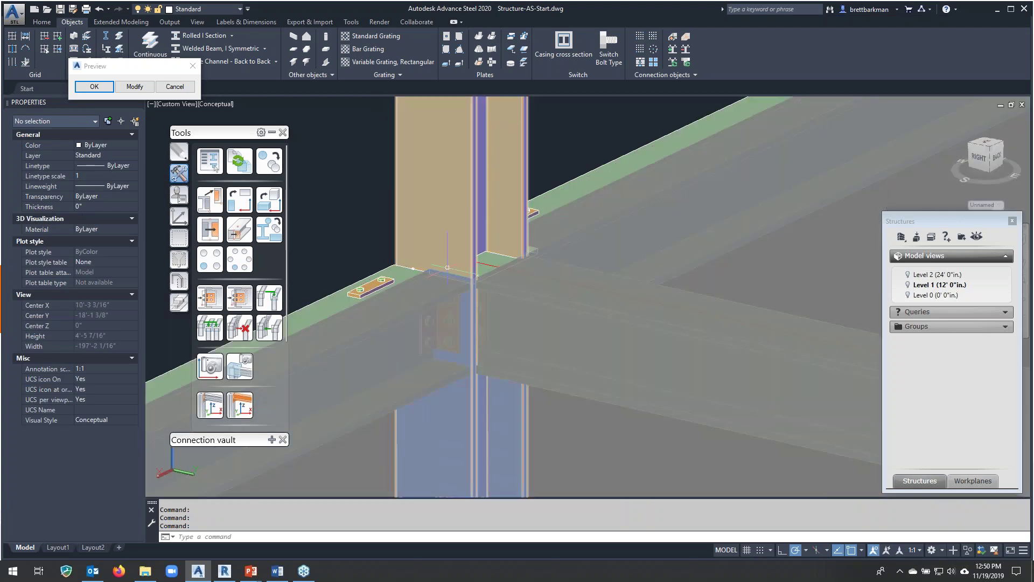
scroll(480, 269, "up", 3)
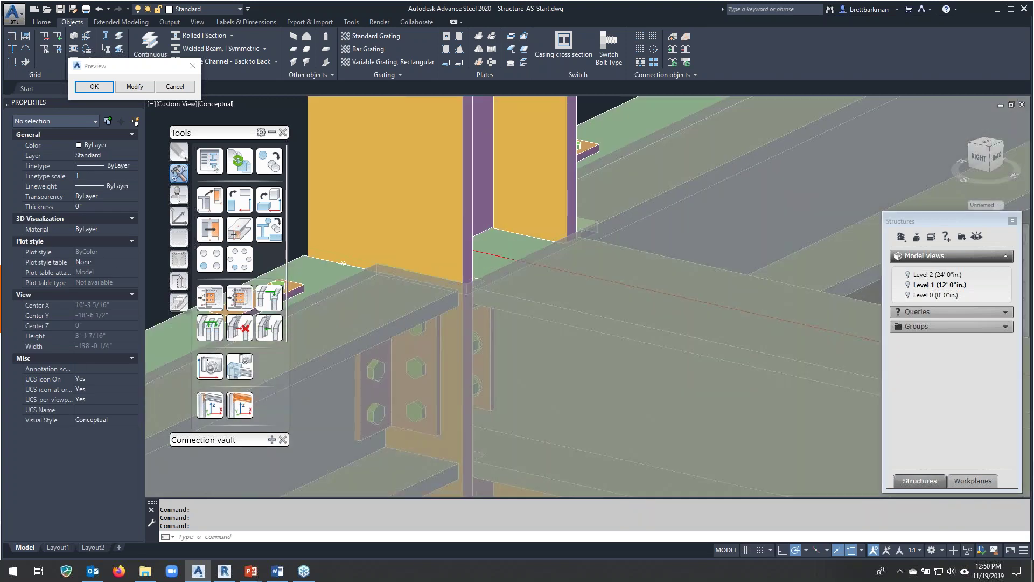
middle_click_drag(479, 270, 512, 300, "shift")
scroll(566, 299, "up", 10)
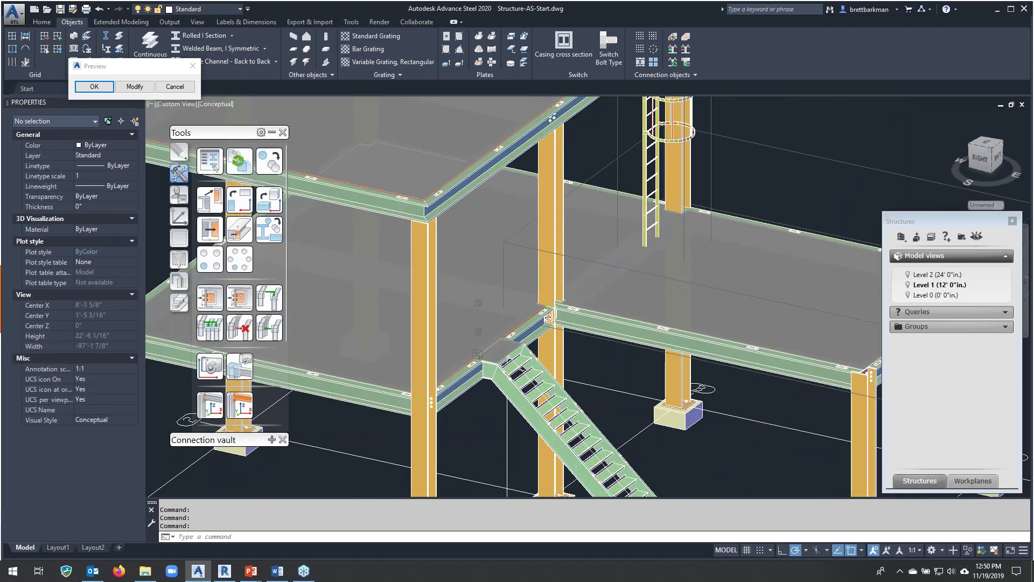
scroll(696, 230, "down", 5)
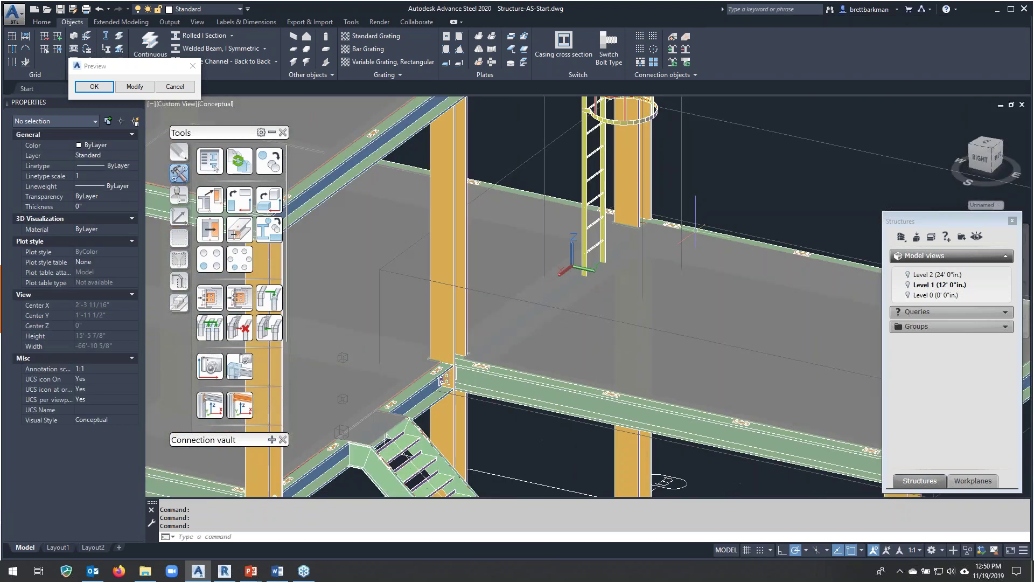
scroll(696, 230, "up", 4)
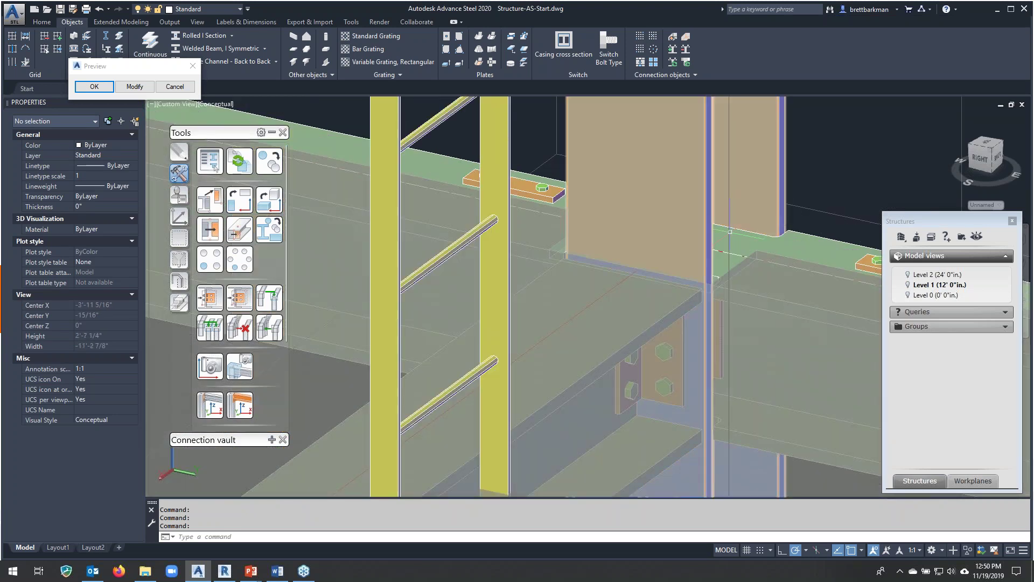
scroll(753, 226, "down", 4)
scroll(753, 226, "down", 4)
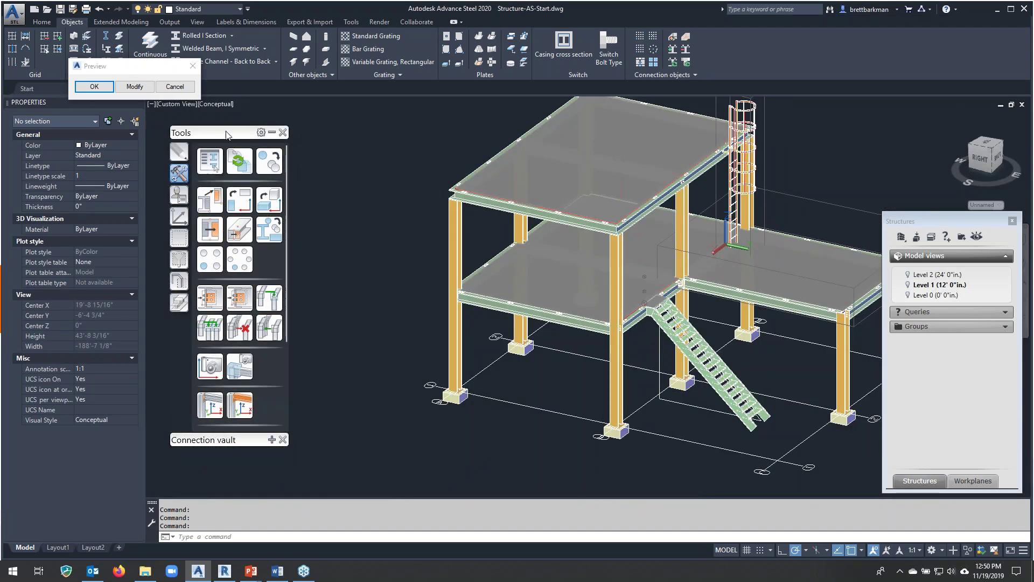
left_click(94, 87)
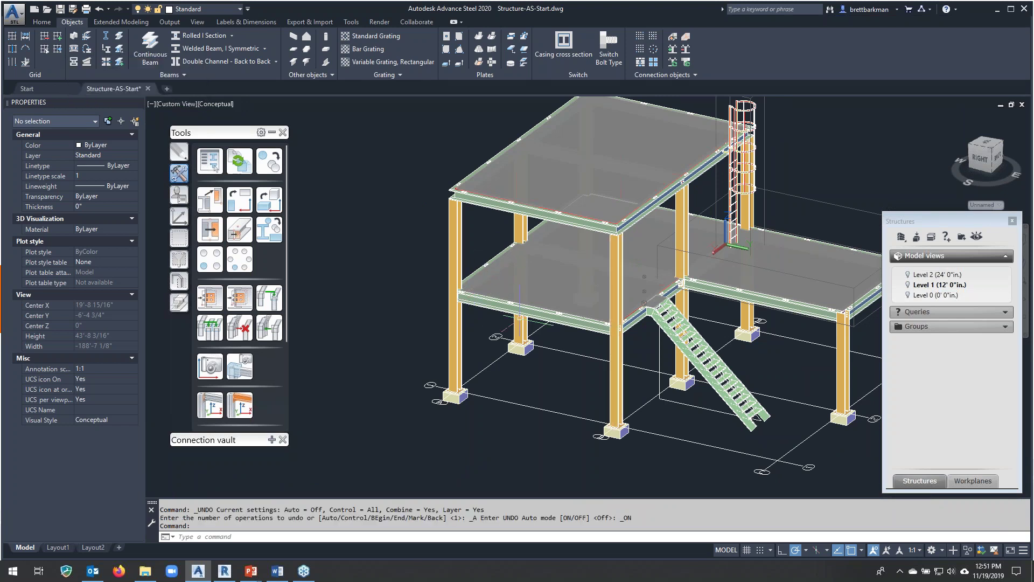
Turn all layers back on to show the railings and welds across the whole structure.
mouse_move(560, 339)
middle_mouse_down("shift")
mouse_move(609, 336)
mouse_move(504, 327)
middle_mouse_up("shift")
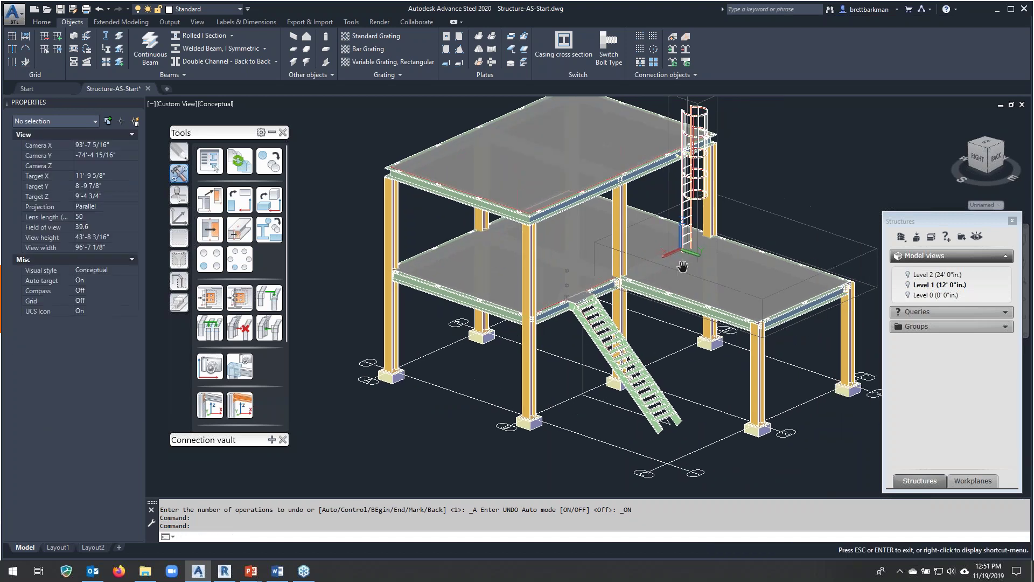
left_click(42, 22)
left_click(801, 61)
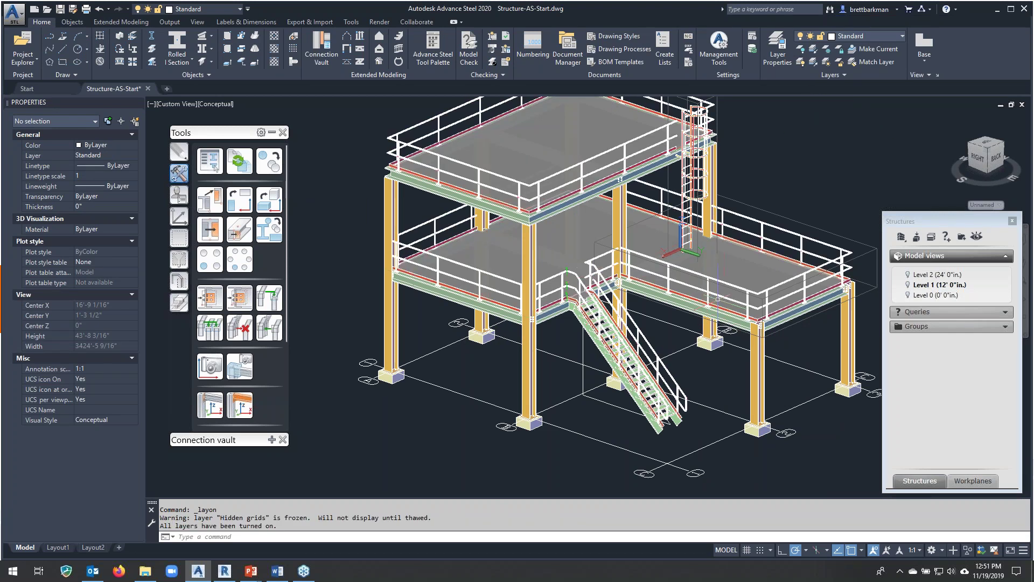
middle_click_drag(718, 298, 730, 280, "shift")
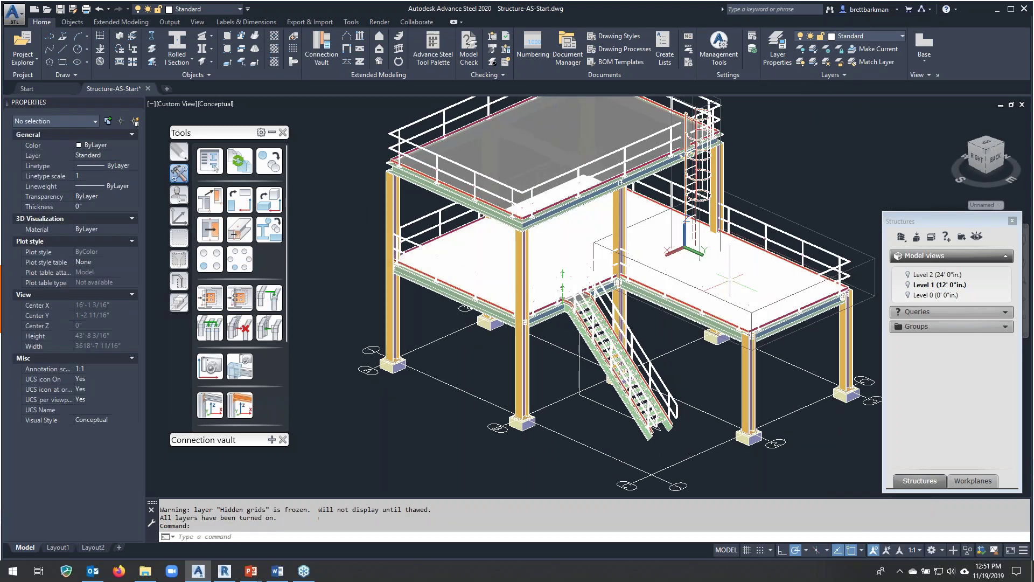
scroll(730, 281, "down", 5)
middle_click_drag(746, 323, 760, 346)
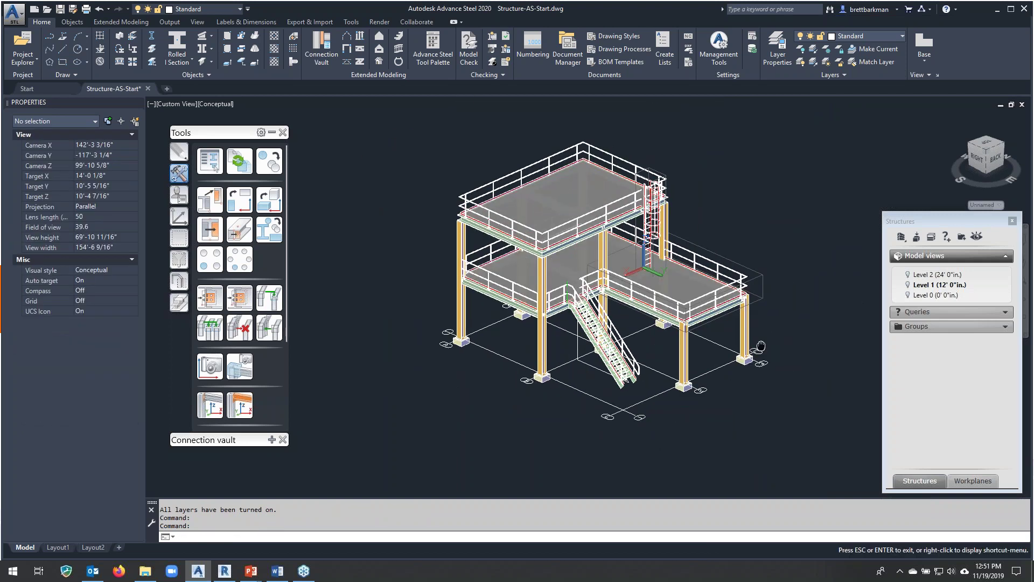
key("Escape")
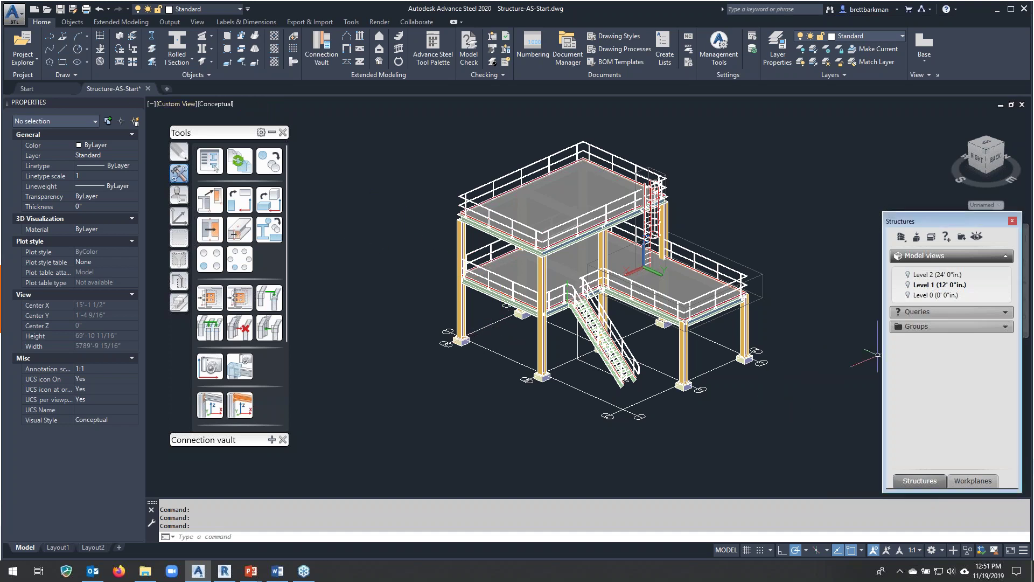
Deactivate the Level 1 model view and reset the UCS to World.
key("alt+Tab")
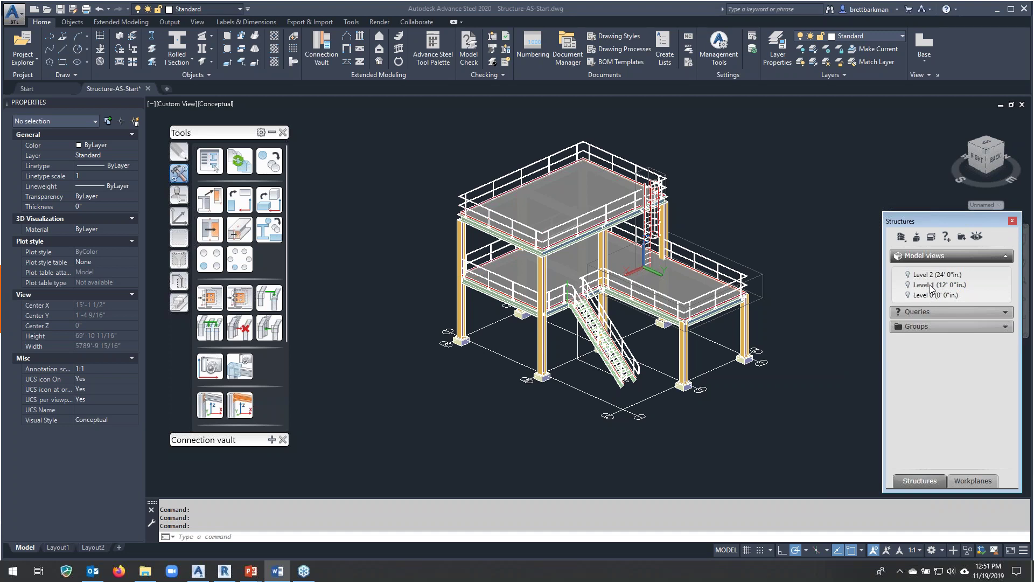
left_click(572, 253)
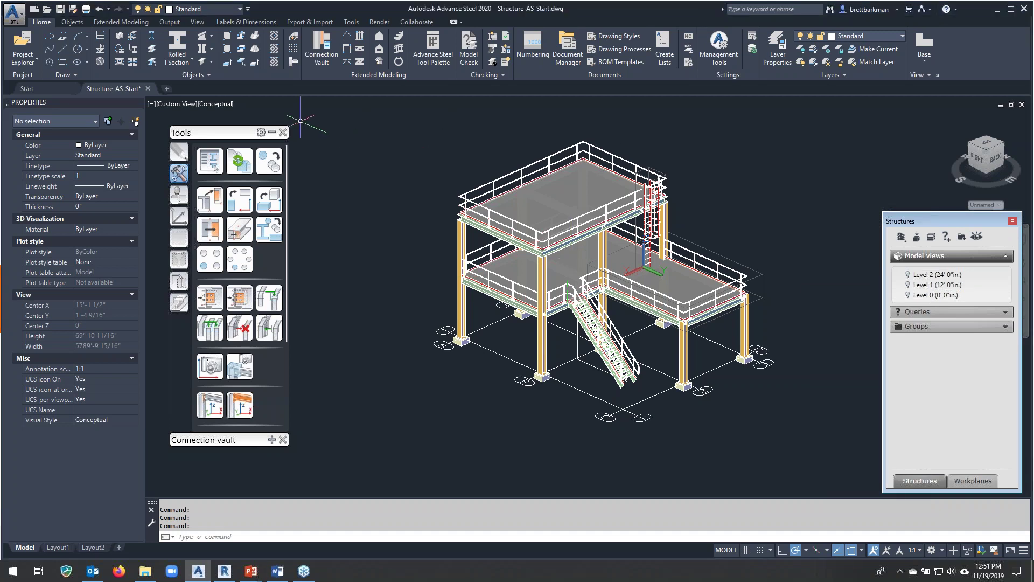
left_click(179, 217)
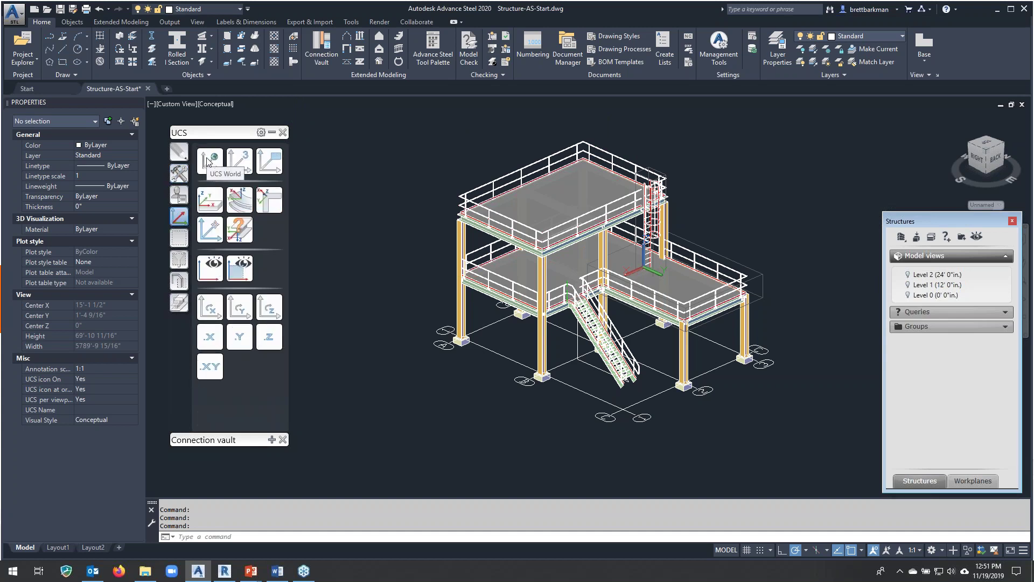
left_click(208, 161)
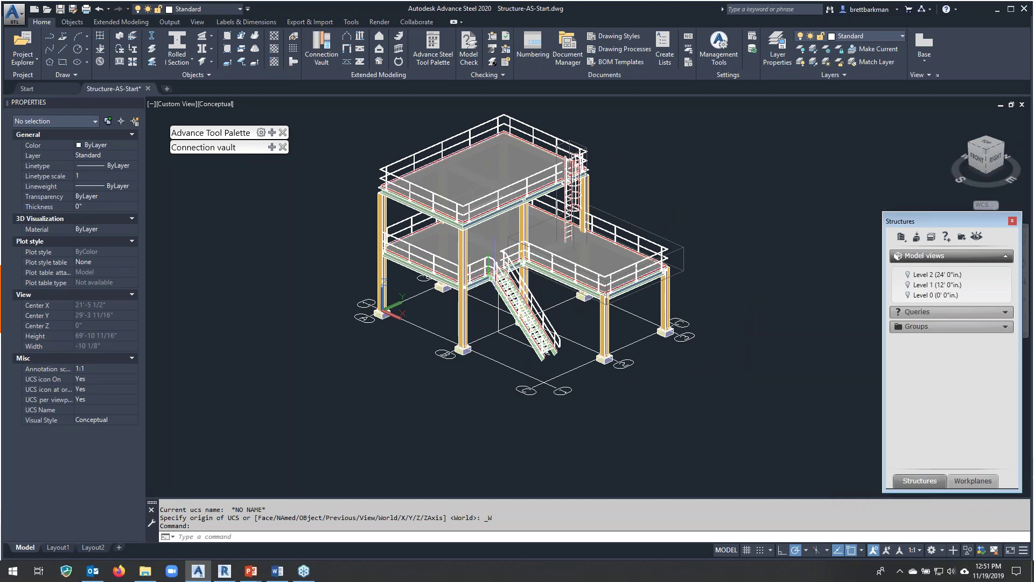
scroll(381, 251, "up", 5)
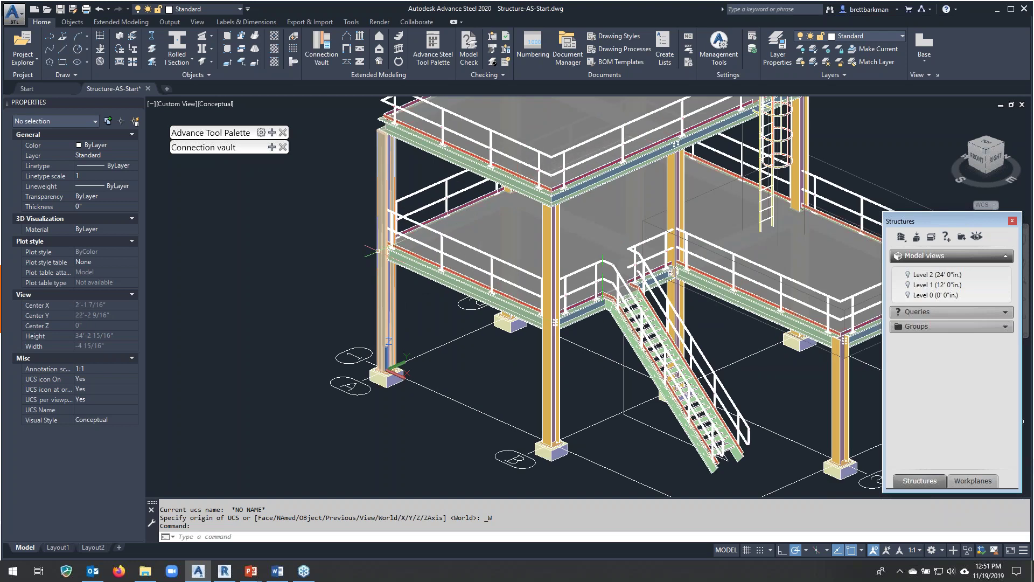
scroll(393, 252, "up", 5)
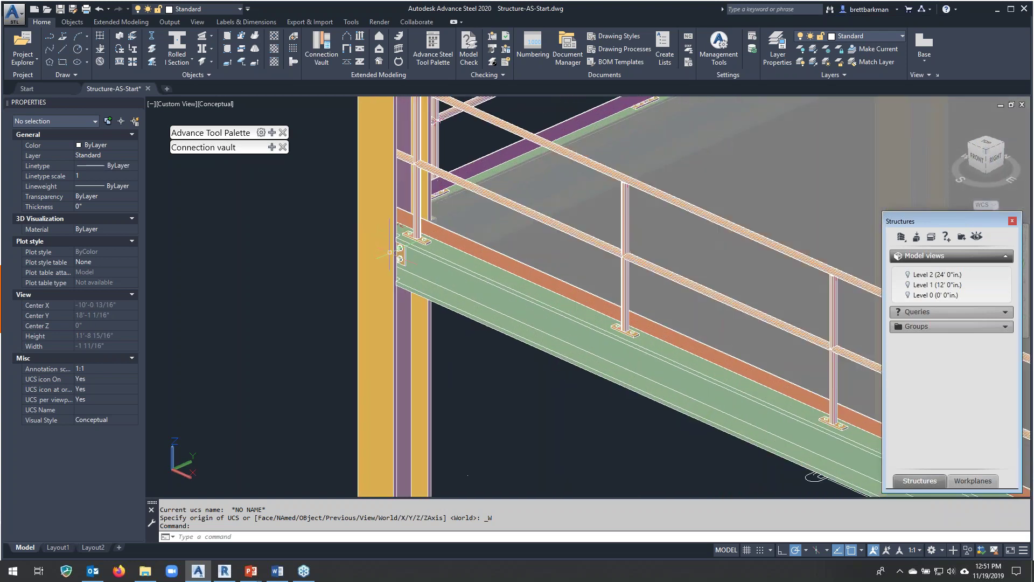
Select the clip angle at the beam's column end and bring up the drawing processes and drawing styles.
scroll(399, 253, "up", 1)
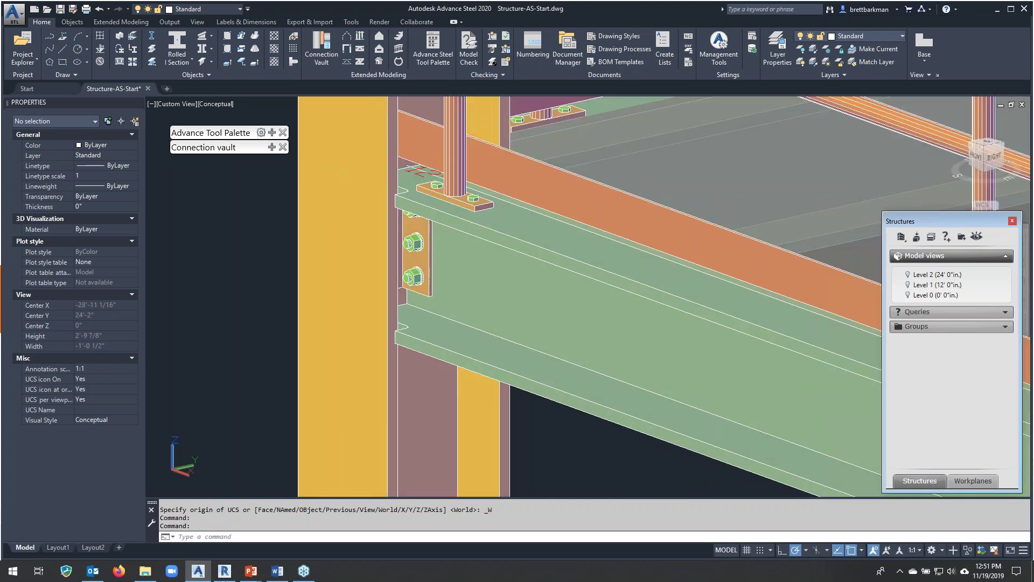
left_click(415, 259)
middle_click_drag(523, 283, 661, 289)
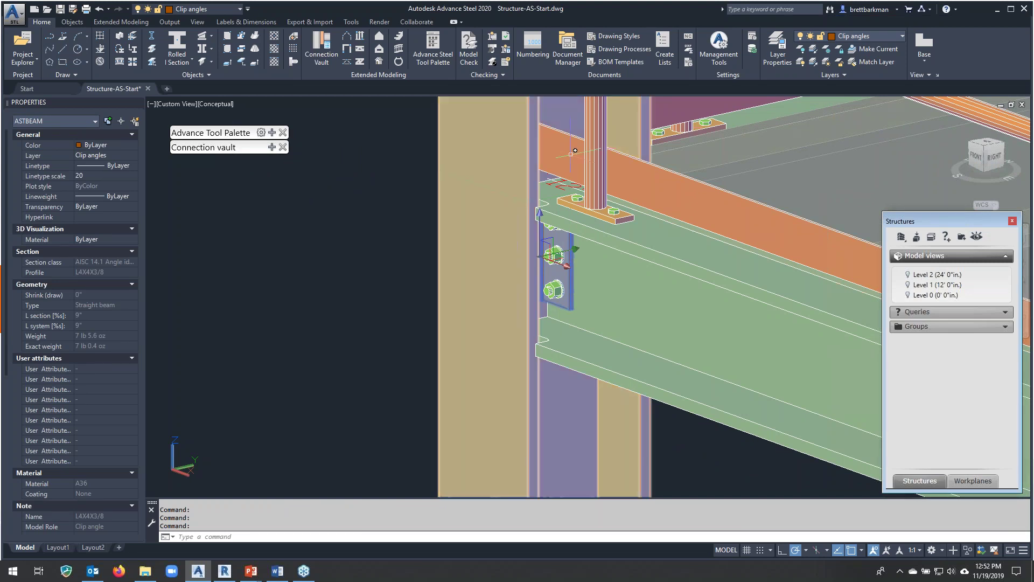
left_click(611, 48)
mouse_move(225, 167)
left_mouse_down()
mouse_move(271, 199)
mouse_move(264, 203)
mouse_move(226, 163)
left_mouse_up()
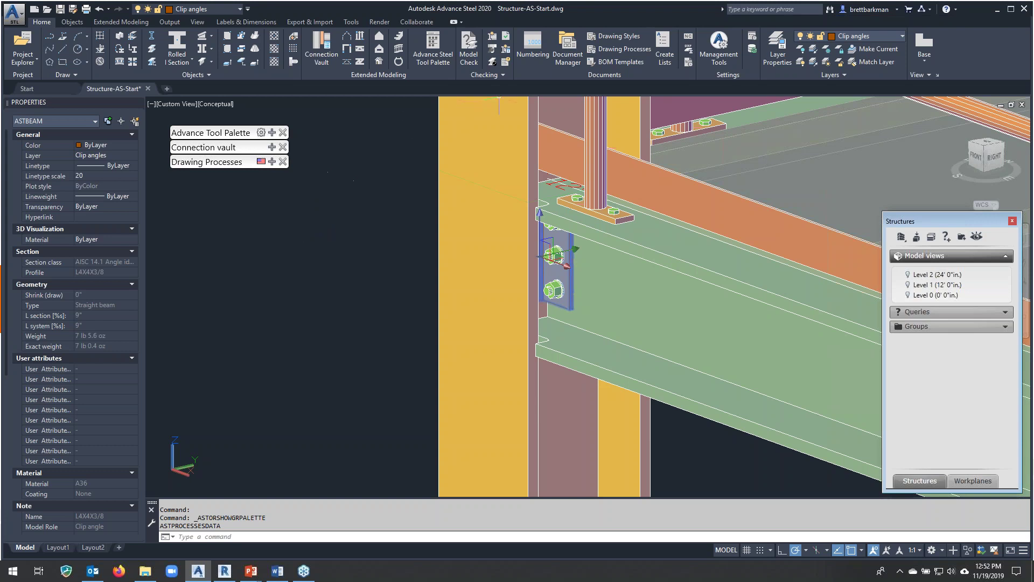
left_click(610, 38)
mouse_move(181, 167)
left_mouse_down()
mouse_move(169, 170)
mouse_move(192, 207)
mouse_move(225, 192)
mouse_move(216, 177)
left_mouse_up()
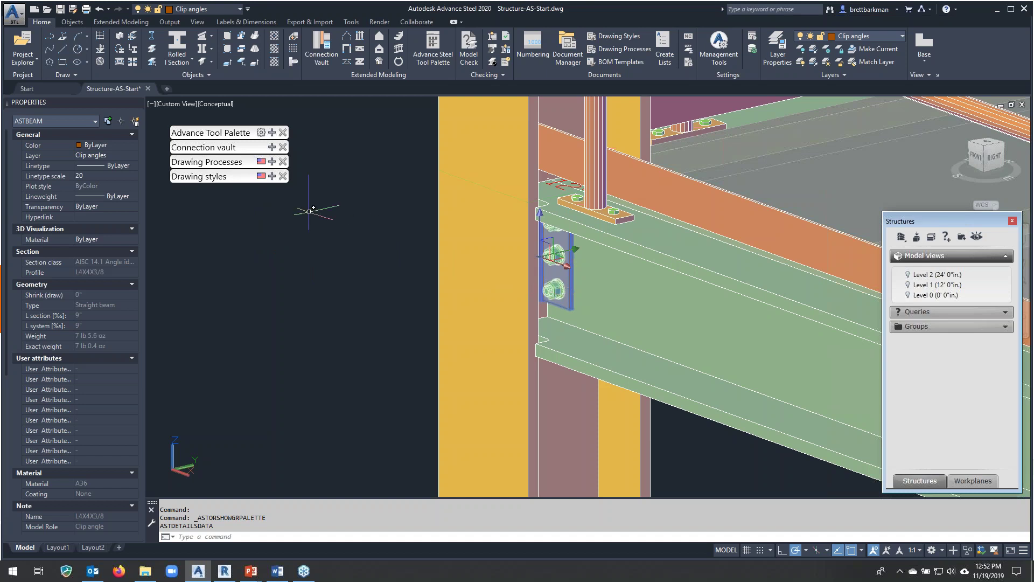
Create a single-part drawing of the selected clip angle with the Selected Sp Each ANSI-B process, using drawing number 1000 and increment 1.
left_click(271, 162)
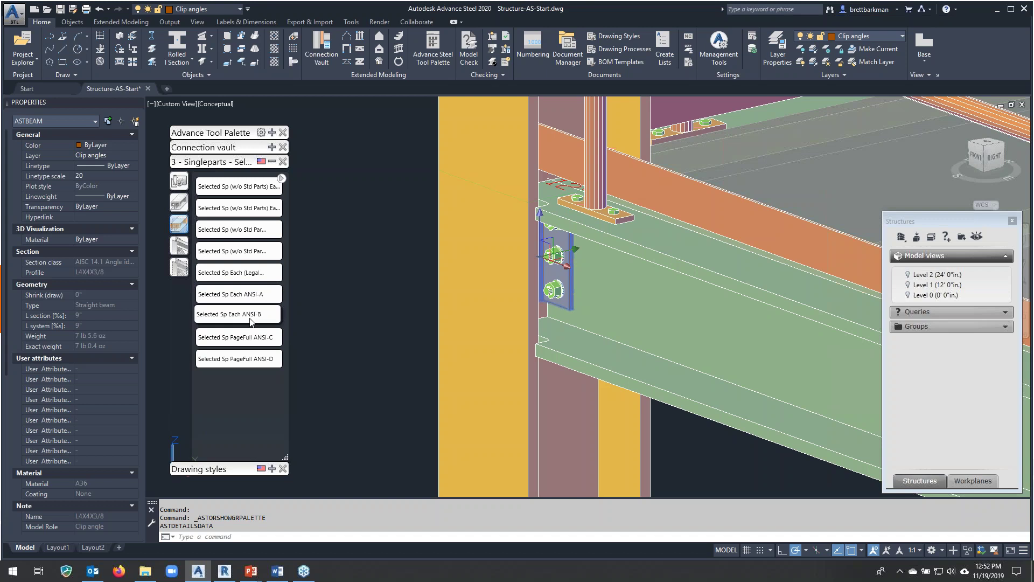
left_click(234, 317)
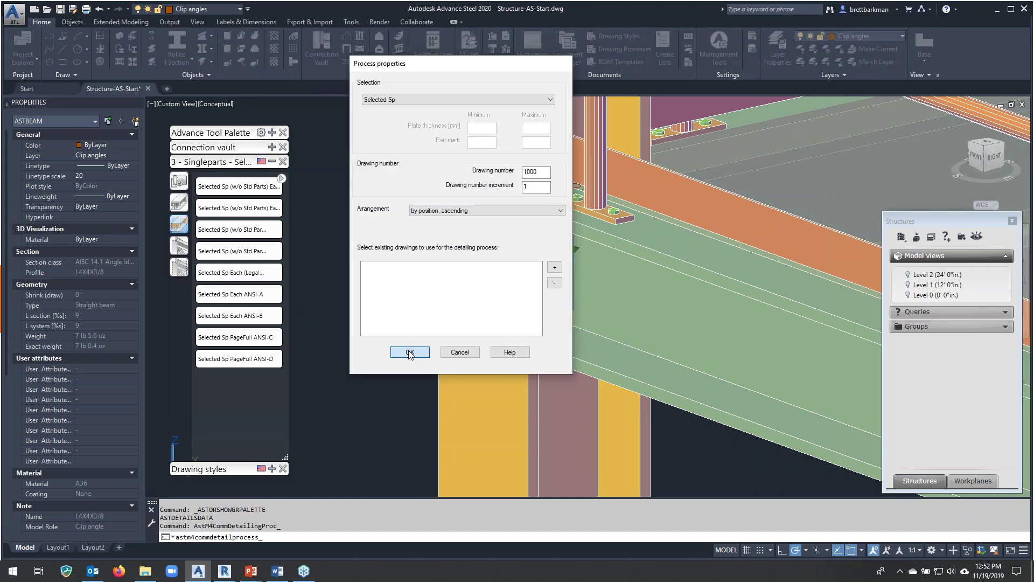
left_click(410, 353)
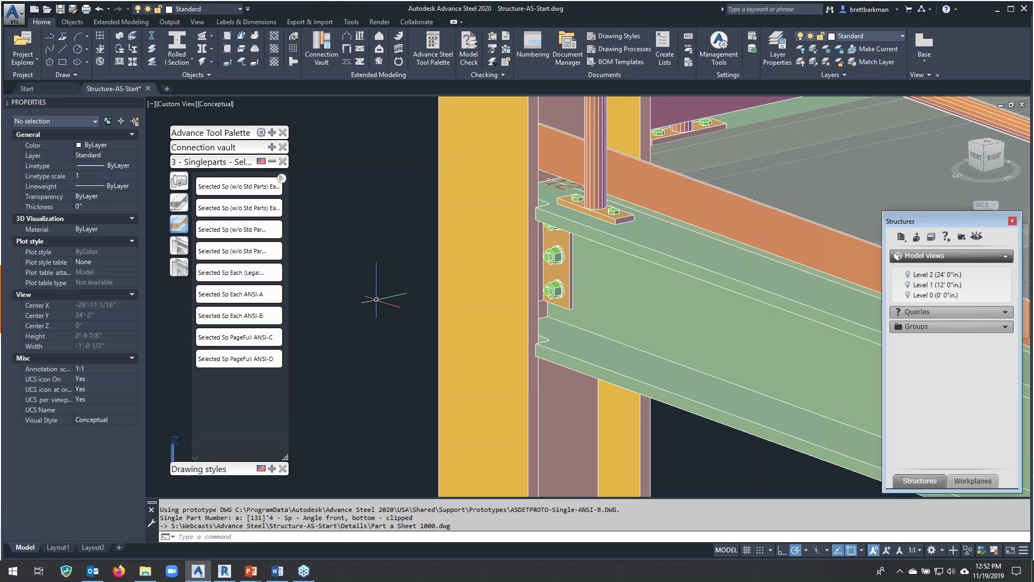
Open the up-to-date detail drawing Part a Sheet 1000.dwg from the project documents.
left_click(572, 53)
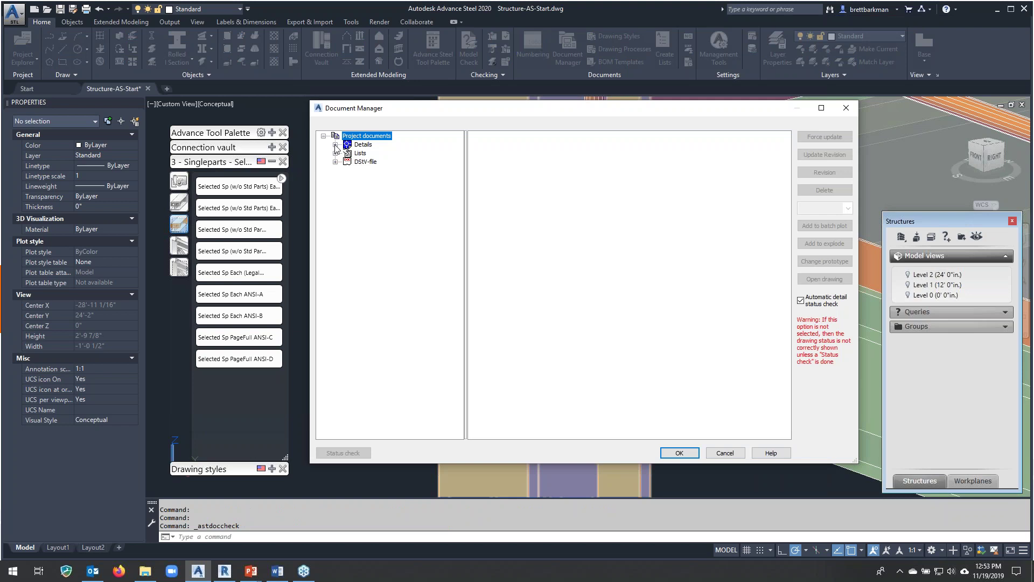
left_click(335, 145)
left_click(348, 153)
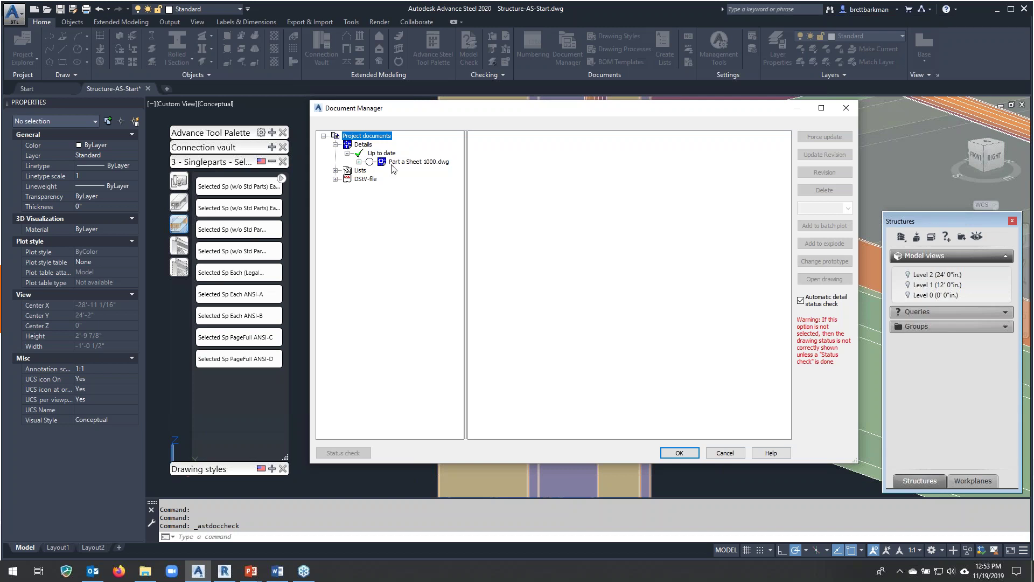
left_click(415, 162)
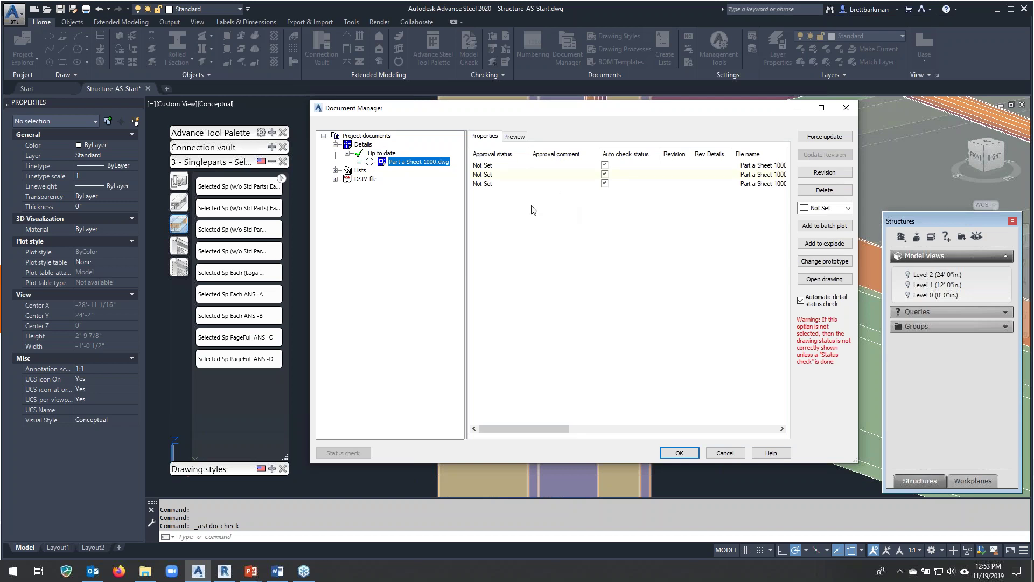
left_click(813, 282)
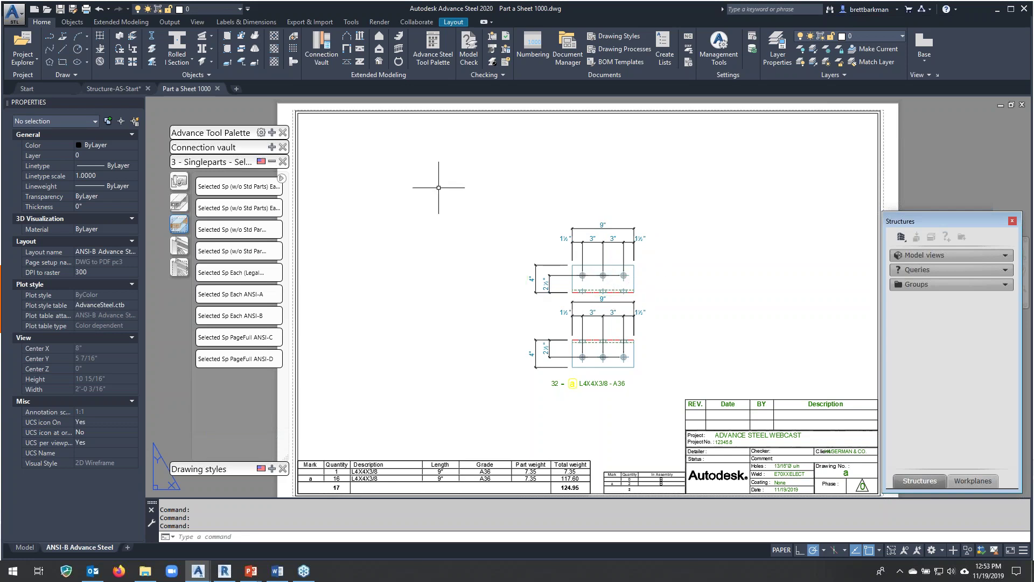
left_click(256, 23)
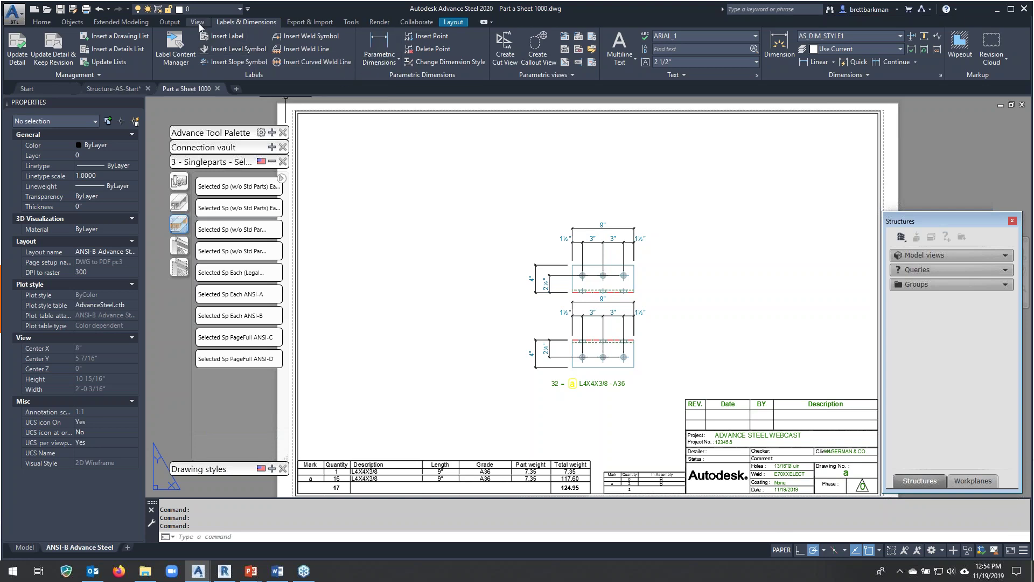
left_click(39, 22)
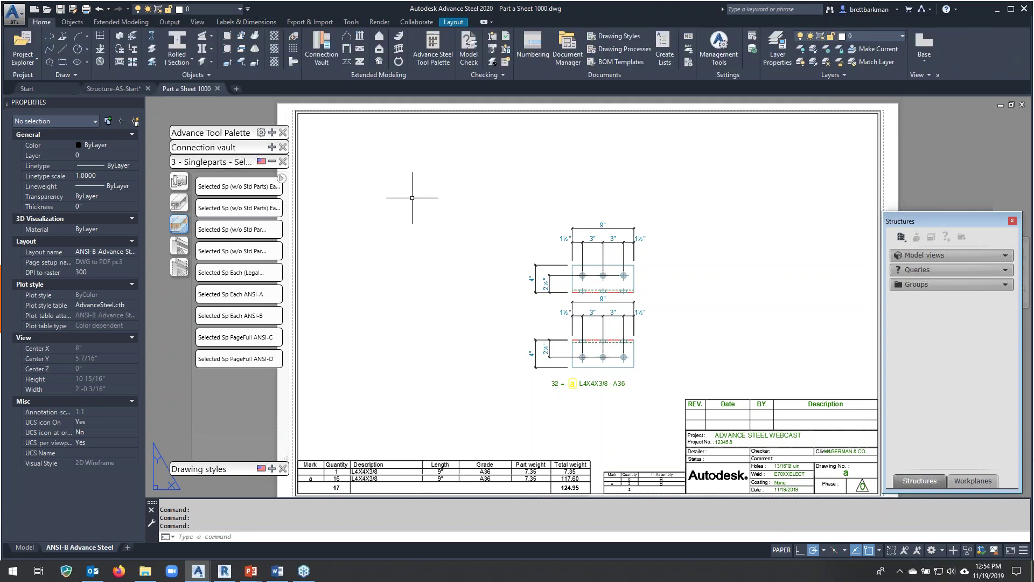
left_click(260, 20)
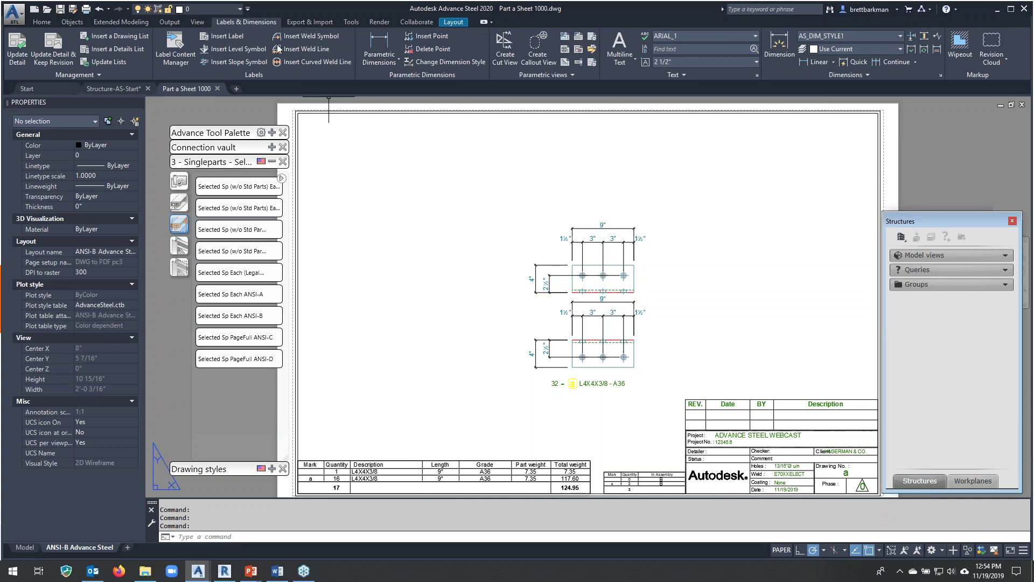
left_click(45, 24)
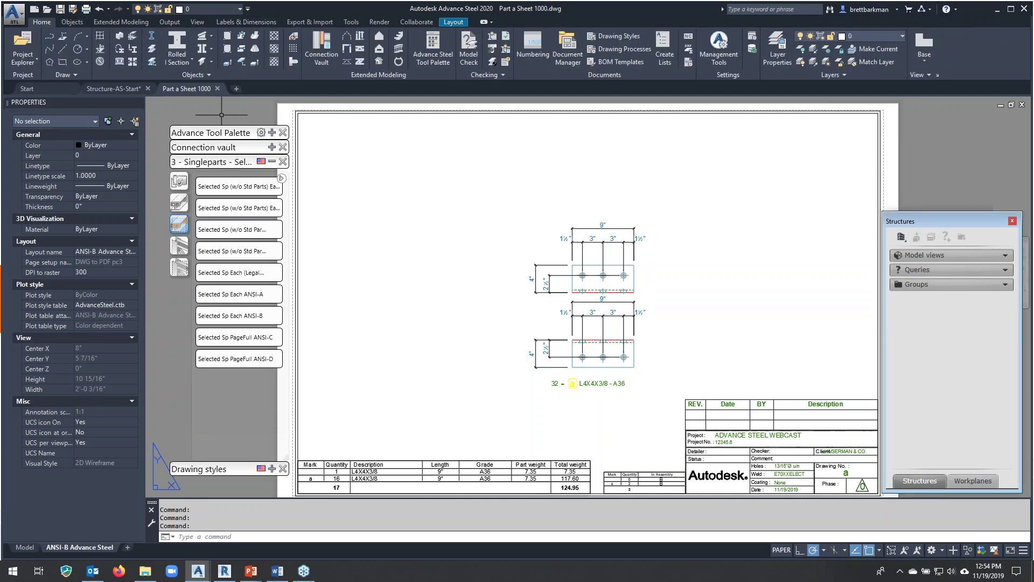
Close the Part a Sheet 1000 drawing and return to the structure model.
left_click(218, 88)
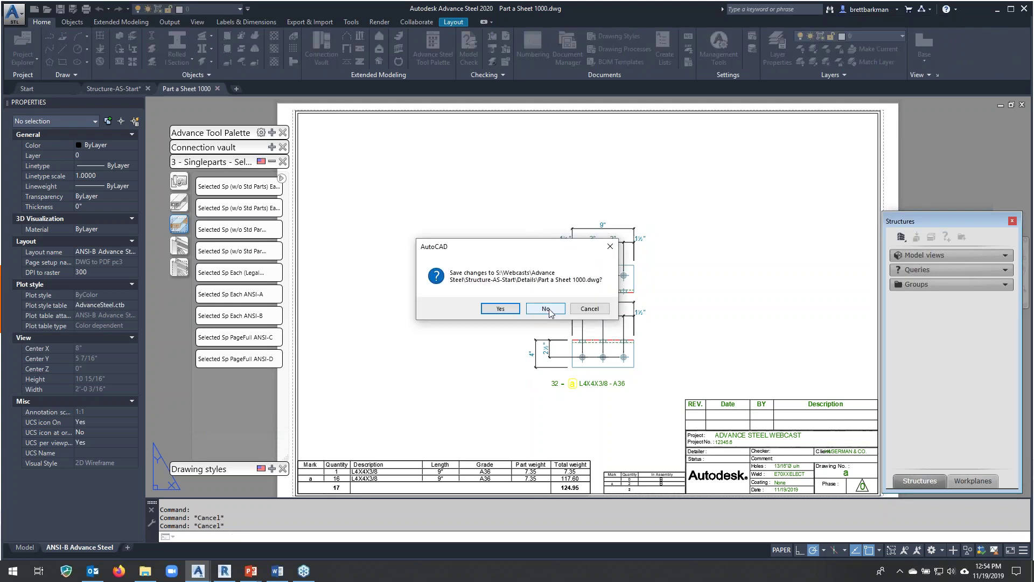
key("Return")
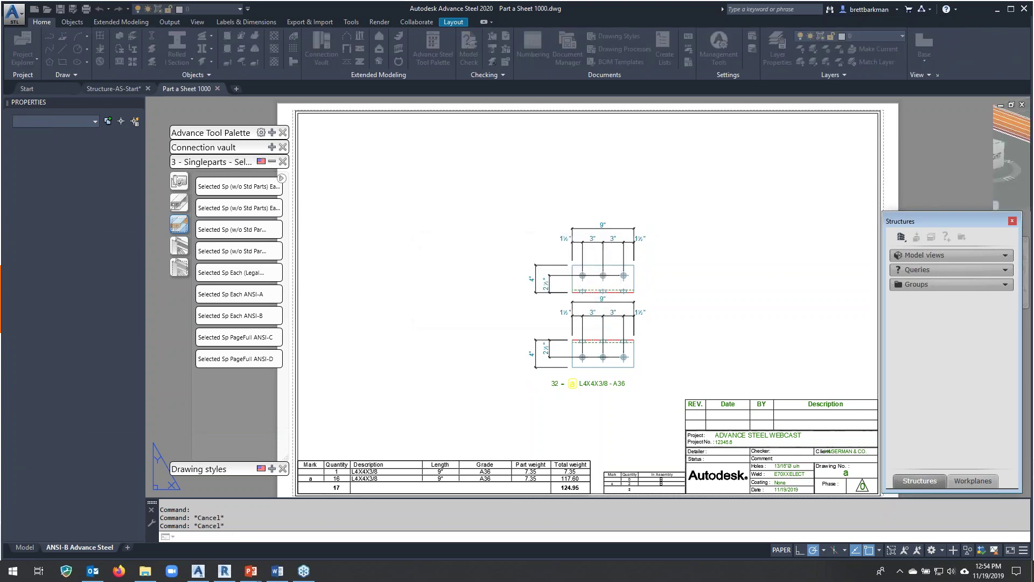
Create a shared ANSI-D assembly drawing of two W12x120 columns and the Level 1 beam between them, using drawing number 1.
scroll(399, 235, "down", 6)
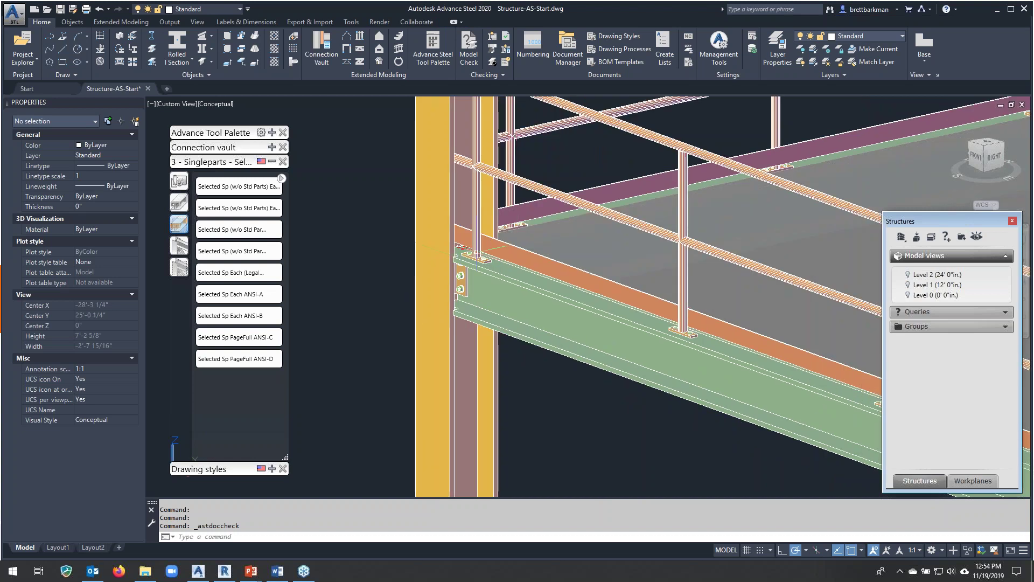
middle_click_drag(405, 226, 280, 178)
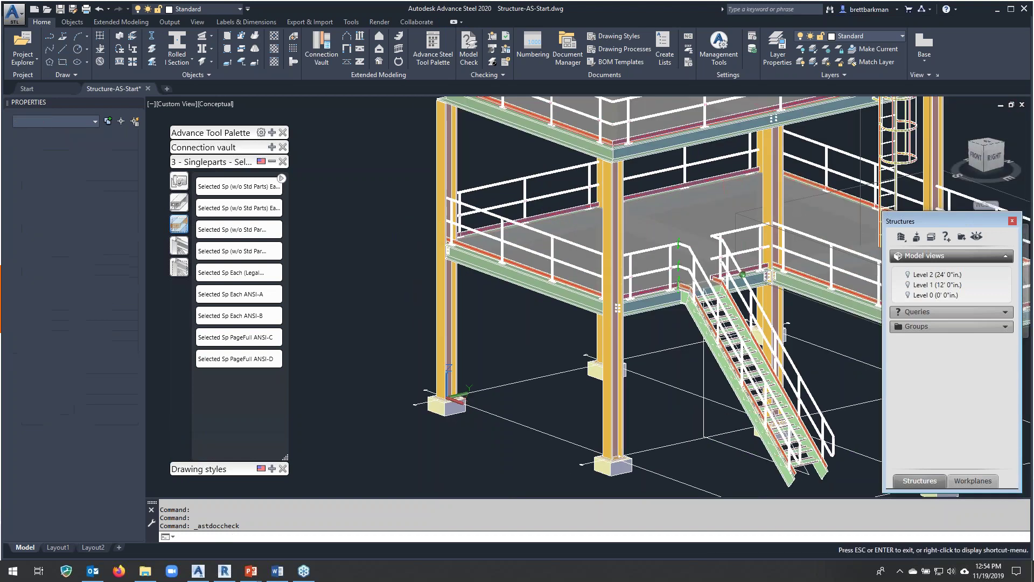
scroll(687, 356, "up", 3)
key("Escape")
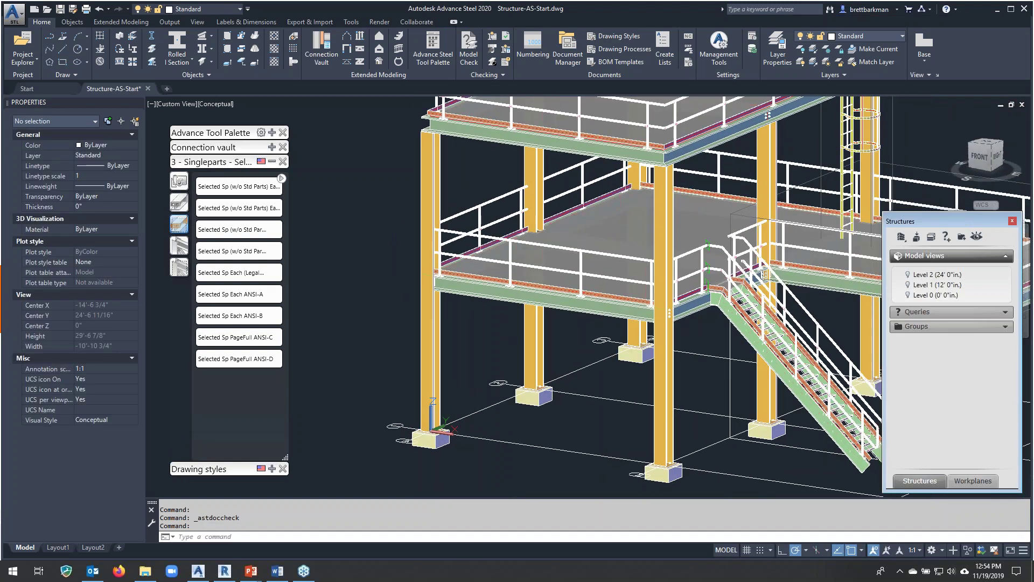
left_click(687, 356)
left_click(456, 304)
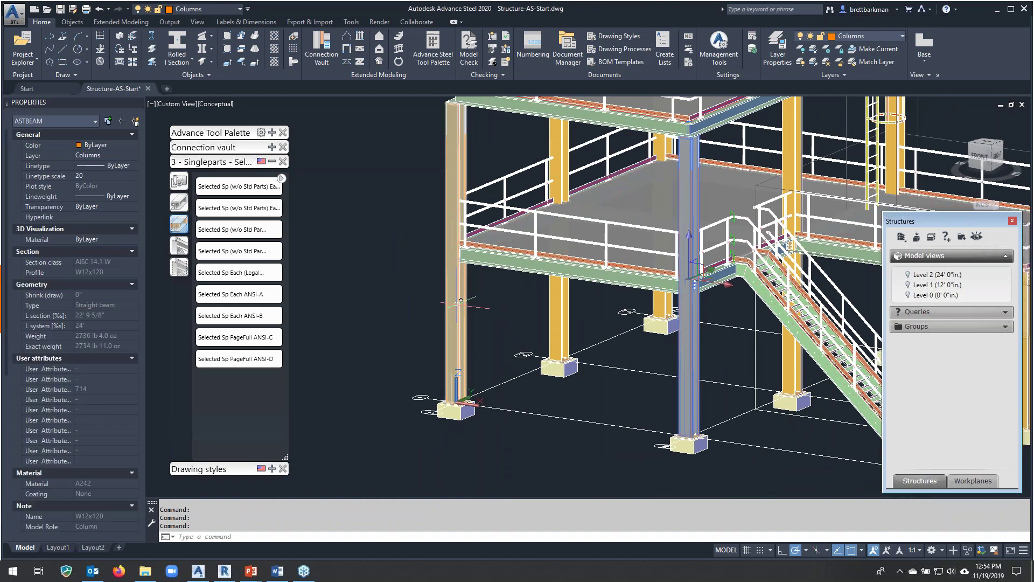
left_click(539, 265)
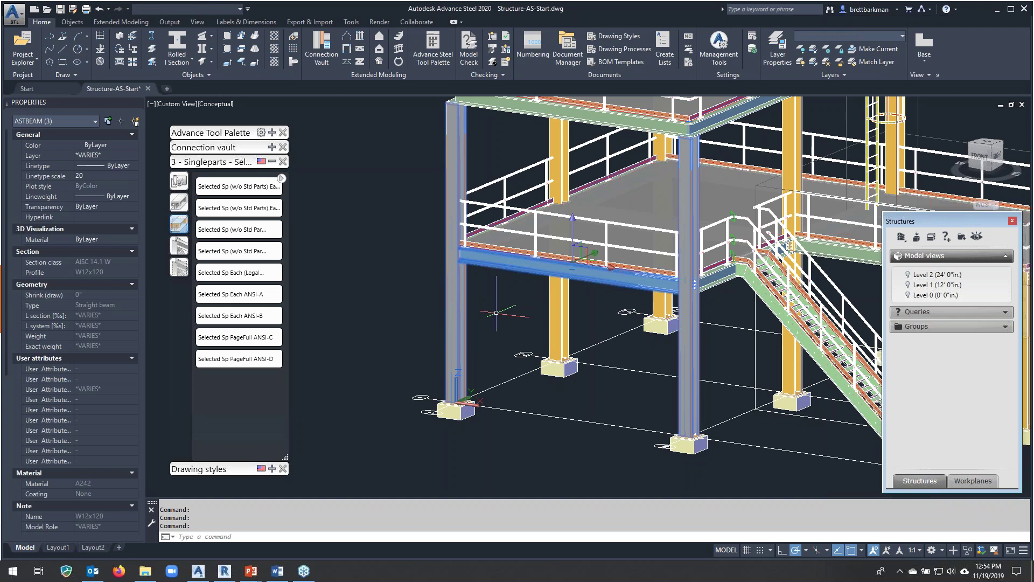
left_click(179, 267)
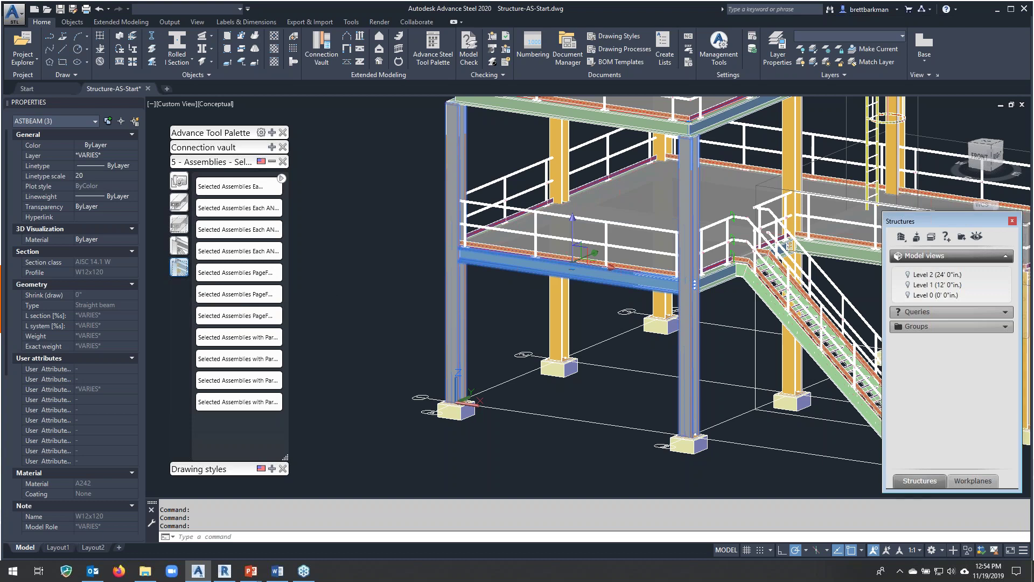
left_click(237, 293)
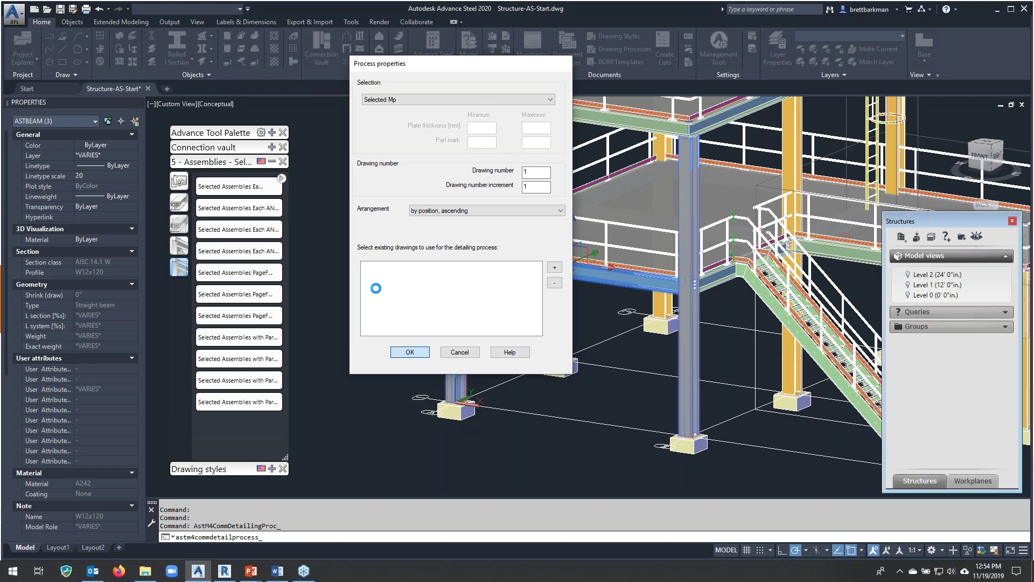
key("Return")
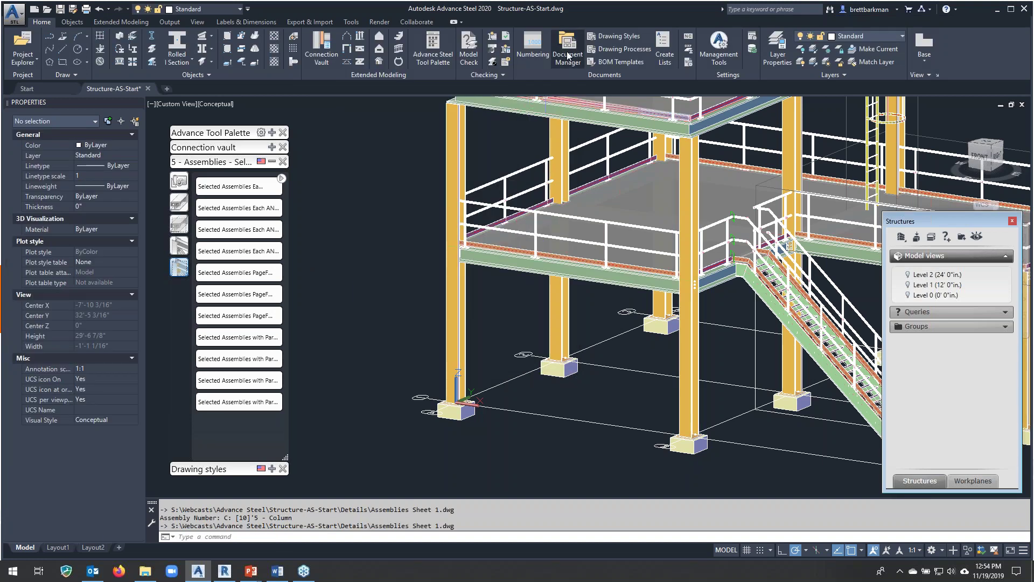
Open the detail drawing Assemblies Sheet 1.dwg from the project documents.
left_click(568, 54)
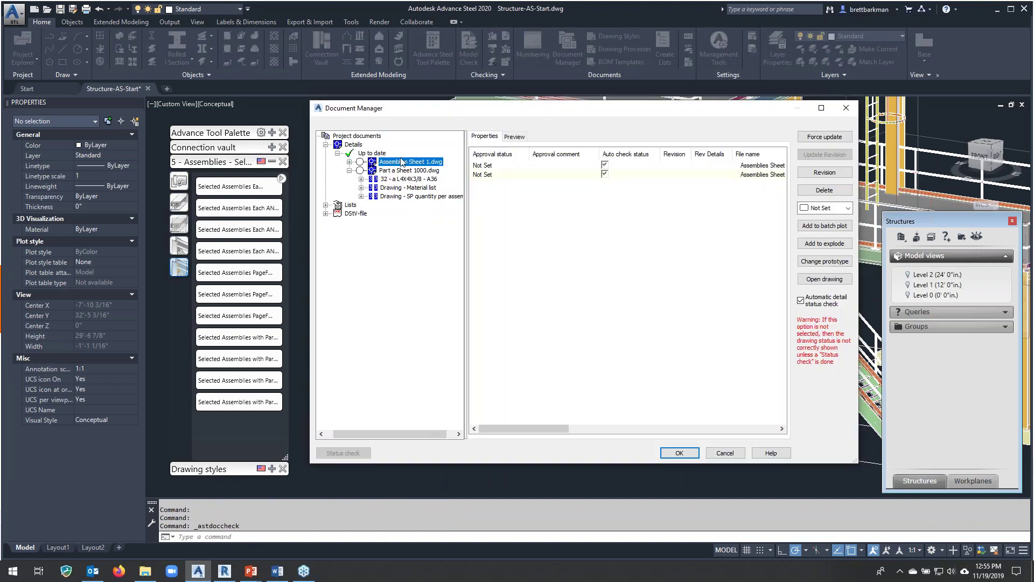
double_click(405, 163)
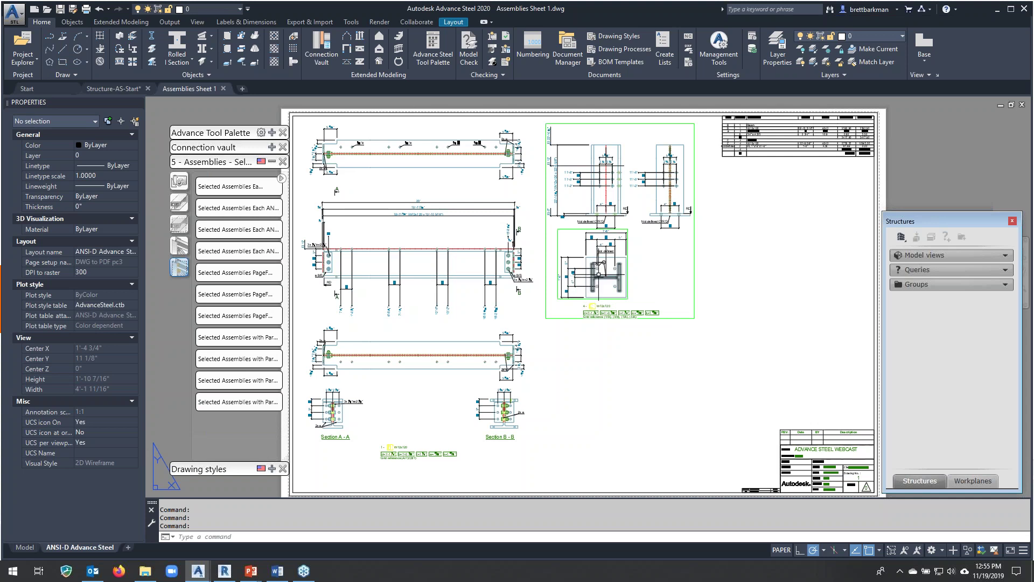
Move the 1/4 weld symbol in the column's base plate view horizontally out past the plate's right edge, clear of the geometry.
scroll(596, 274, "up", 2)
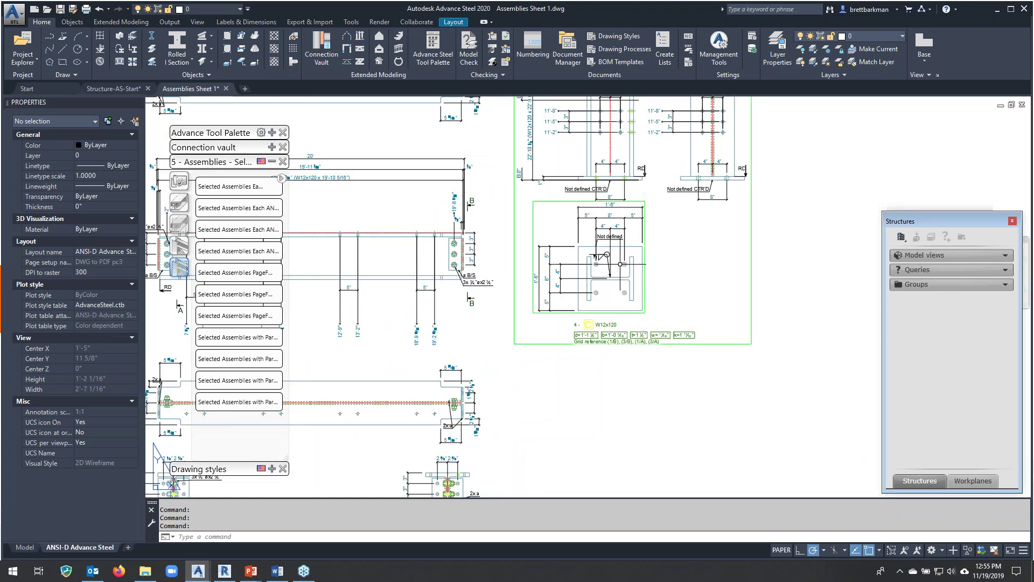
scroll(625, 268, "up", 2)
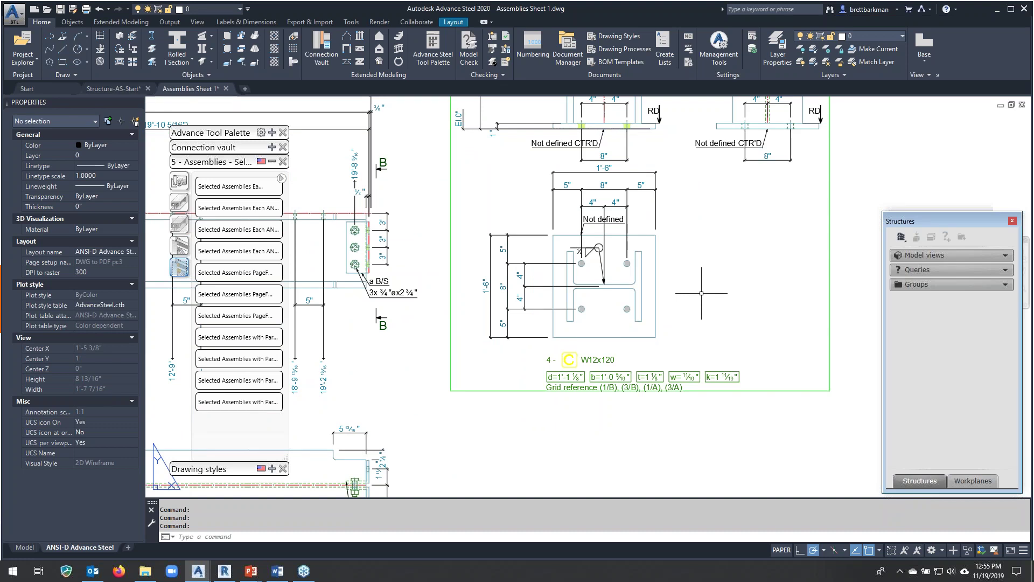
scroll(618, 255, "up", 2)
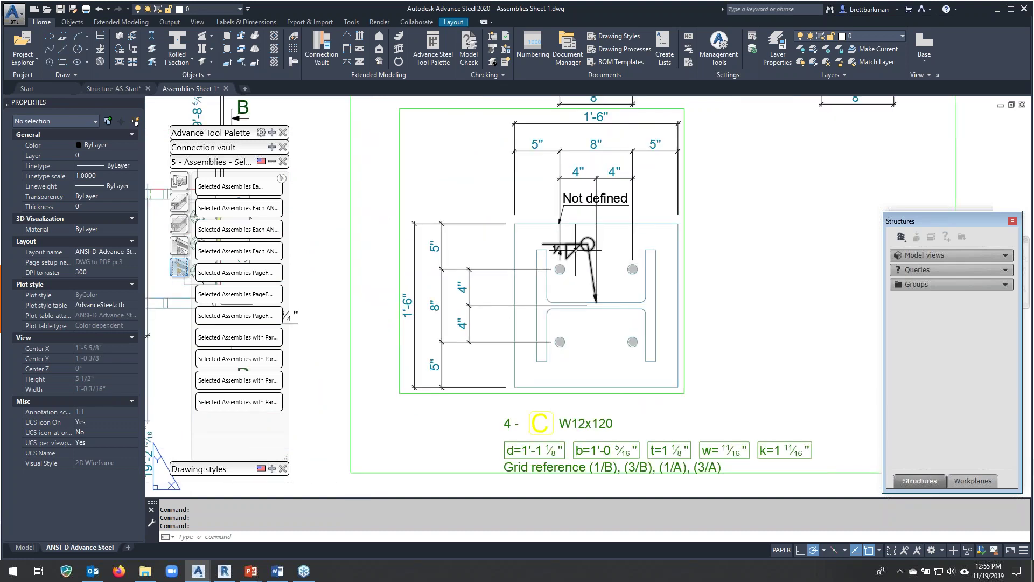
left_click(595, 246)
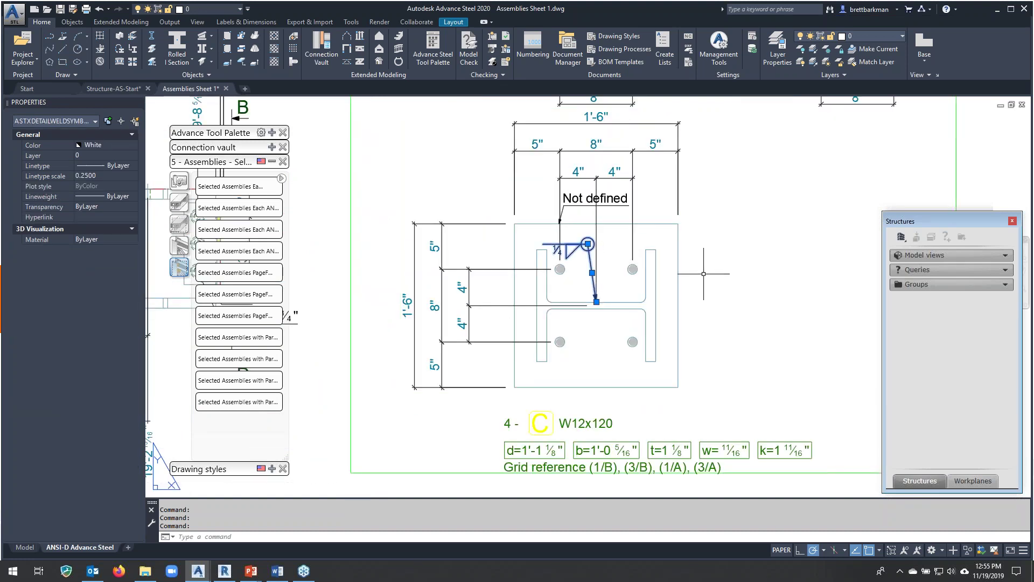
scroll(684, 291, "up", 2)
scroll(540, 239, "down", 2)
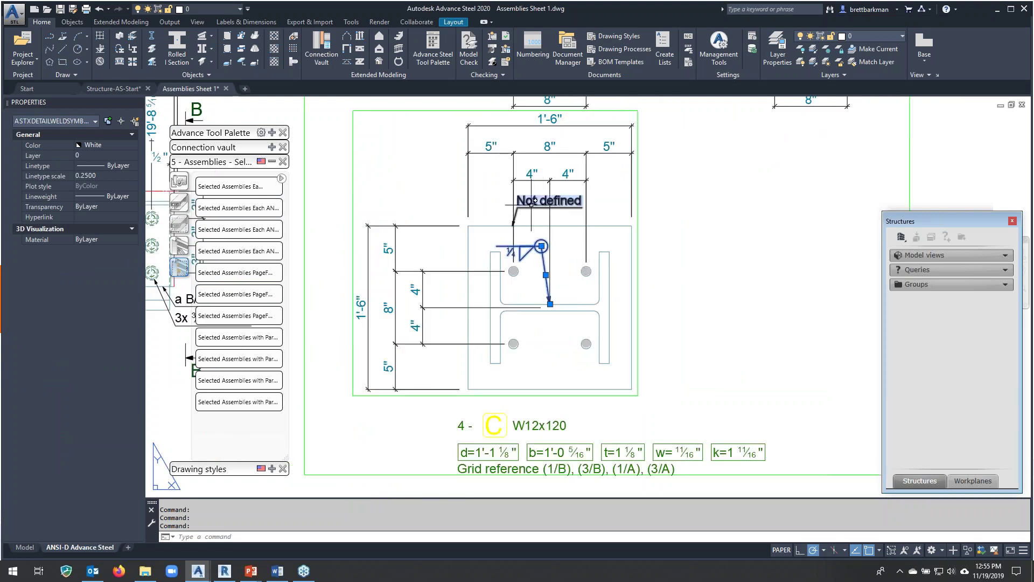
left_click(541, 246)
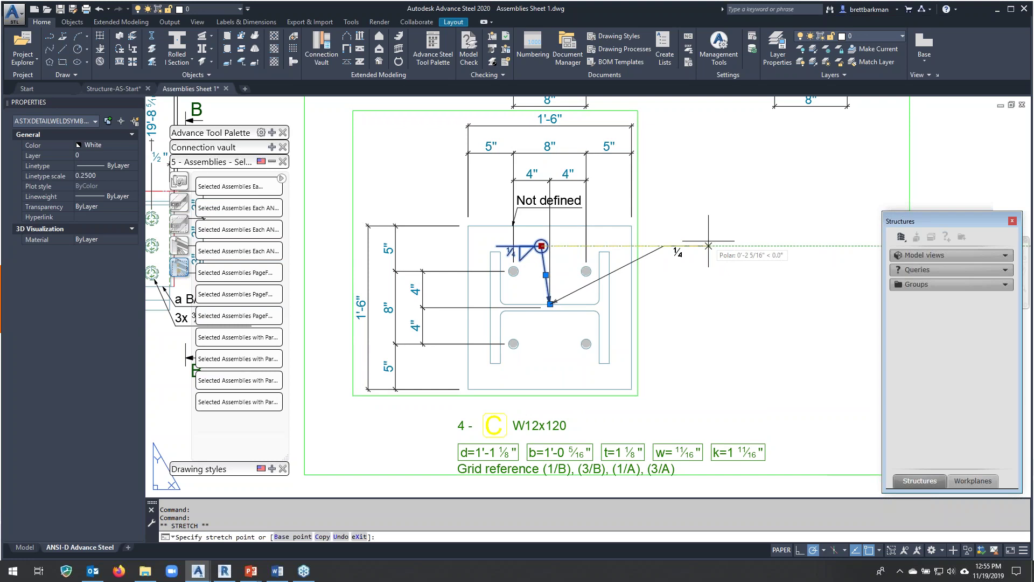
left_click(709, 244)
key("Escape")
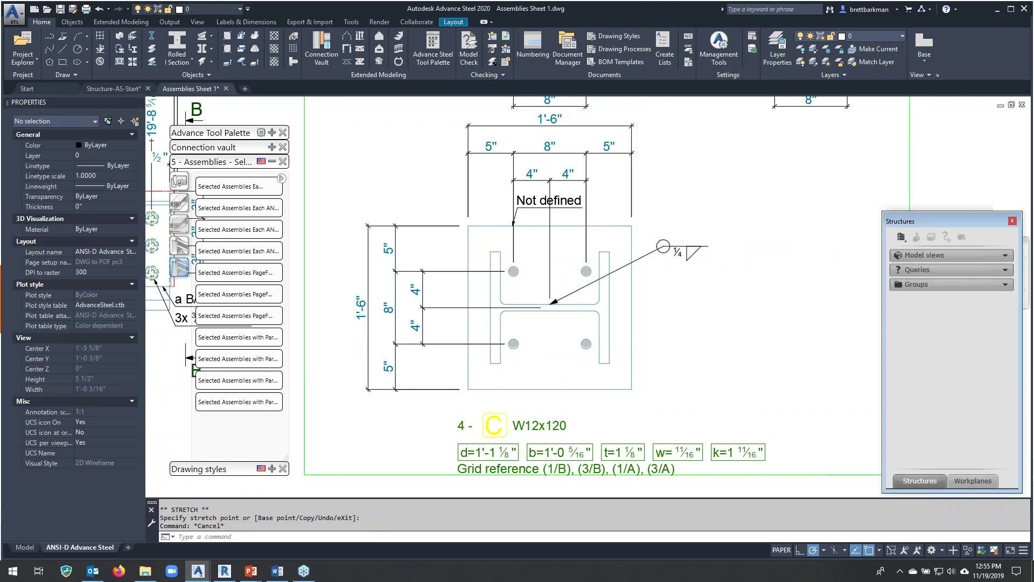
scroll(717, 334, "down", 6)
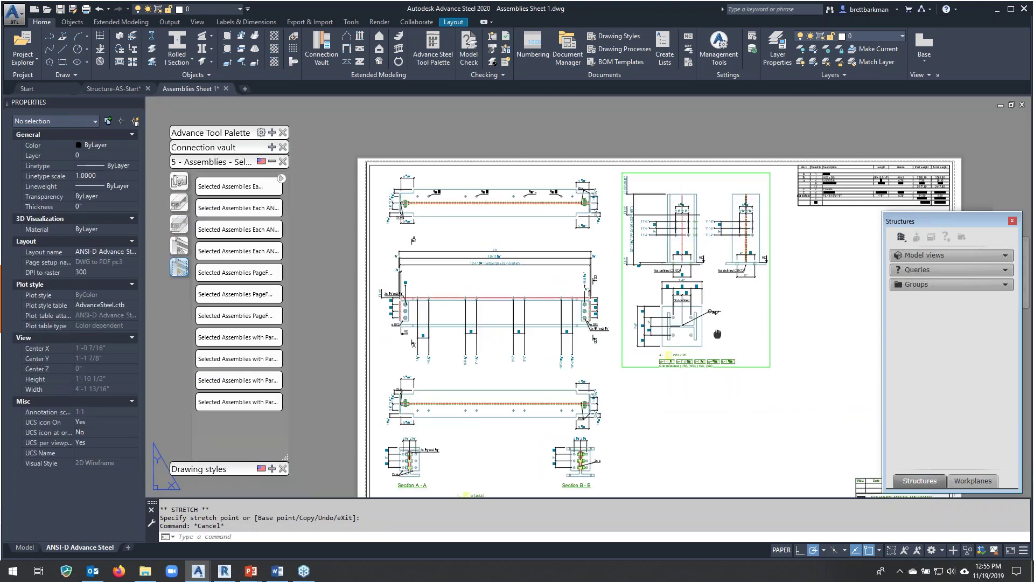
Close the Assemblies Sheet 1 drawing without saving and return to the structure model.
middle_click_drag(718, 334, 667, 277)
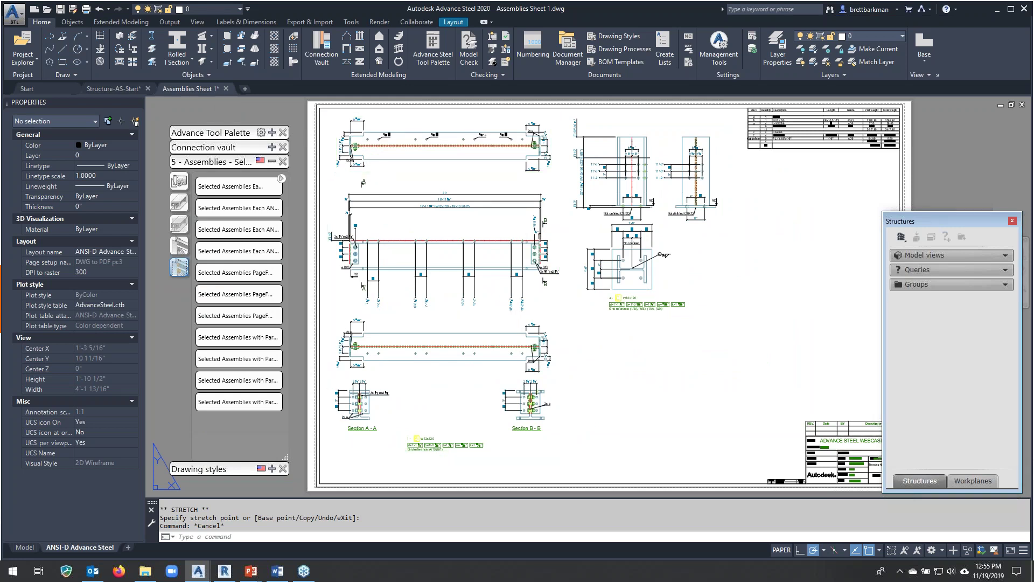
key("ctrl+F4")
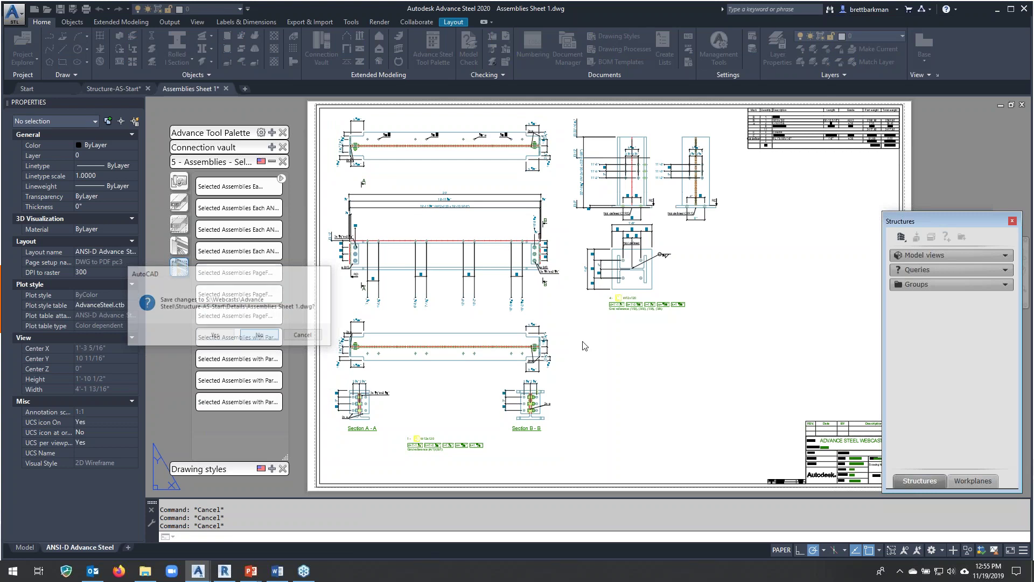
key("n")
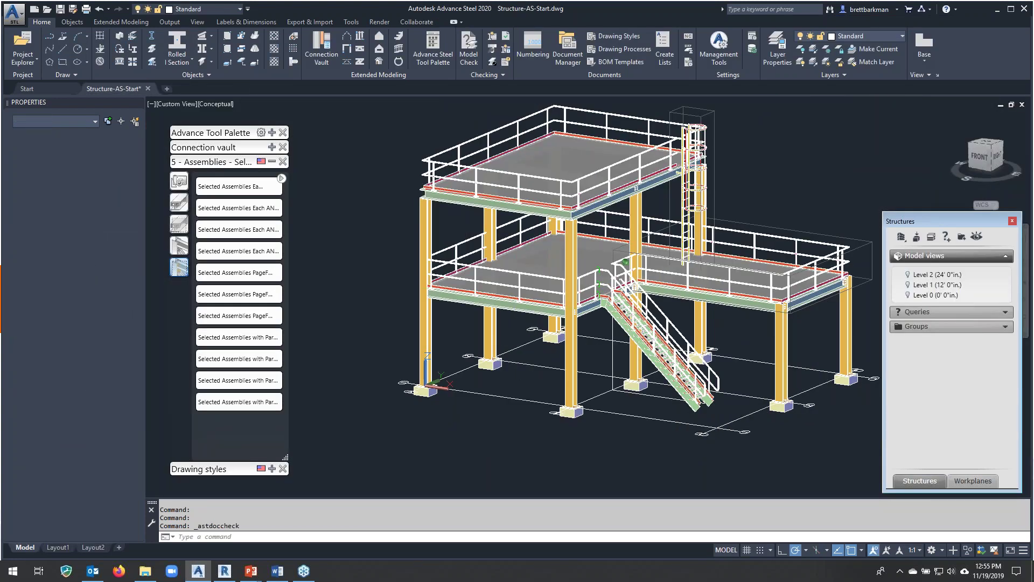
Show the GA plan and elevation drawing styles instead of the assembly processes, and set the structure model to a top view.
left_click(272, 162)
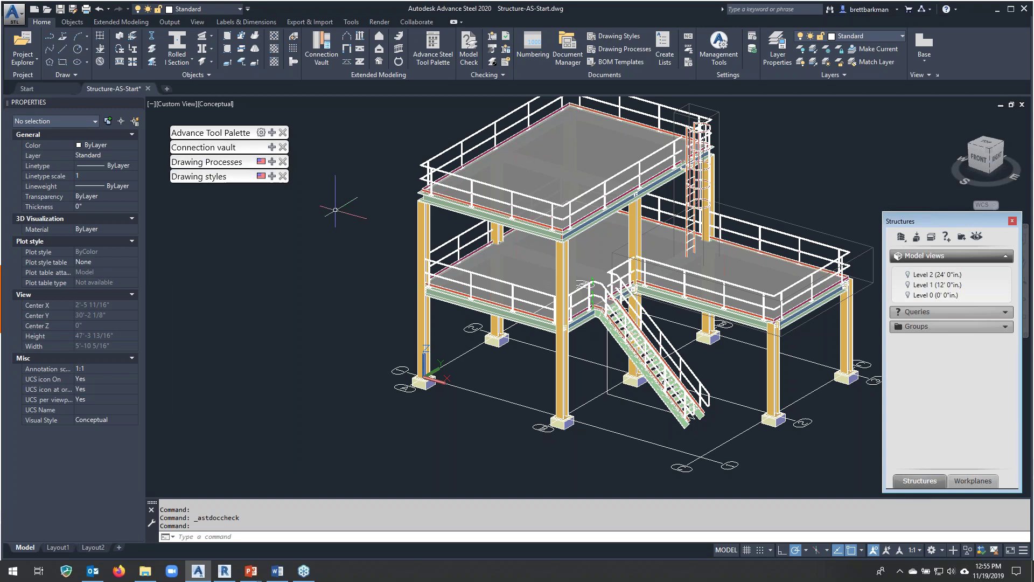
left_click(272, 177)
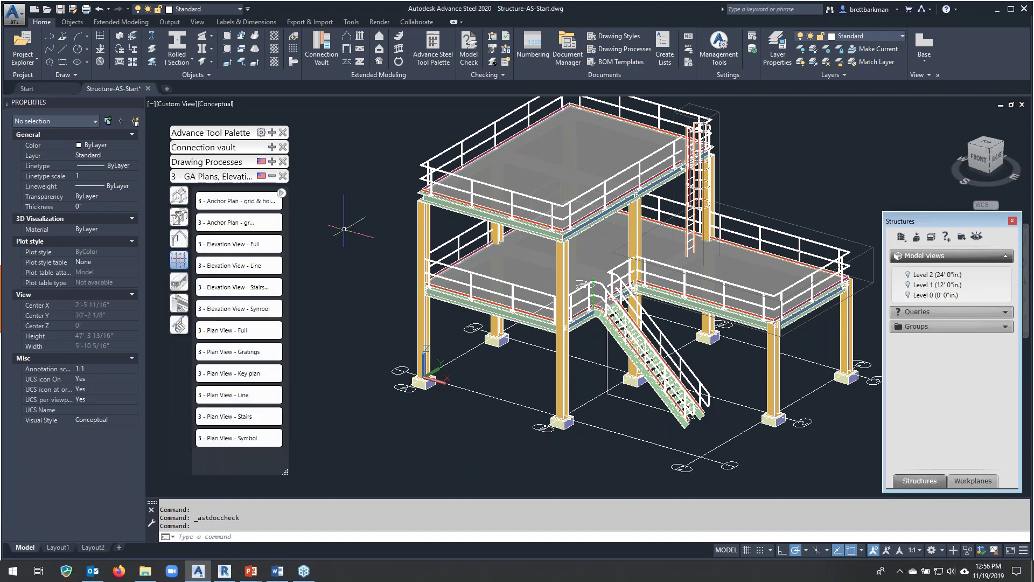
scroll(344, 229, "down", 2)
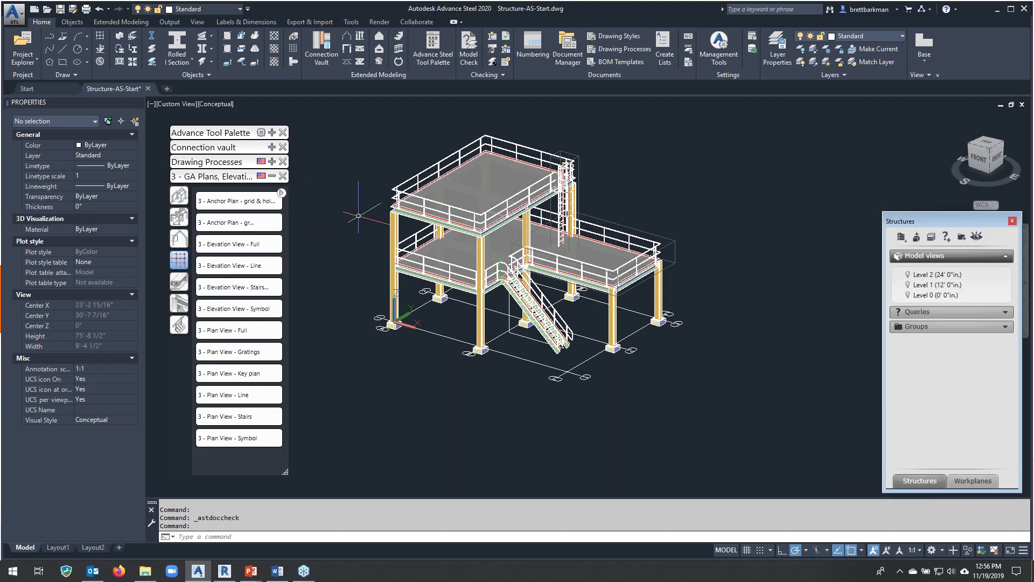
scroll(396, 323, "up", 2)
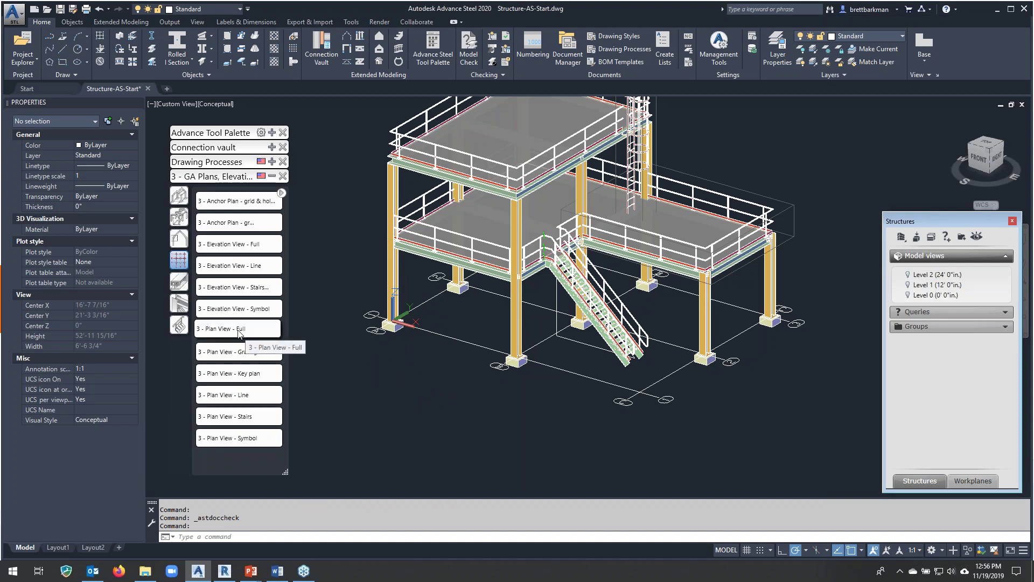
middle_click(313, 345)
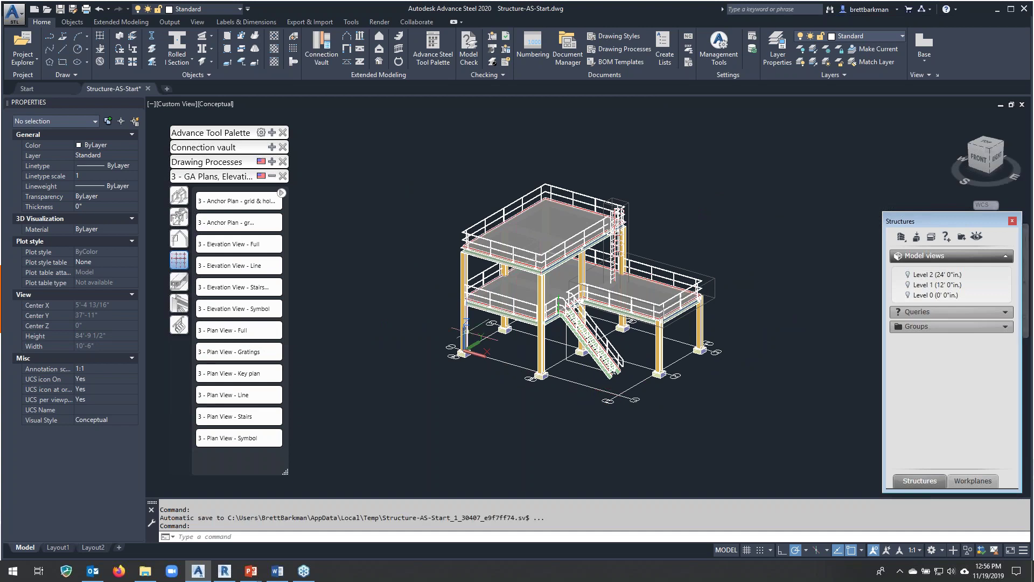
left_click(985, 145)
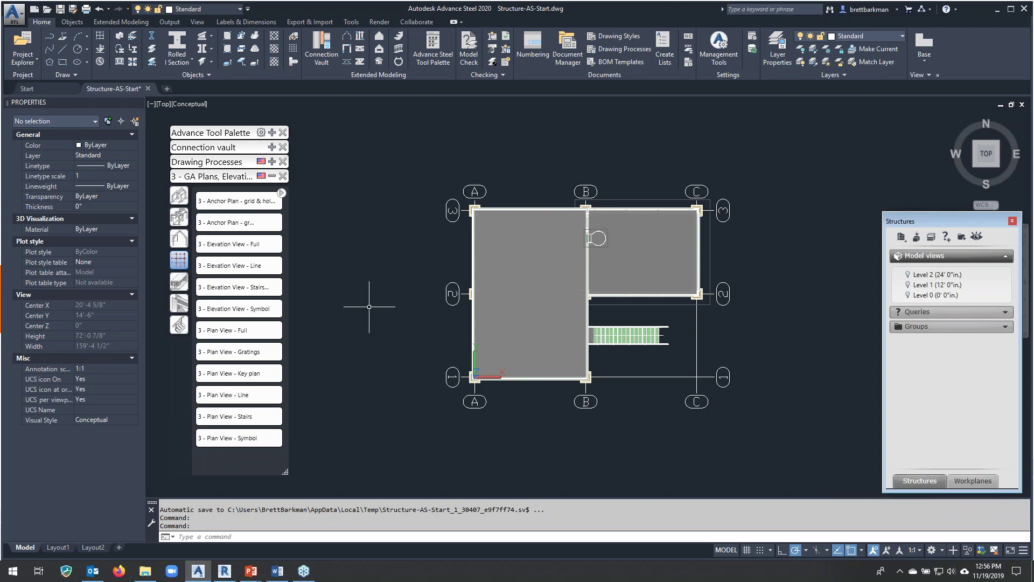
Start a Plan View - Full drawing with modified settings and set its drawing number to LEVEL 0 PLAN.
left_click(238, 331)
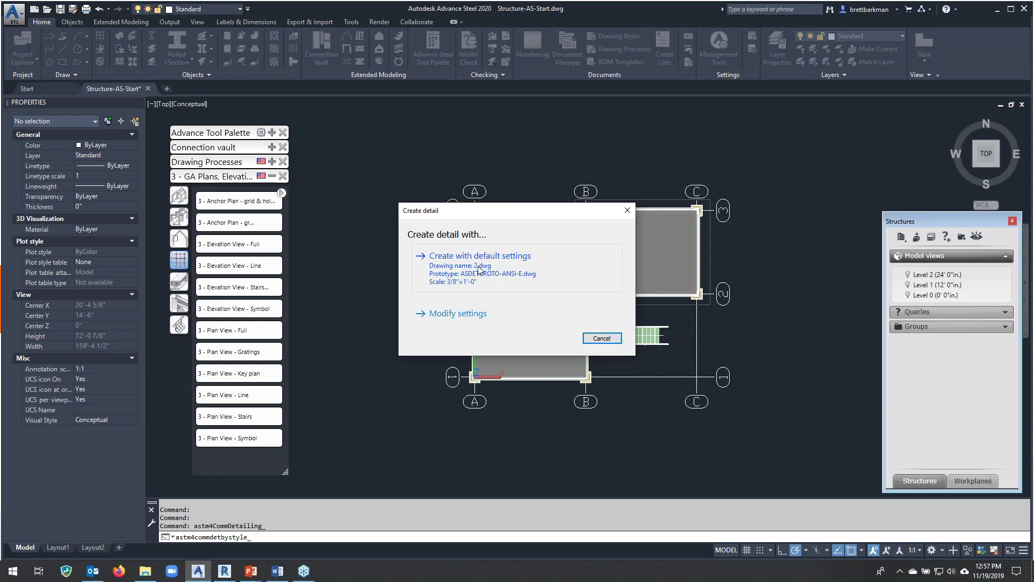
left_click(450, 315)
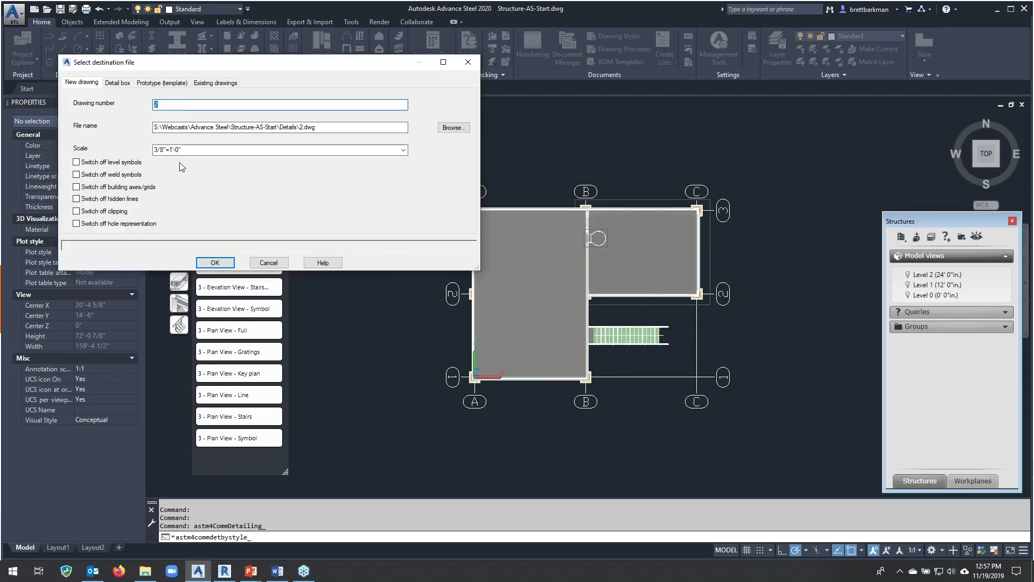
type("LEVEL 0")
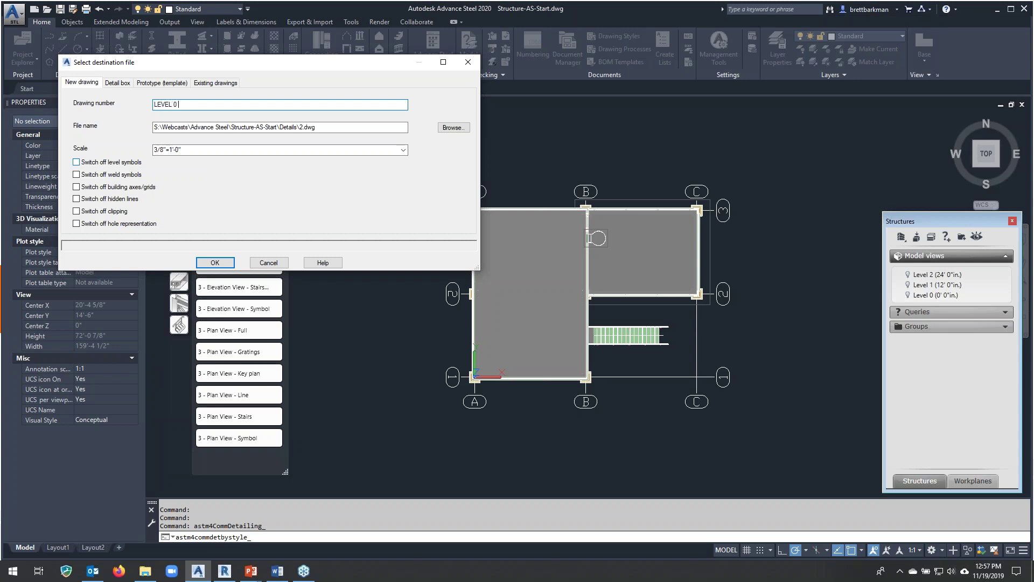
type(" PLAN")
left_click(155, 127)
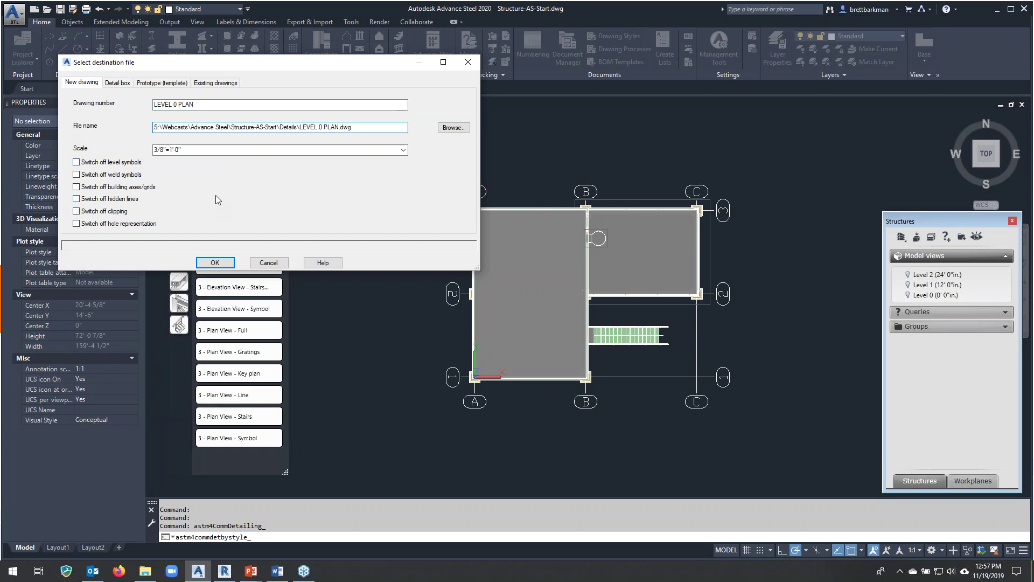
left_click(179, 150)
Use the shared ASDETPROTO-ANSI-D.dwg prototype and create the plan with a detail window around the whole structure and its grid labels.
left_click(160, 84)
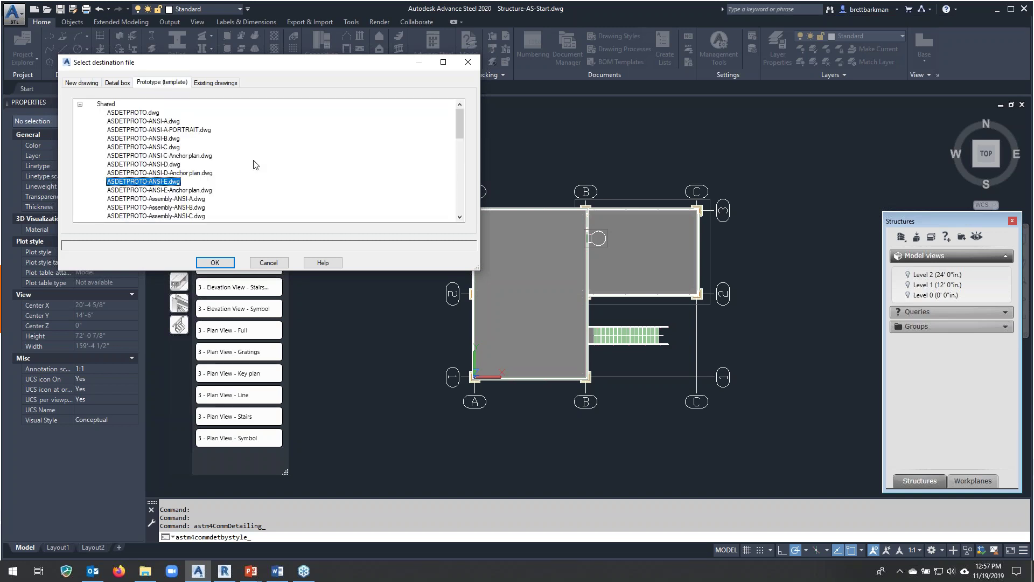
left_click(167, 164)
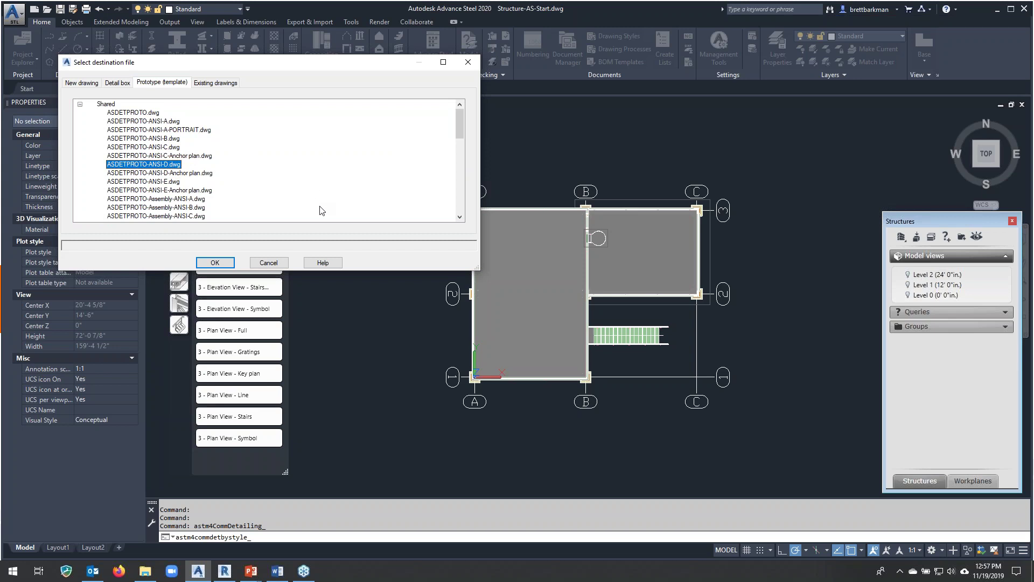
left_click(215, 262)
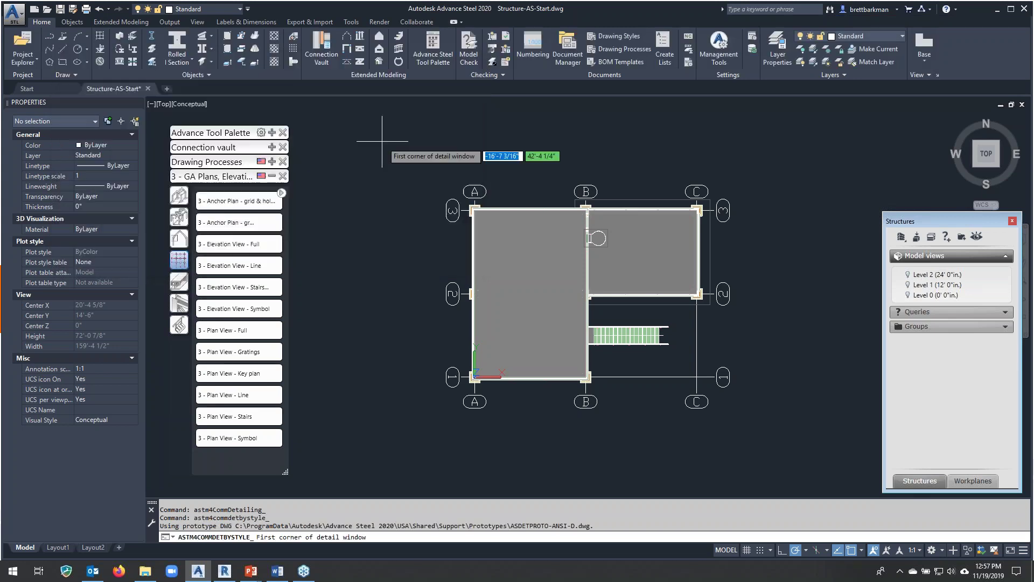
left_click(382, 143)
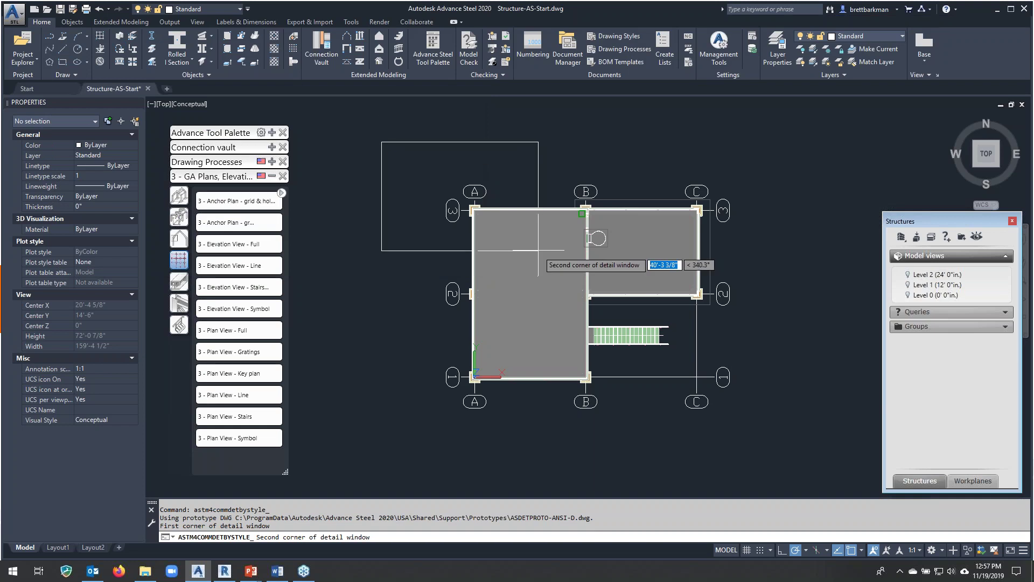
left_click(796, 454)
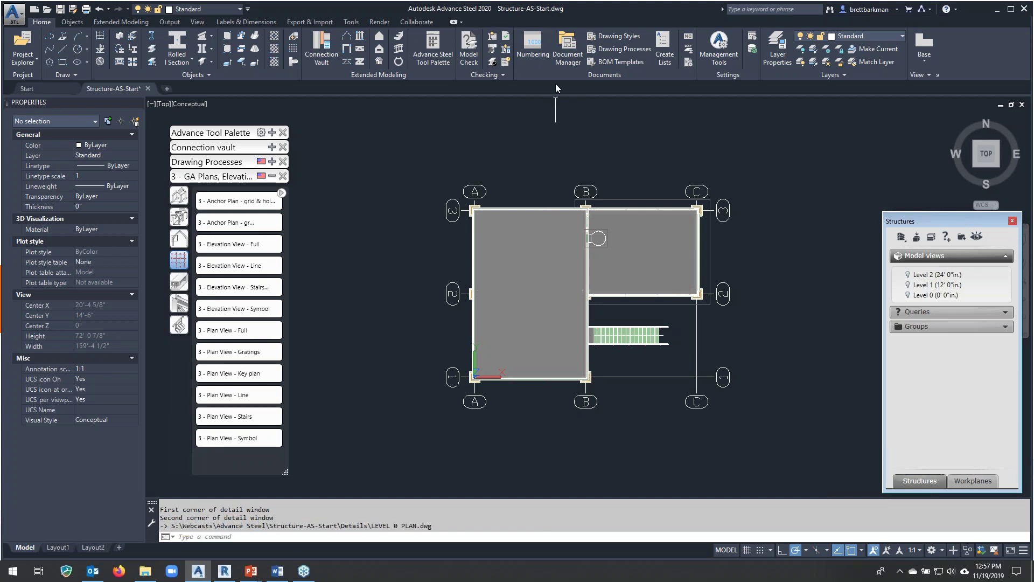
Open LEVEL 0 PLAN.dwg from the project documents to review it, and close it without saving.
left_click(570, 48)
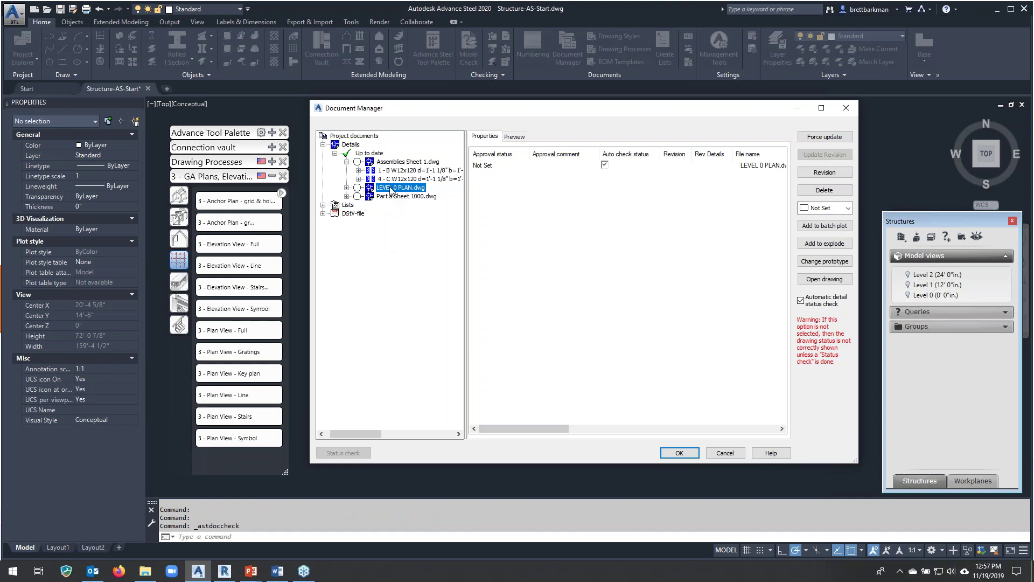
left_click(679, 452)
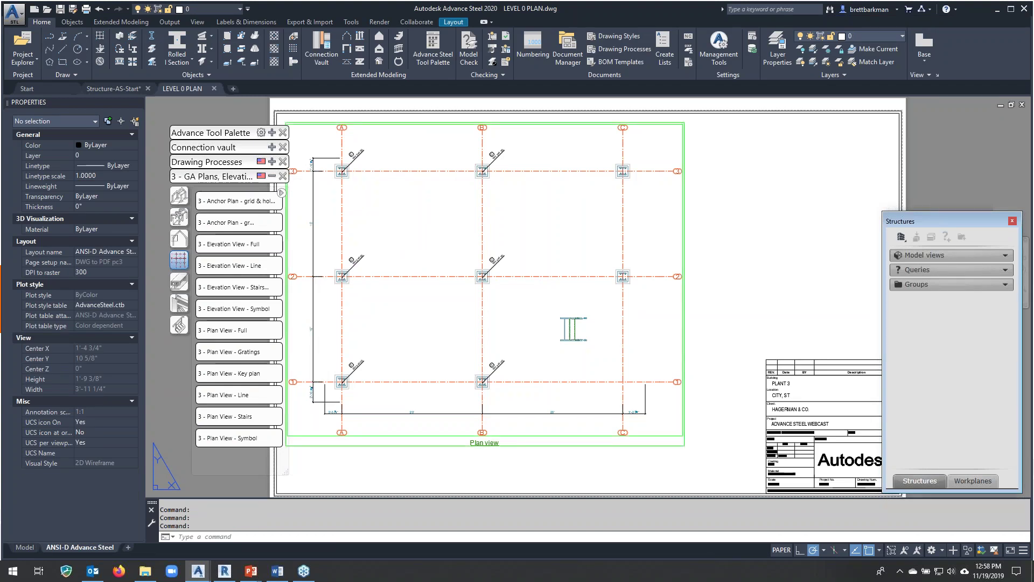
left_click(214, 88)
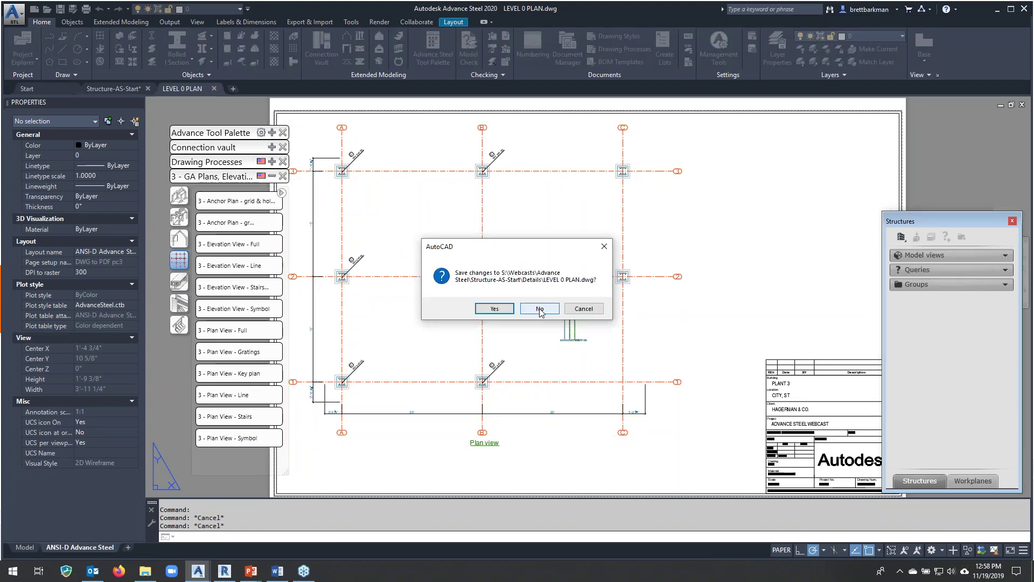
left_click(539, 307)
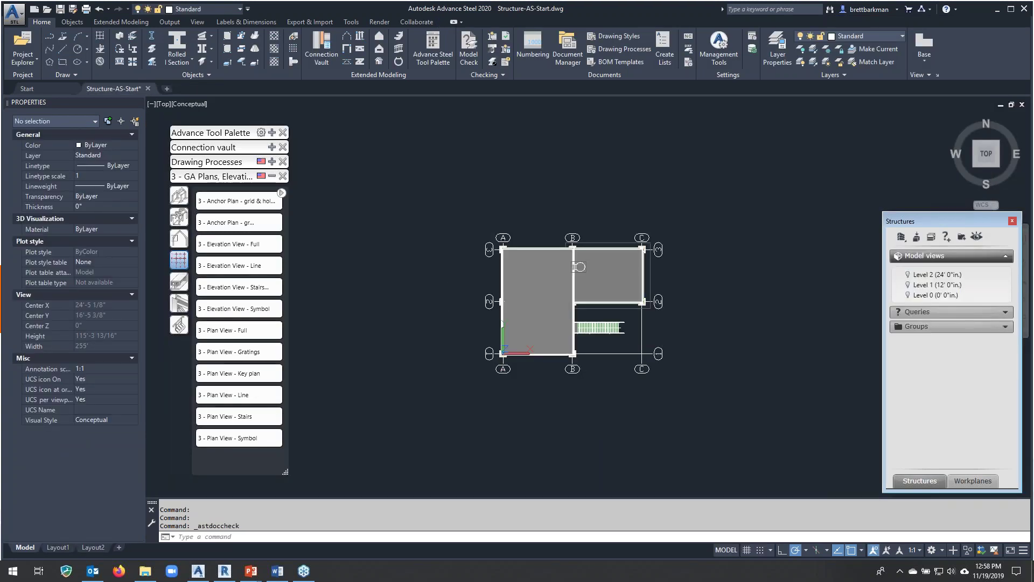
Select all the isolated concrete footings under the columns and set their length and width to 18 inches.
middle_click_drag(640, 408, 458, 376, "shift")
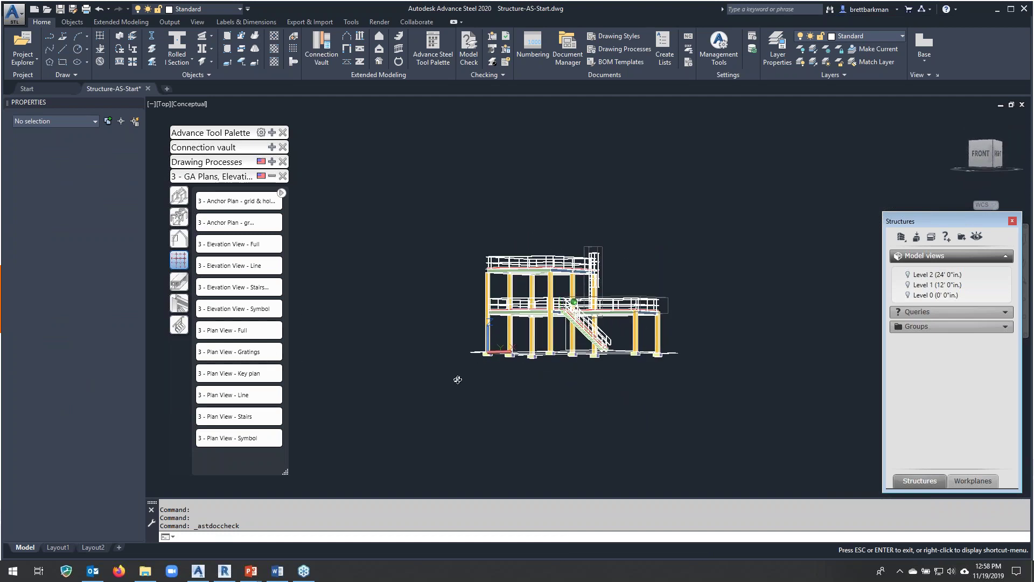
left_click(463, 380)
middle_click_drag(625, 252, 393, 337, "shift")
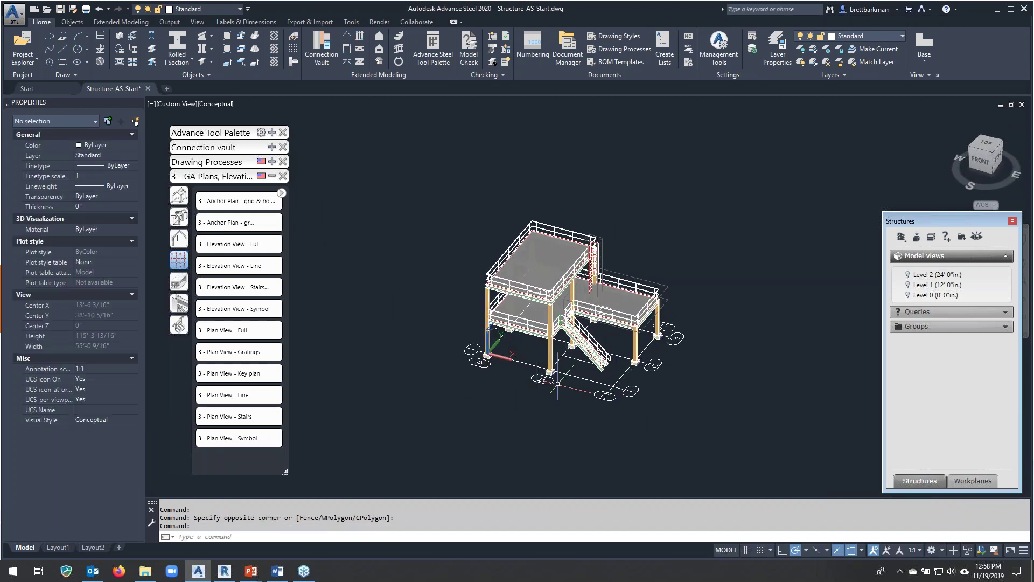
scroll(558, 386, "up", 2)
scroll(519, 371, "up", 2)
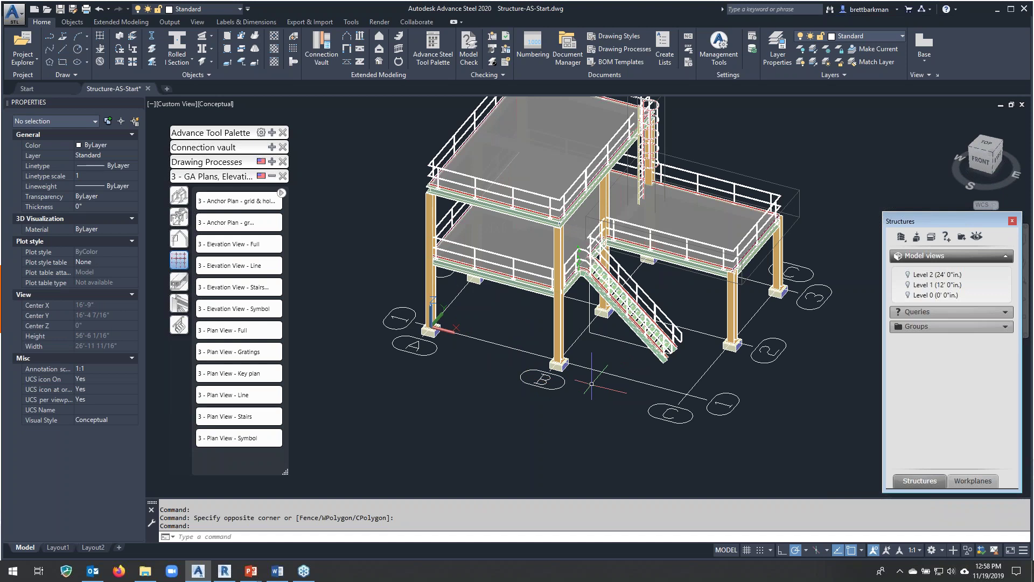
middle_click_drag(592, 383, 574, 390, "shift")
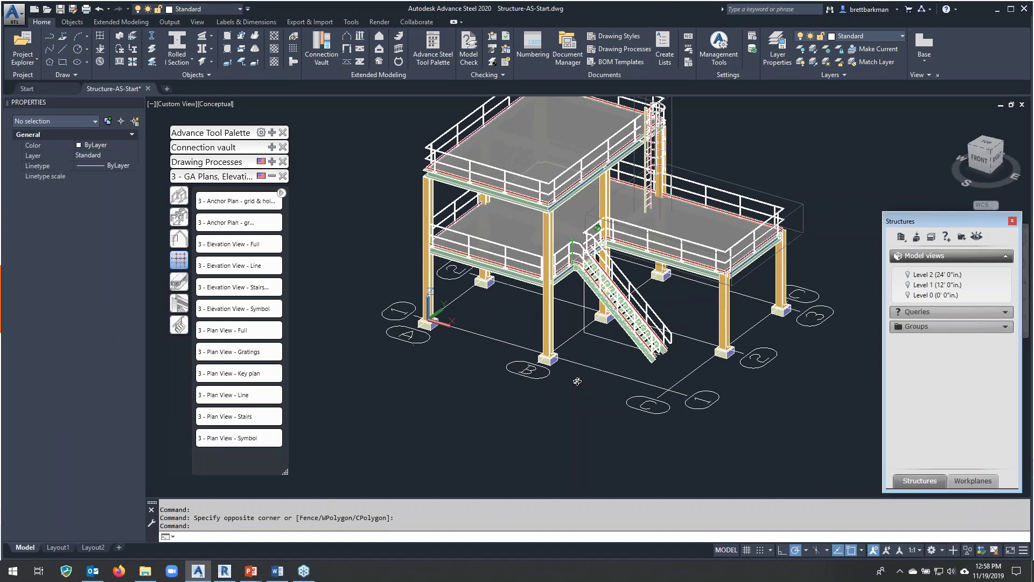
middle_click_drag(472, 386, 454, 410)
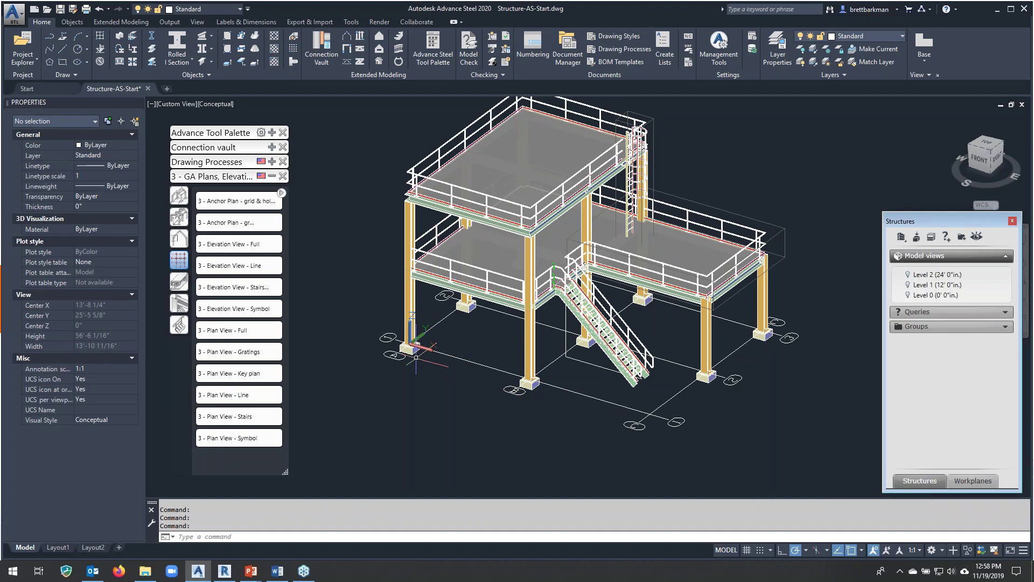
scroll(465, 389, "up", 4)
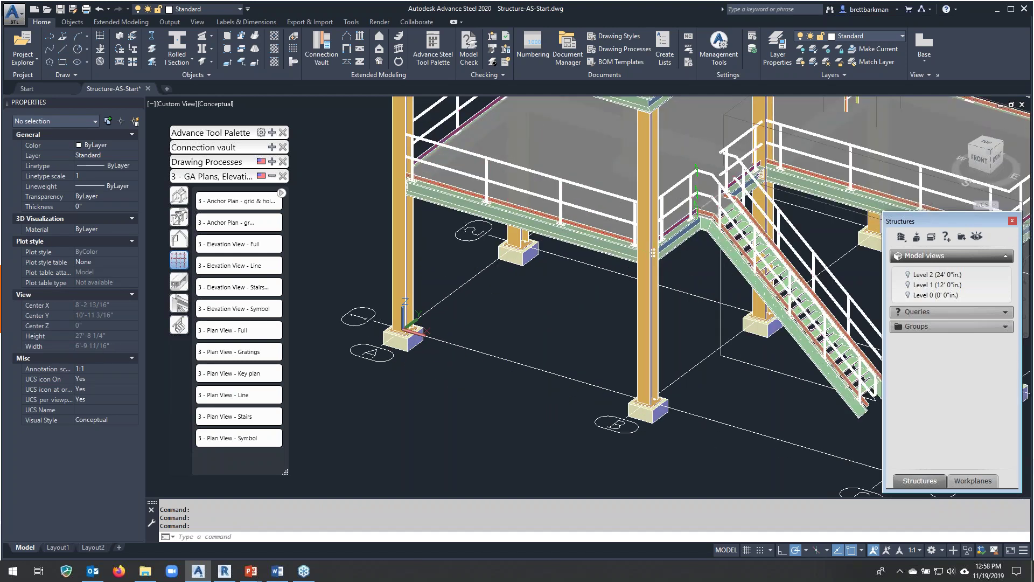
middle_click_drag(405, 339, 373, 328)
left_click(373, 328)
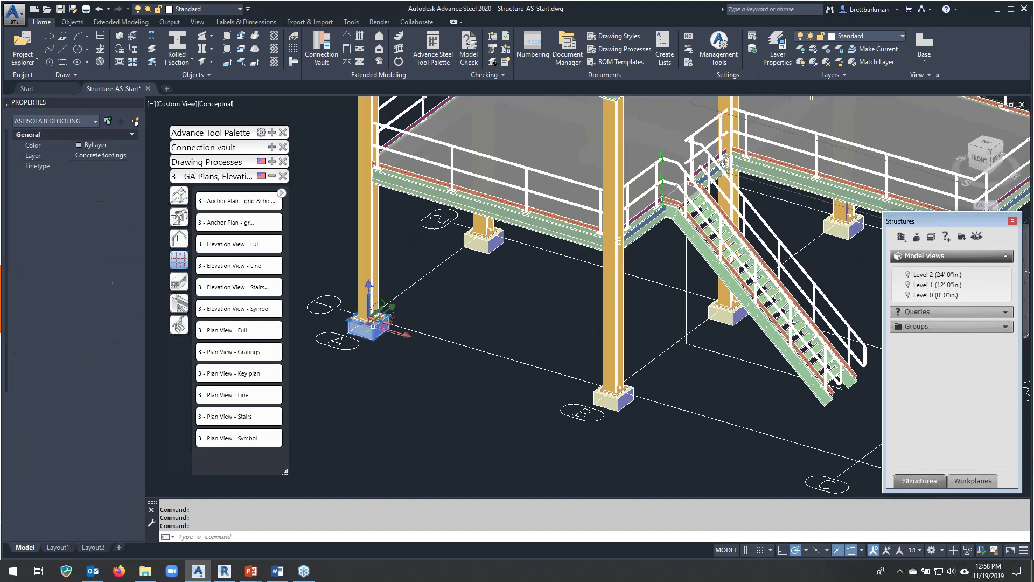
right_click(424, 369)
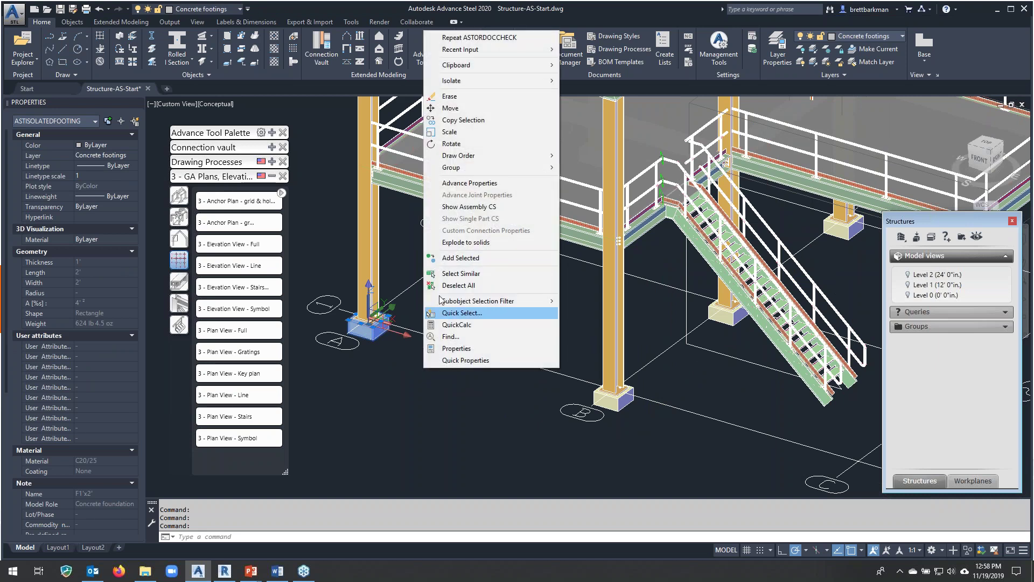
left_click(432, 274)
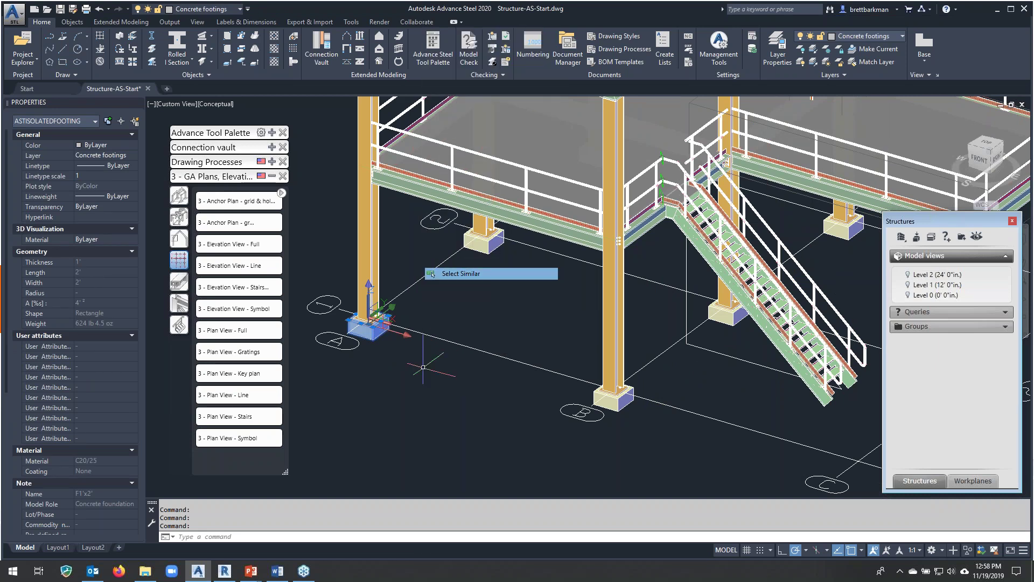
right_click(432, 274)
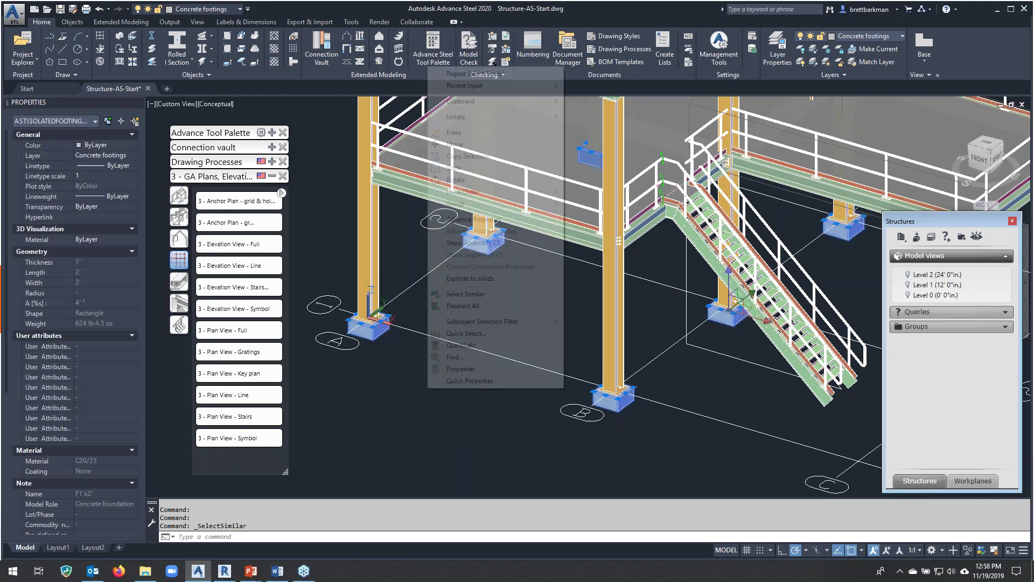
left_click(466, 220)
type("18")
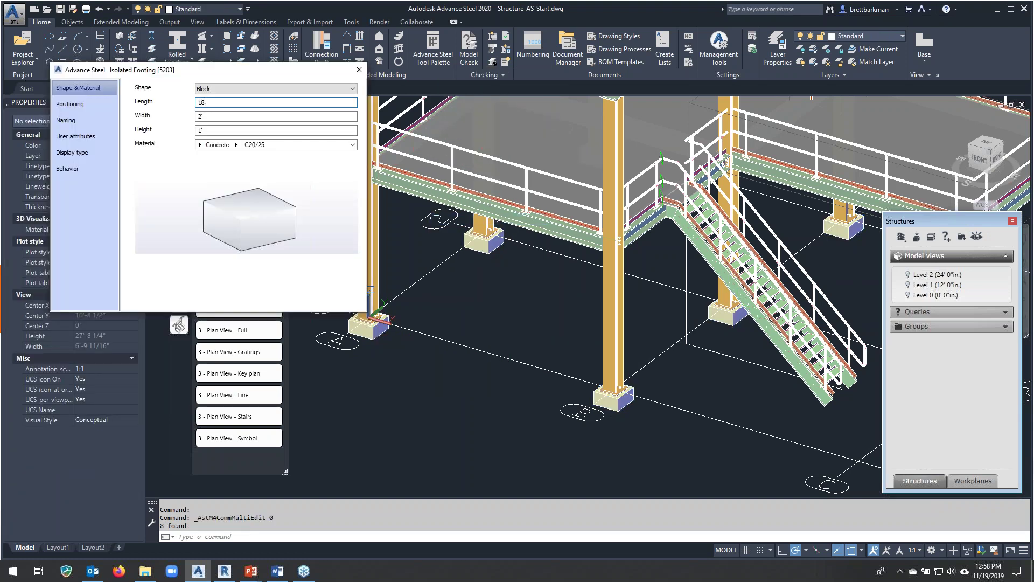
key("Tab")
type("18")
key("Tab")
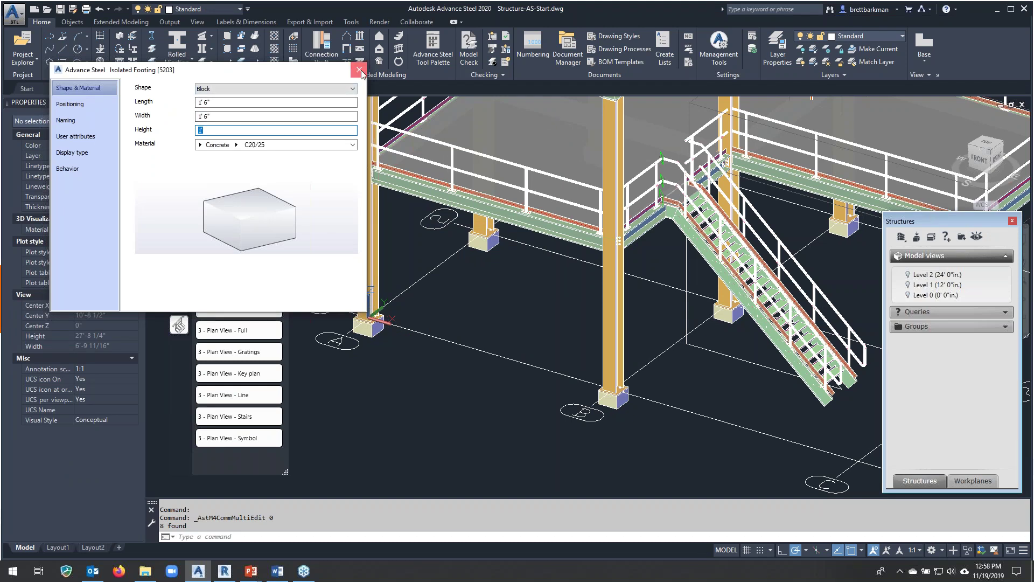
left_click(359, 70)
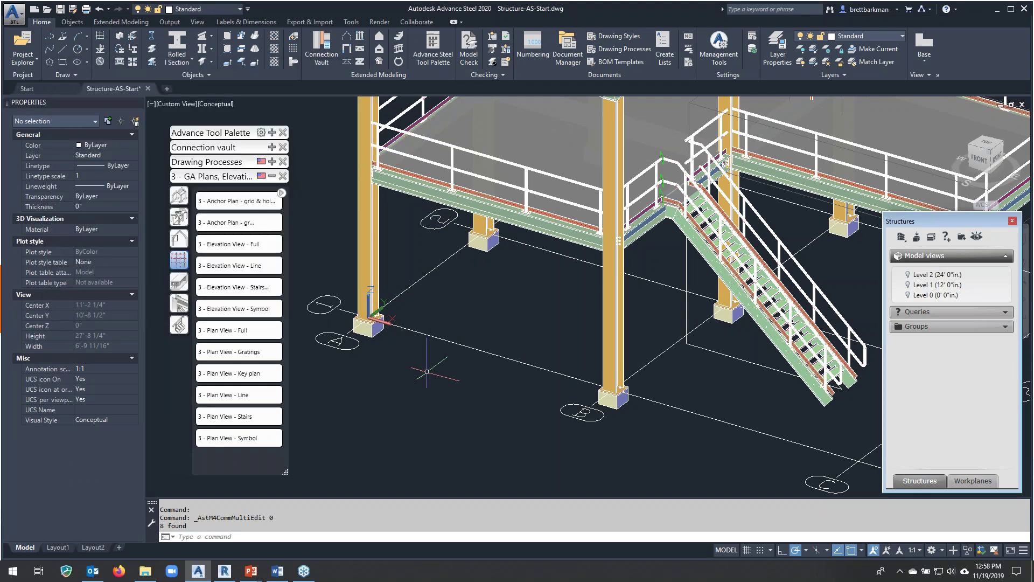
Update the revision of LEVEL 0 PLAN.dwg with mark A, the author's initials and the description FTGS WERE 24", NOW 18".
left_click(567, 48)
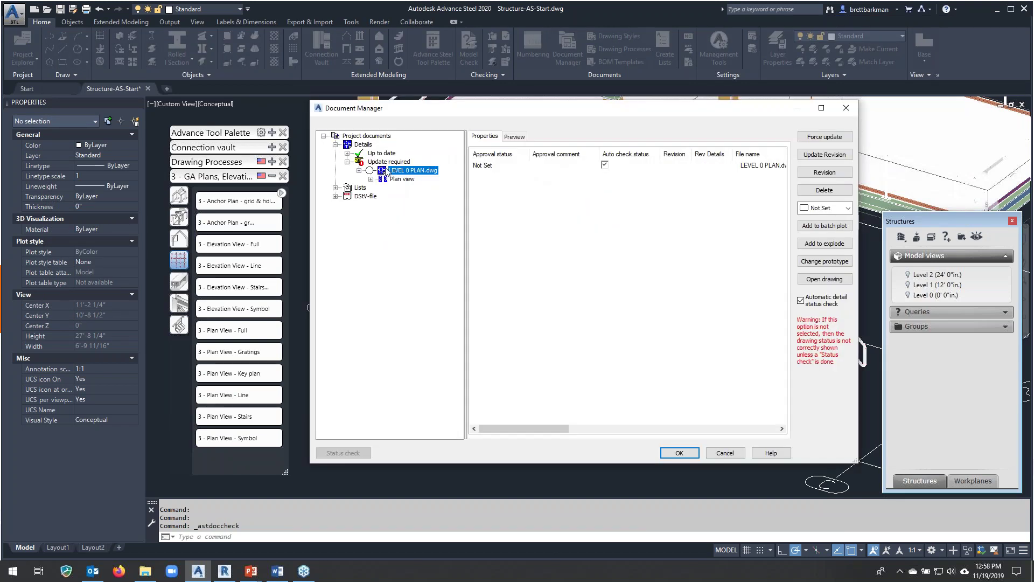
left_click(379, 161)
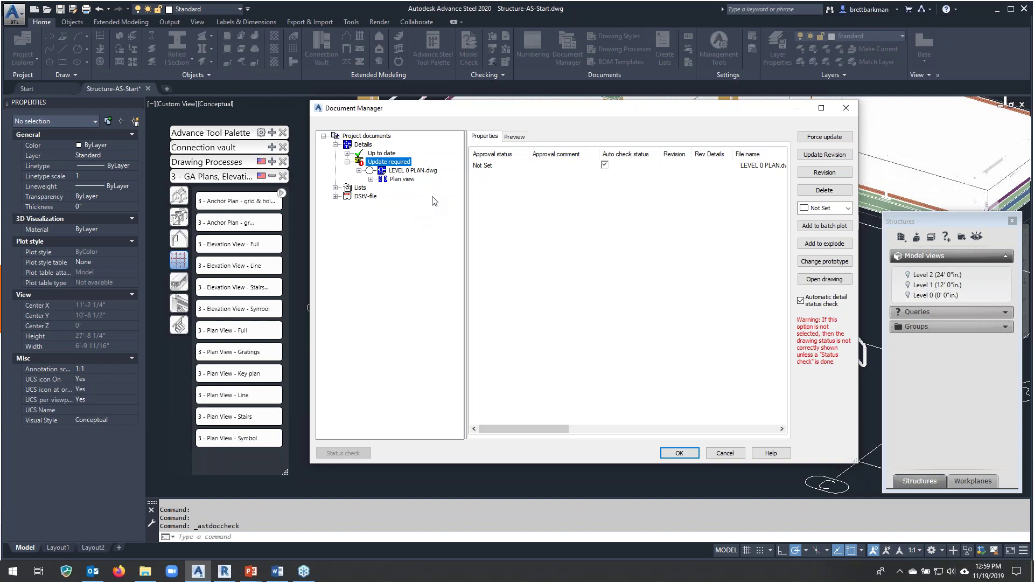
left_click(407, 171)
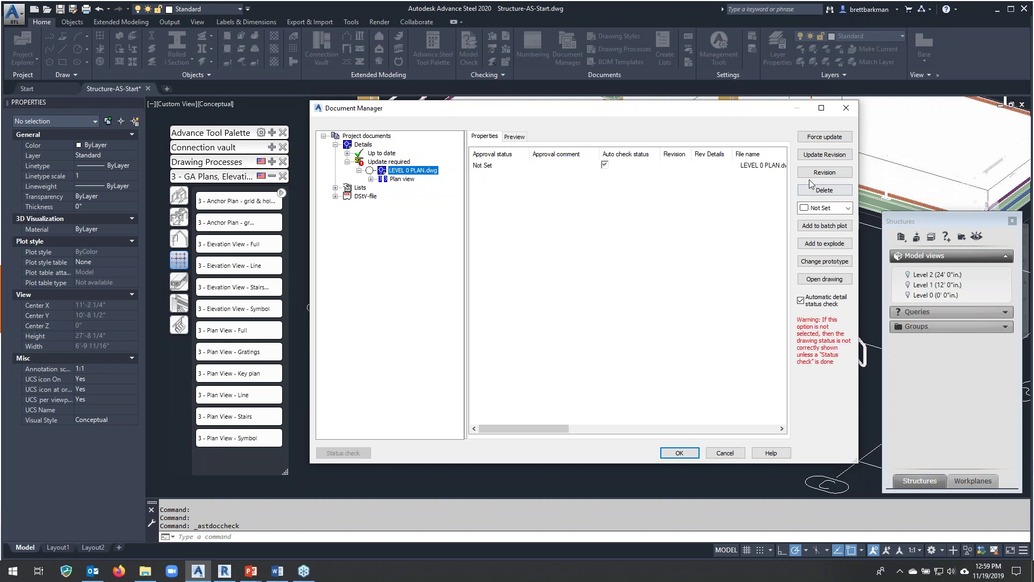
left_click(824, 155)
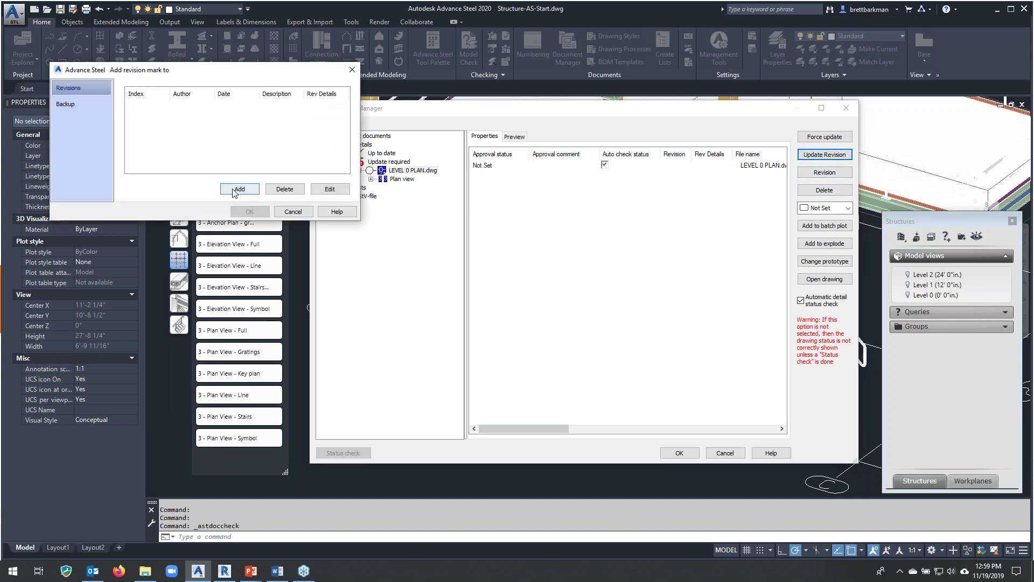
left_click(239, 189)
left_click(256, 115)
type("BB")
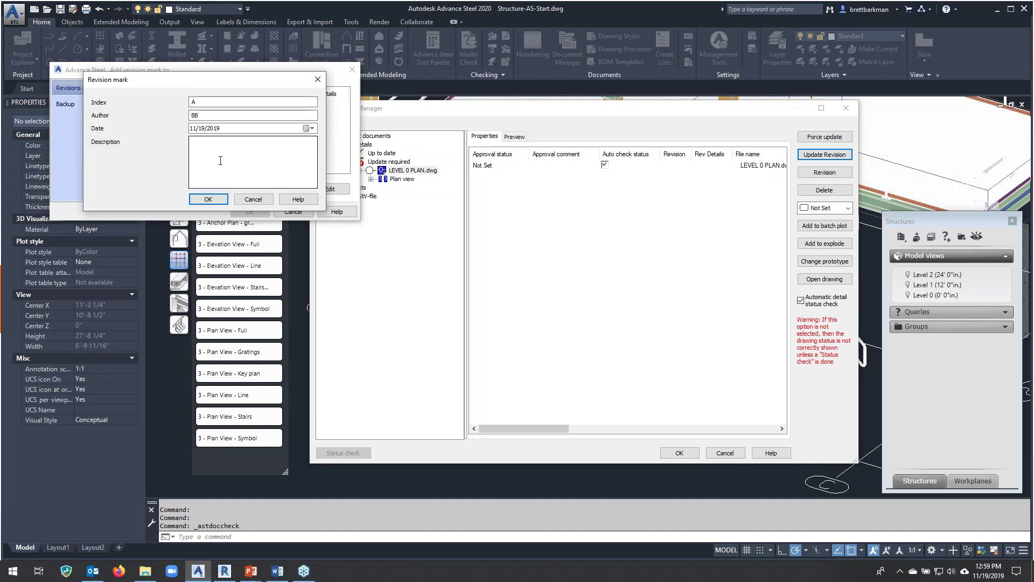
left_click(224, 161)
type("FTGS WERE ")
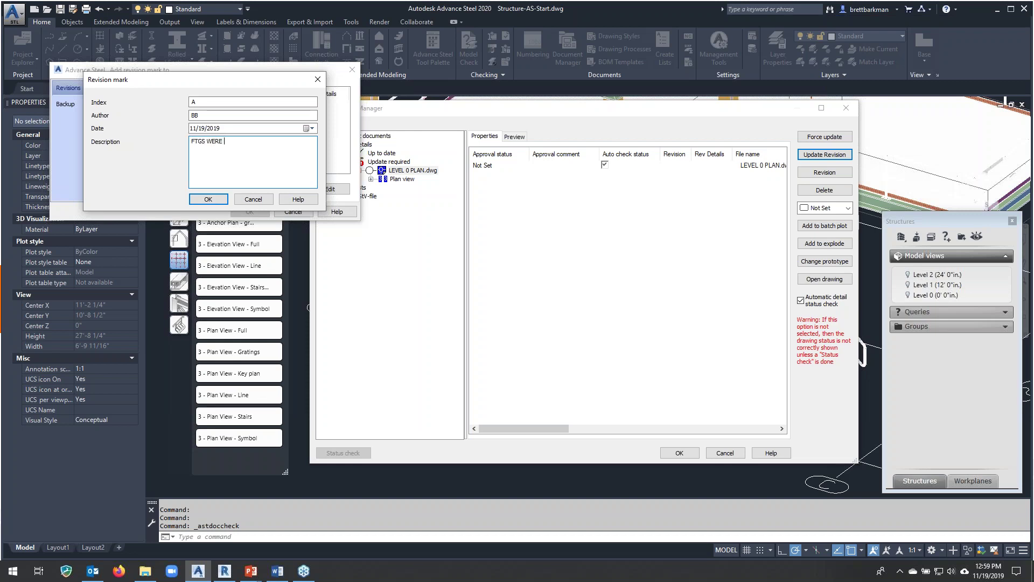
type("24\", NOW 18\"")
left_click(208, 198)
left_click(256, 213)
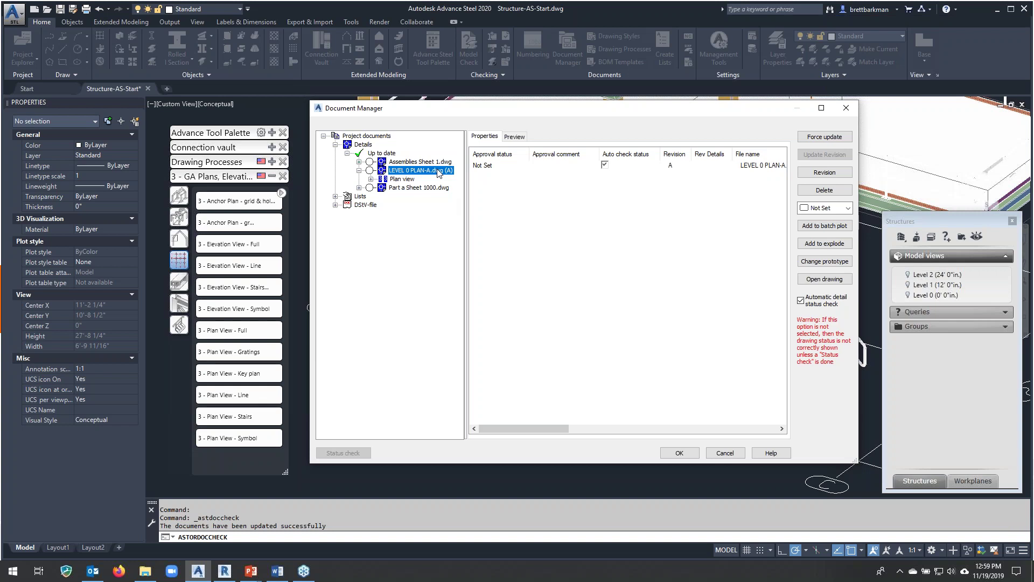
Open LEVEL 0 PLAN-A.dwg from the project documents, examine its title block revision mark and footing plan, and close it.
double_click(439, 174)
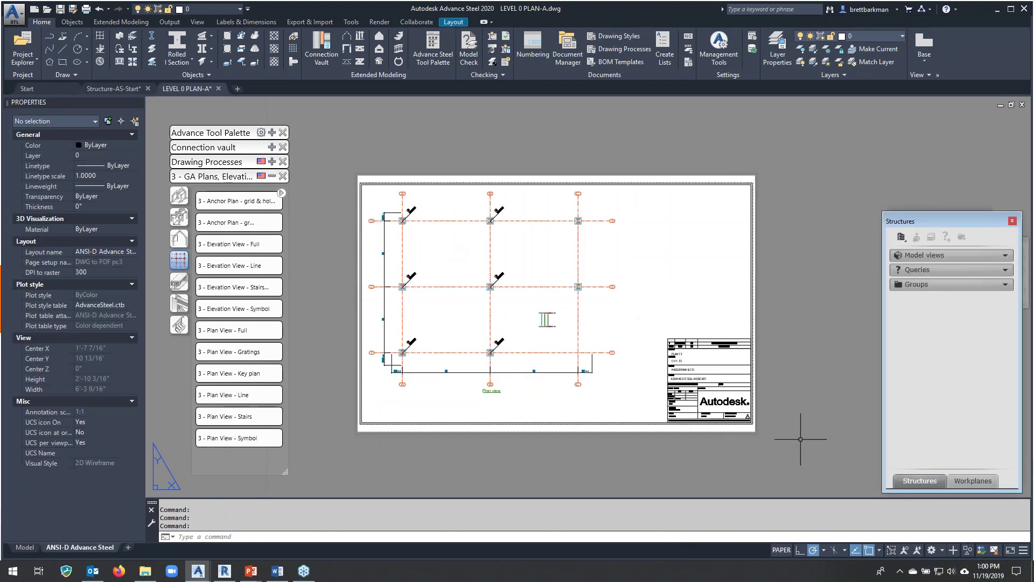
scroll(735, 417, "up", 4)
scroll(735, 418, "up", 2)
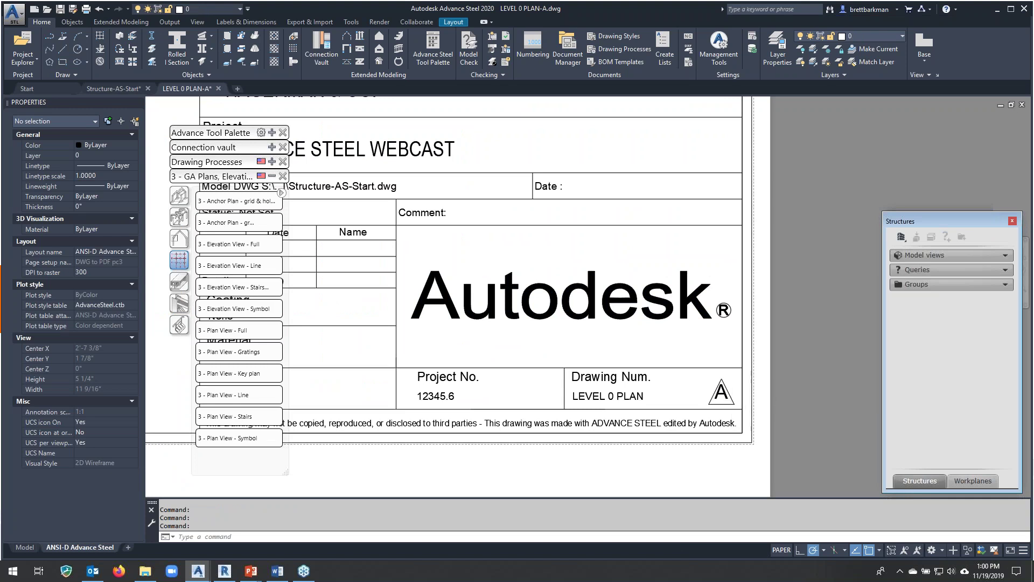
scroll(751, 404, "down", 4)
scroll(757, 421, "down", 3)
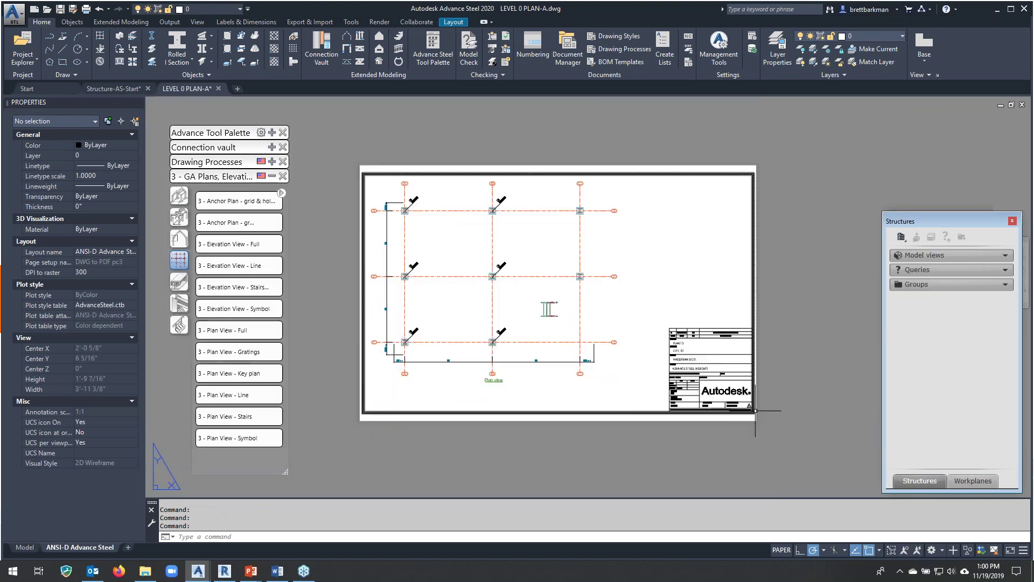
scroll(528, 313, "up", 3)
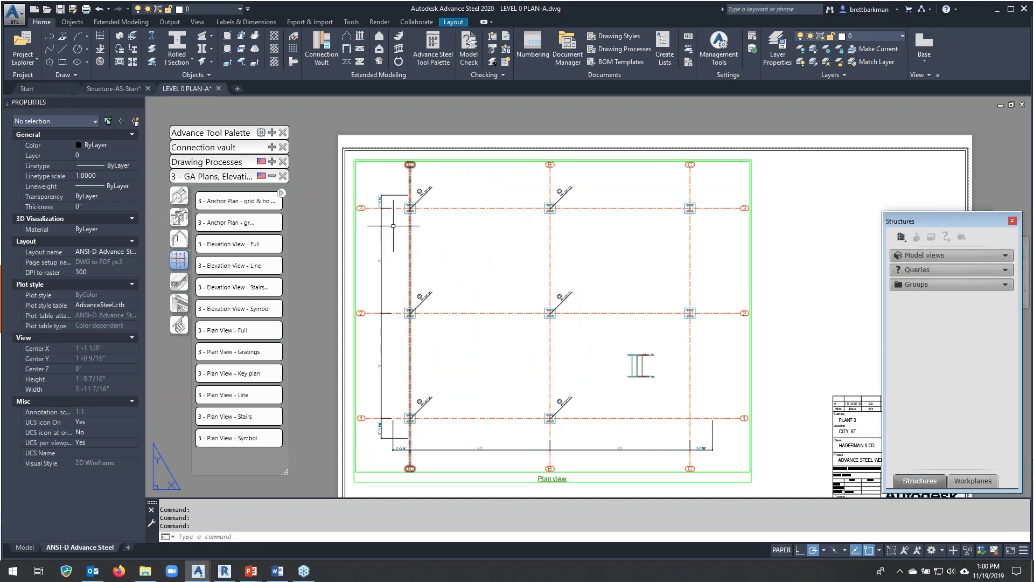
scroll(387, 198, "down", 2)
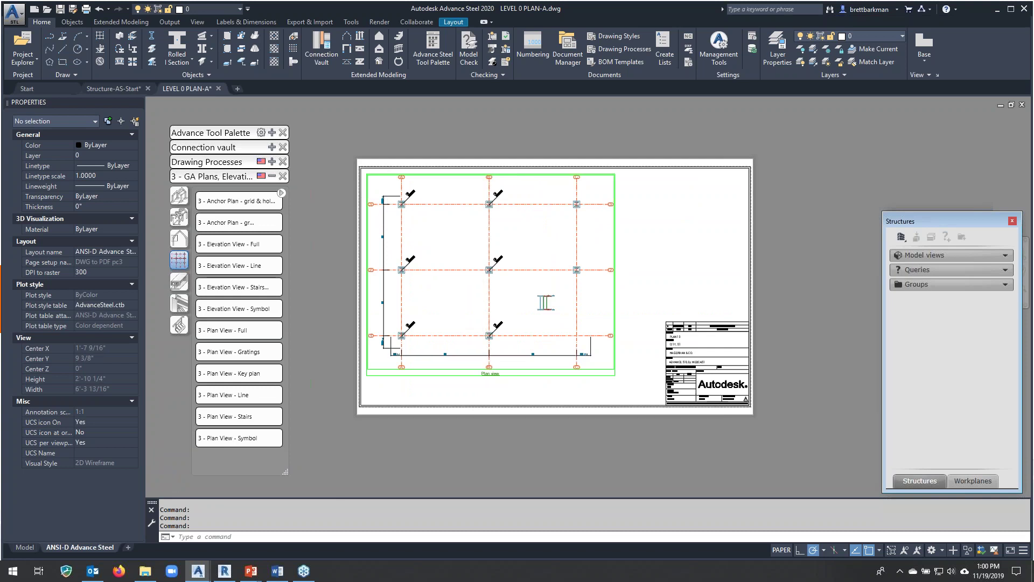
scroll(491, 237, "up", 2)
scroll(491, 237, "up", 2)
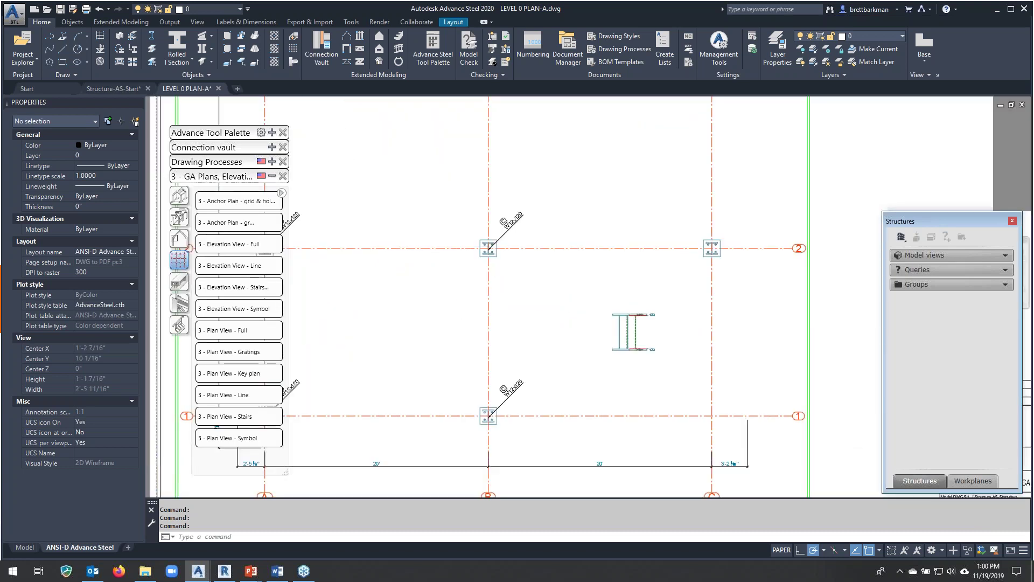
scroll(393, 165, "down", 2)
left_click(219, 88)
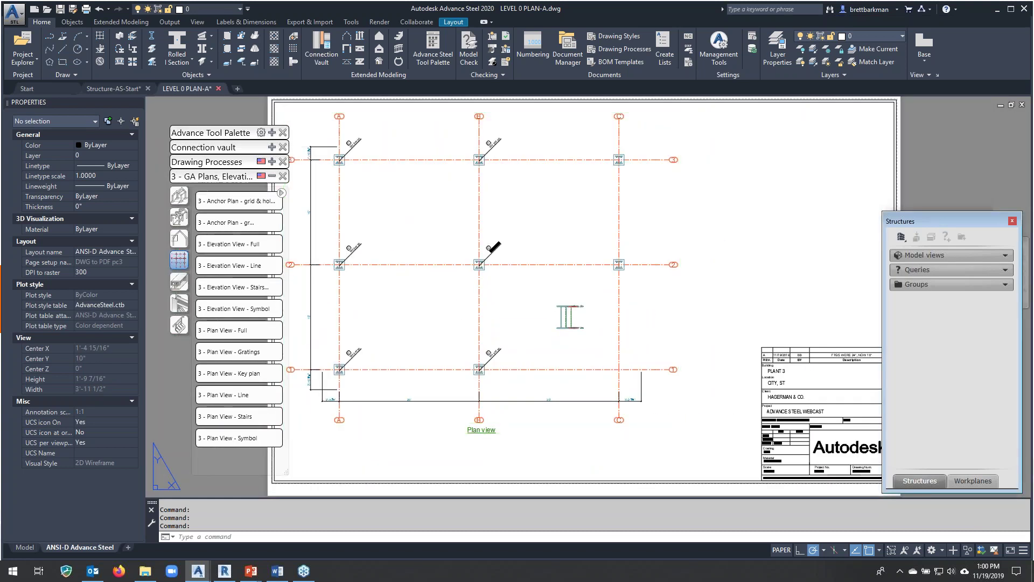
left_click(531, 308)
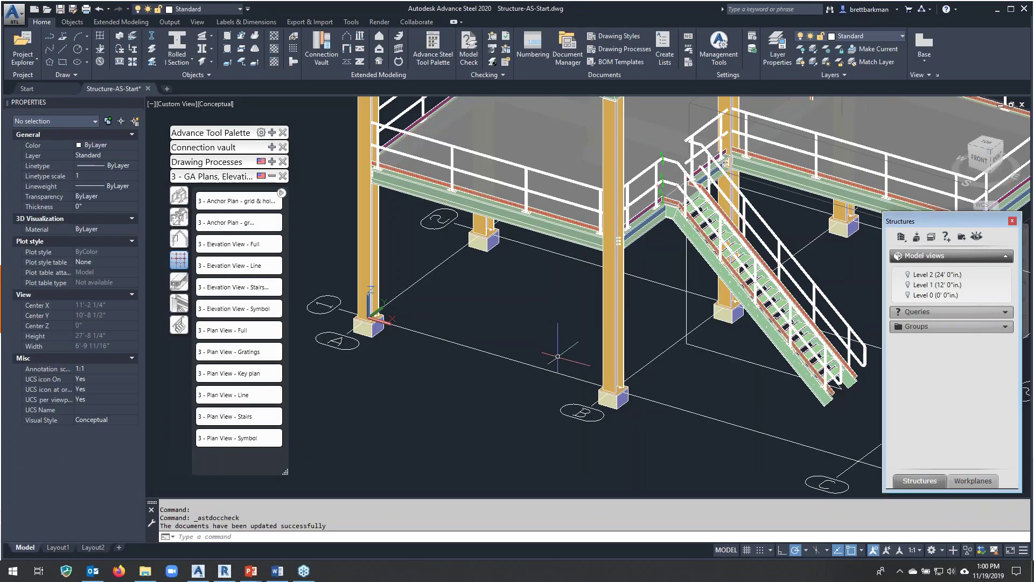
Open the joint properties of the clip angle connecting the Level 1 edge beam to the corner column.
middle_click_drag(714, 233, 689, 237, "shift")
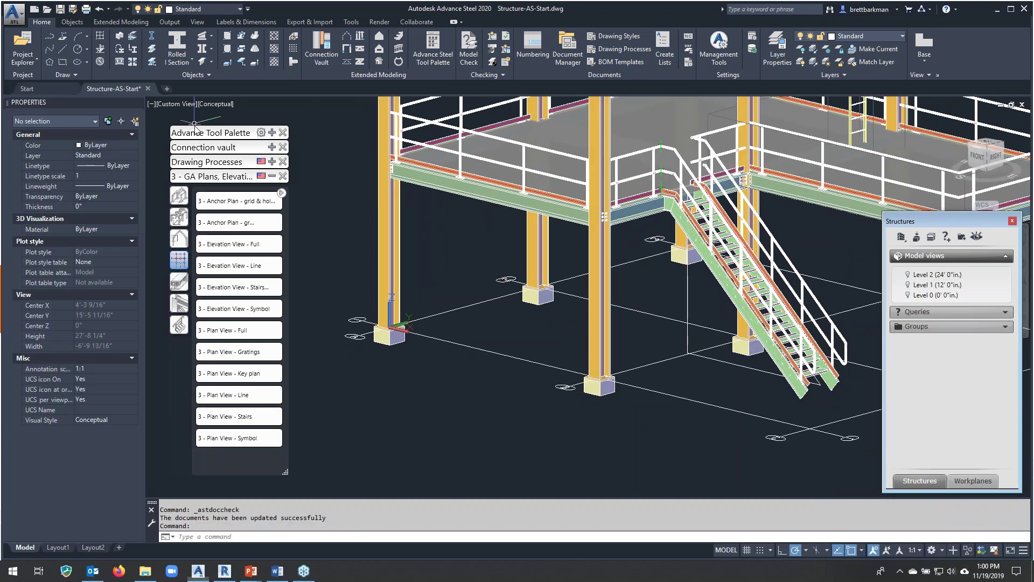
scroll(398, 165, "up", 5)
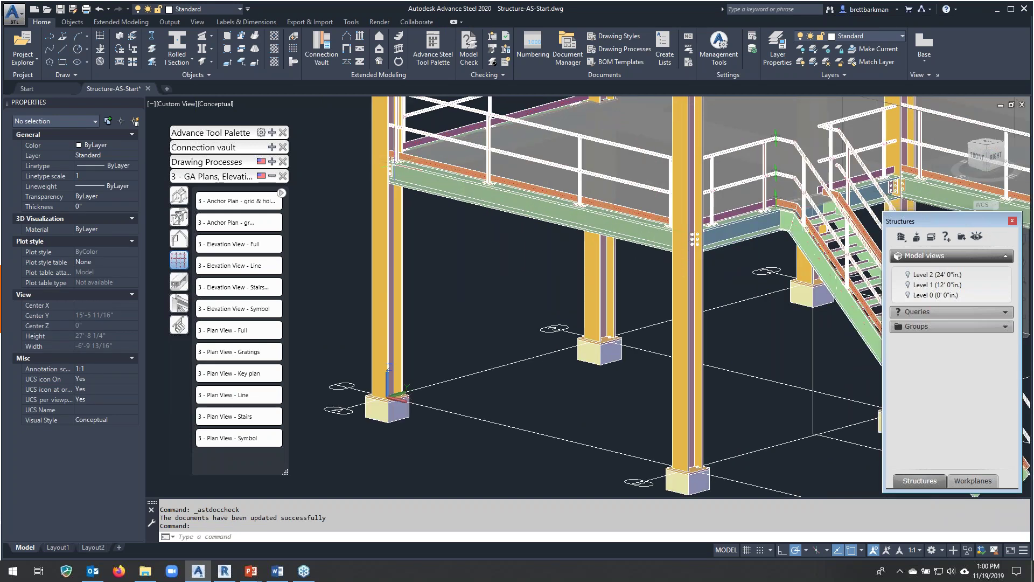
scroll(399, 164, "up", 2)
left_click(384, 171)
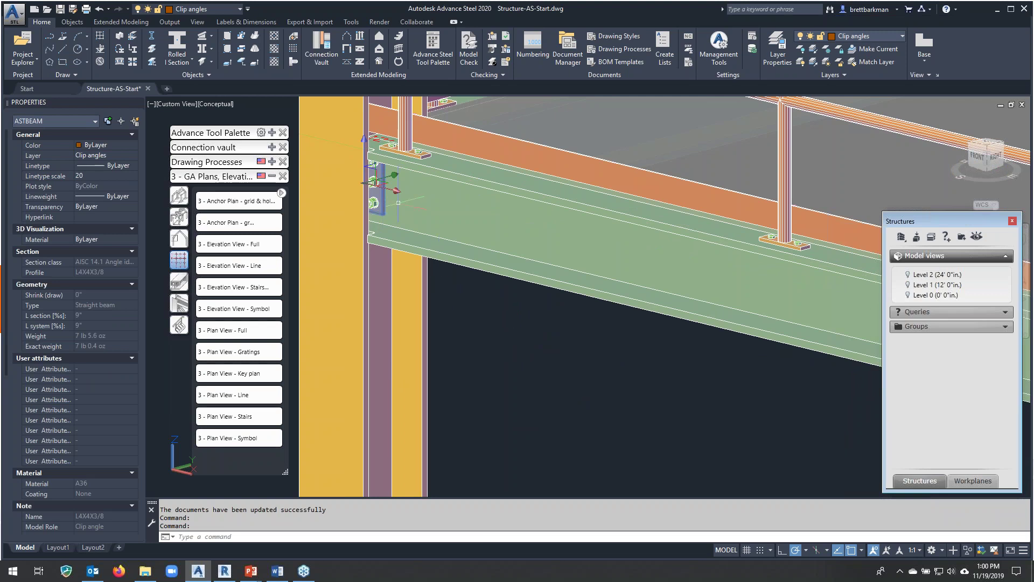
key("Escape")
middle_click_drag(505, 338, 563, 338)
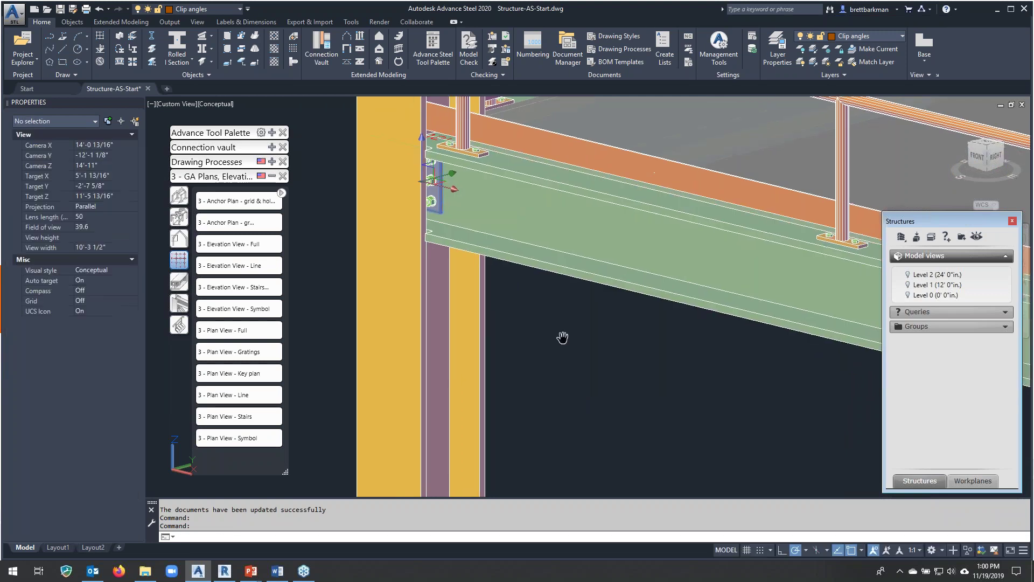
left_click(568, 266)
right_click(569, 267)
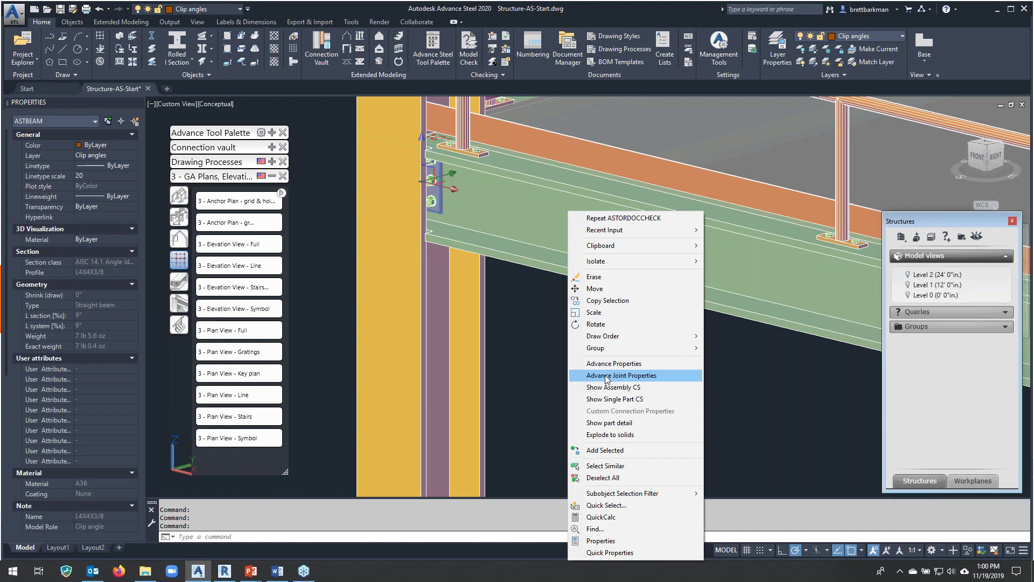
left_click(606, 376)
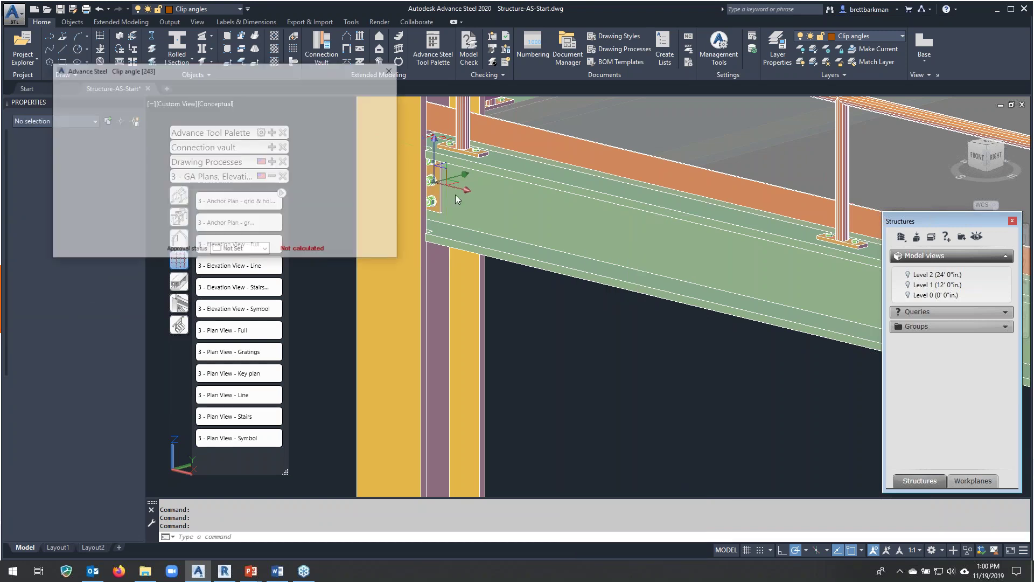
middle_click_drag(481, 232, 652, 257)
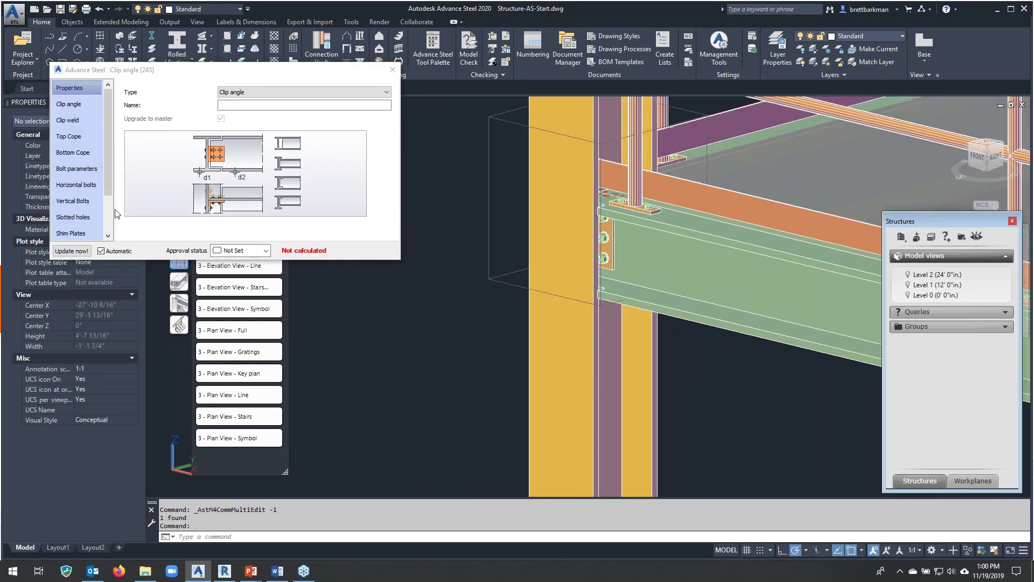
Set the clip angle connection's vertical bolts to 2 lines in Group 1 and close its properties.
left_click(72, 201)
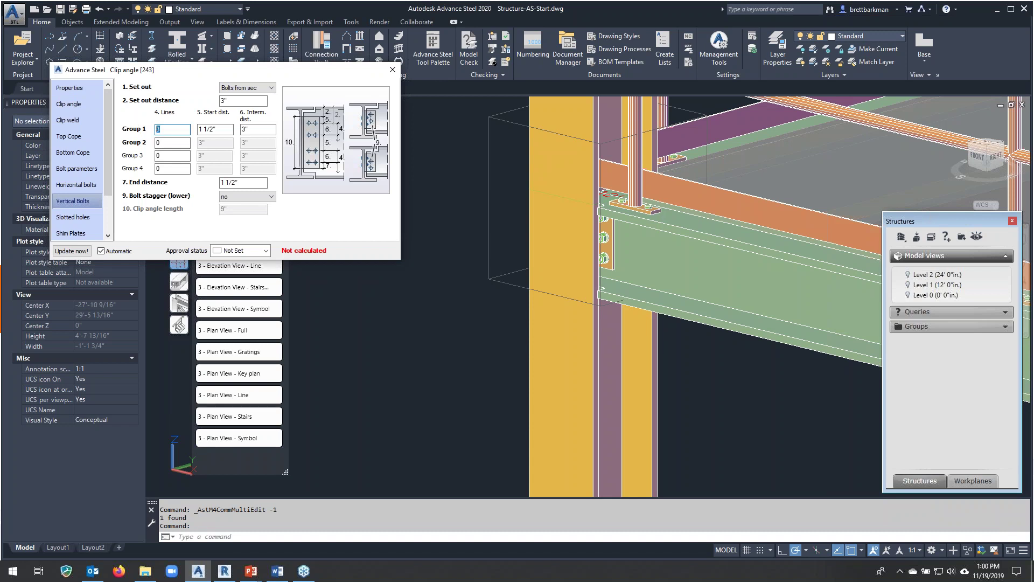
type("2")
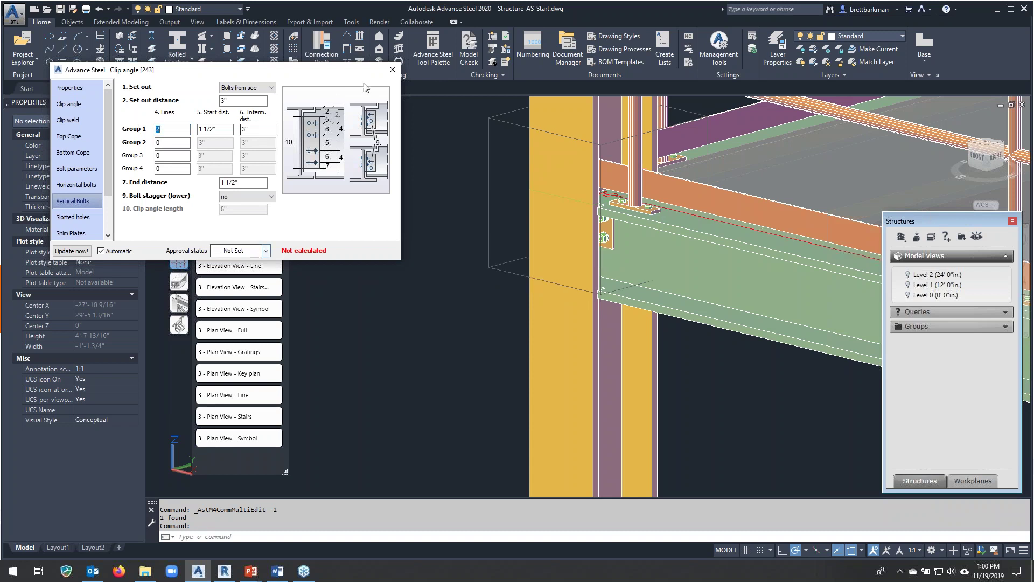
left_click(391, 71)
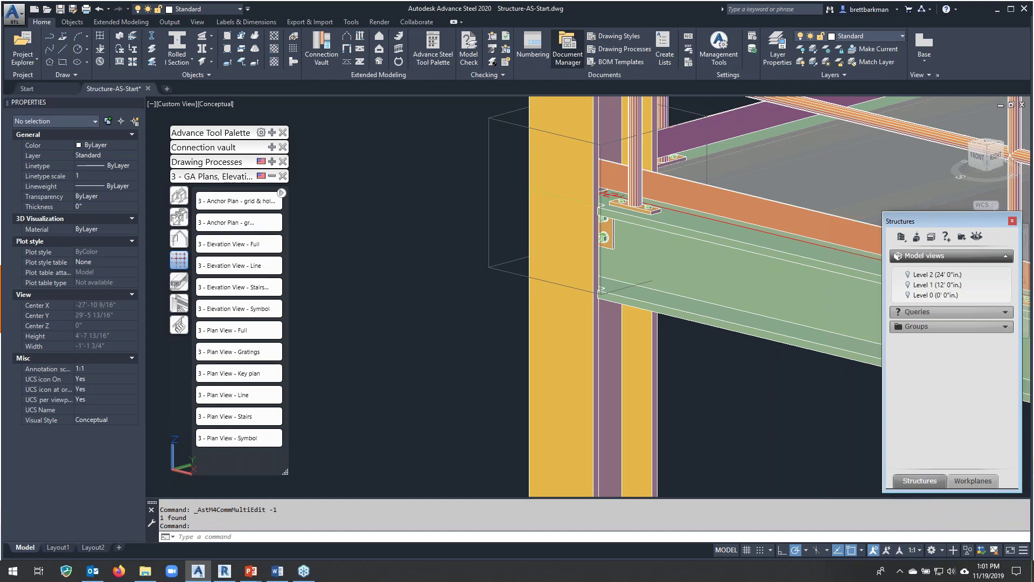
Update the revision of Part a Sheet 1000.dwg with mark A, the author's initials and the description VERTICAL BOLTS WERE 3, NOW 2.
left_click(567, 48)
left_click(420, 179)
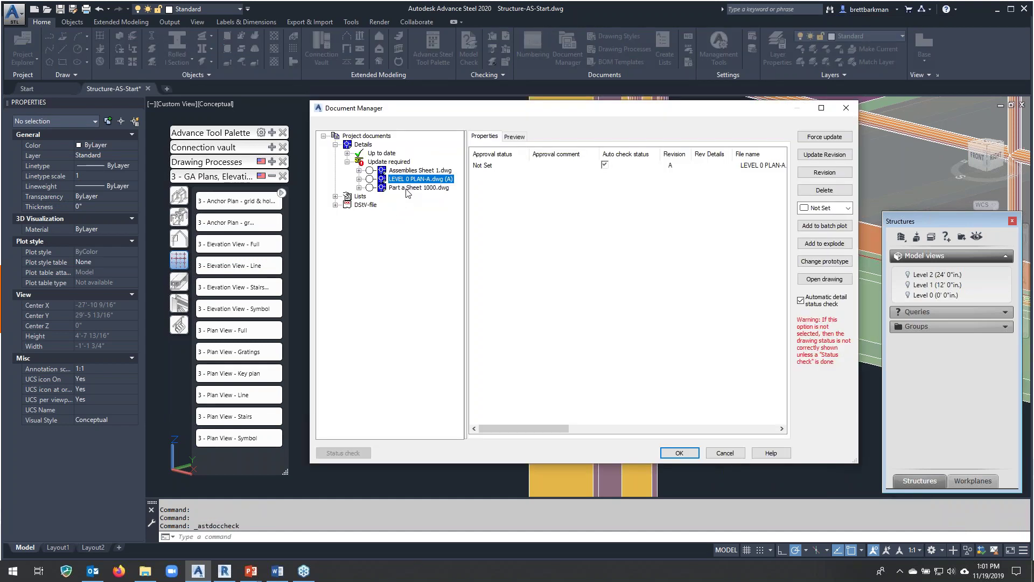
left_click(409, 187)
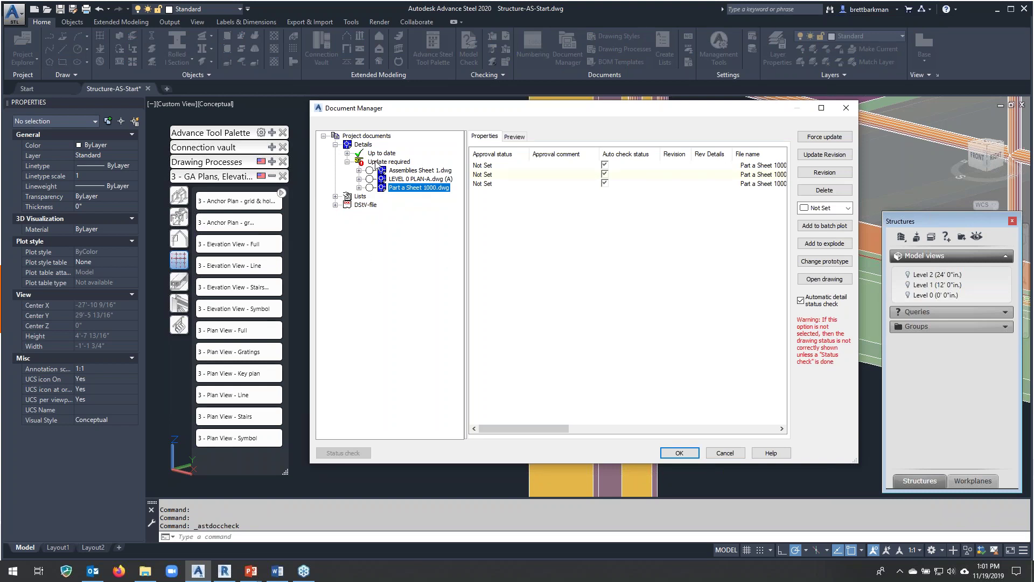
left_click(826, 155)
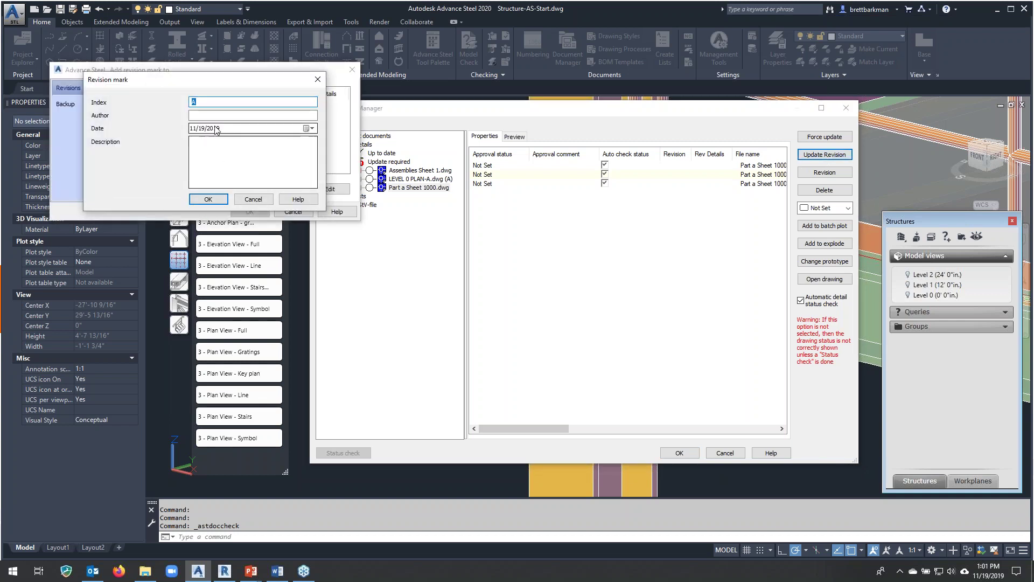
key("Tab")
type("BB")
left_click(241, 163)
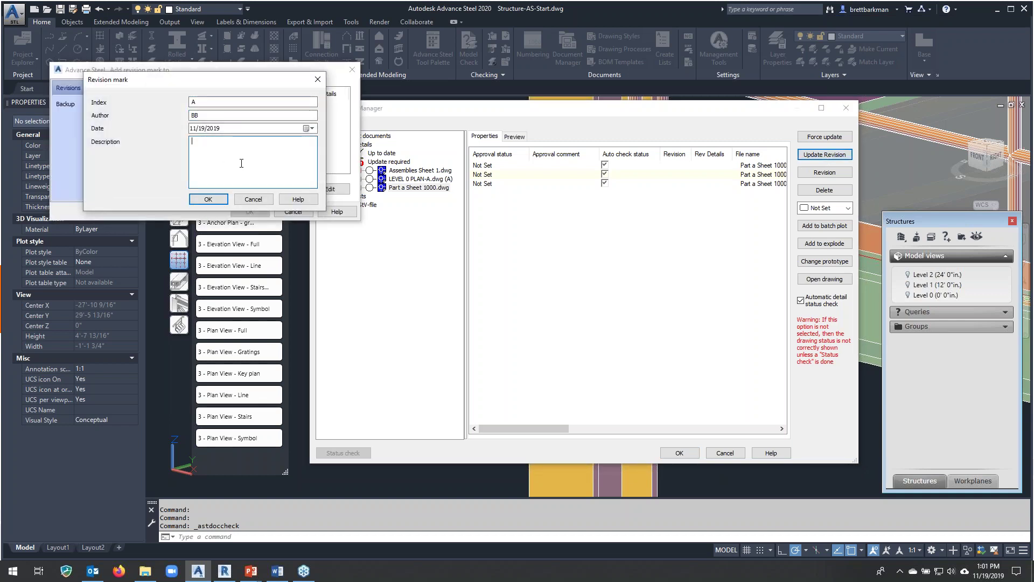
type("VERTICAL BOLTS")
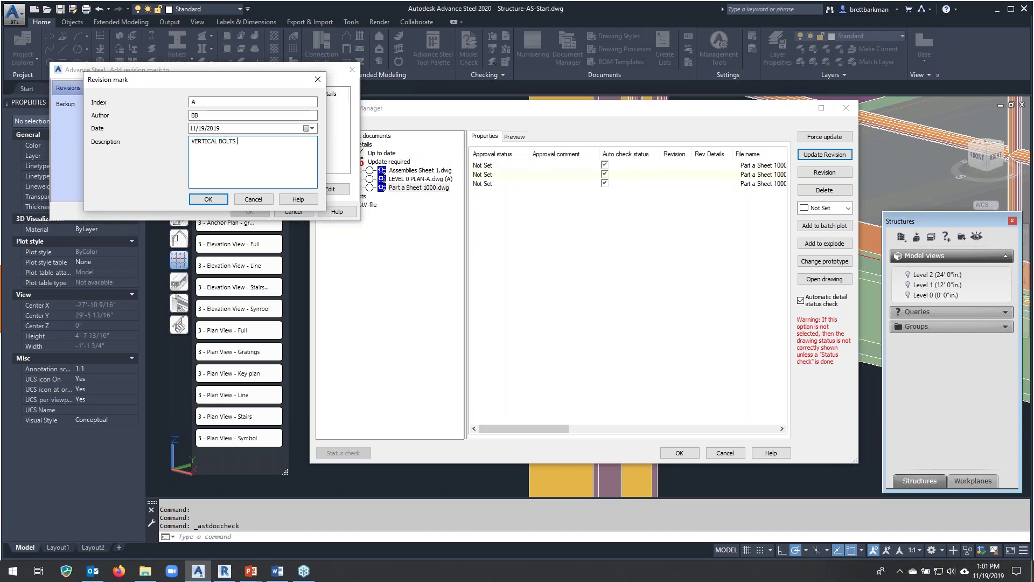
type(" WERE 3, NOW 2")
left_click(208, 199)
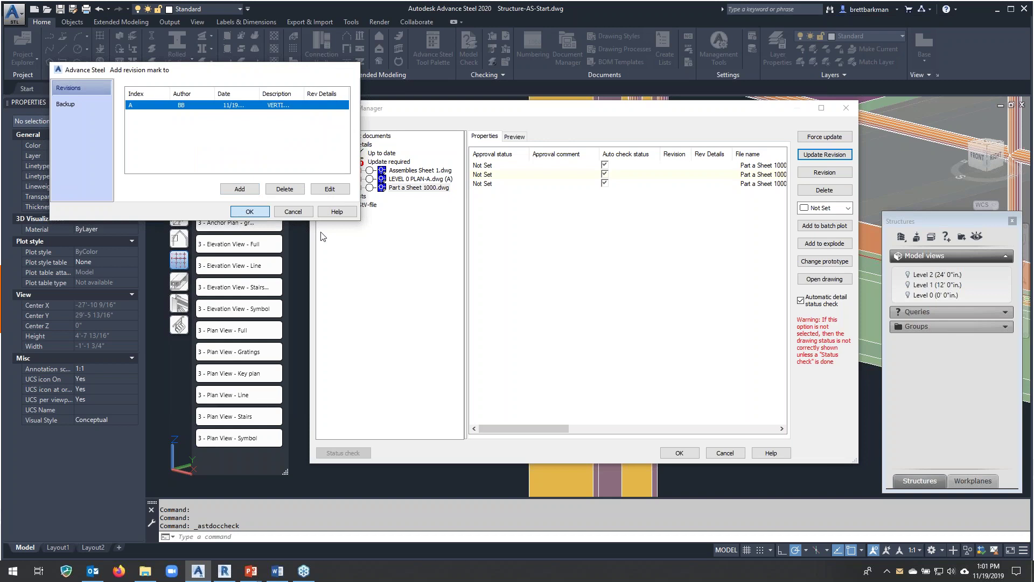
key("Return")
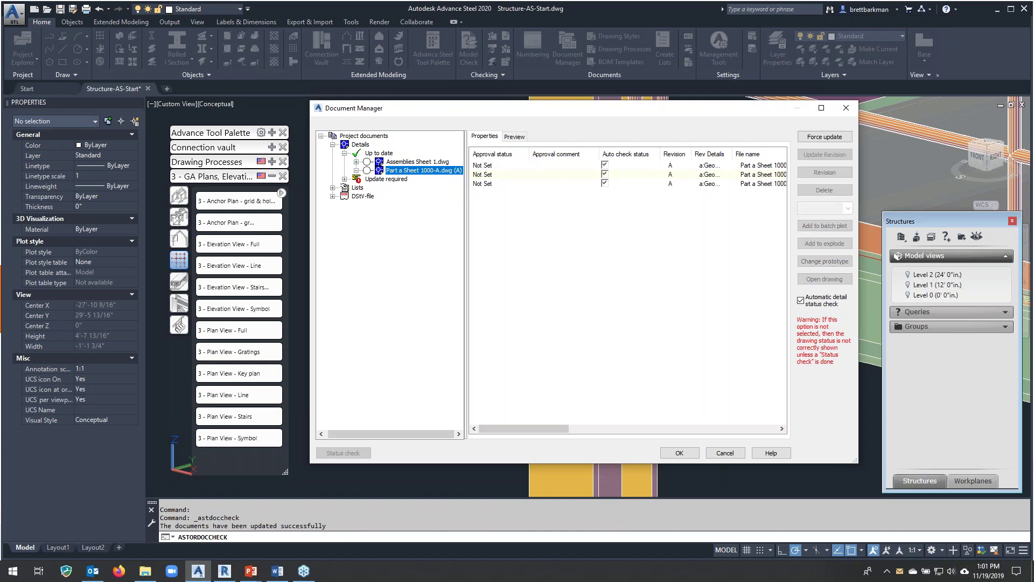
Open Part a Sheet 1000-A.dwg to review the revision clouds and title block, and close it to return to the model.
double_click(424, 170)
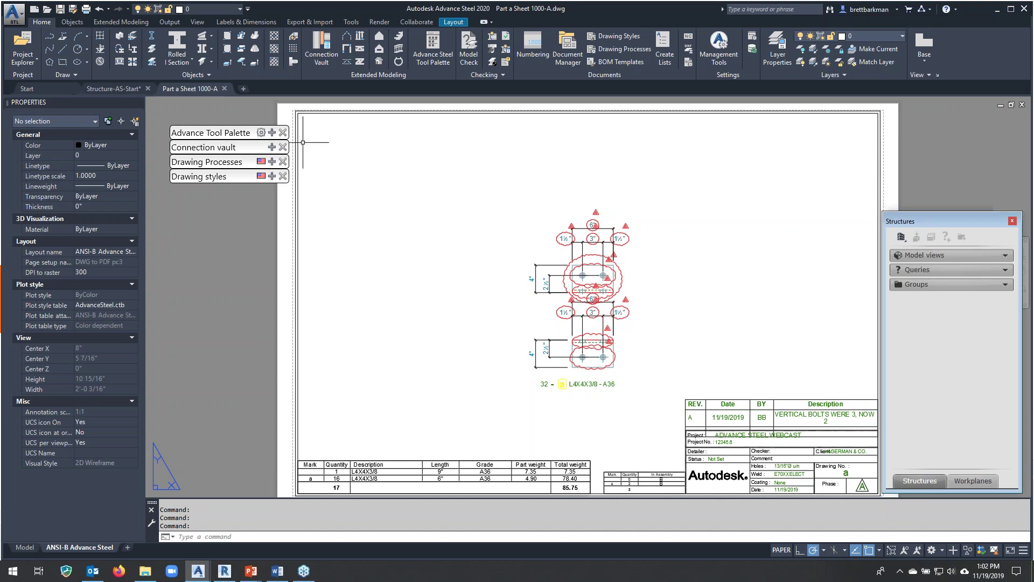
left_click(225, 90)
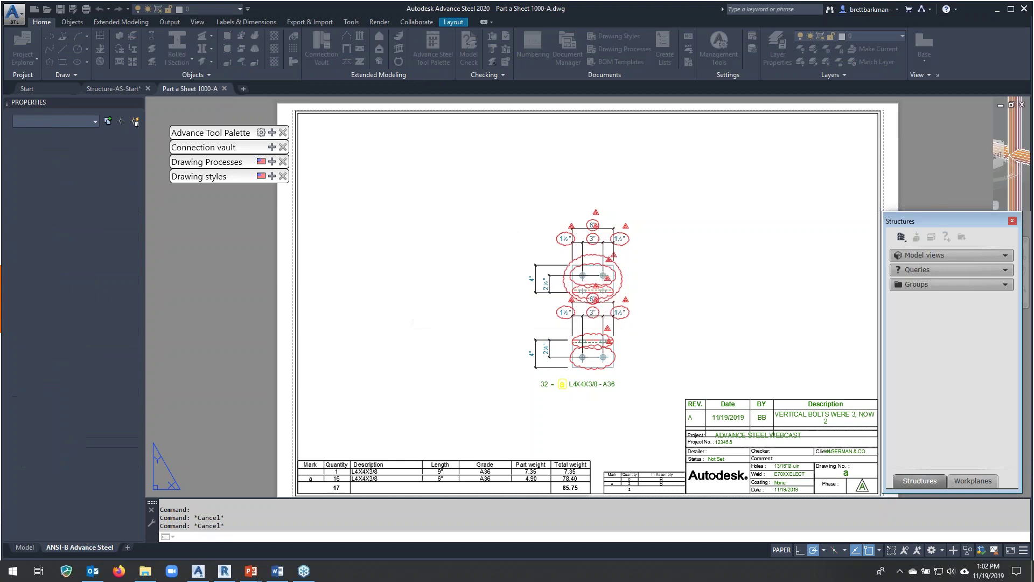
scroll(469, 334, "down", 3)
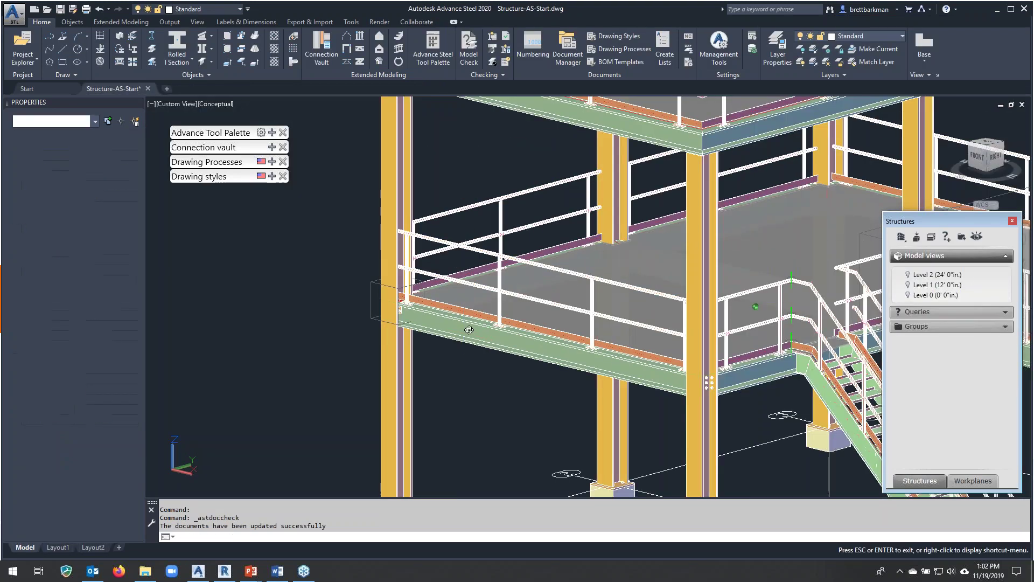
scroll(563, 283, "down", 5)
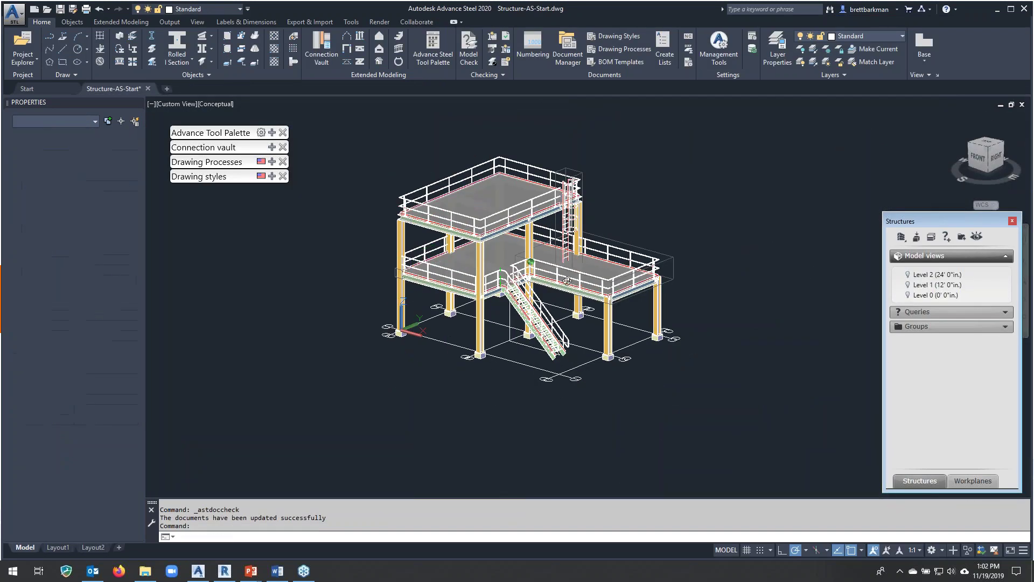
middle_click_drag(563, 283, 571, 282, "shift")
scroll(571, 283, "up", 1)
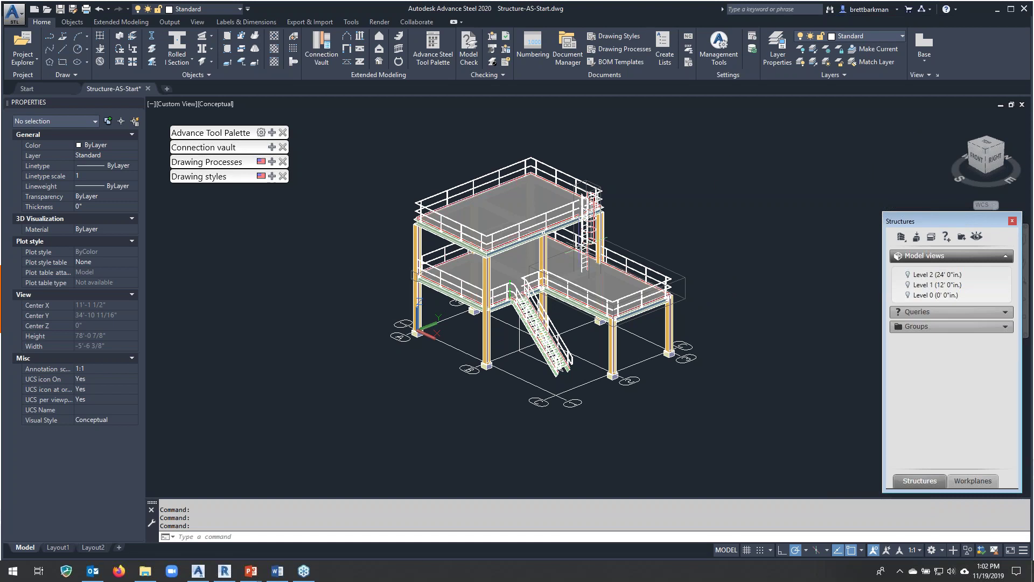
key("Escape")
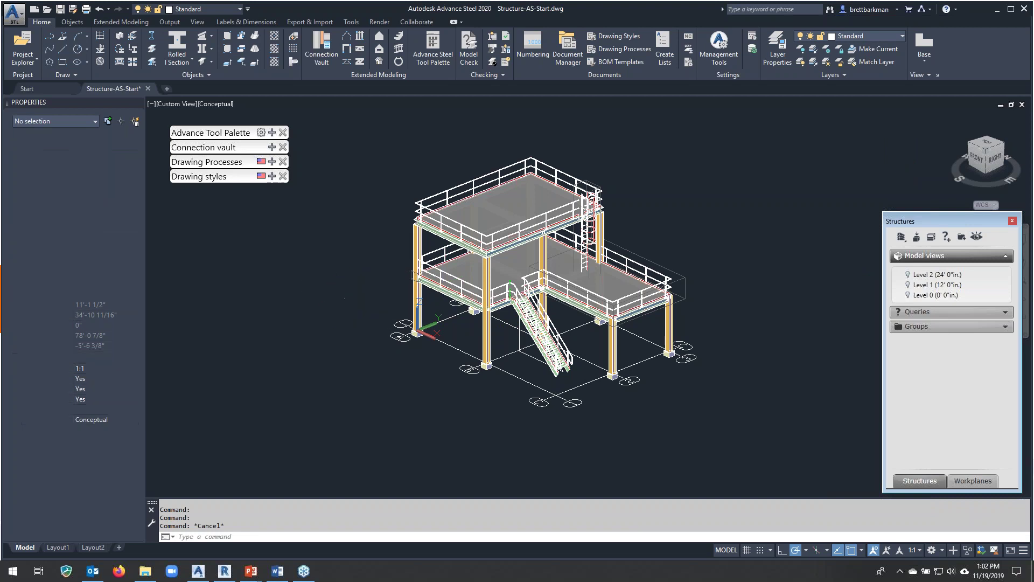
middle_click_drag(358, 307, 358, 334)
key("Escape")
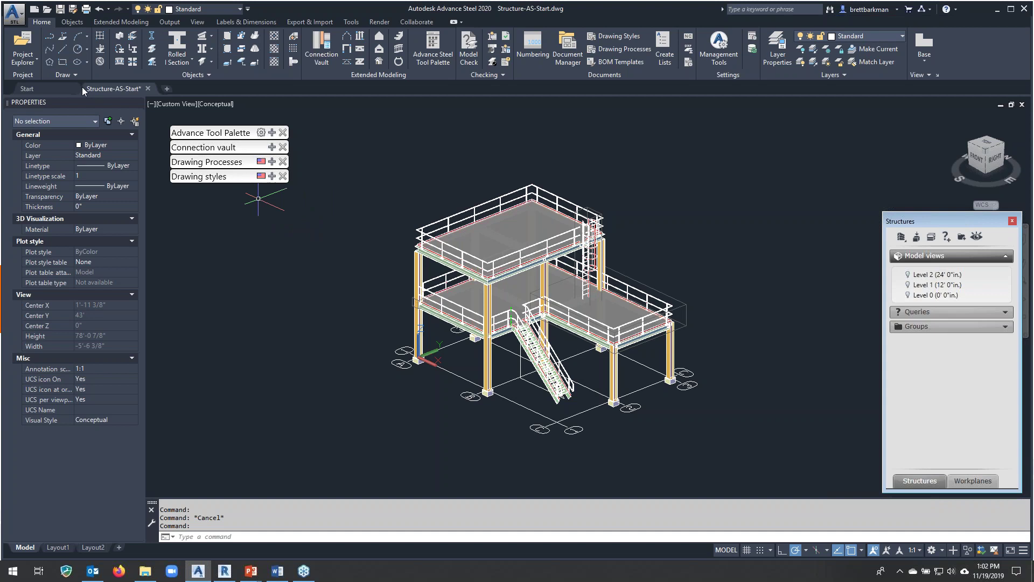
Create a new drawing from a drawing template.
left_click(13, 13)
mouse_move(38, 69)
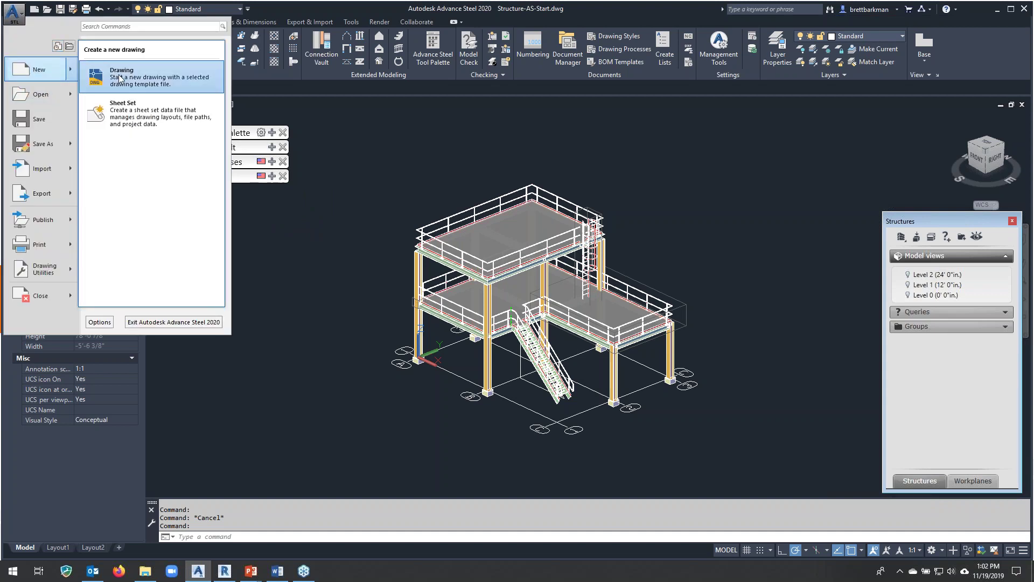
left_click(121, 78)
double_click(474, 197)
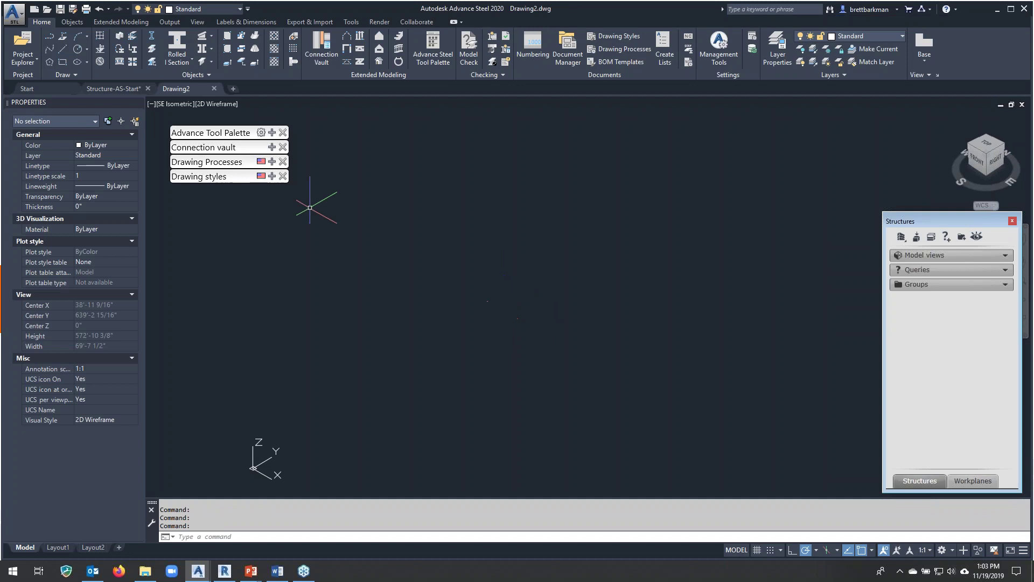
Import the Structure P3D All.smlx model from the Related Files folder of the P3D-AdvStl project.
left_click(300, 22)
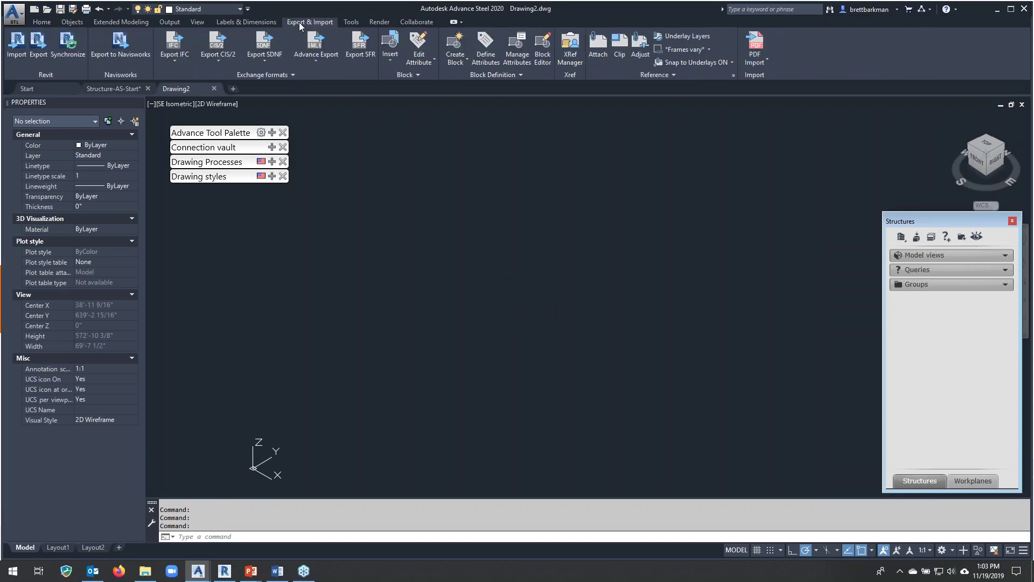
left_click(16, 46)
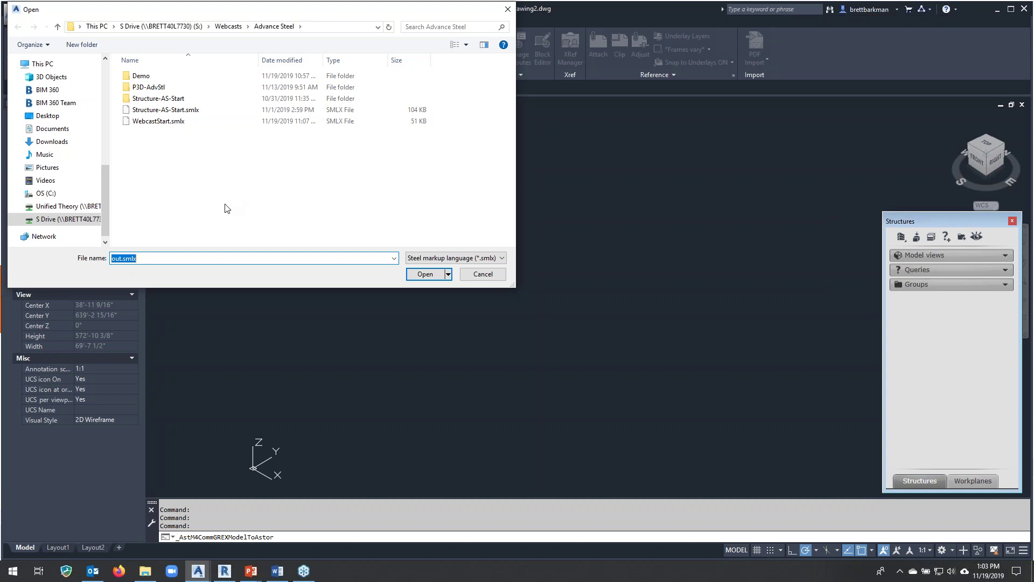
left_click(149, 88)
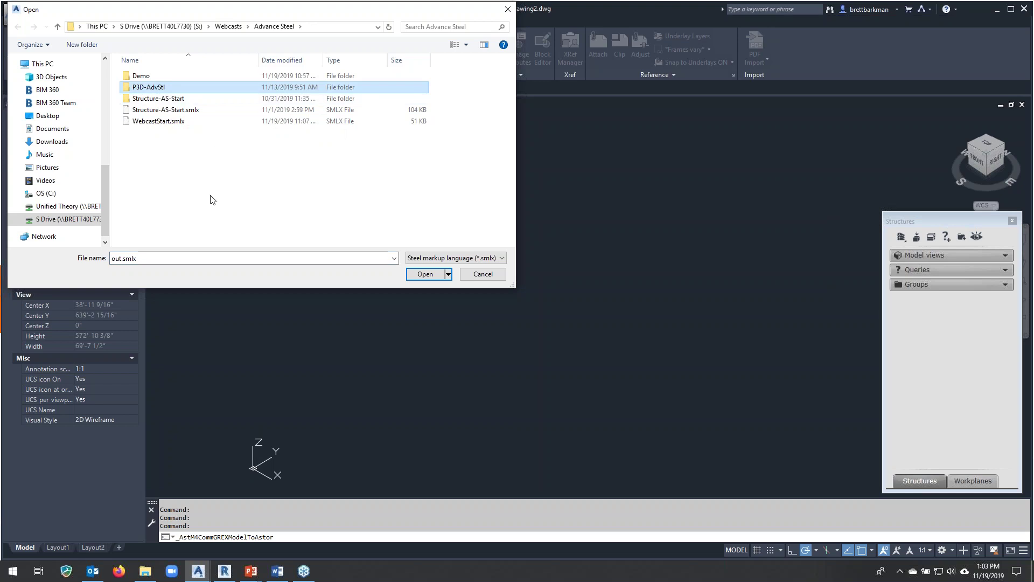
double_click(138, 89)
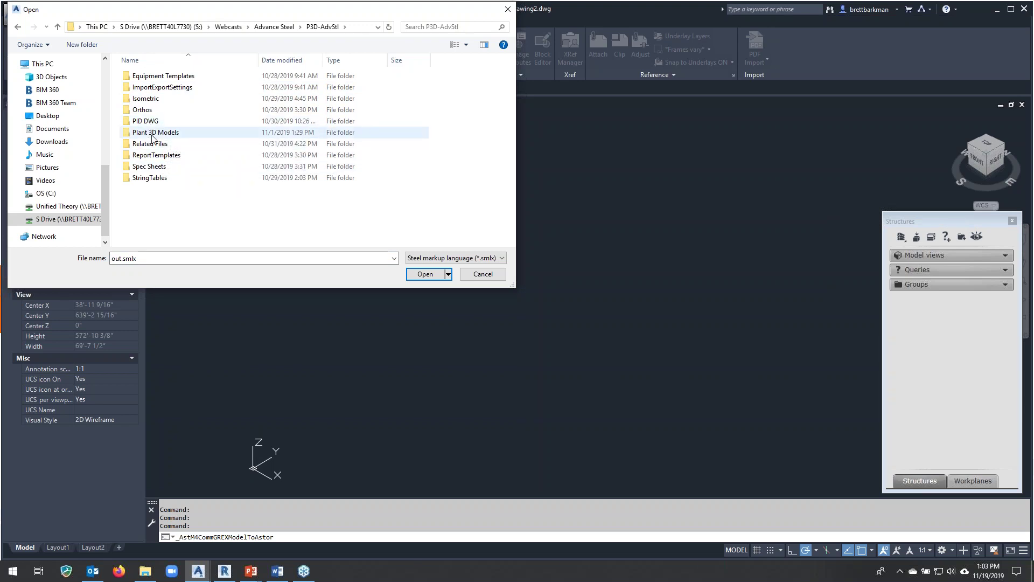
double_click(155, 144)
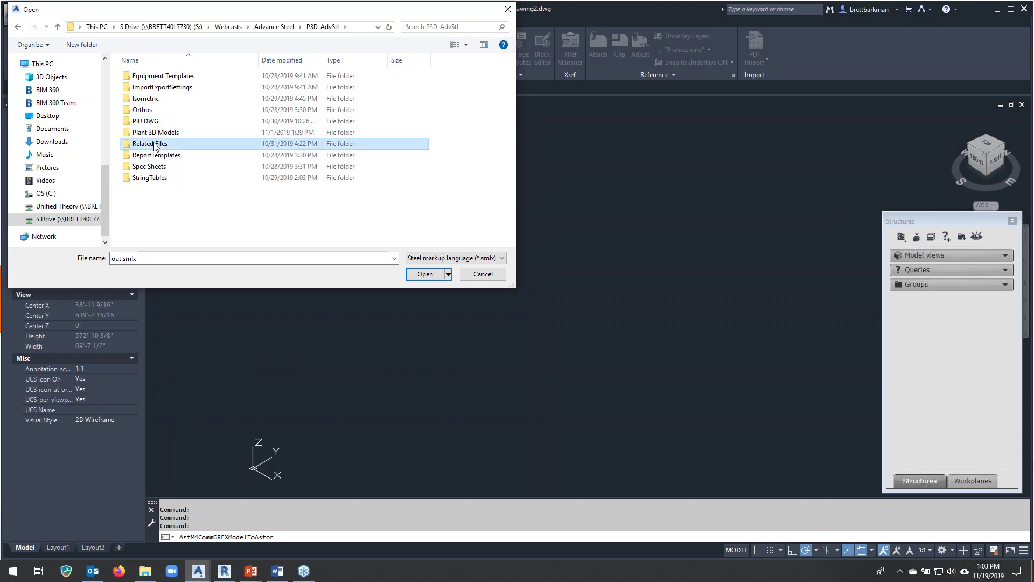
left_click(156, 76)
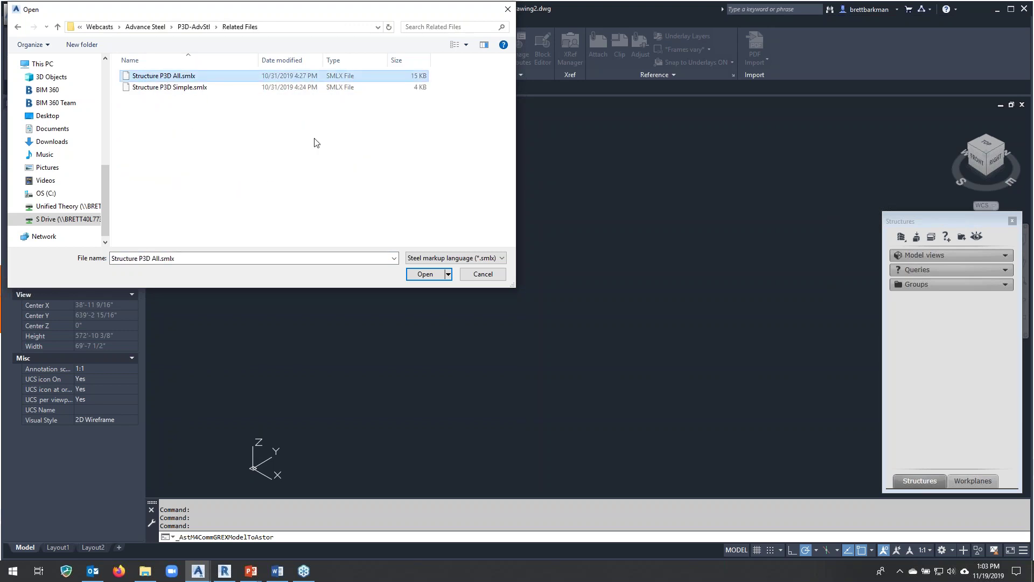
left_click(425, 274)
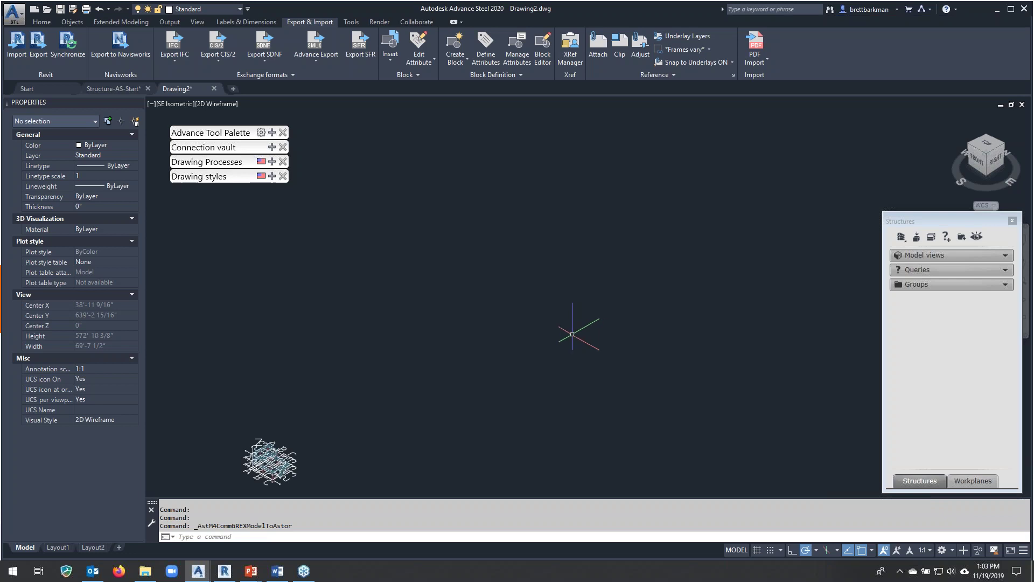
Bring the whole imported structure into view and set its visual style to Conceptual.
scroll(571, 296, "down", 2)
scroll(373, 406, "up", 8)
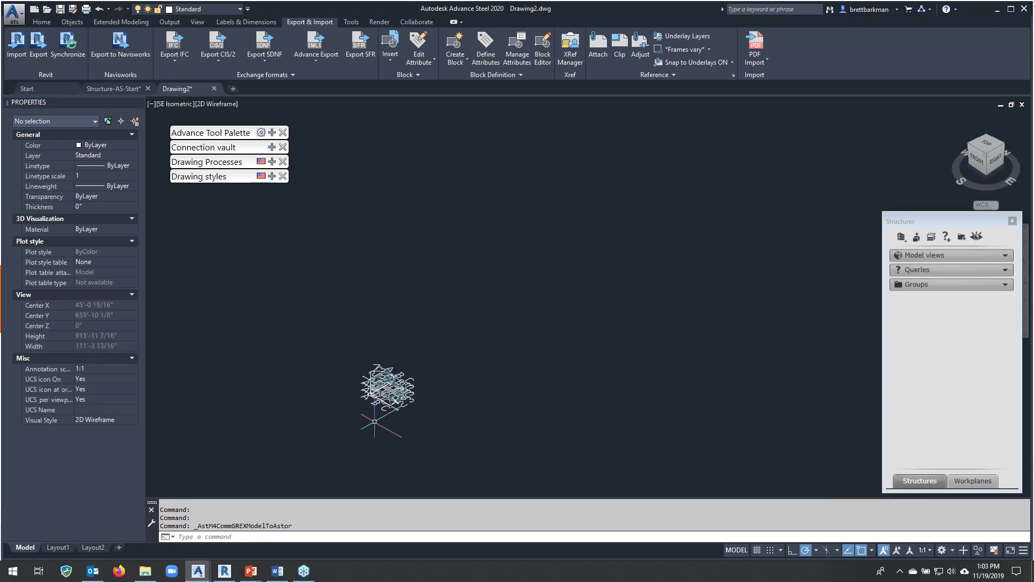
middle_click_drag(474, 367, 264, 137, "shift")
scroll(487, 360, "up", 4)
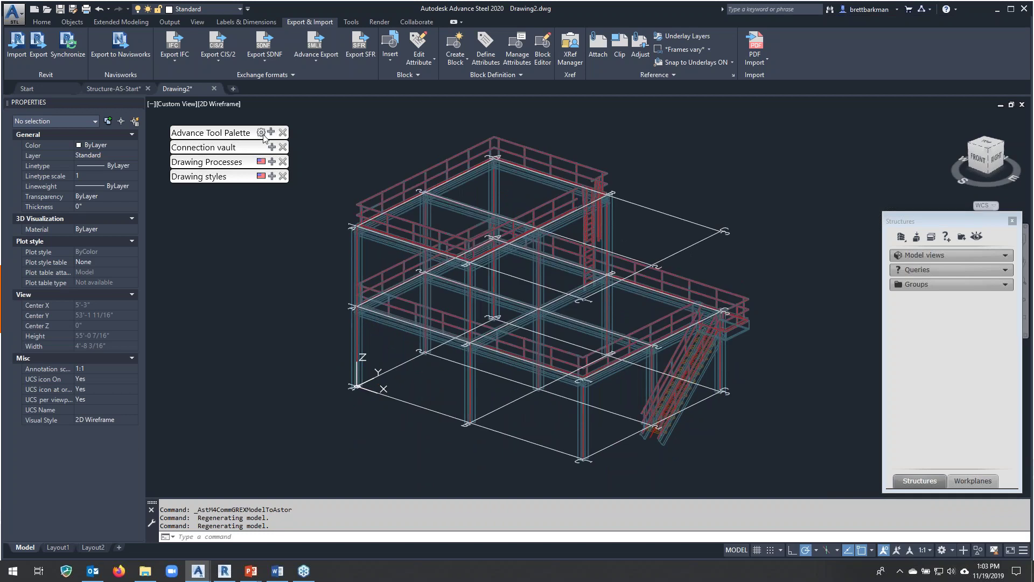
left_click(219, 103)
left_click(262, 143)
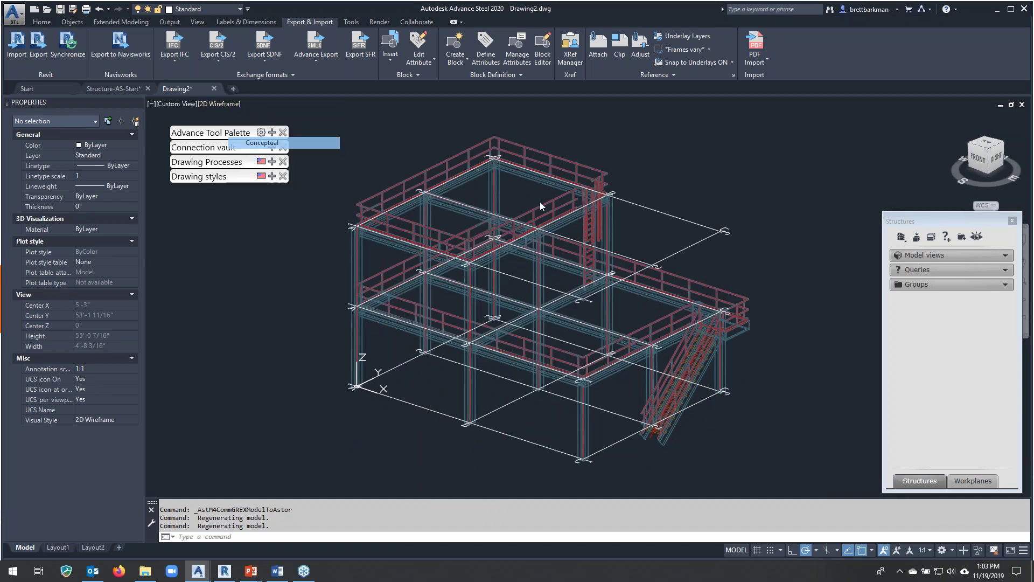
middle_click_drag(731, 408, 743, 372)
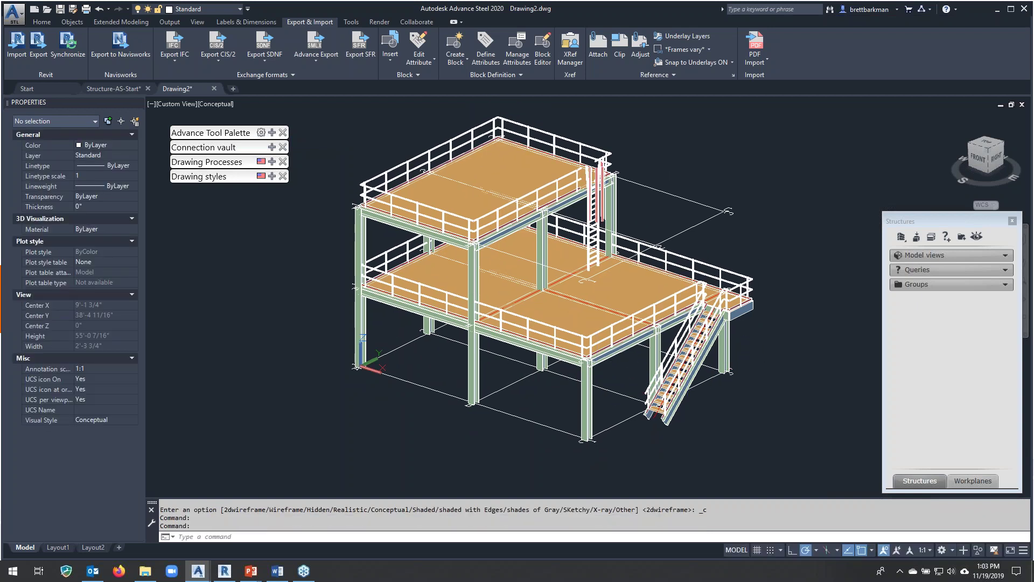
Open the beam properties of the corner column at the origin, review its section and material, and close them.
middle_click_drag(598, 367, 443, 265, "shift")
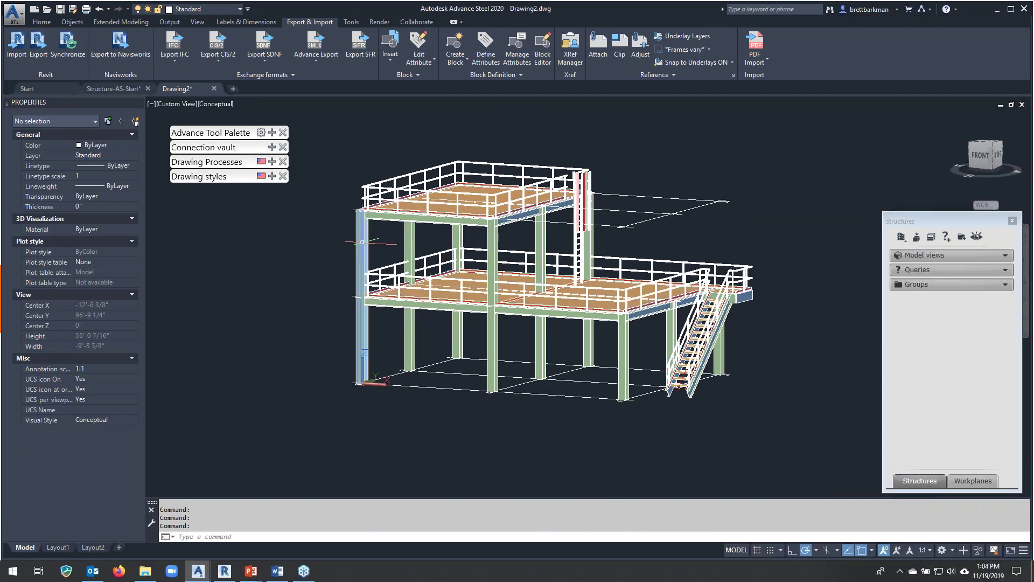
left_click(362, 293)
double_click(362, 293)
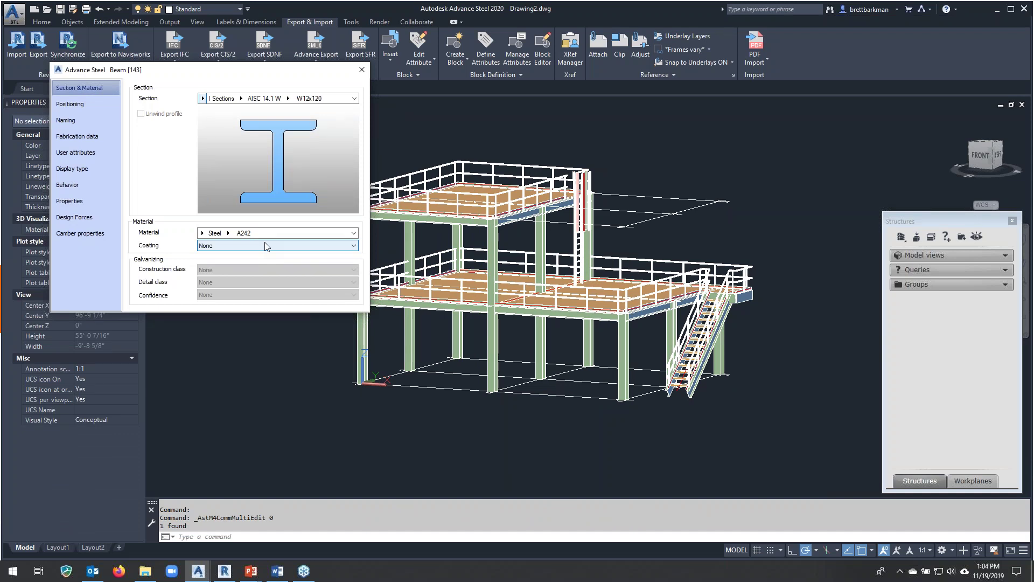
left_click(363, 71)
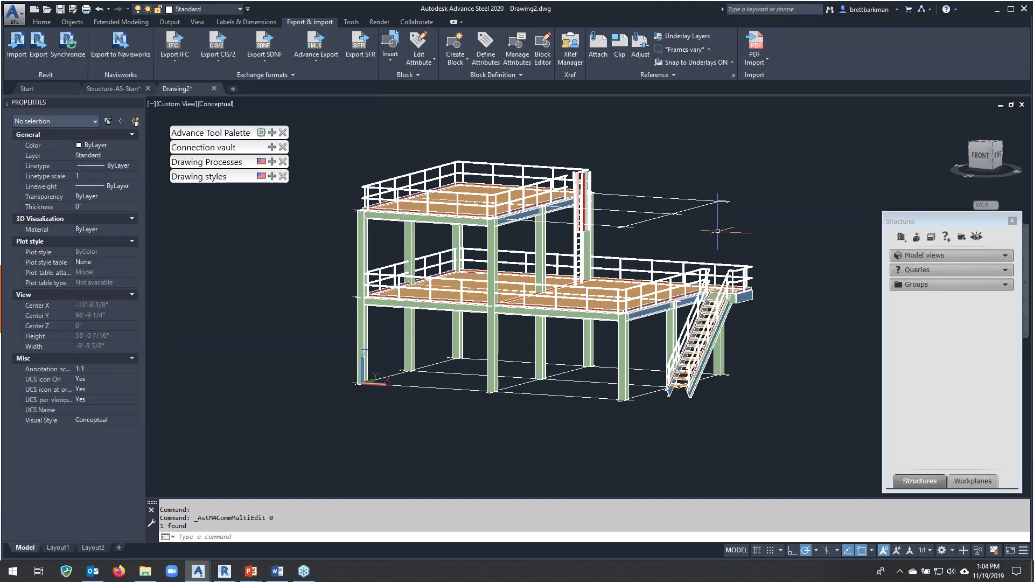
Delete the two grids at the upper platform level of the imported structure.
middle_click_drag(717, 230, 681, 312, "shift")
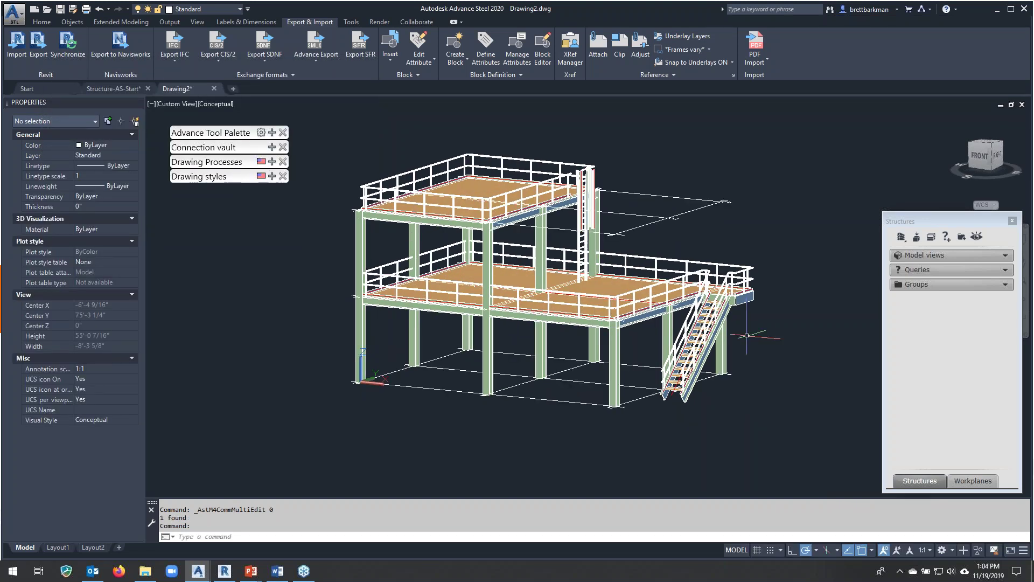
middle_click_drag(681, 312, 662, 312, "shift")
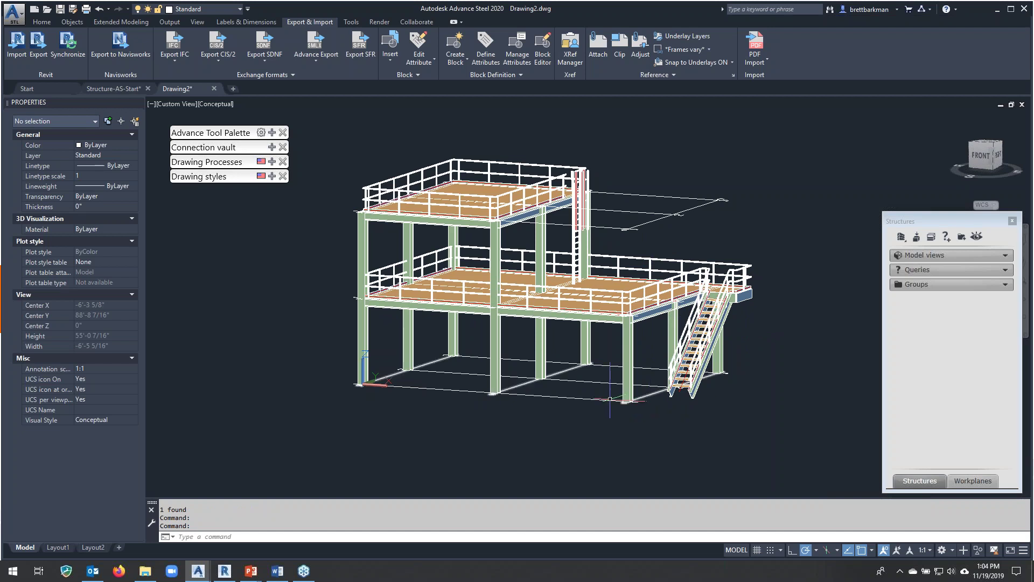
left_click(610, 400)
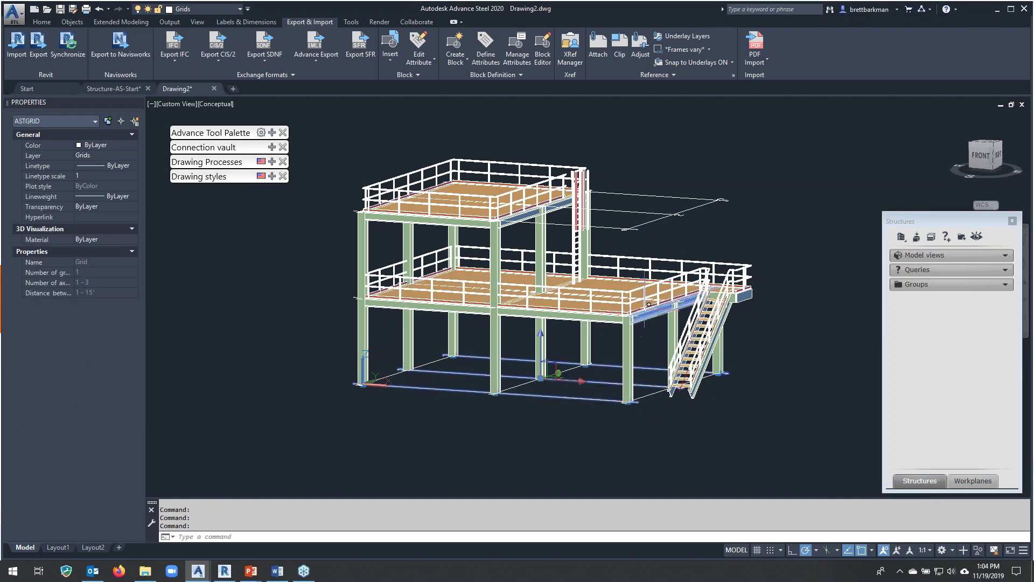
key("Escape")
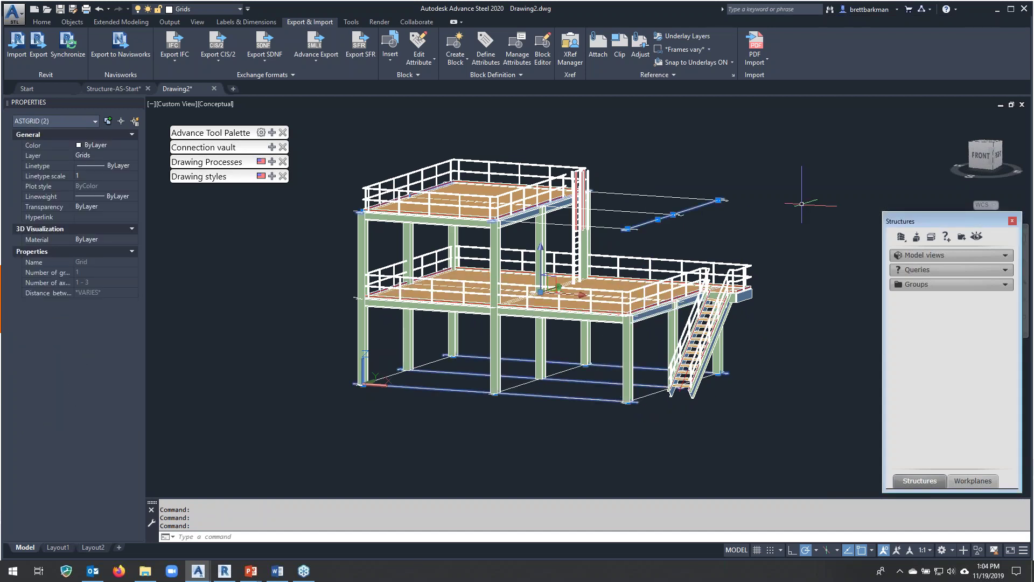
middle_click_drag(553, 282, 630, 348, "shift")
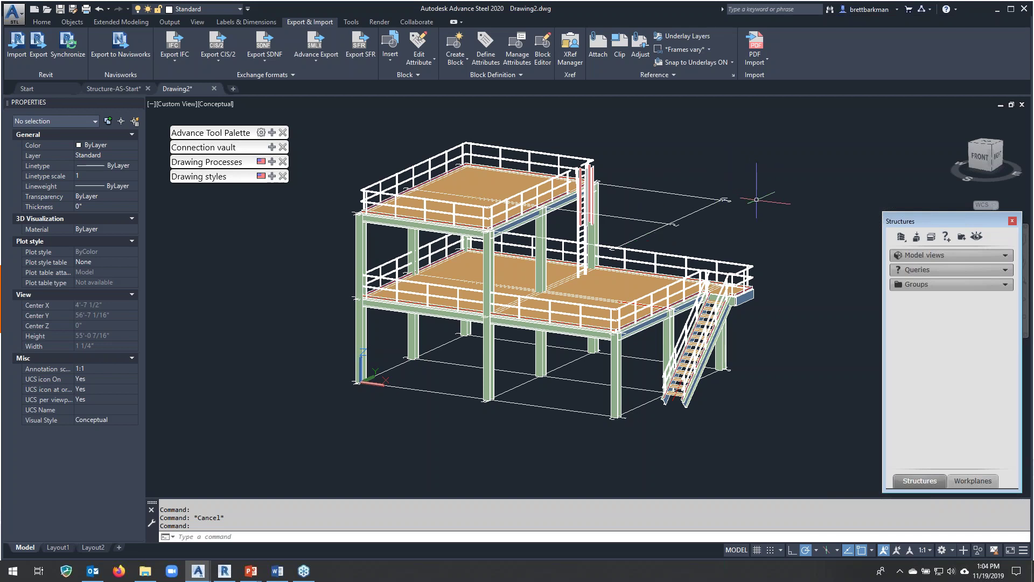
left_click_drag(741, 209, 710, 176)
key("Delete")
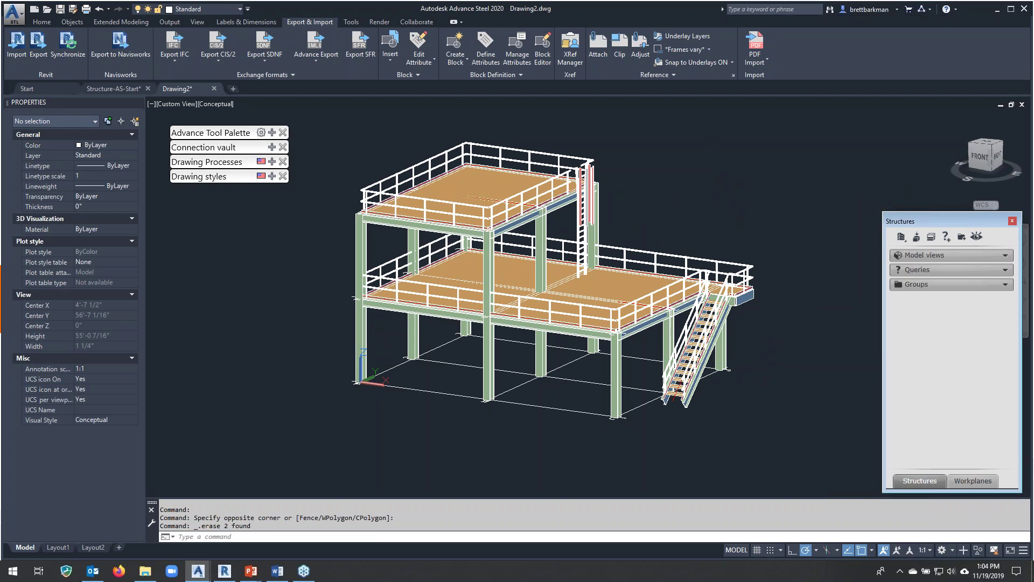
Examine the imported stair, its handrails and the platform beams and column around the stair landing.
middle_click_drag(762, 321, 762, 322, "shift")
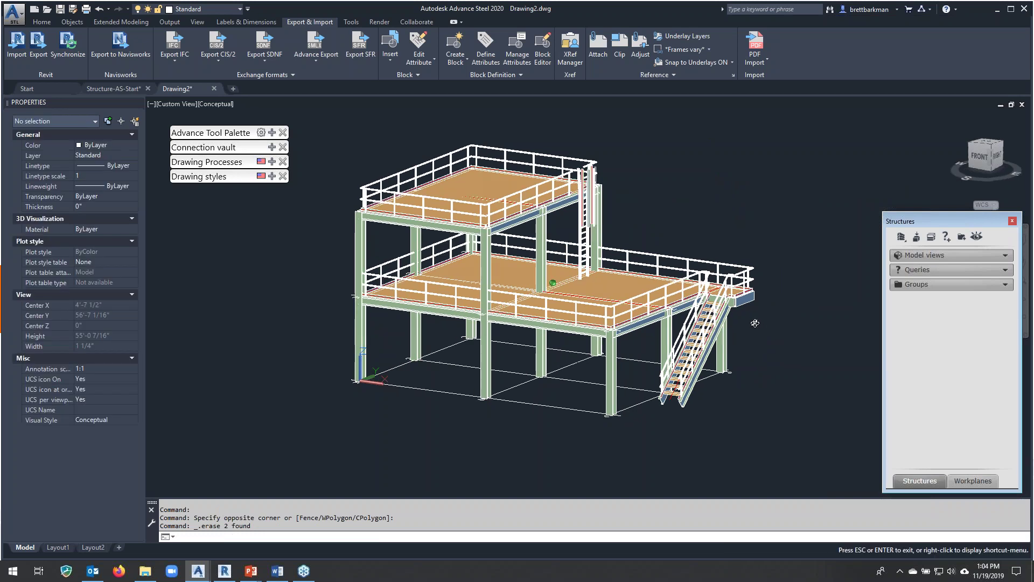
scroll(761, 322, "up", 6)
scroll(754, 274, "up", 3)
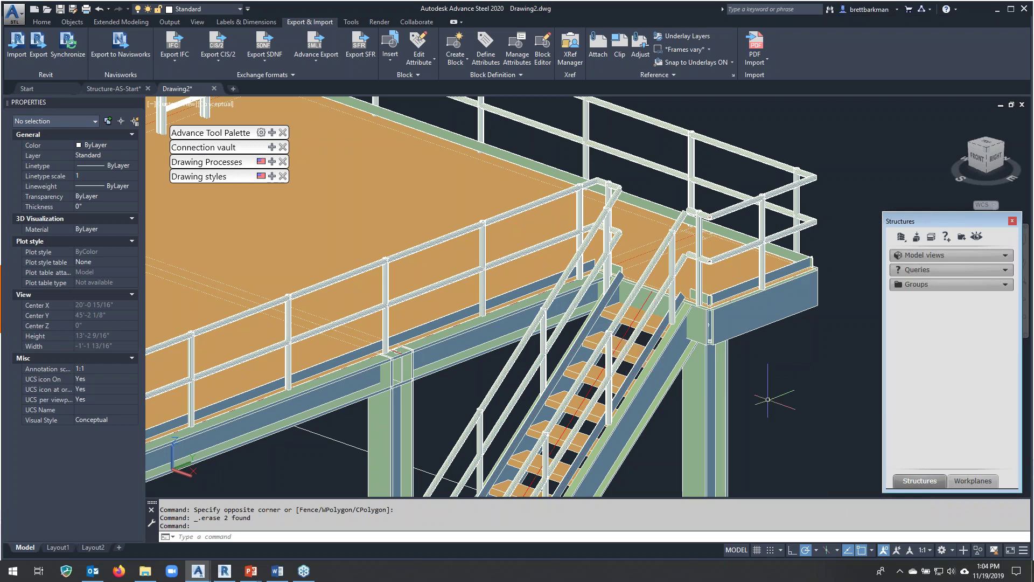
scroll(761, 382, "down", 2)
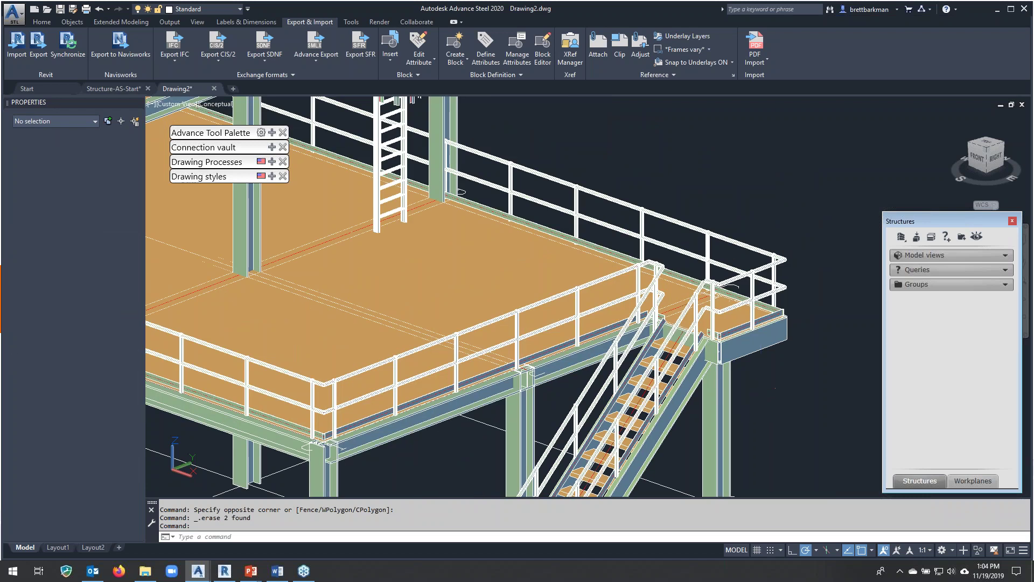
middle_click_drag(761, 383, 708, 342)
scroll(708, 342, "up", 2)
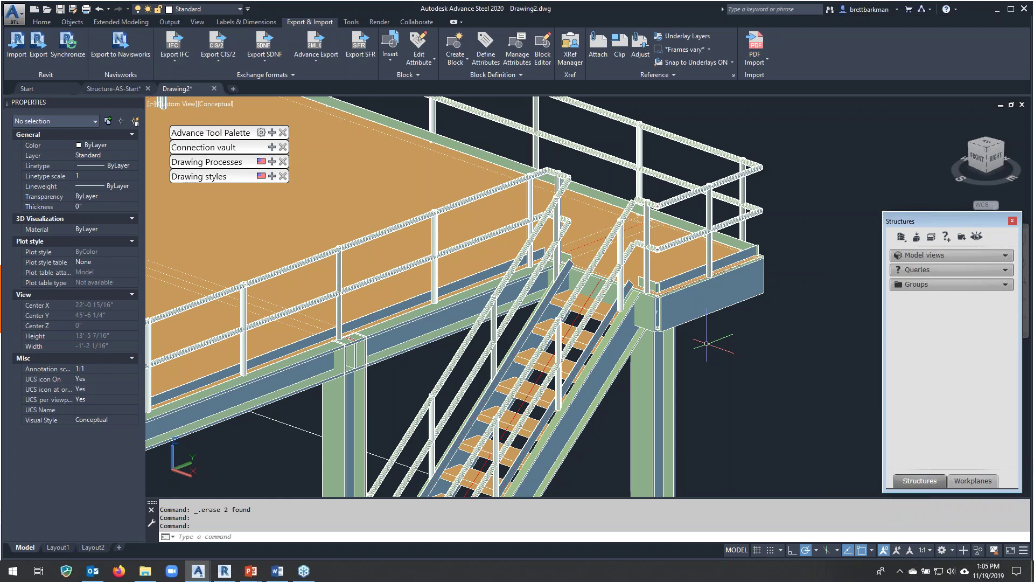
scroll(650, 311, "up", 3)
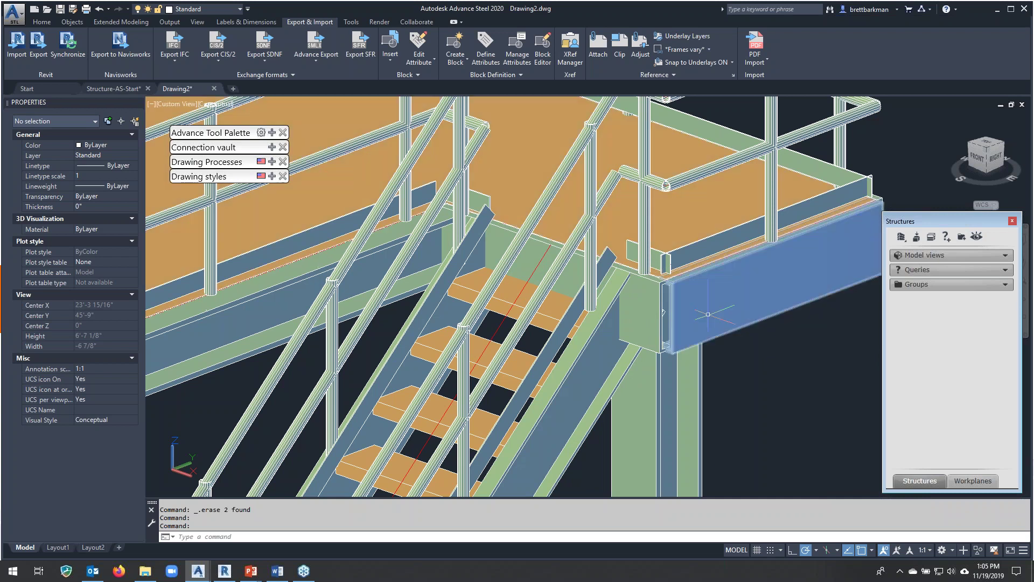
scroll(708, 314, "down", 6)
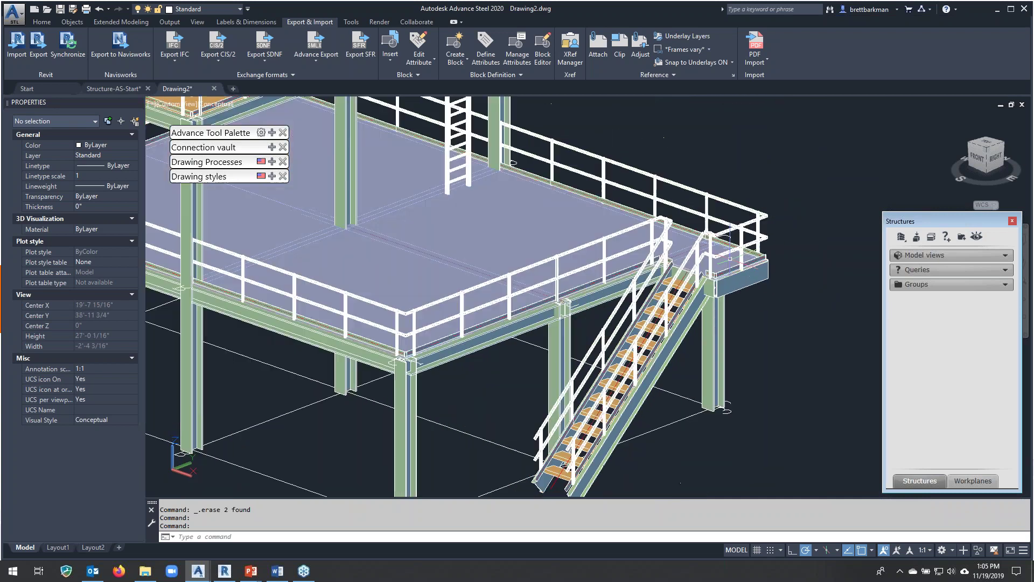
scroll(730, 258, "down", 4)
scroll(727, 256, "up", 5)
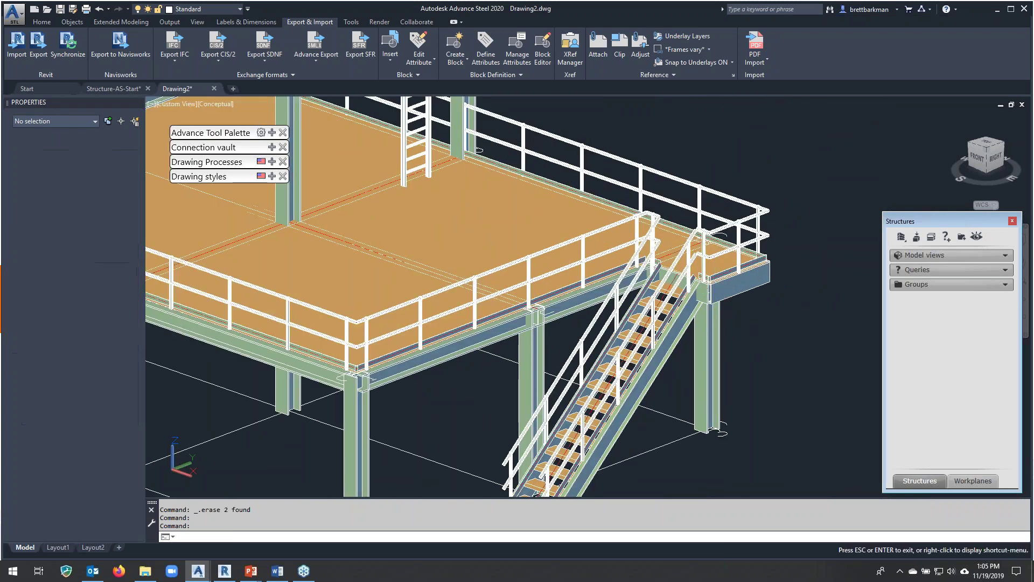
Examine the imported stair's stringers and handrails, the landing beam and the platforms from several angles.
key("Escape")
scroll(661, 288, "up", 5)
scroll(662, 288, "down", 3)
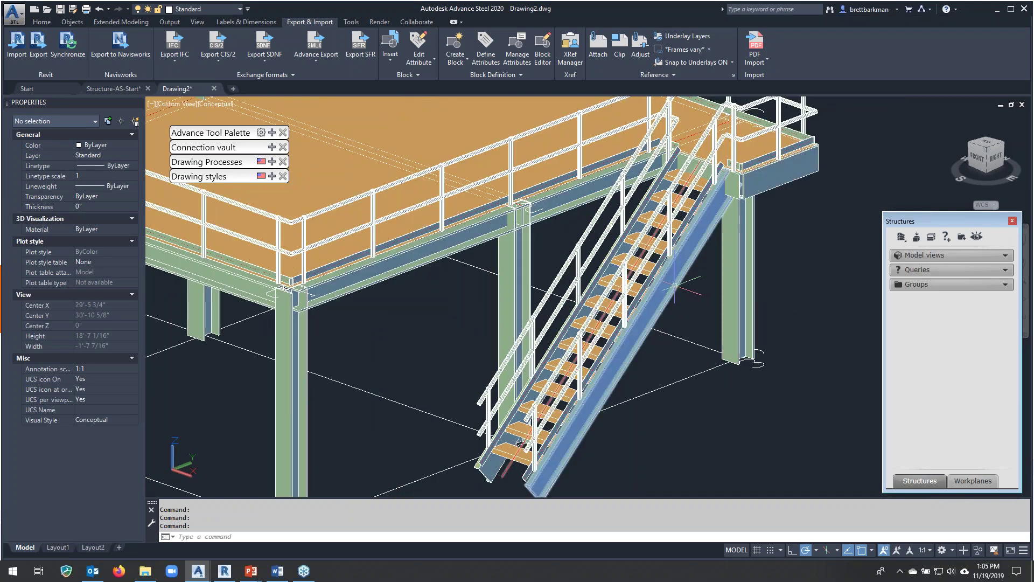
left_click(674, 286)
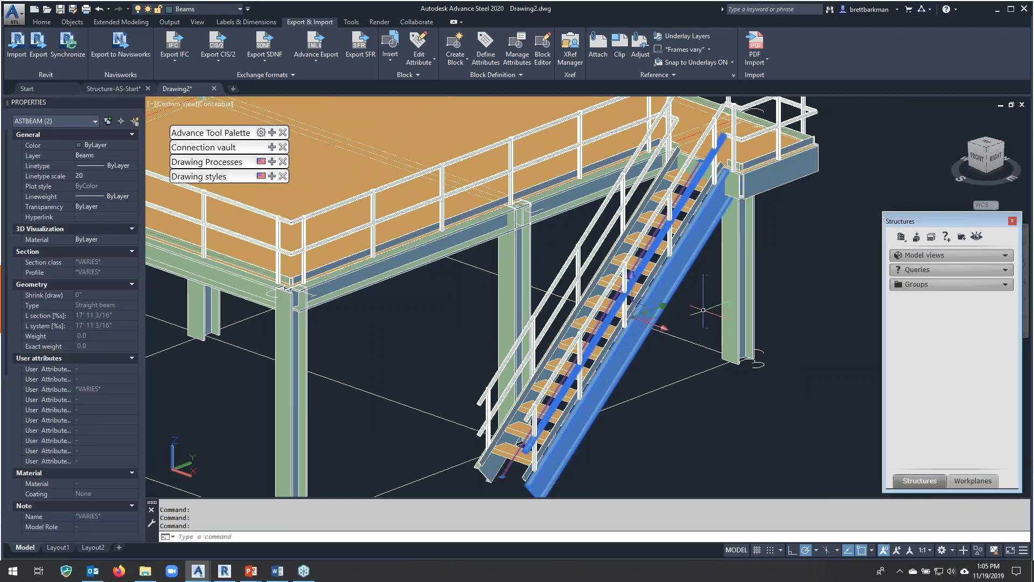
key("Escape")
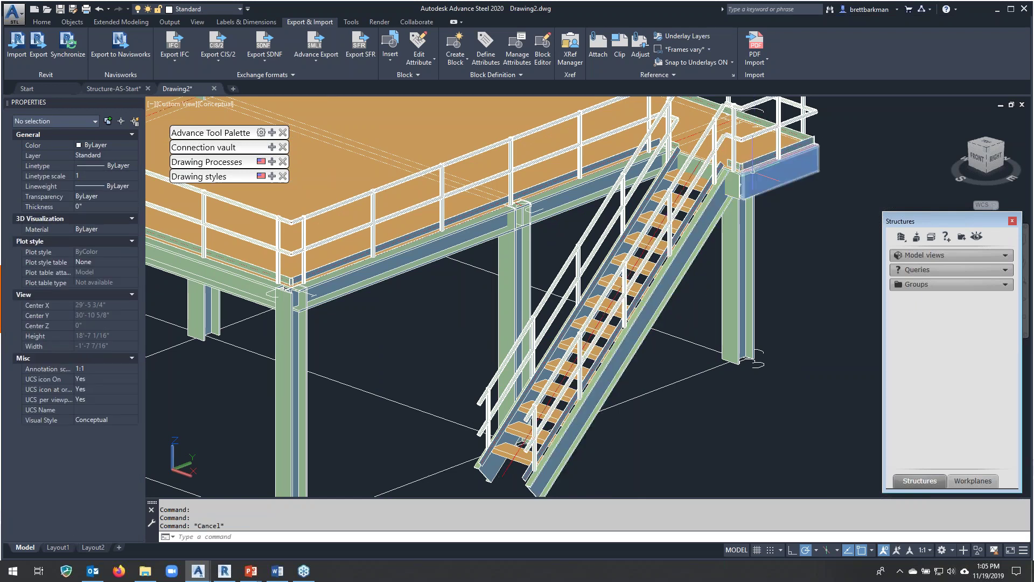
middle_click_drag(753, 171, 693, 192, "shift")
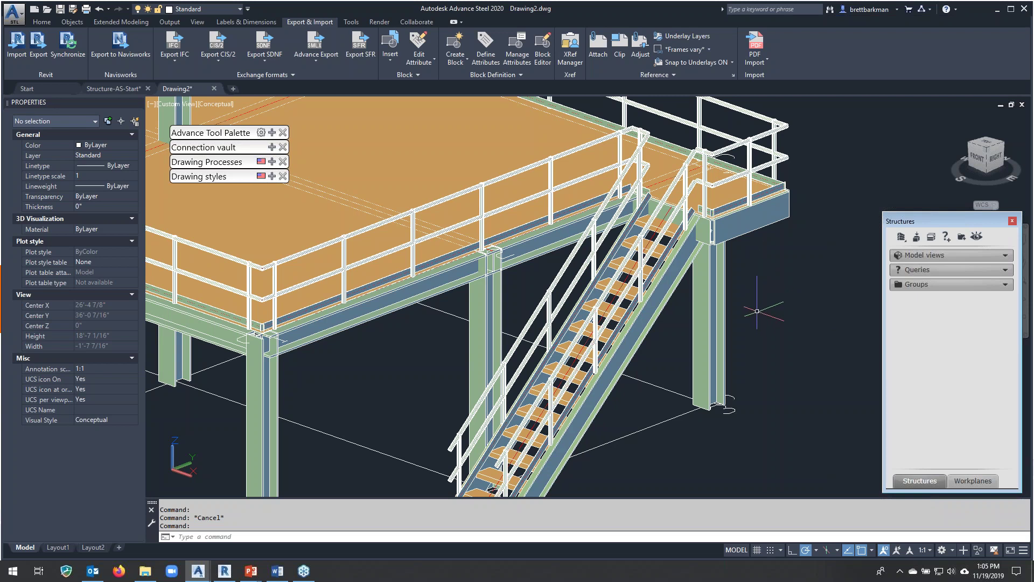
scroll(758, 310, "down", 2)
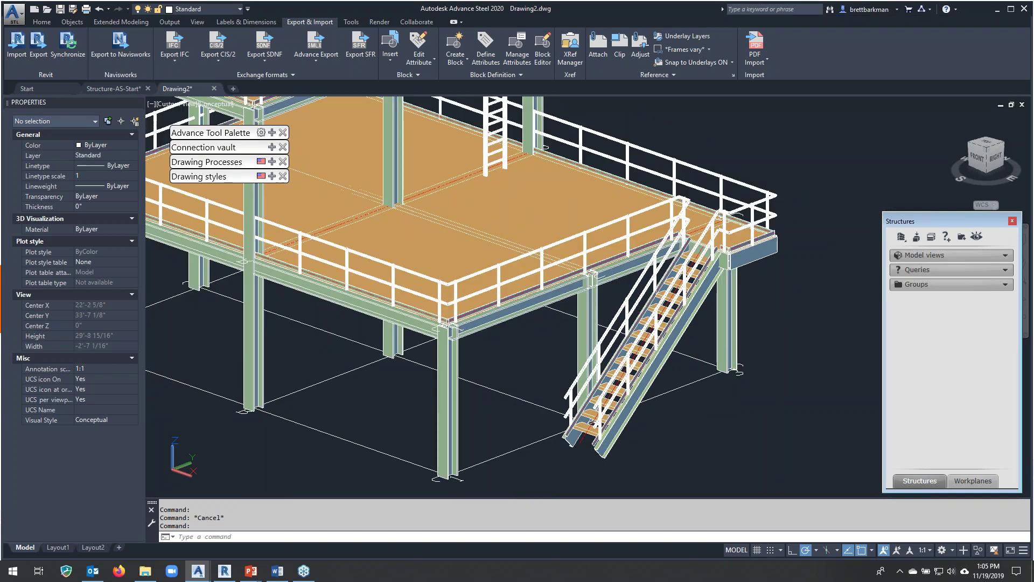
scroll(603, 398, "up", 2)
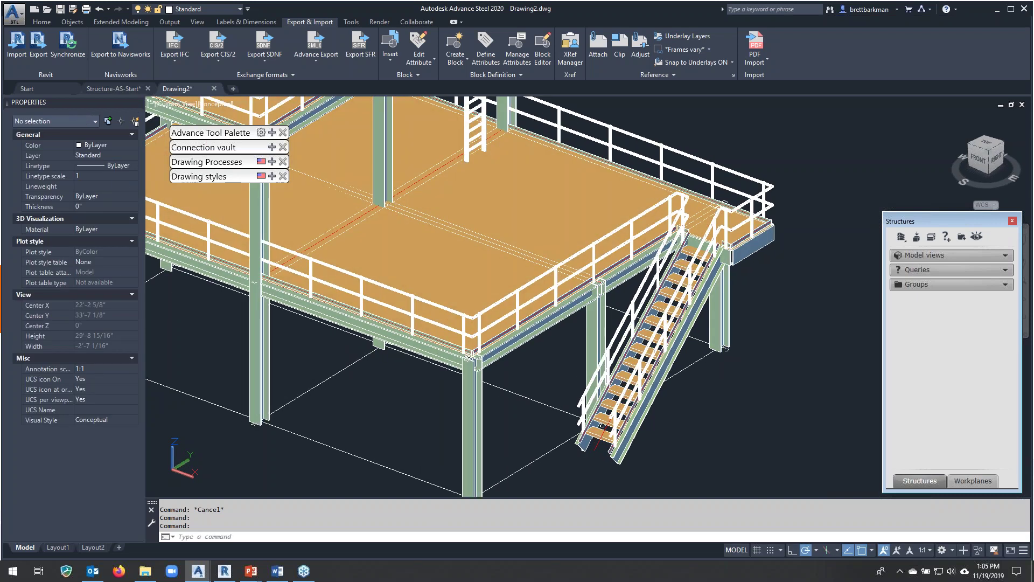
middle_click_drag(603, 424, 655, 418)
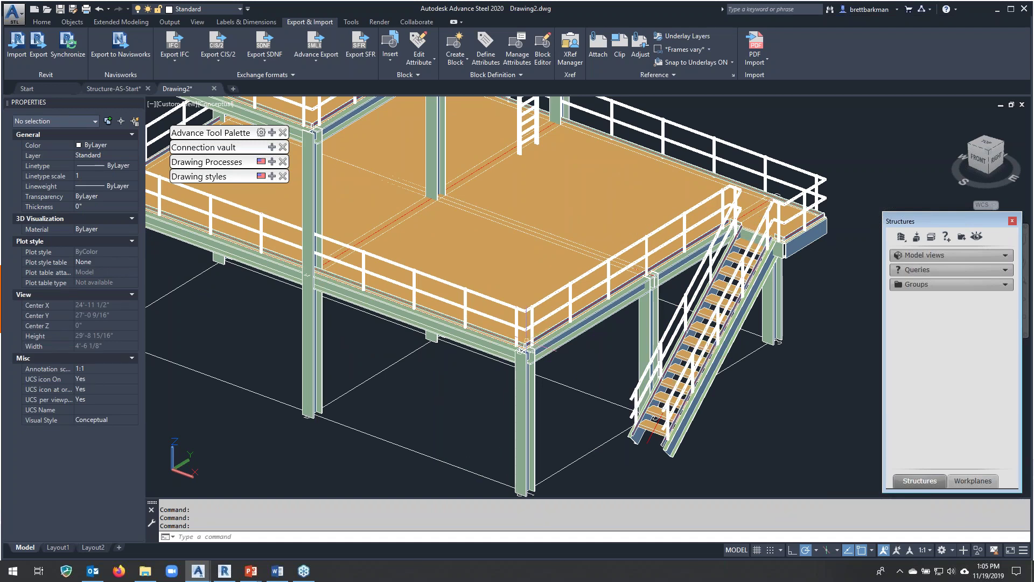
scroll(657, 284, "down", 2)
key("Escape")
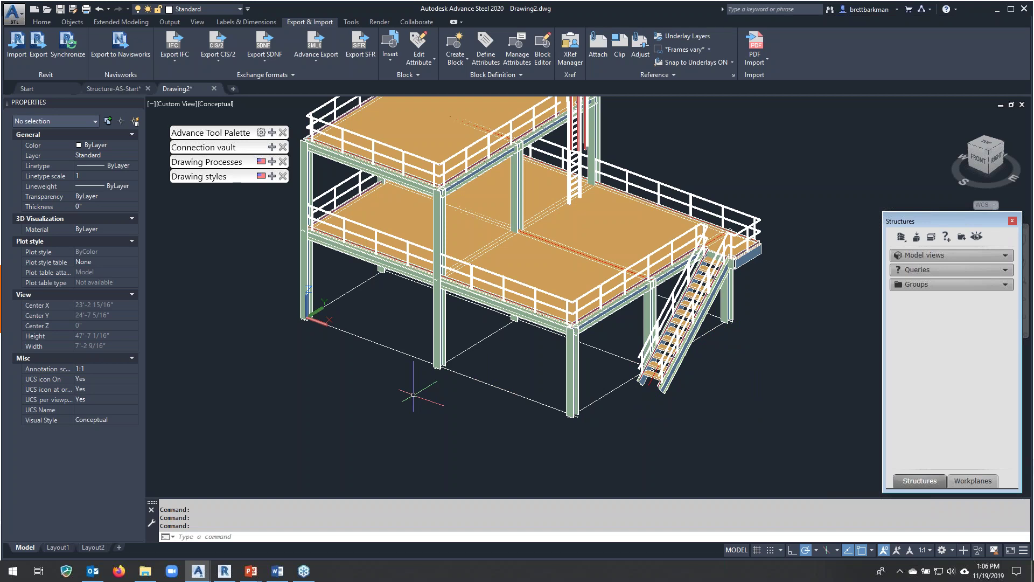
Delete the entire imported structure from Drawing2.
scroll(553, 355, "down", 4)
left_click(386, 194)
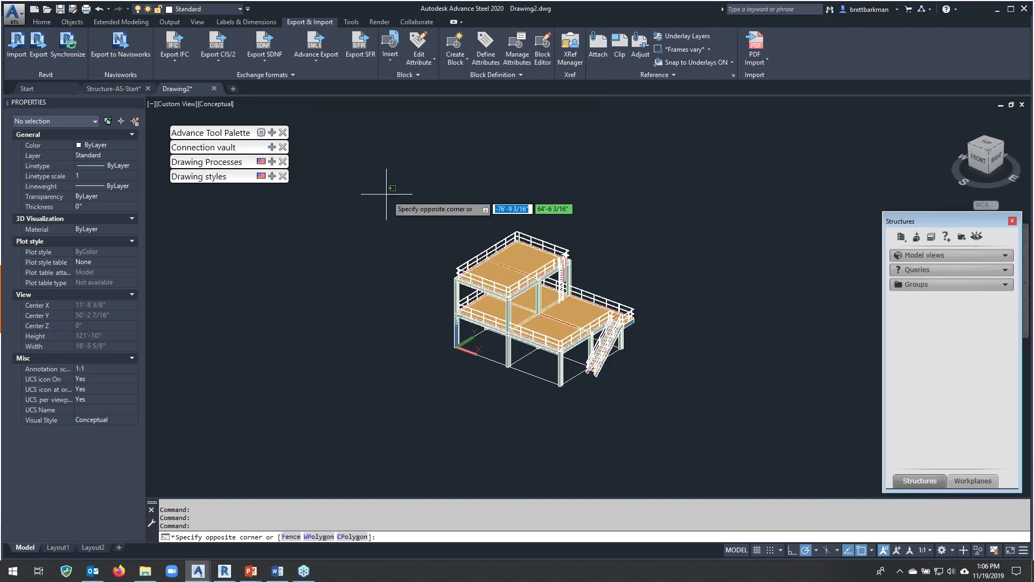
left_click(691, 406)
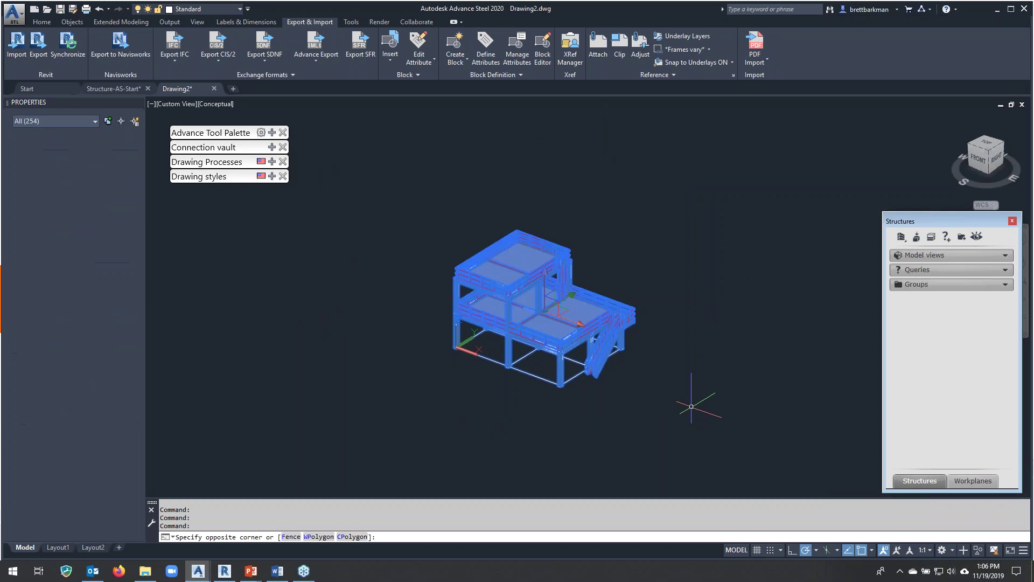
key("Delete")
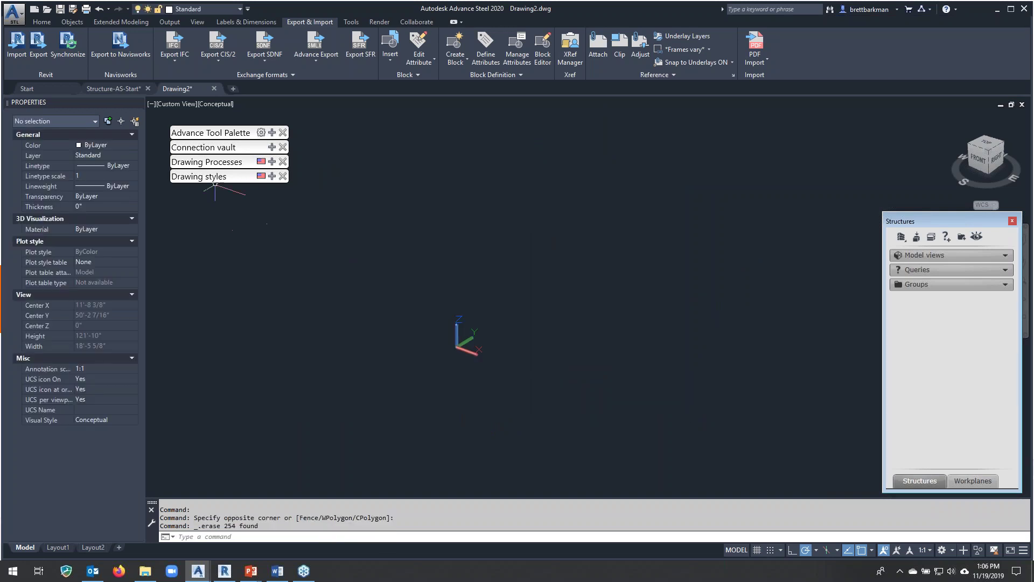
Import the steel markup file Structure P3D Simple.smlx into the drawing and look over its beams, columns and grids.
left_click(16, 43)
left_click(183, 88)
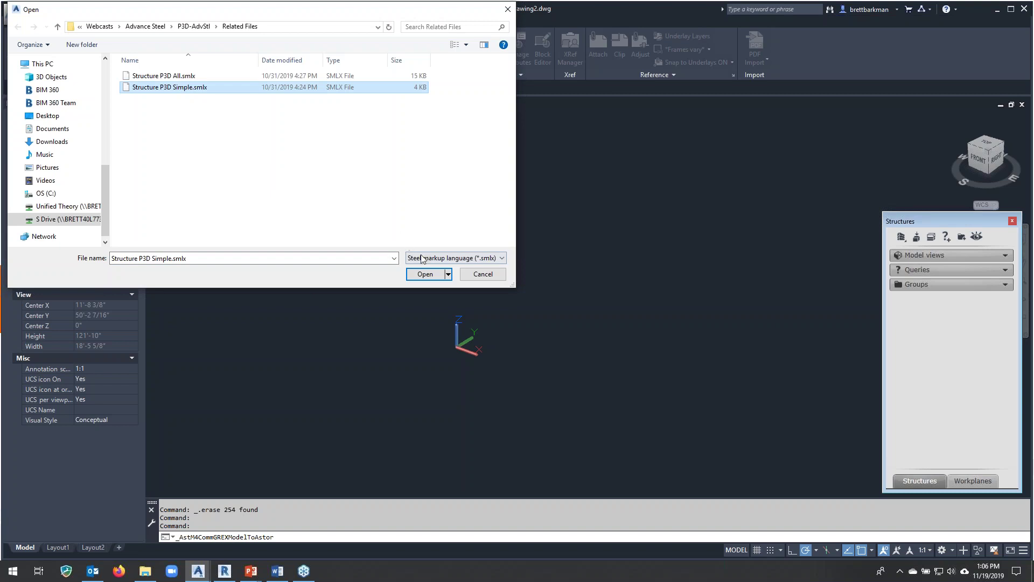
left_click(431, 274)
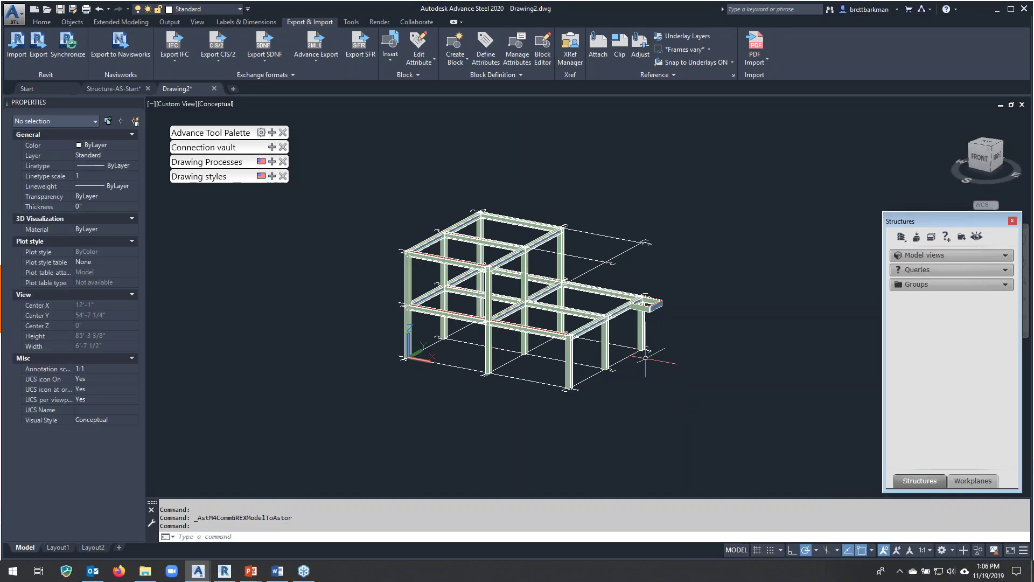
scroll(645, 358, "up", 2)
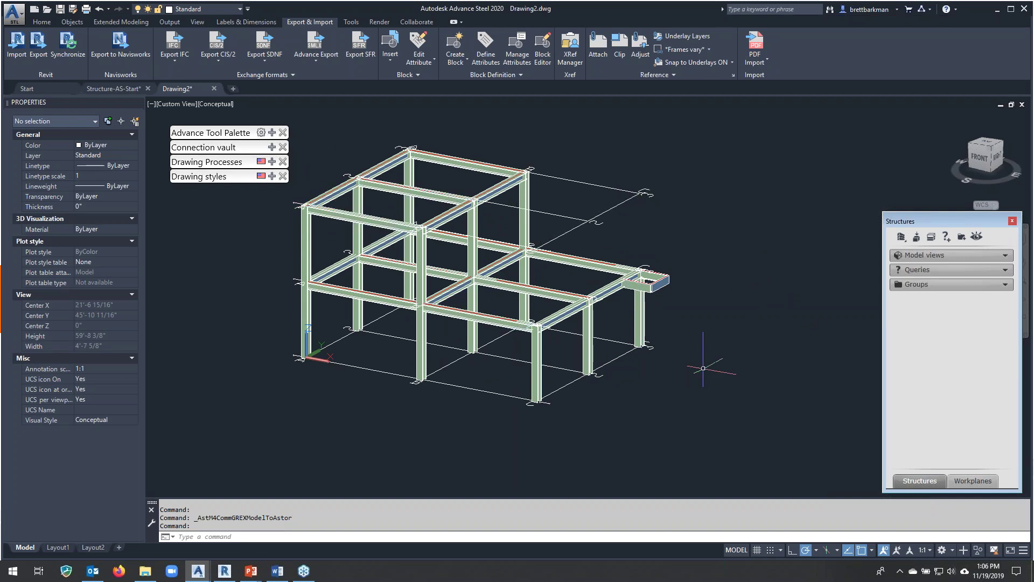
middle_click_drag(689, 330, 688, 341, "shift")
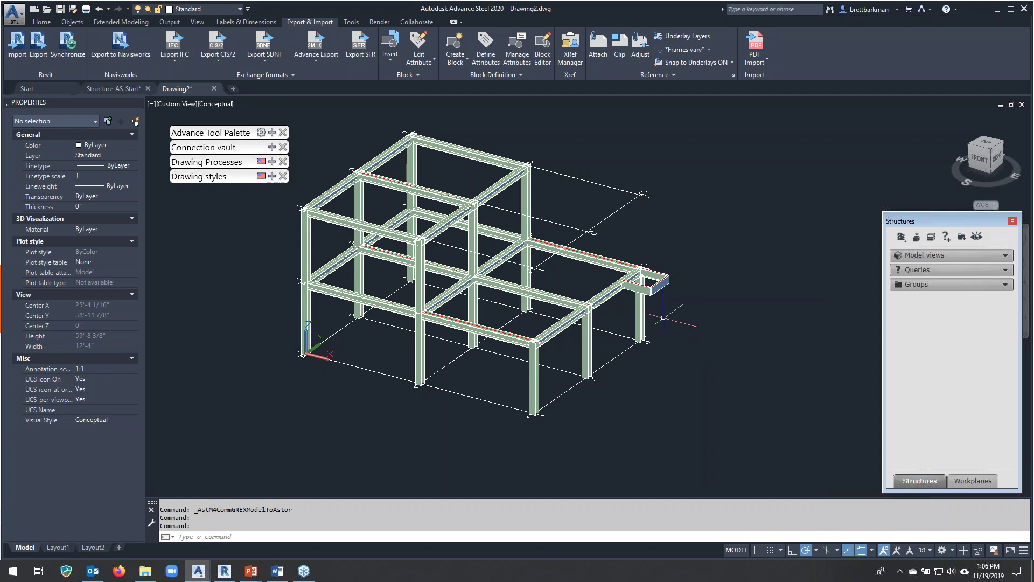
middle_click_drag(716, 322, 689, 251, "shift")
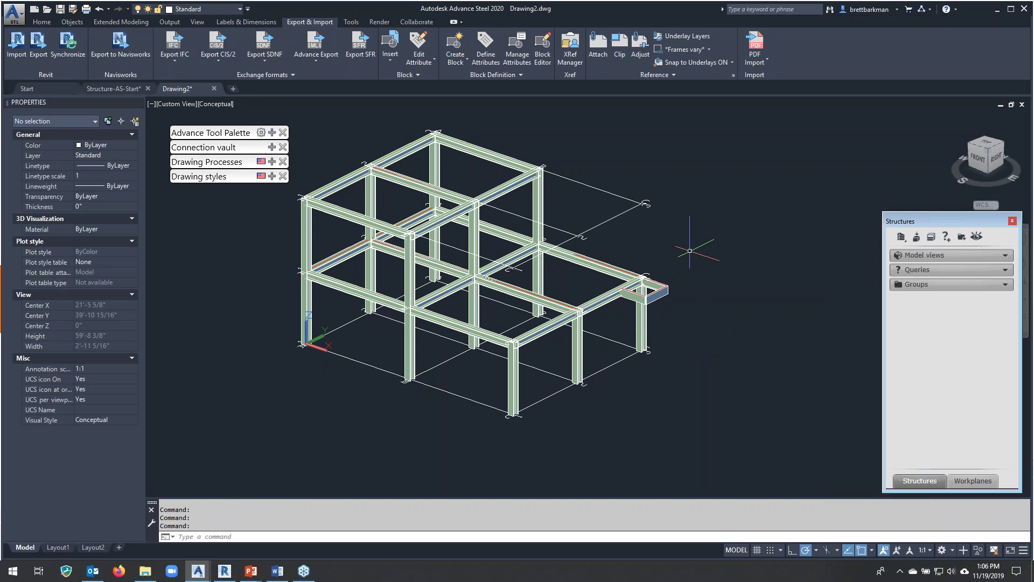
scroll(738, 343, "down", 2)
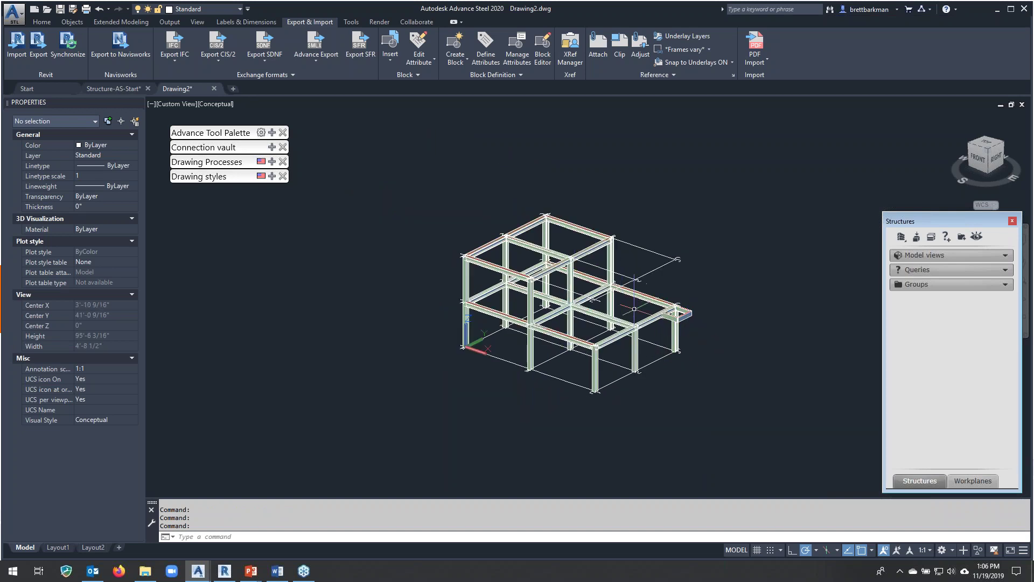
middle_click_drag(622, 339, 586, 331)
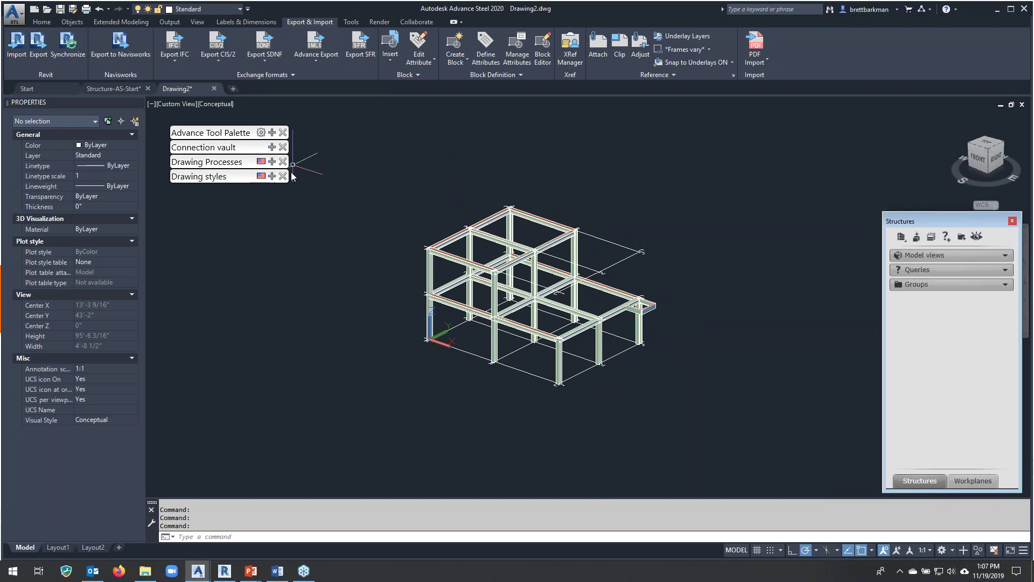
Return to the Structure-AS-Start drawing and switch to the Structure-AS model in Revit.
left_click(117, 91)
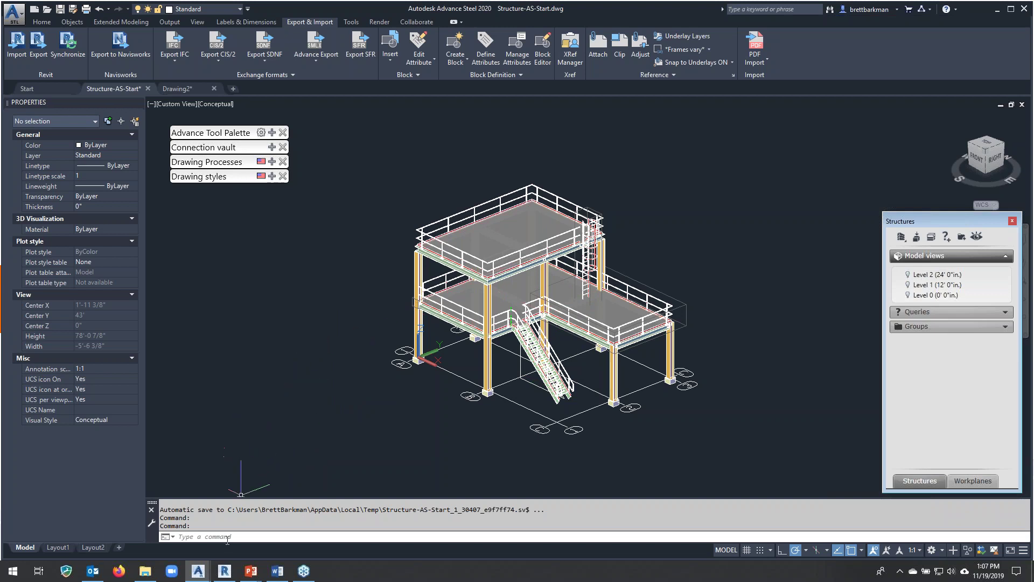
mouse_move(227, 574)
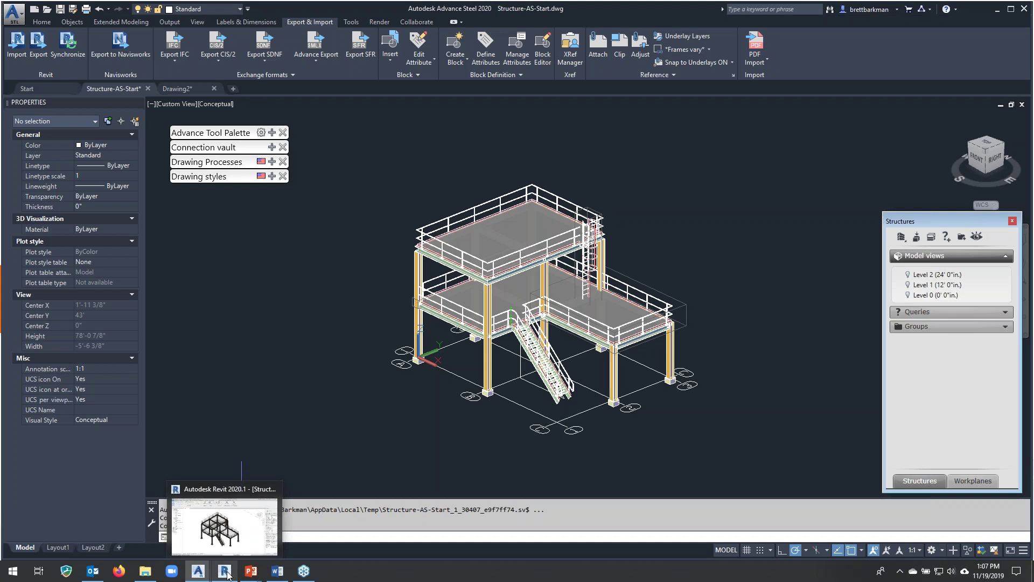
left_click(227, 575)
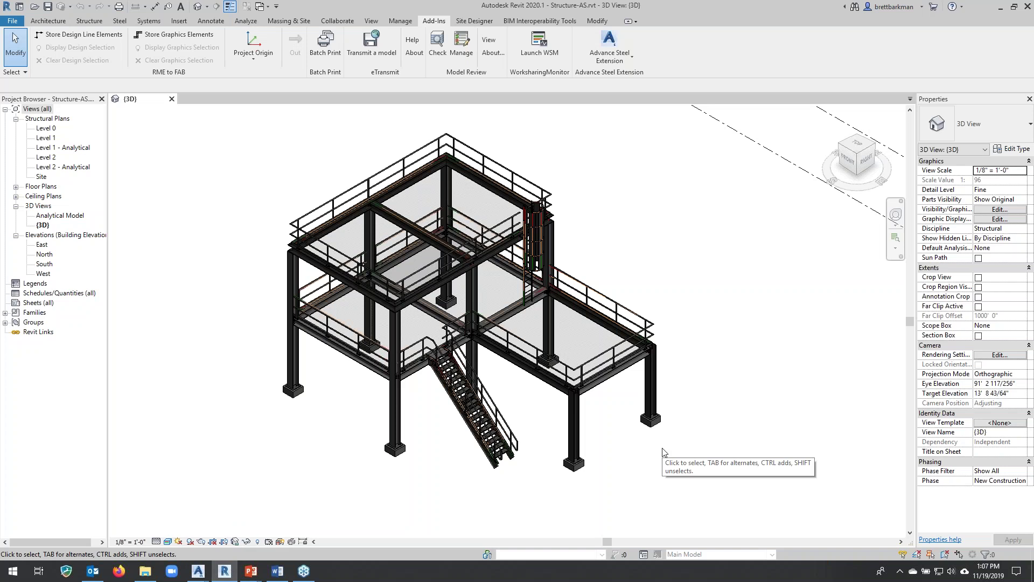
Examine the bolted clip angle connection at the lower platform's corner column and the railing base plates around it.
key("shift")
middle_click_drag(654, 469, 649, 455, "shift")
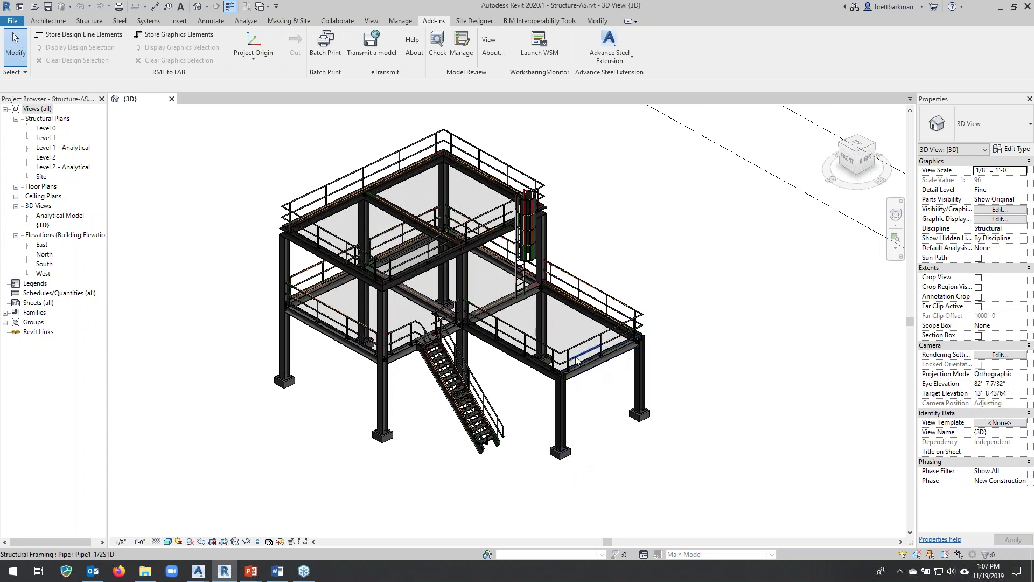
scroll(560, 368, "up", 5)
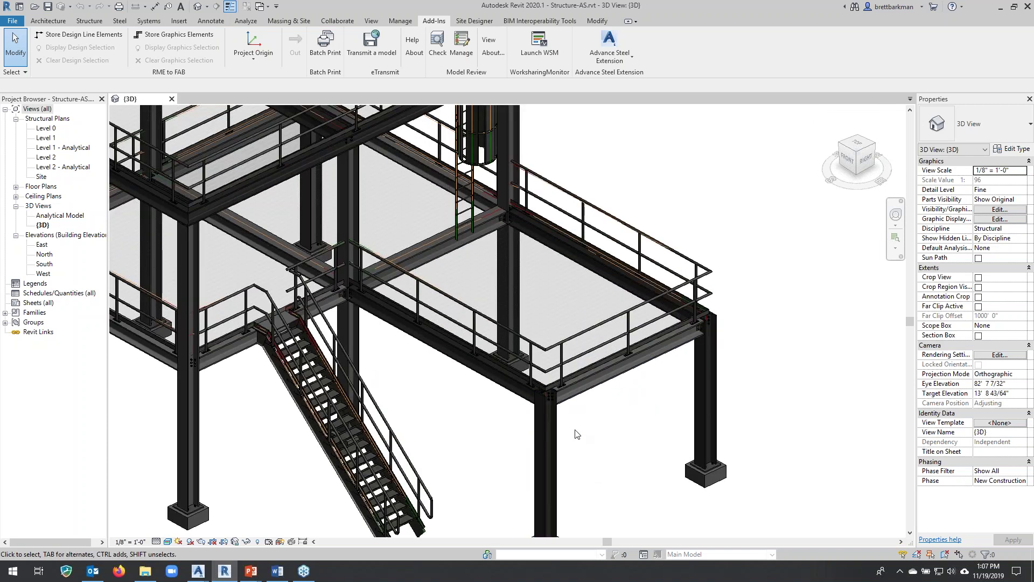
scroll(525, 412, "up", 2)
scroll(568, 385, "up", 2)
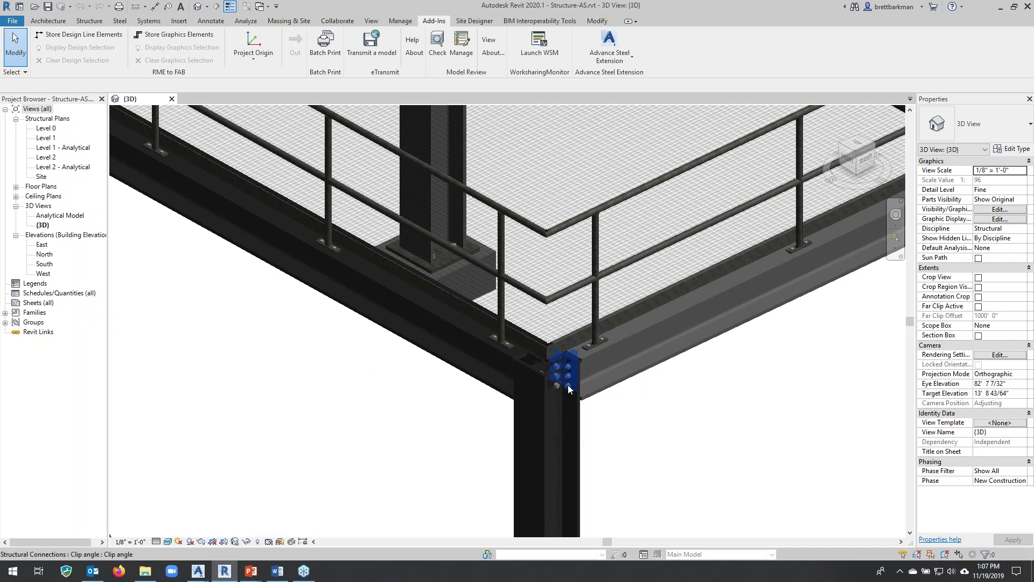
scroll(568, 385, "up", 4)
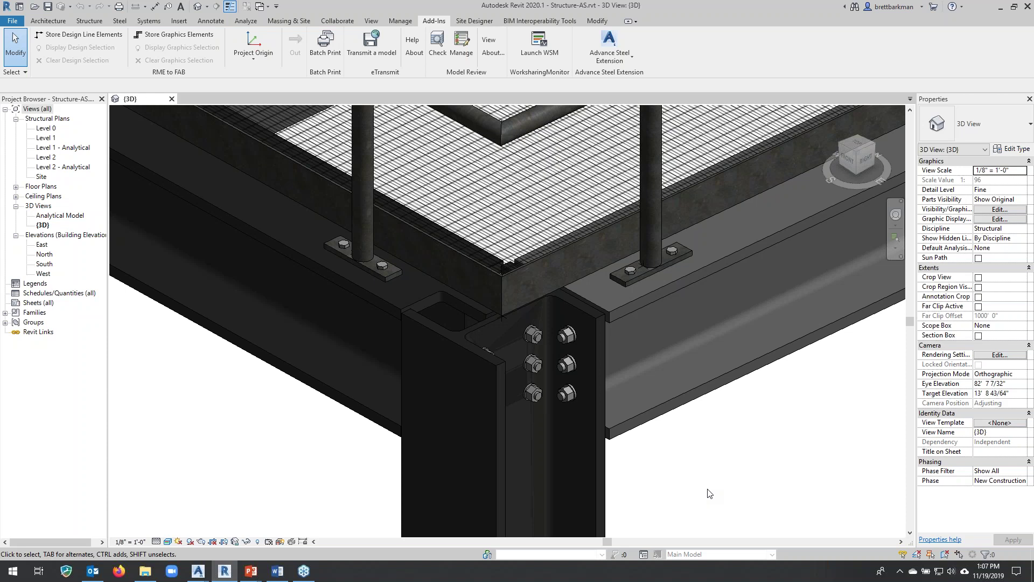
scroll(641, 377, "down", 5)
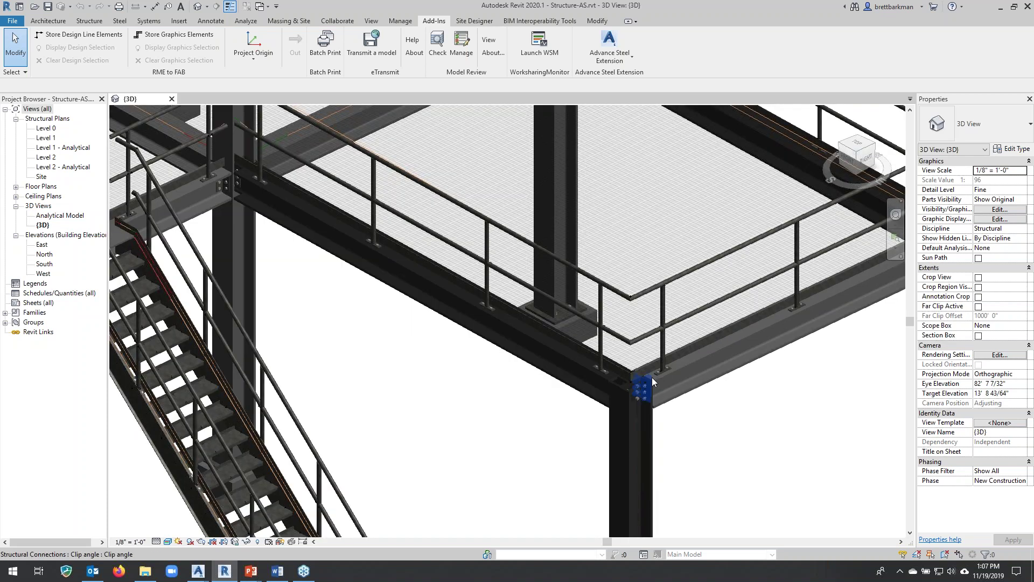
scroll(653, 381, "down", 2)
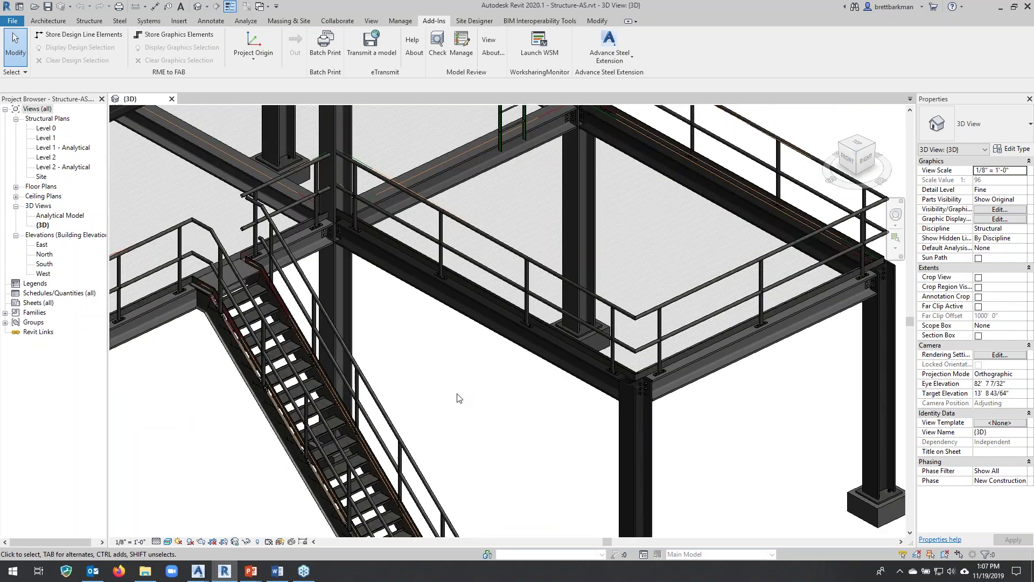
Check the properties of the stair's sloped handrail pipe, clear the selection and inspect the foot of the stair.
left_click(442, 354)
scroll(442, 354, "down", 2)
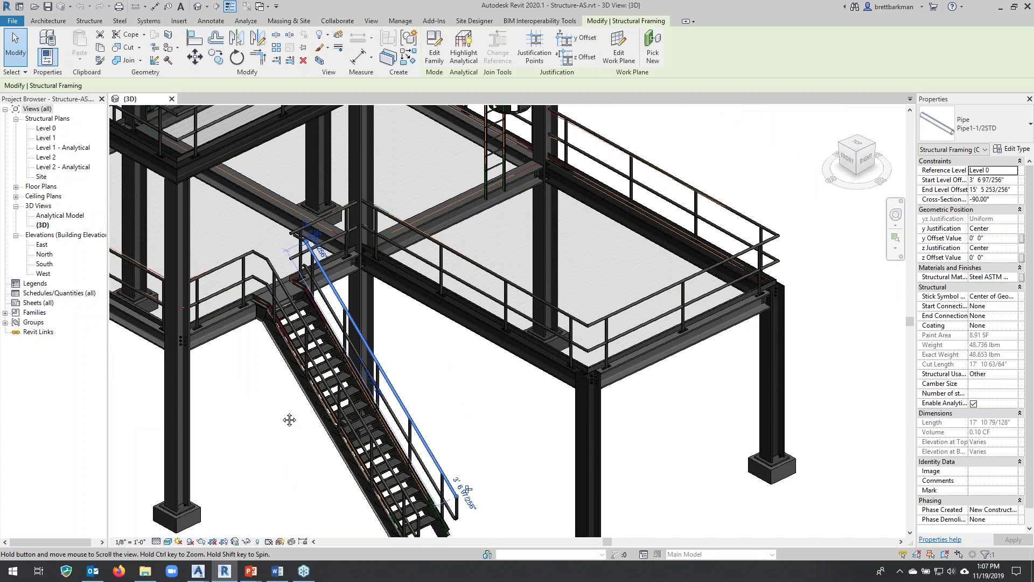
middle_click_drag(289, 419, 302, 386)
left_click(302, 385)
scroll(428, 512, "up", 3)
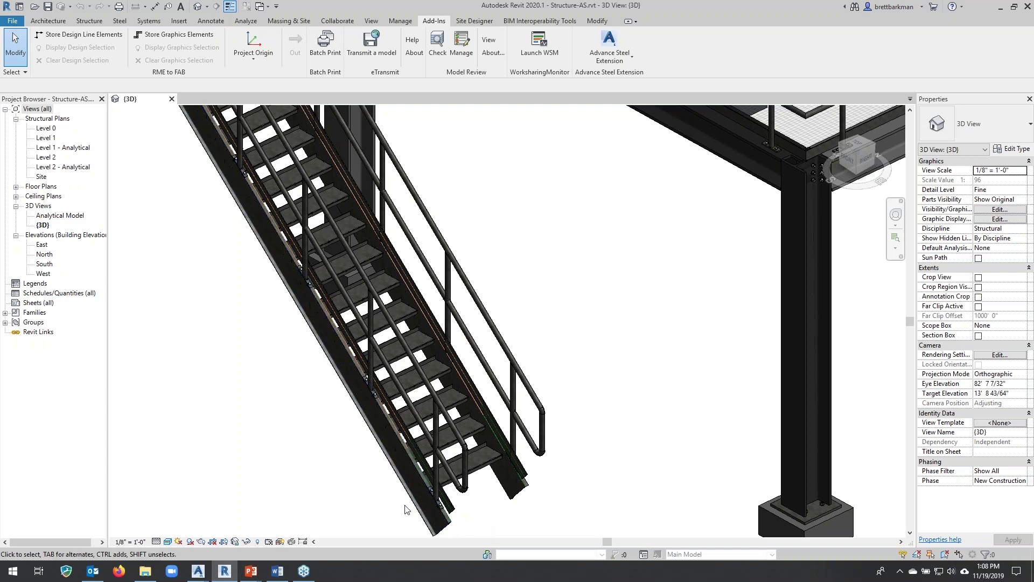
middle_click_drag(468, 520, 539, 361)
scroll(481, 400, "up", 2)
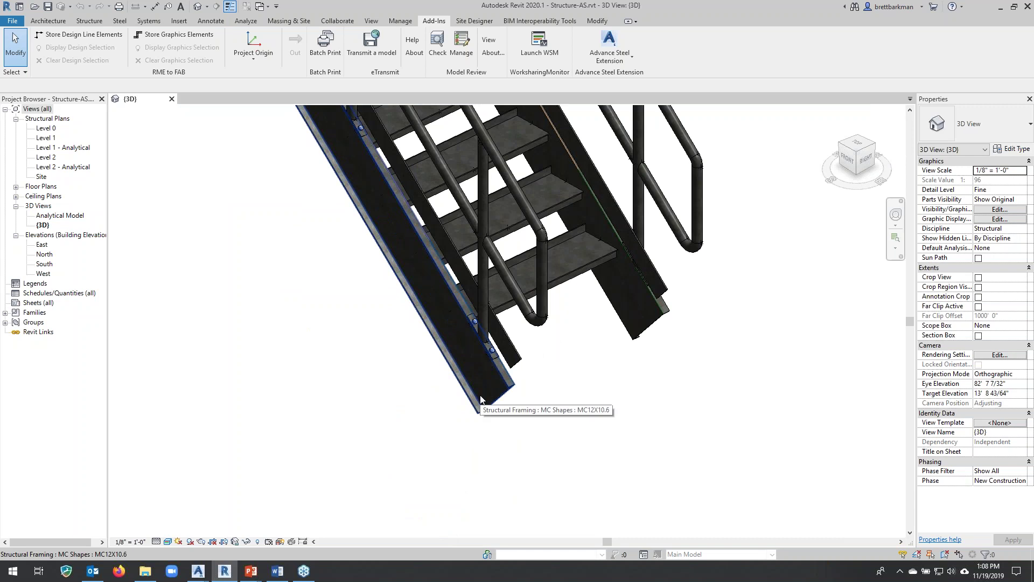
double_click(481, 400)
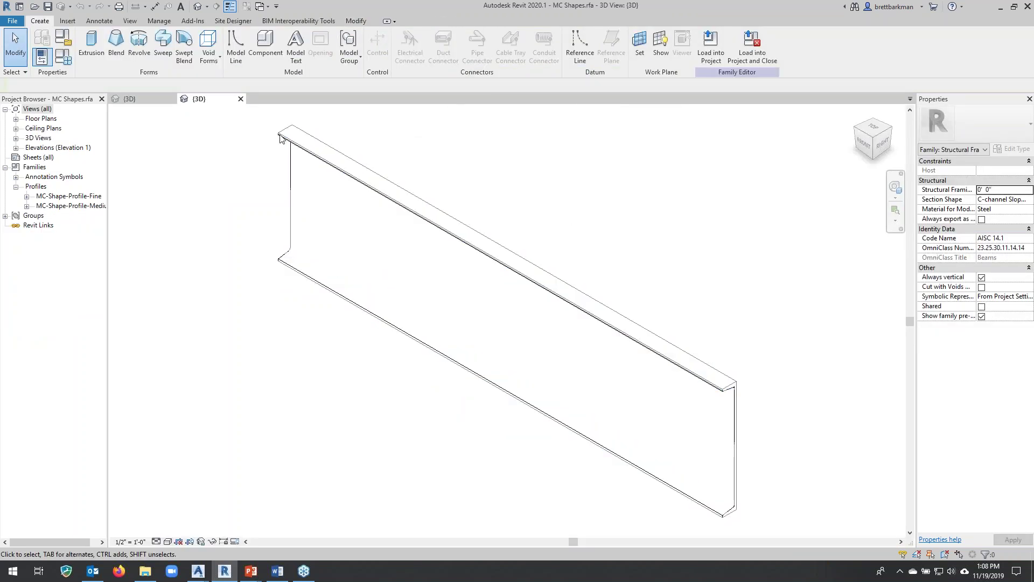
left_click(240, 99)
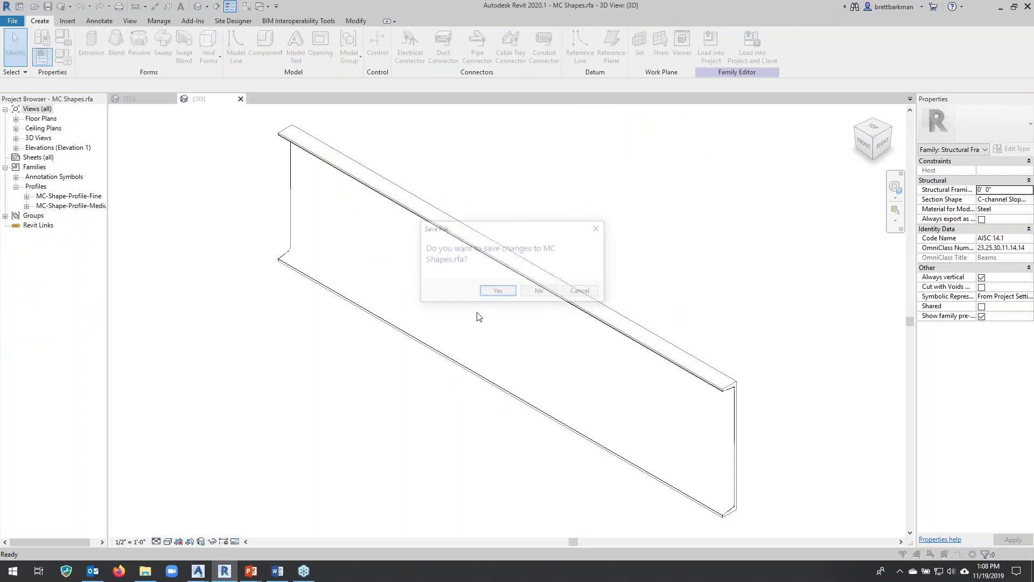
left_click(537, 291)
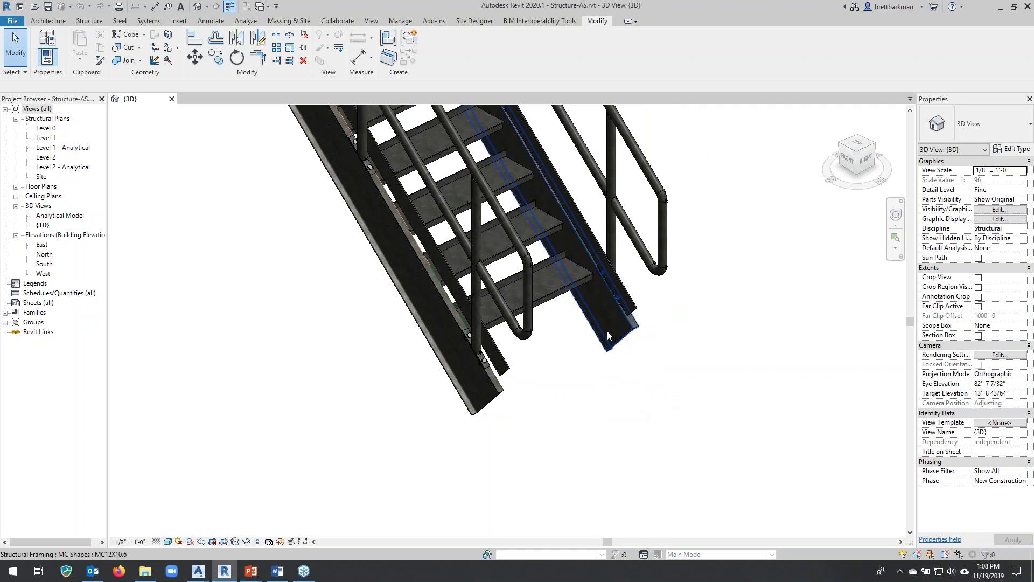
Inspect the properties of a stair plate beside the stringer, clear the selection and review the whole stair flight.
left_click(564, 292)
left_click(595, 255)
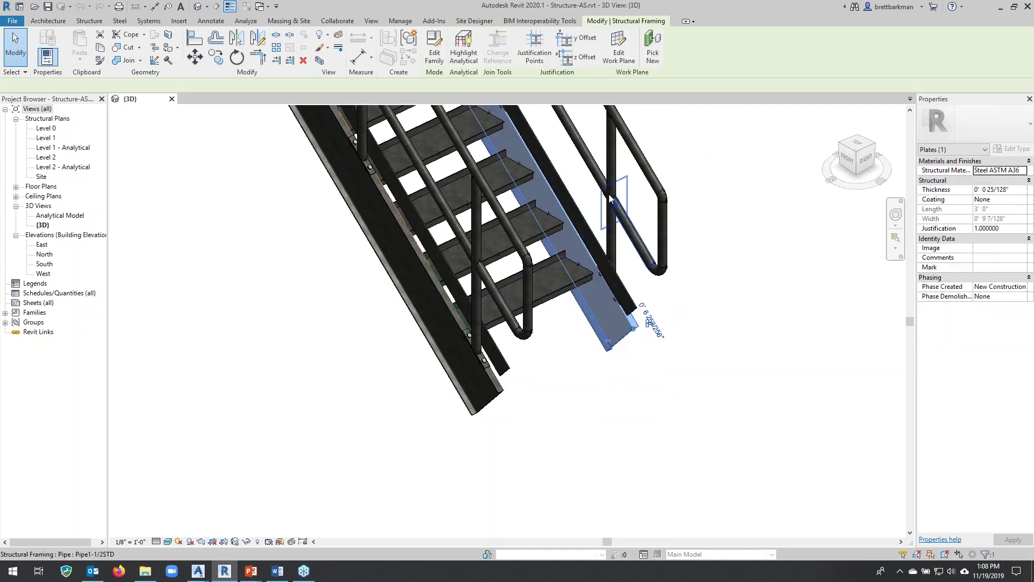
middle_click_drag(354, 439, 589, 473, "shift")
left_click(589, 473)
scroll(457, 349, "up", 2)
scroll(457, 349, "down", 2)
scroll(474, 345, "down", 1)
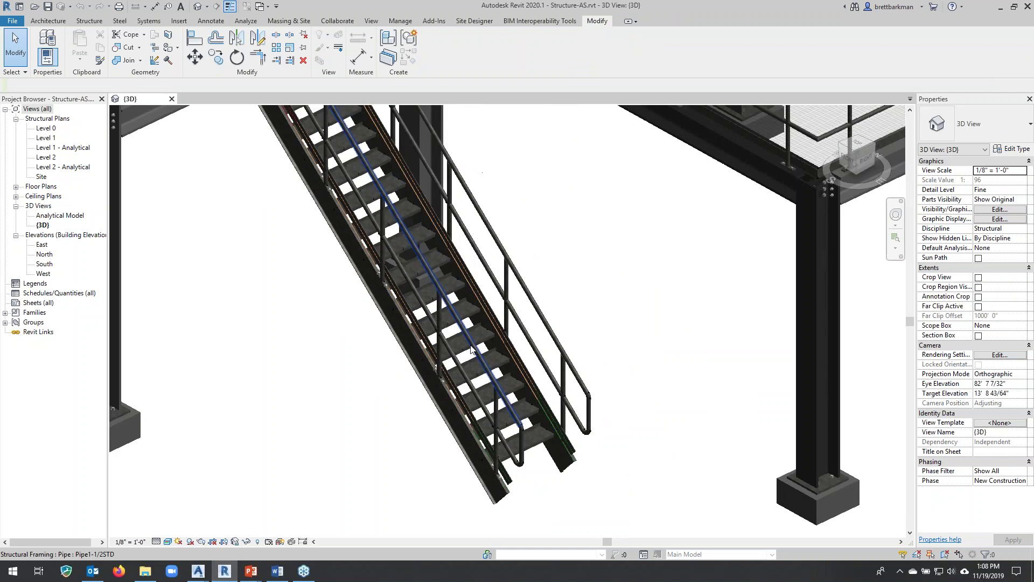
Review the platforms, railings, stair, ladder and columns around the stair until the whole steel structure is in view.
scroll(471, 349, "down", 1)
middle_click_drag(471, 349, 646, 373)
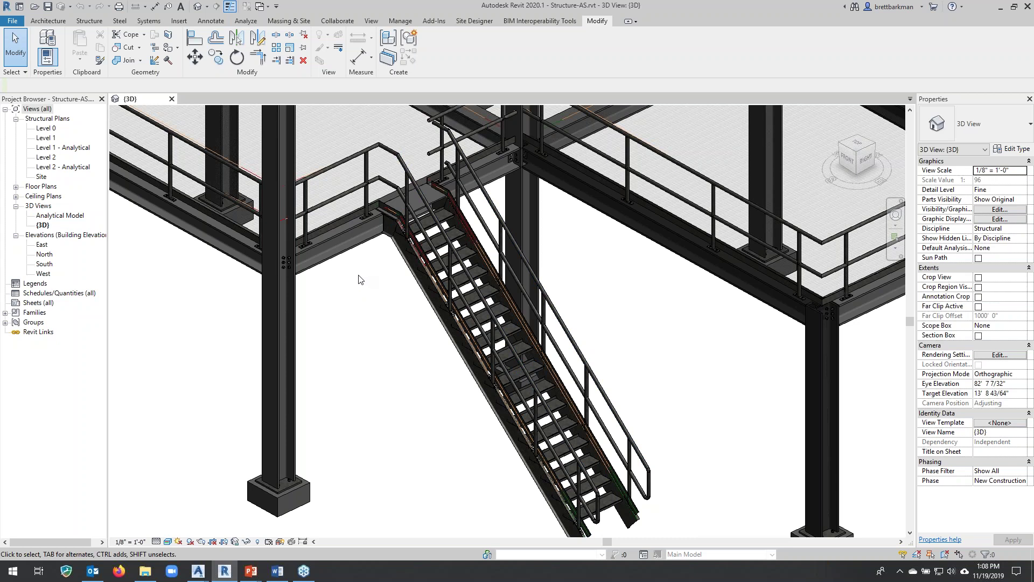
scroll(360, 279, "down", 3)
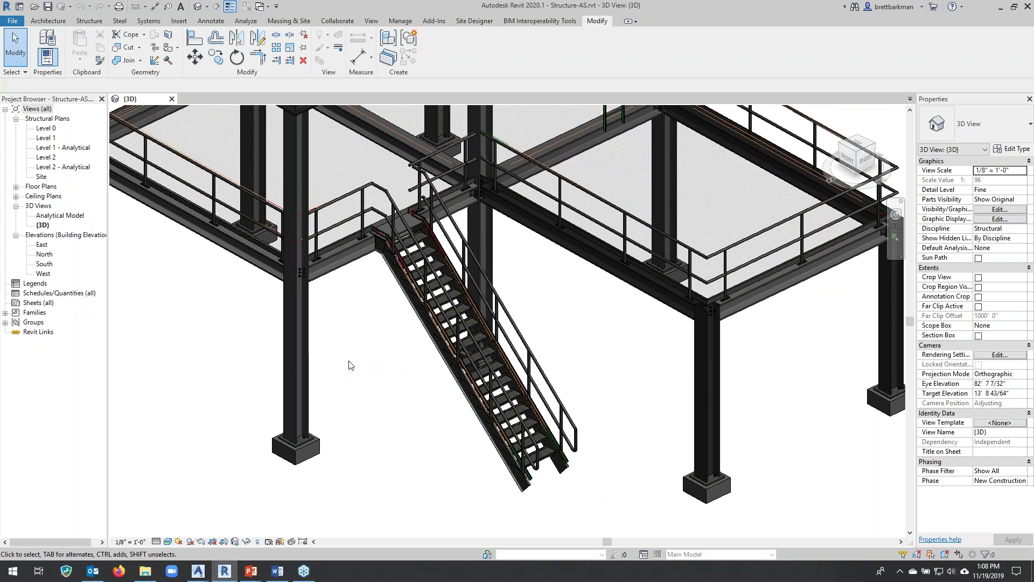
scroll(350, 365, "down", 2)
middle_click_drag(584, 335, 470, 367)
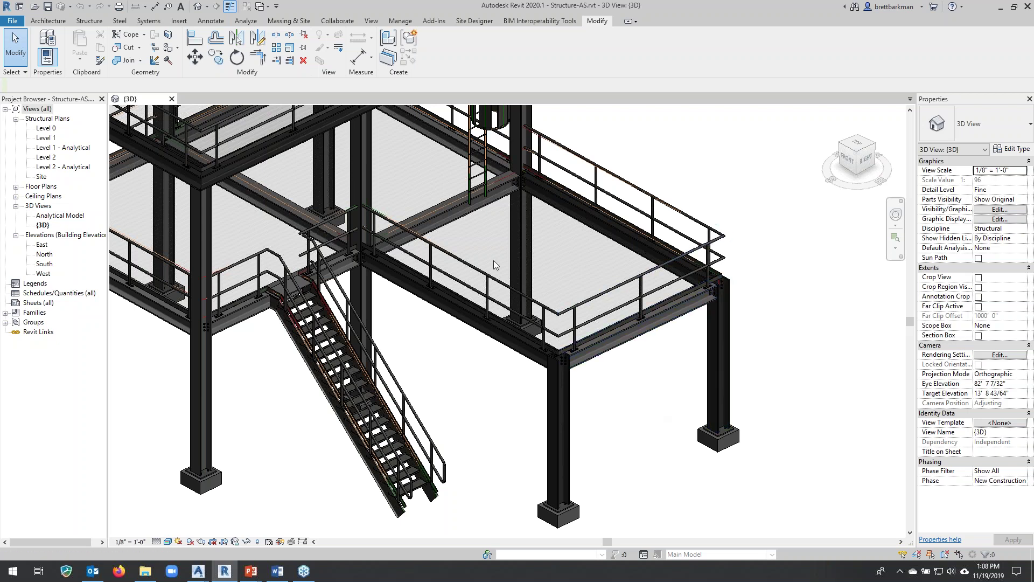
middle_click_drag(699, 407, 709, 451)
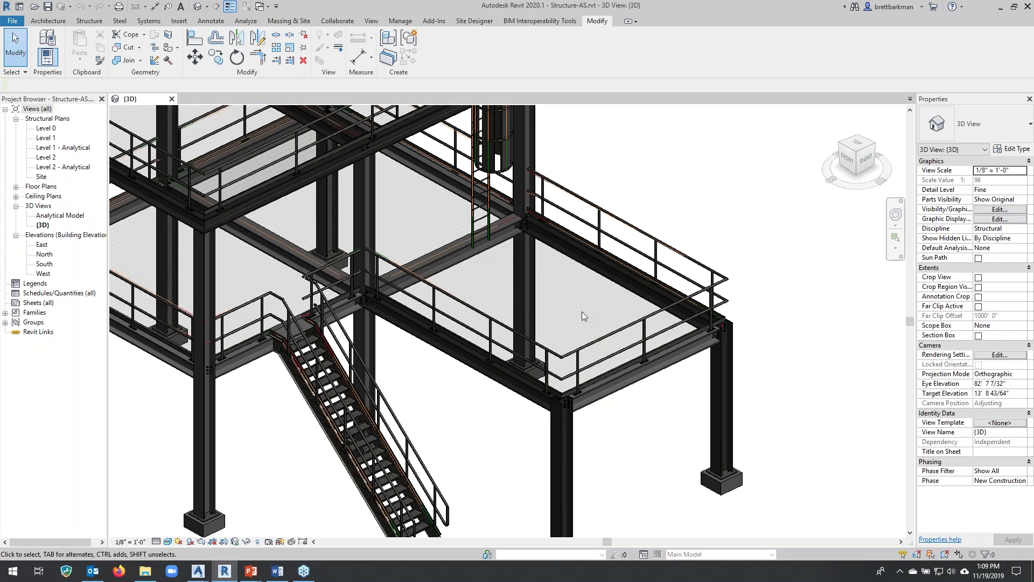
scroll(582, 311, "down", 2)
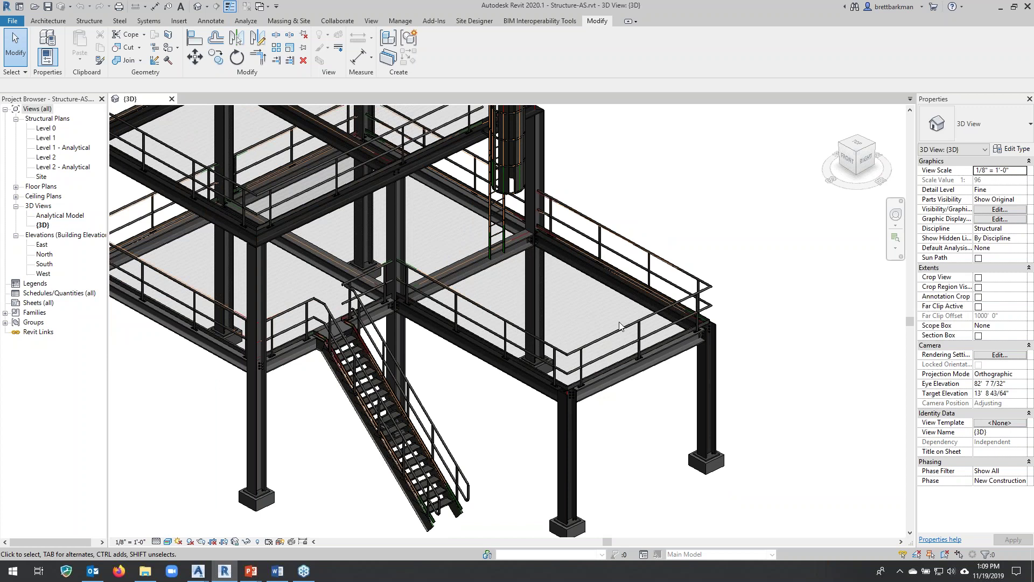
scroll(519, 273, "down", 2)
scroll(519, 273, "up", 1)
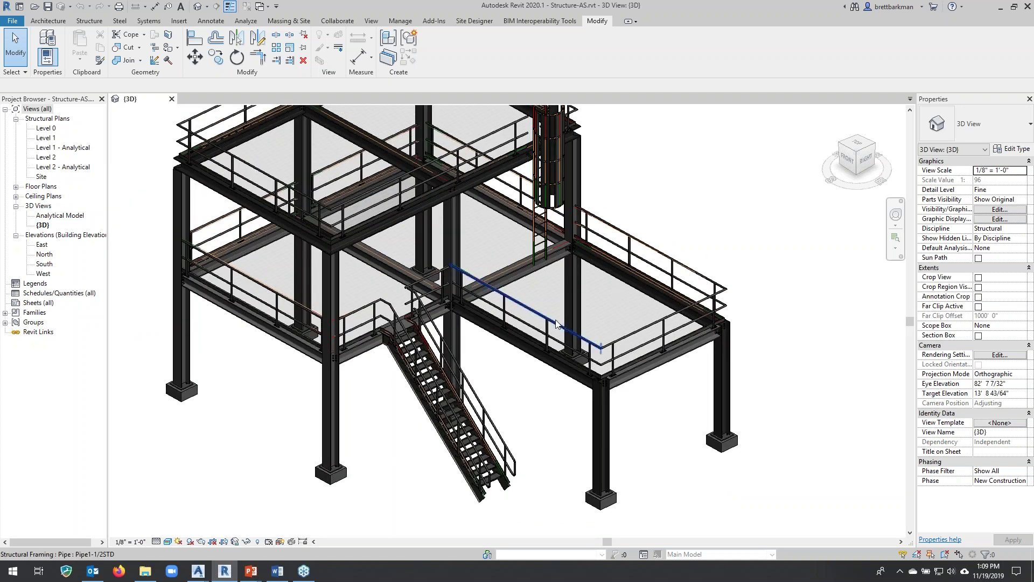
scroll(557, 323, "down", 1)
middle_click_drag(600, 276, 655, 321)
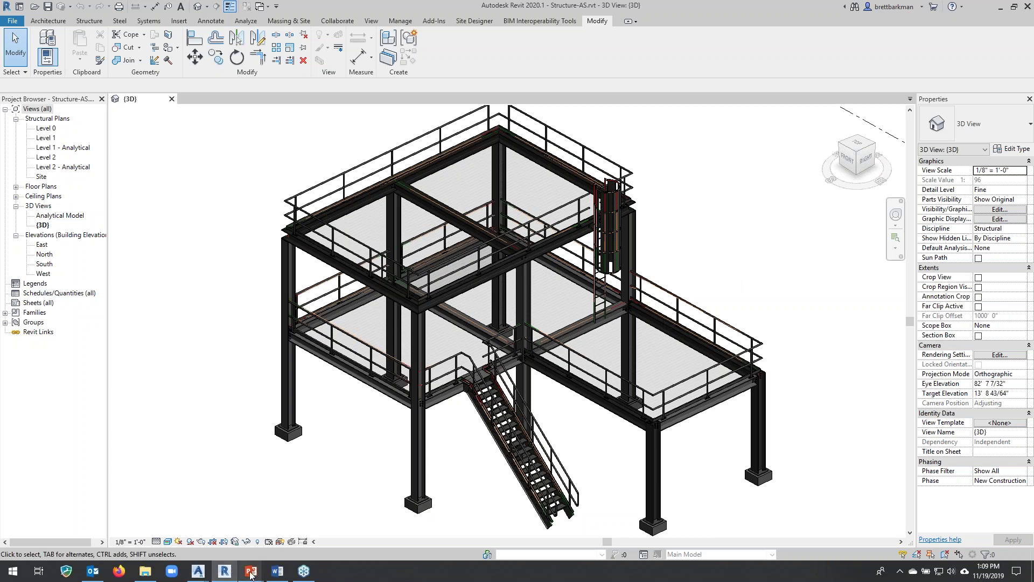
Switch to the running AdvanceSteelOverview slide show in PowerPoint and advance to the Tips: Export/Import slide.
mouse_move(251, 574)
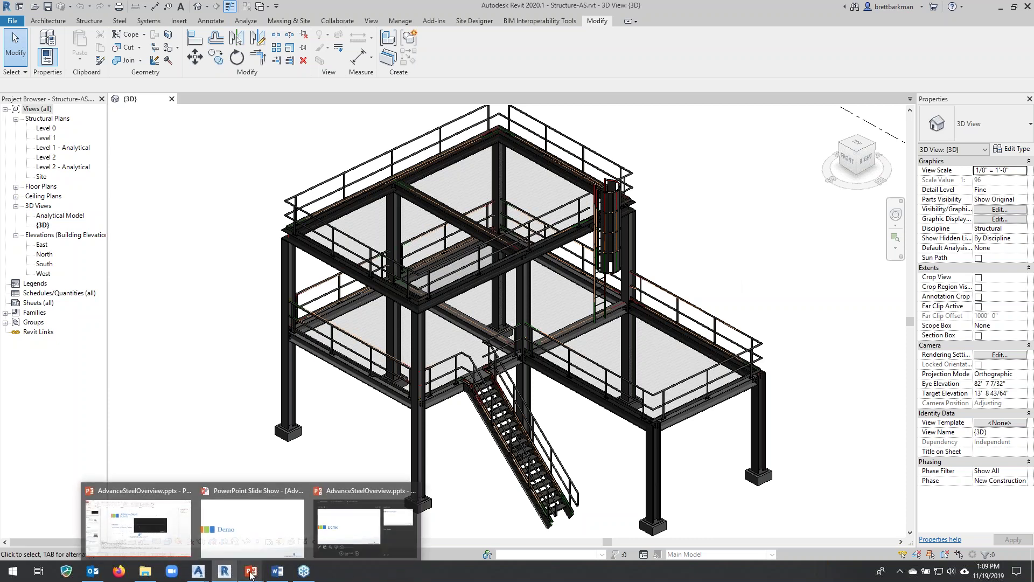
left_click(264, 520)
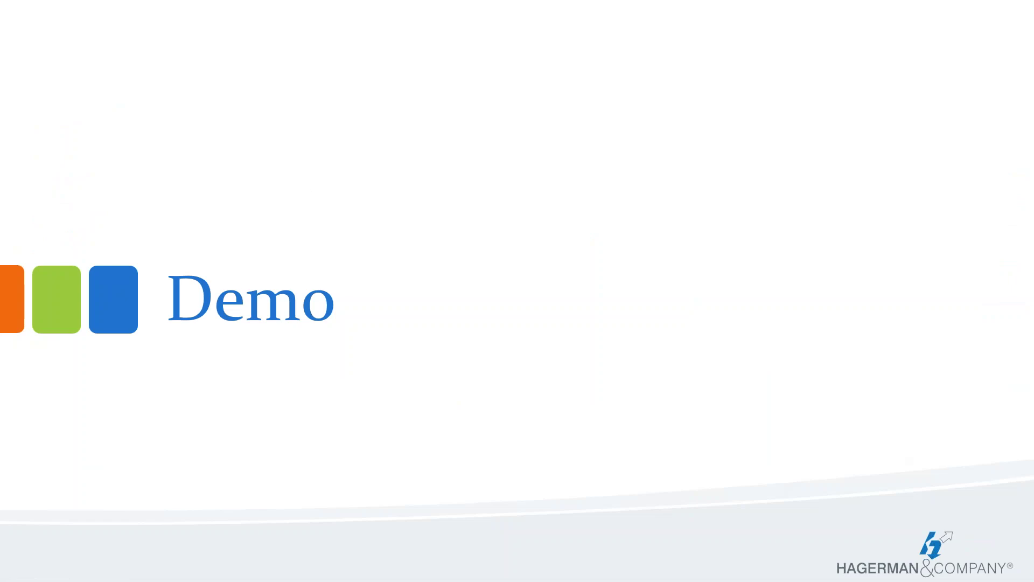
key("Right")
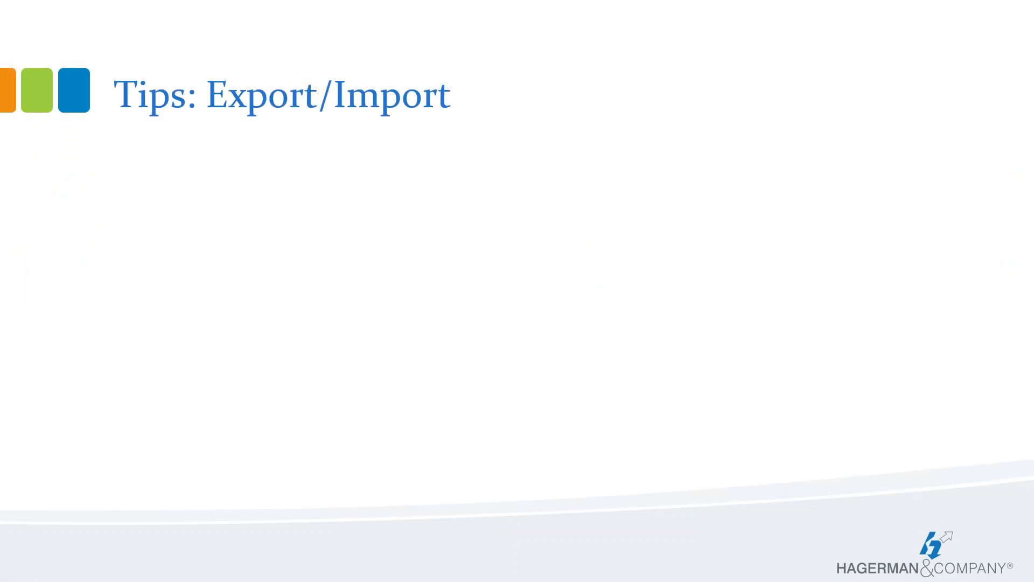